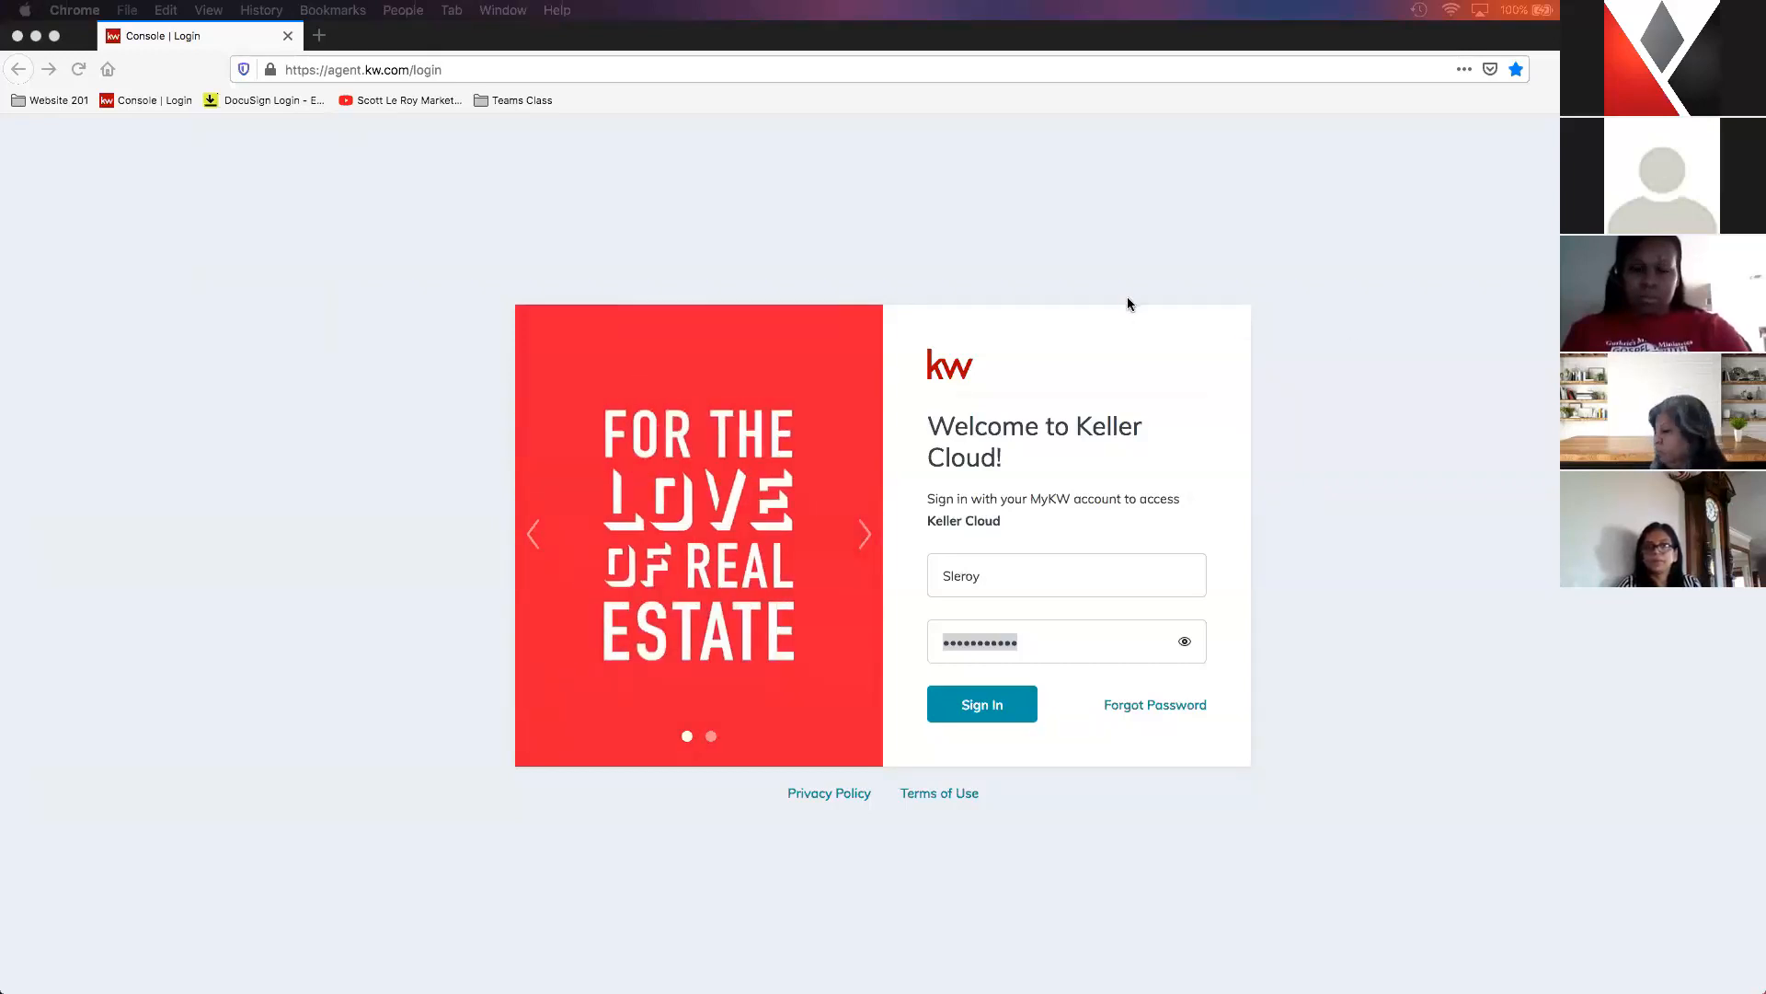
- Sign in to Keller Cloud with the prefilled account credentials and accept the site's cookies
{"action": "left_click", "coordinate": [1093, 641]}
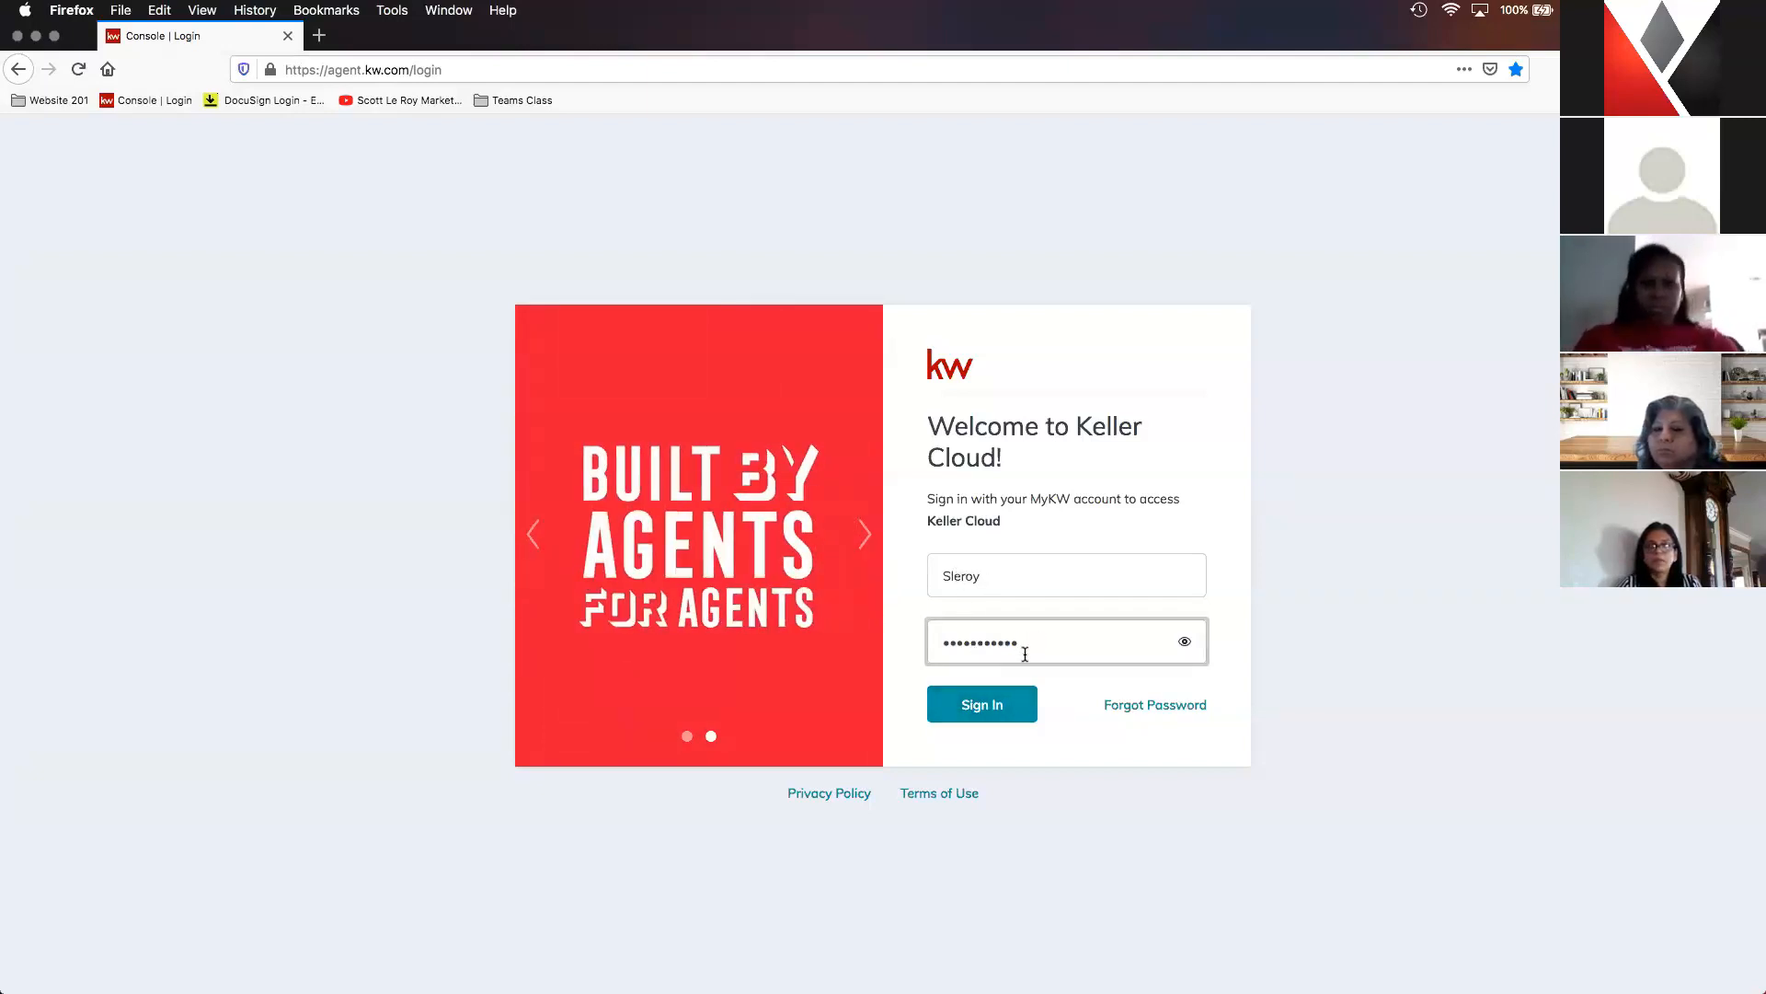
{"action": "left_click", "coordinate": [998, 706]}
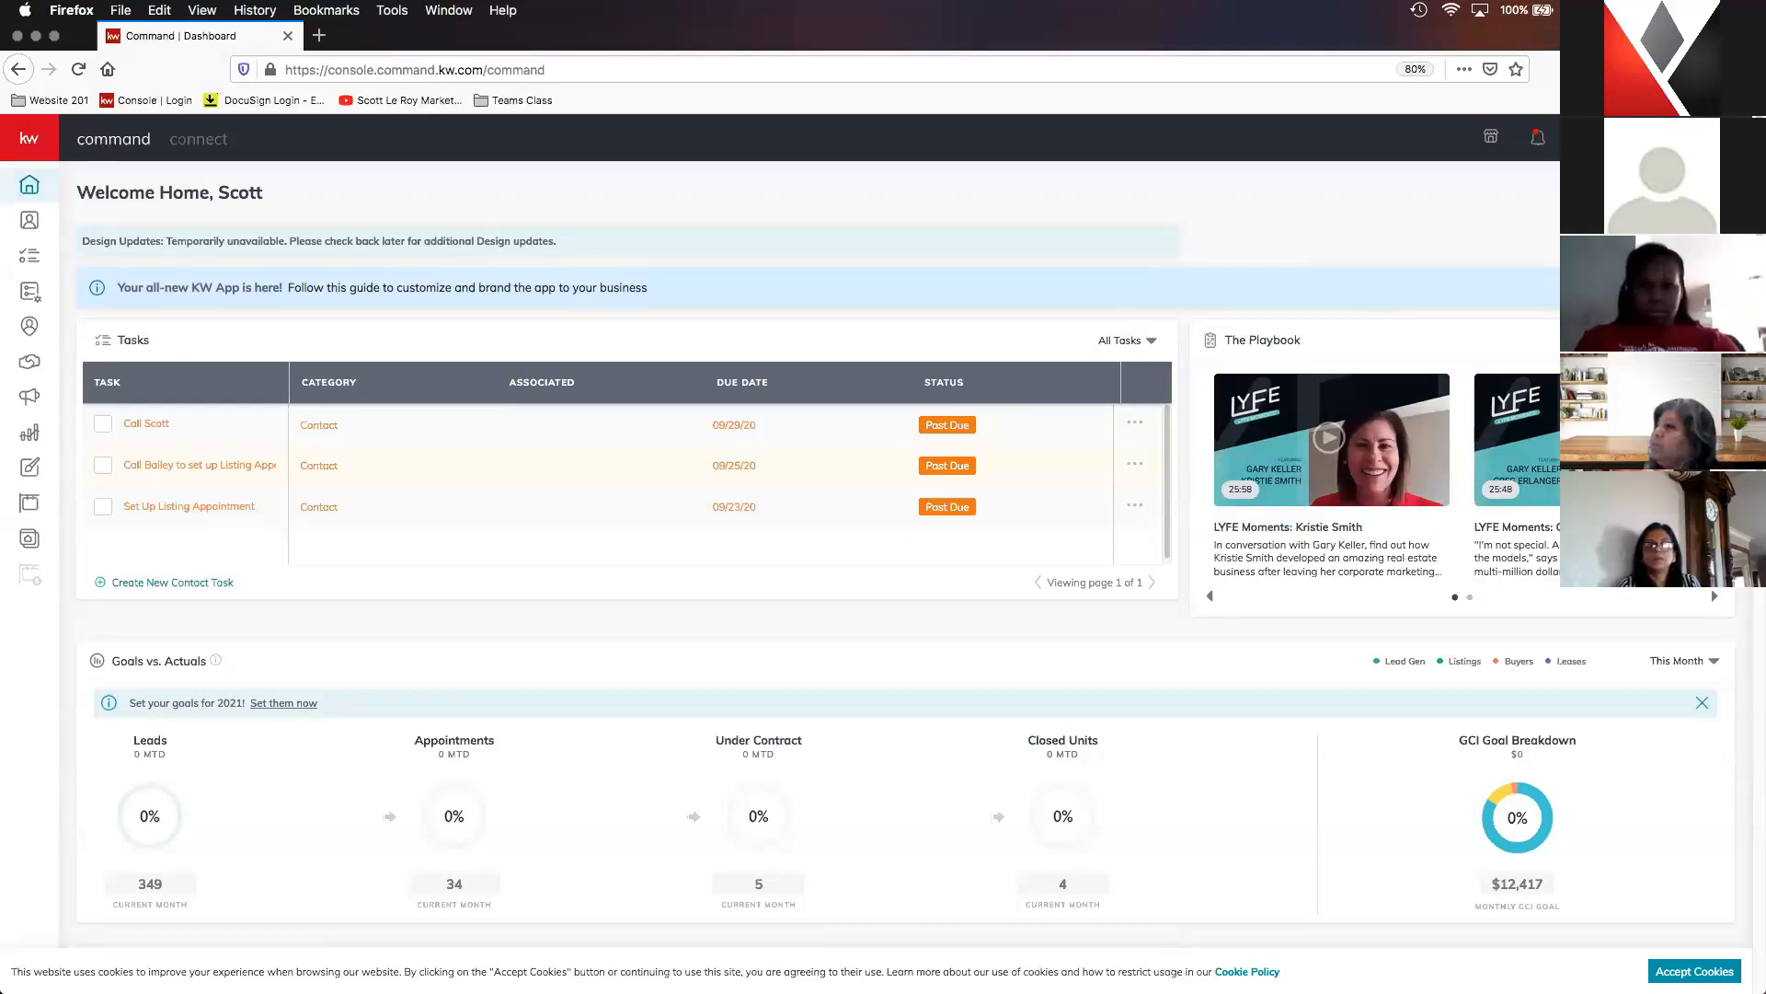
{"action": "left_click", "coordinate": [1694, 972]}
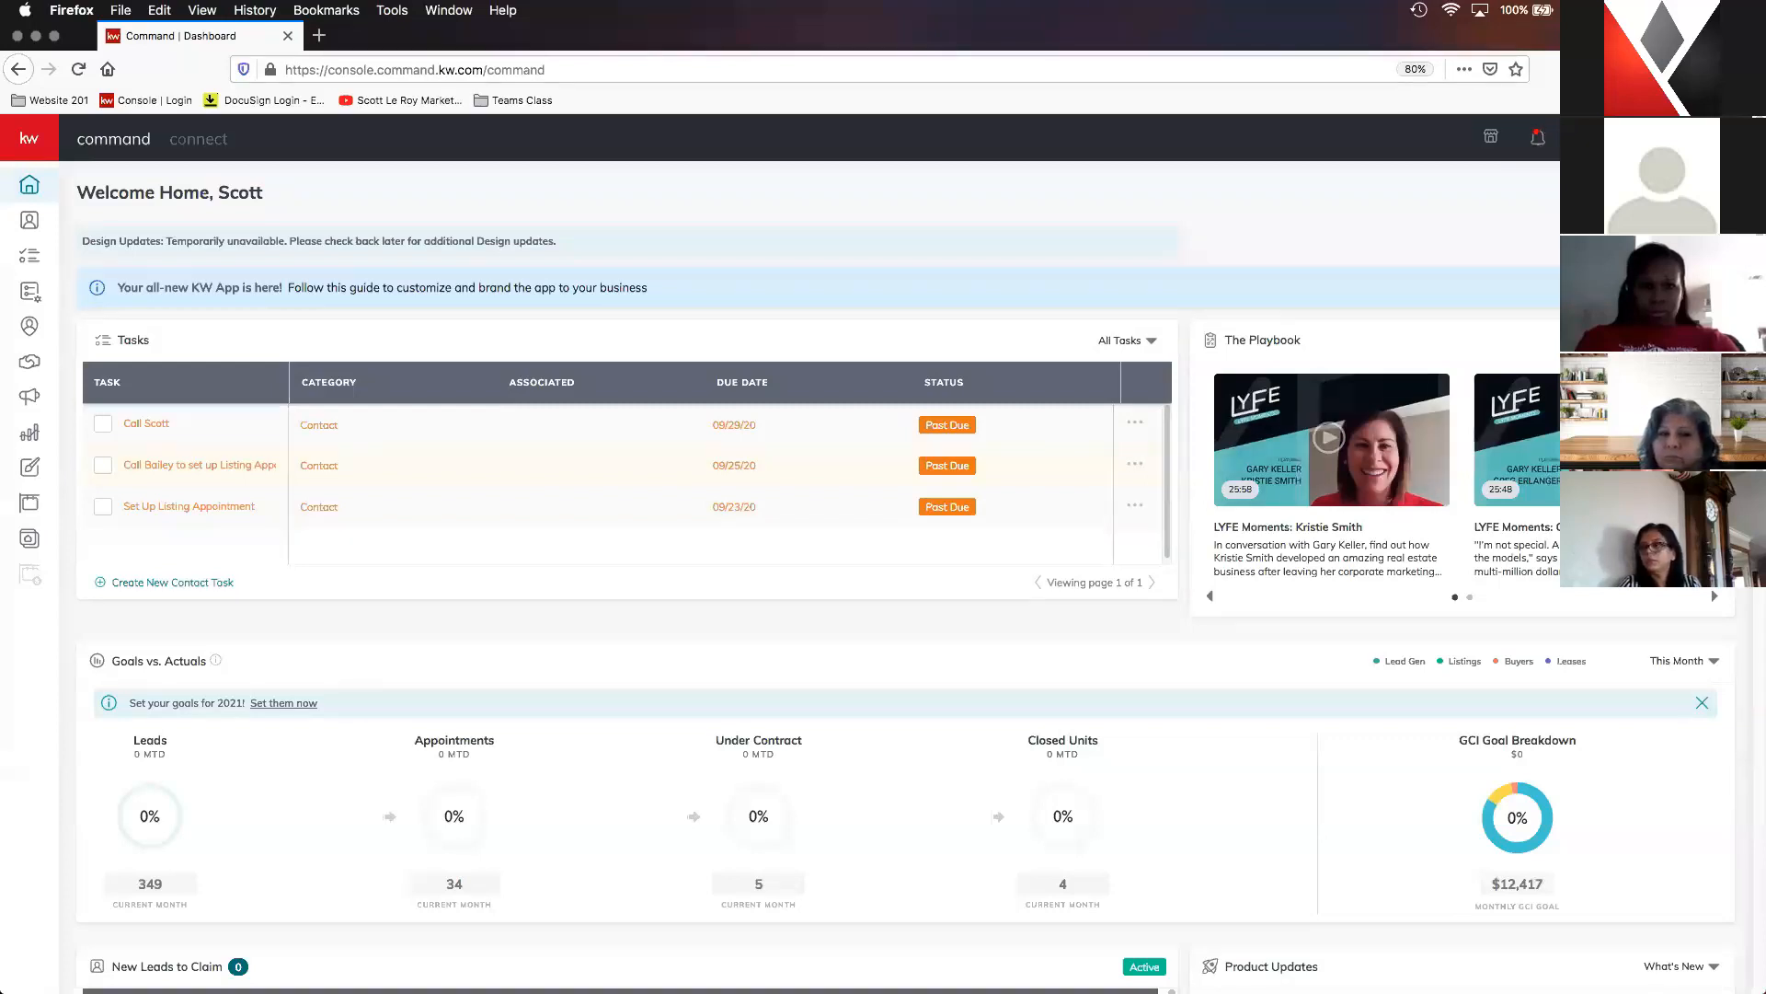
- Open the Marketing Profile page under the account's Connect settings
{"action": "left_click", "coordinate": [1587, 137]}
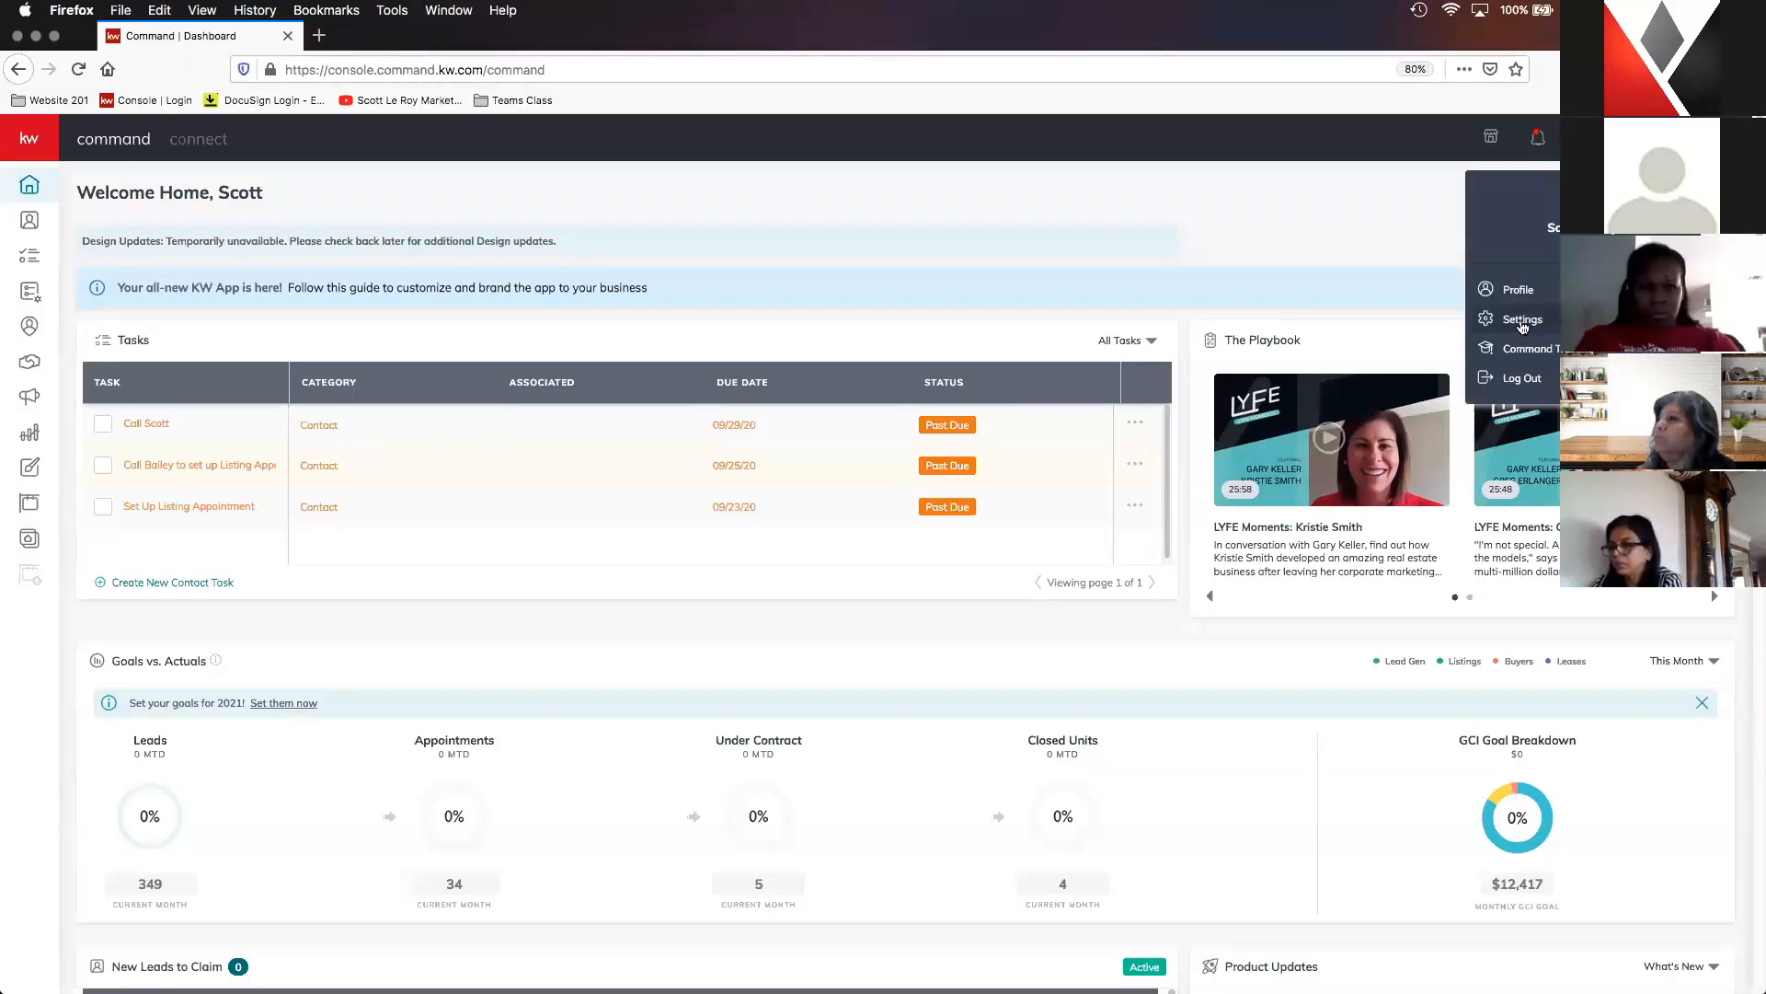
{"action": "left_click", "coordinate": [1523, 326]}
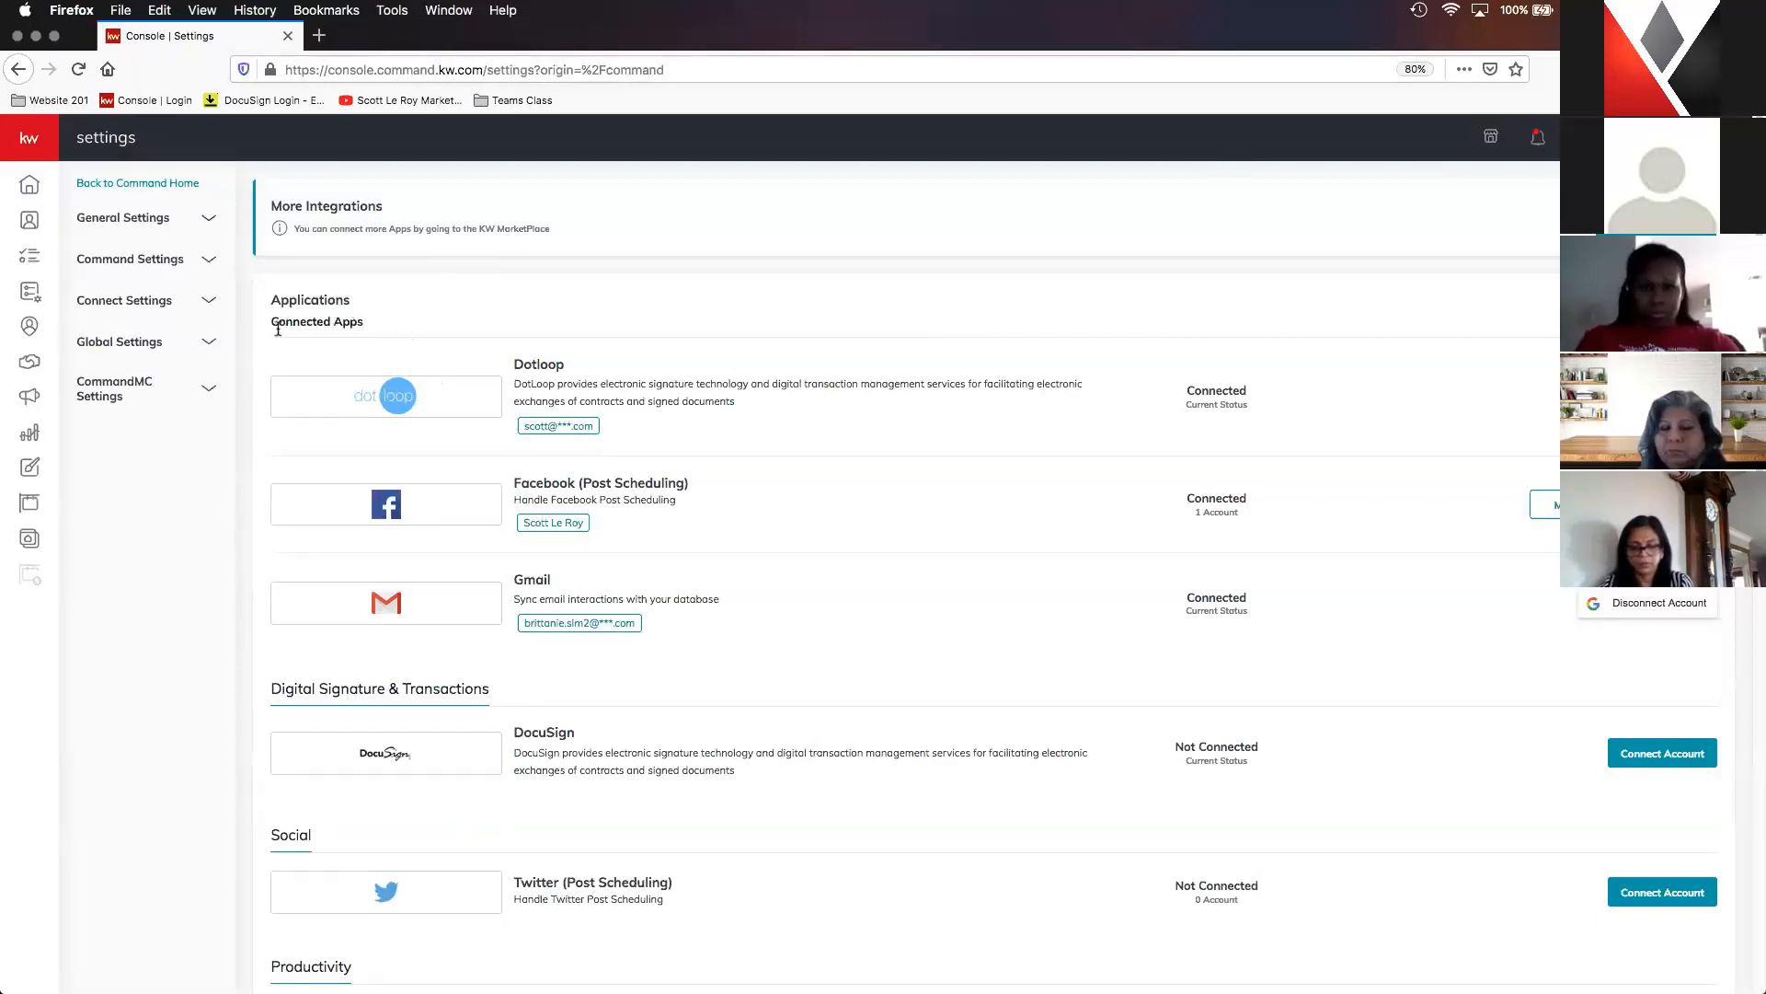
{"action": "left_click", "coordinate": [153, 304]}
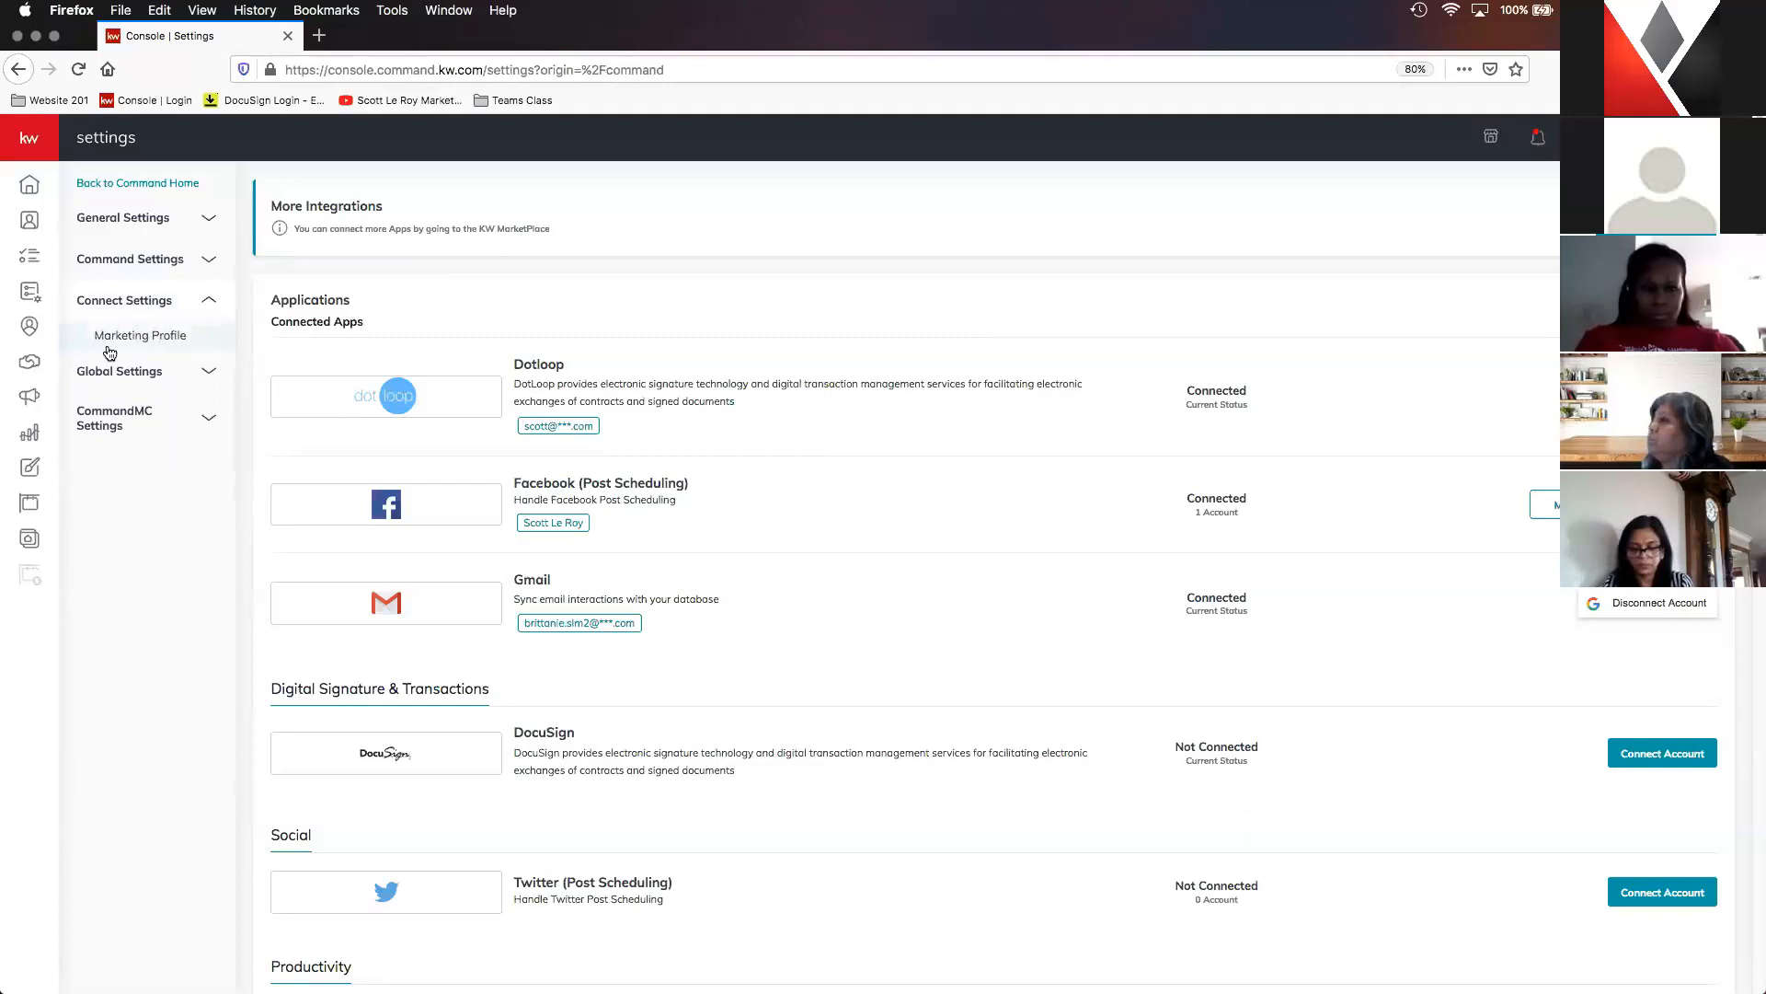
{"action": "left_click", "coordinate": [184, 338]}
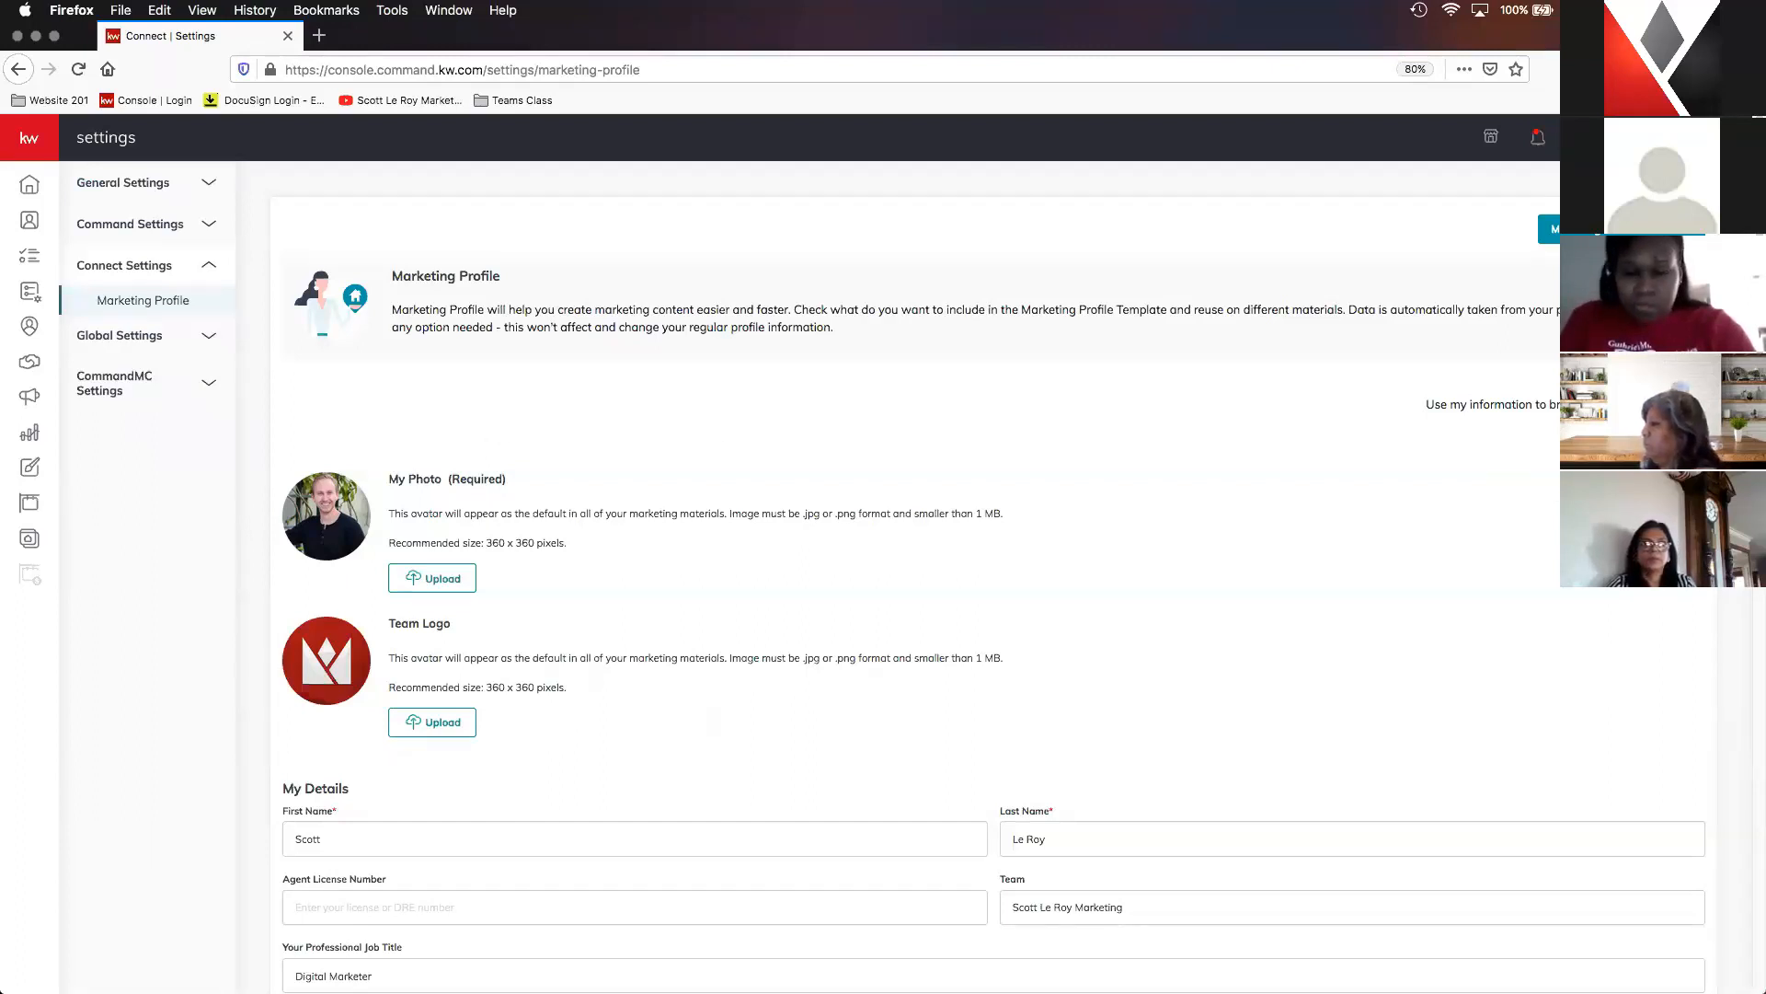
- Examine the marketing profile's photo and team logo sections, including their image format and size requirements
{"action": "scroll", "coordinate": [427, 353], "scroll_direction": "down", "scroll_amount": 1}
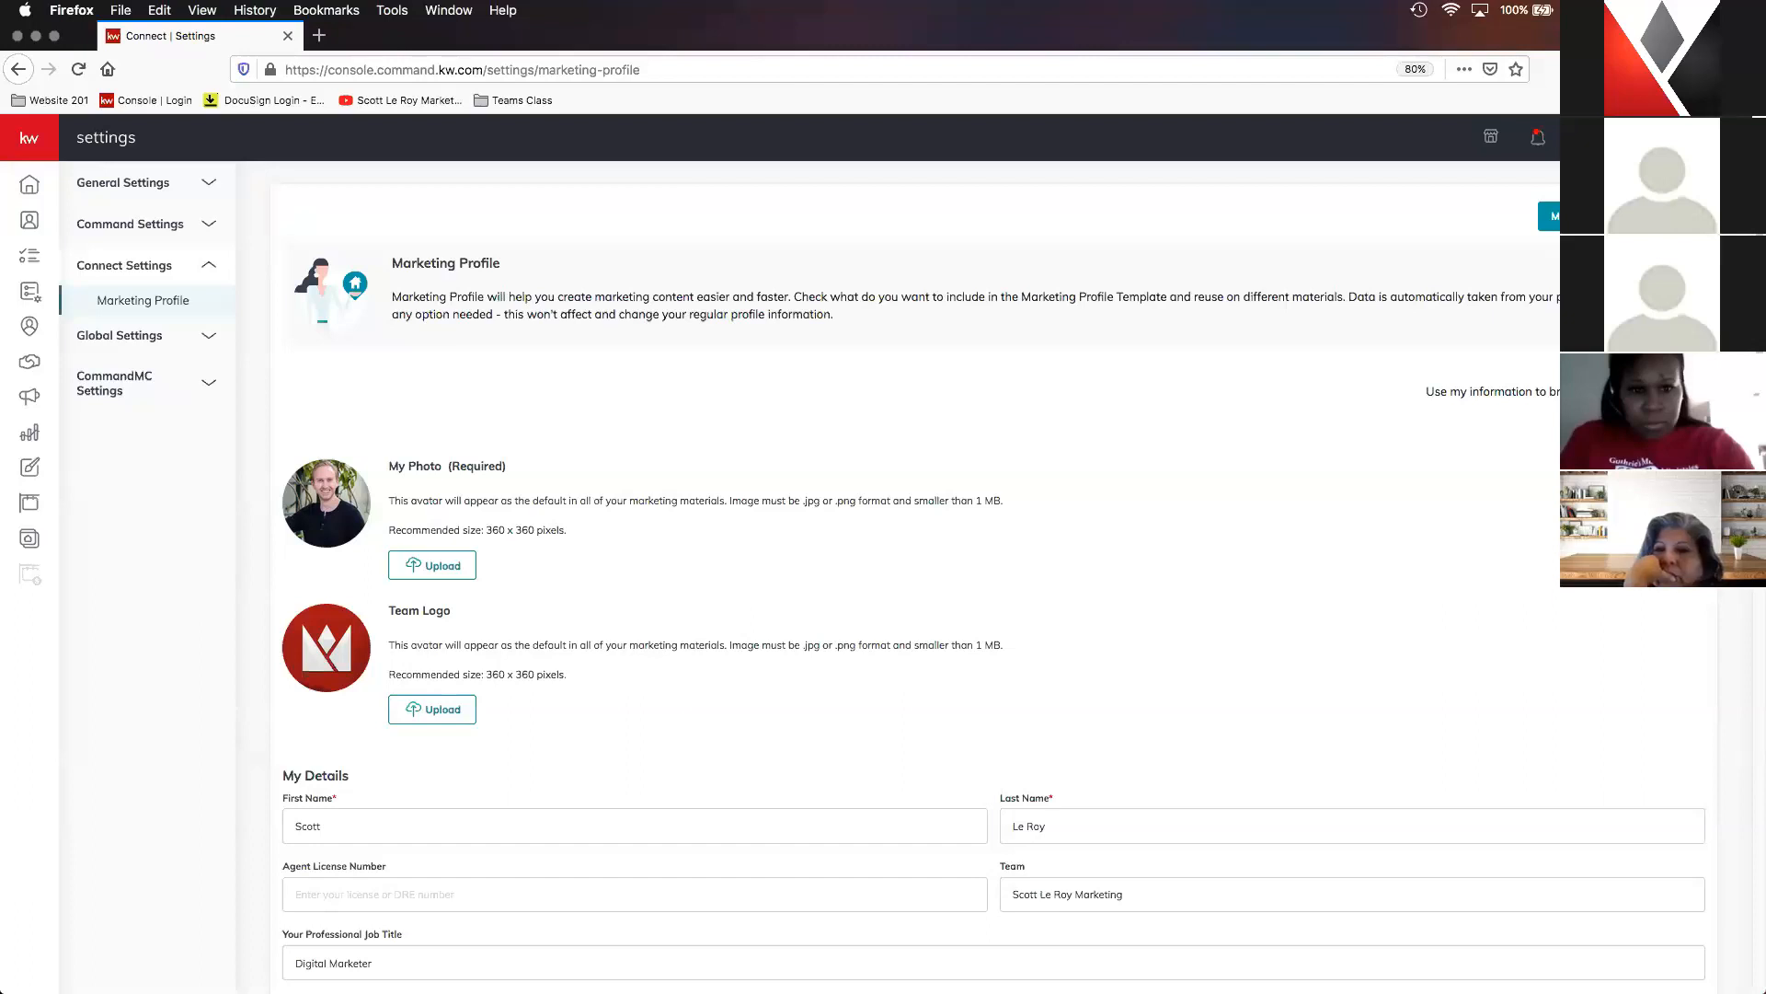
{"action": "left_click", "coordinate": [1585, 137]}
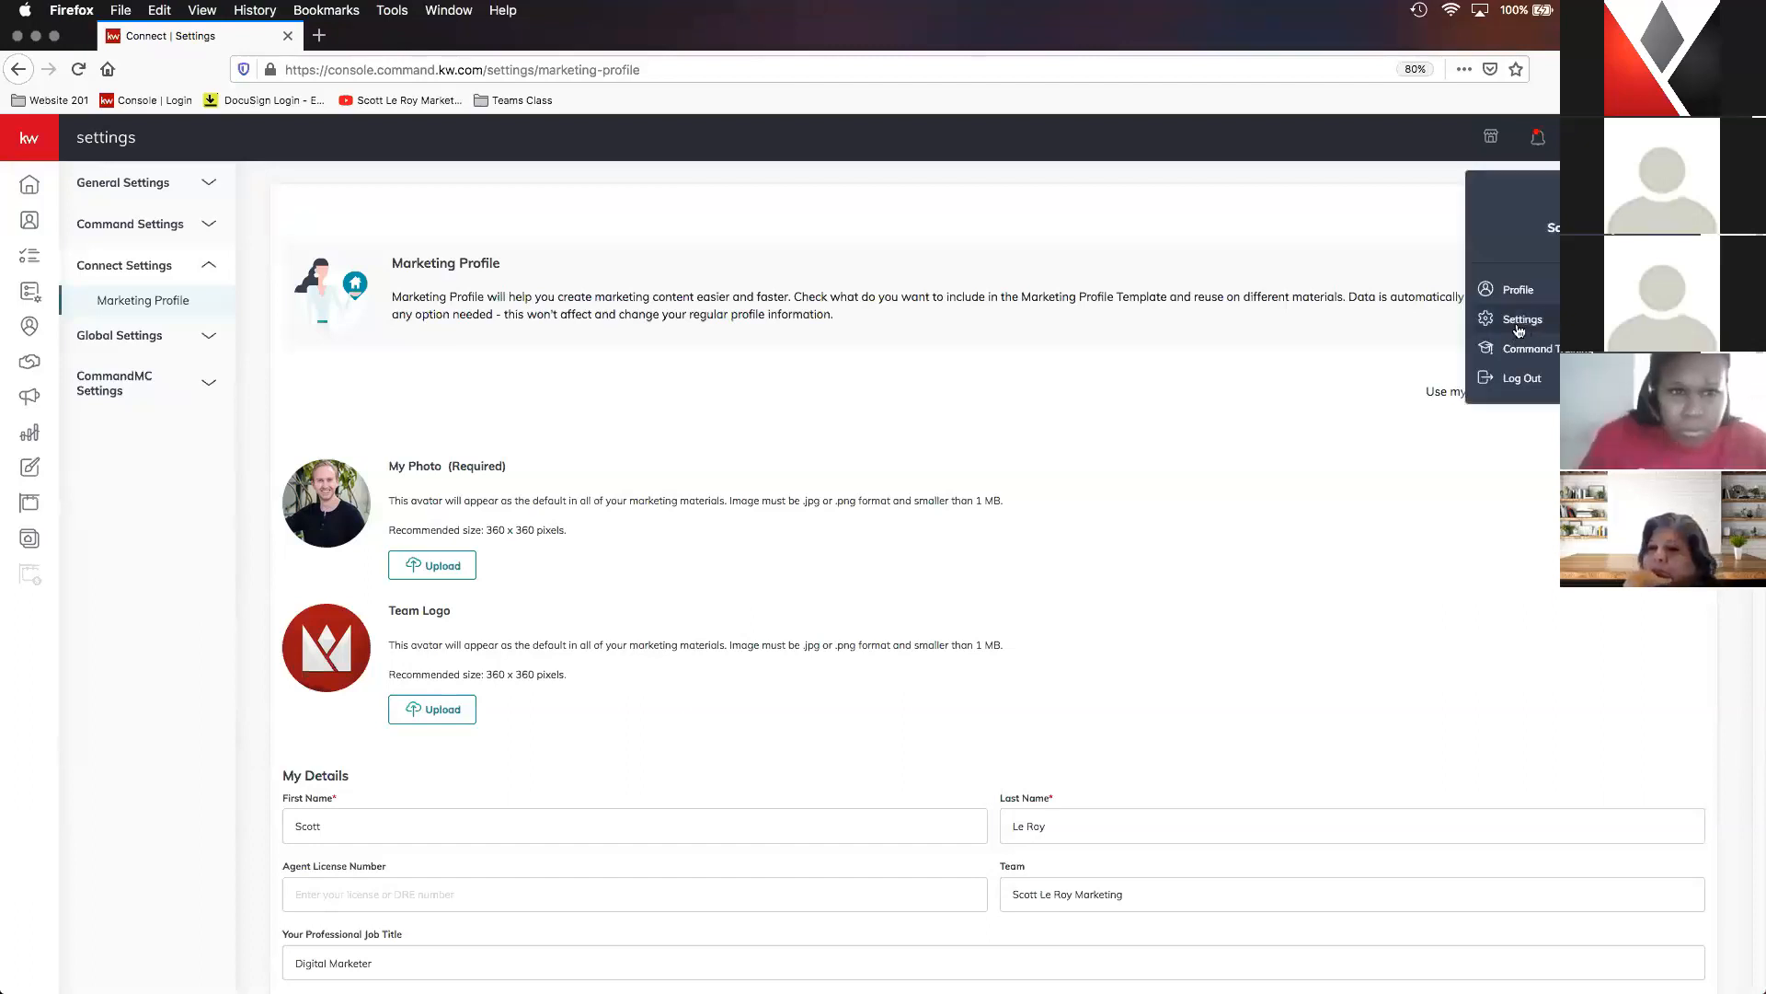
{"action": "left_click", "coordinate": [957, 363]}
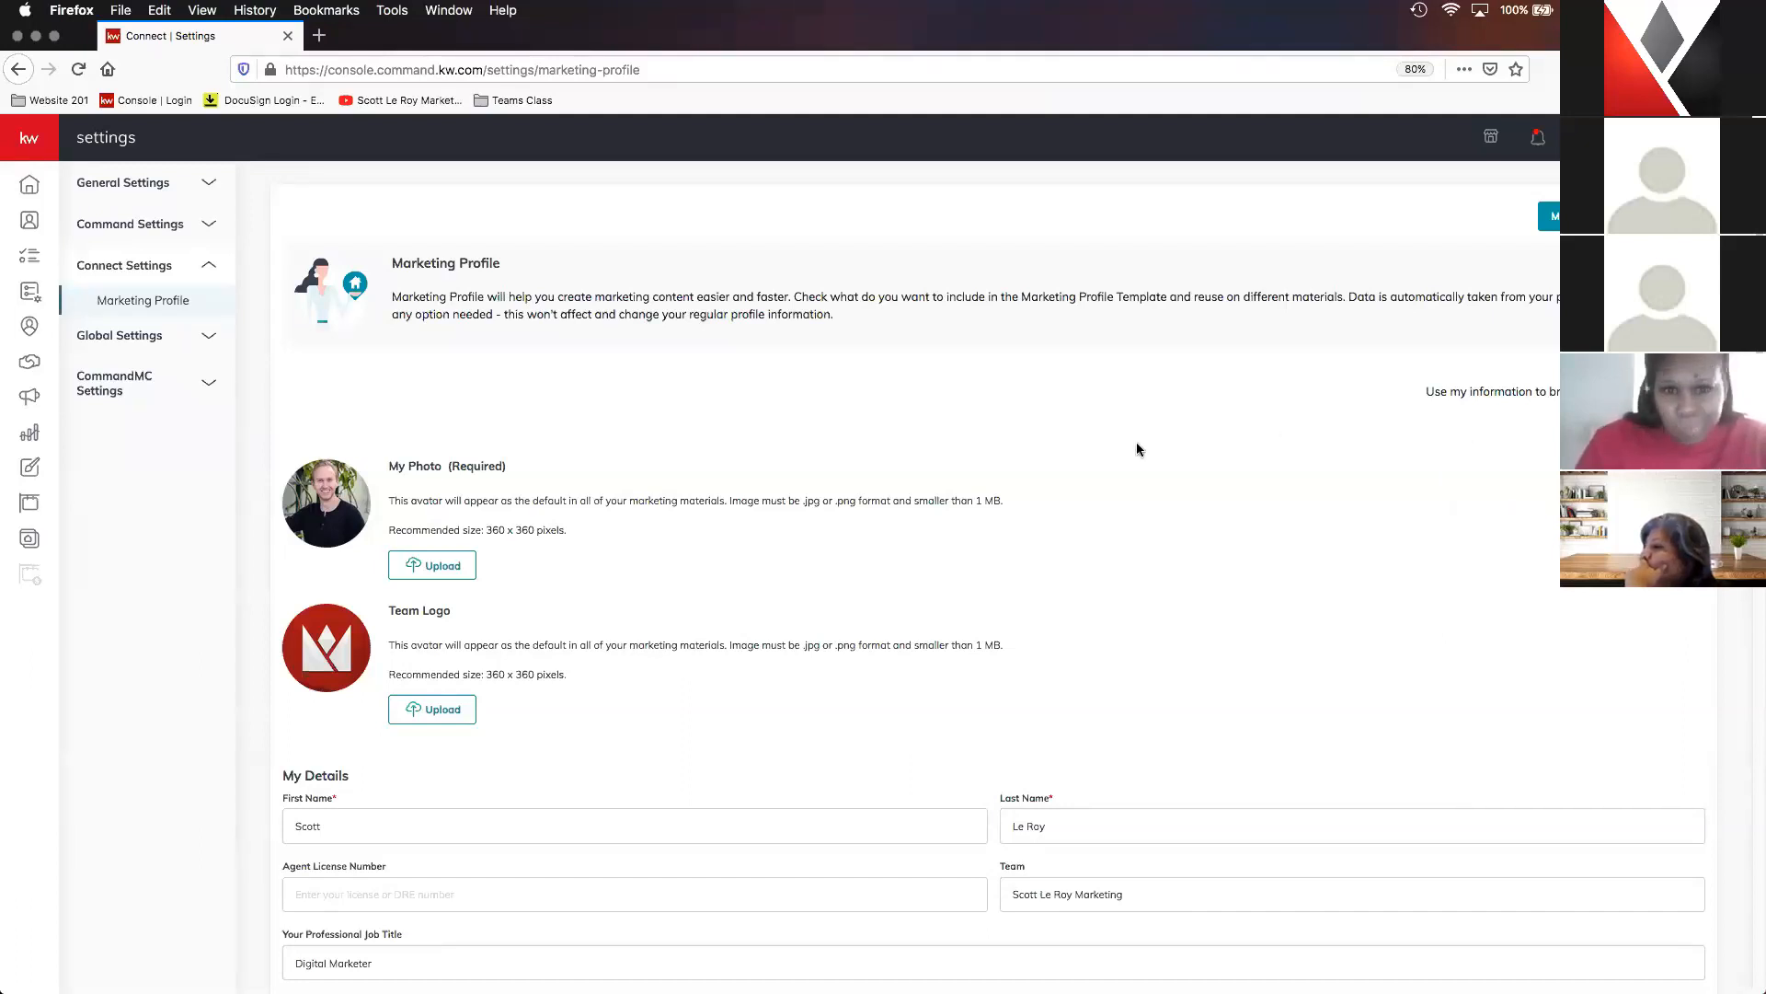
{"action": "scroll", "coordinate": [1115, 449], "scroll_direction": "down", "scroll_amount": 1}
{"action": "scroll", "coordinate": [1104, 449], "scroll_direction": "down", "scroll_amount": 1}
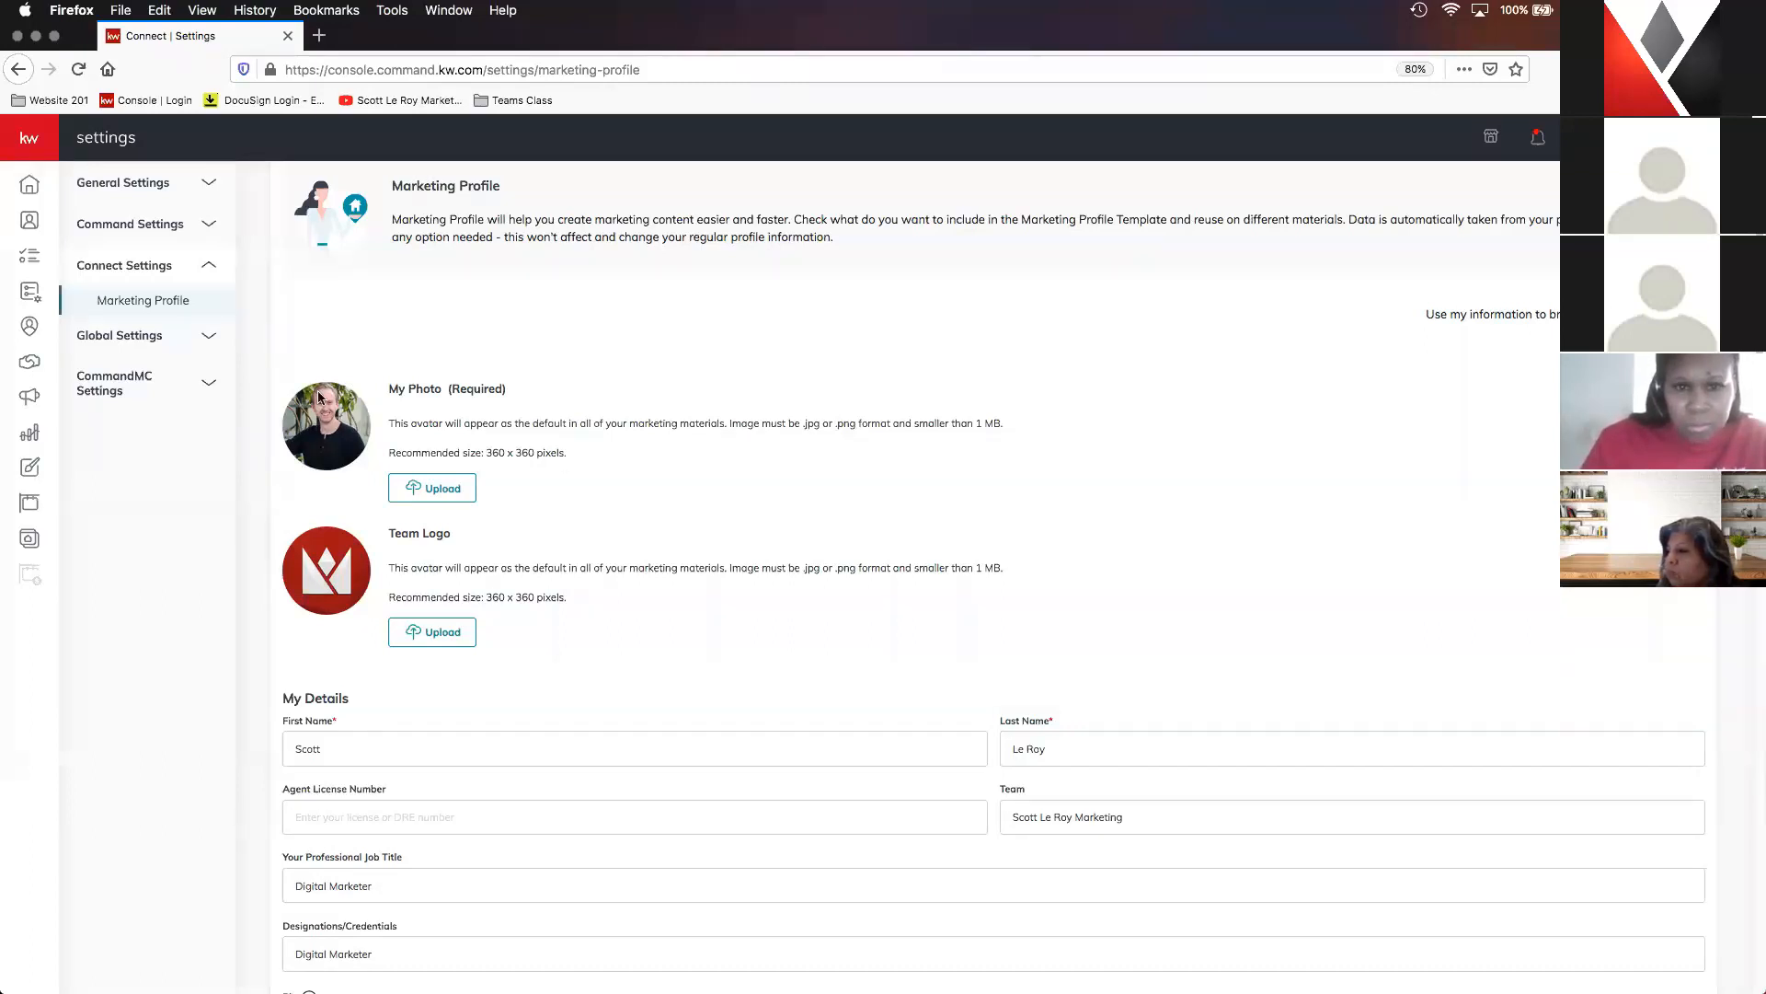
{"action": "scroll", "coordinate": [578, 445], "scroll_direction": "down", "scroll_amount": 4}
{"action": "scroll", "coordinate": [671, 469], "scroll_direction": "down", "scroll_amount": 2}
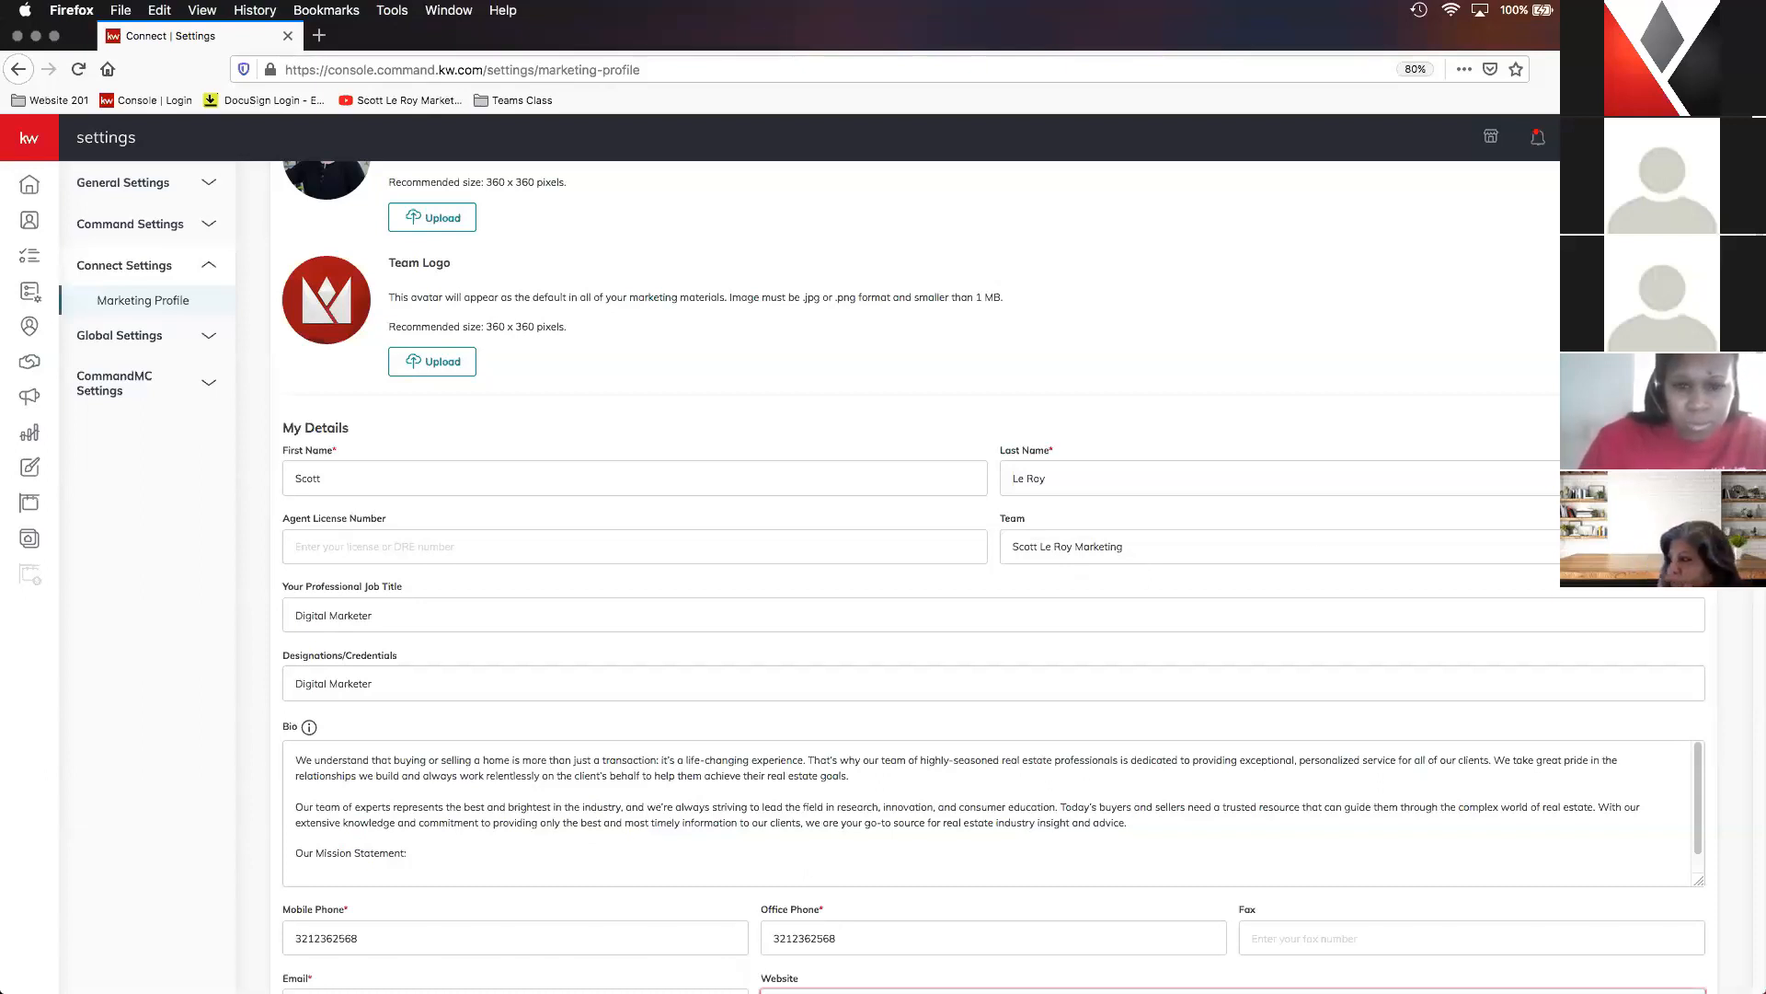
{"action": "scroll", "coordinate": [810, 498], "scroll_direction": "down", "scroll_amount": 2}
{"action": "scroll", "coordinate": [810, 498], "scroll_direction": "down", "scroll_amount": 1}
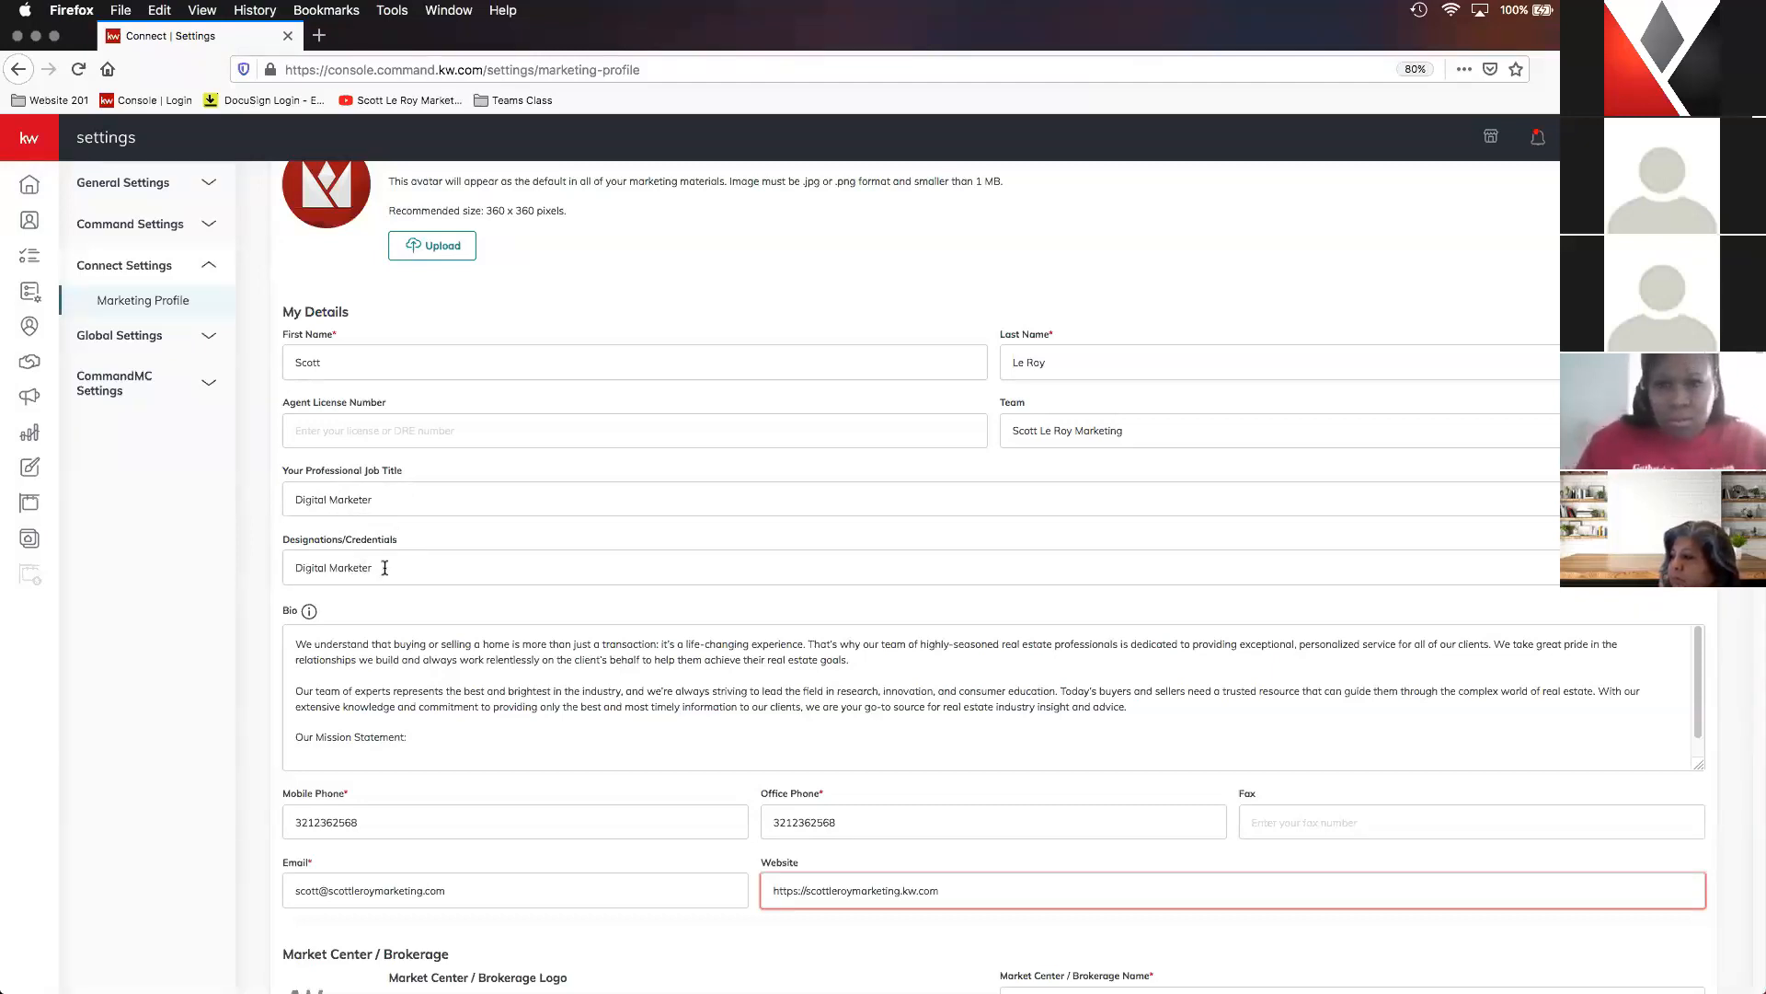
- Review the My Details section, covering job title, credentials, bio, phone, email and website fields
{"action": "scroll", "coordinate": [391, 567], "scroll_direction": "down", "scroll_amount": 1}
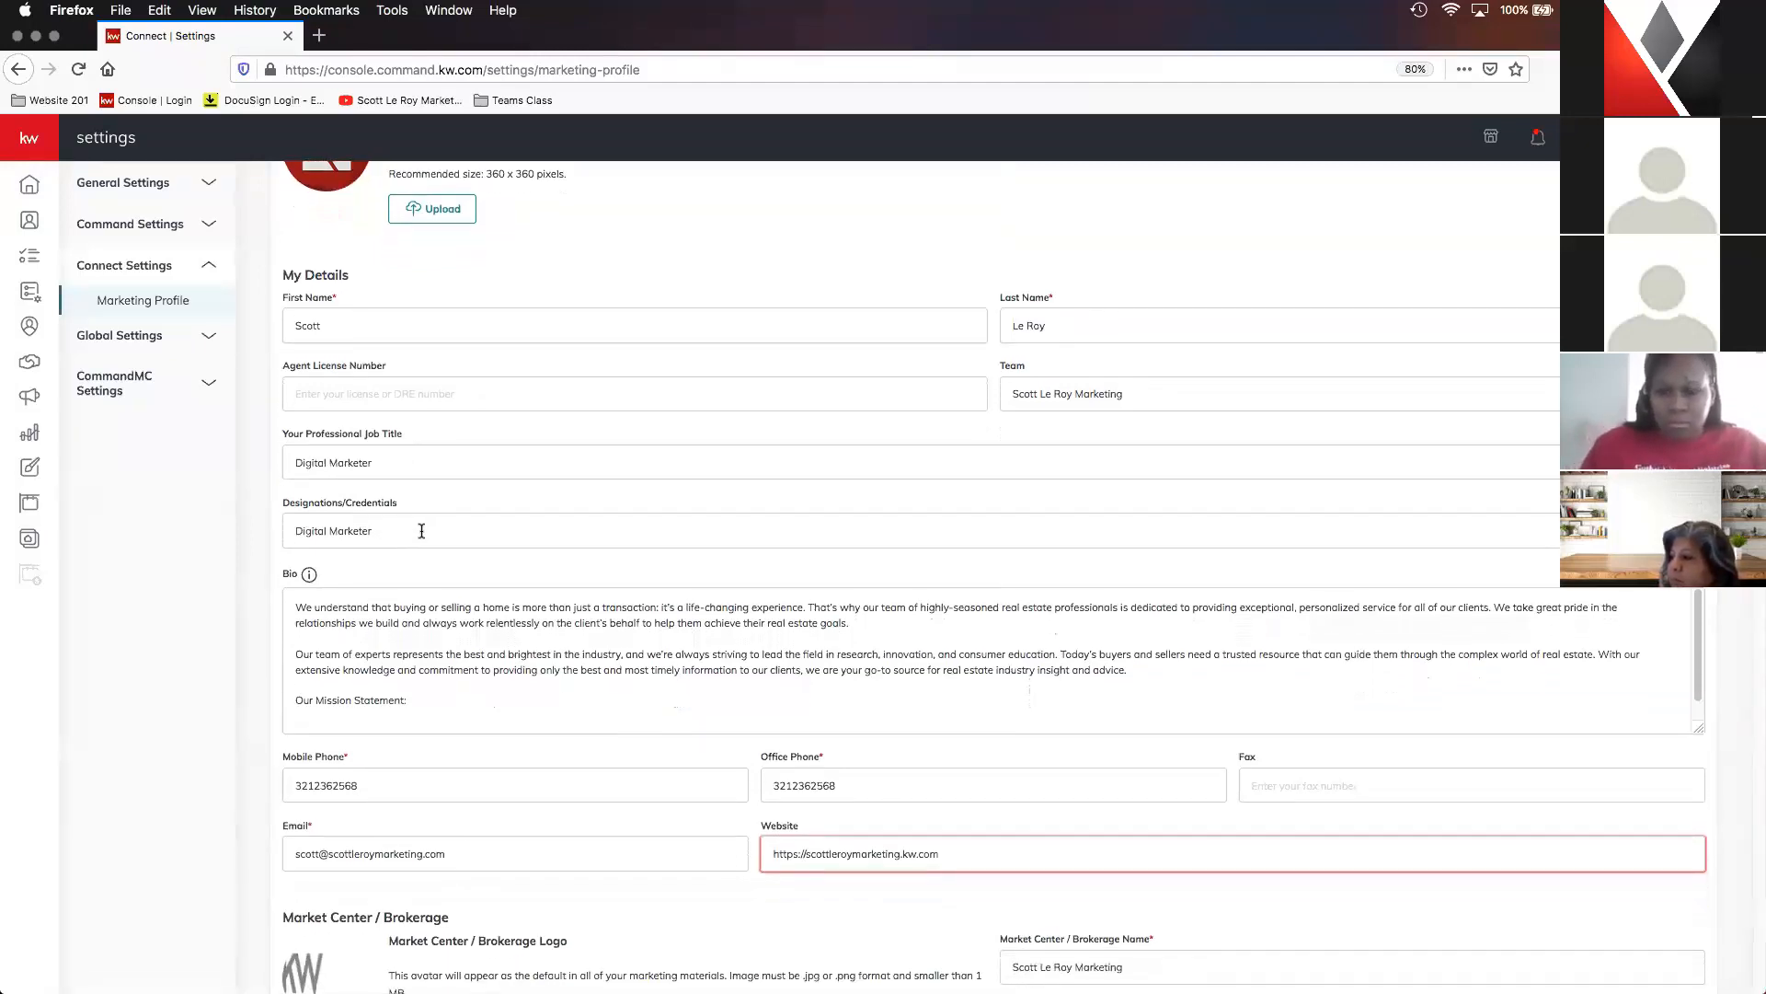
{"action": "scroll", "coordinate": [429, 513], "scroll_direction": "down", "scroll_amount": 1}
{"action": "scroll", "coordinate": [451, 506], "scroll_direction": "down", "scroll_amount": 1}
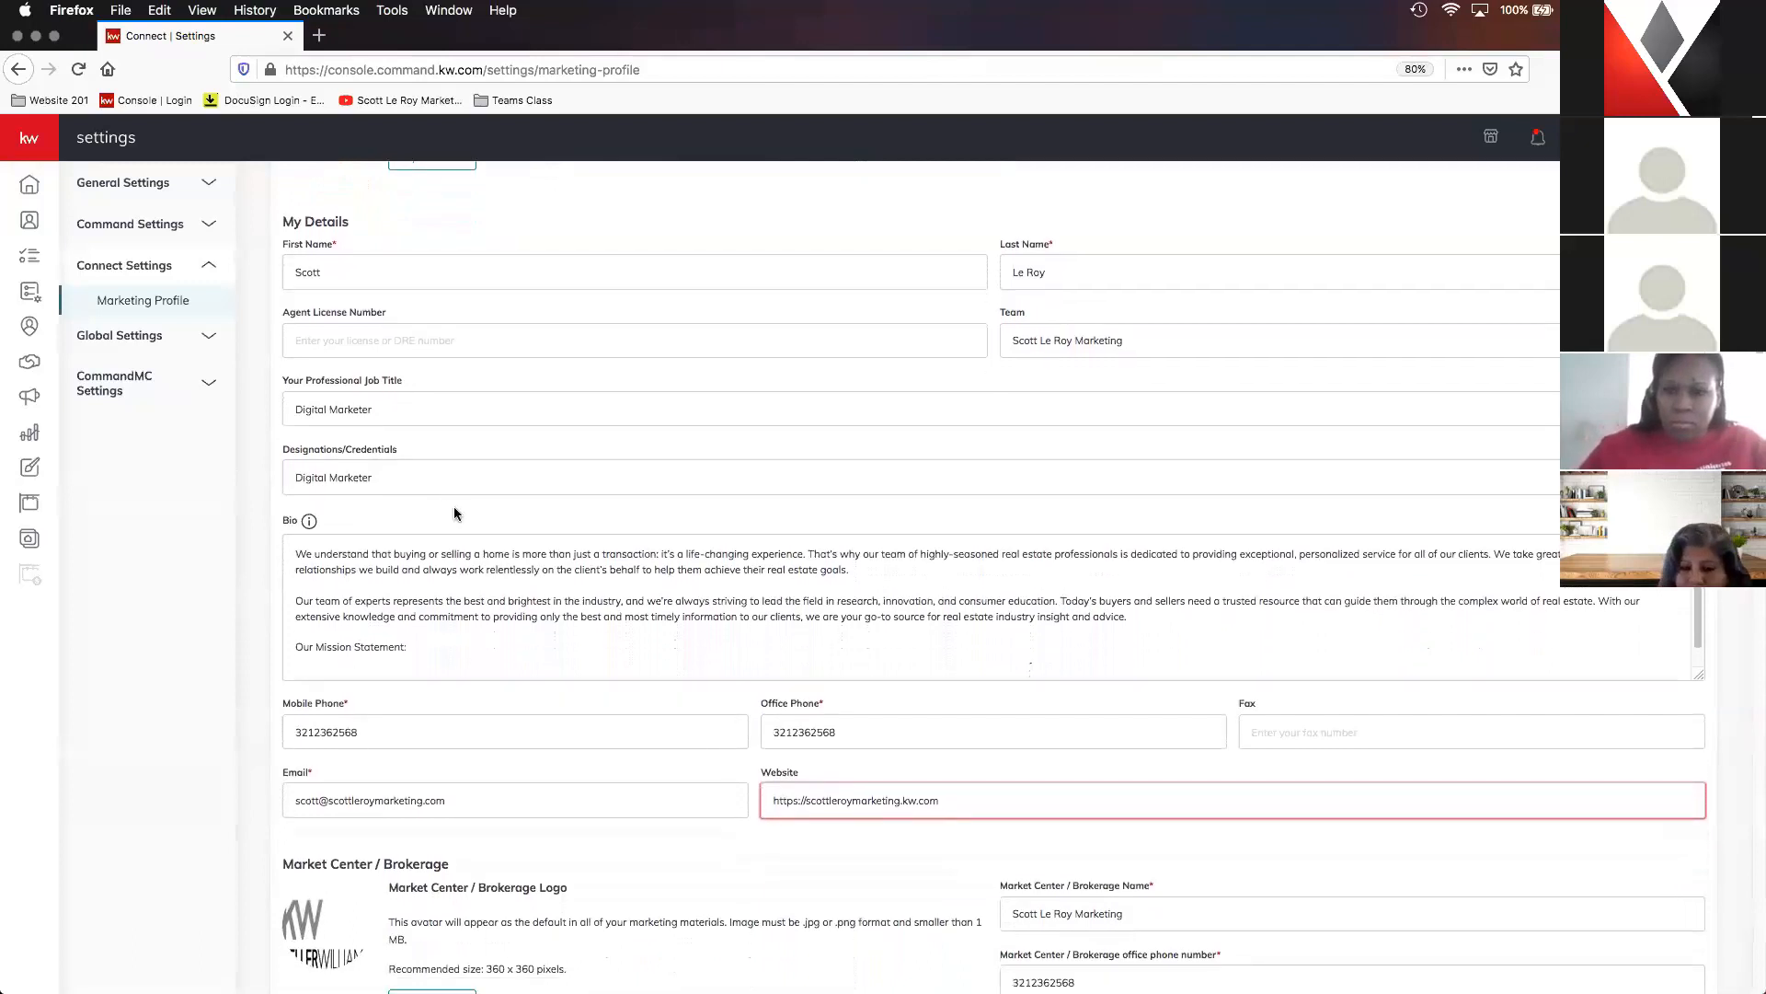
{"action": "scroll", "coordinate": [630, 527], "scroll_direction": "down", "scroll_amount": 3}
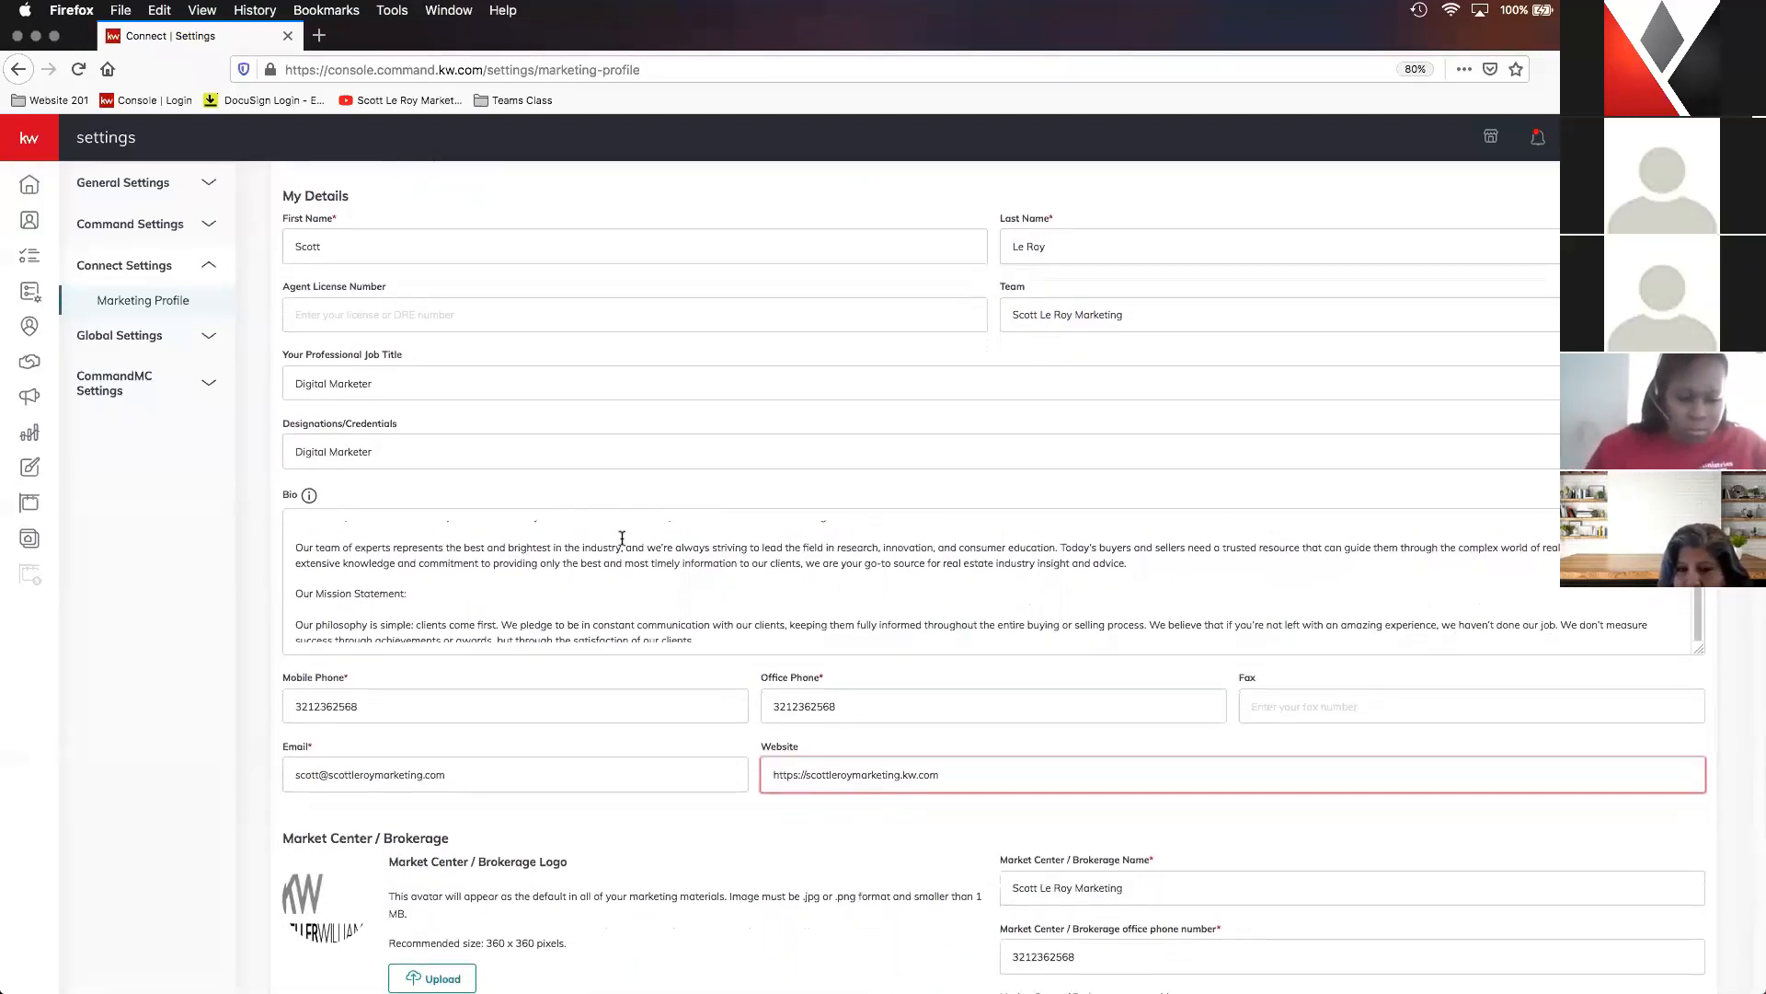
{"action": "scroll", "coordinate": [504, 575], "scroll_direction": "up", "scroll_amount": 2}
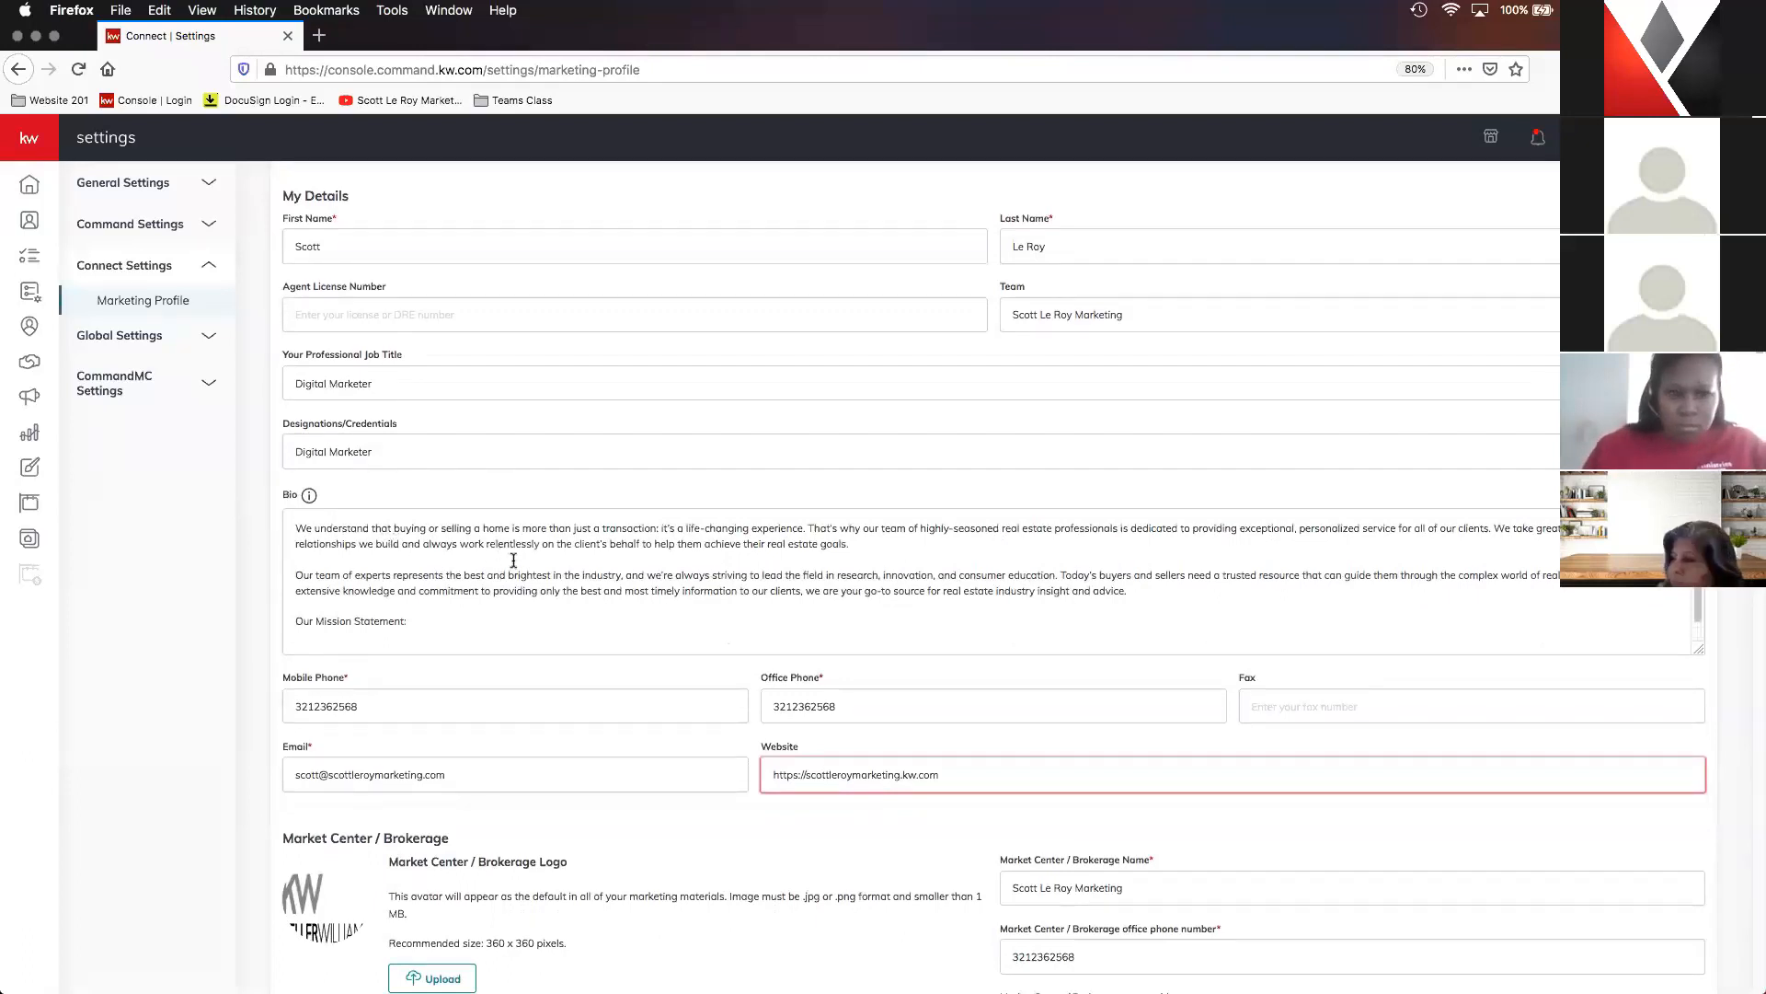
{"action": "scroll", "coordinate": [513, 560], "scroll_direction": "down", "scroll_amount": 4}
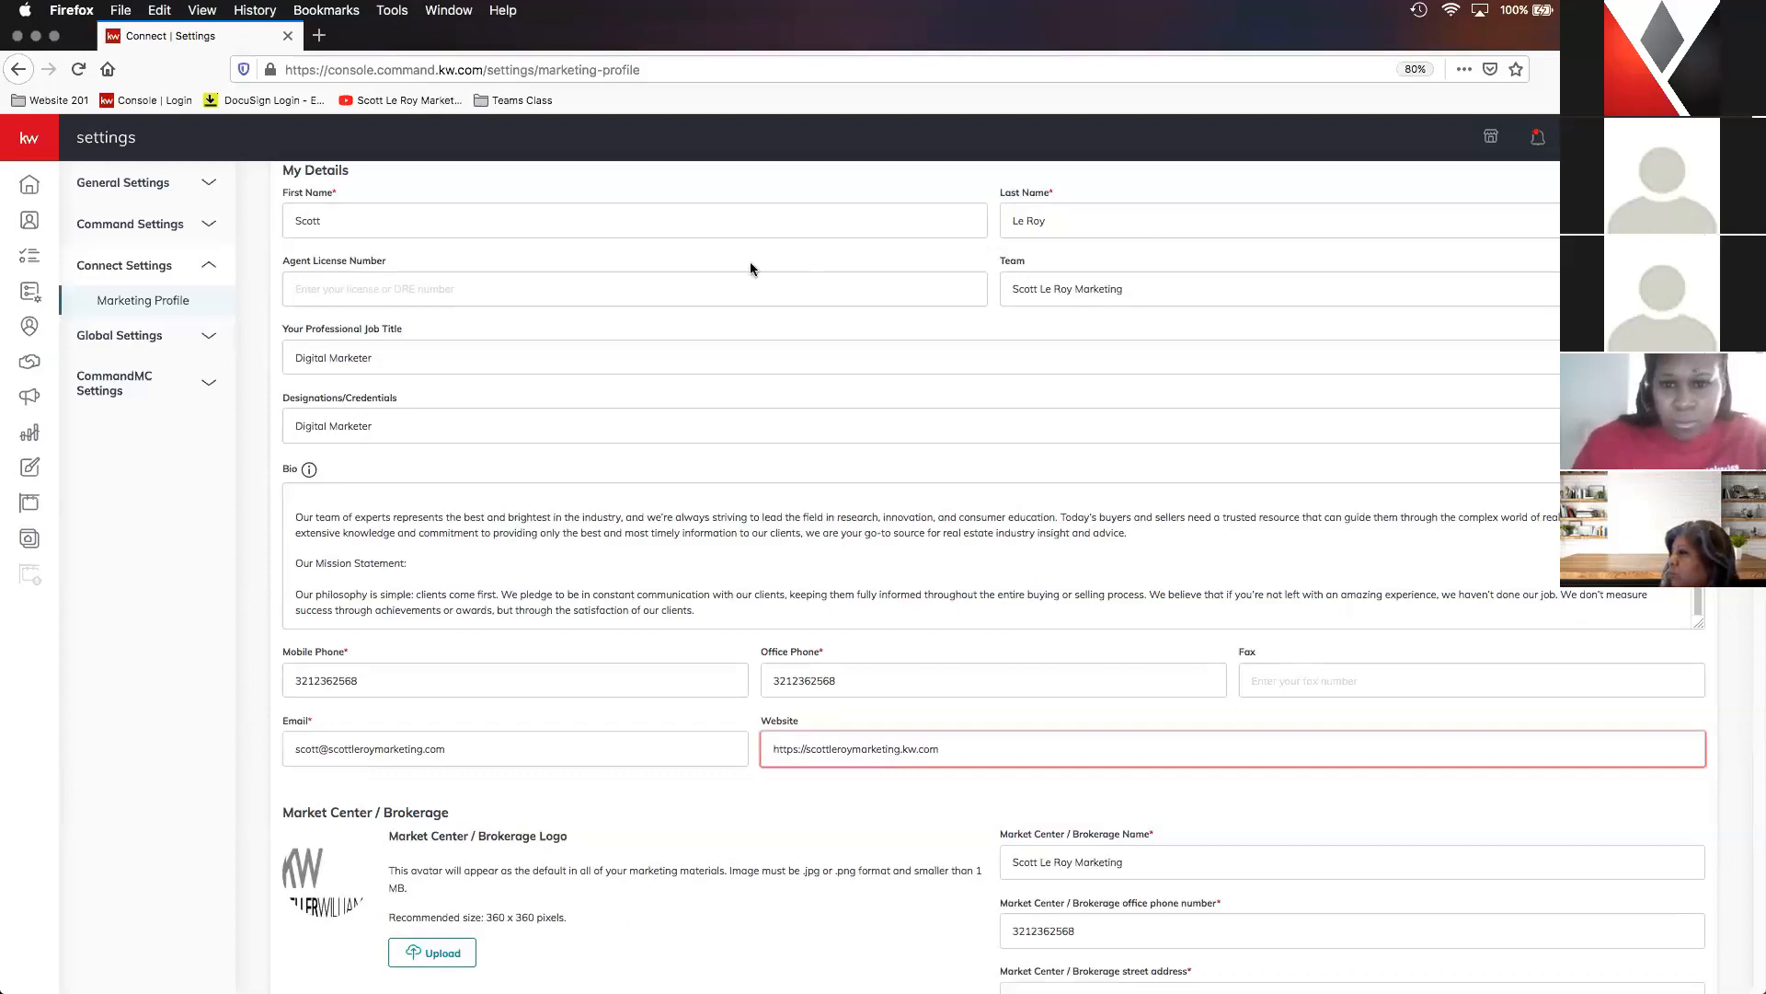
{"action": "scroll", "coordinate": [763, 335], "scroll_direction": "down", "scroll_amount": 3}
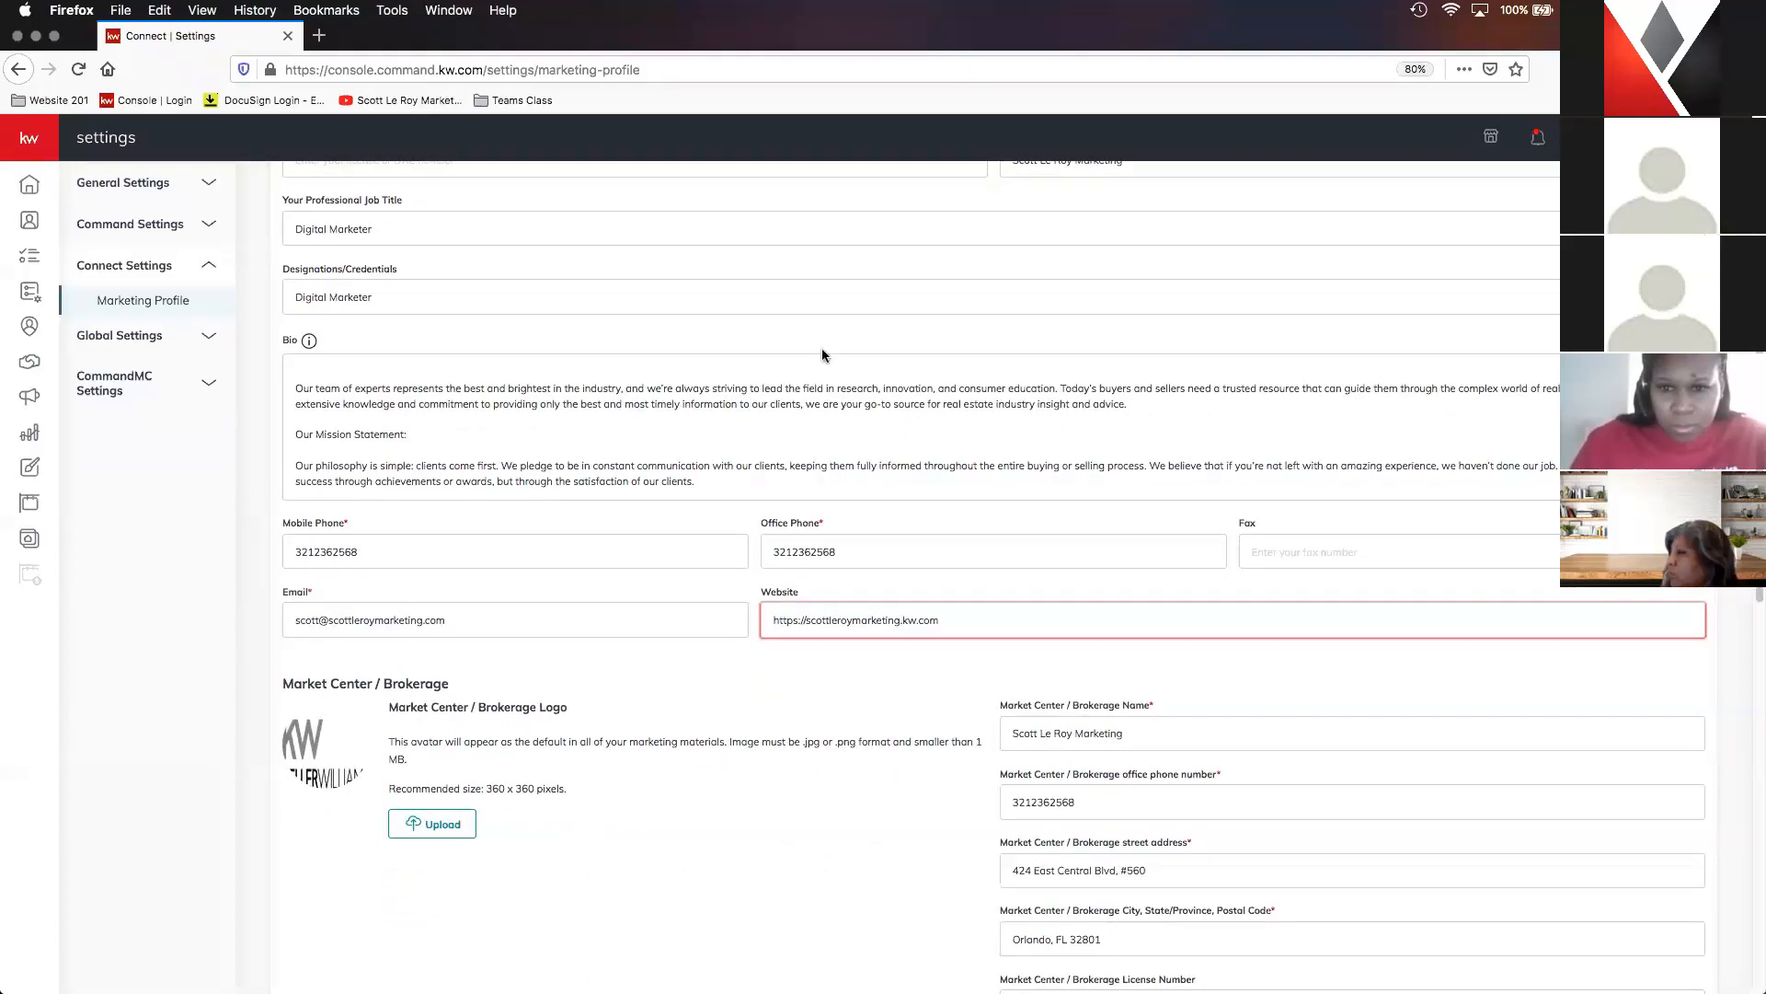
{"action": "scroll", "coordinate": [821, 354], "scroll_direction": "down", "scroll_amount": 2}
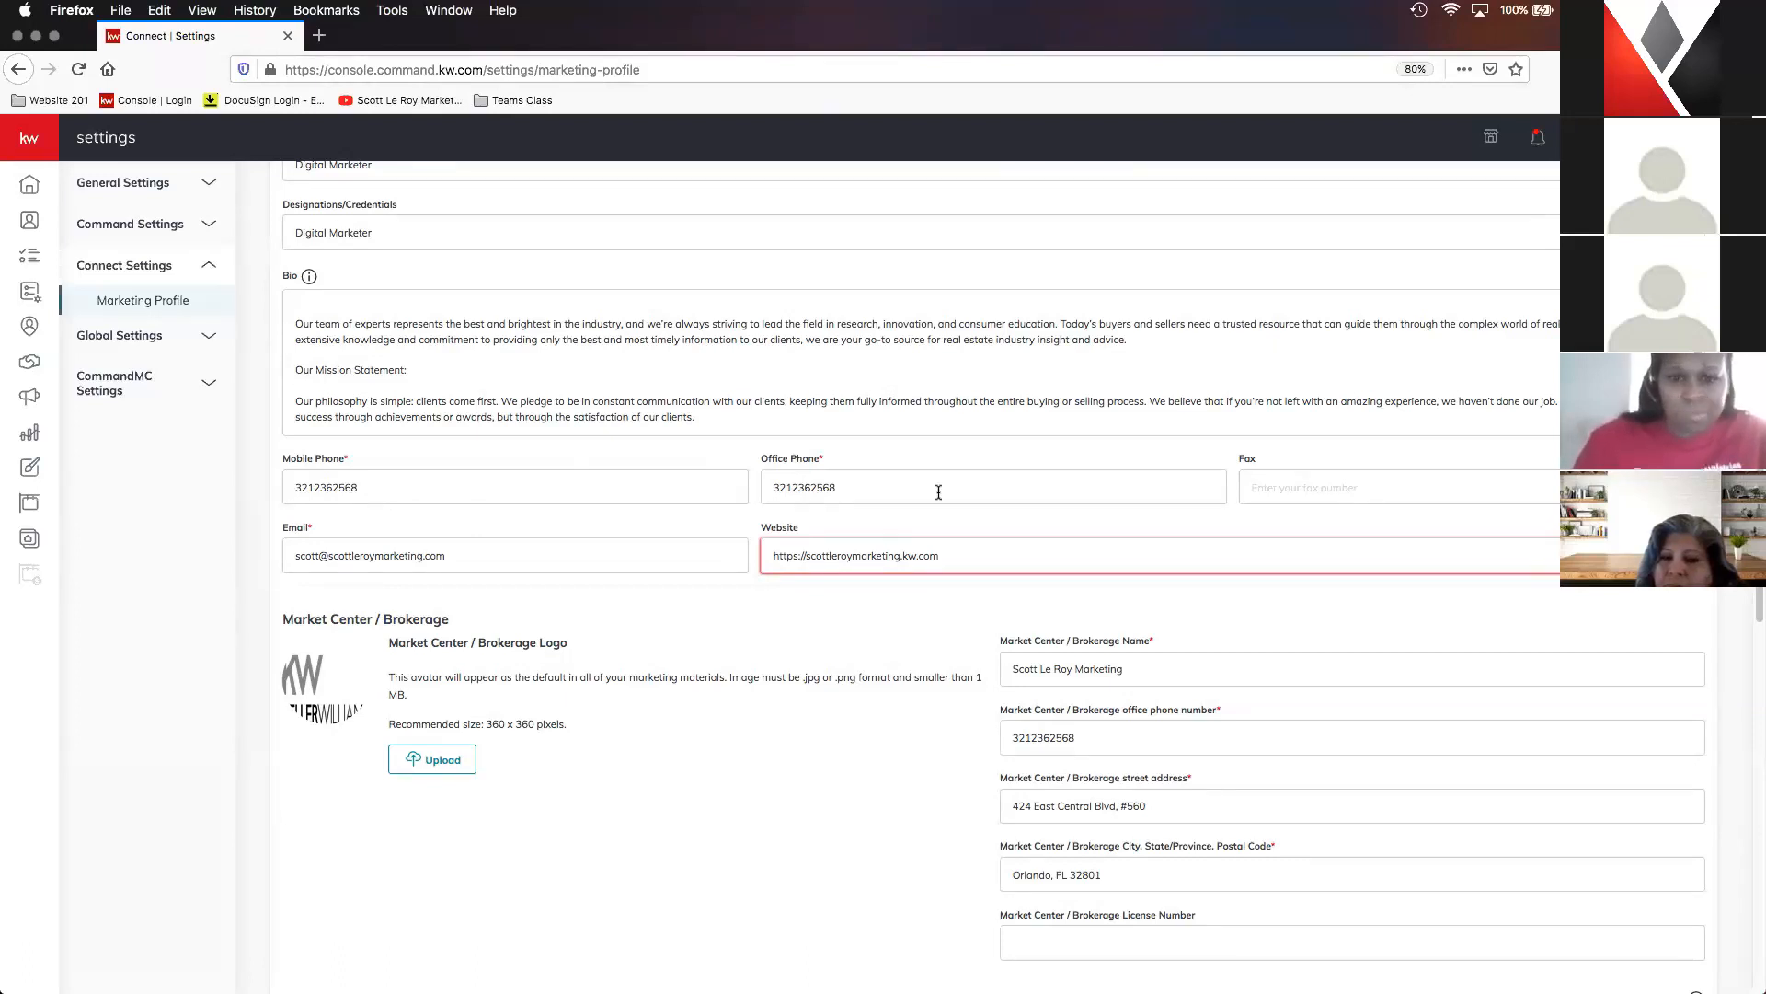
{"action": "scroll", "coordinate": [929, 492], "scroll_direction": "down", "scroll_amount": 1}
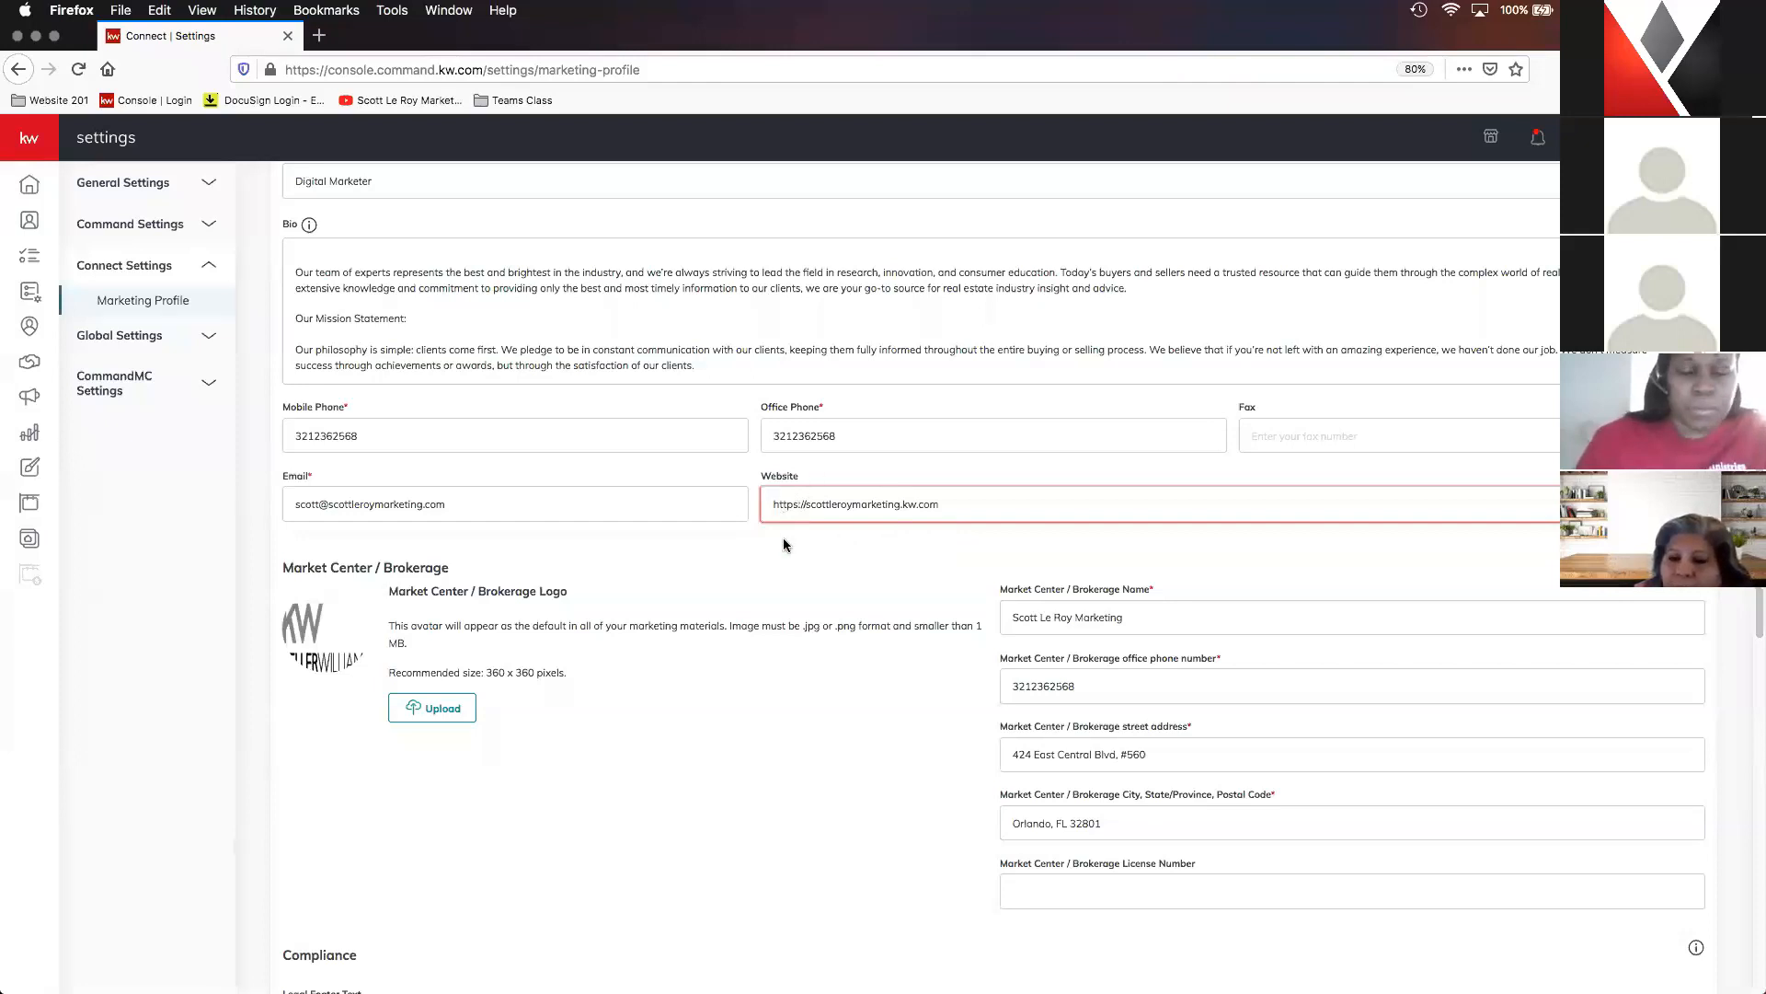
{"action": "scroll", "coordinate": [791, 538], "scroll_direction": "down", "scroll_amount": 2}
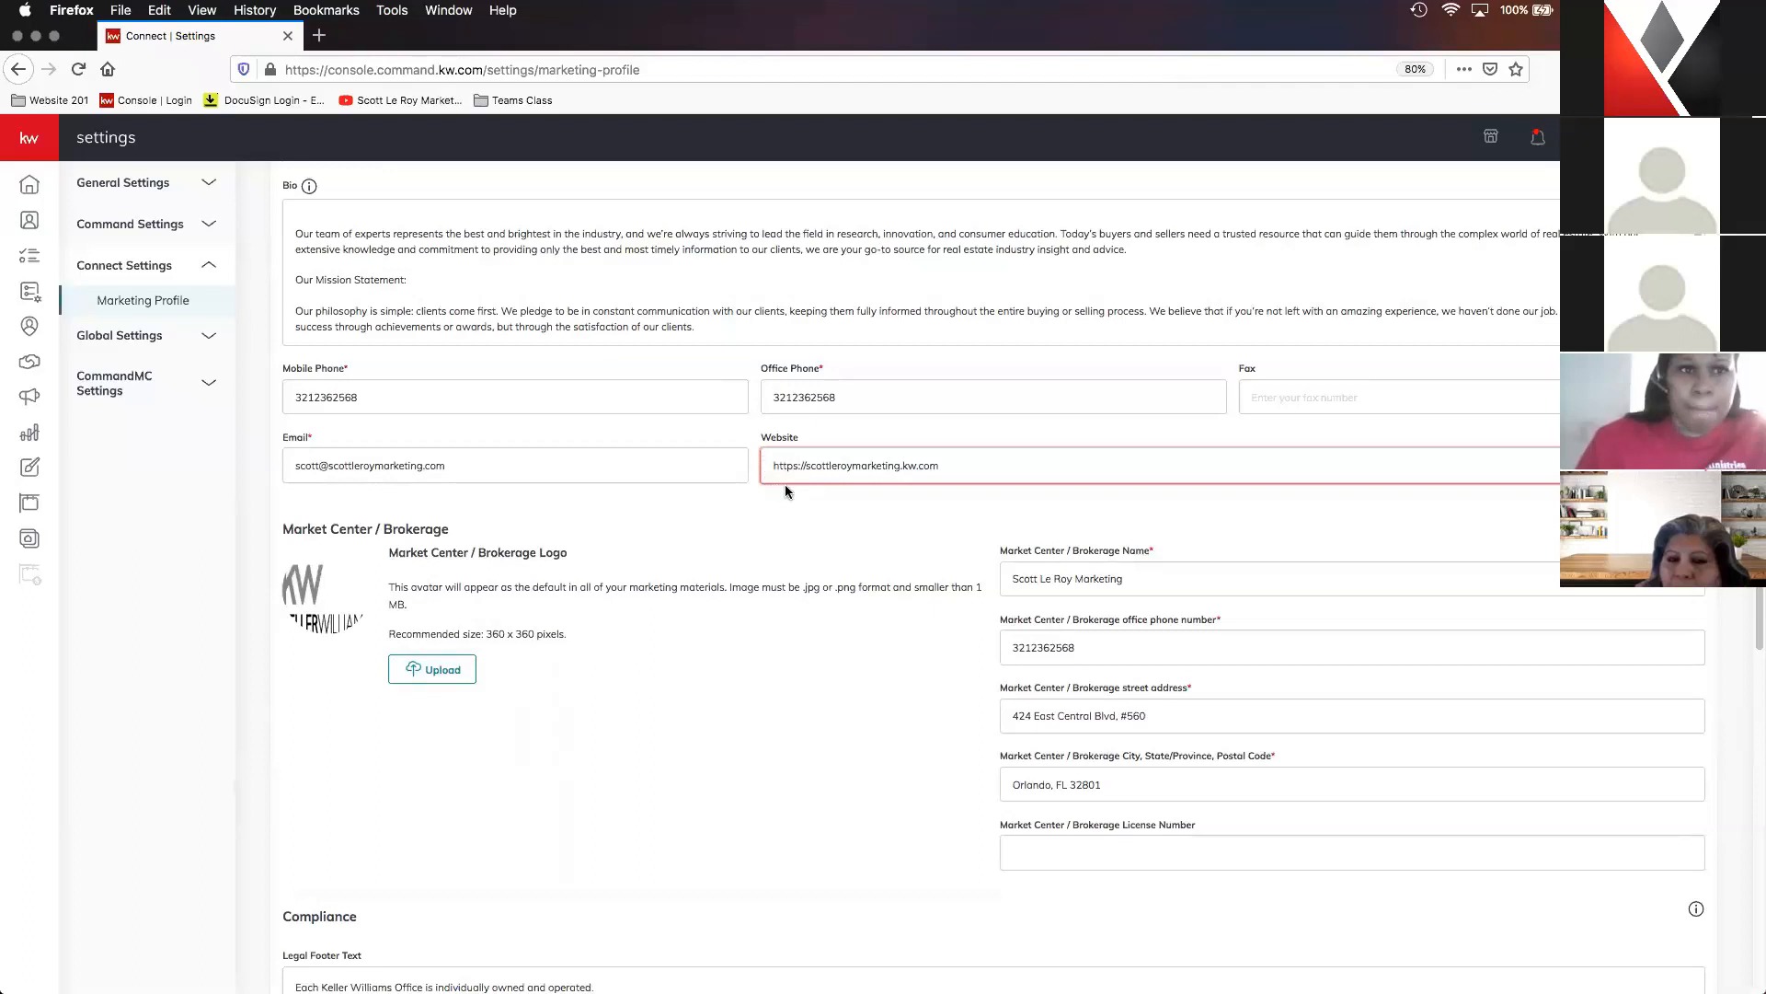
{"action": "left_click_drag", "start_coordinate": [970, 466], "coordinate": [903, 464]}
{"action": "left_click", "coordinate": [783, 466]}
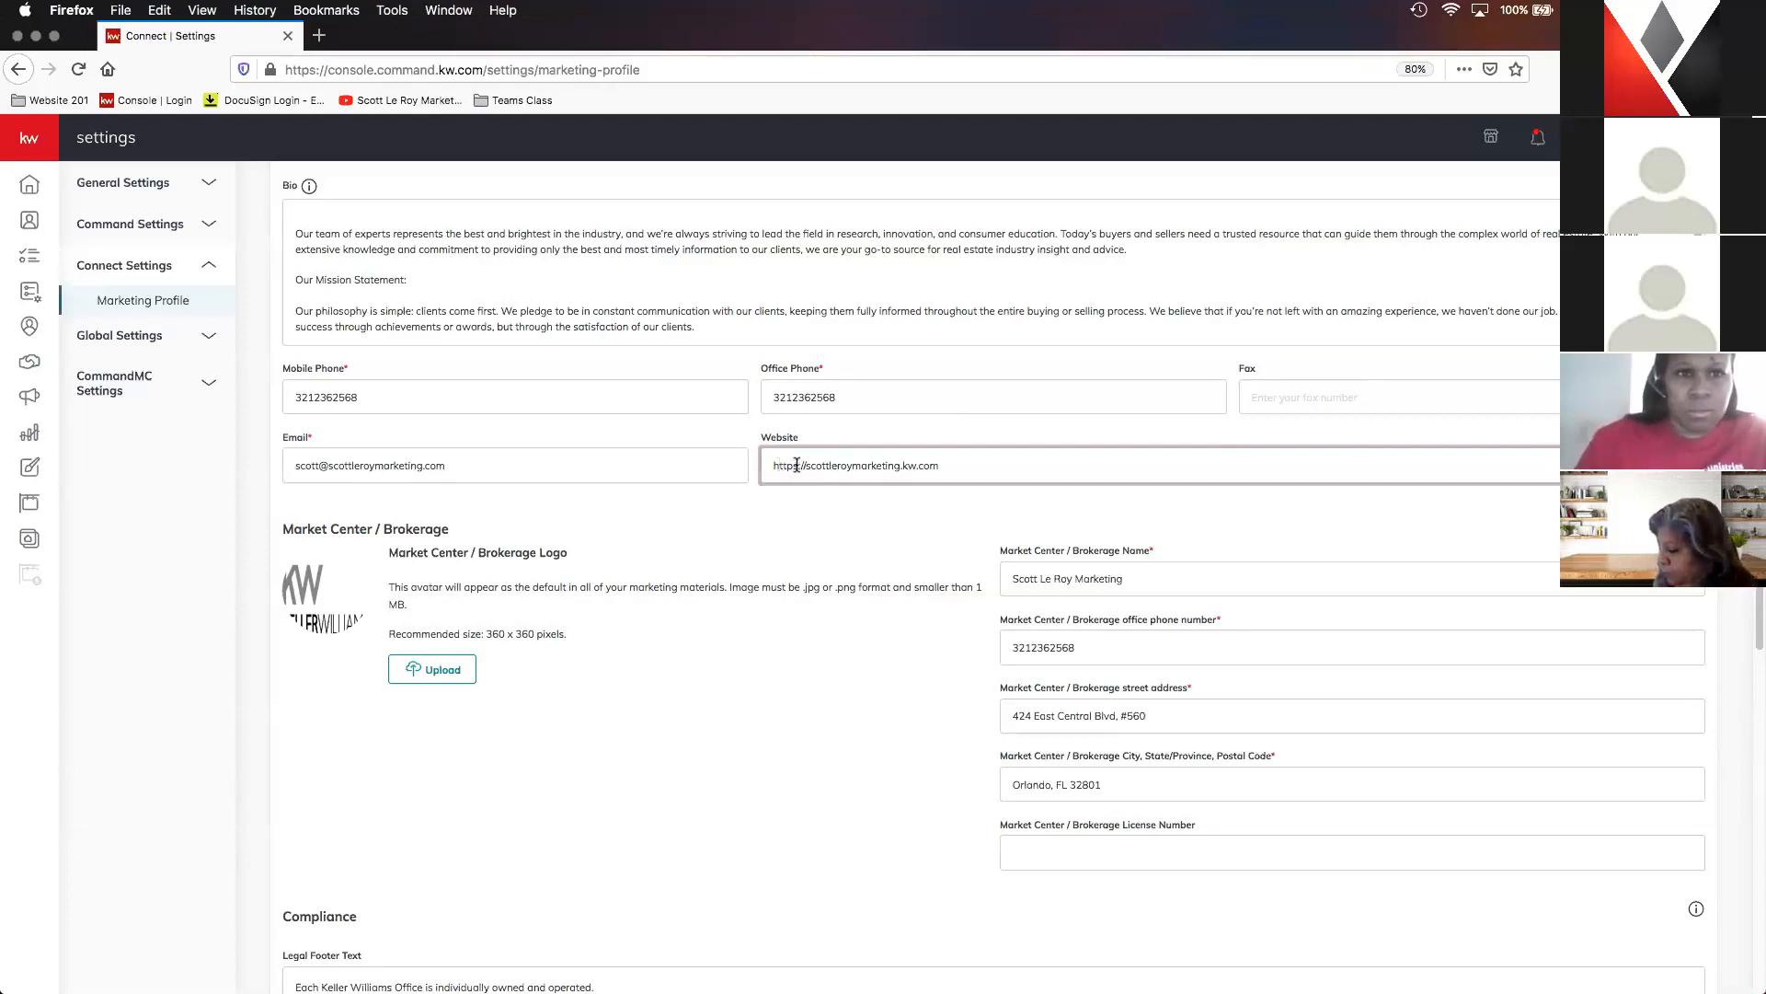
- Review the brokerage details, compliance footer text and links, social profiles, tracking IDs and branded app link in the marketing profile
{"action": "scroll", "coordinate": [1045, 482], "scroll_direction": "down", "scroll_amount": 2}
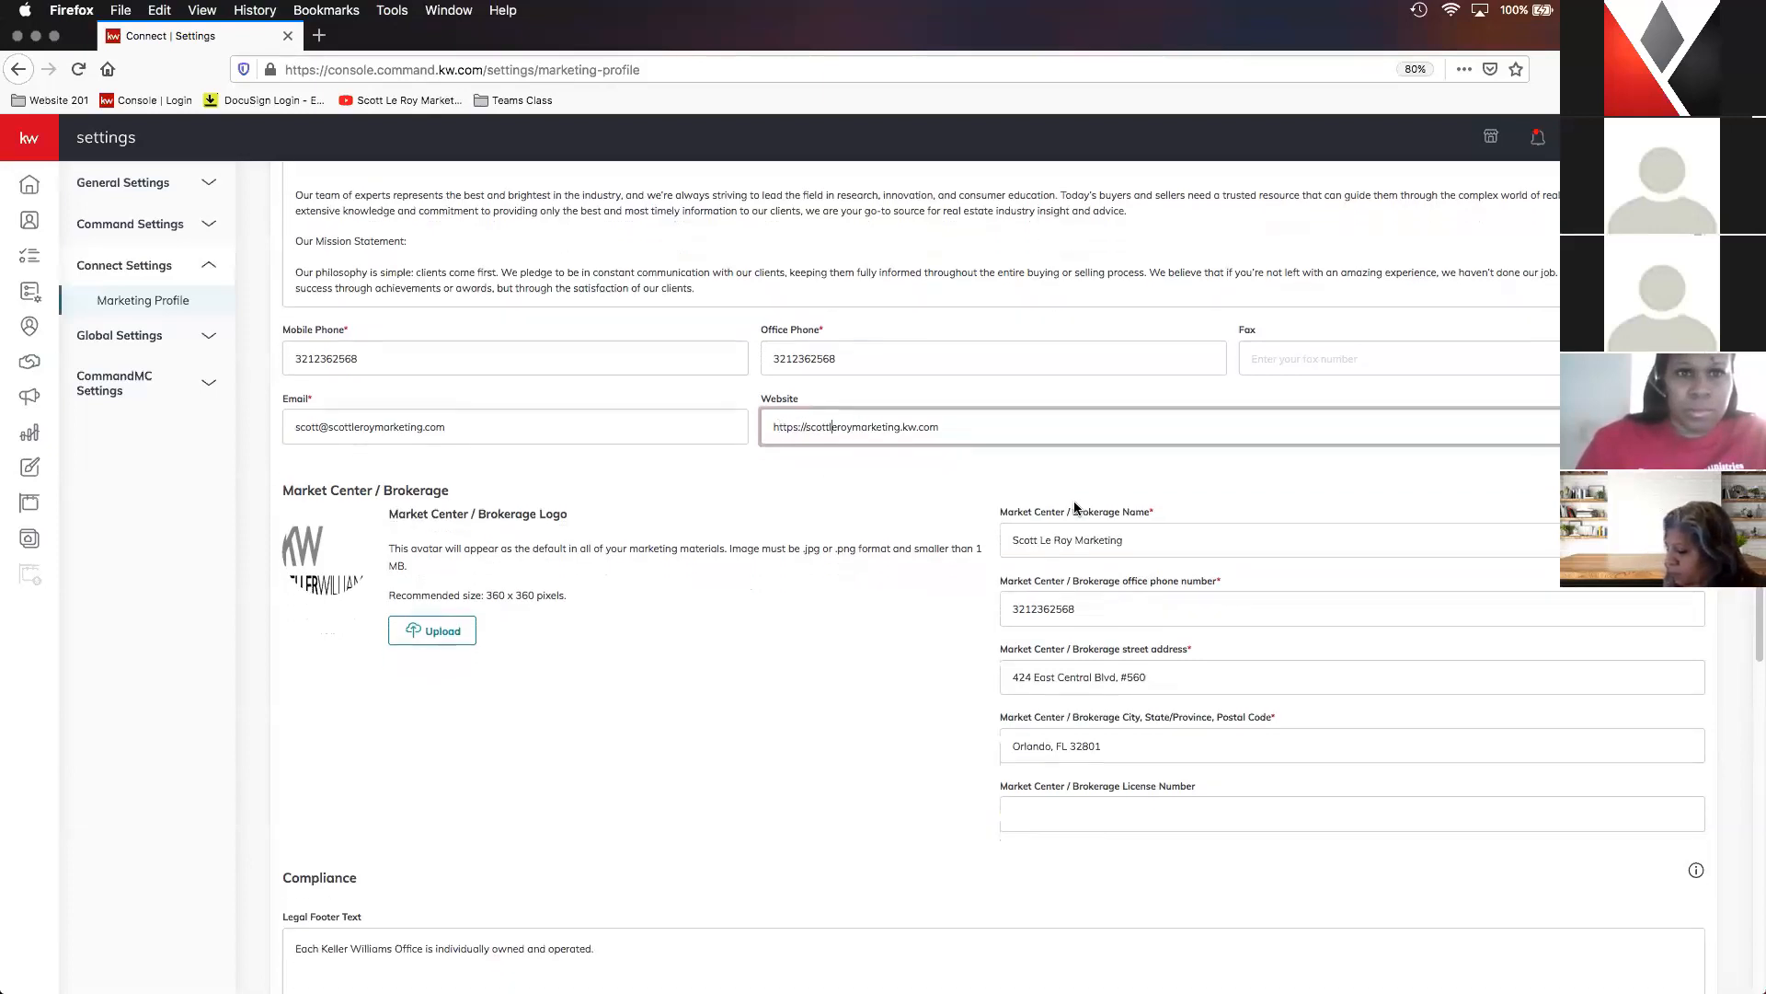
{"action": "scroll", "coordinate": [941, 475], "scroll_direction": "down", "scroll_amount": 3}
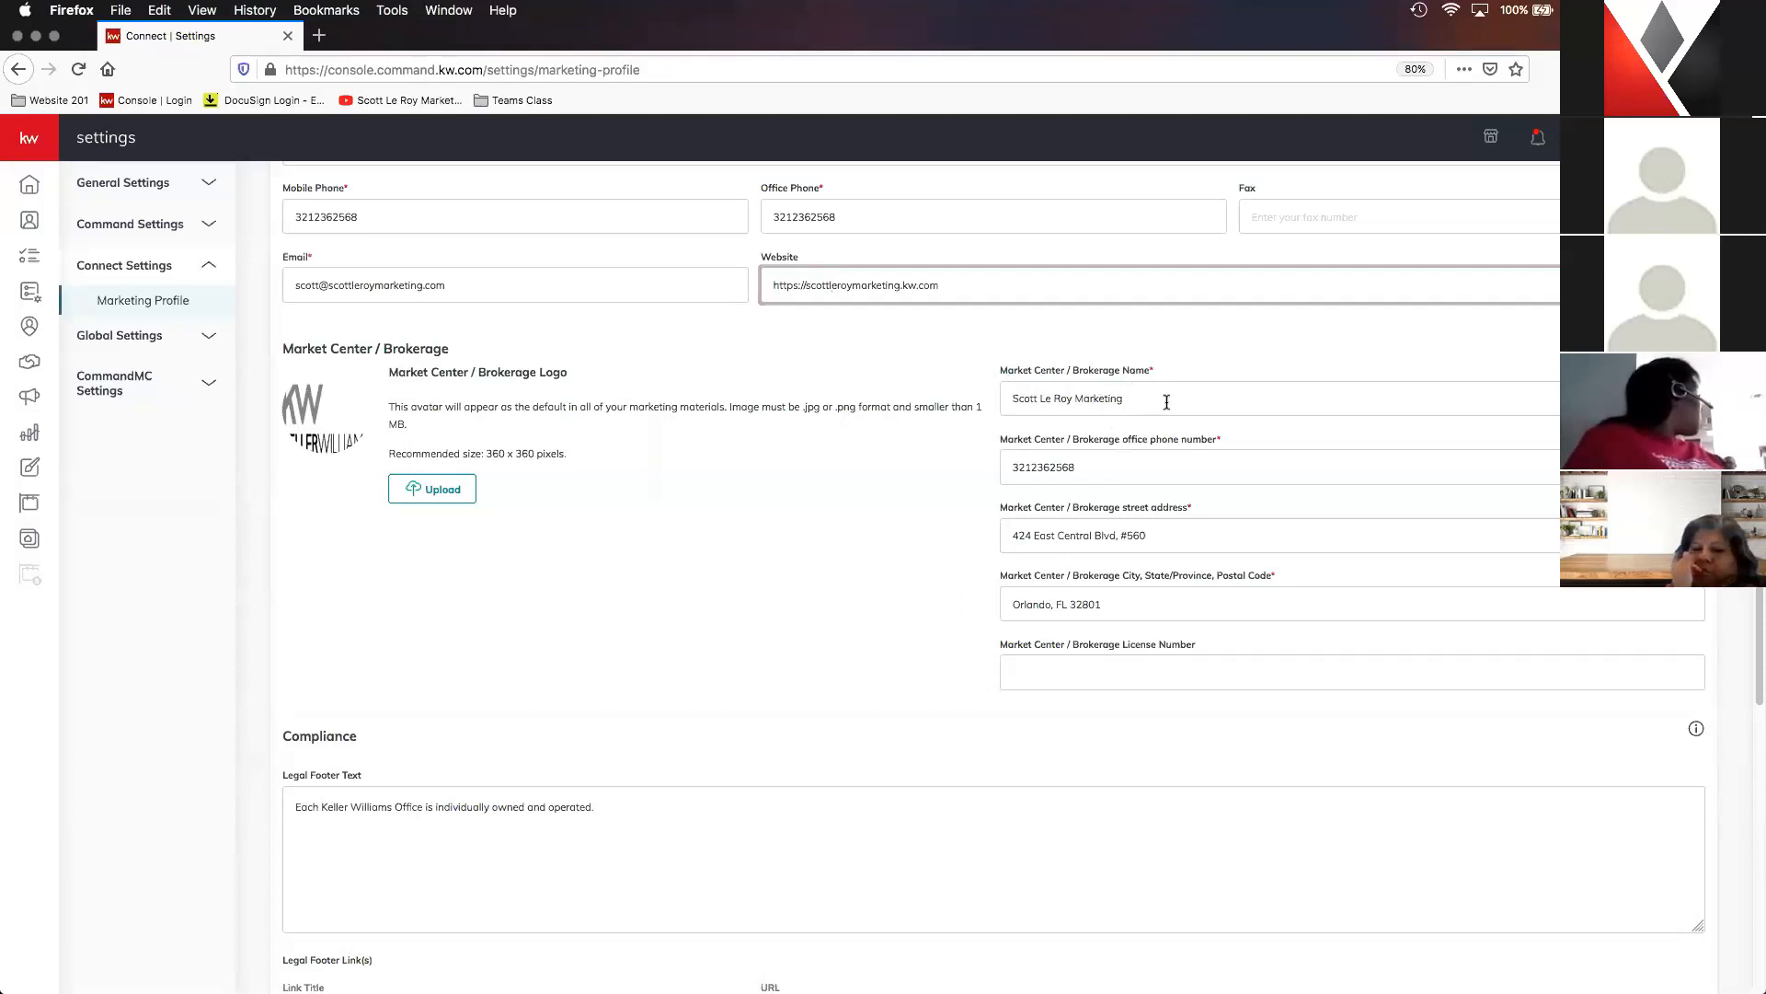
{"action": "left_click", "coordinate": [1110, 468]}
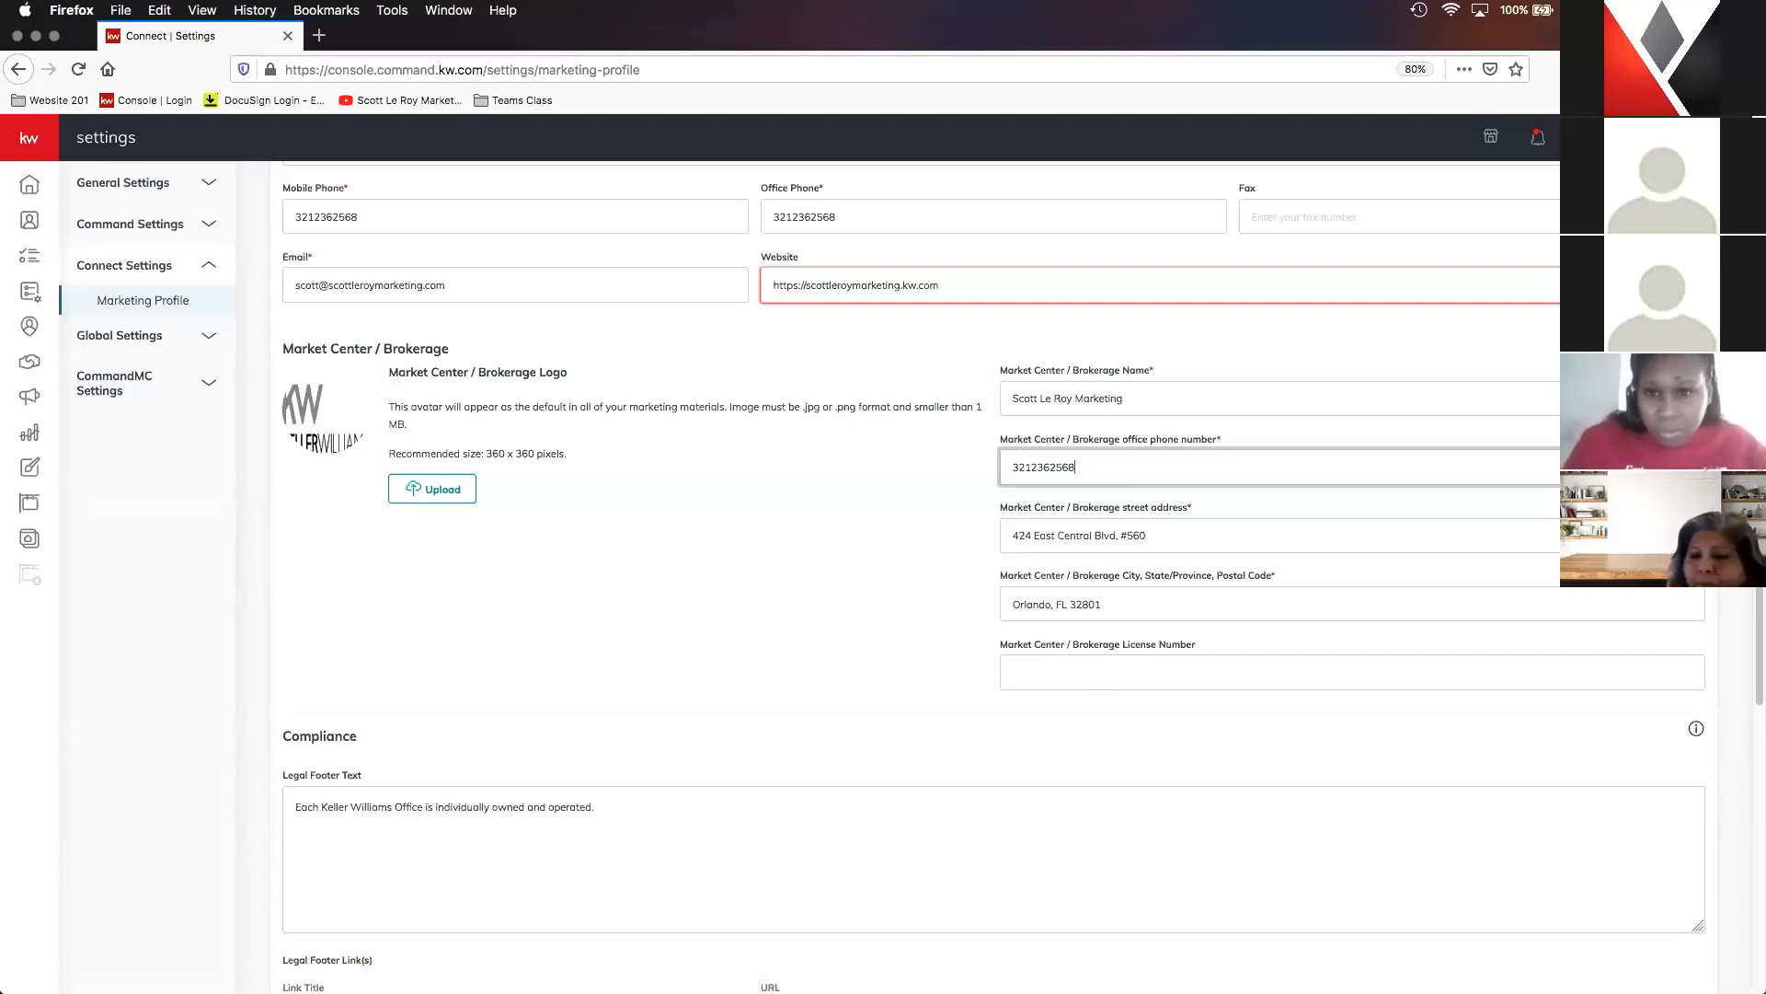
{"action": "scroll", "coordinate": [1161, 624], "scroll_direction": "down", "scroll_amount": 2}
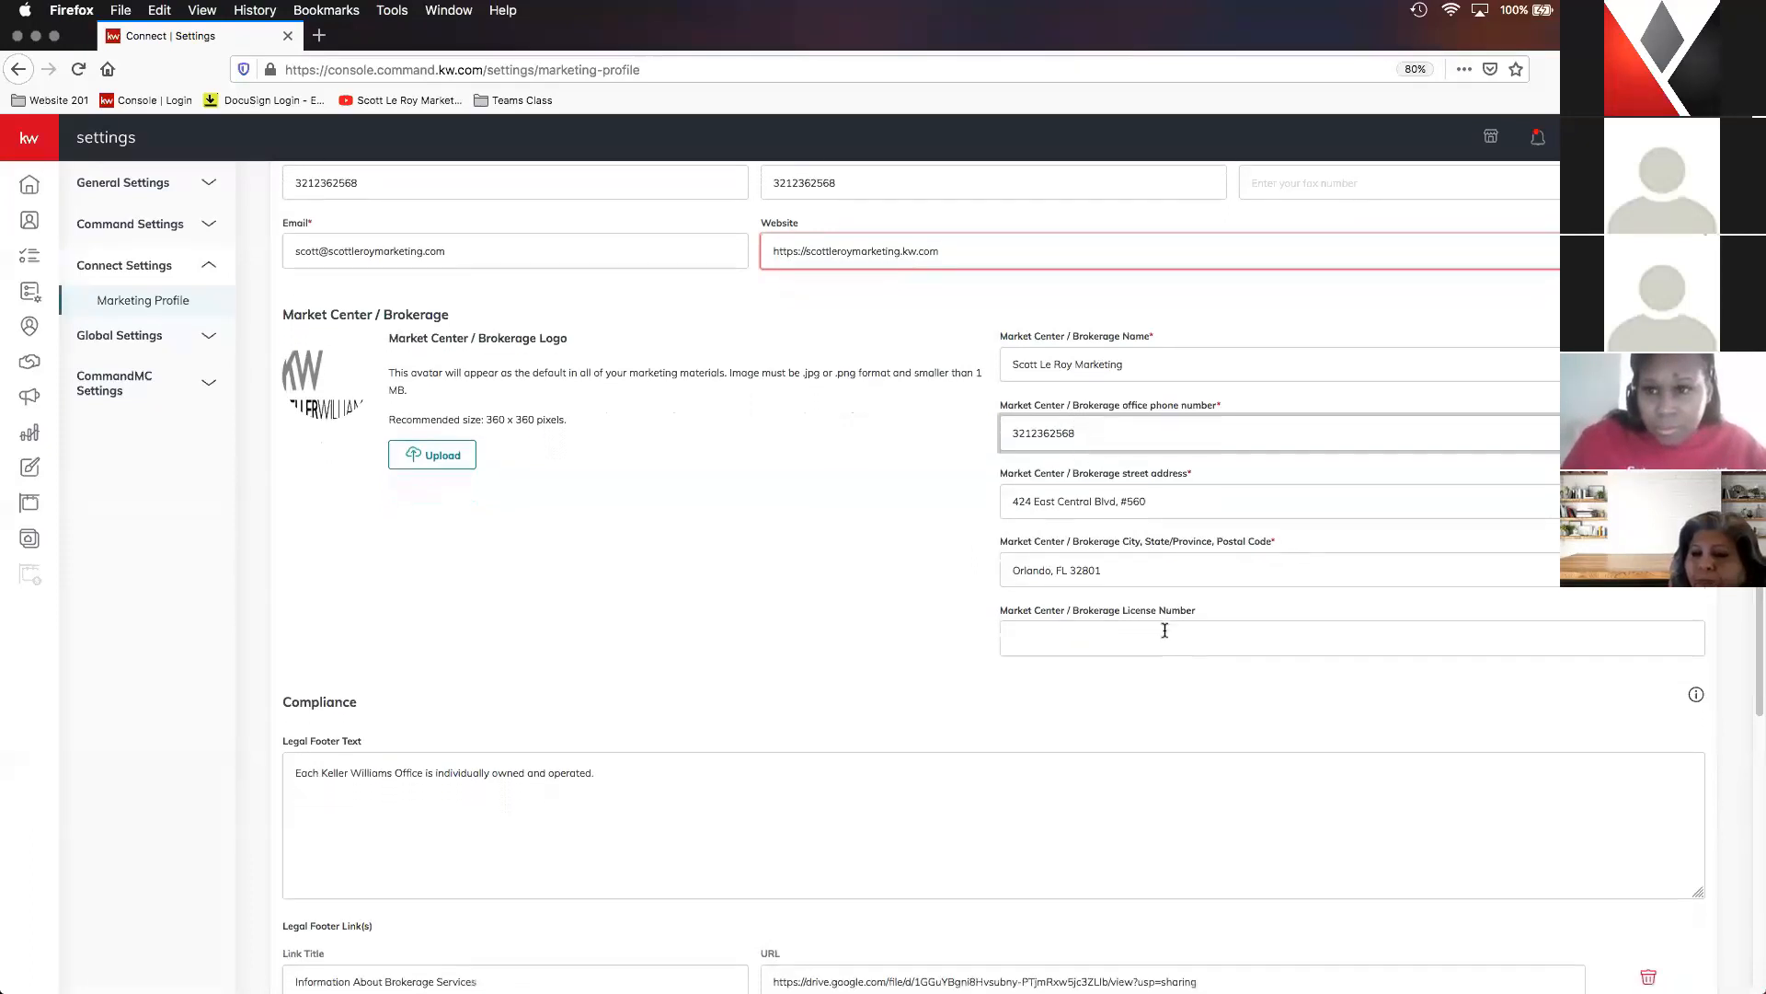
{"action": "scroll", "coordinate": [1161, 624], "scroll_direction": "down", "scroll_amount": 5}
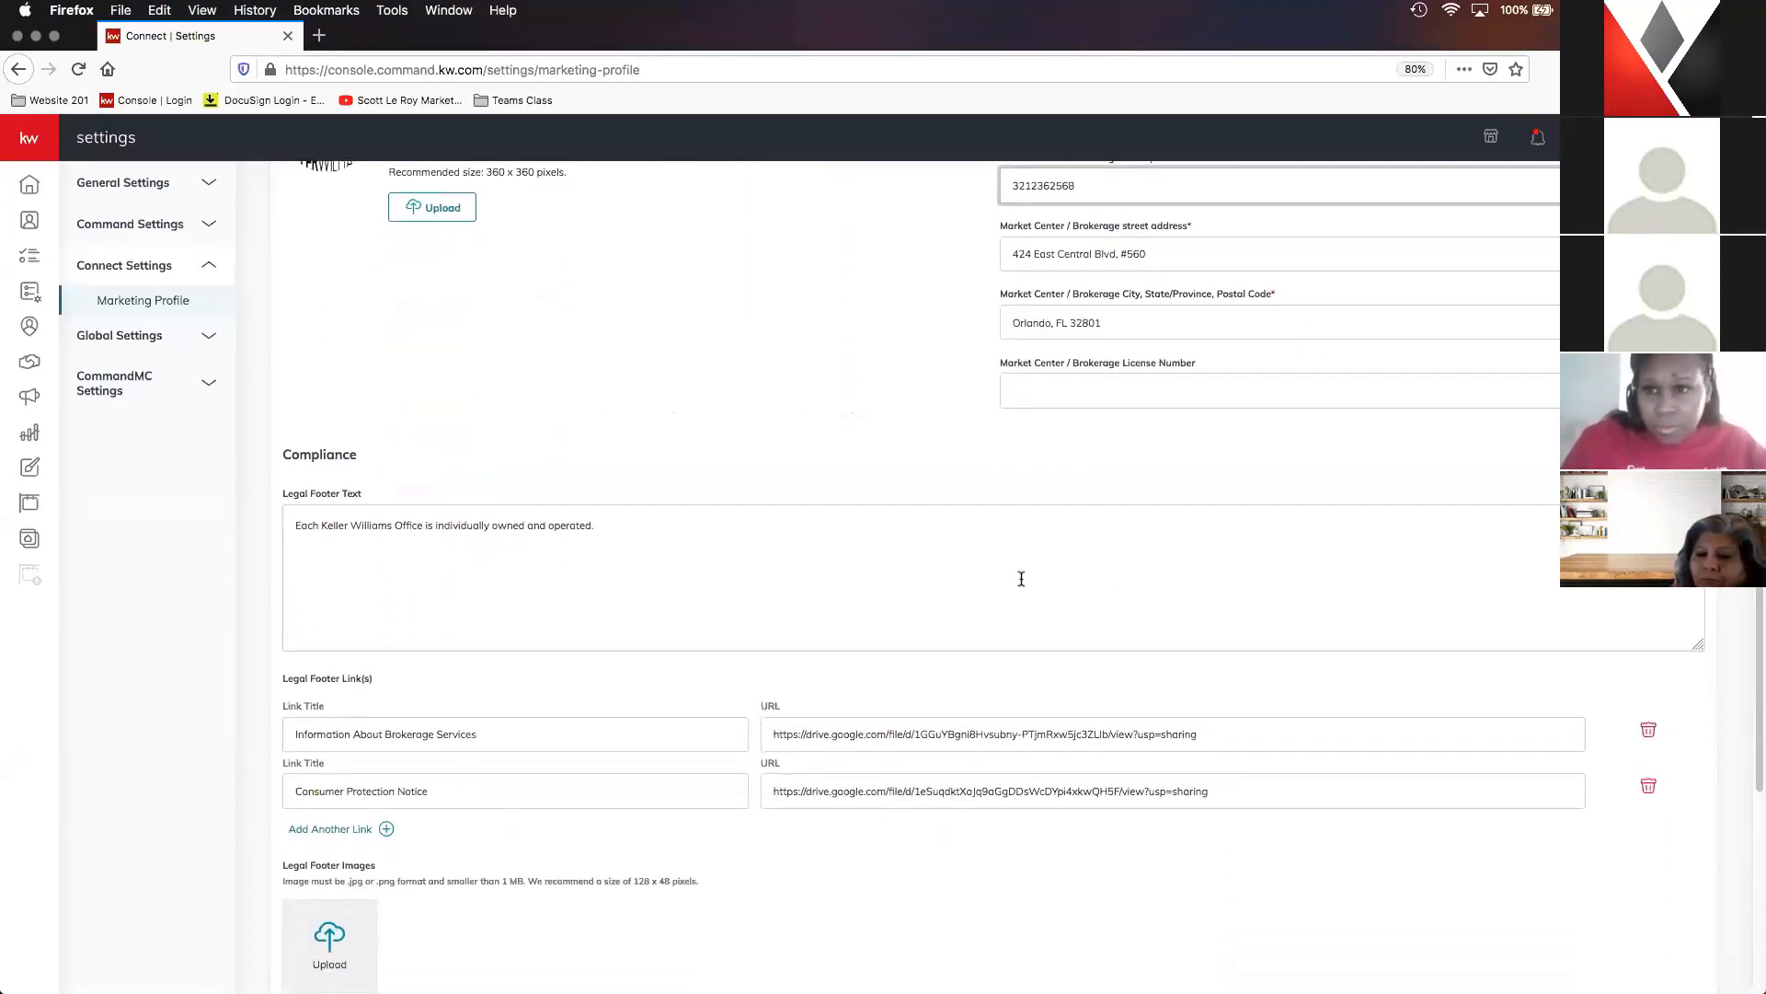
{"action": "scroll", "coordinate": [1025, 577], "scroll_direction": "down", "scroll_amount": 1}
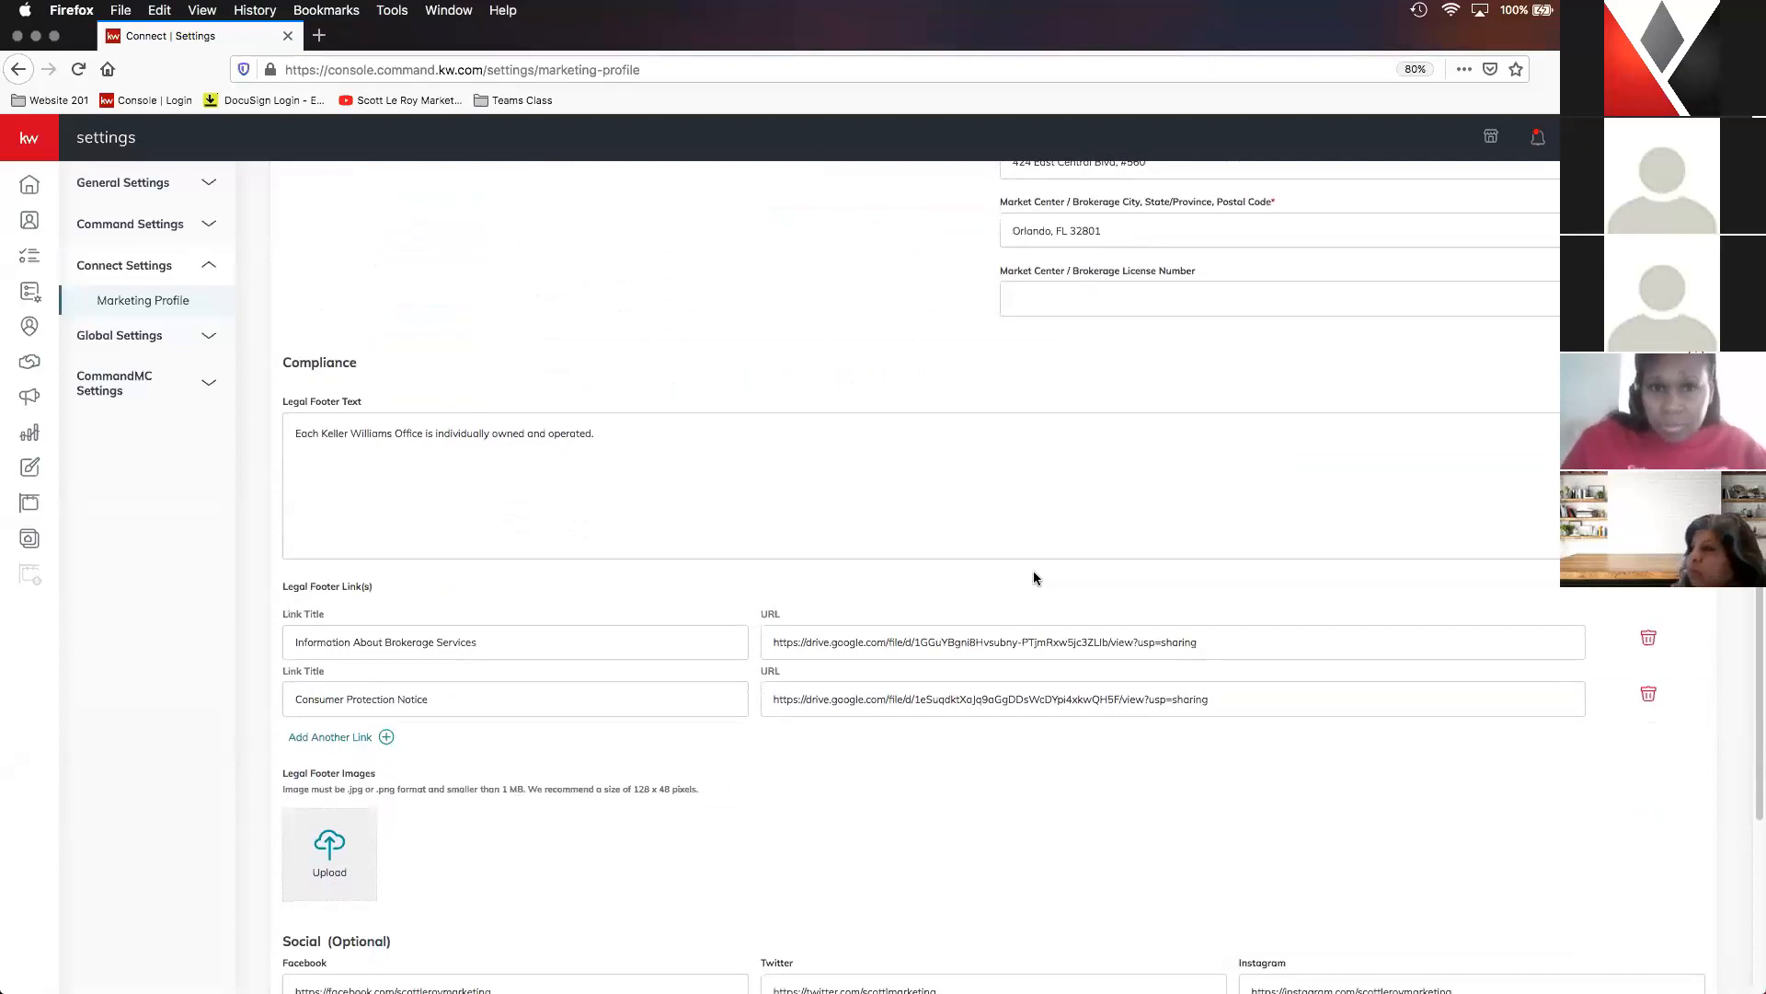
{"action": "scroll", "coordinate": [718, 491], "scroll_direction": "down", "scroll_amount": 2}
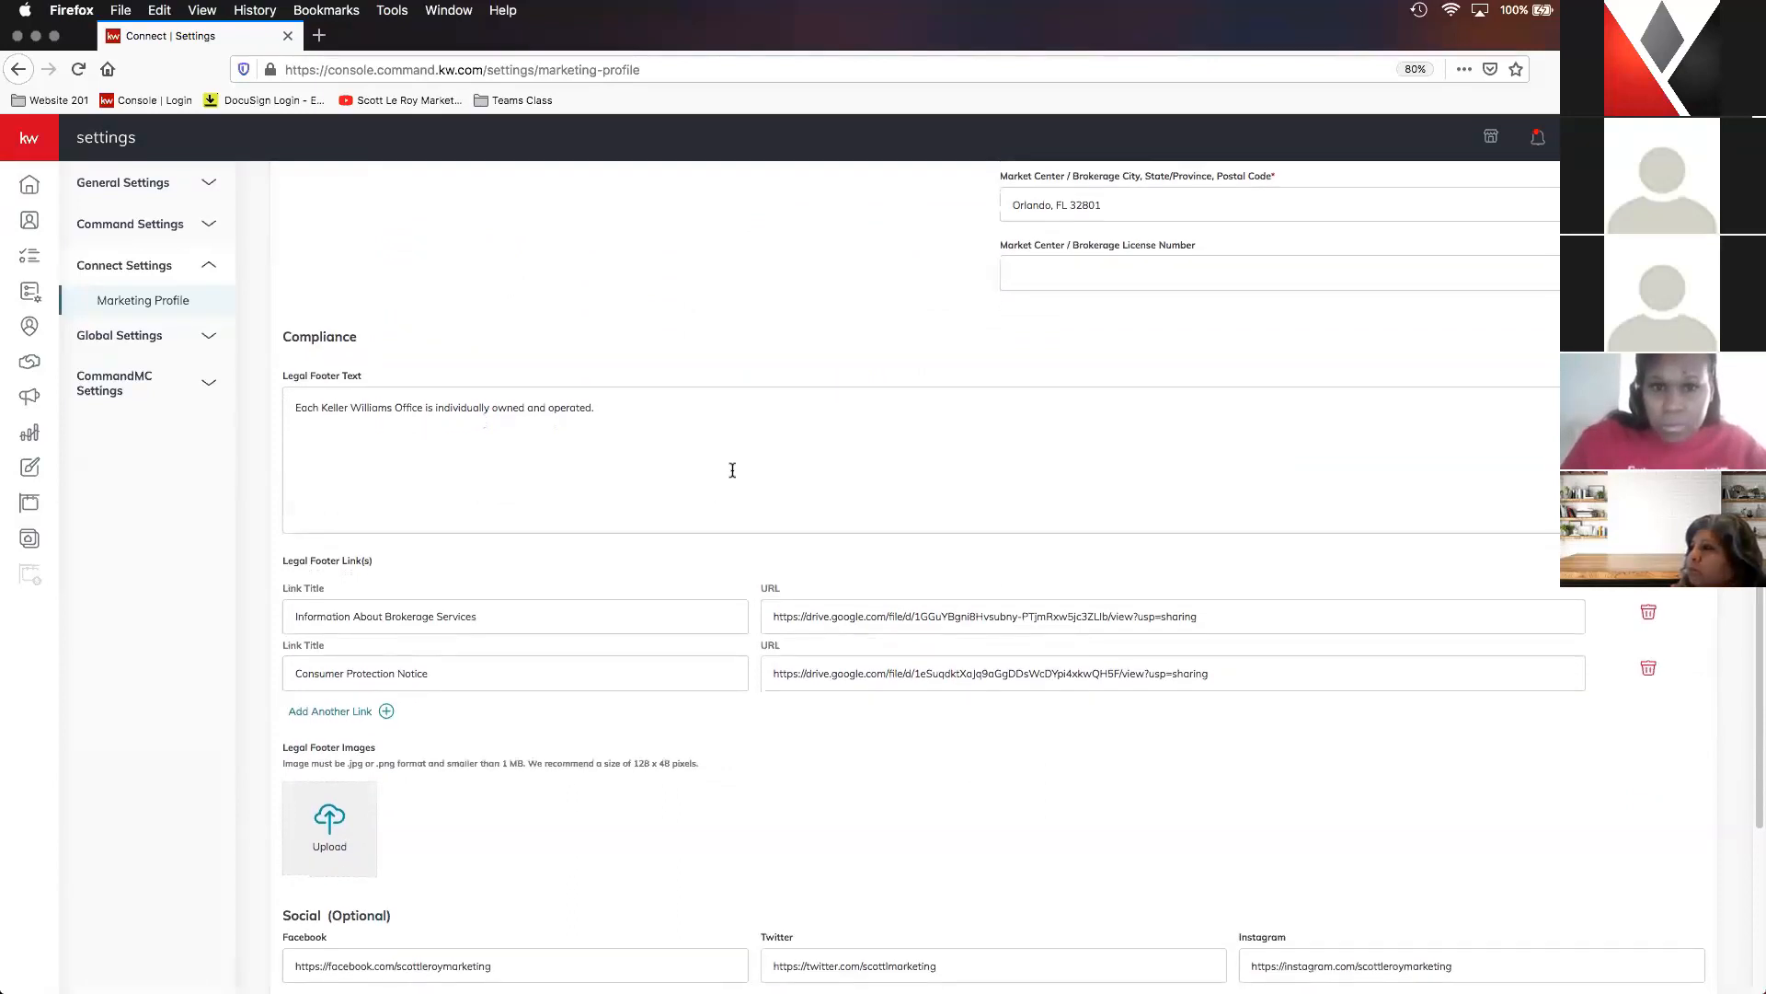
{"action": "scroll", "coordinate": [718, 490], "scroll_direction": "down", "scroll_amount": 3}
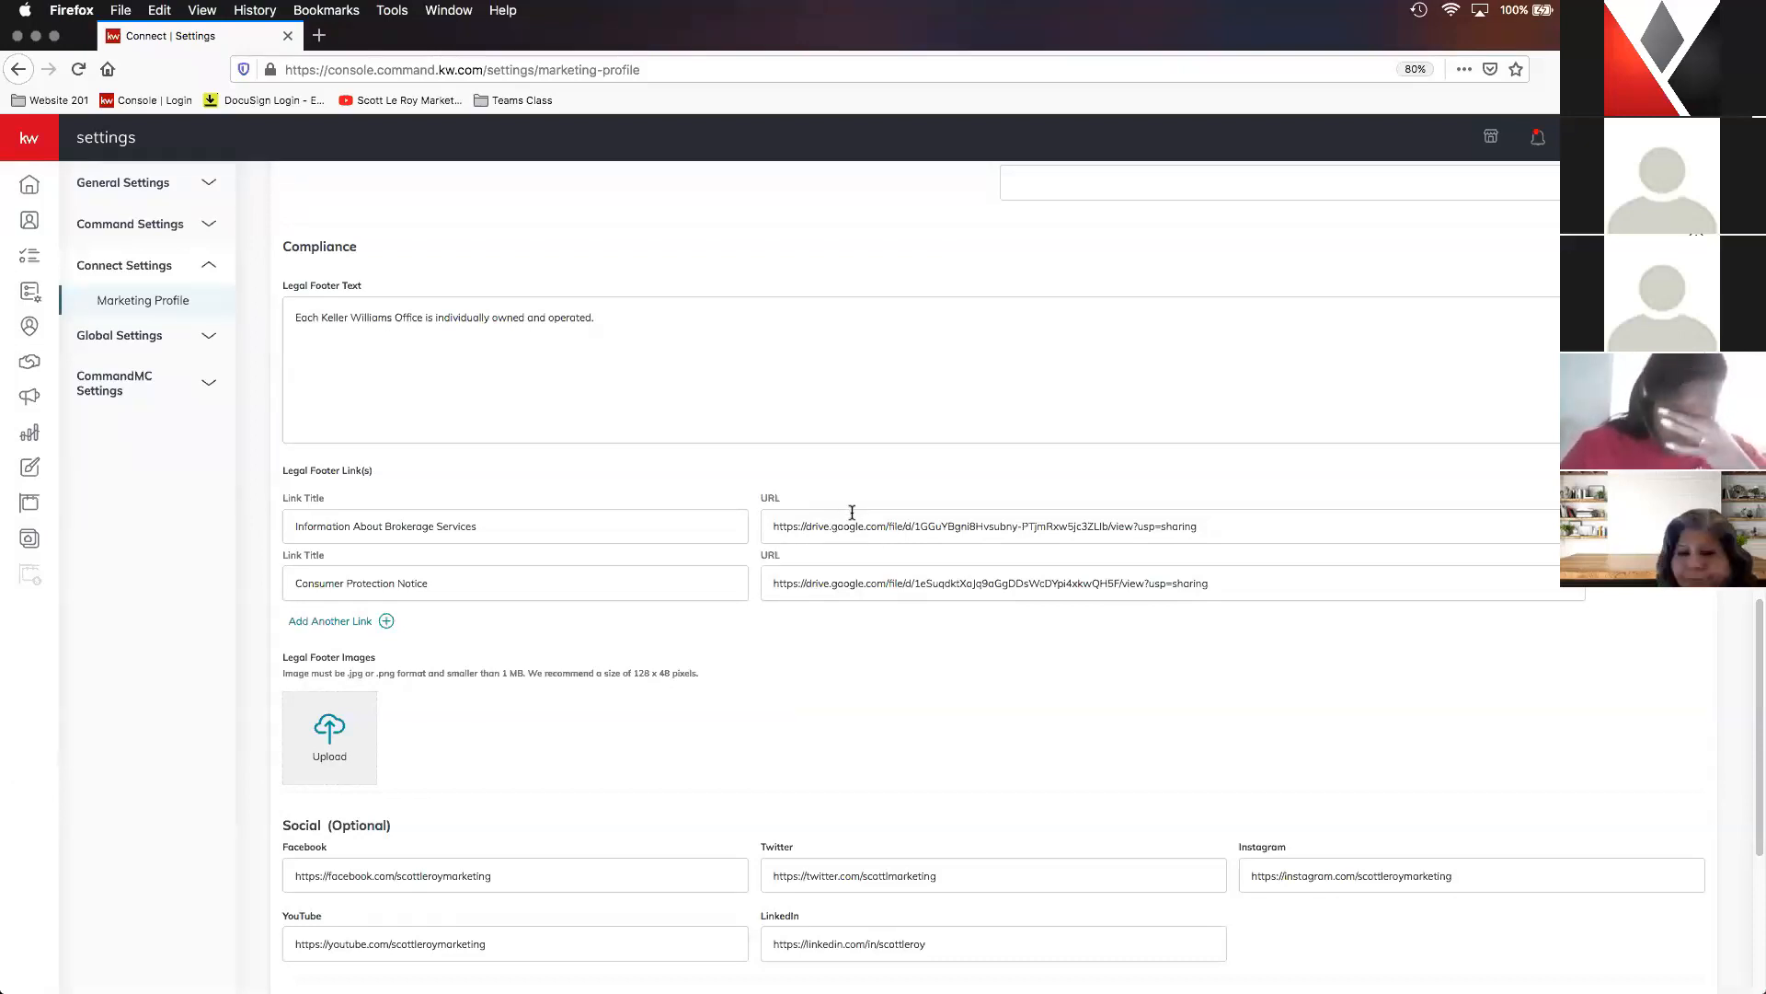
{"action": "scroll", "coordinate": [813, 634], "scroll_direction": "down", "scroll_amount": 2}
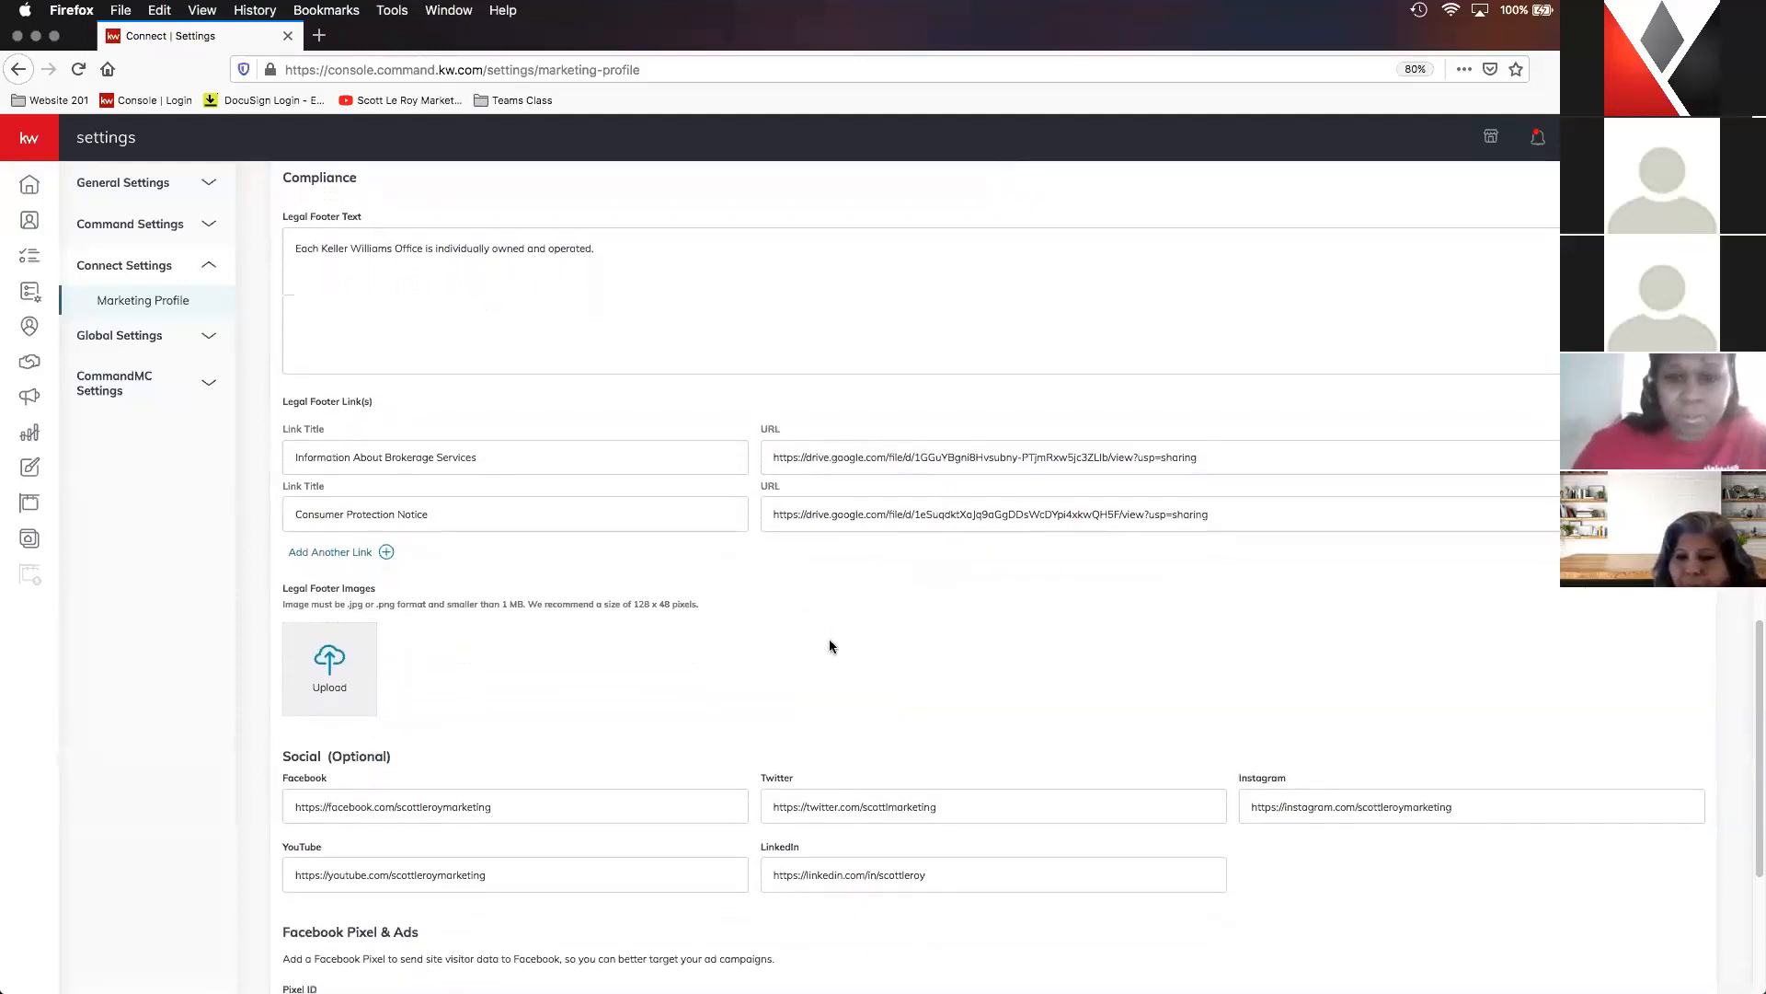
{"action": "scroll", "coordinate": [830, 647], "scroll_direction": "down", "scroll_amount": 5}
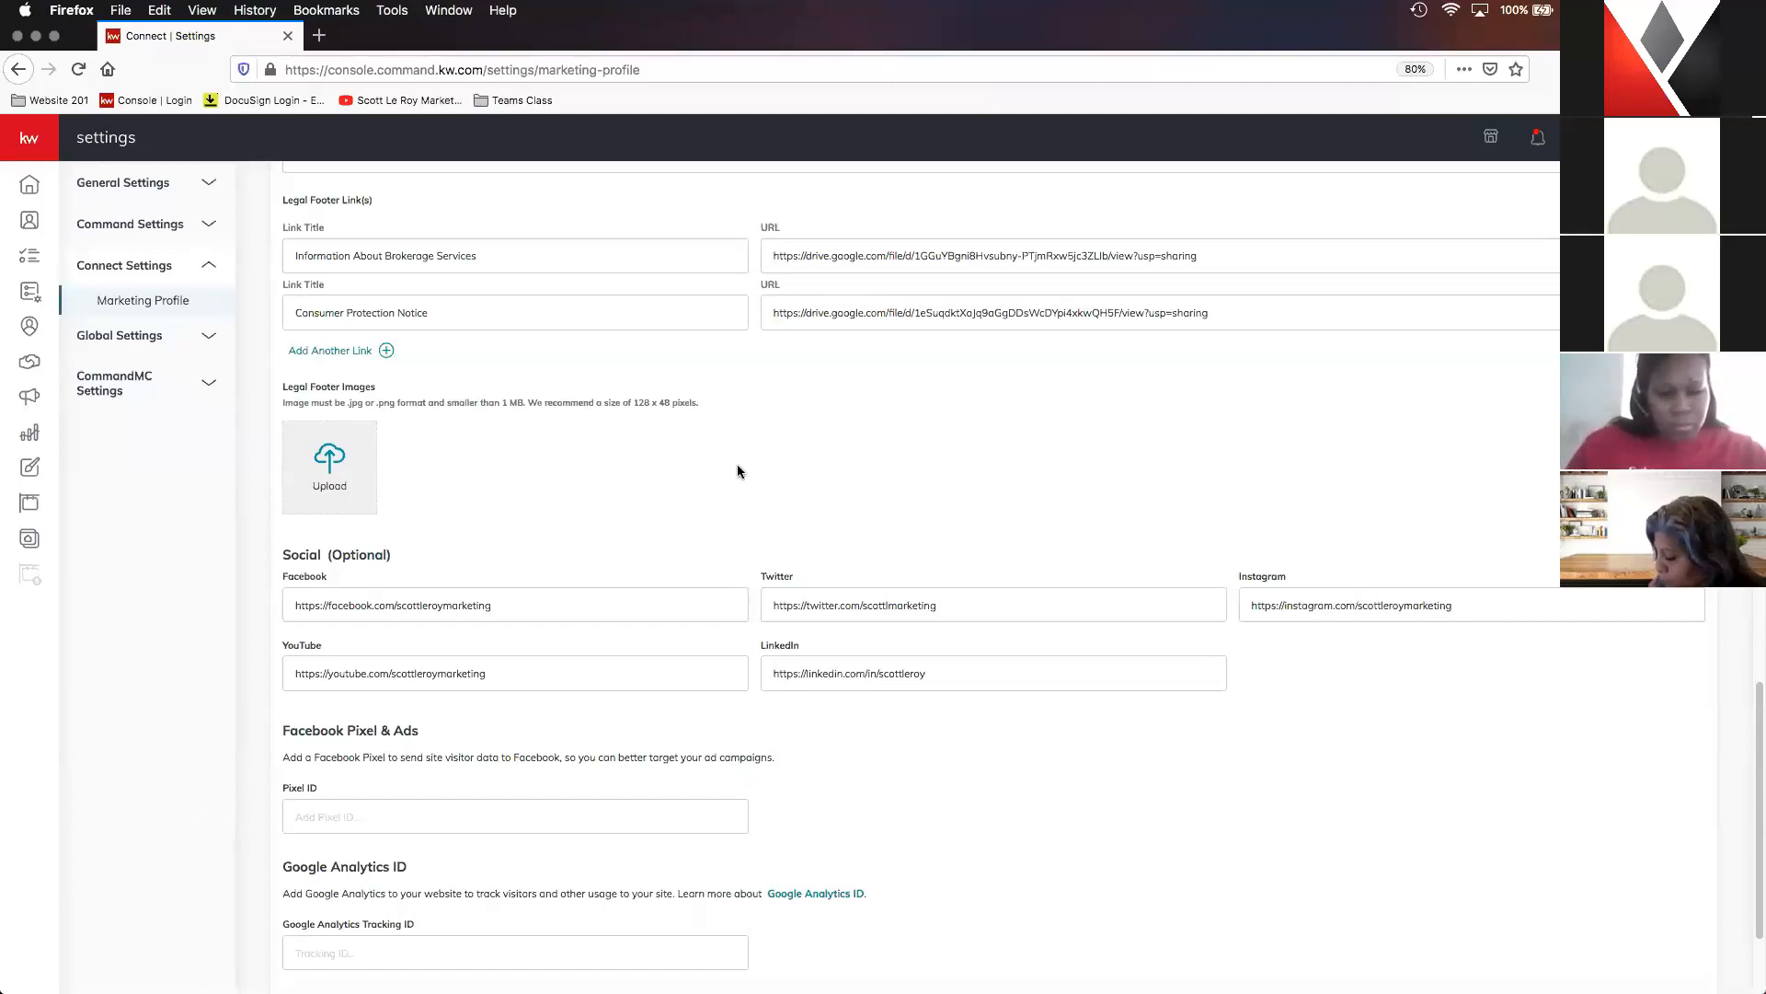
{"action": "scroll", "coordinate": [737, 471], "scroll_direction": "down", "scroll_amount": 2}
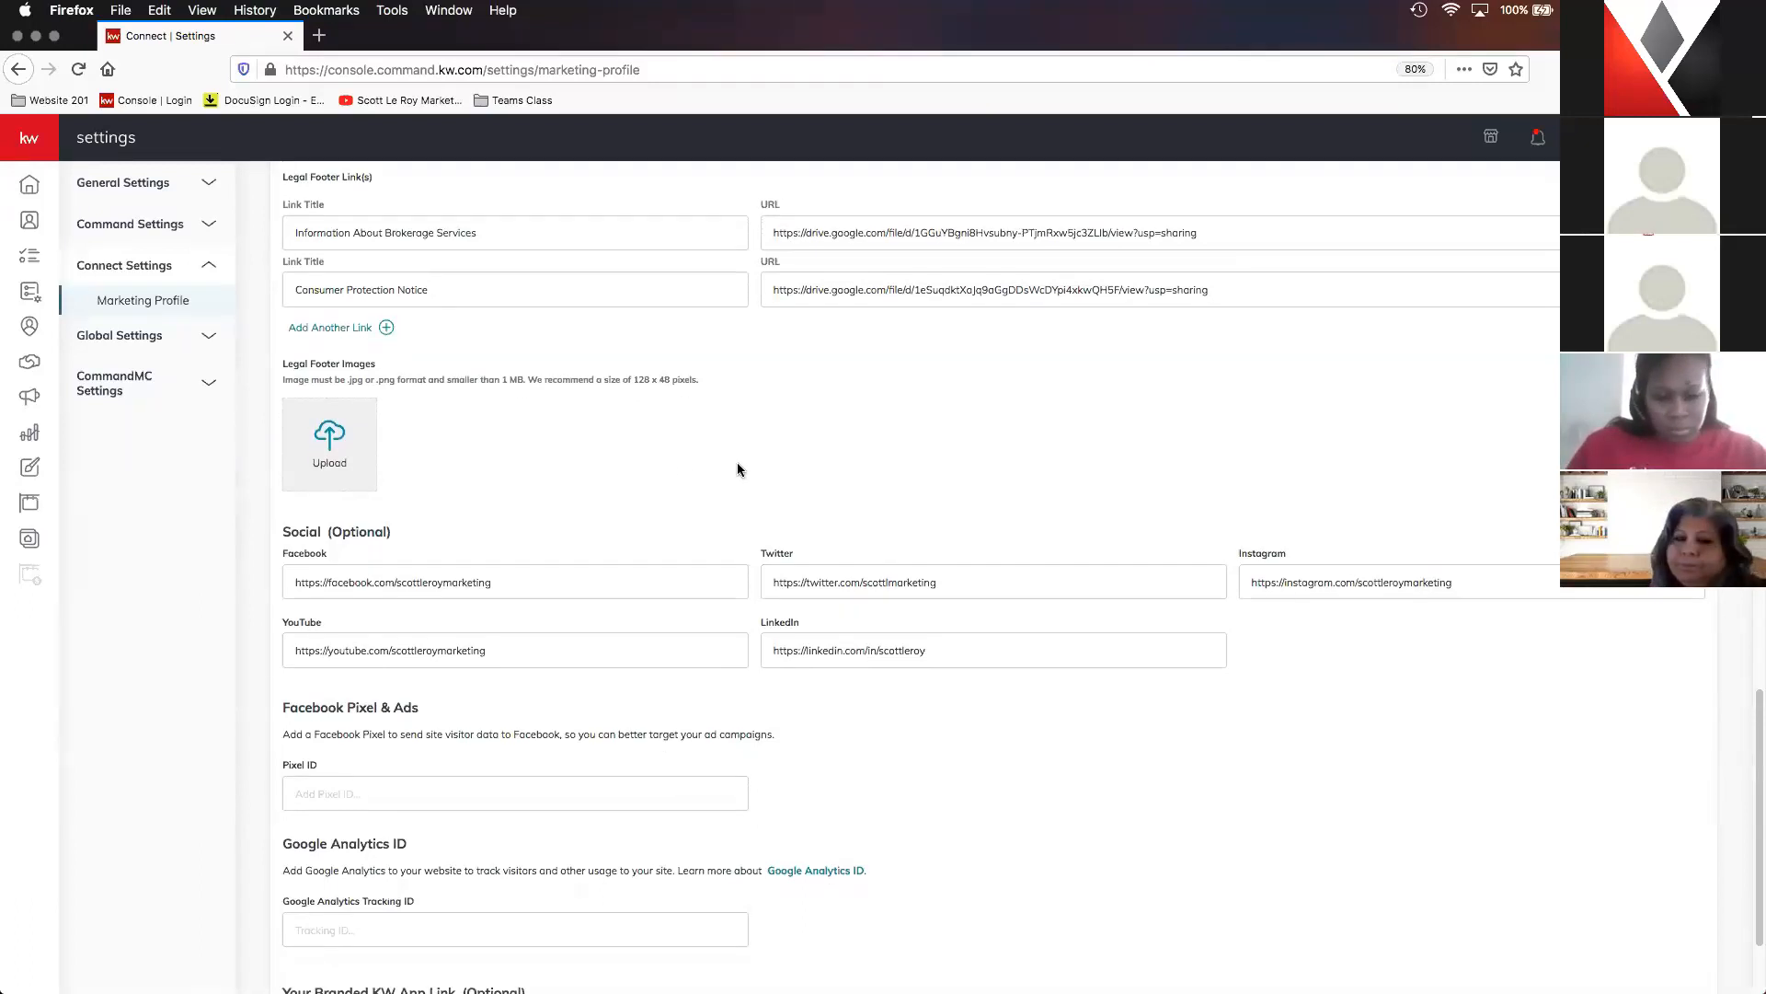
{"action": "scroll", "coordinate": [740, 471], "scroll_direction": "down", "scroll_amount": 3}
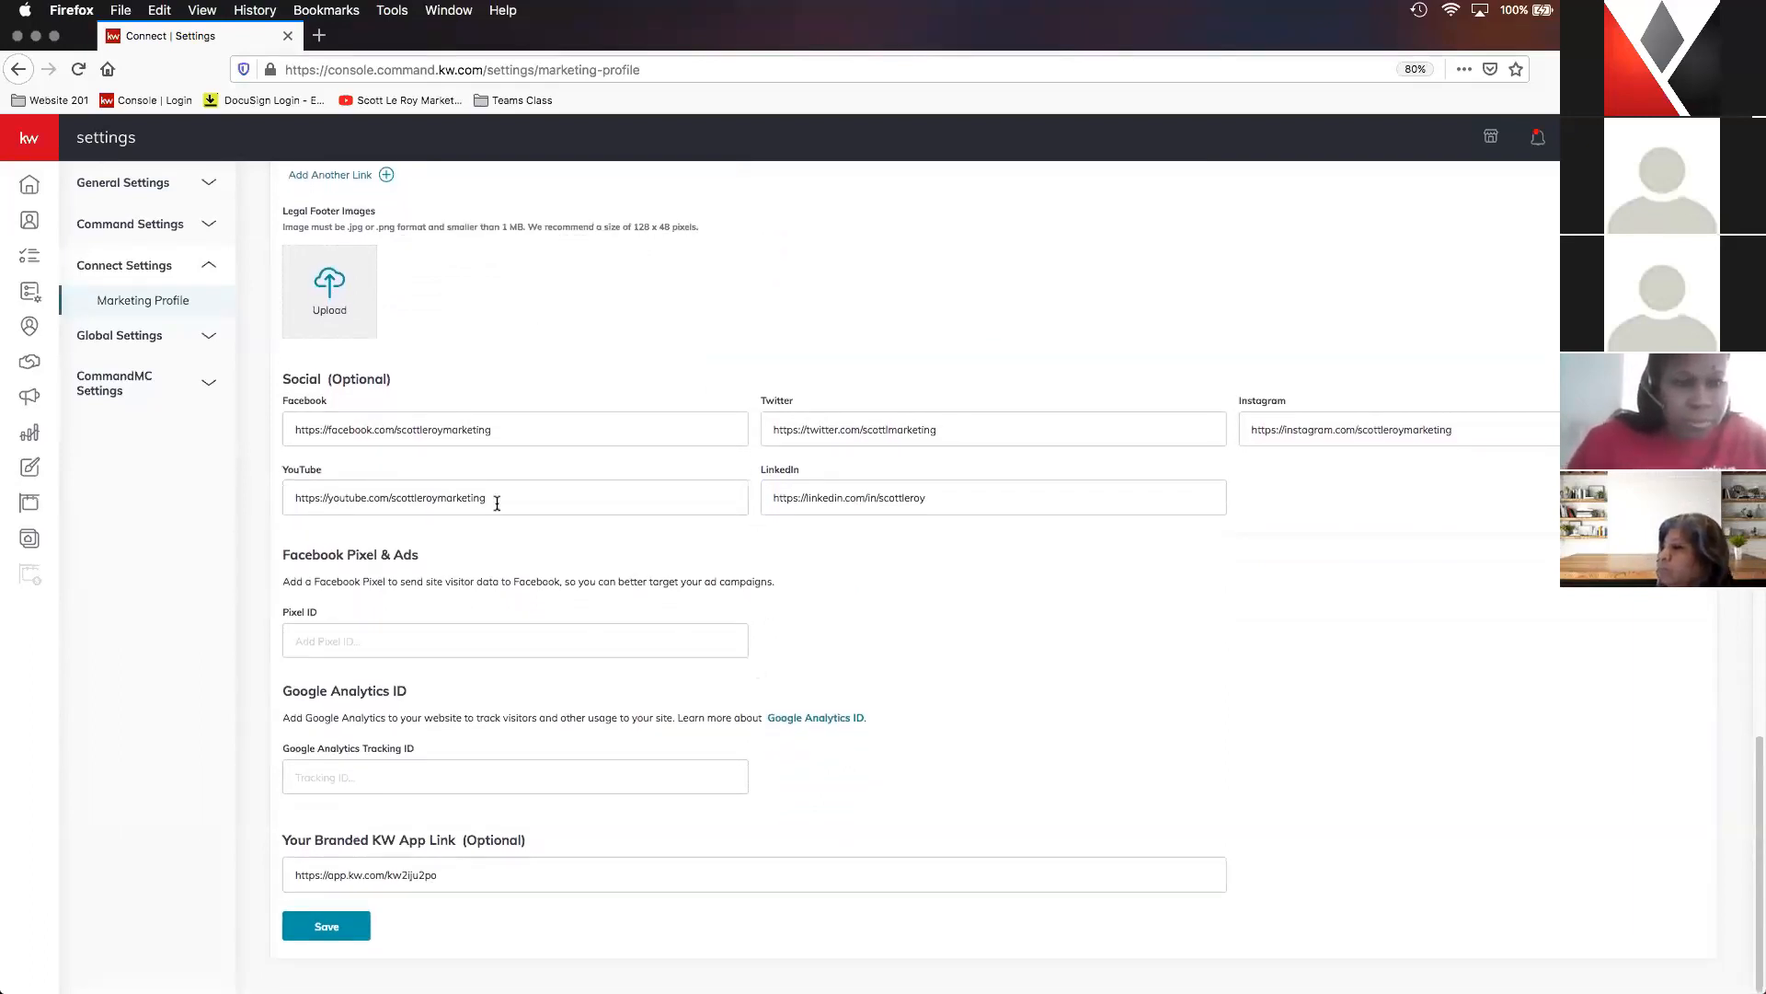
- Check the Facebook profile link and the branded KW app link, and save the marketing profile
{"action": "left_click", "coordinate": [304, 430]}
{"action": "double_click", "coordinate": [303, 429]}
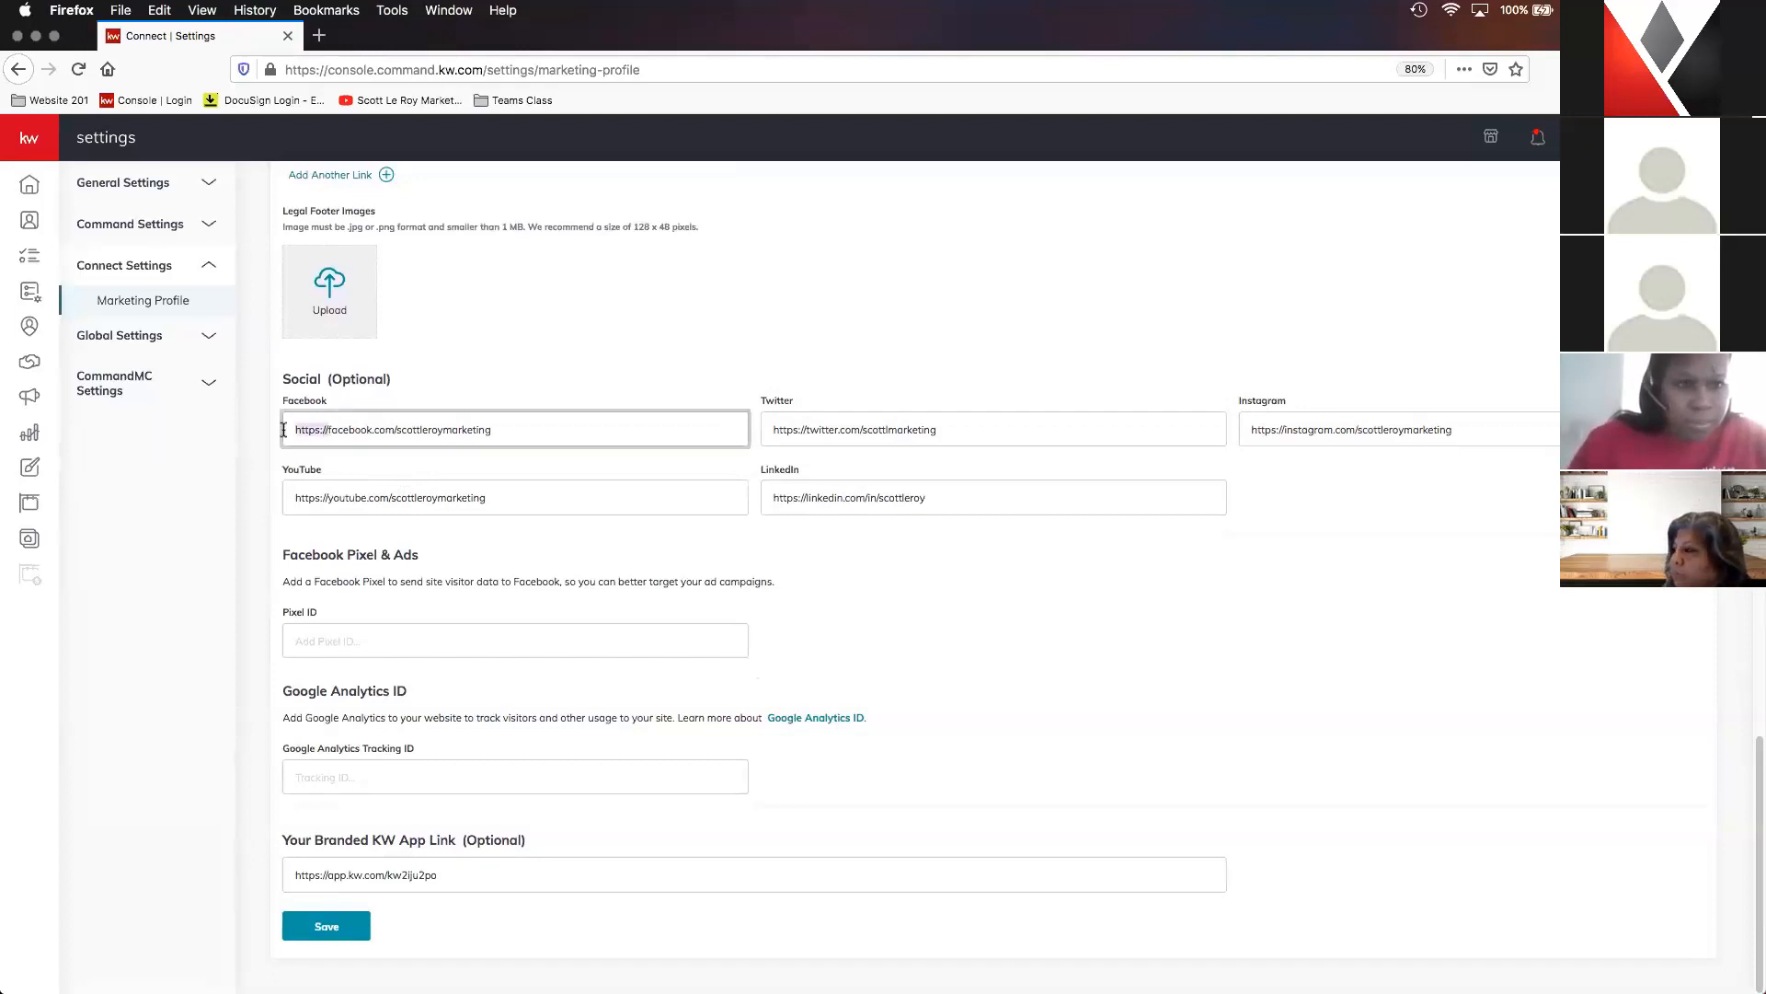
{"action": "left_click", "coordinate": [556, 435]}
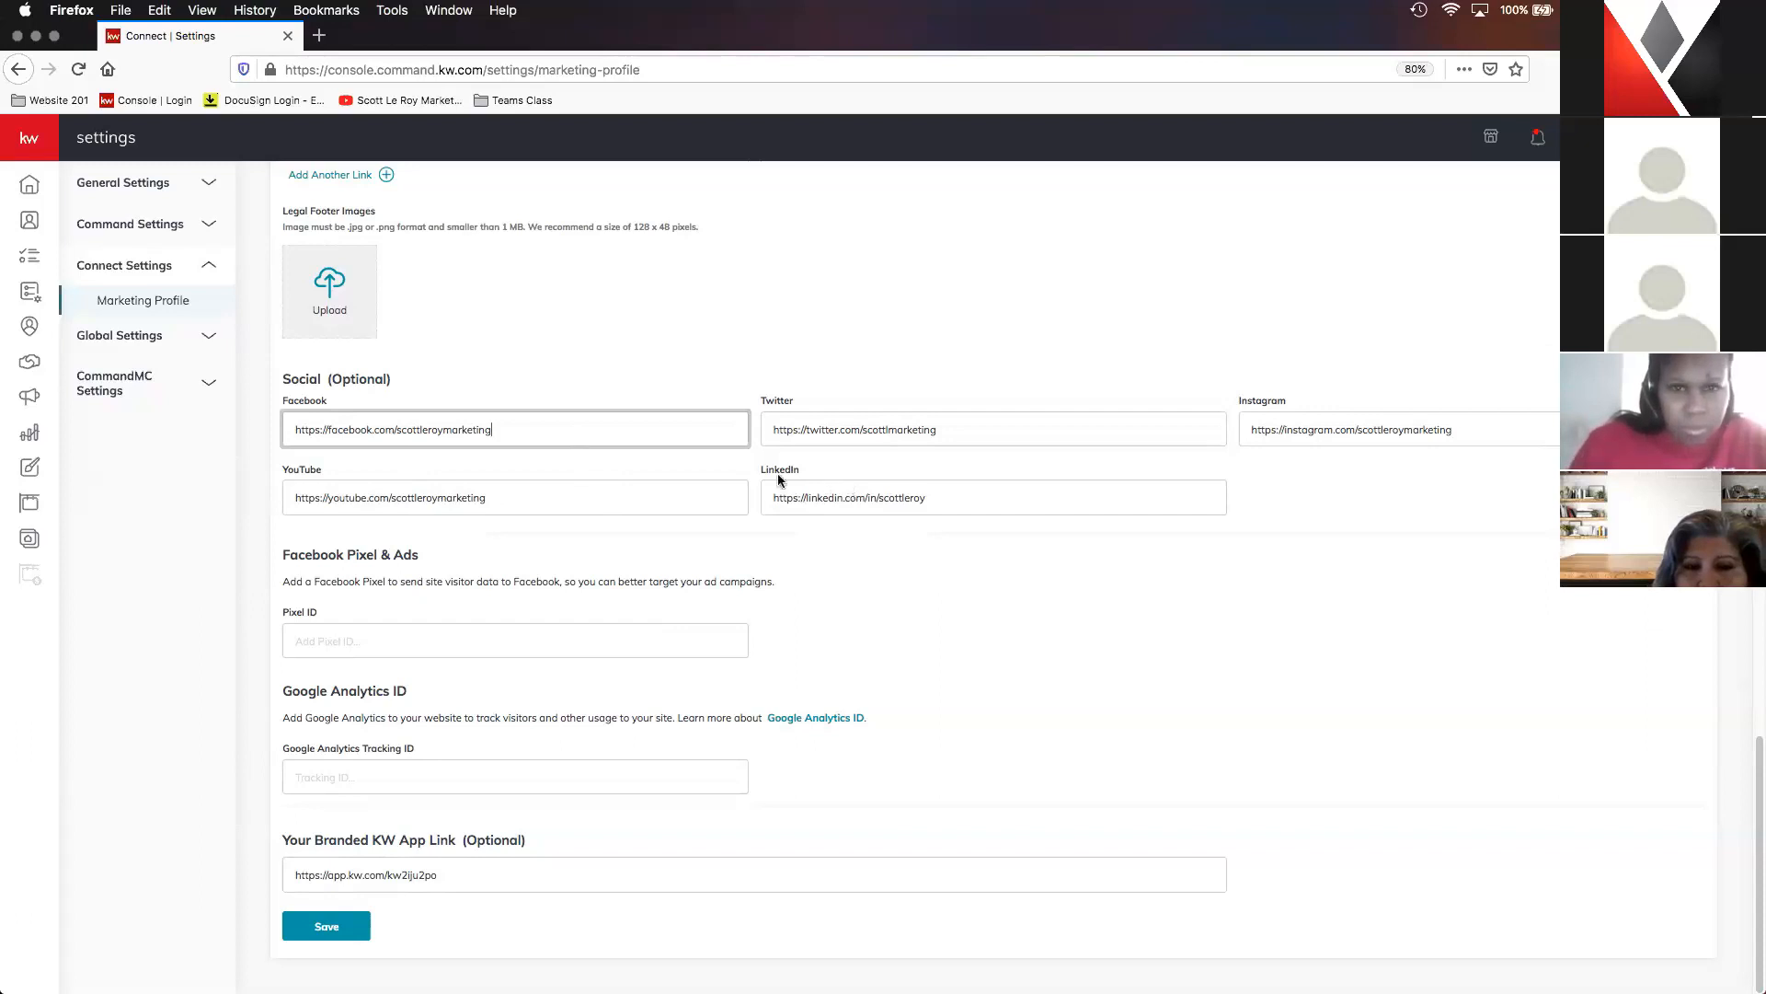
{"action": "left_click", "coordinate": [625, 392]}
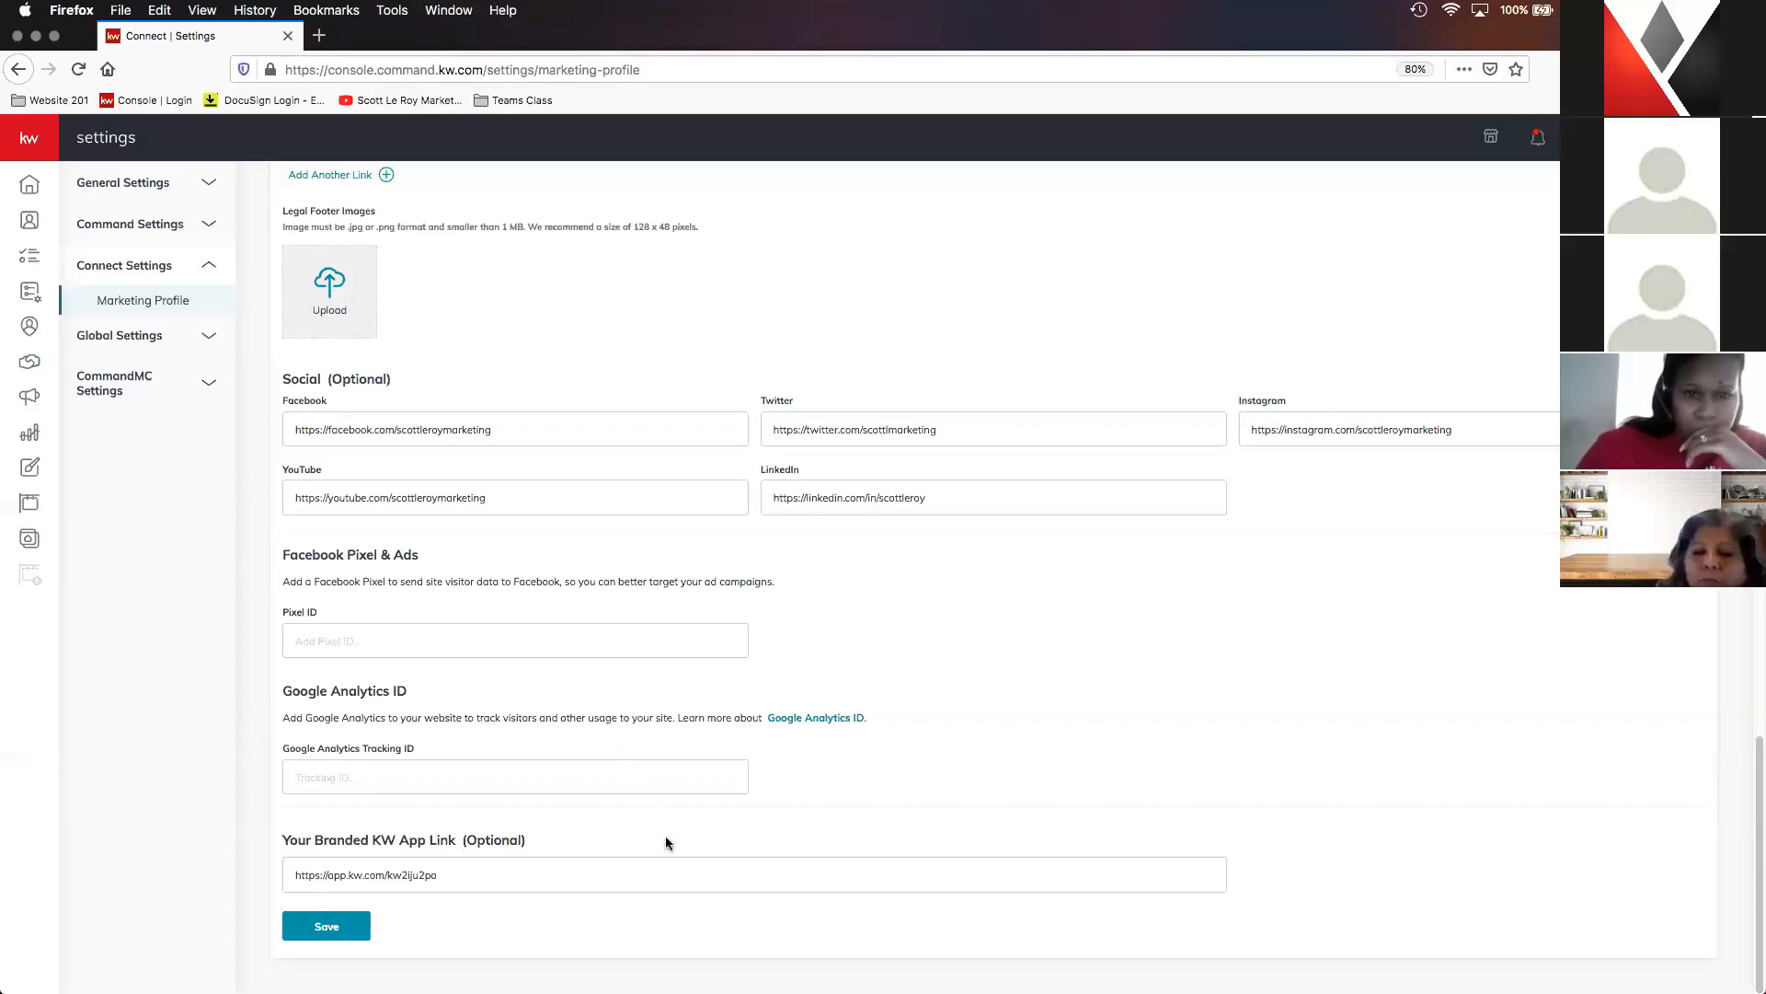
{"action": "left_click", "coordinate": [556, 883]}
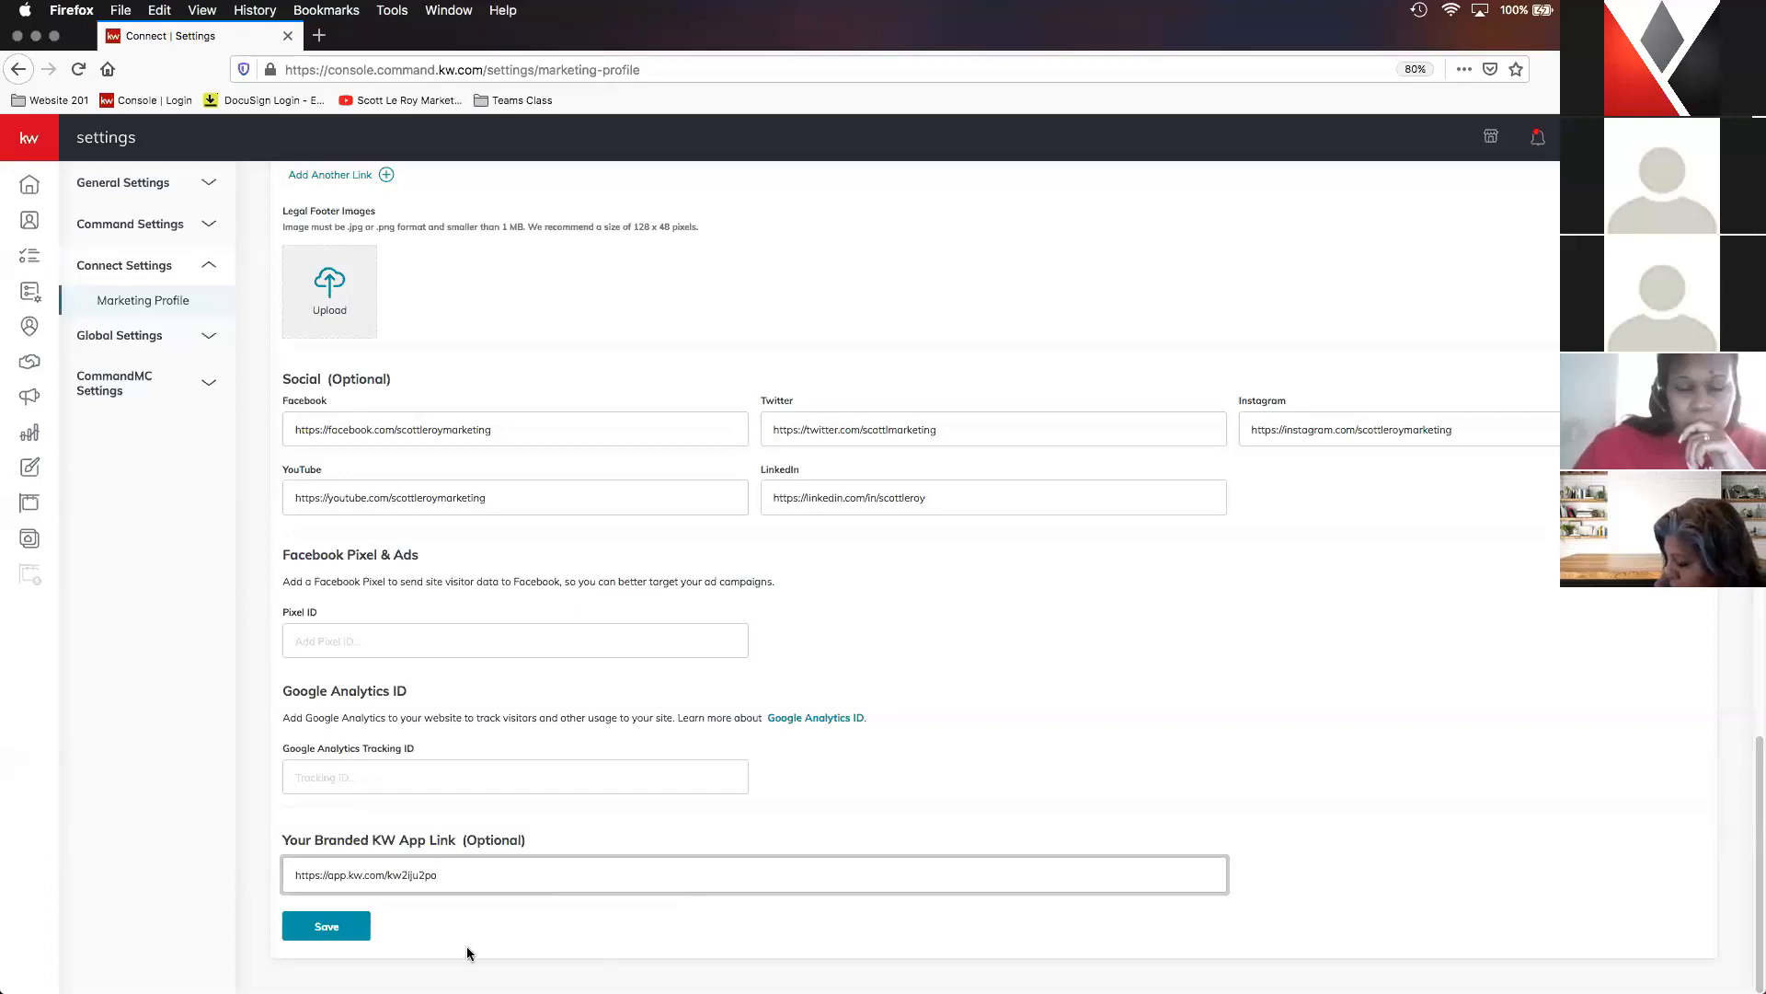
{"action": "left_click", "coordinate": [356, 929]}
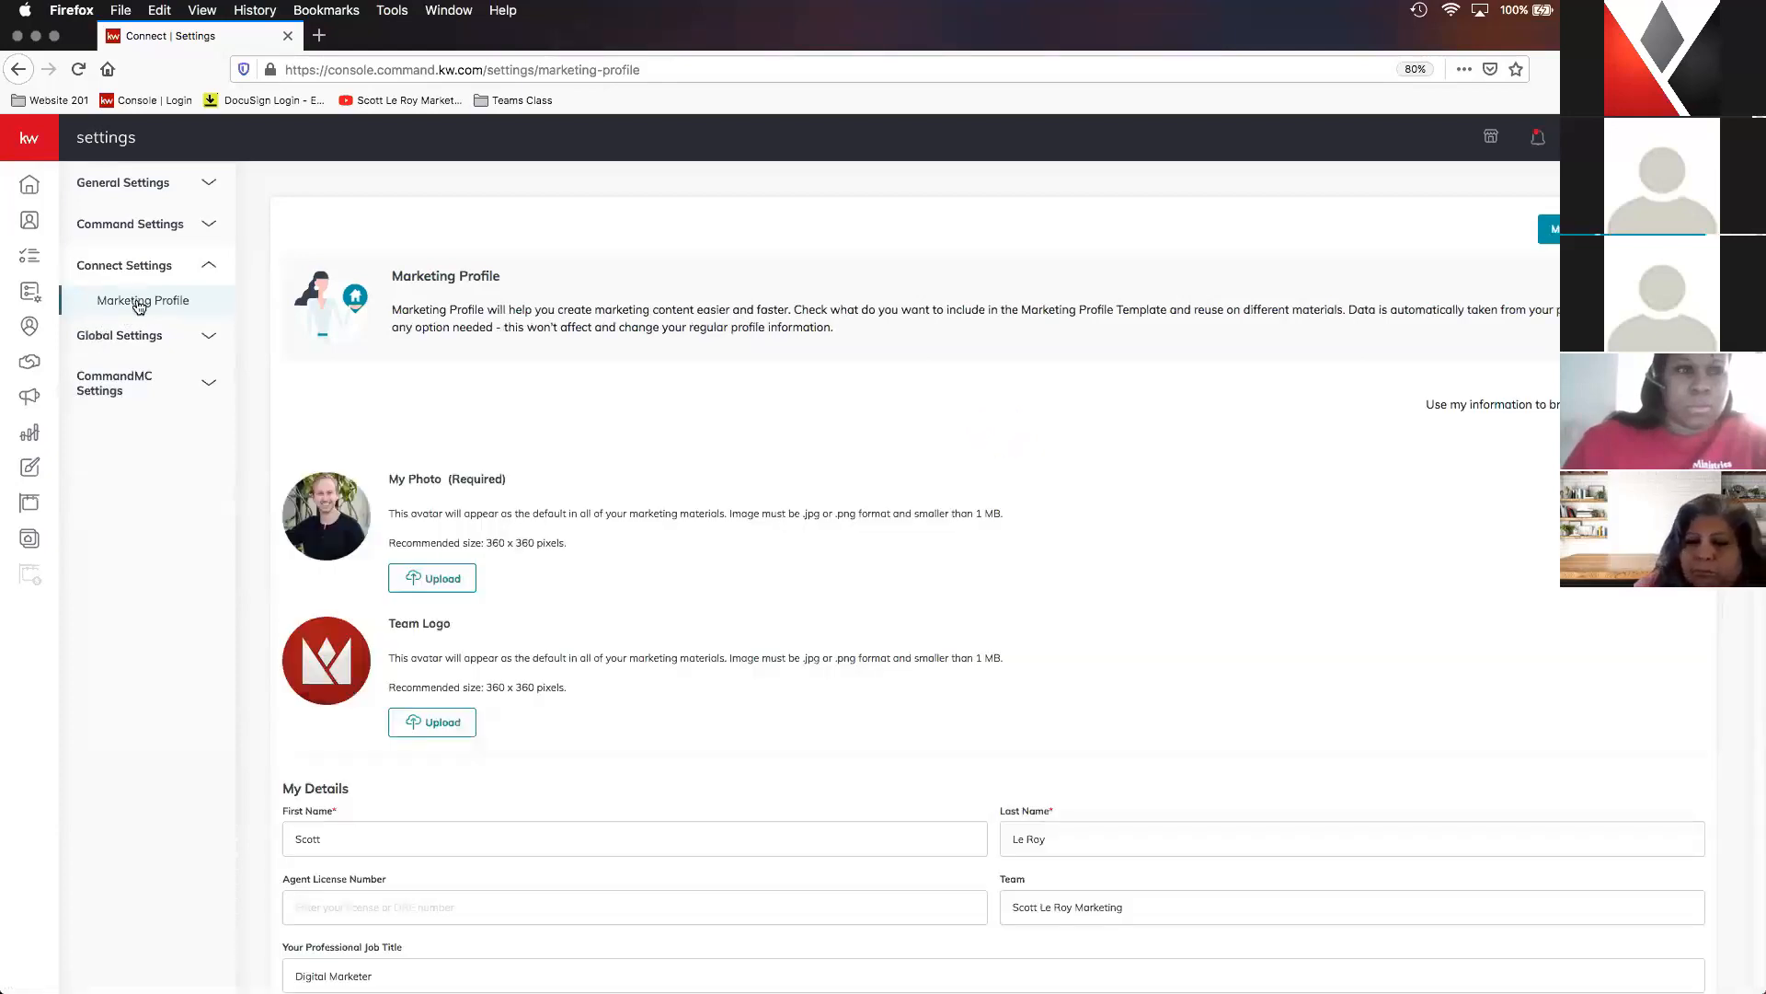
- Open the Agent Site Pages list in the Consumer area
{"action": "scroll", "coordinate": [925, 376], "scroll_direction": "down", "scroll_amount": 2}
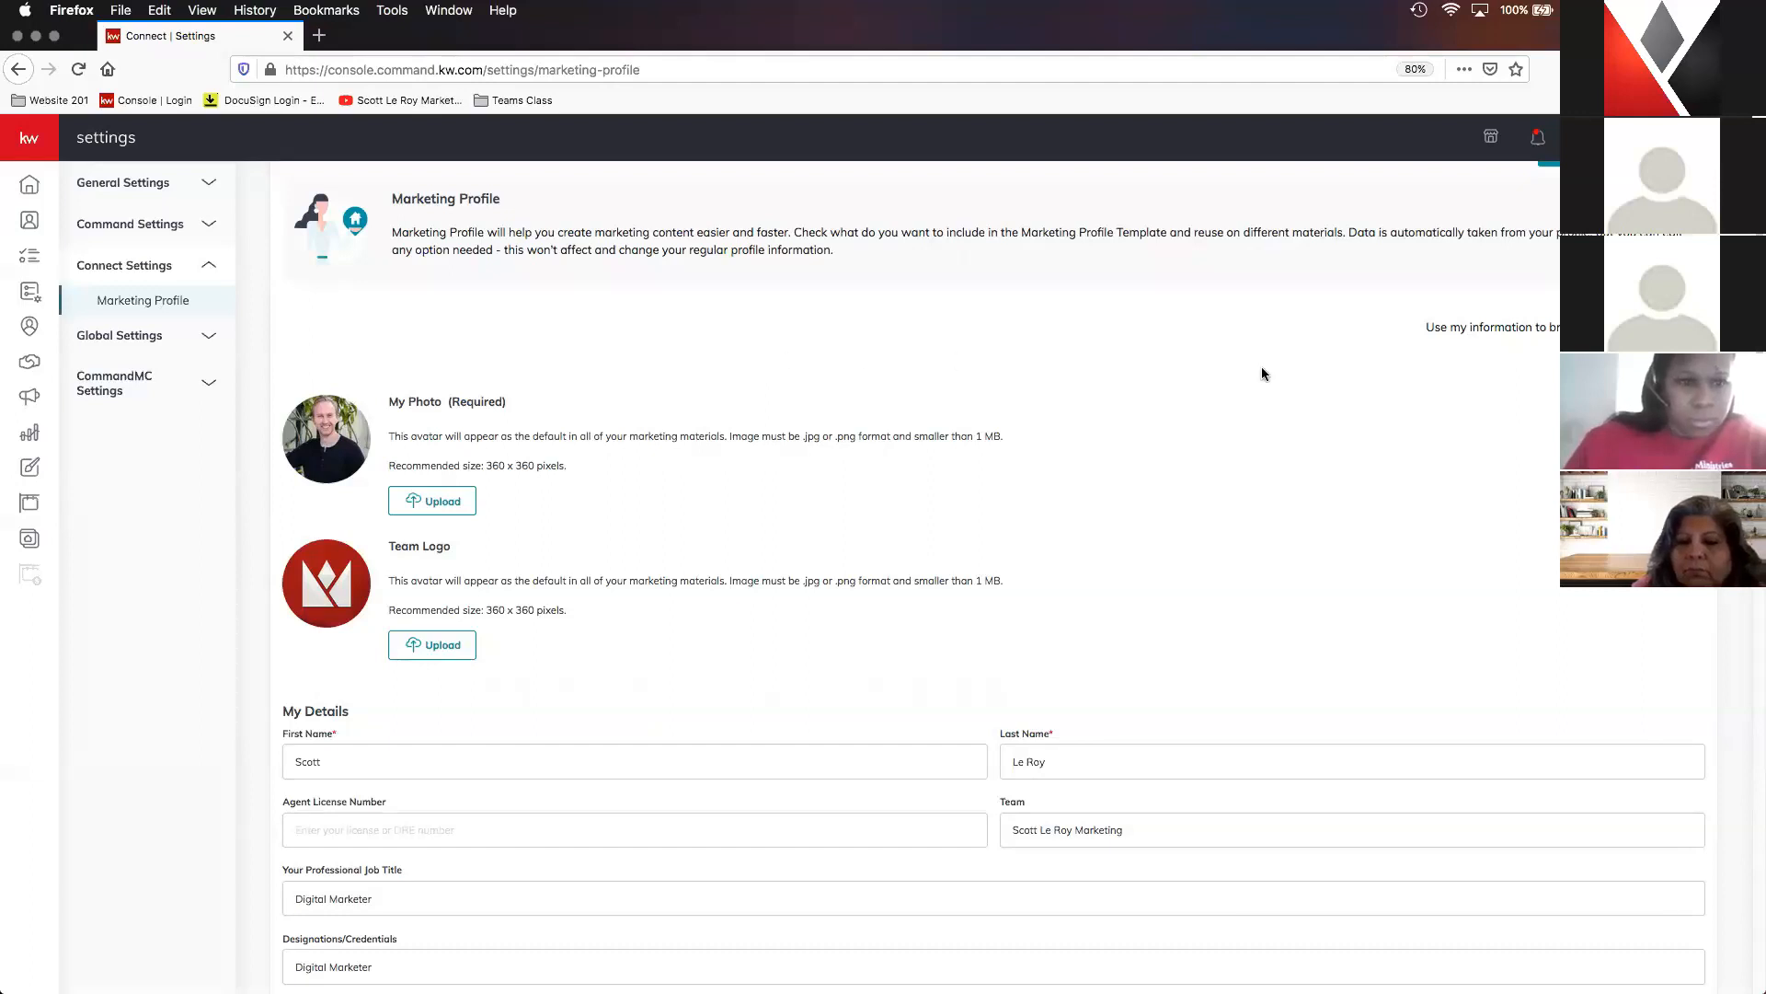
{"action": "scroll", "coordinate": [1249, 420], "scroll_direction": "up", "scroll_amount": 1}
{"action": "scroll", "coordinate": [1250, 420], "scroll_direction": "up", "scroll_amount": 2}
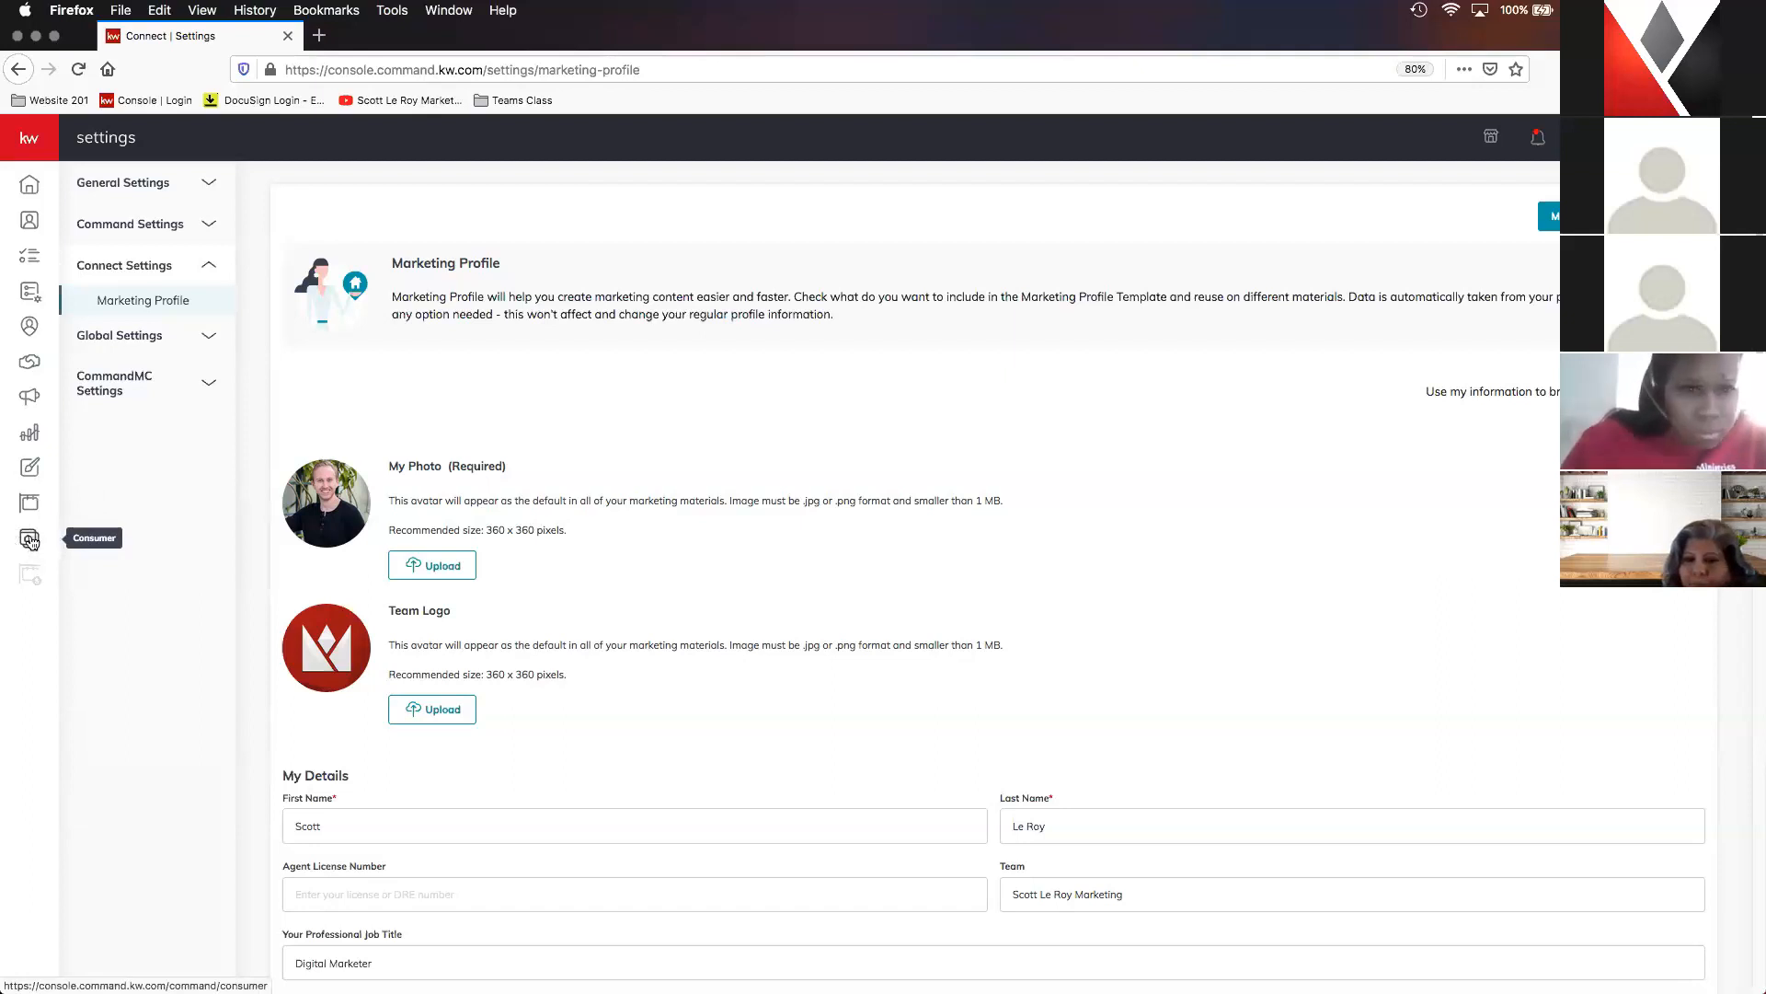
{"action": "left_click", "coordinate": [37, 141]}
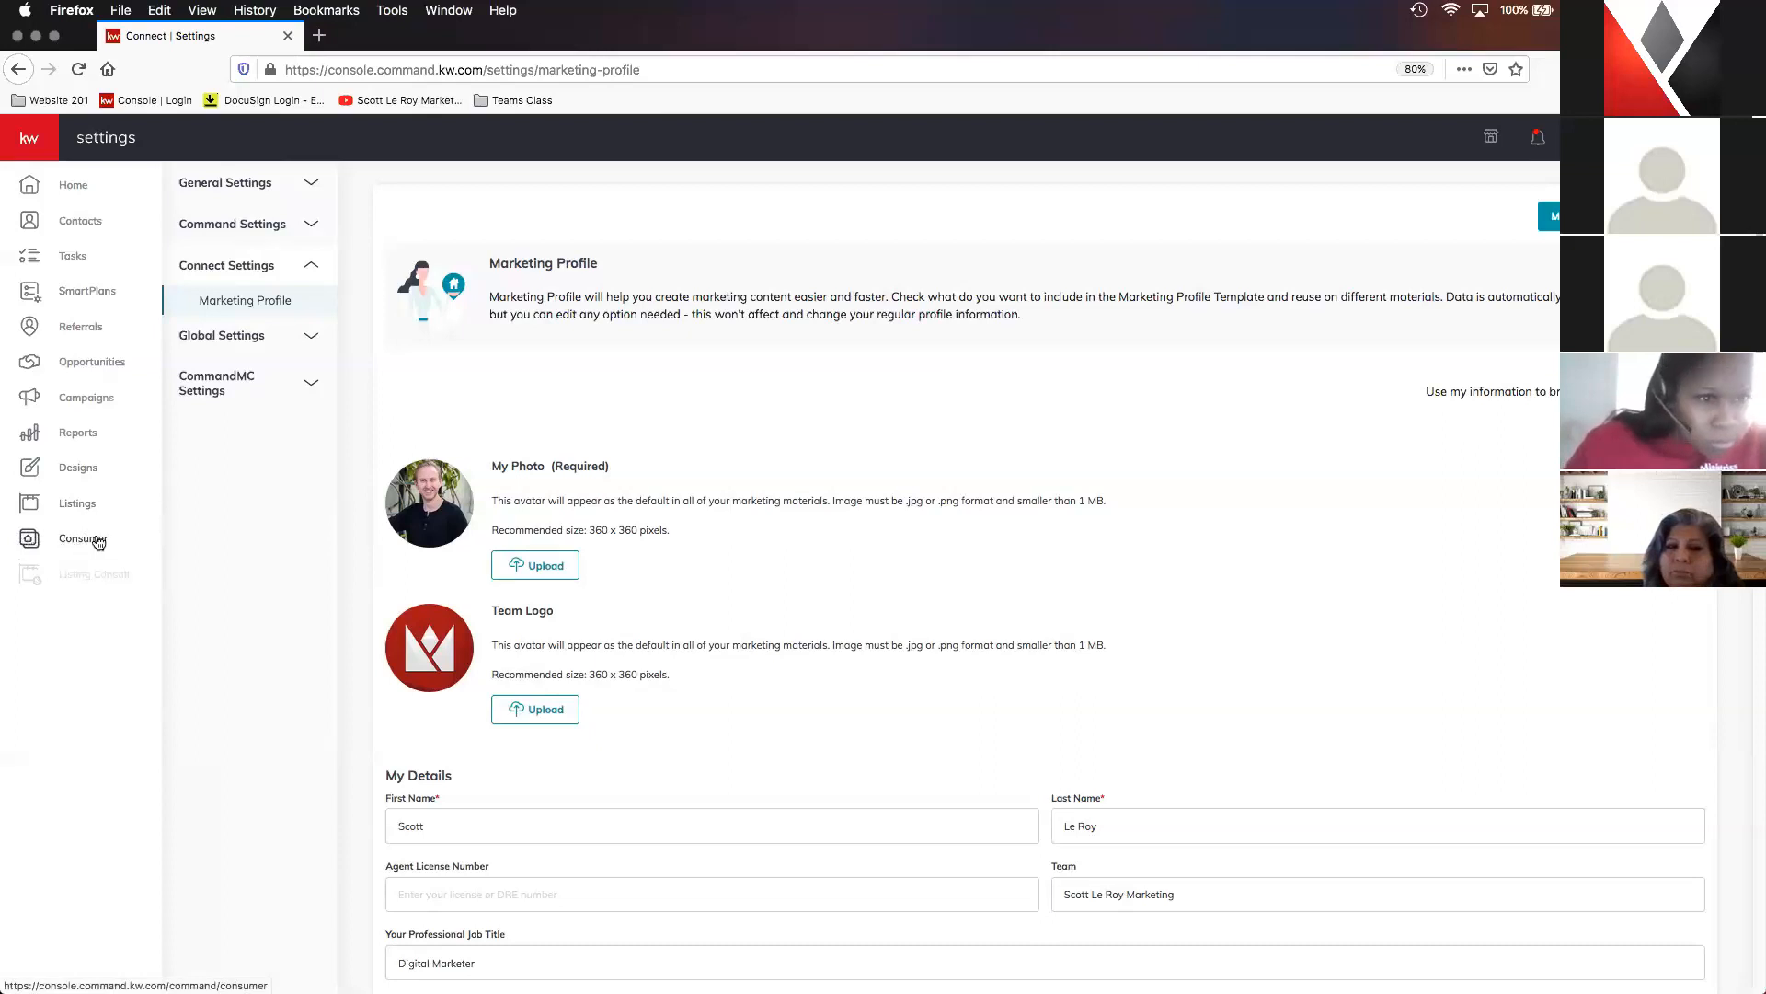
{"action": "left_click", "coordinate": [197, 512]}
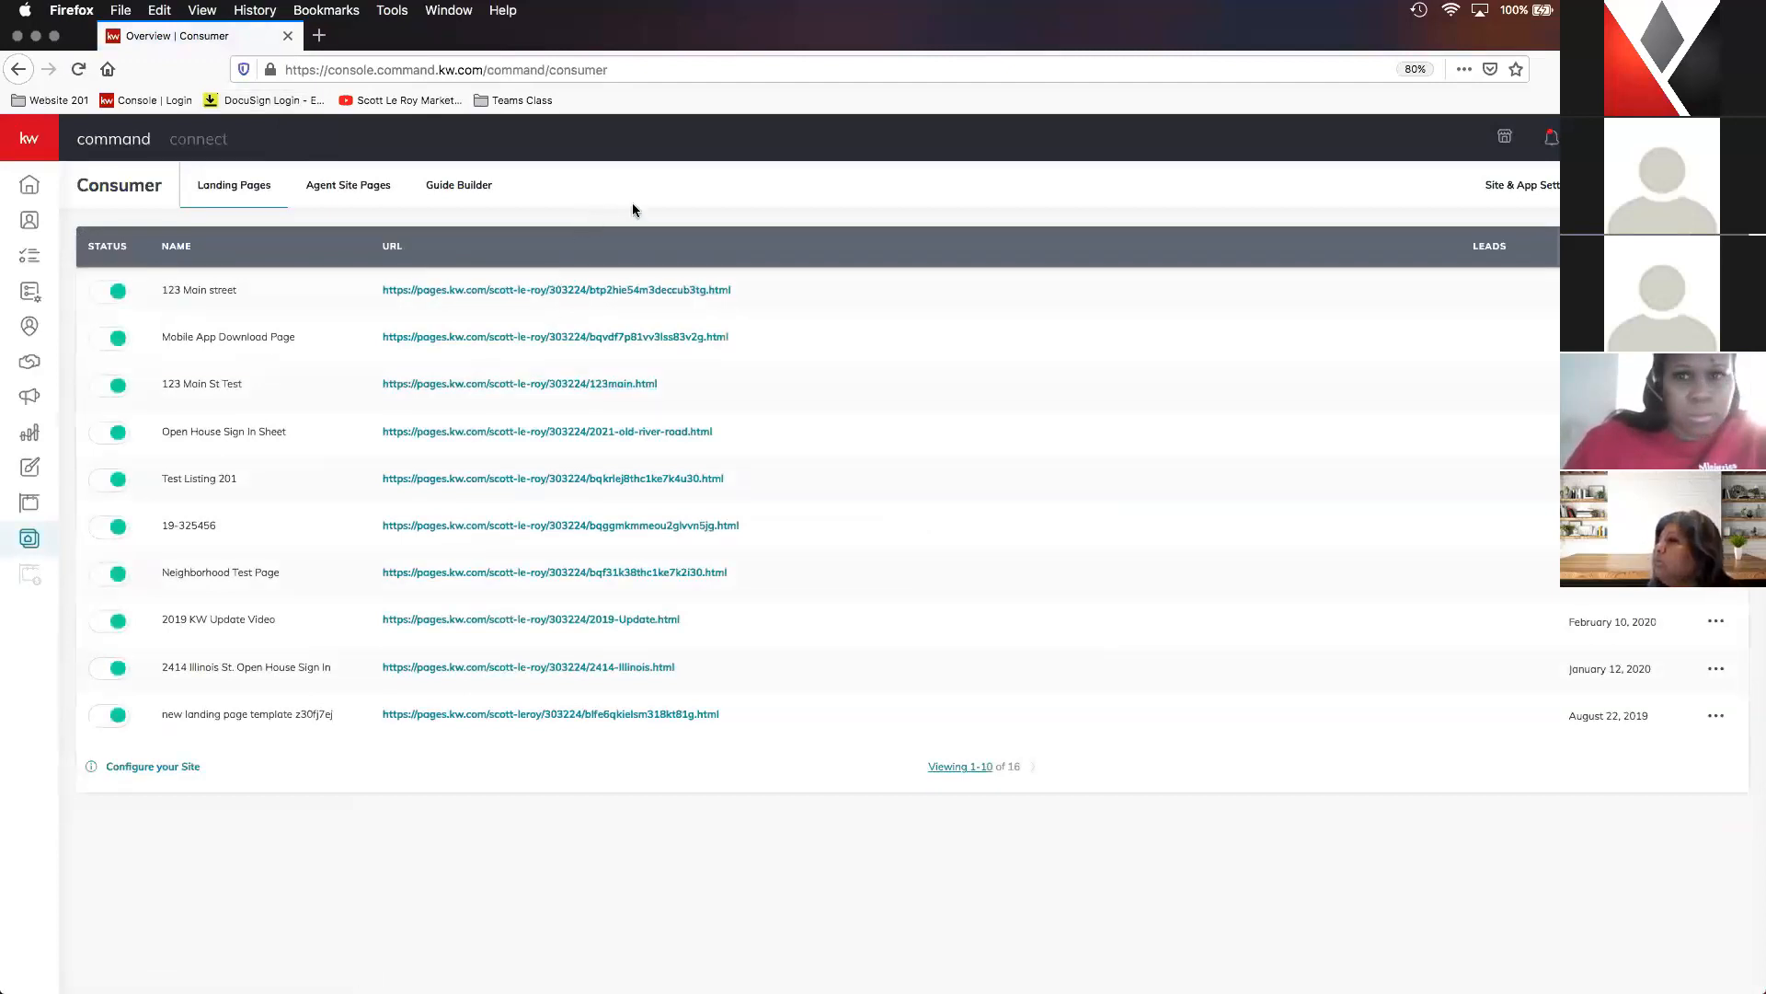
{"action": "left_click", "coordinate": [365, 188]}
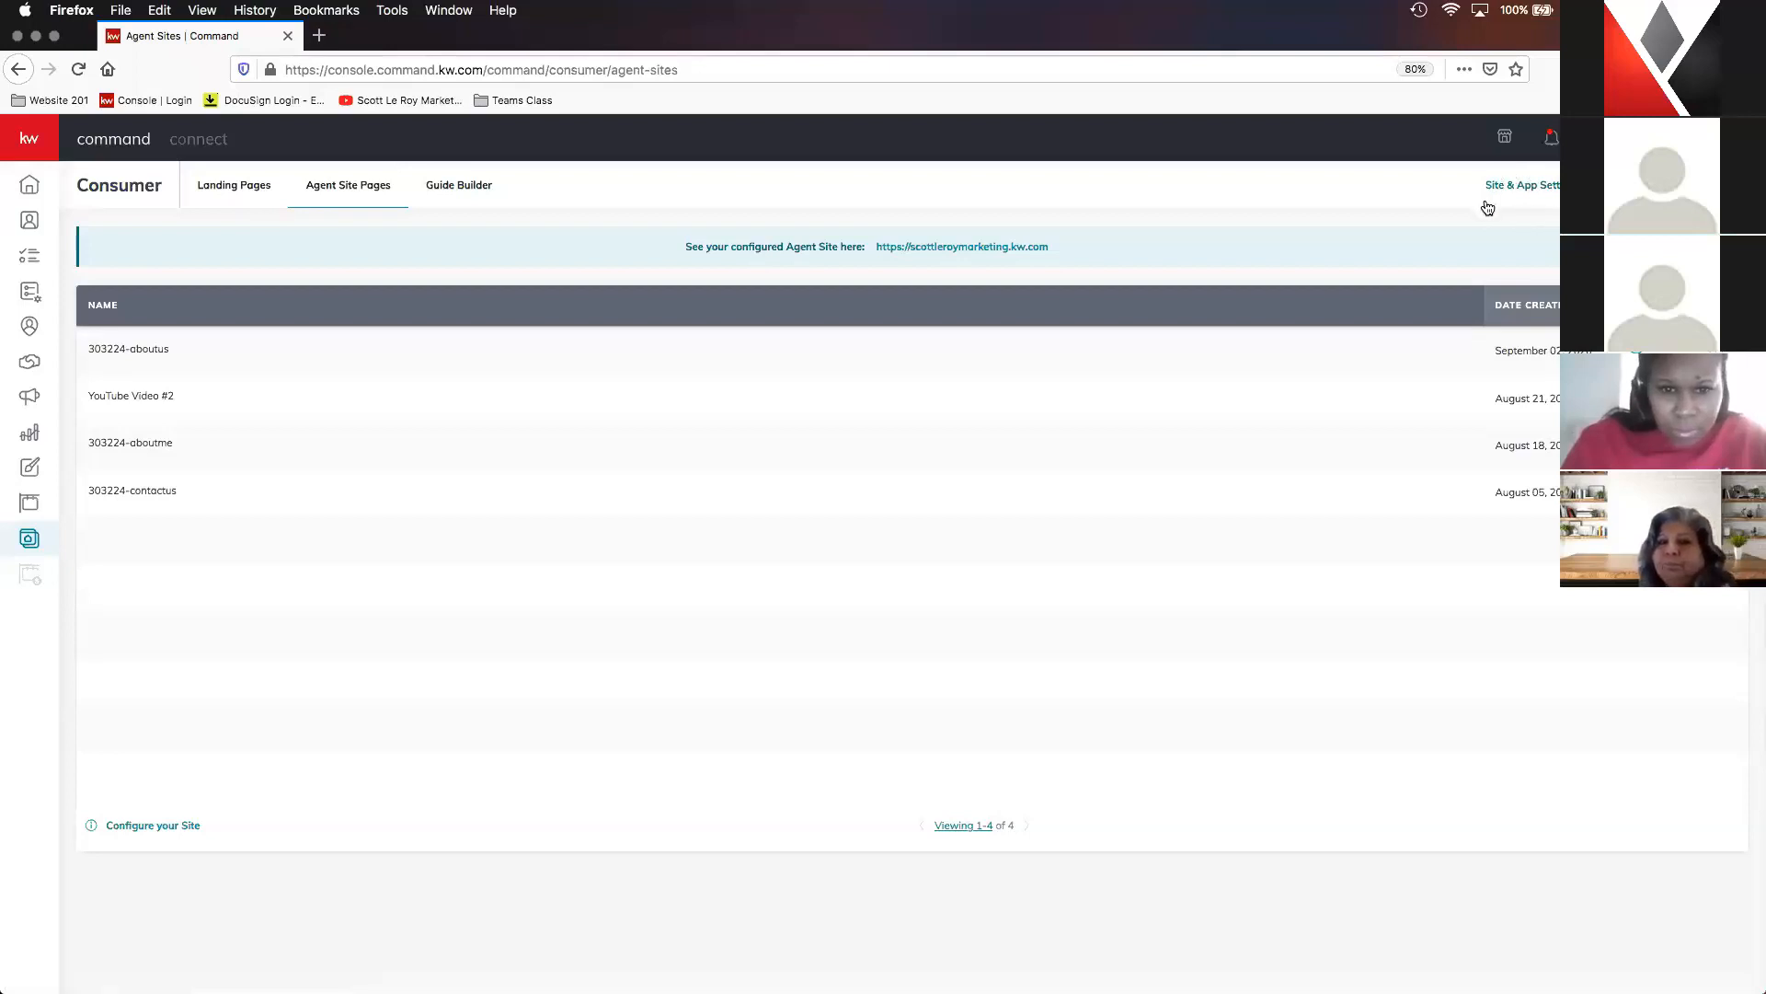
- Review the General and URLs sections of the Site & App Settings, and return to the Agent Site Pages list
{"action": "left_click", "coordinate": [1552, 188]}
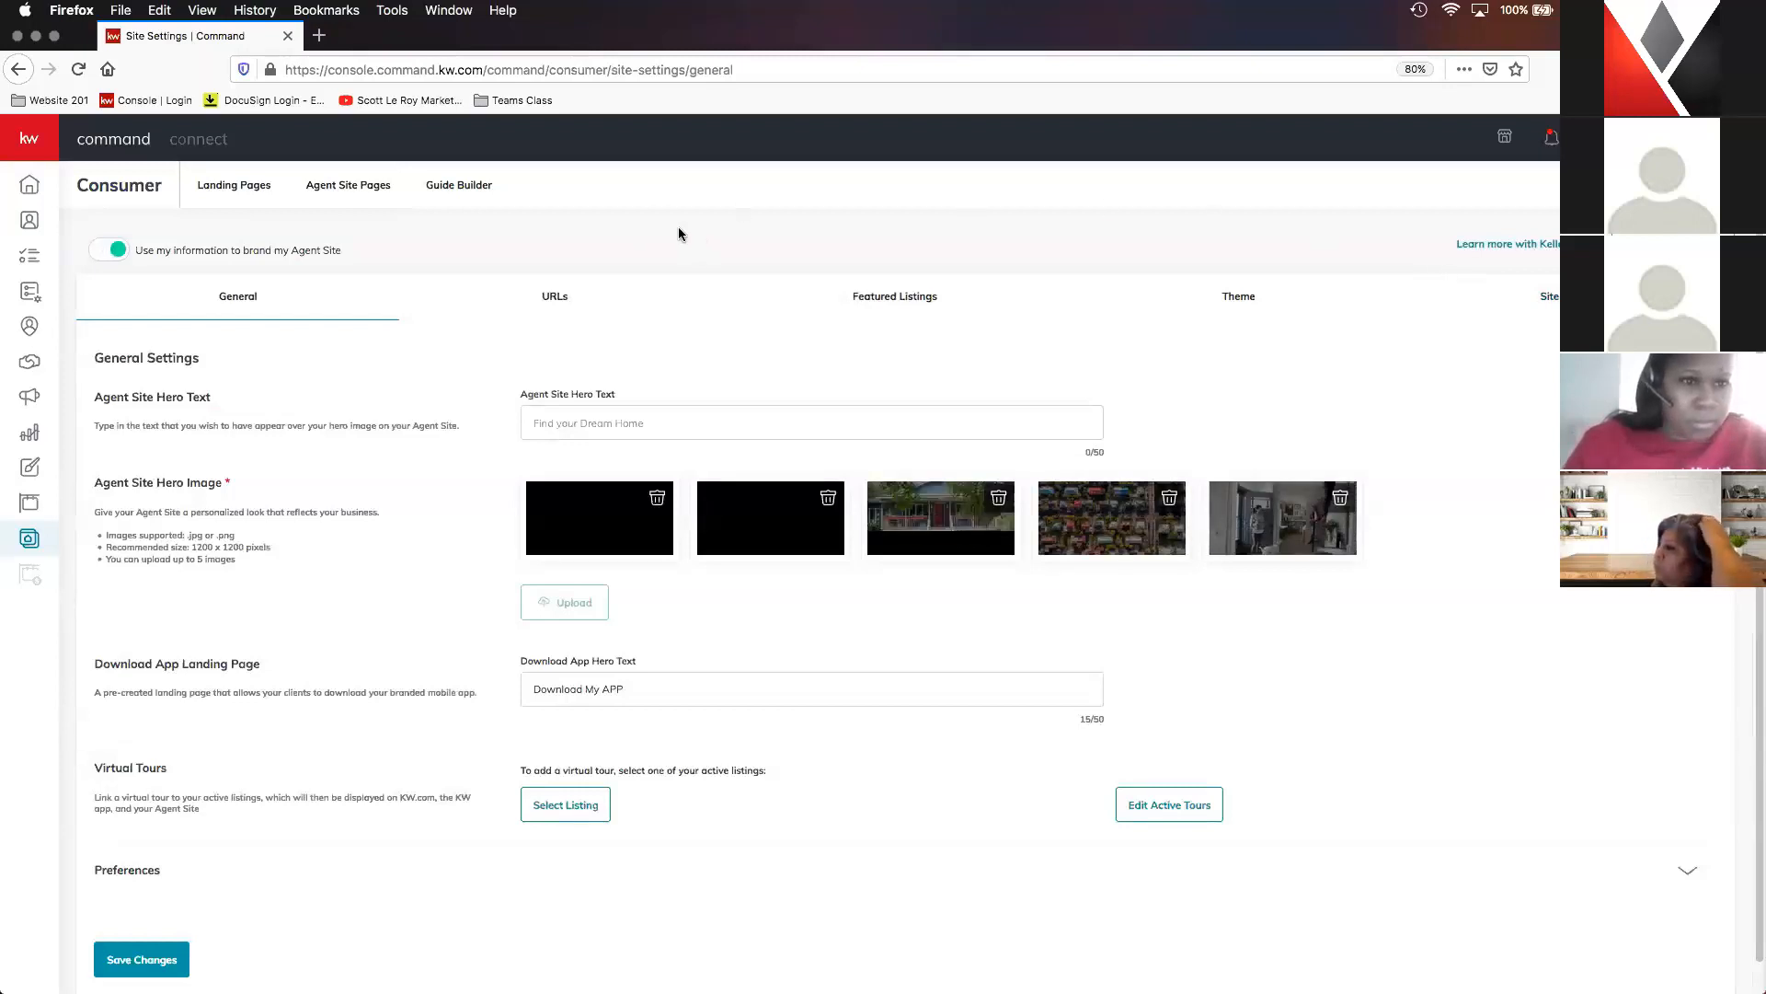
{"action": "left_click", "coordinate": [566, 308]}
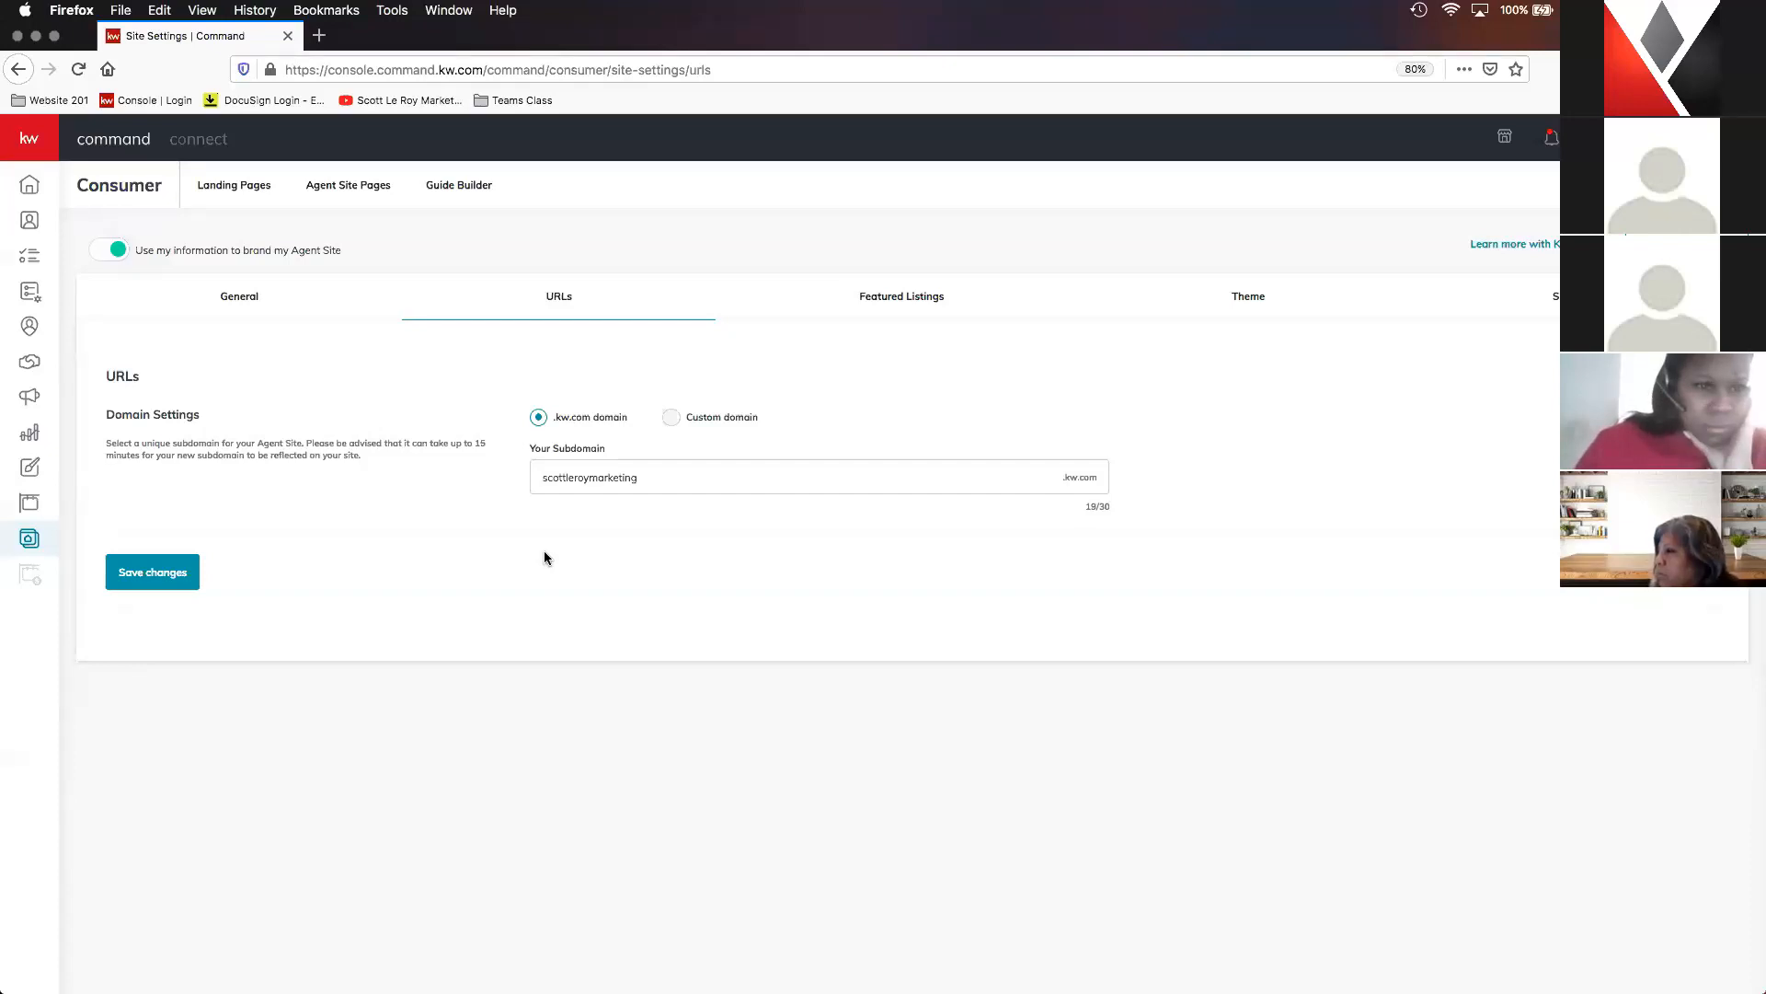
{"action": "left_click", "coordinate": [352, 190]}
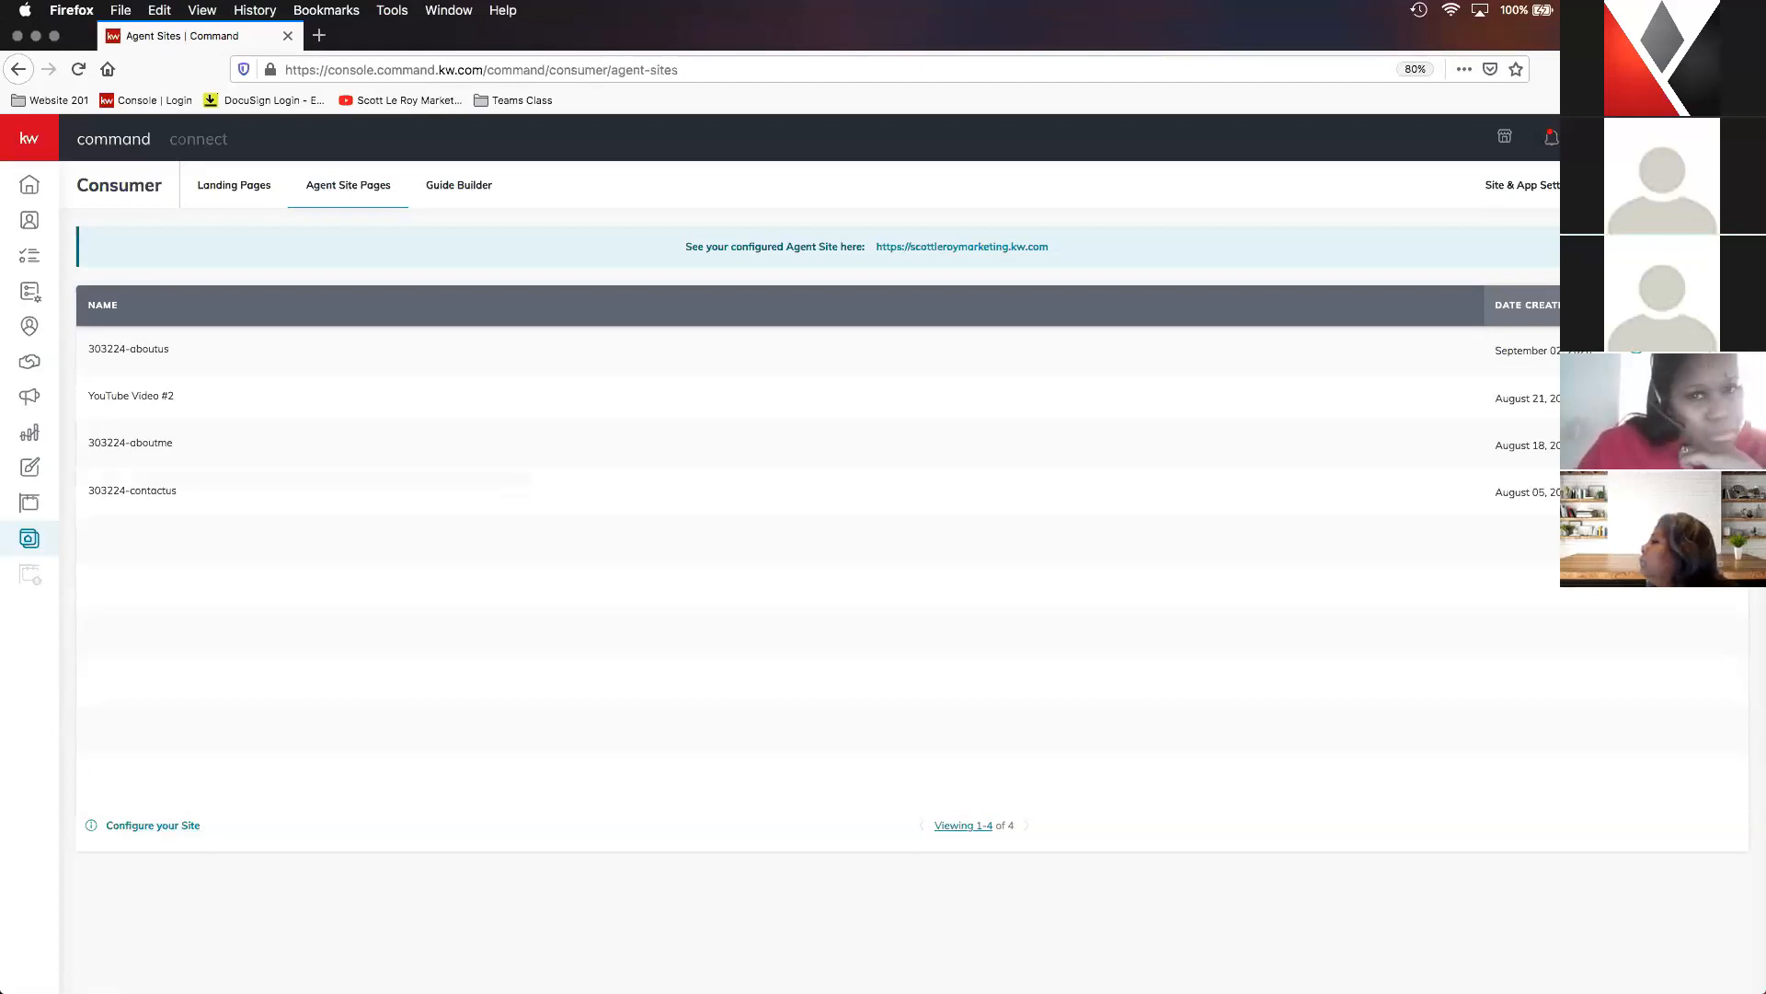
- Start the Kelle Guide for configuring the new KW Agent Sites and acknowledge the compliance reminder
{"action": "left_click", "coordinate": [153, 825]}
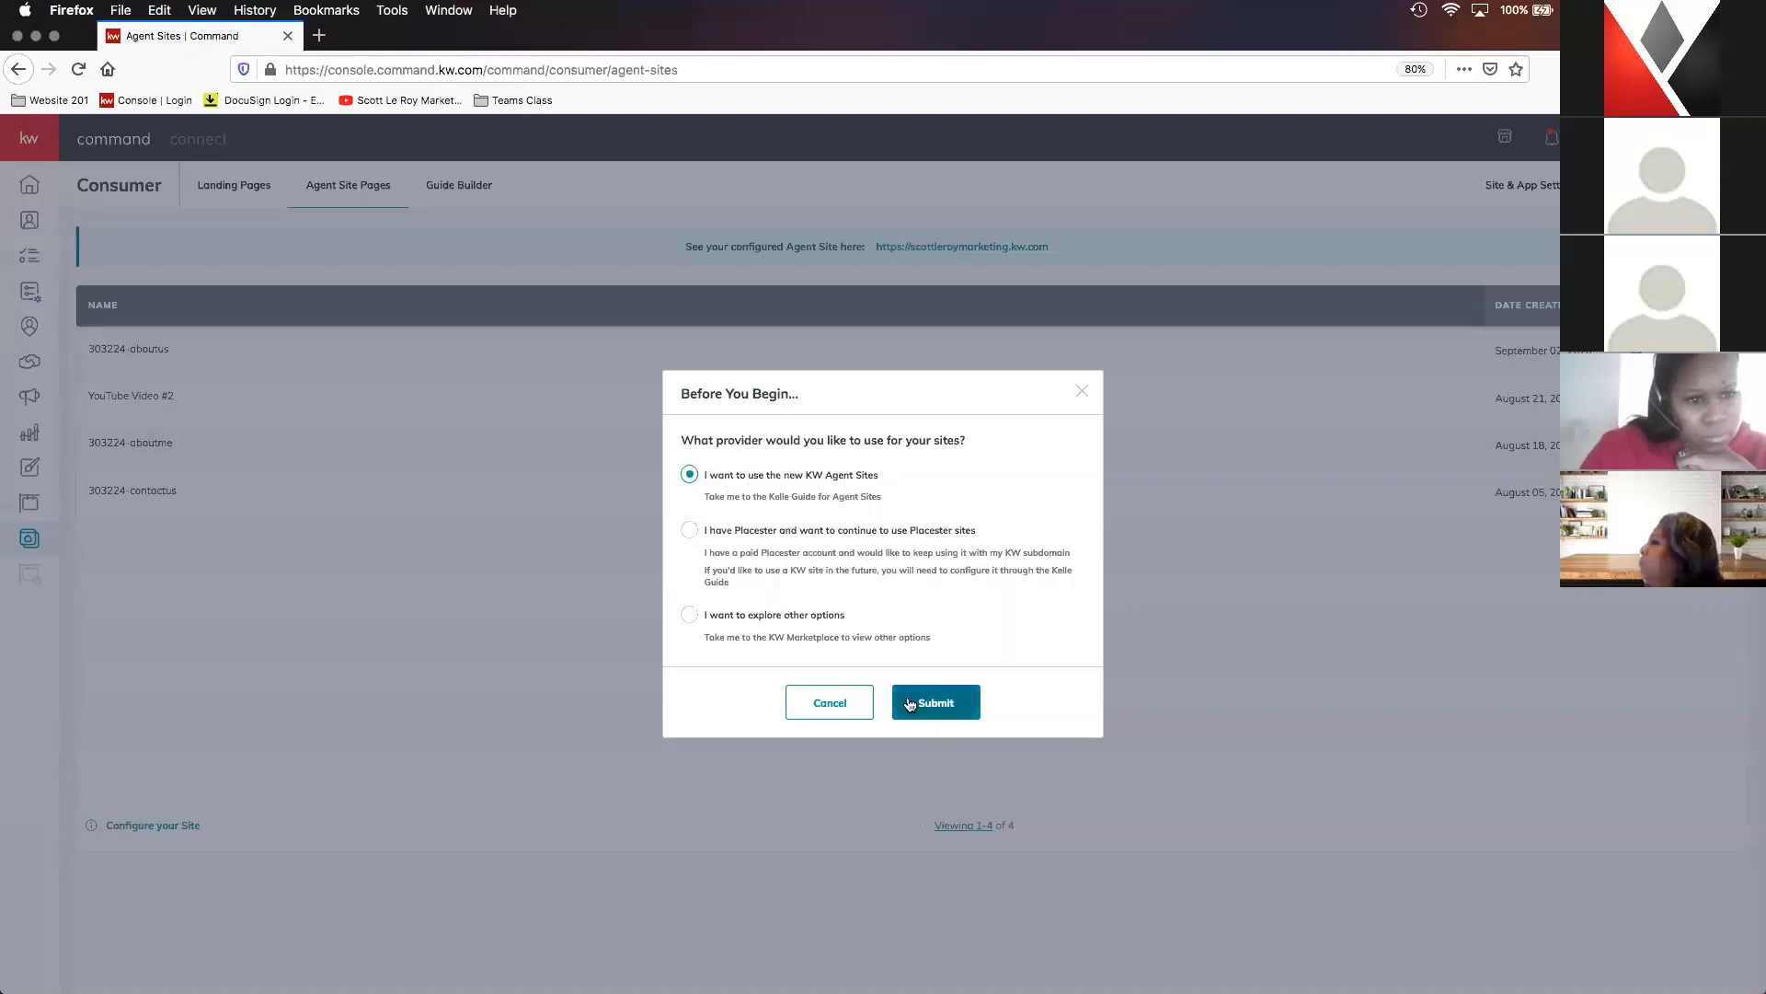
{"action": "left_click", "coordinate": [956, 715]}
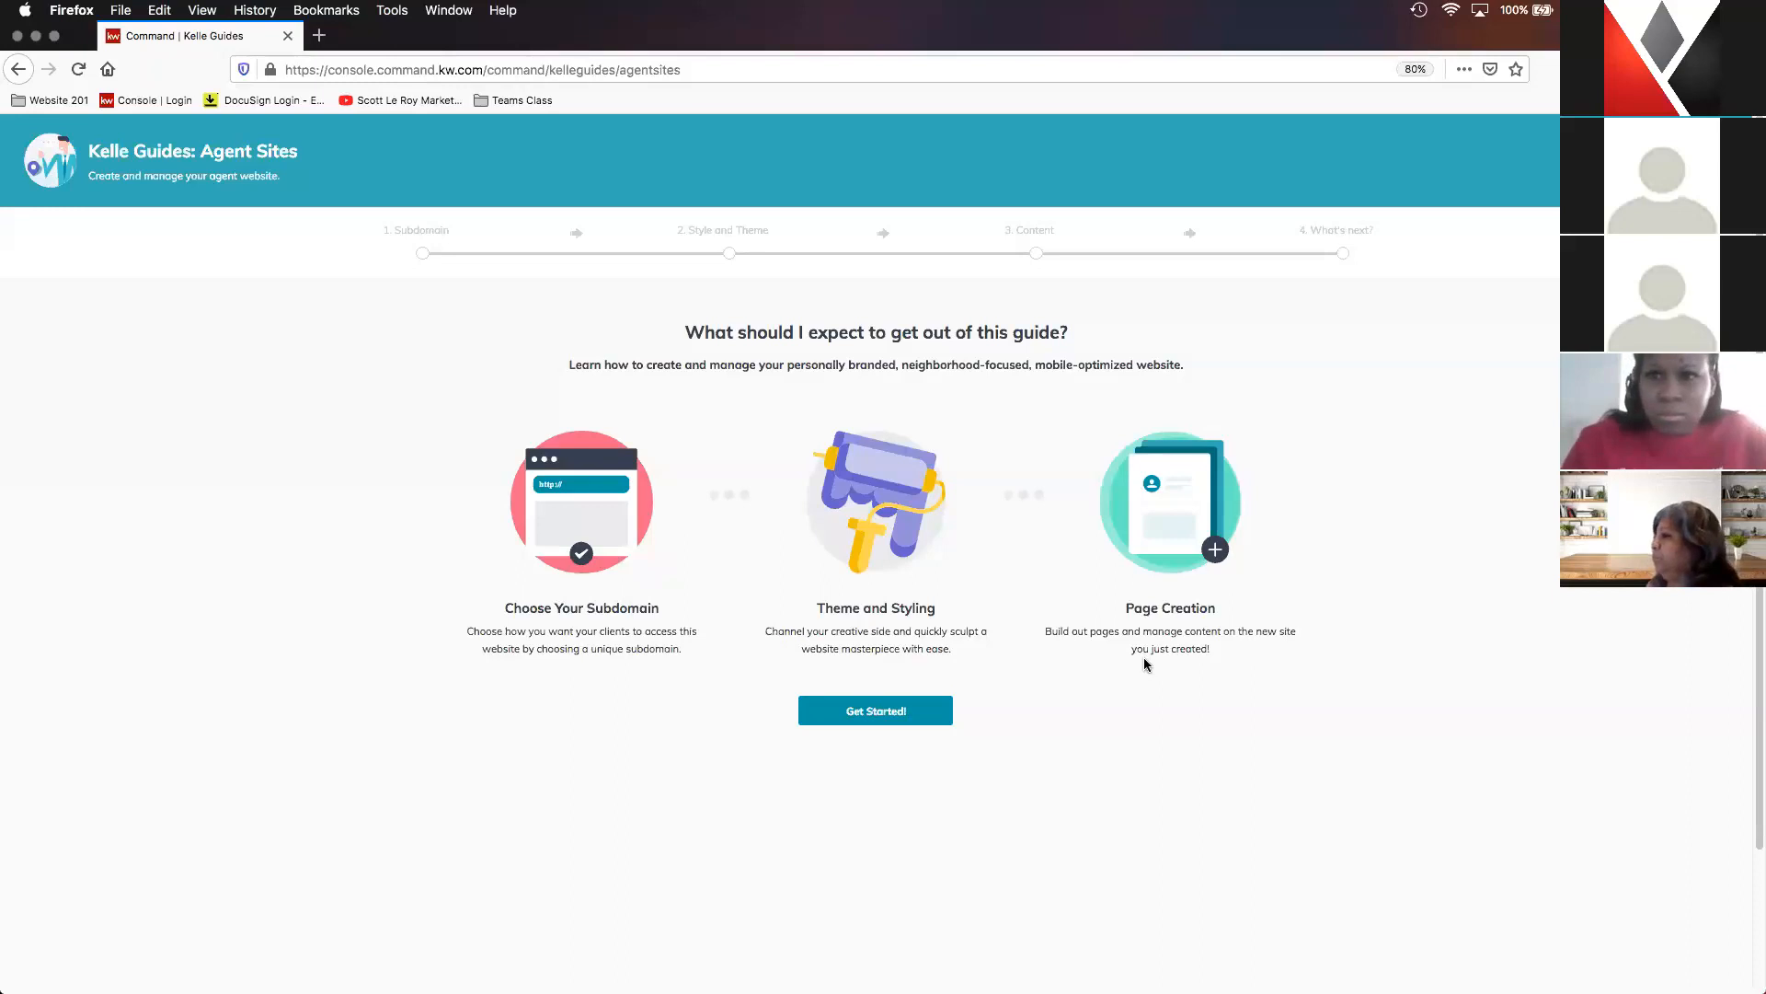
{"action": "left_click", "coordinate": [882, 715]}
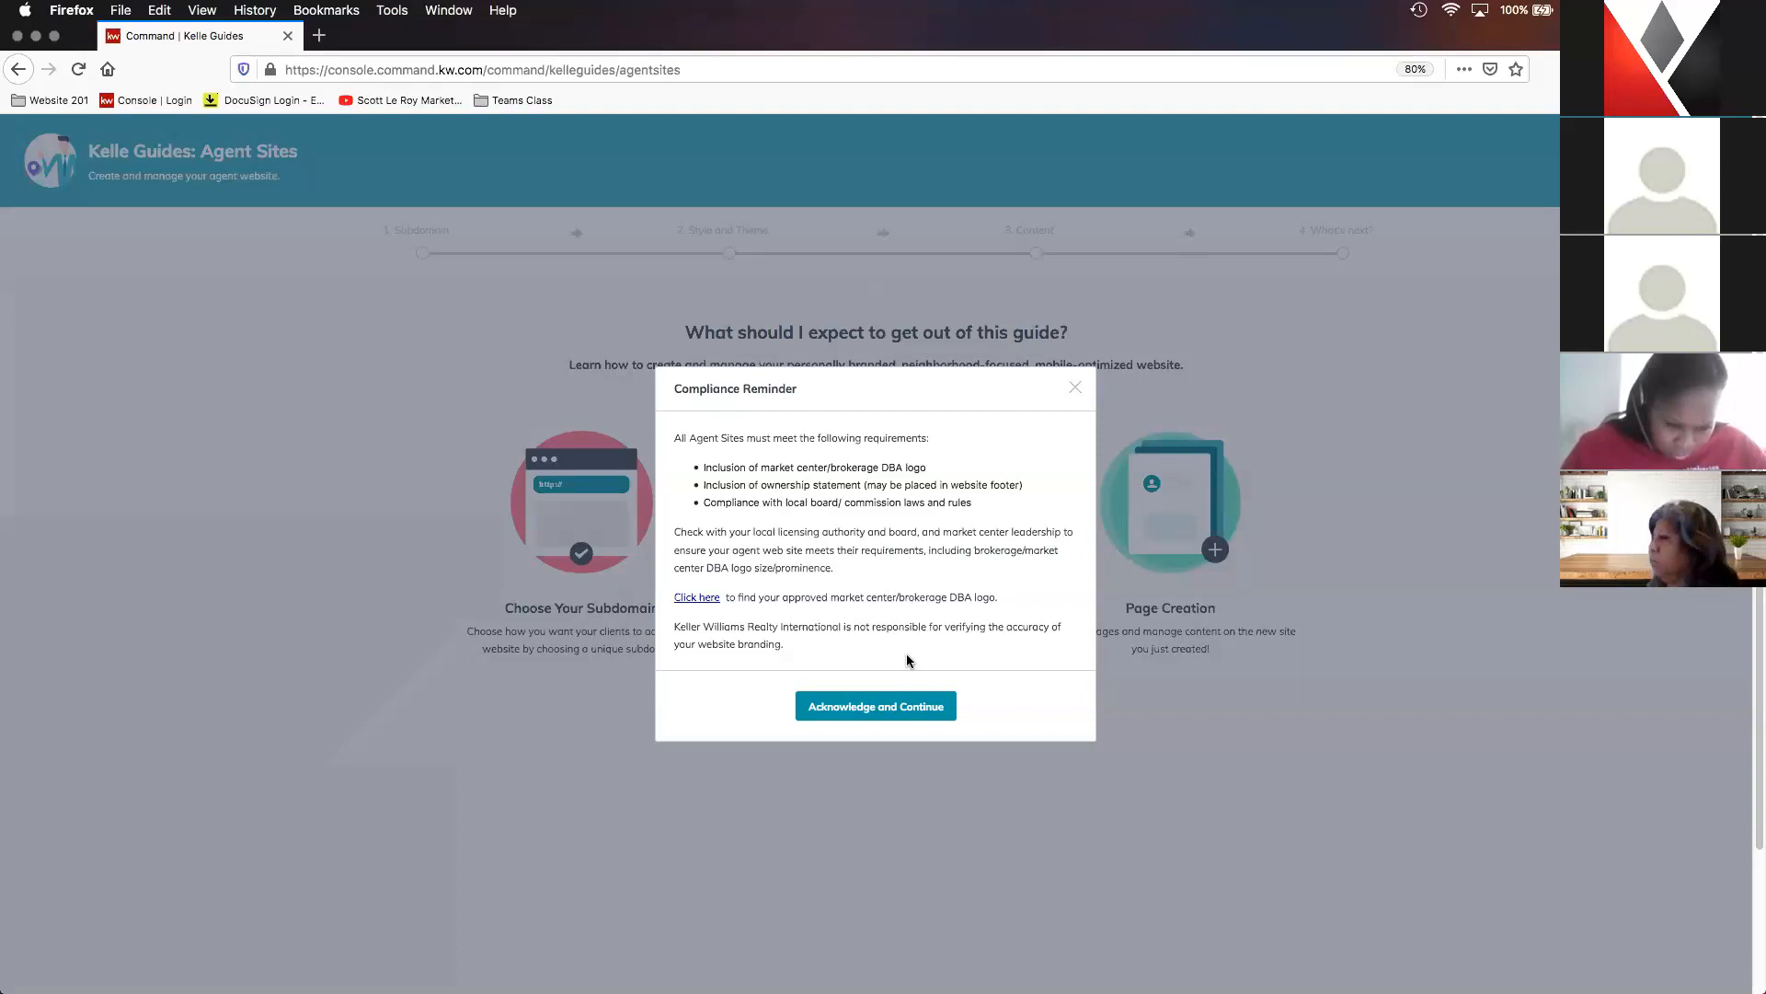
{"action": "left_click", "coordinate": [889, 708]}
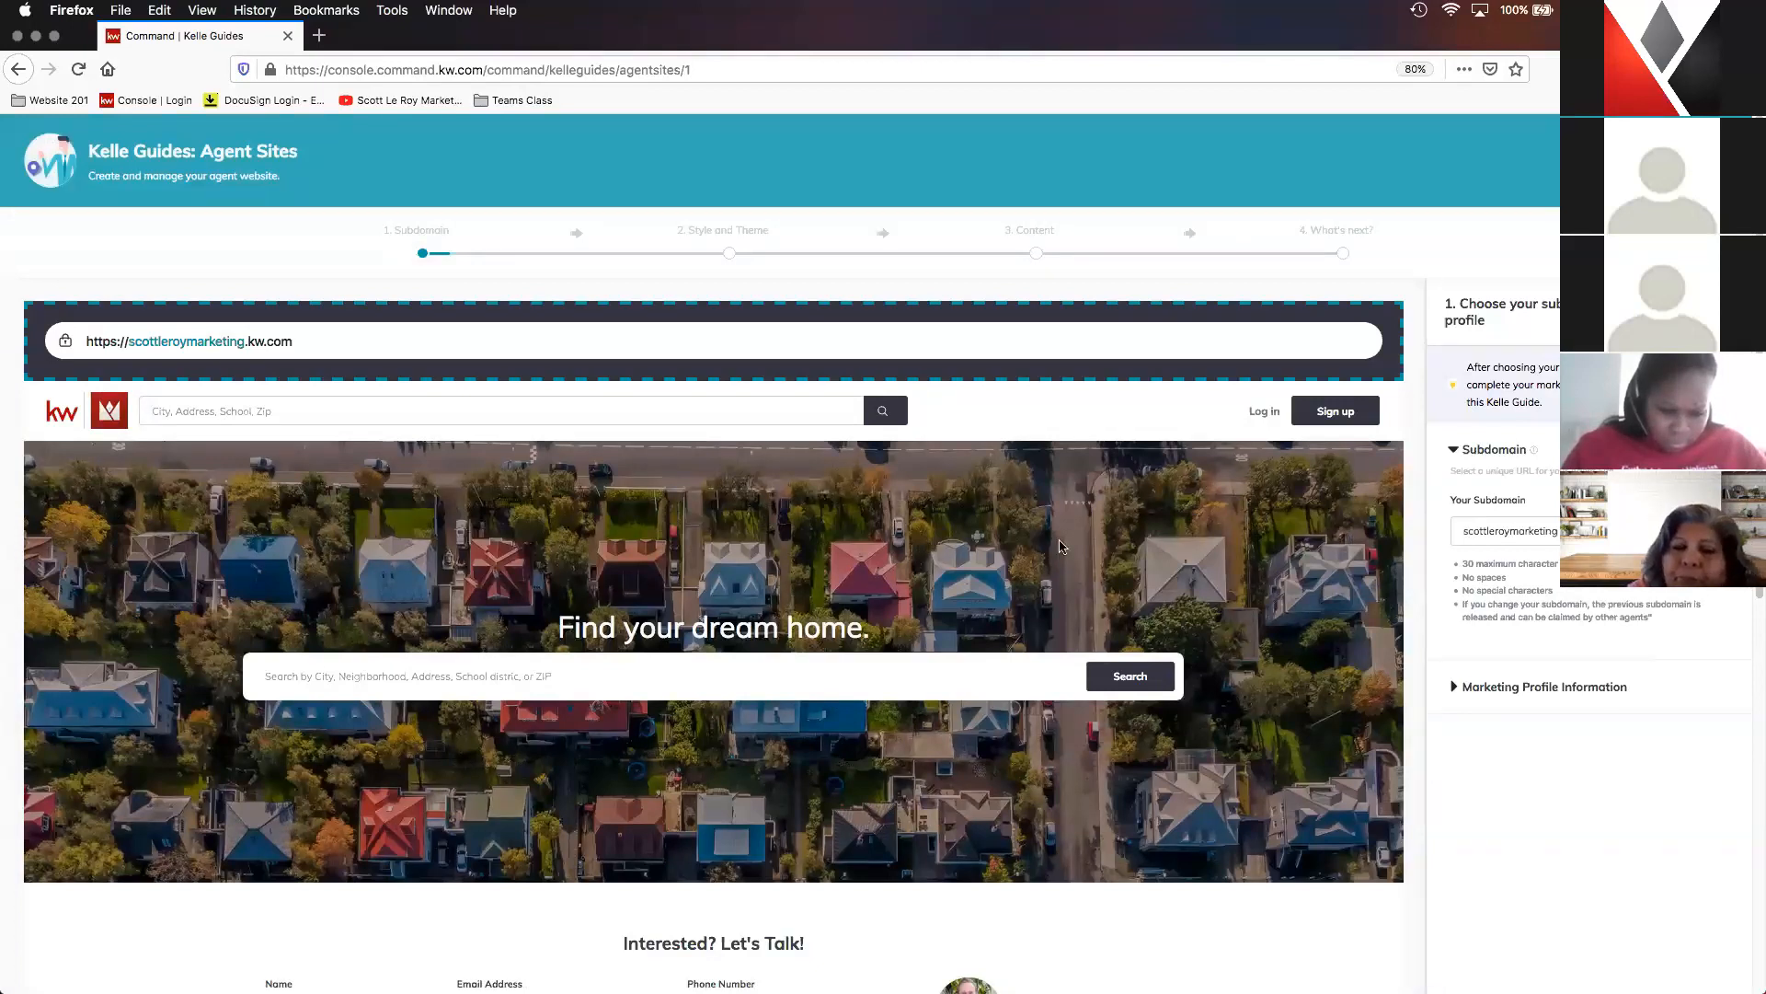
- Claim the kw.com subdomain already filled in for the agent site in the guide's first stage
{"action": "scroll", "coordinate": [1071, 532], "scroll_direction": "down", "scroll_amount": 1}
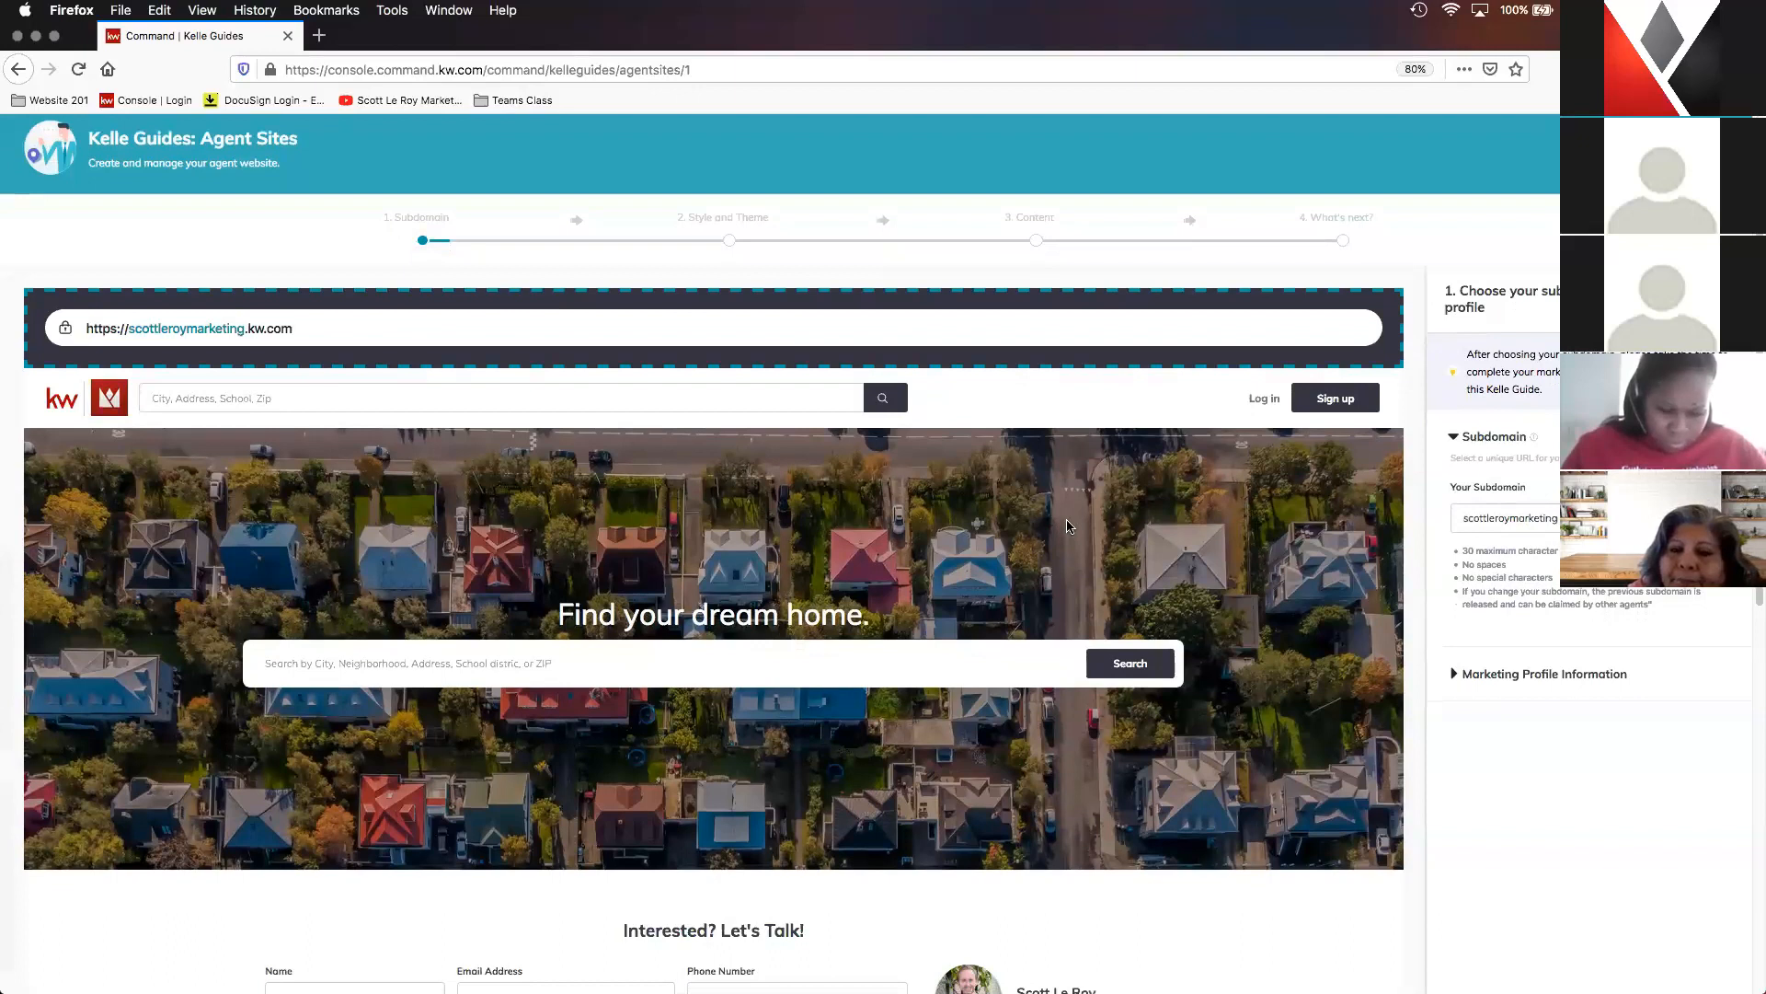
{"action": "scroll", "coordinate": [1067, 526], "scroll_direction": "down", "scroll_amount": 2}
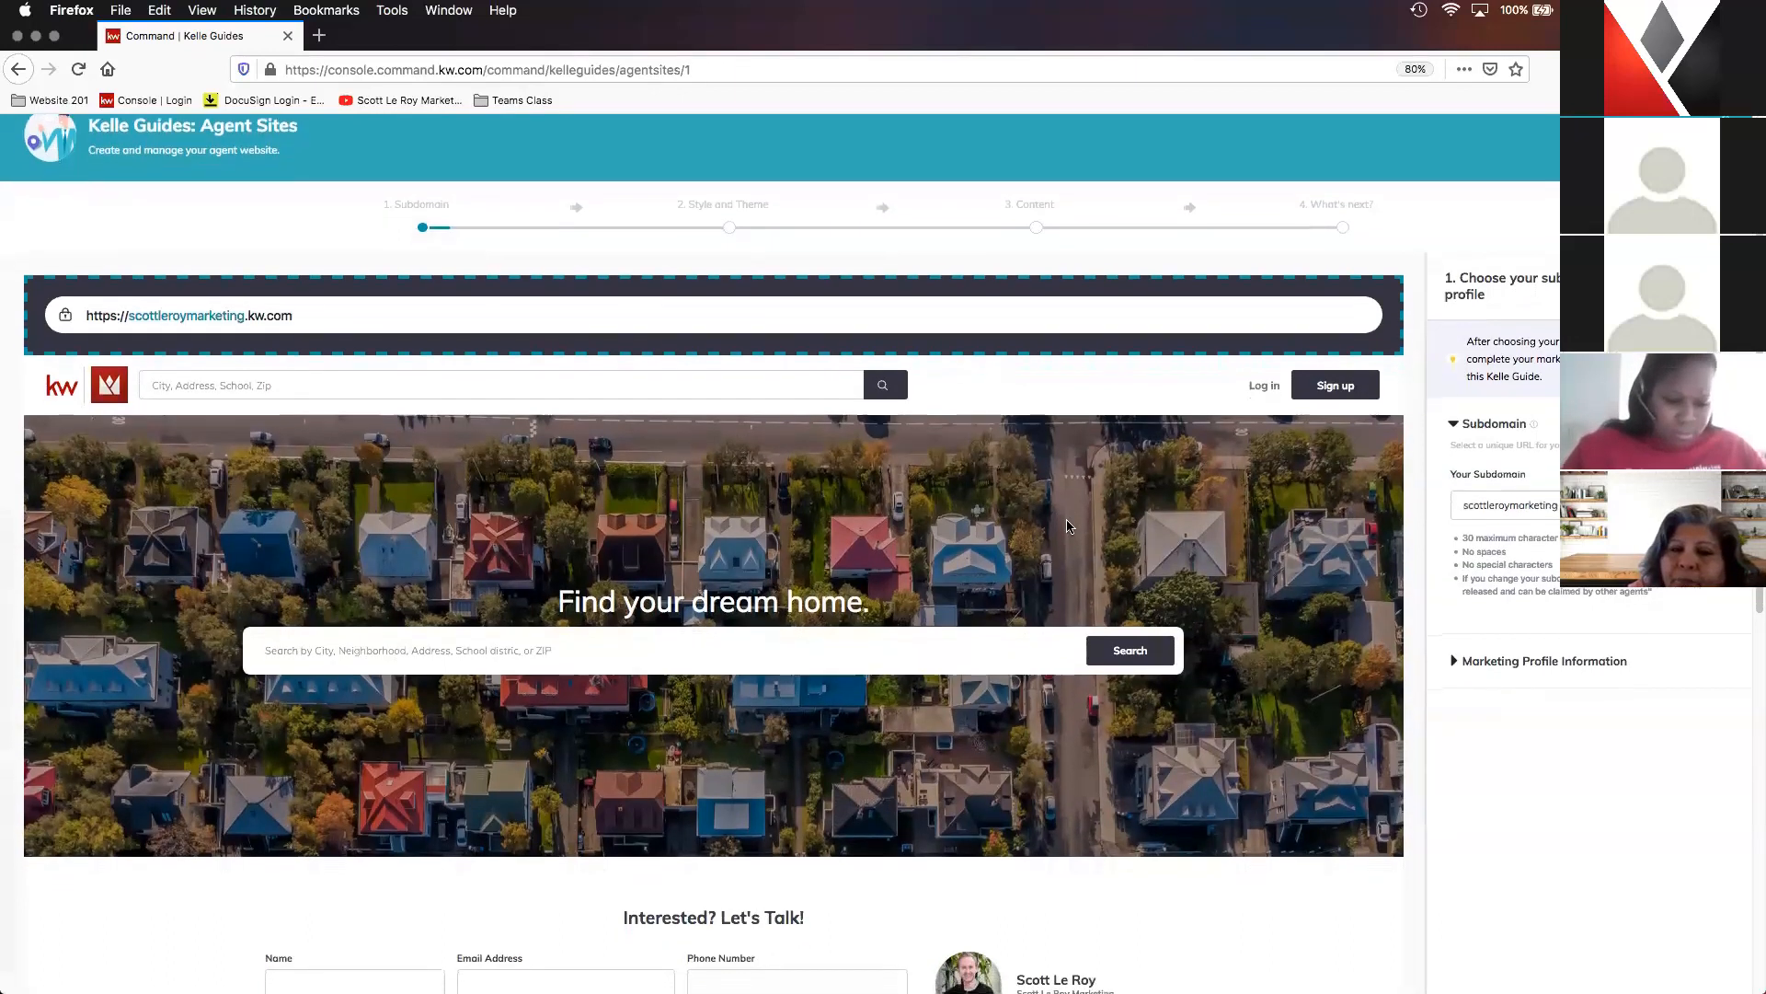
{"action": "scroll", "coordinate": [1288, 496], "scroll_direction": "down", "scroll_amount": 2}
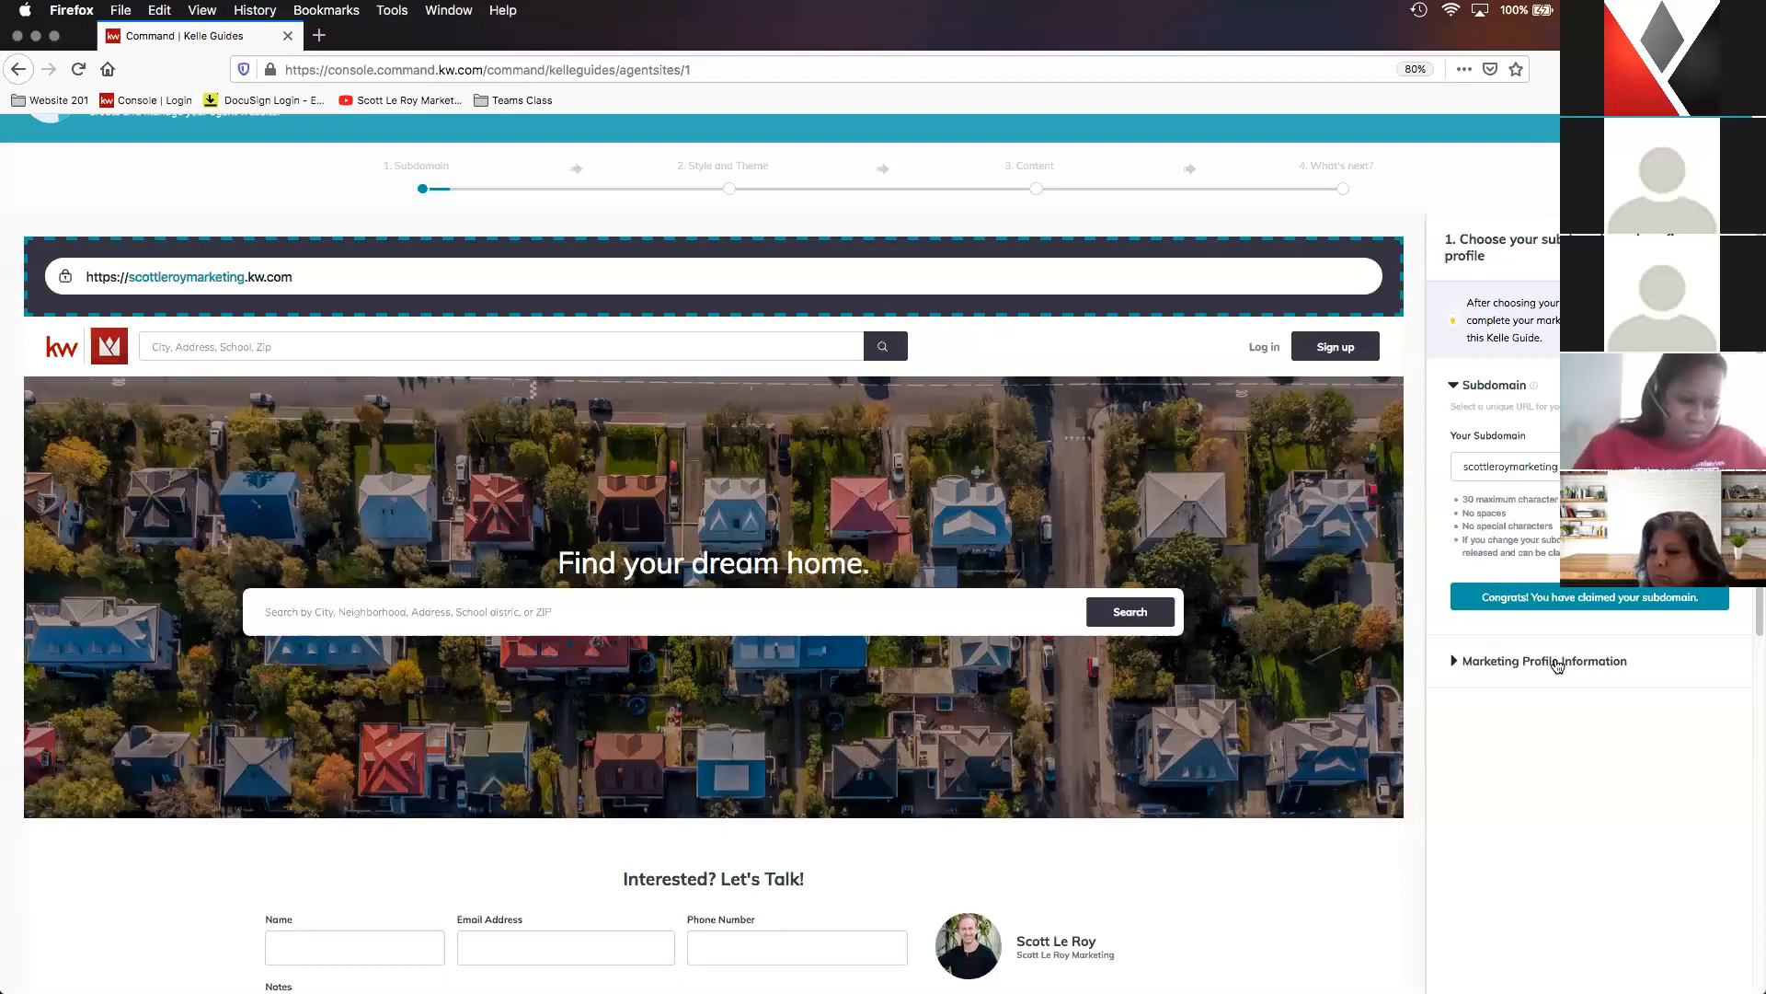
- Expand Marketing Profile Information and review the name, brokerage address, team name, job title, email, phone and biography fields
{"action": "left_click", "coordinate": [1506, 662]}
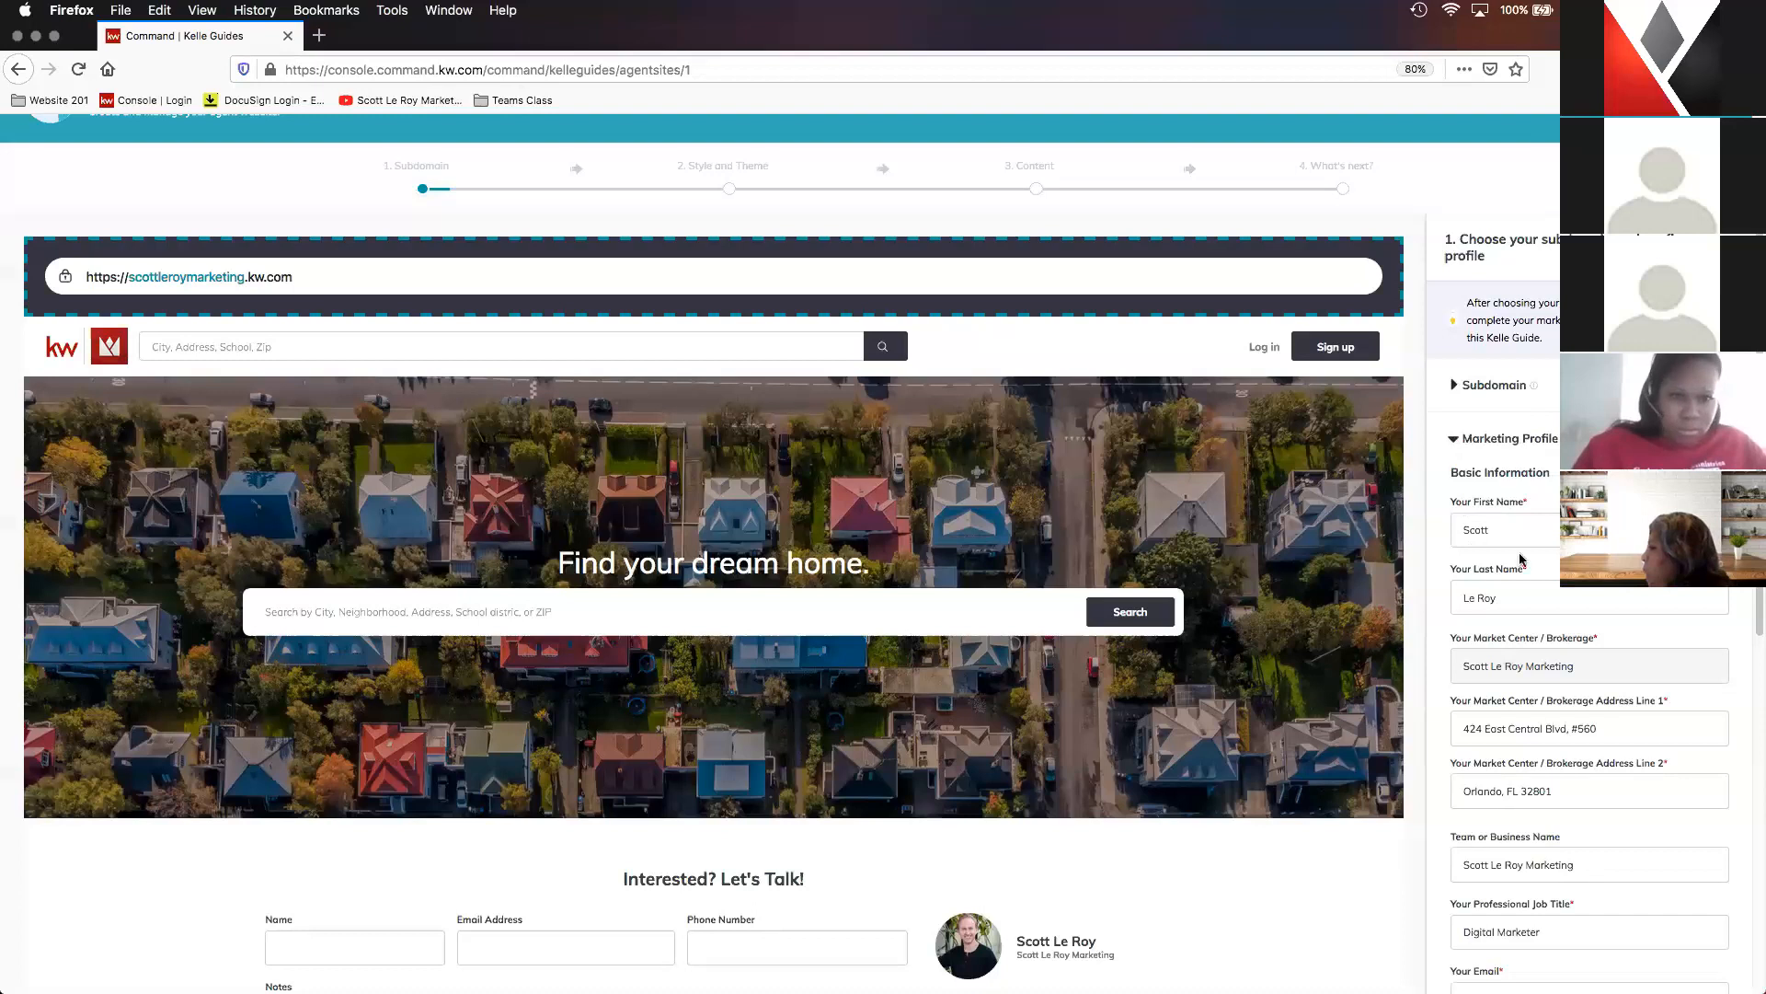
{"action": "scroll", "coordinate": [1514, 465], "scroll_direction": "down", "scroll_amount": 1}
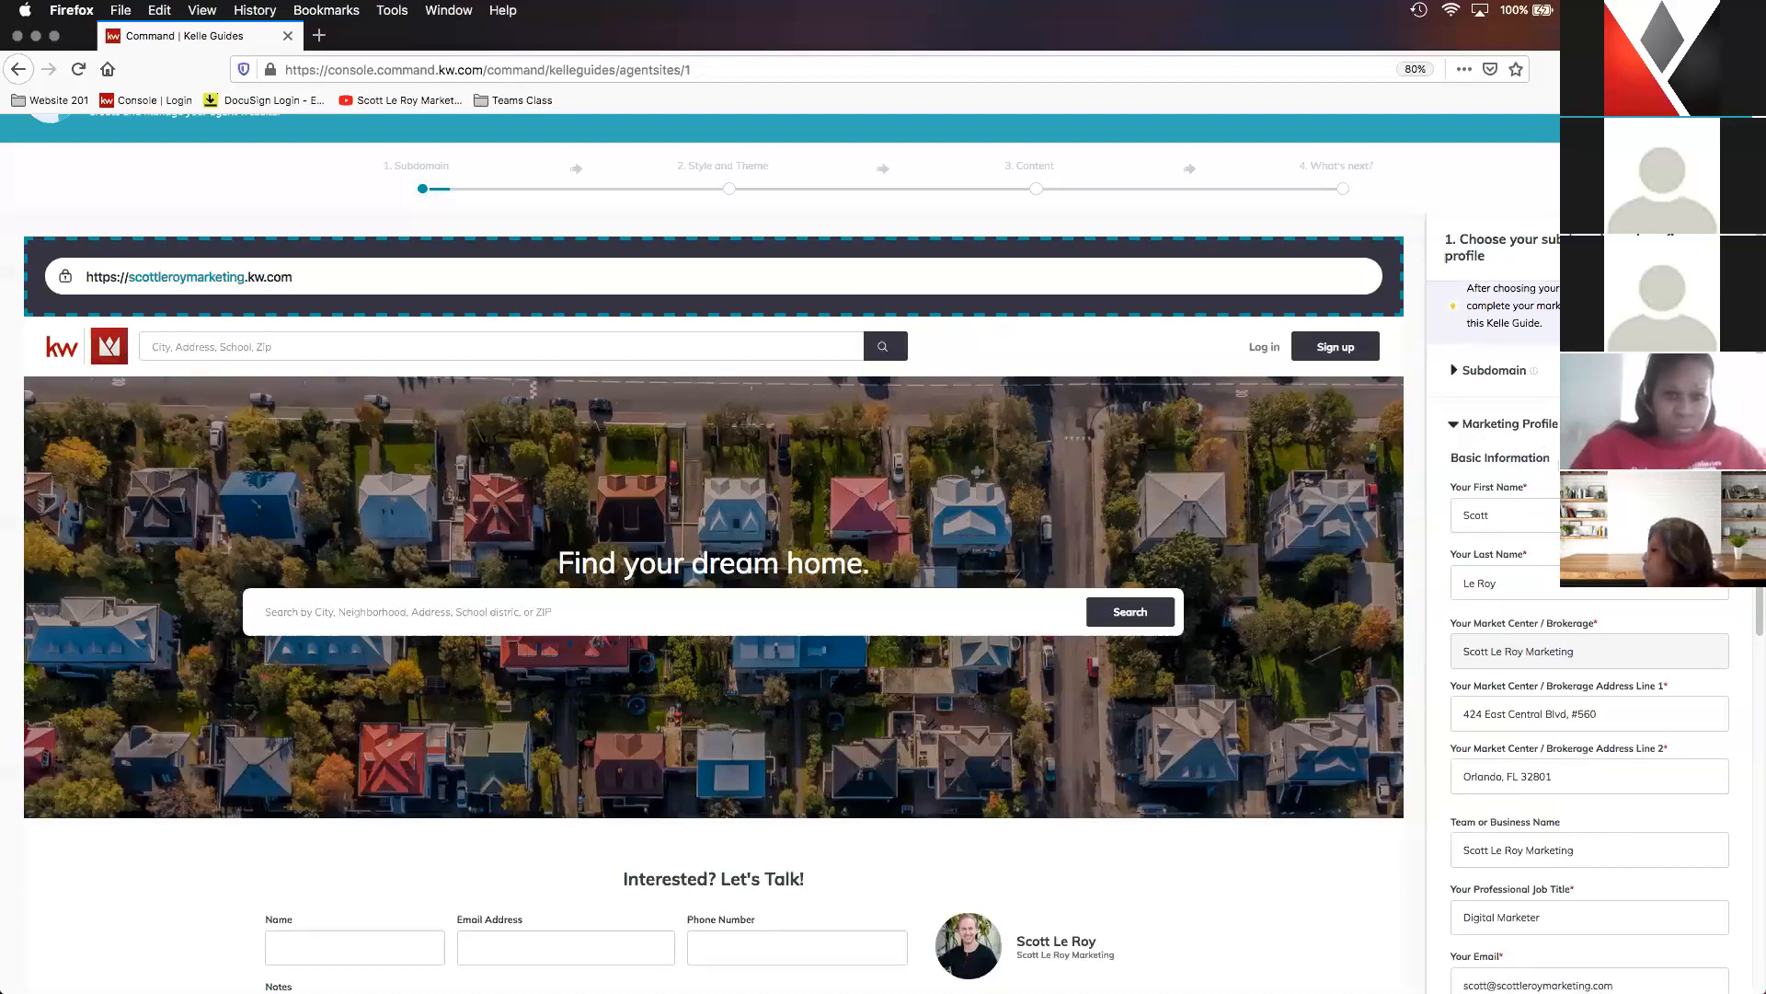
{"action": "scroll", "coordinate": [1527, 442], "scroll_direction": "down", "scroll_amount": 1}
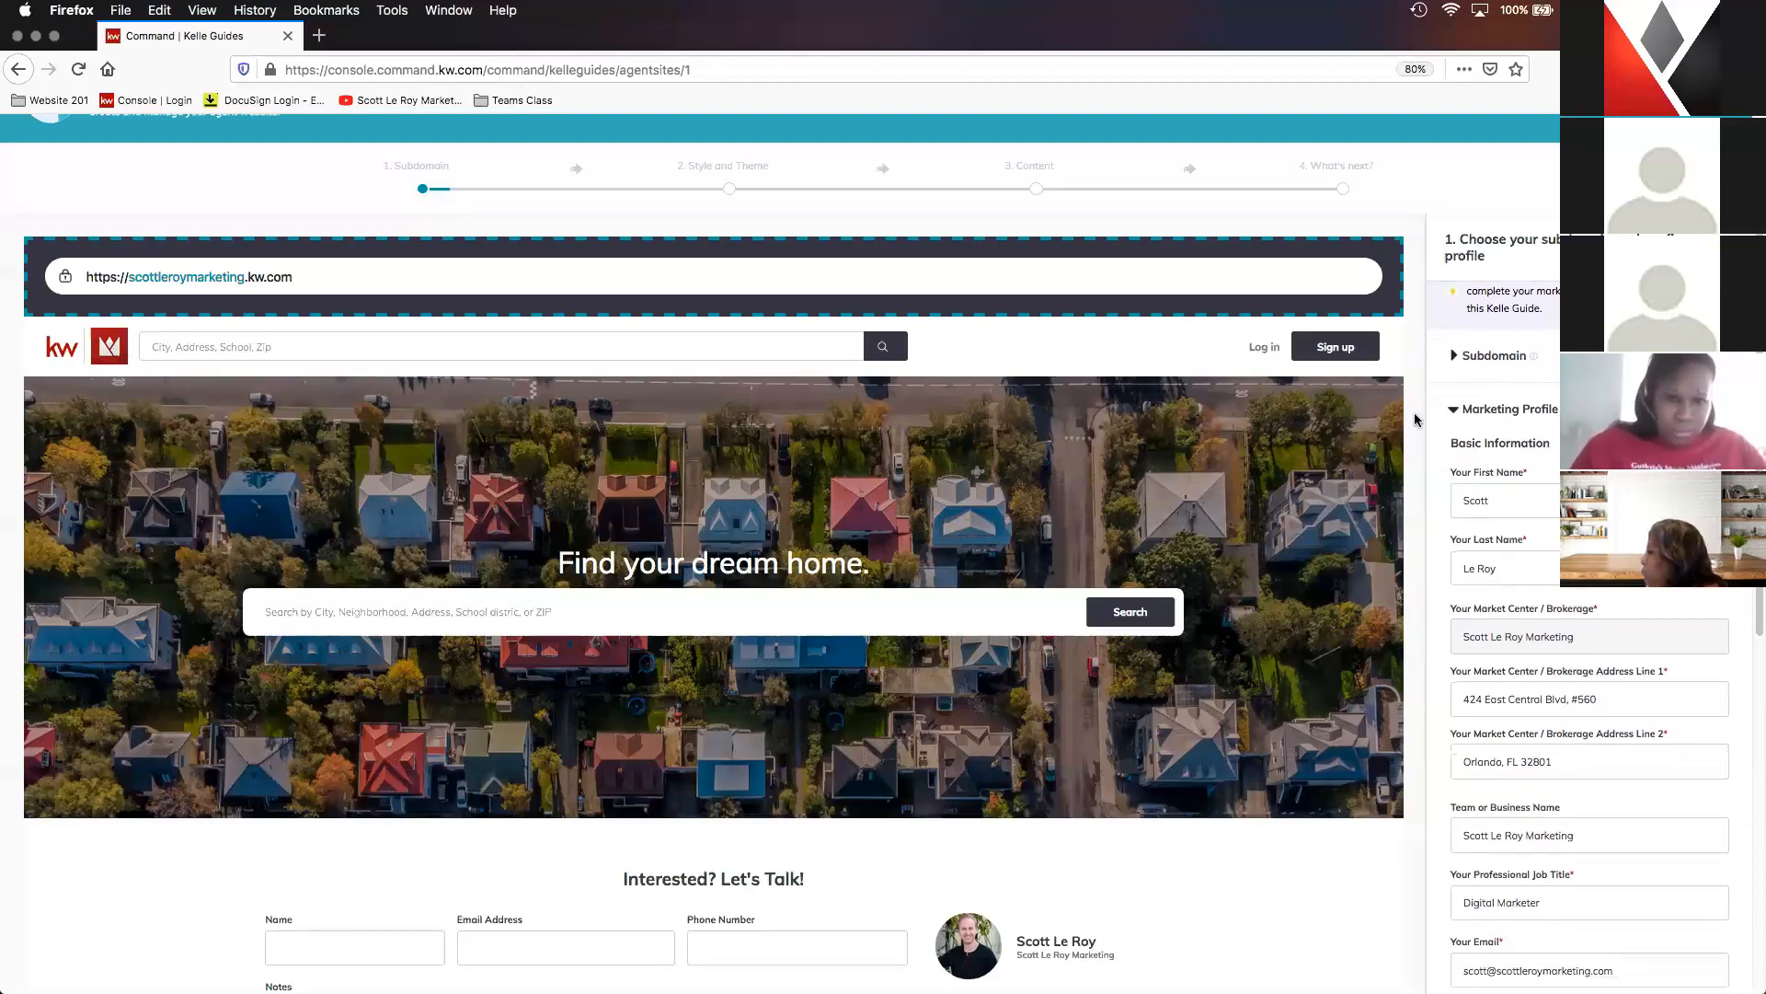
{"action": "scroll", "coordinate": [1541, 443], "scroll_direction": "down", "scroll_amount": 3}
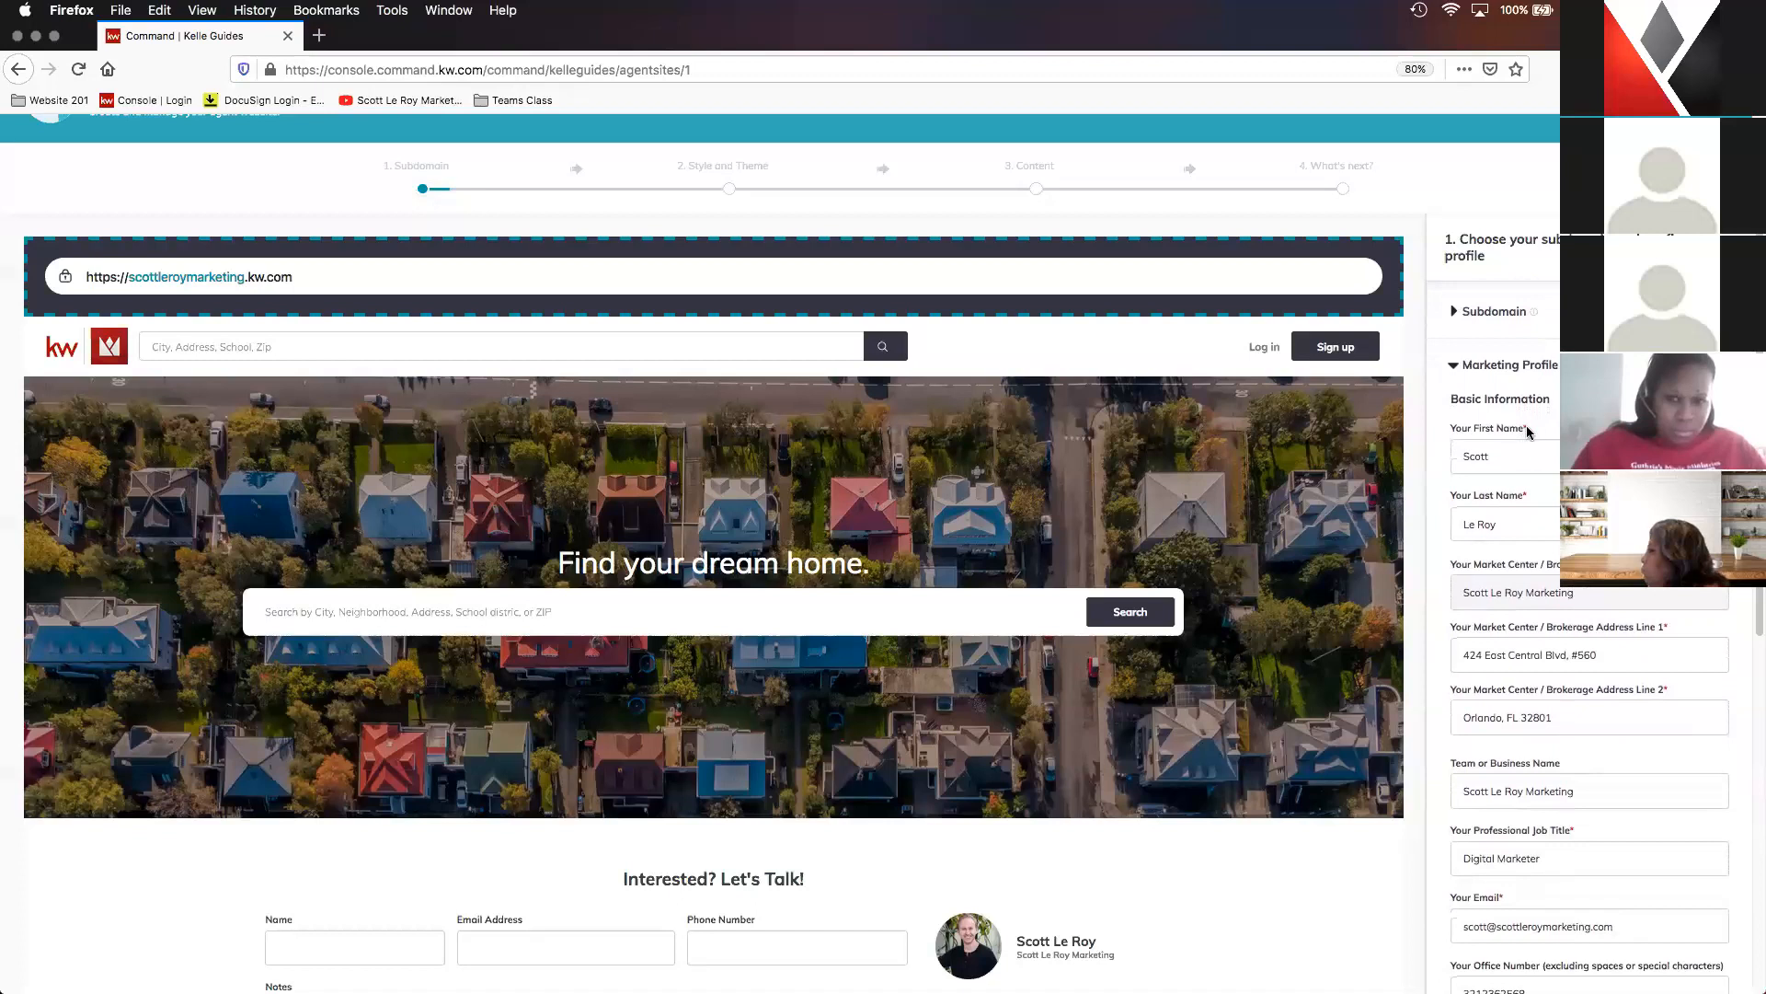
{"action": "scroll", "coordinate": [1546, 419], "scroll_direction": "down", "scroll_amount": 1}
{"action": "scroll", "coordinate": [1547, 419], "scroll_direction": "down", "scroll_amount": 1}
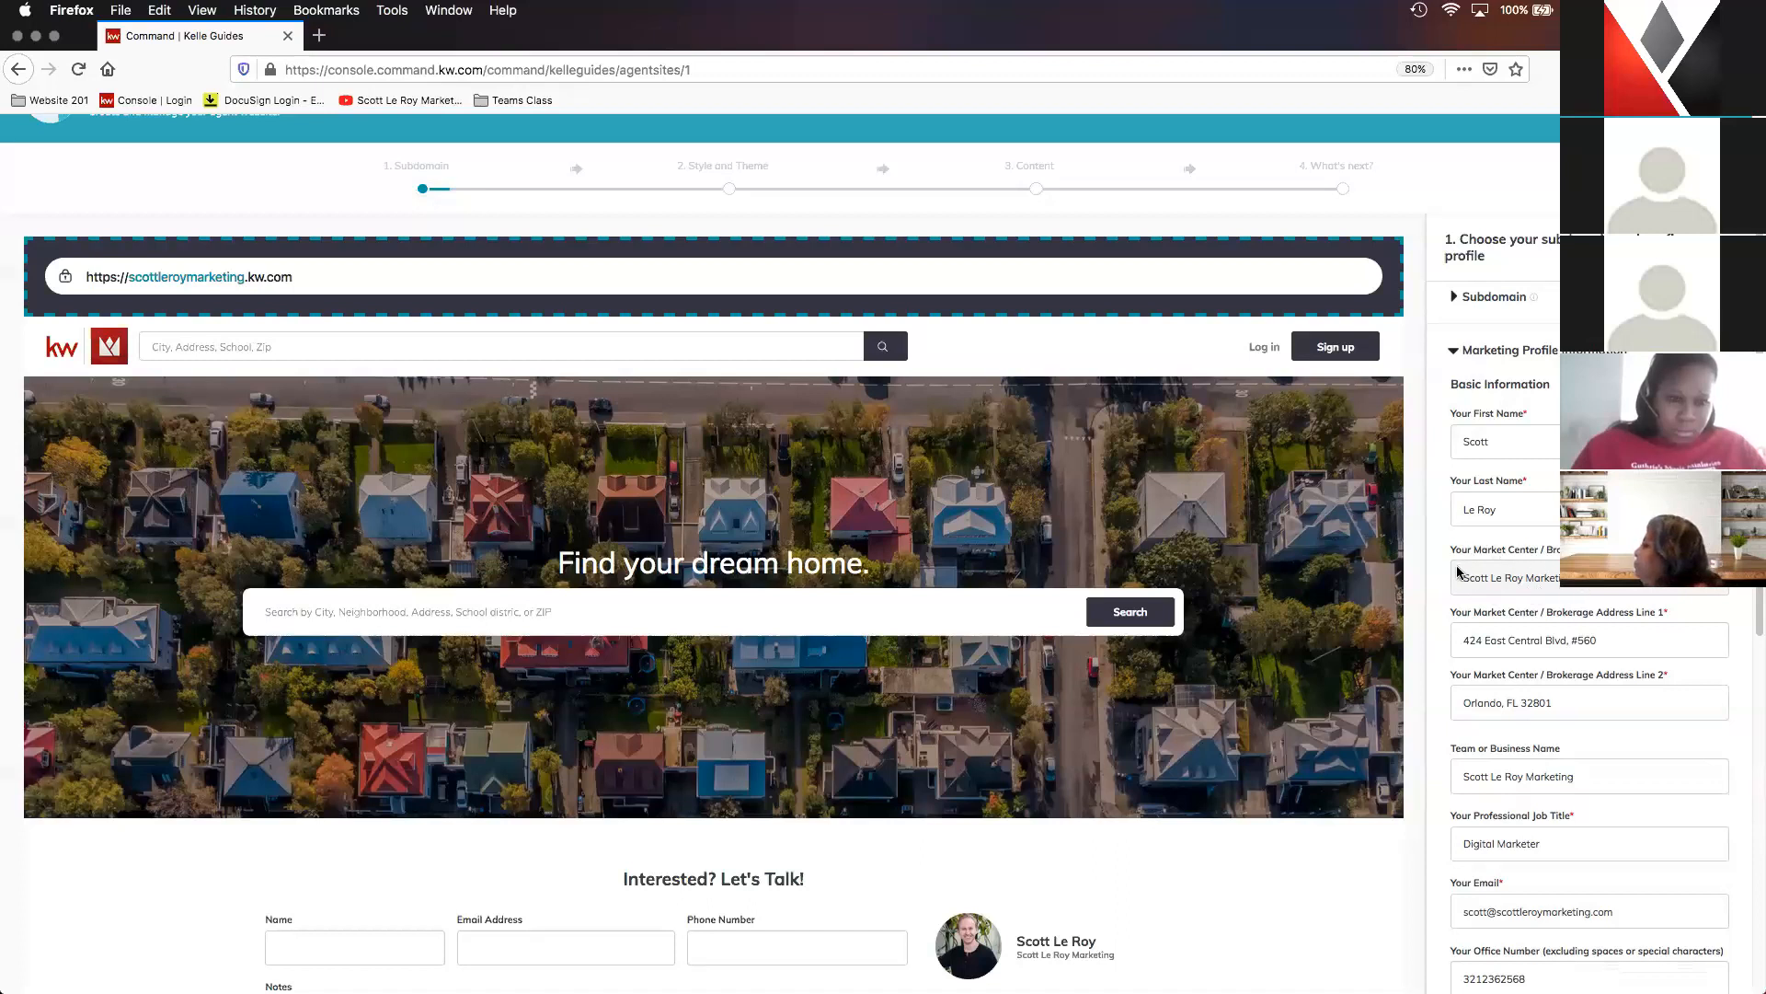
{"action": "scroll", "coordinate": [1559, 582], "scroll_direction": "down", "scroll_amount": 2}
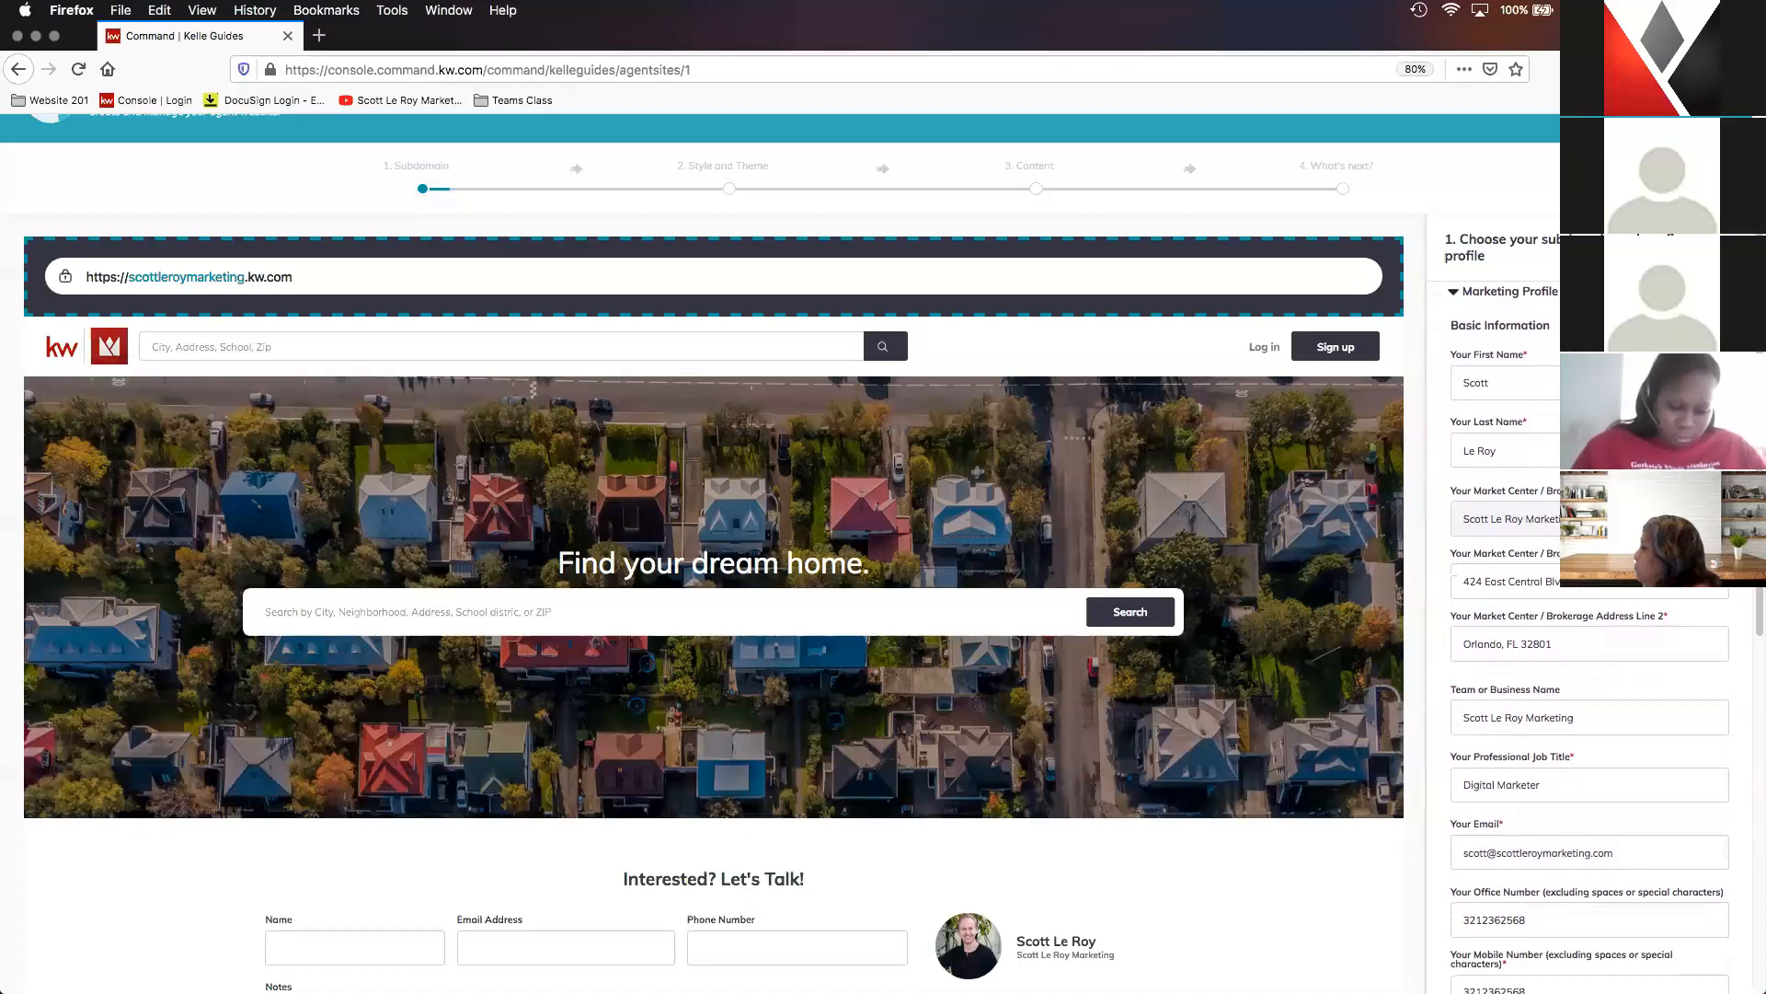
{"action": "scroll", "coordinate": [1467, 542], "scroll_direction": "down", "scroll_amount": 3}
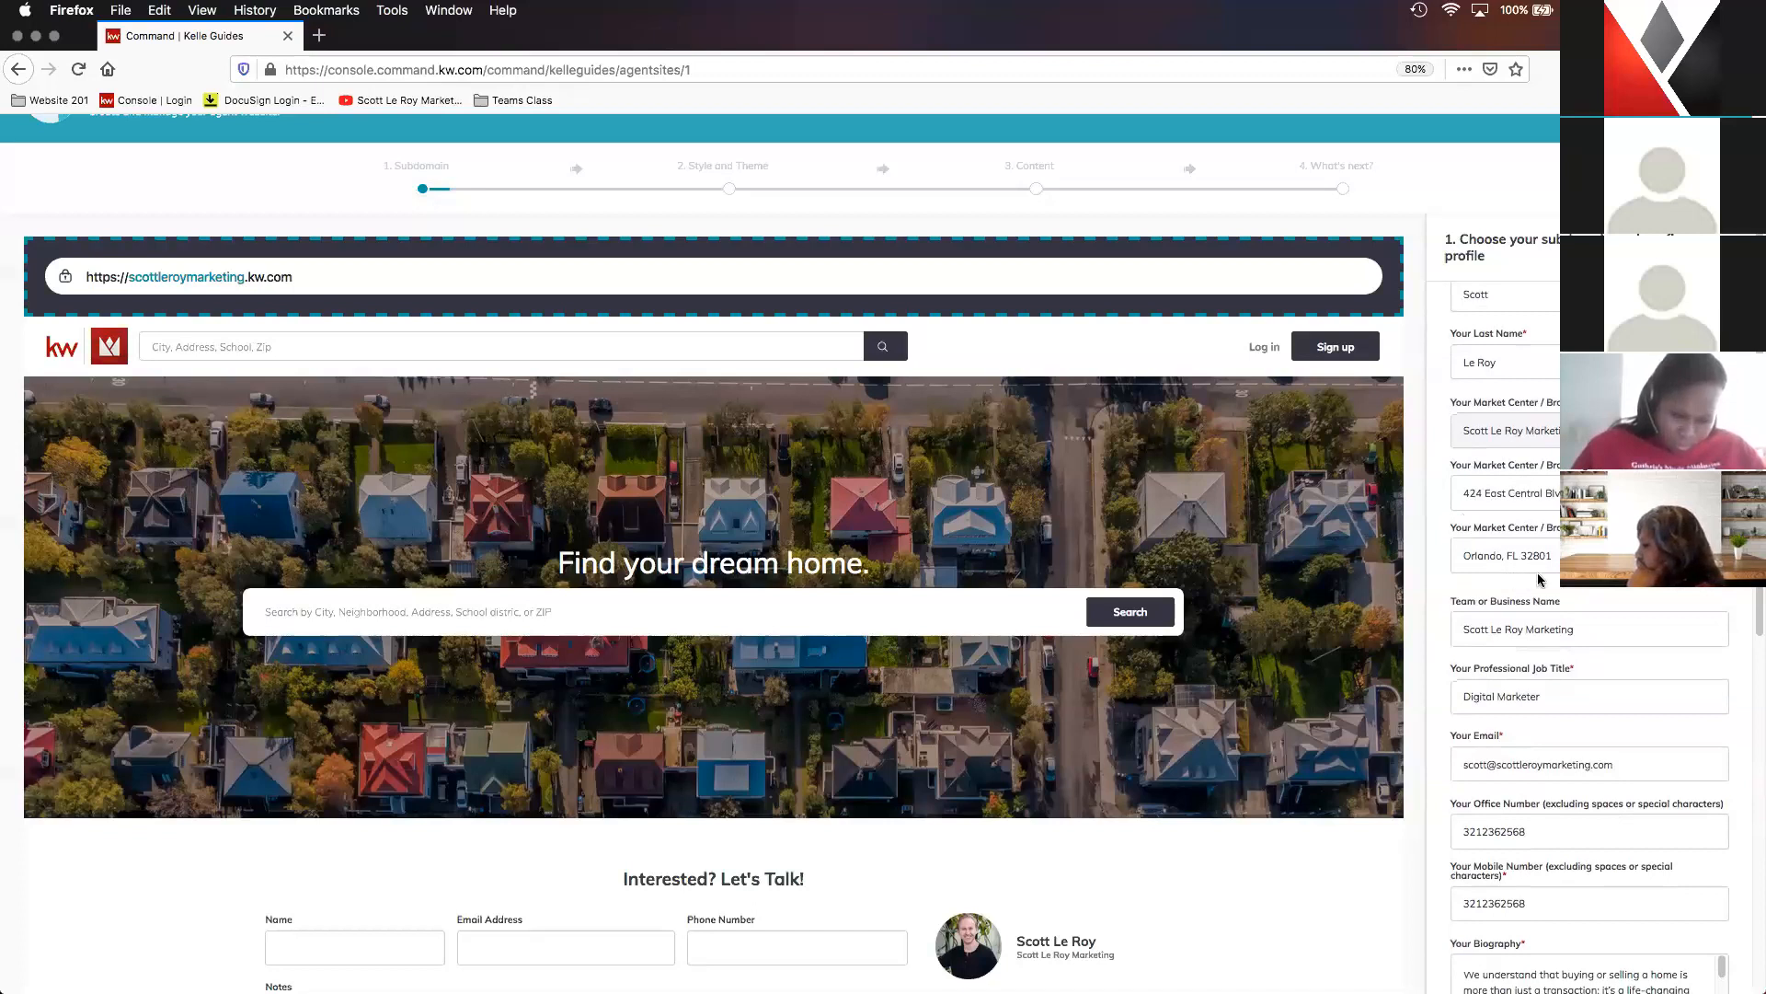
{"action": "scroll", "coordinate": [1539, 580], "scroll_direction": "down", "scroll_amount": 2}
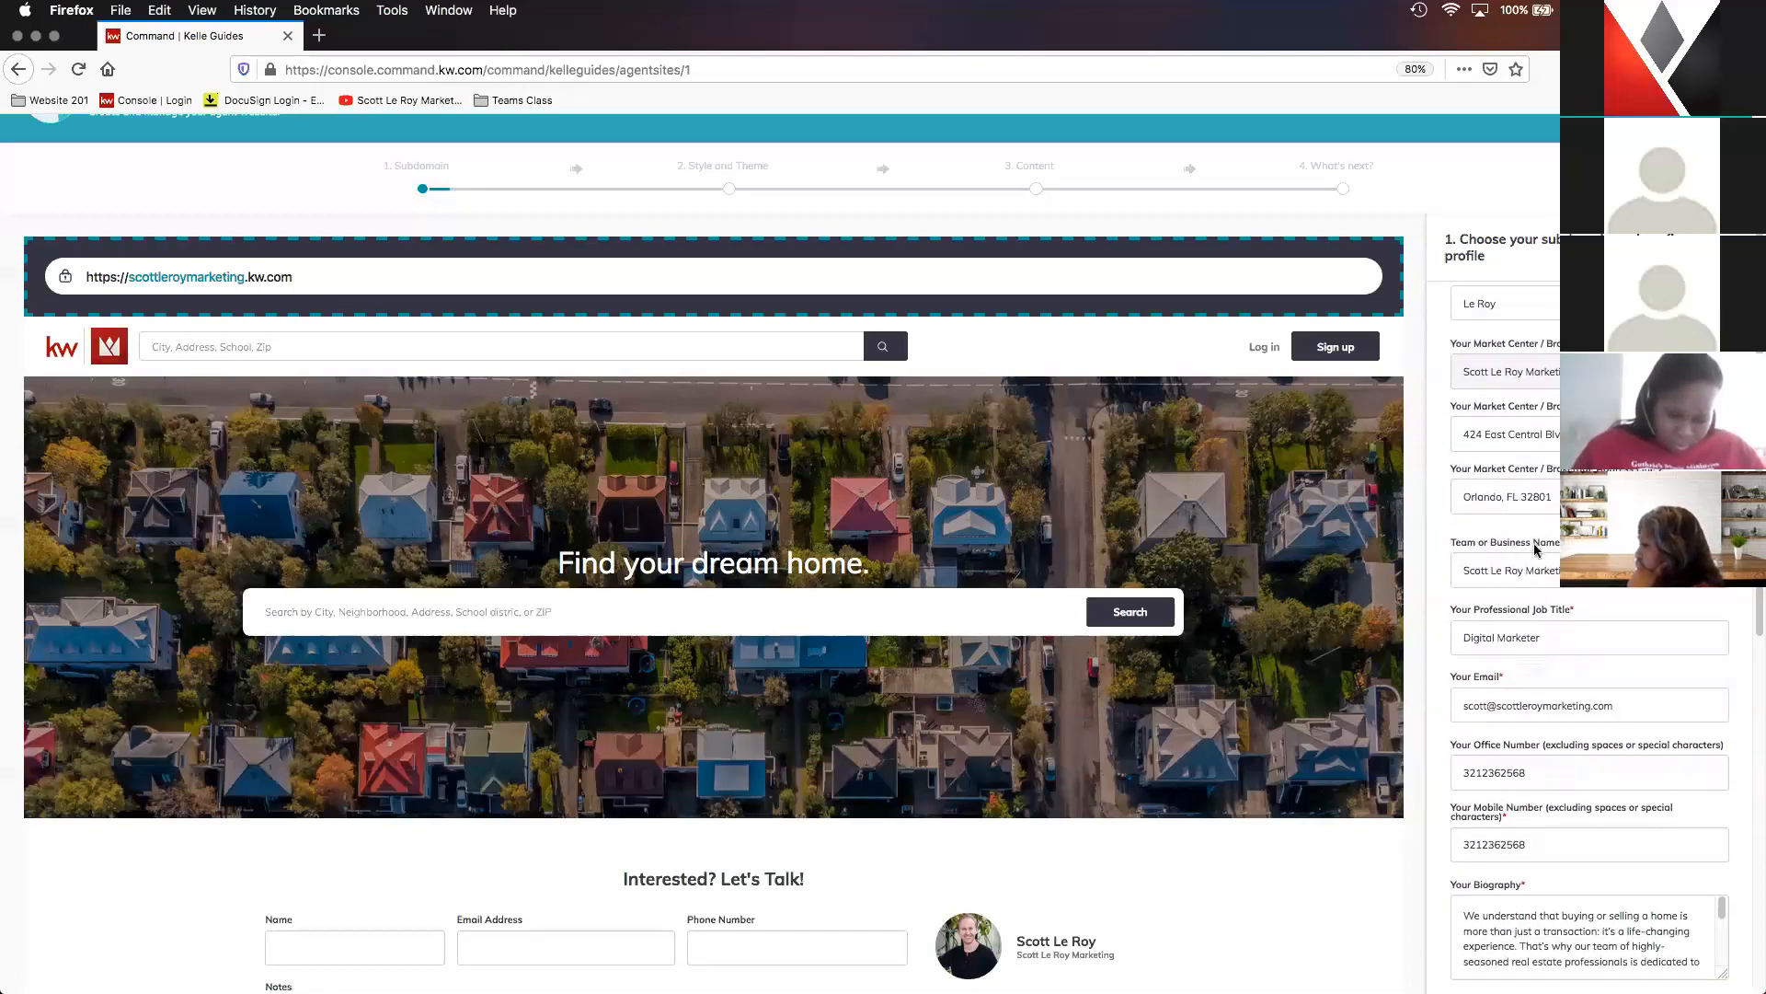
- Open the live agent site in a new browser tab and view its navigation menu of pages and social links
{"action": "left_click_drag", "start_coordinate": [312, 278], "coordinate": [83, 277]}
{"action": "right_click", "coordinate": [117, 273]}
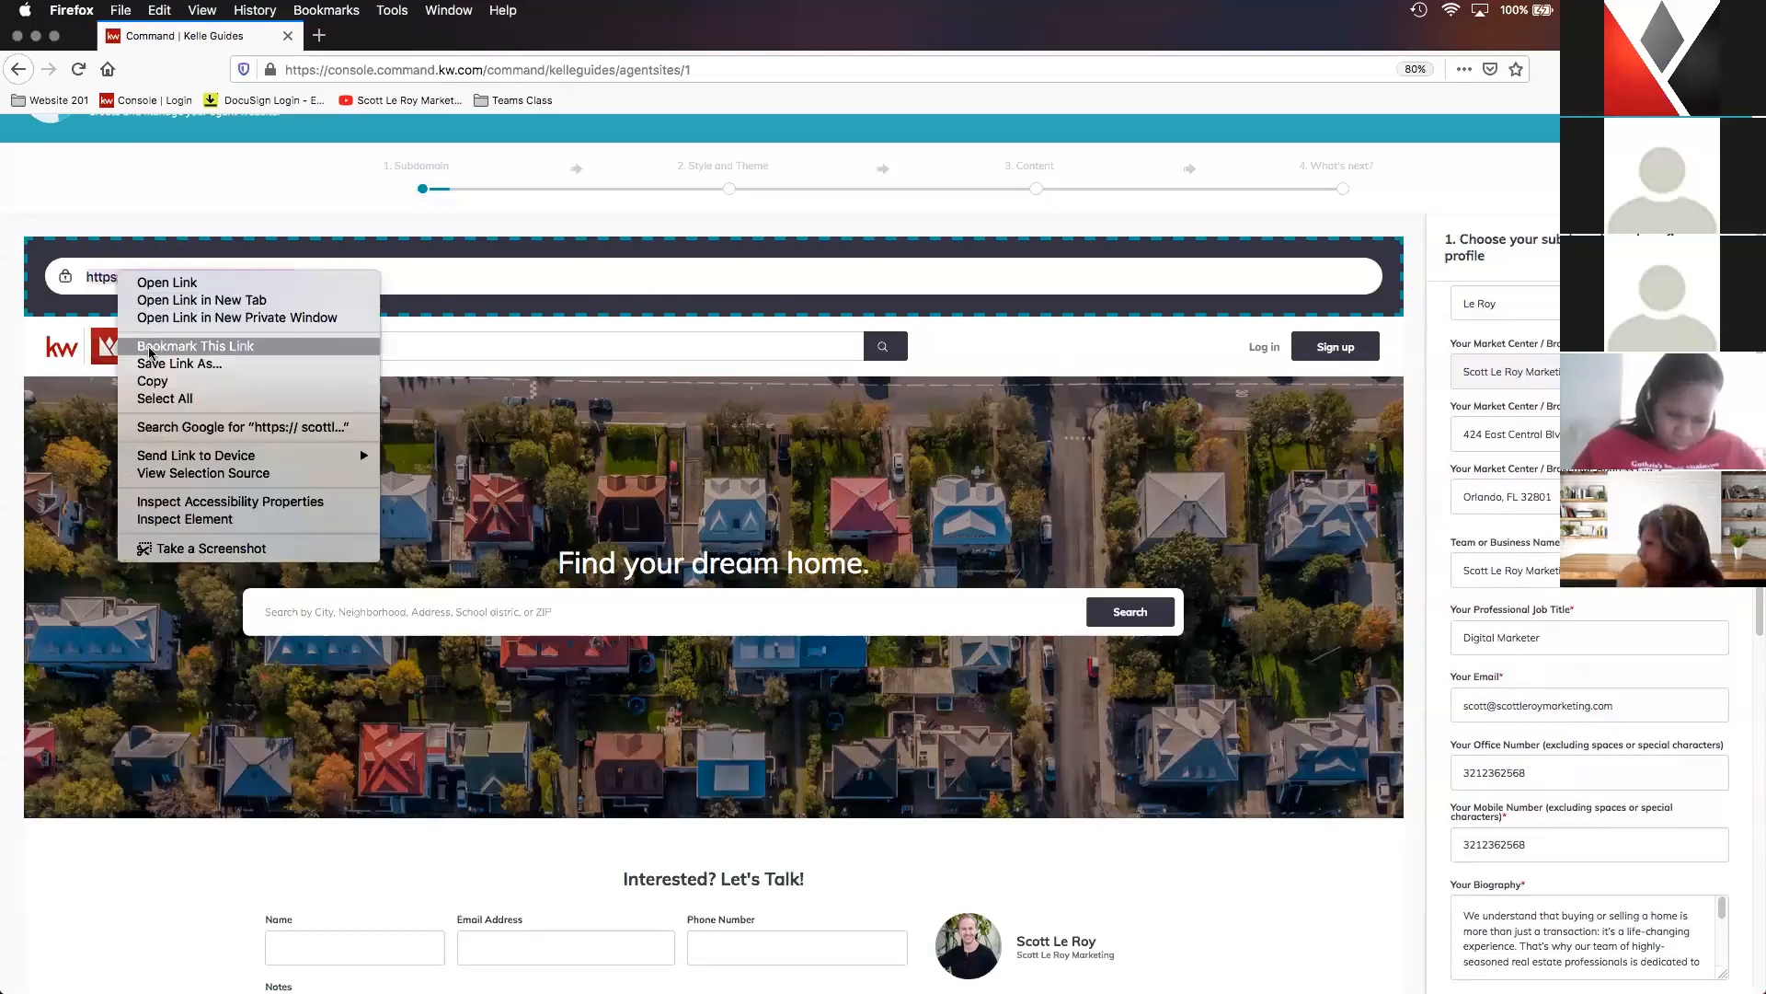
{"action": "left_click", "coordinate": [258, 303]}
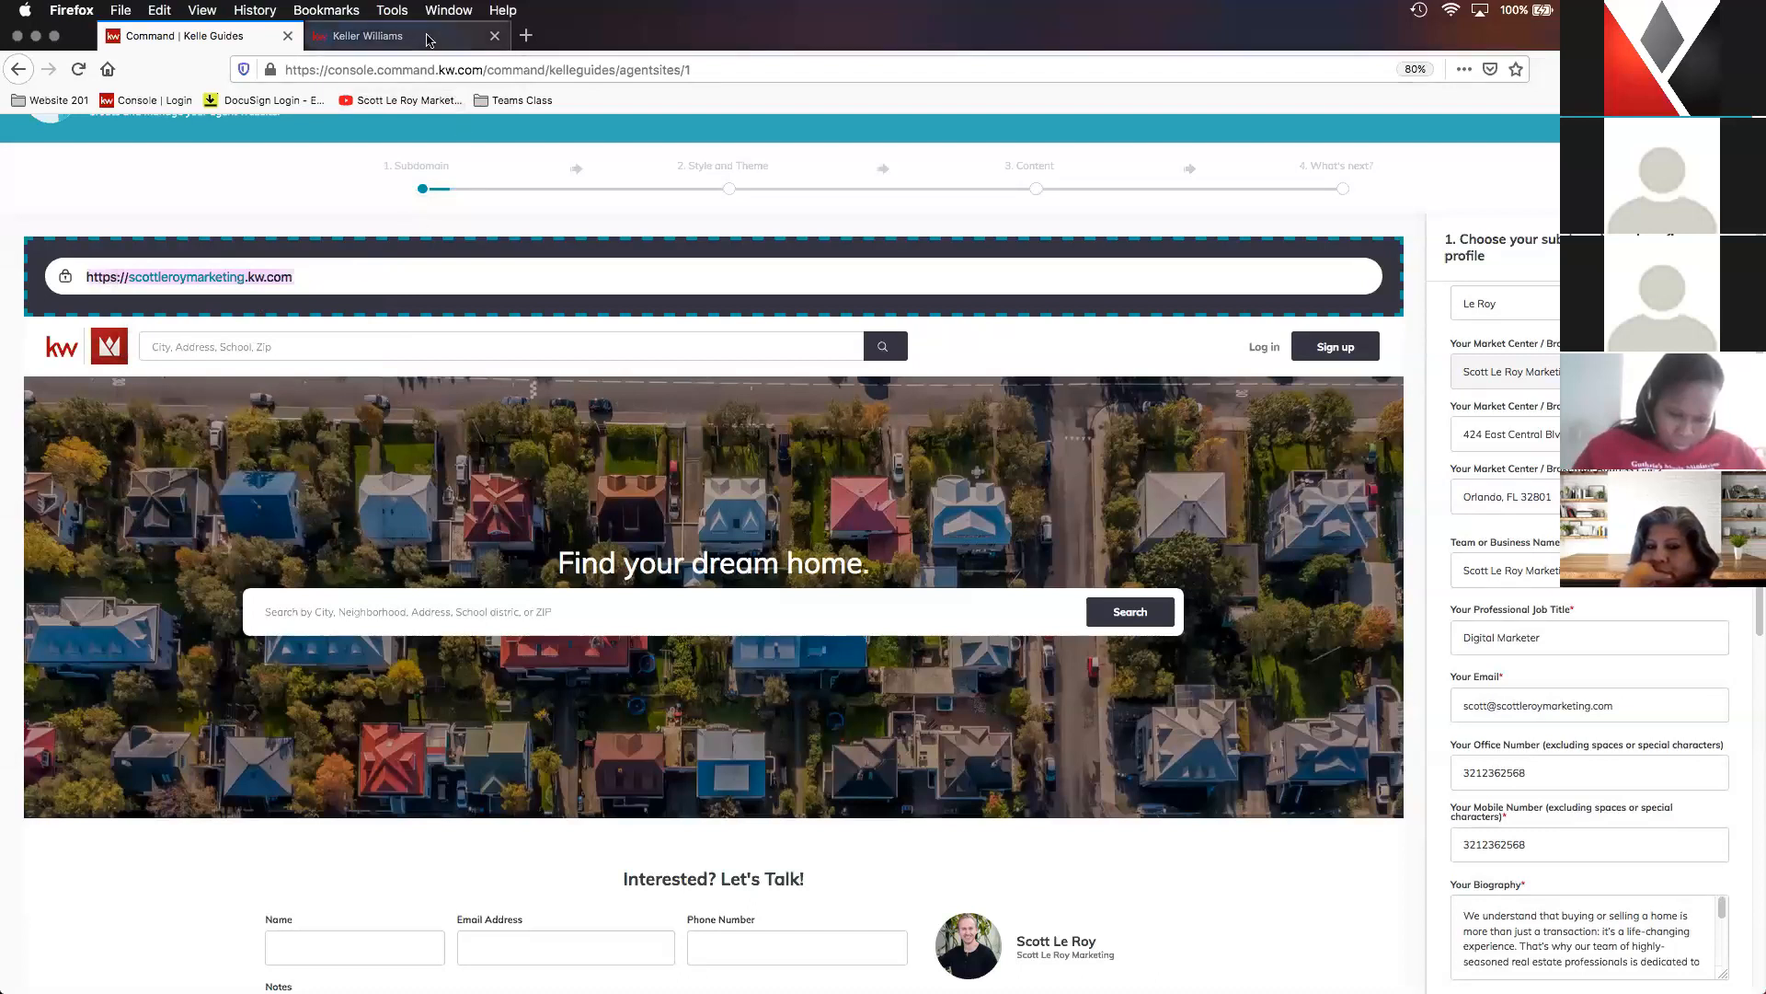
{"action": "left_click", "coordinate": [427, 40]}
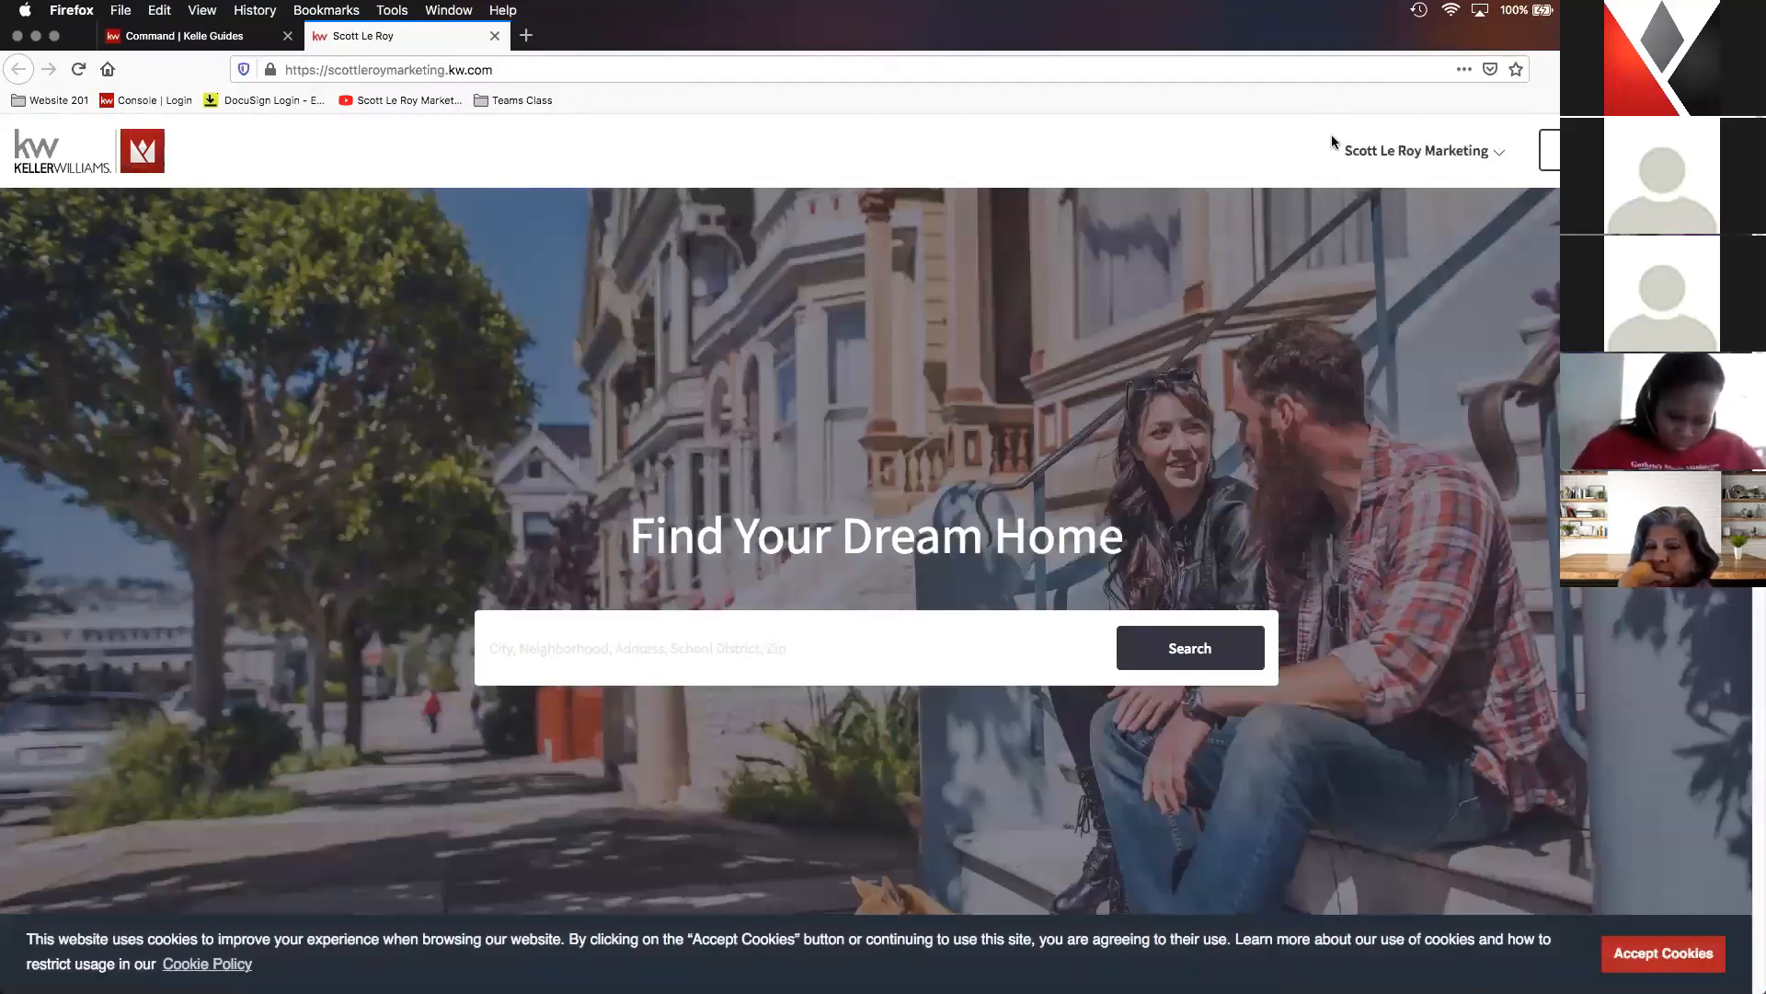
{"action": "left_click", "coordinate": [1423, 155]}
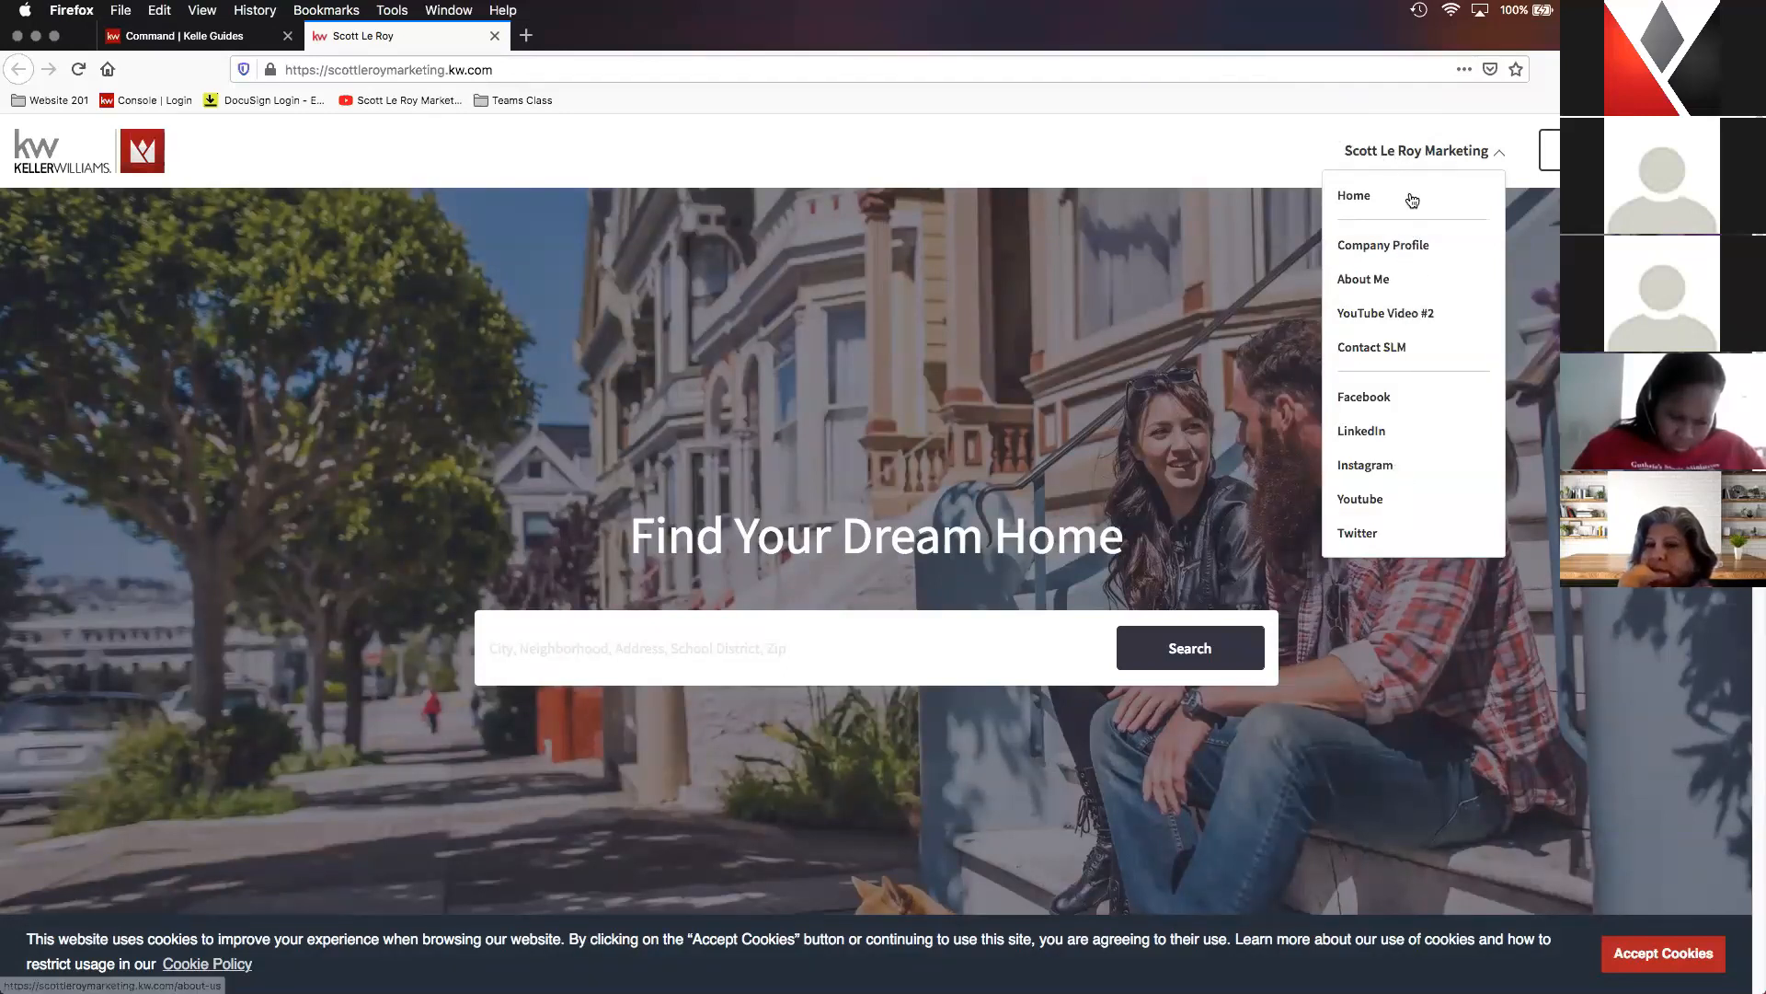
- Return to the Kelle Guide and review the team name, job title, contact fields and full biography in the marketing profile
{"action": "key", "text": "ctrl+shift+Tab"}
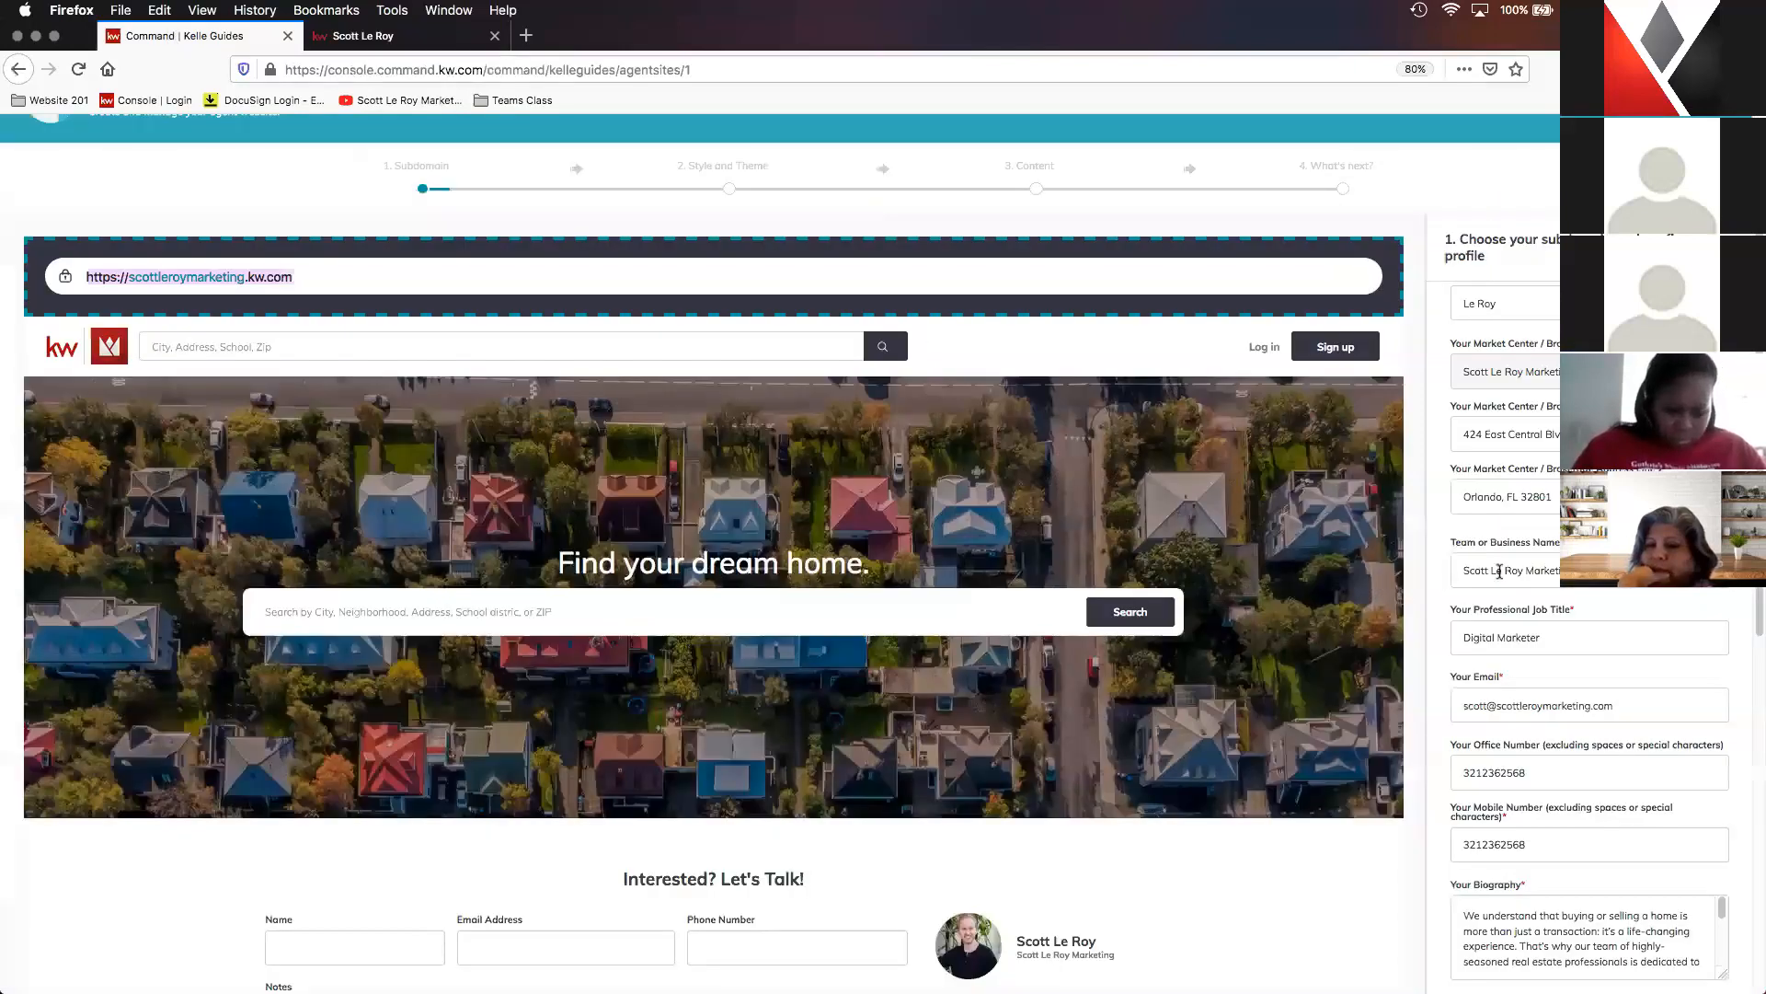
{"action": "left_click", "coordinate": [1518, 571]}
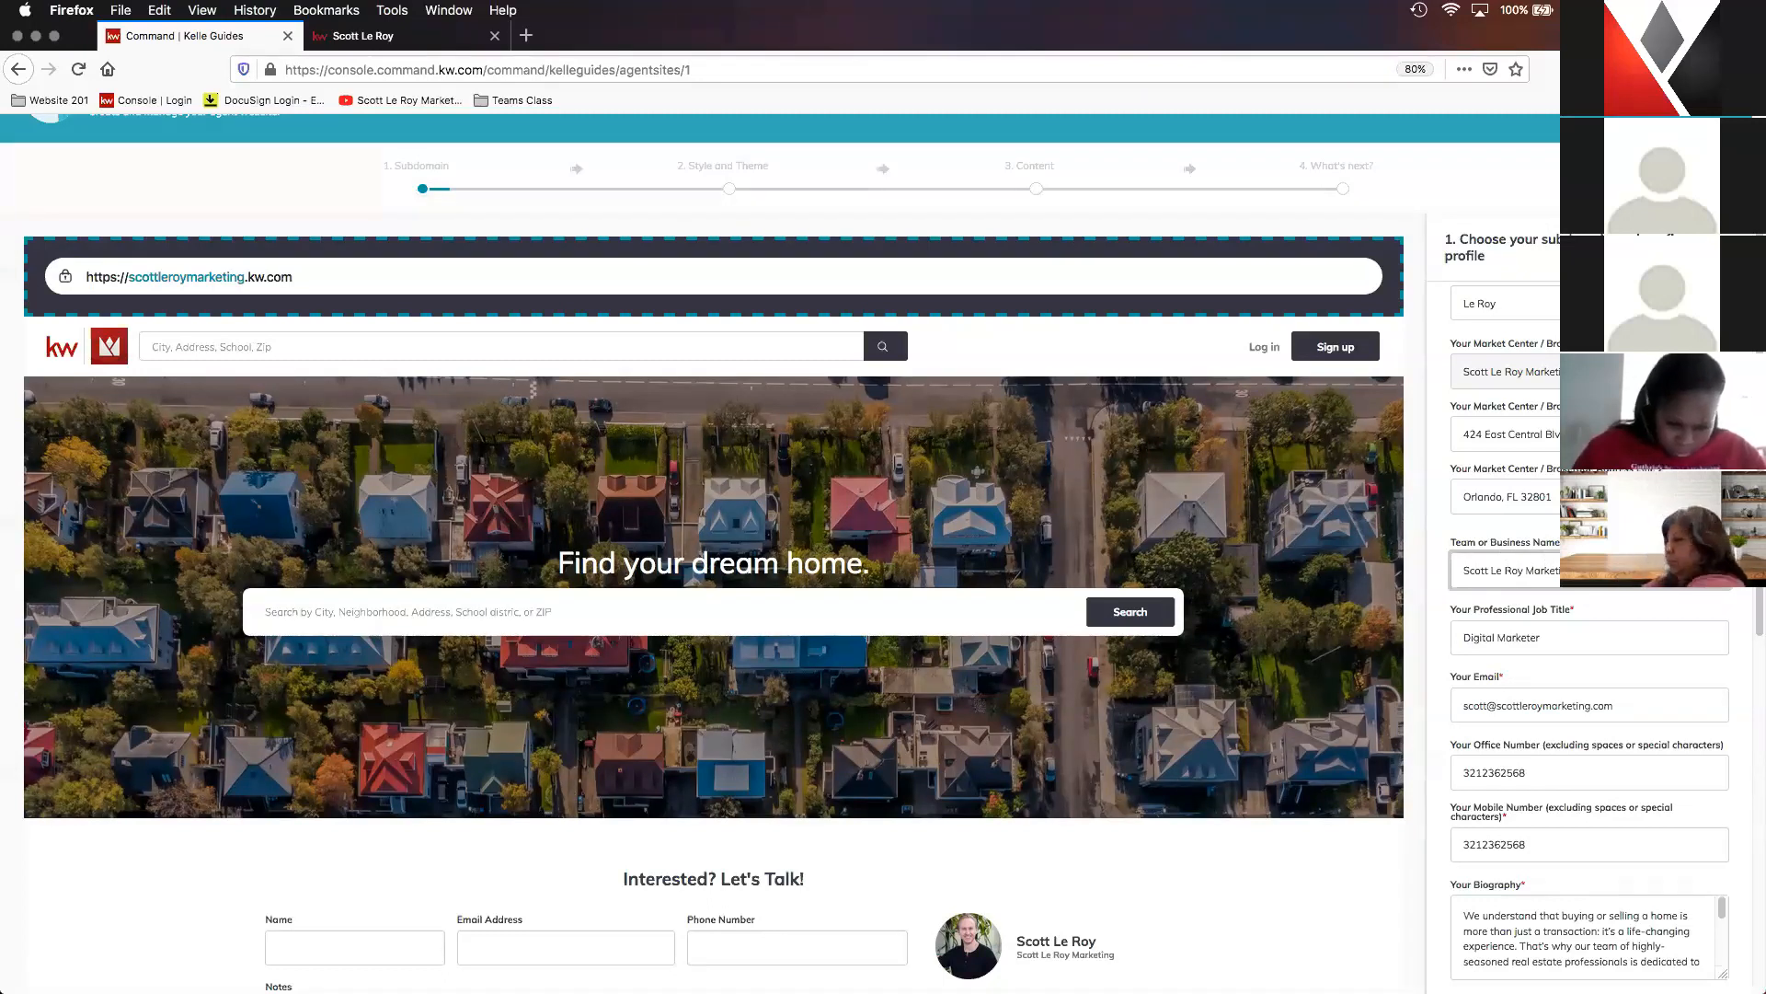
{"action": "scroll", "coordinate": [1590, 644], "scroll_direction": "down", "scroll_amount": 3}
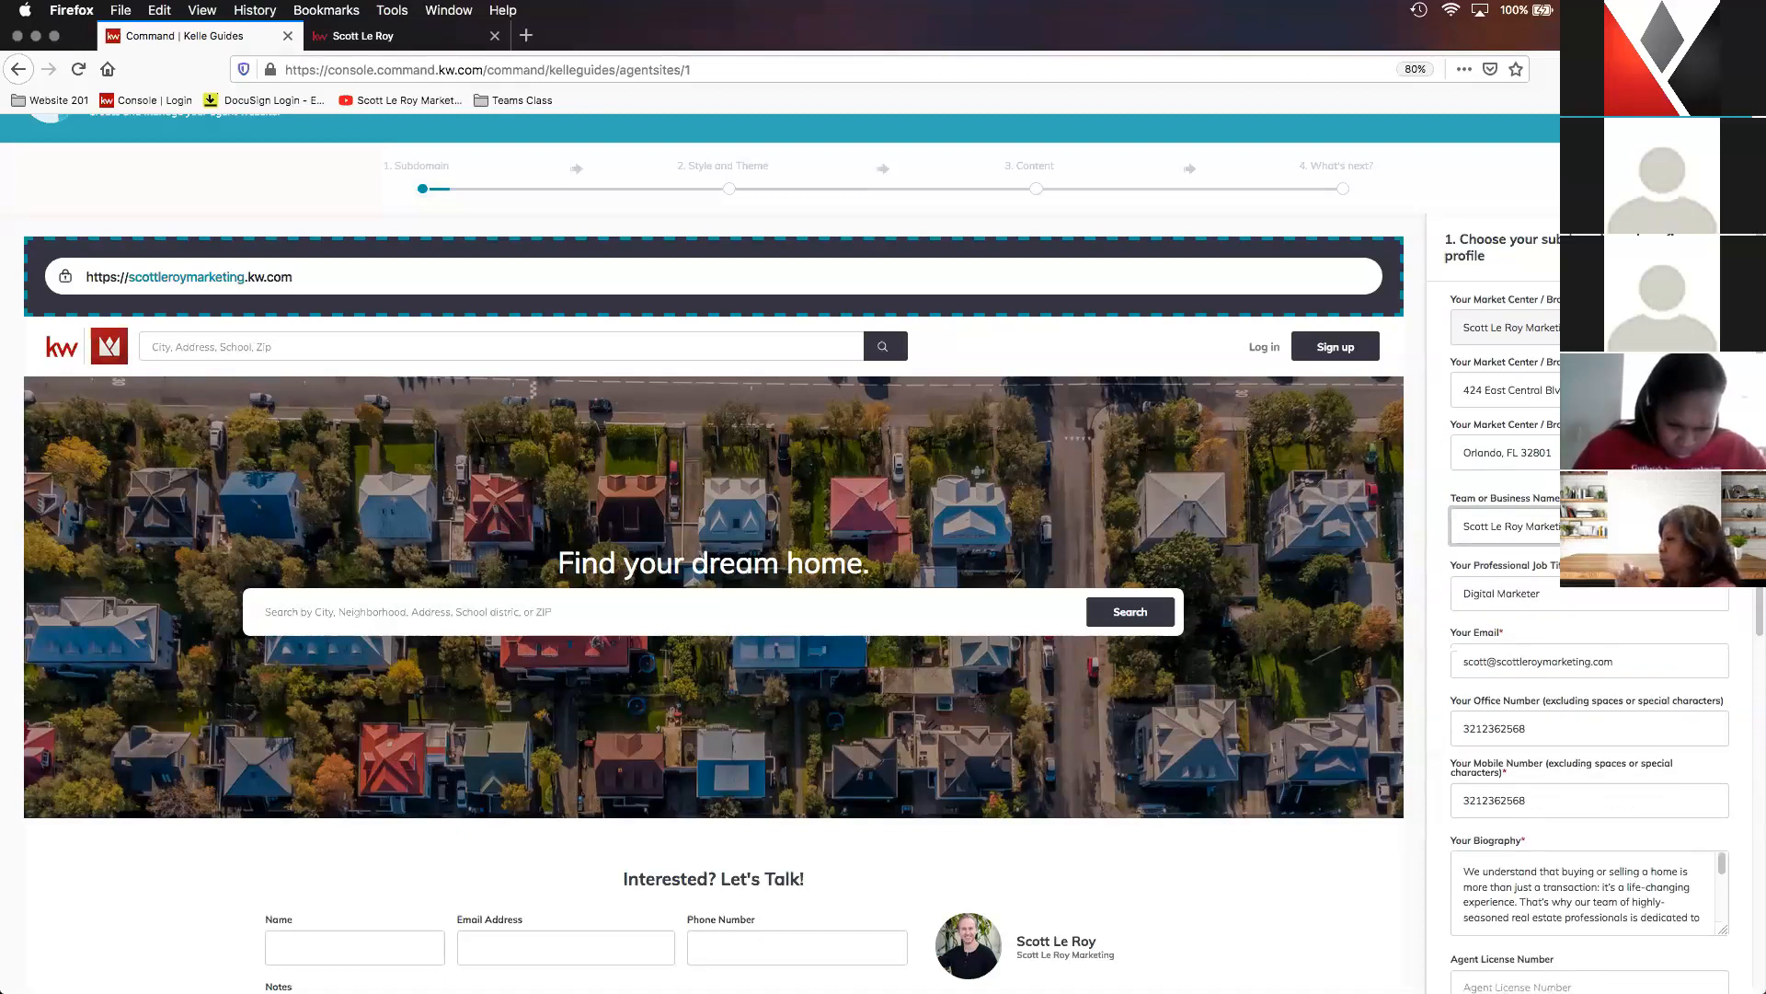
{"action": "scroll", "coordinate": [1542, 546], "scroll_direction": "down", "scroll_amount": 1}
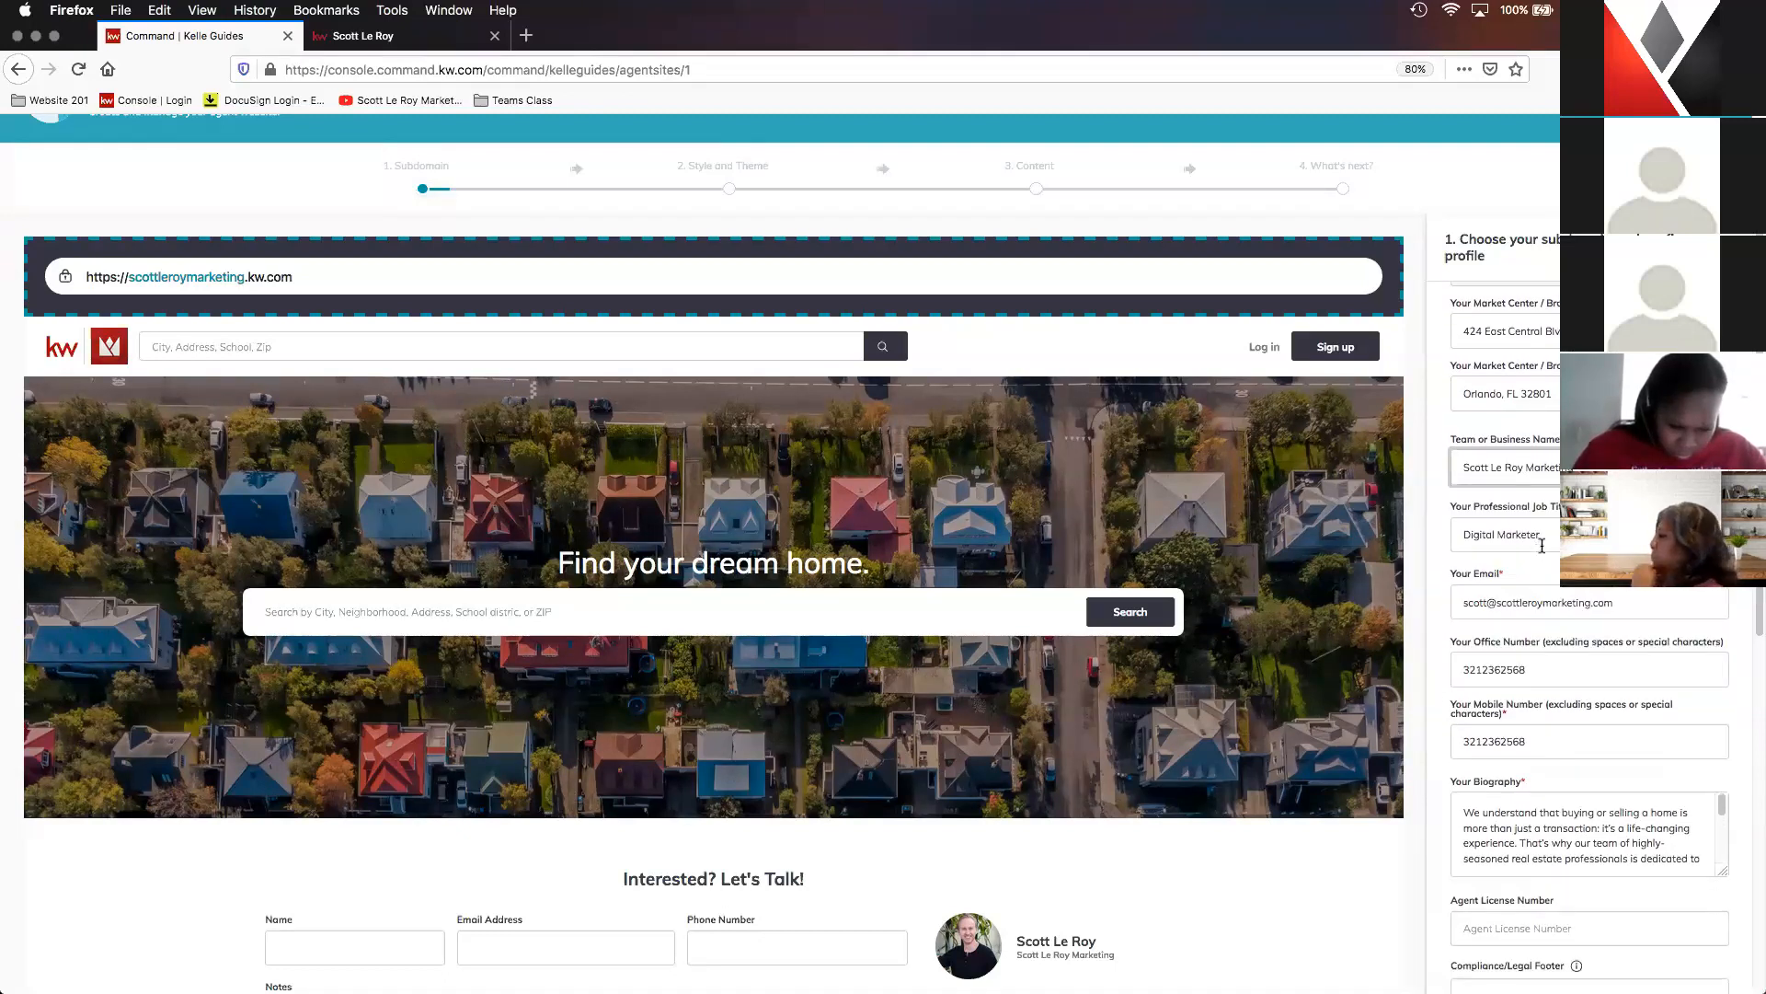
{"action": "scroll", "coordinate": [1558, 558], "scroll_direction": "down", "scroll_amount": 1}
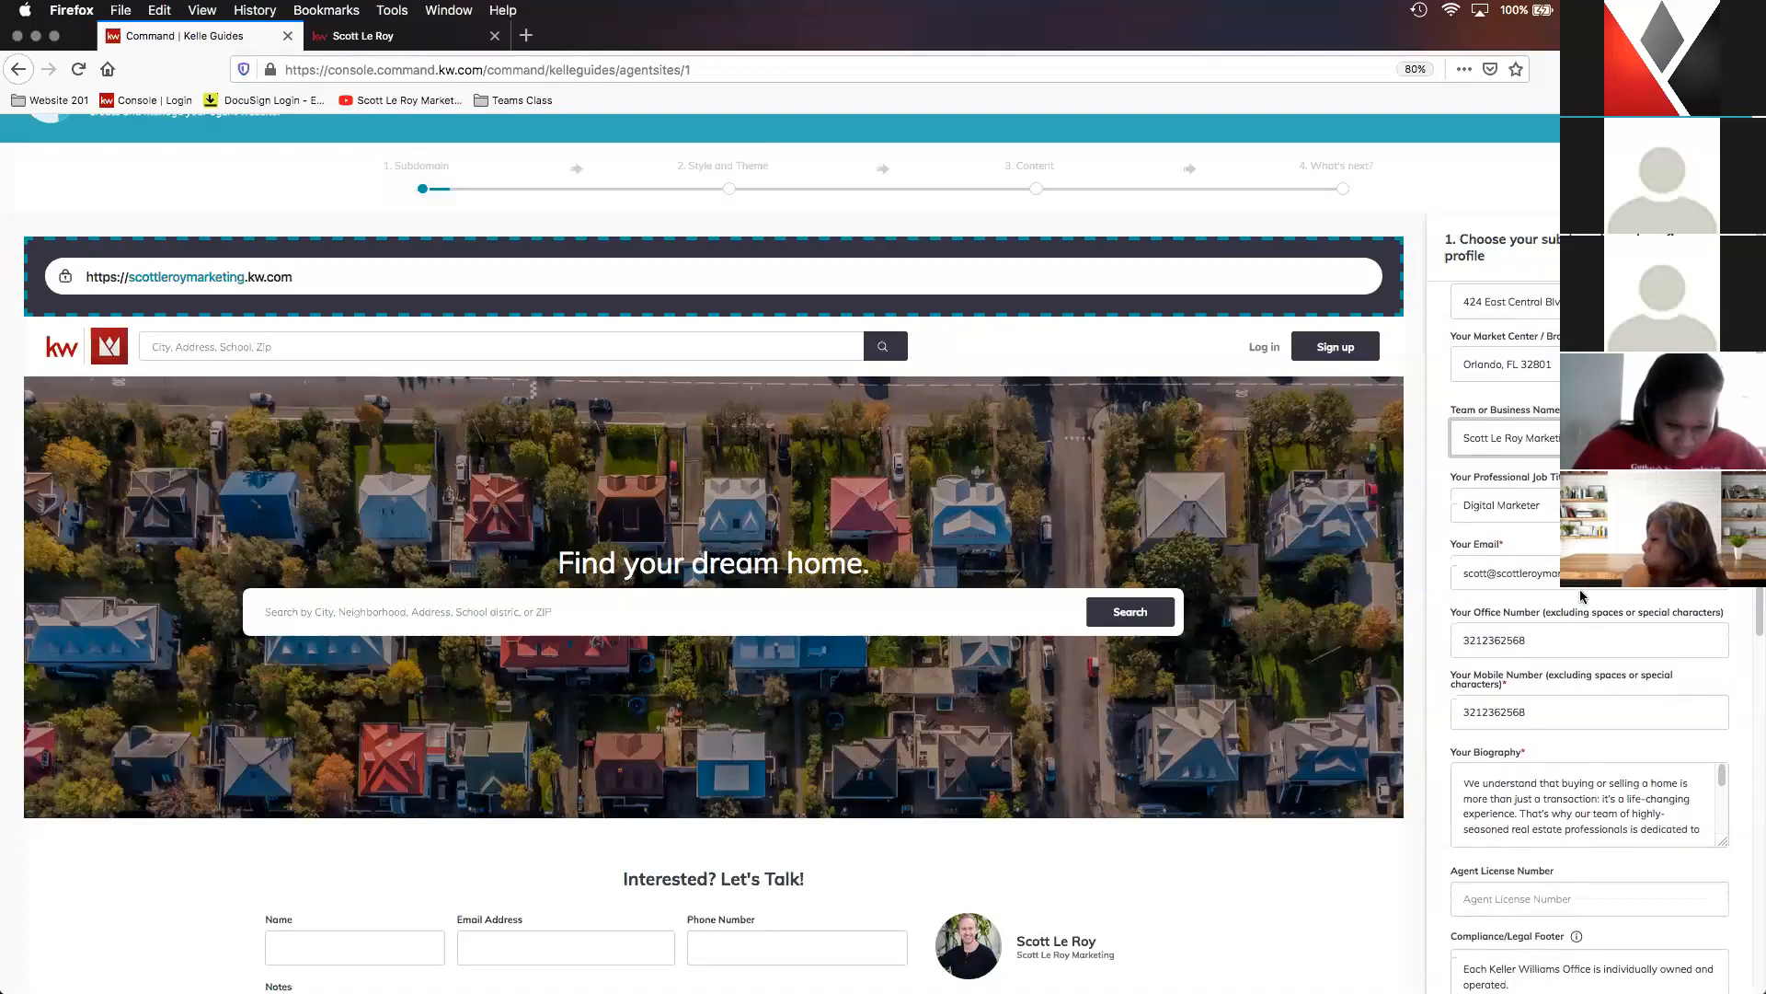
{"action": "scroll", "coordinate": [1553, 590], "scroll_direction": "down", "scroll_amount": 2}
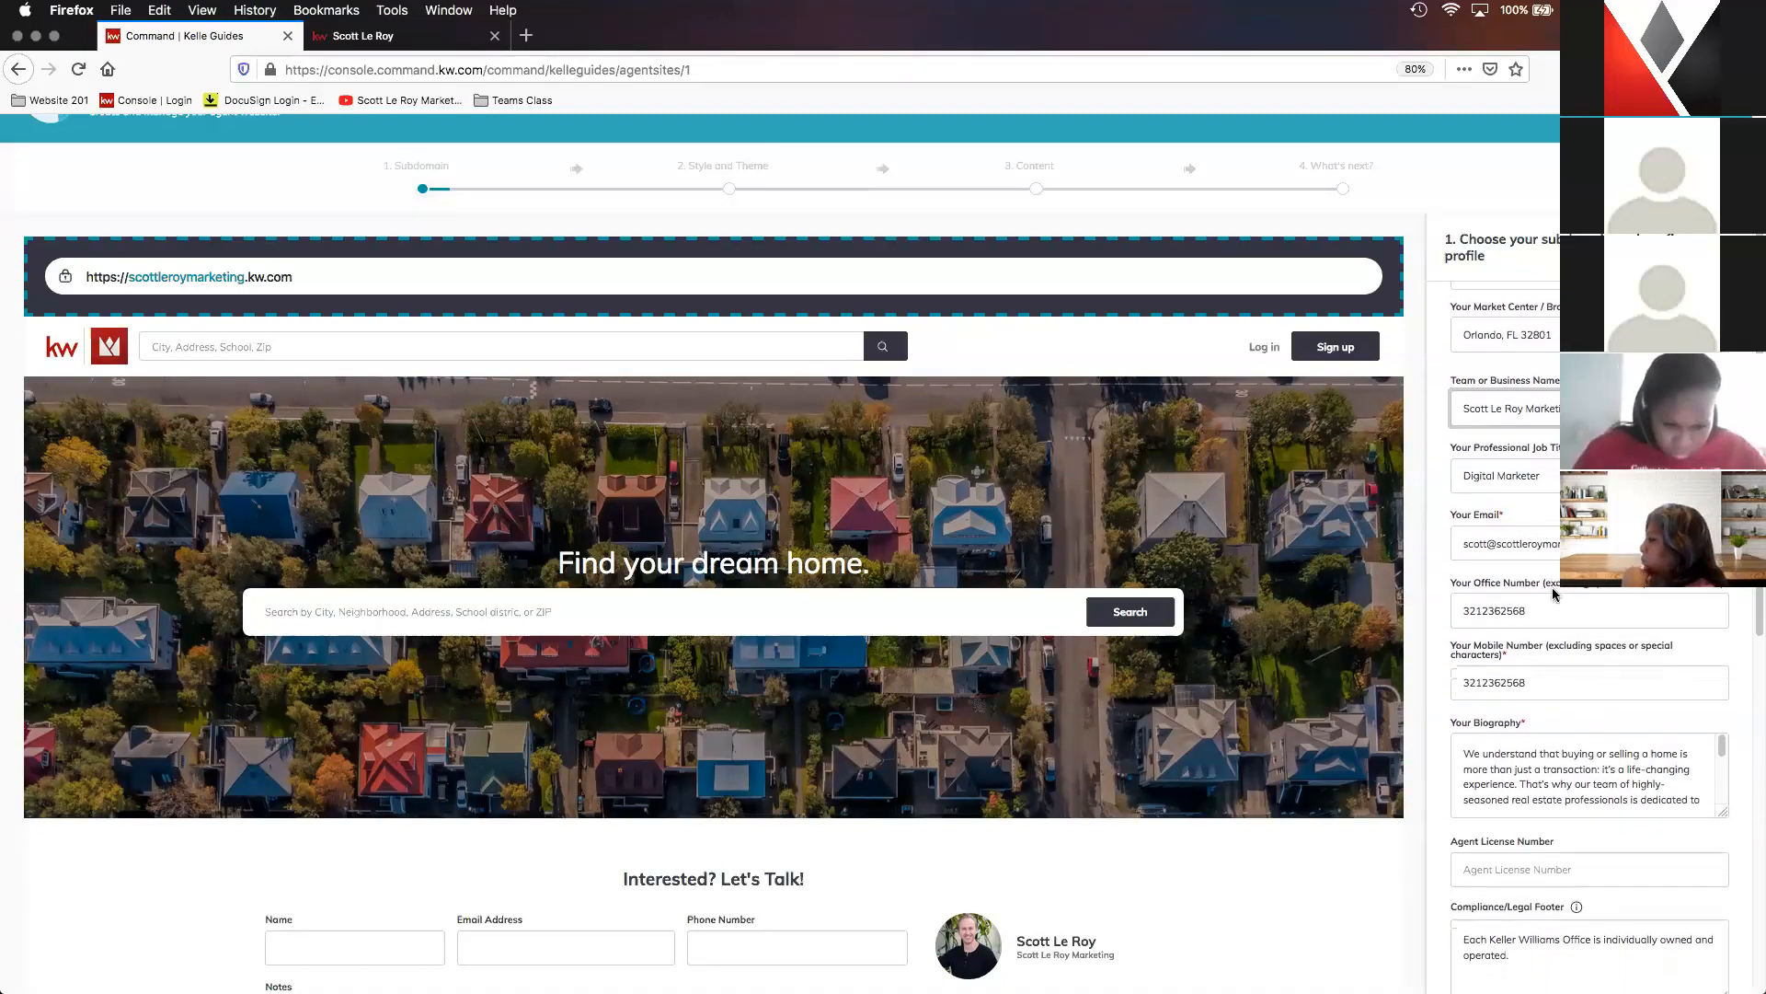
{"action": "scroll", "coordinate": [1553, 590], "scroll_direction": "down", "scroll_amount": 2}
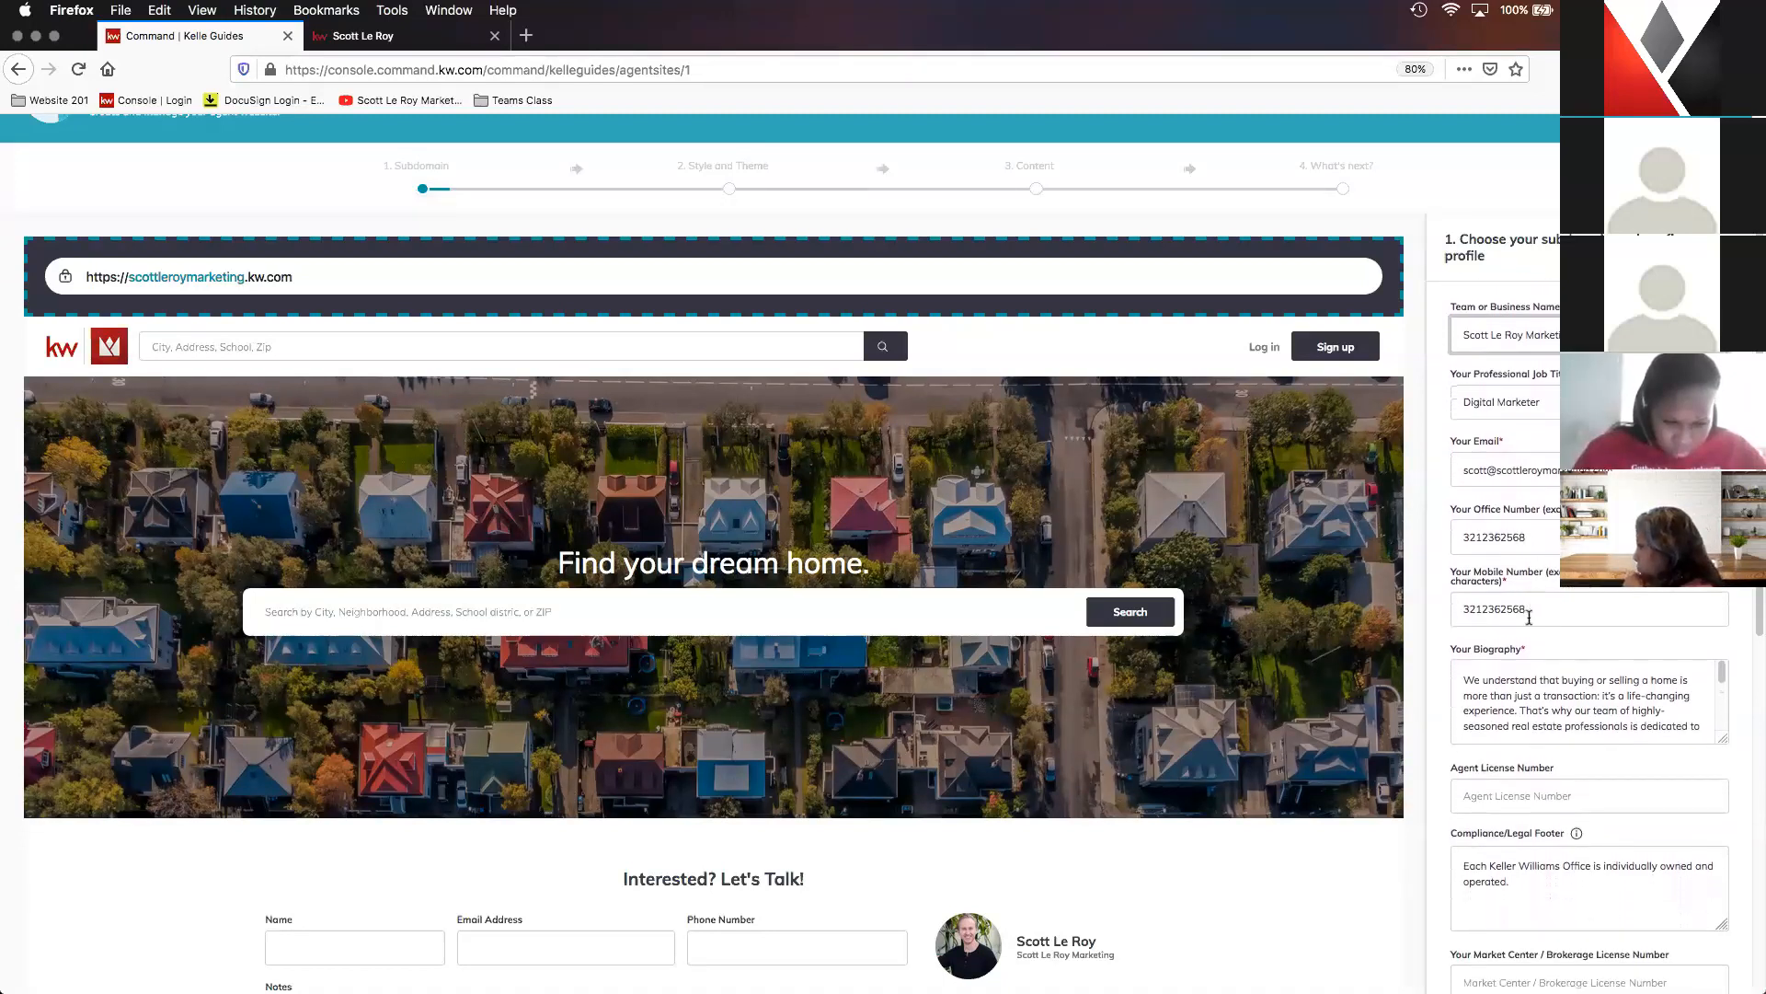
{"action": "scroll", "coordinate": [1532, 598], "scroll_direction": "down", "scroll_amount": 2}
{"action": "left_click", "coordinate": [1543, 620]}
{"action": "scroll", "coordinate": [1544, 620], "scroll_direction": "down", "scroll_amount": 5}
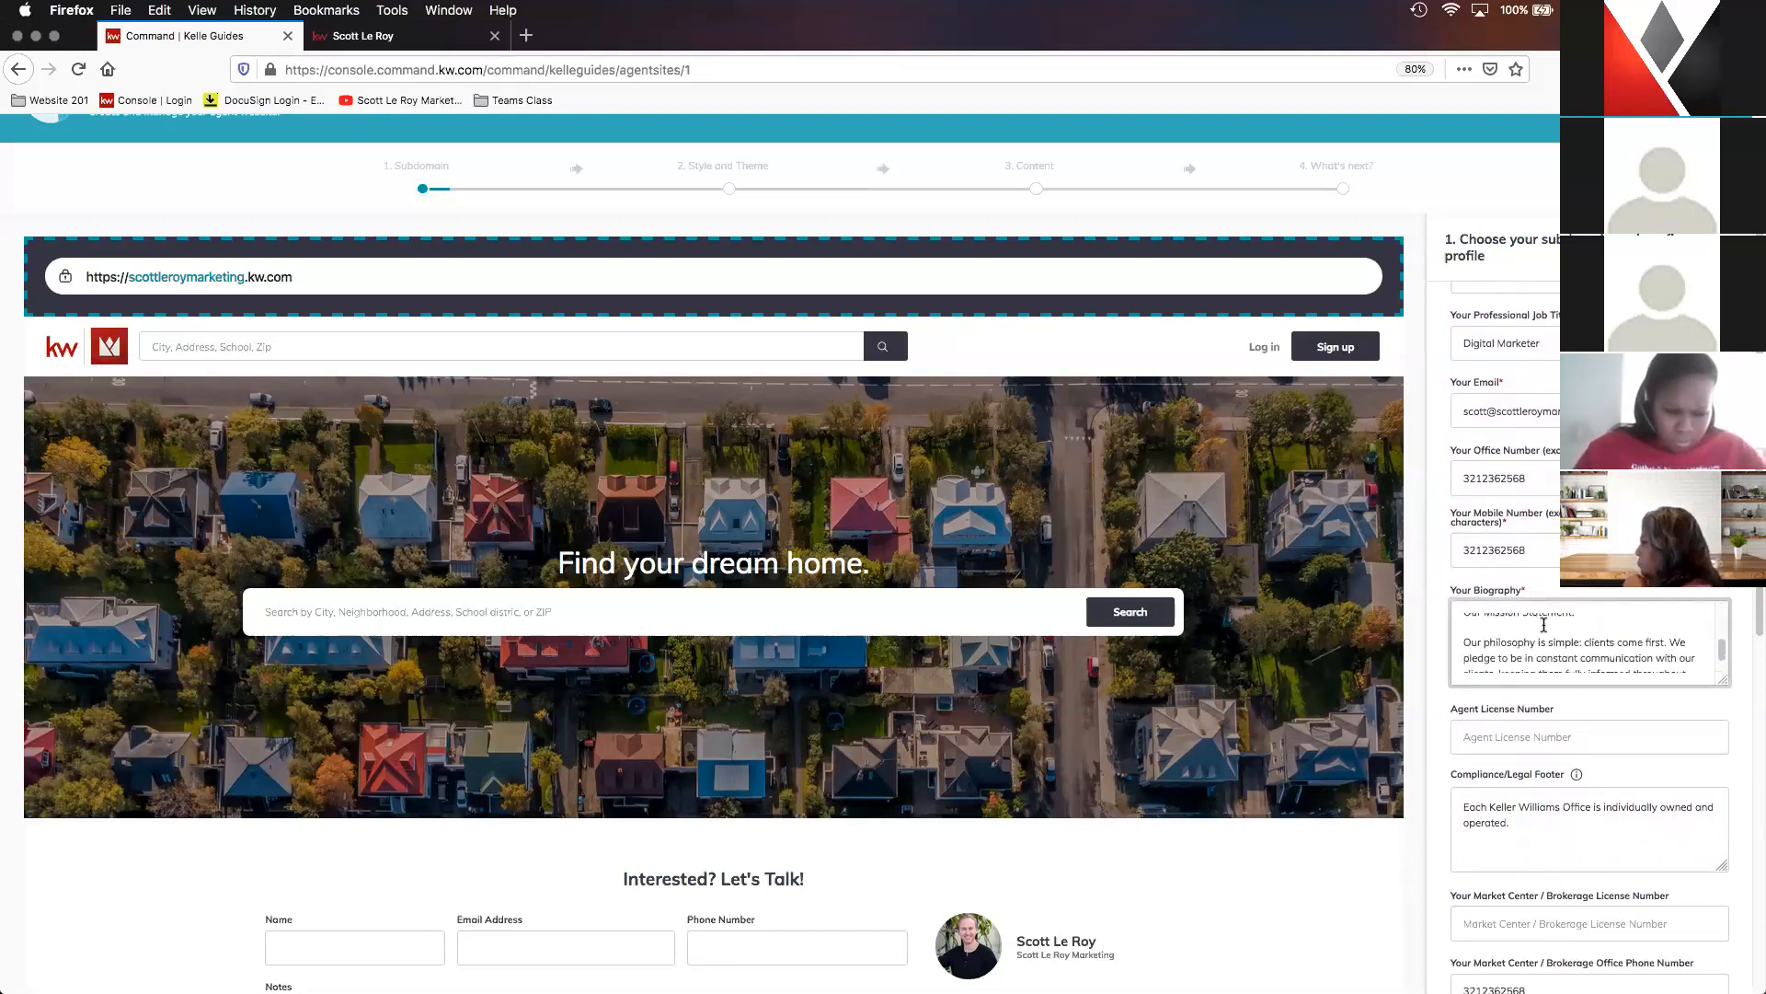
{"action": "scroll", "coordinate": [1543, 628], "scroll_direction": "down", "scroll_amount": 4}
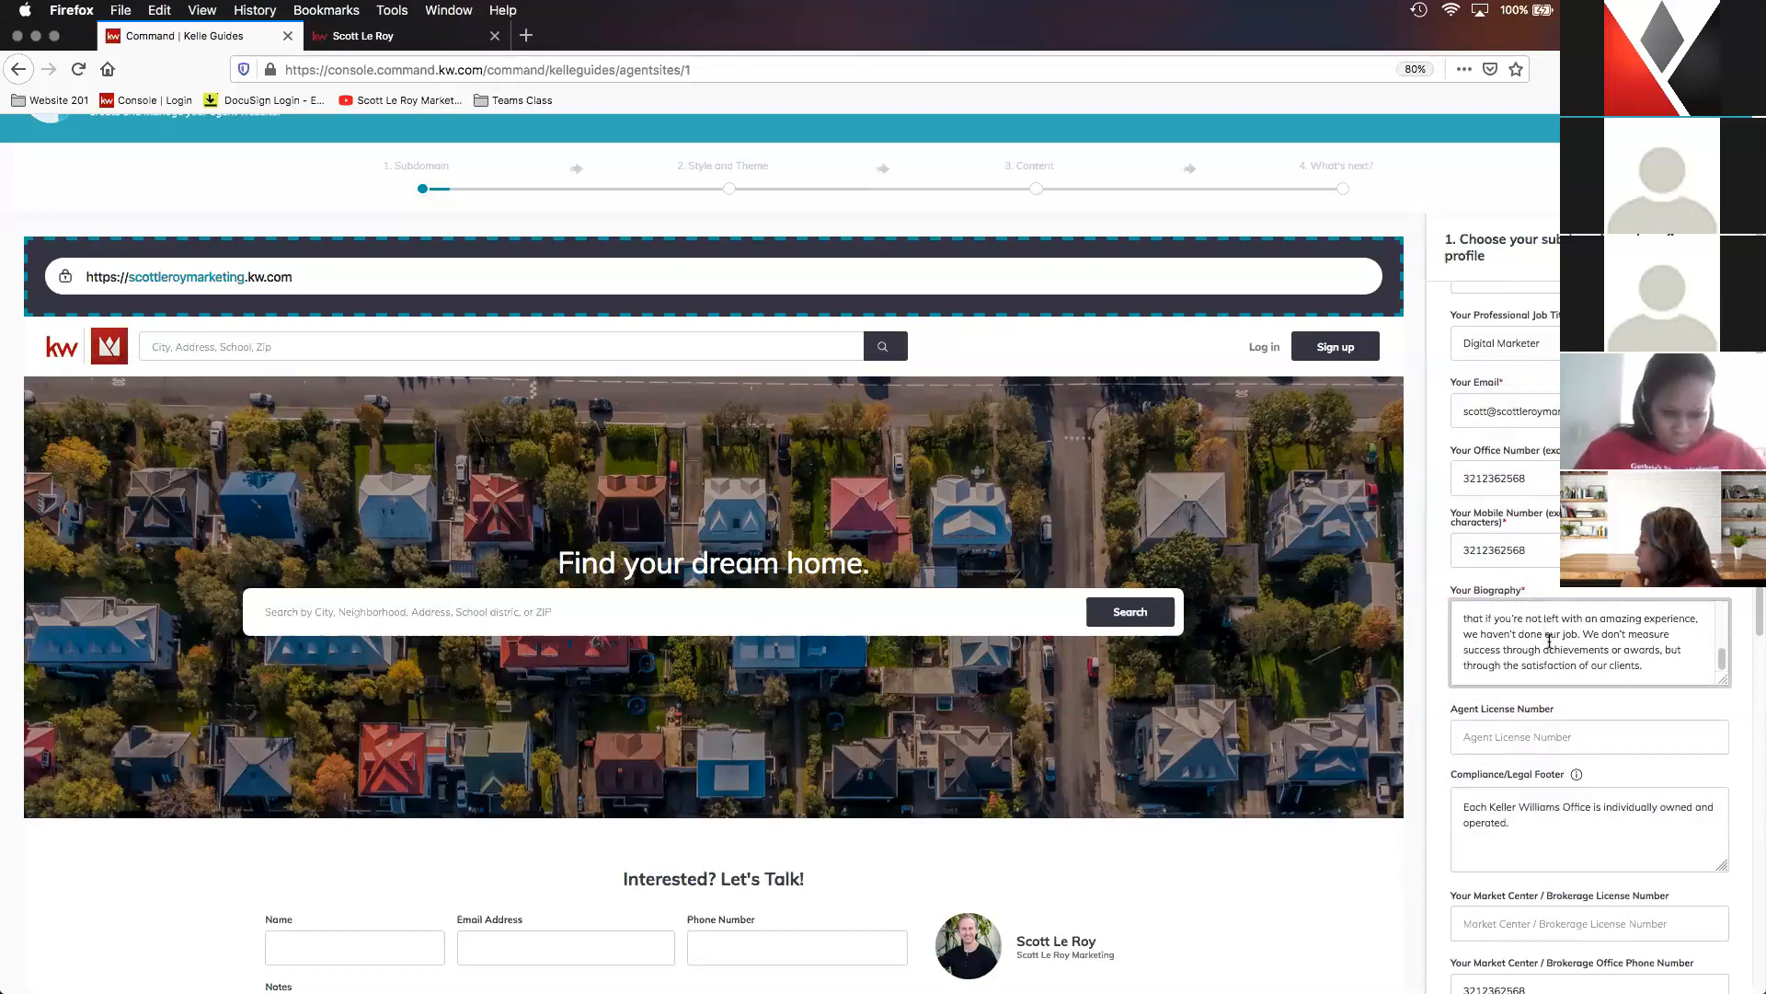
- Review the agent and brokerage license fields, the compliance/legal footer text, the office phone field and both compliance footer links
{"action": "scroll", "coordinate": [1565, 669], "scroll_direction": "down", "scroll_amount": 2}
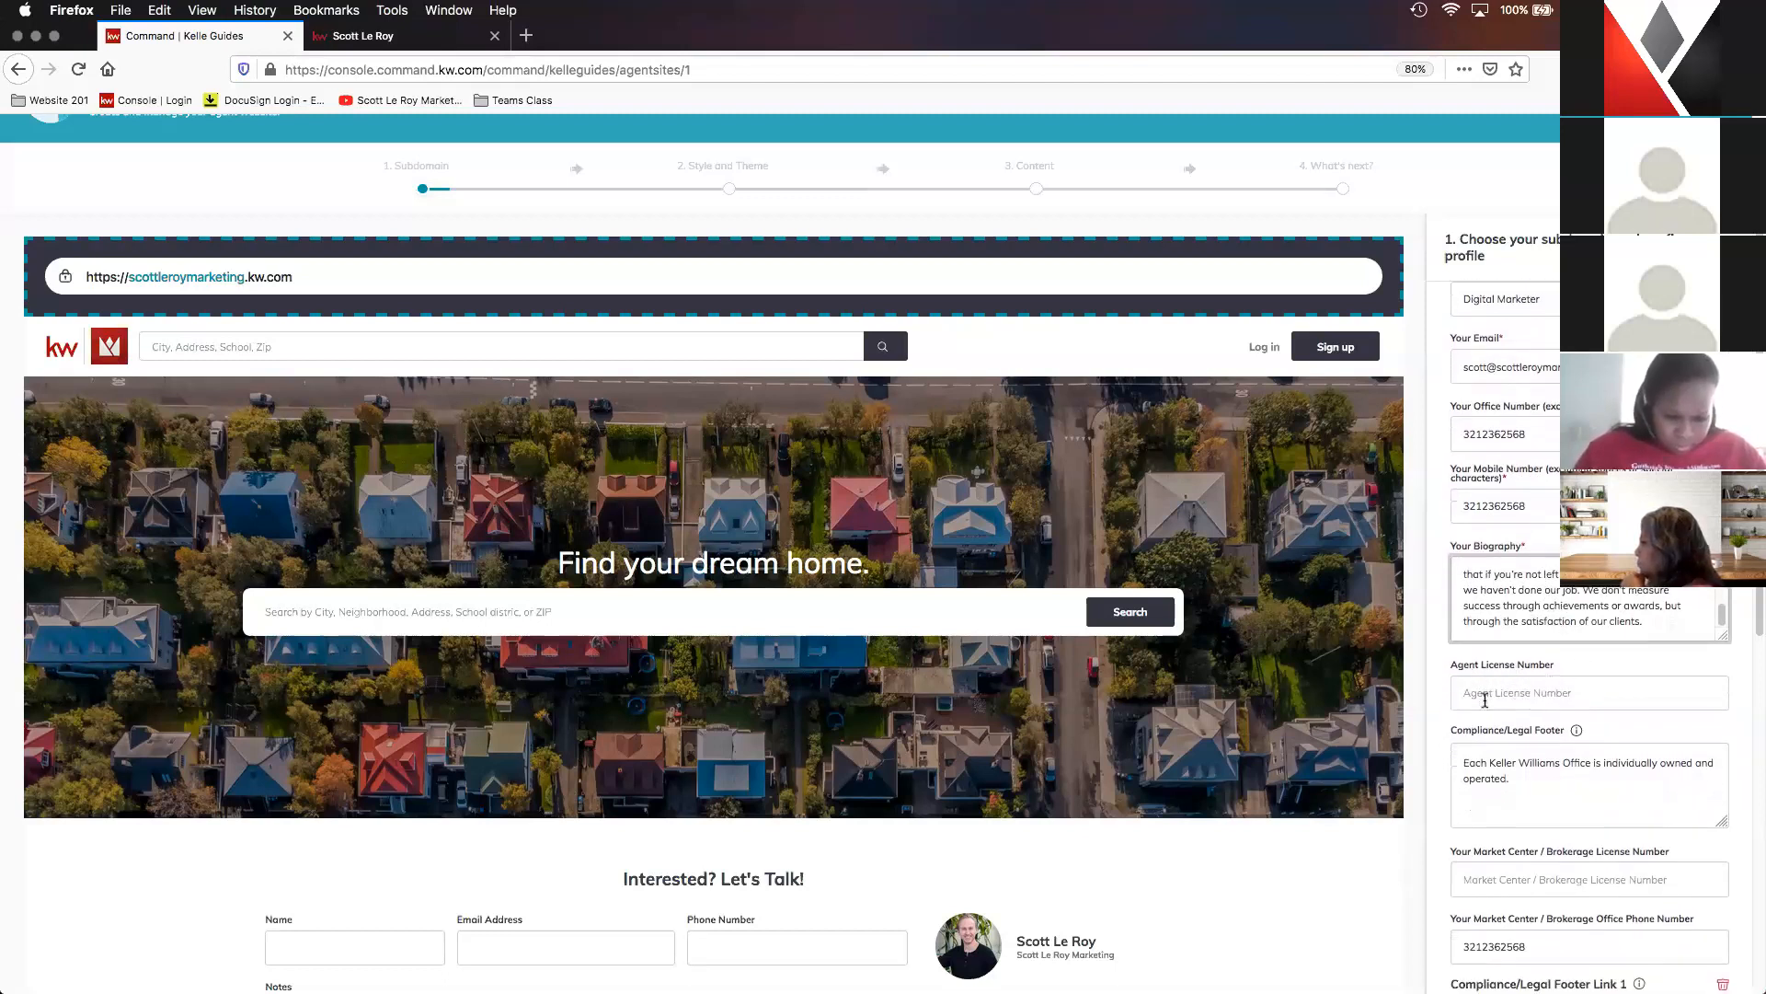
{"action": "scroll", "coordinate": [1484, 700], "scroll_direction": "down", "scroll_amount": 3}
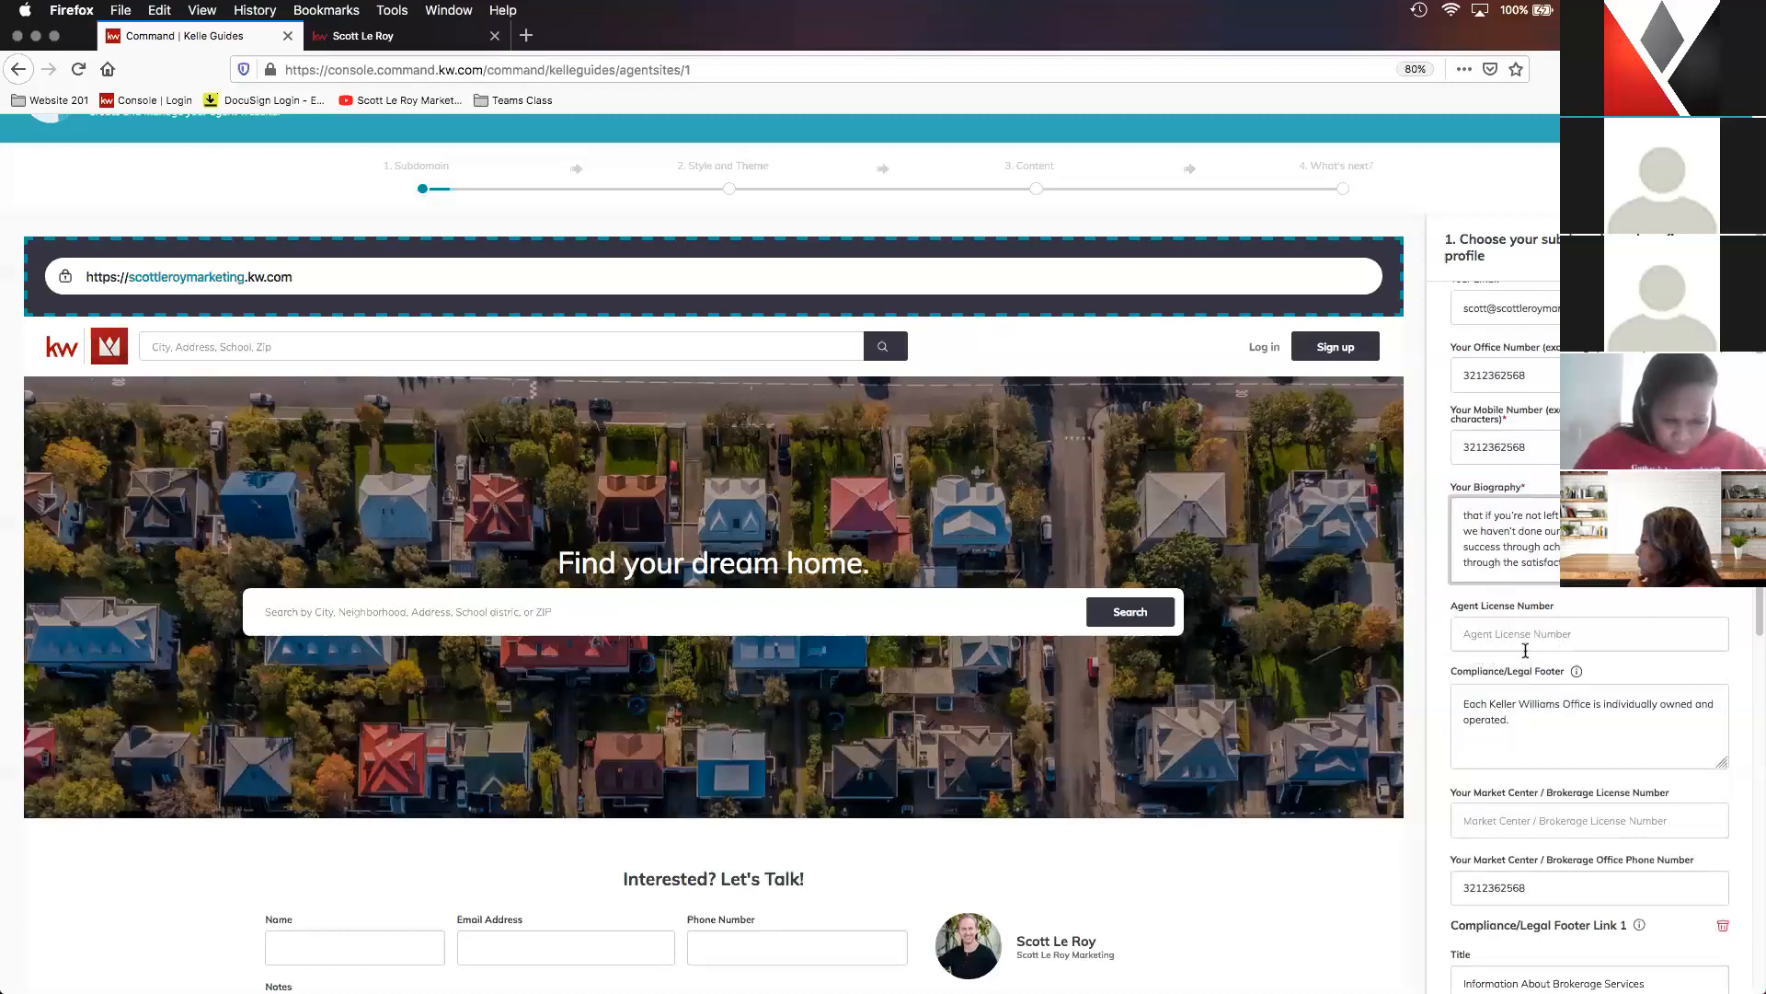
{"action": "scroll", "coordinate": [1527, 651], "scroll_direction": "down", "scroll_amount": 3}
{"action": "scroll", "coordinate": [1531, 653], "scroll_direction": "down", "scroll_amount": 1}
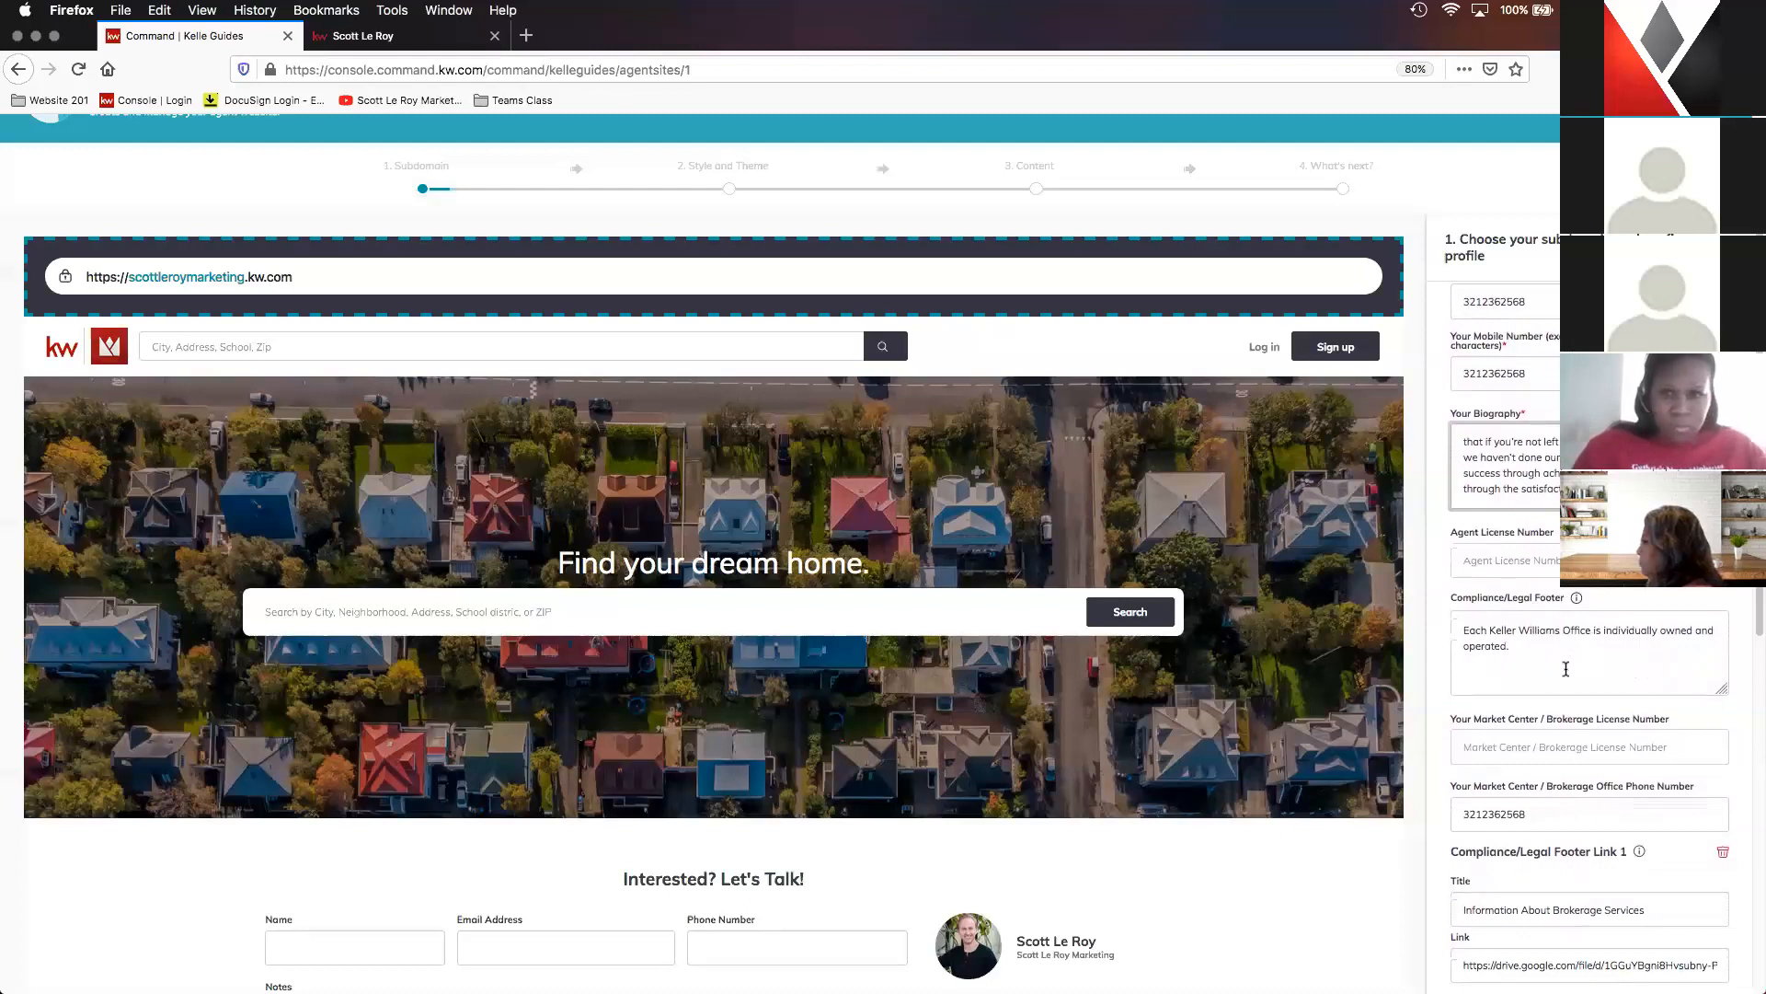
{"action": "scroll", "coordinate": [1577, 669], "scroll_direction": "down", "scroll_amount": 6}
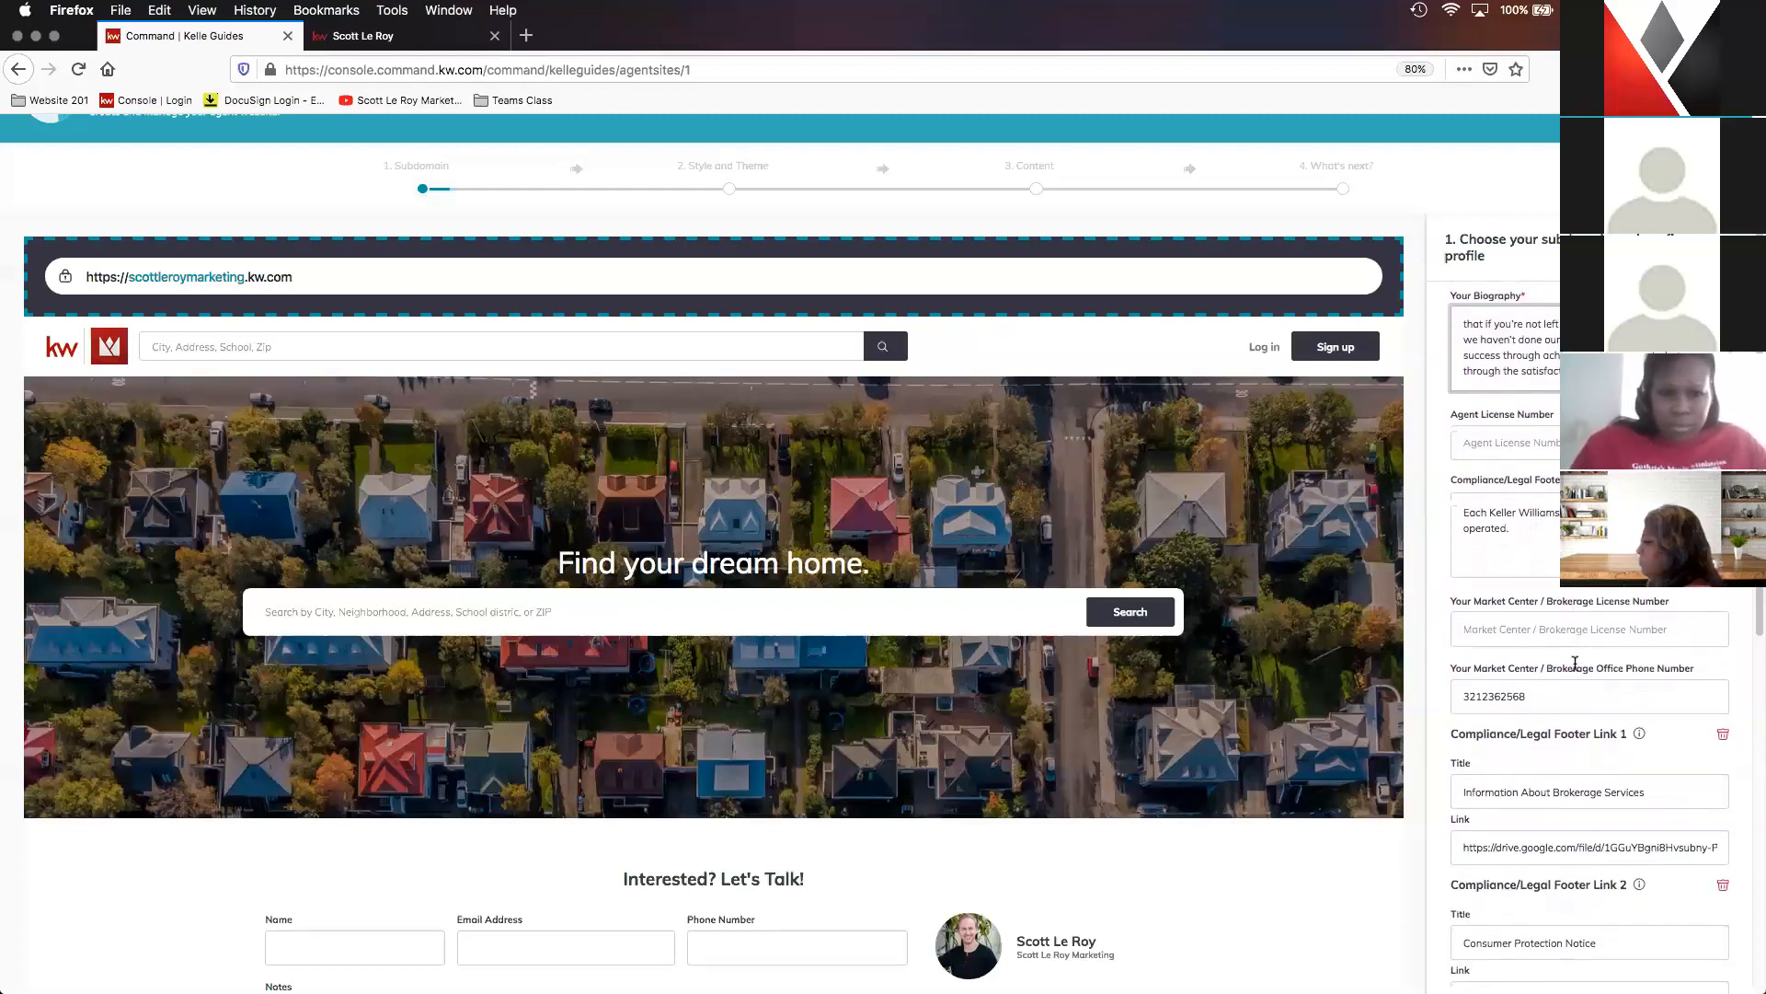
{"action": "scroll", "coordinate": [1575, 662], "scroll_direction": "down", "scroll_amount": 2}
{"action": "left_click", "coordinate": [1472, 614]}
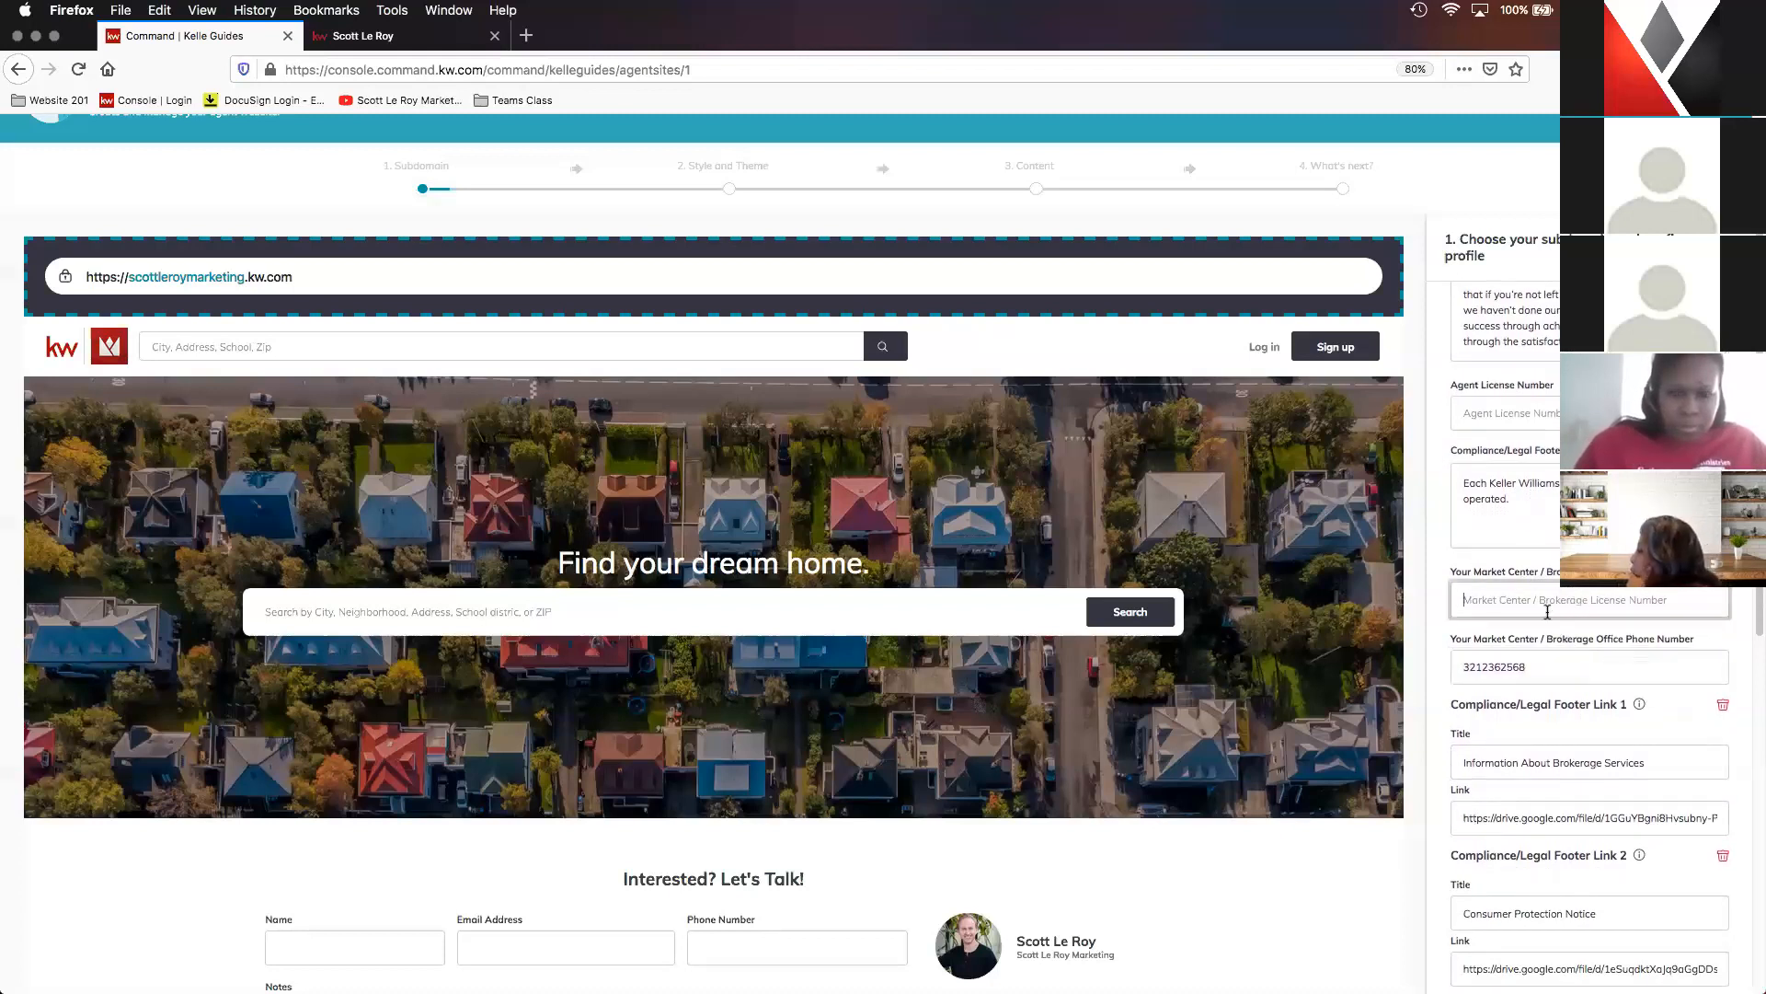
{"action": "scroll", "coordinate": [1582, 644], "scroll_direction": "down", "scroll_amount": 3}
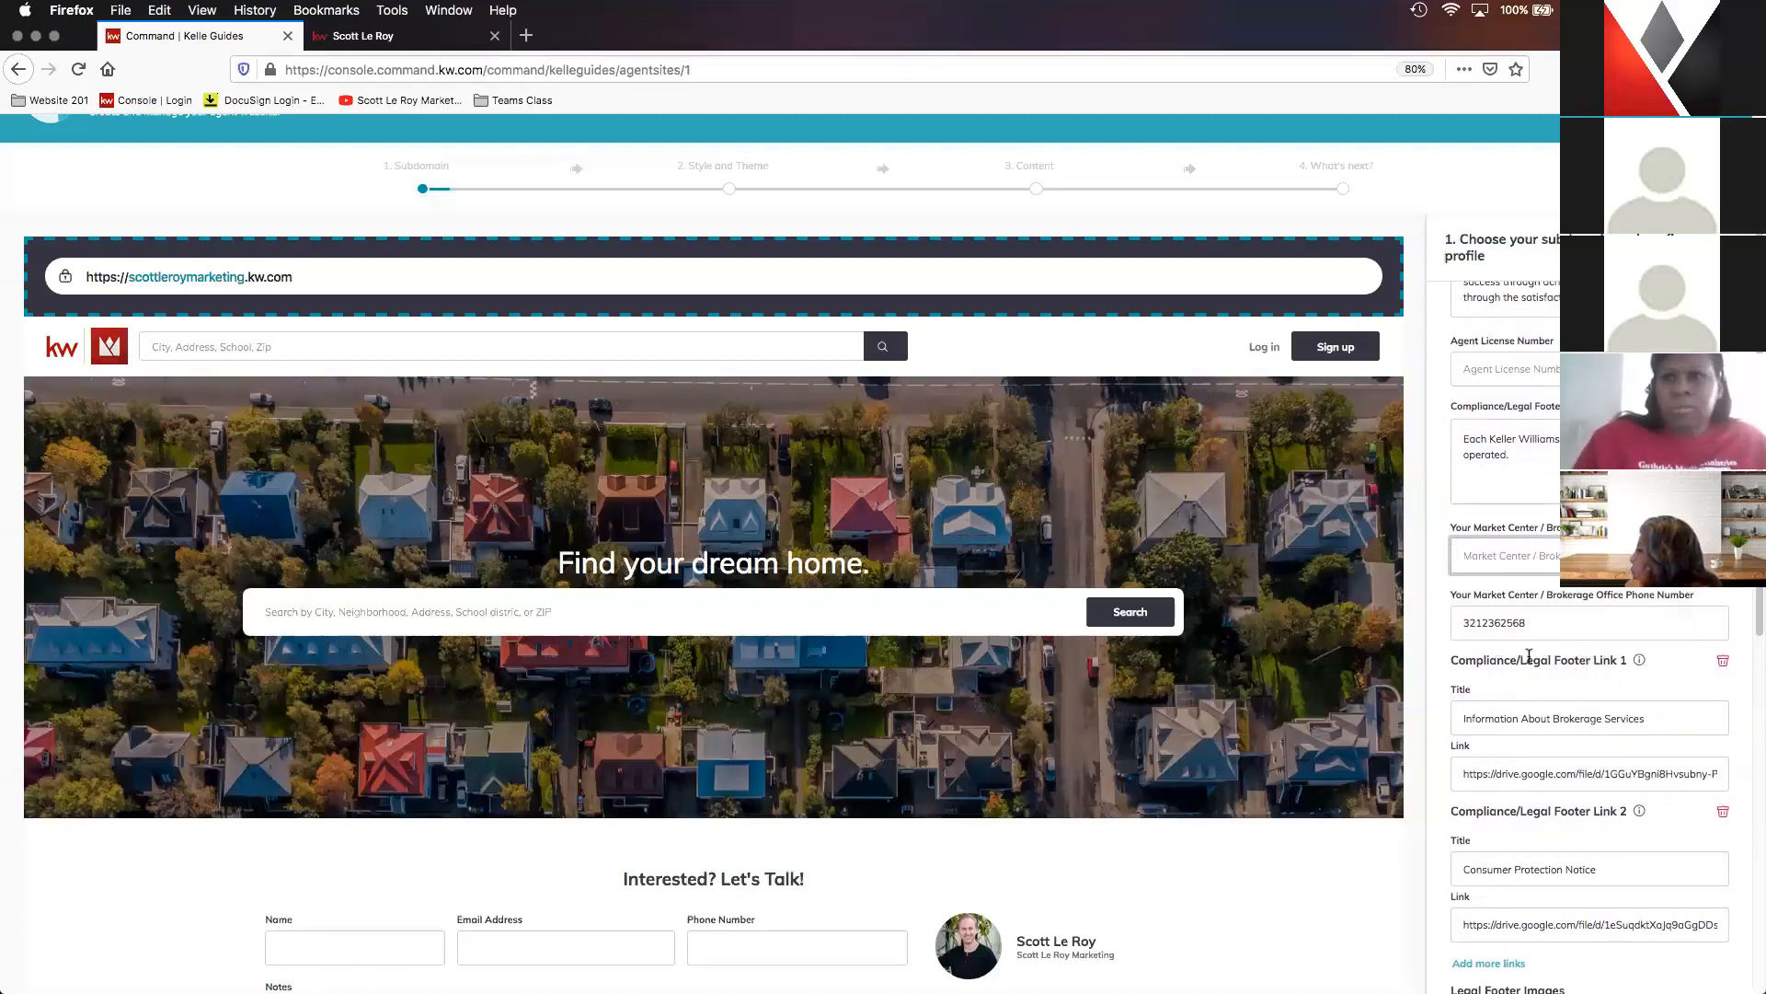
{"action": "scroll", "coordinate": [1529, 655], "scroll_direction": "down", "scroll_amount": 2}
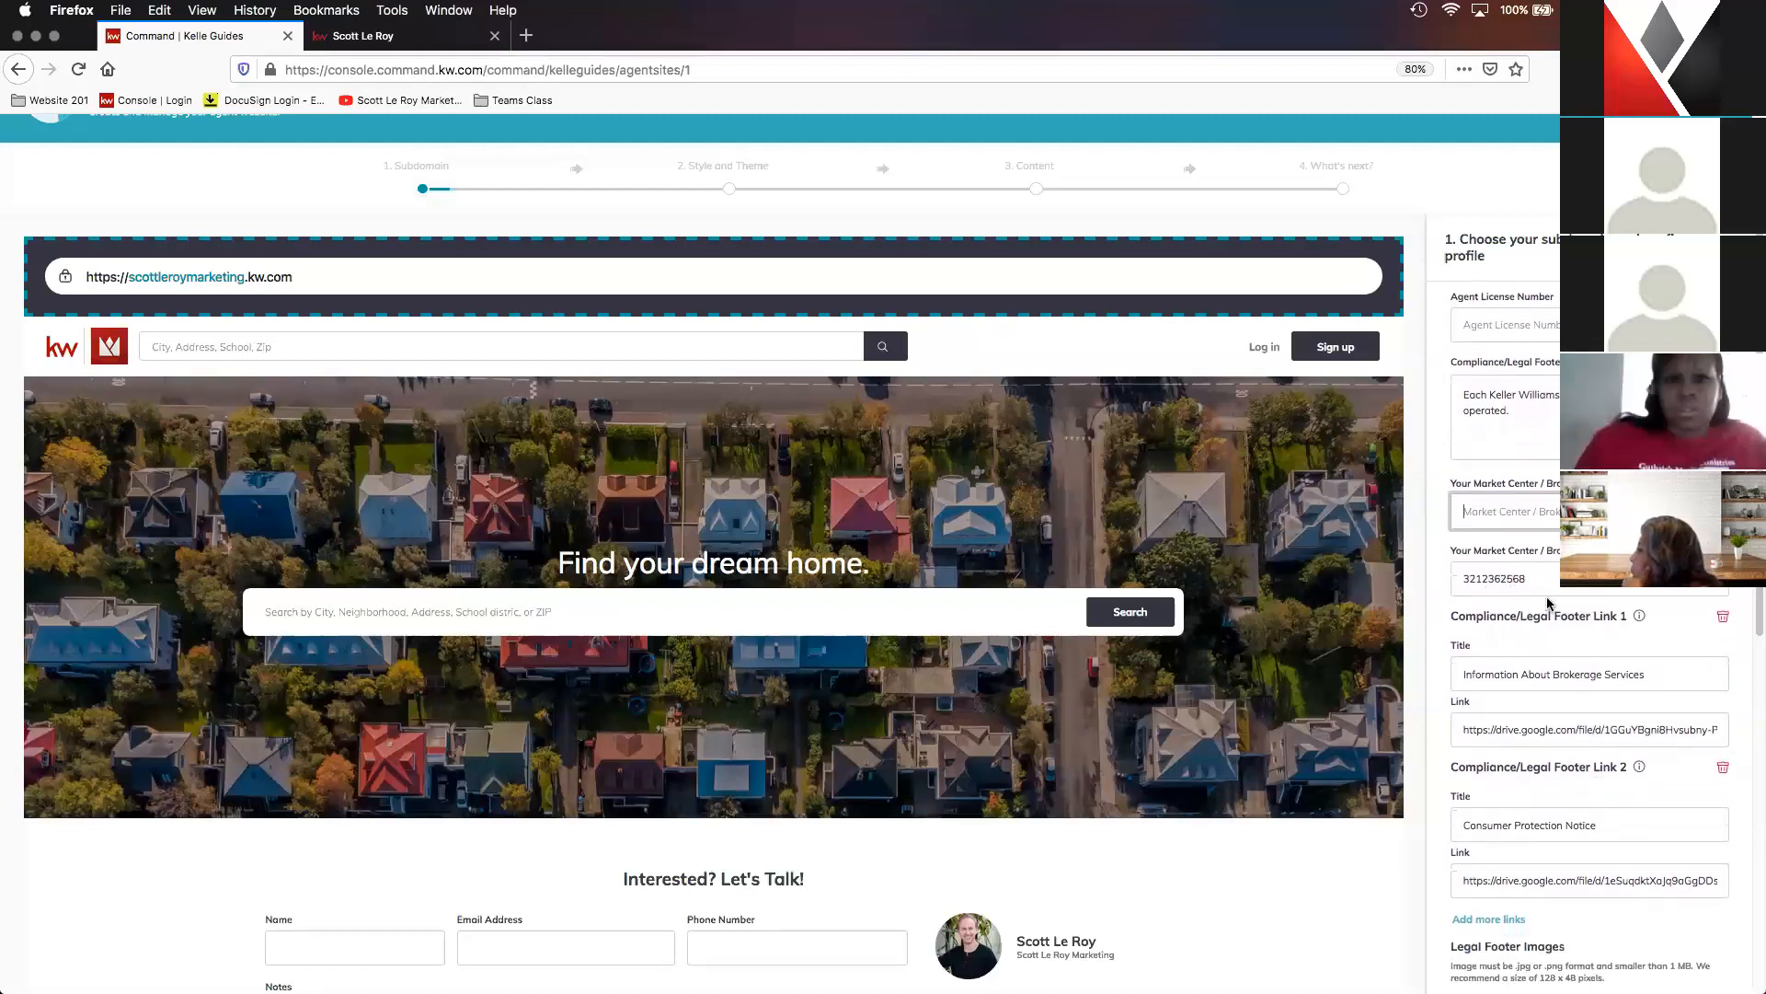
{"action": "scroll", "coordinate": [1548, 602], "scroll_direction": "down", "scroll_amount": 5}
{"action": "scroll", "coordinate": [1583, 617], "scroll_direction": "down", "scroll_amount": 1}
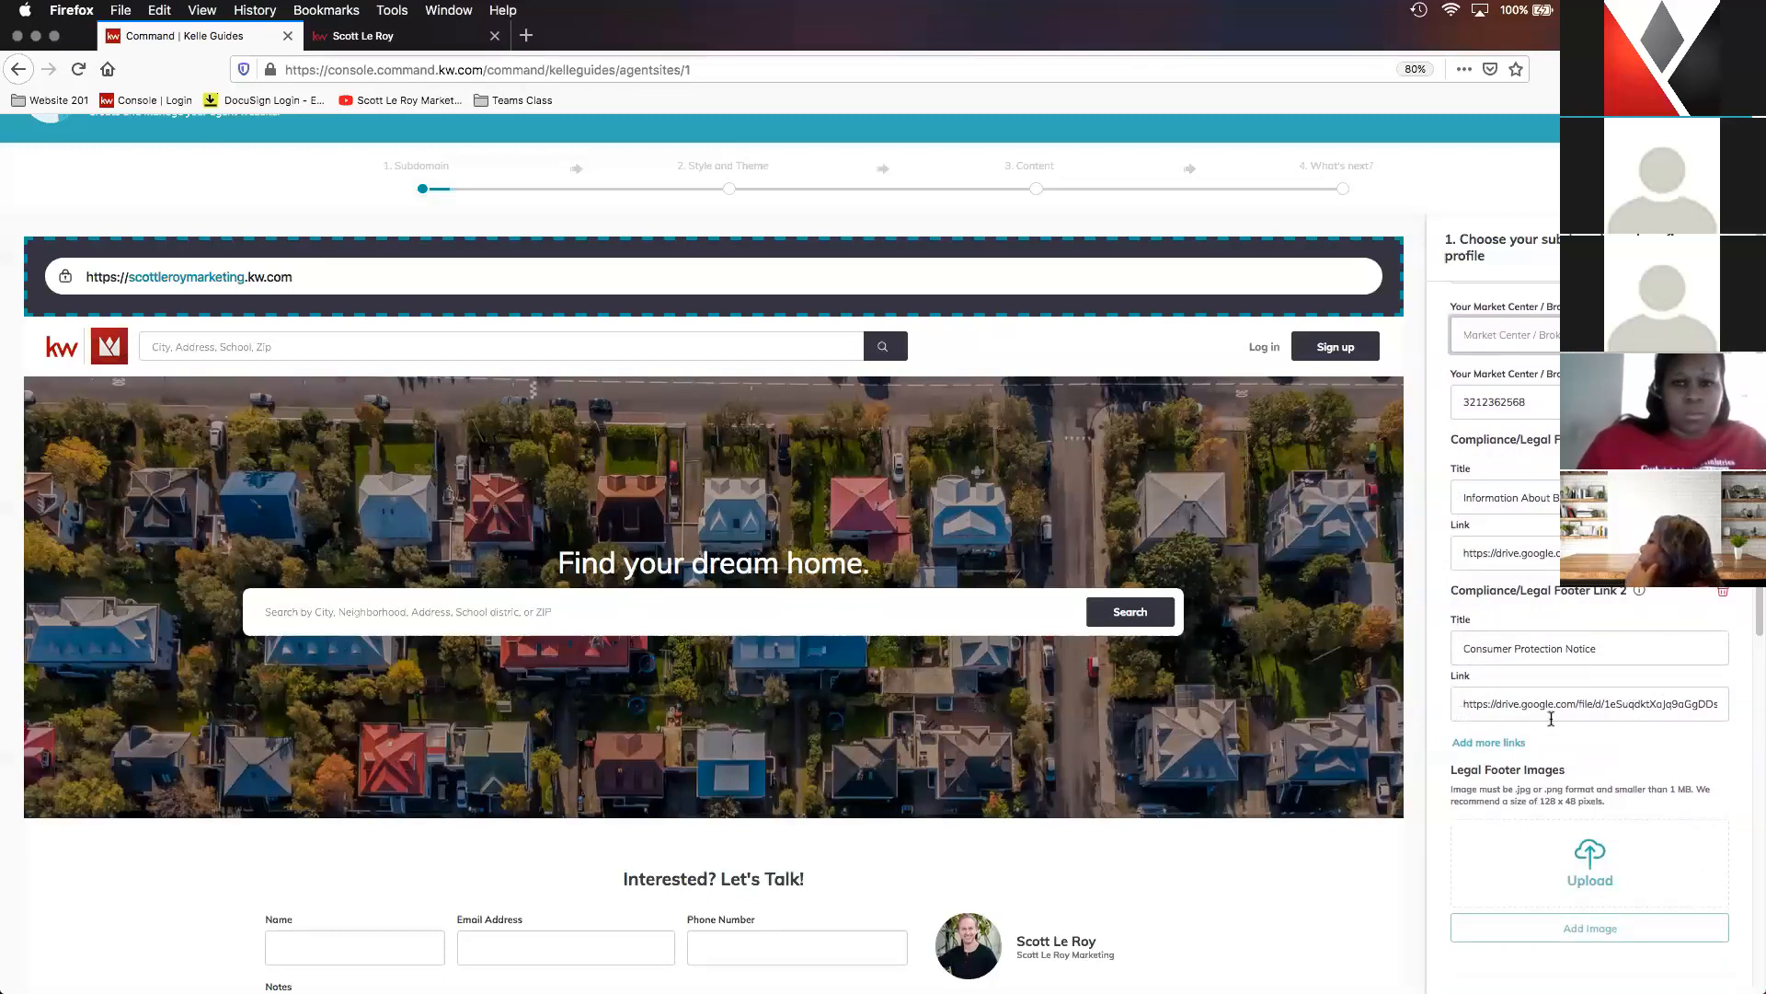
- Examine the legal footer image and Imagery upload sections, and compare the brokerage and team logos with the live agent site's header
{"action": "scroll", "coordinate": [1609, 731], "scroll_direction": "down", "scroll_amount": 2}
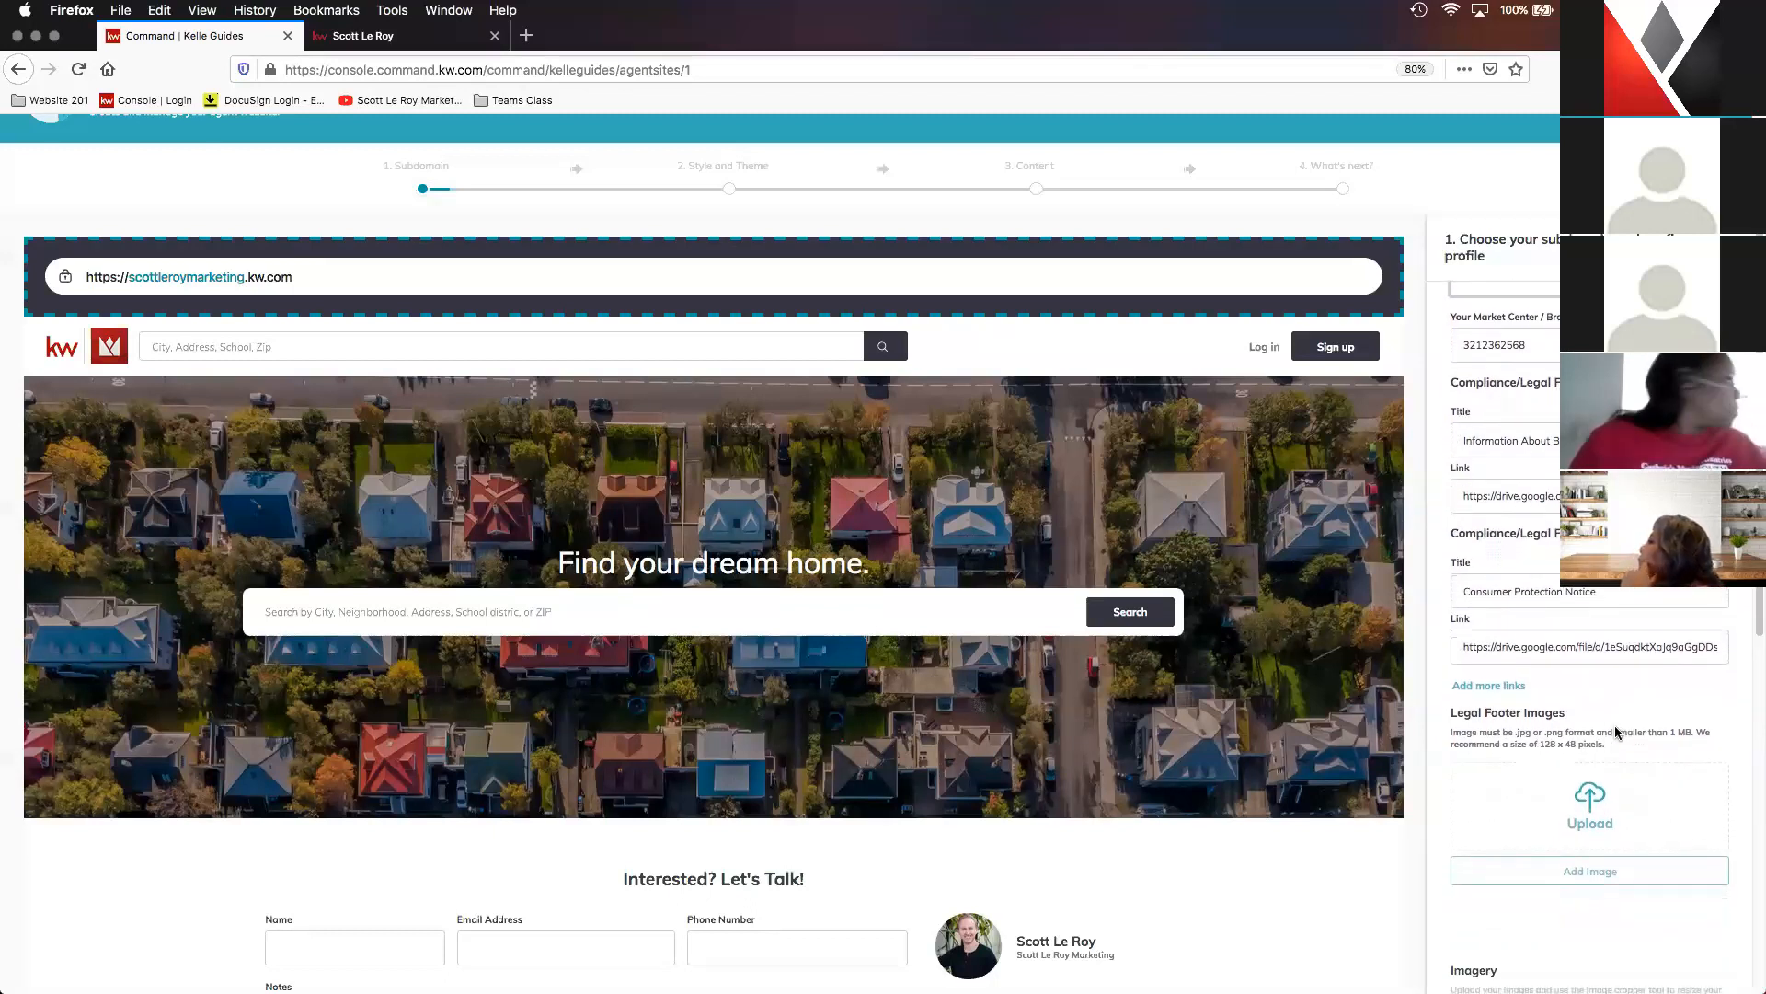
{"action": "scroll", "coordinate": [1605, 716], "scroll_direction": "down", "scroll_amount": 2}
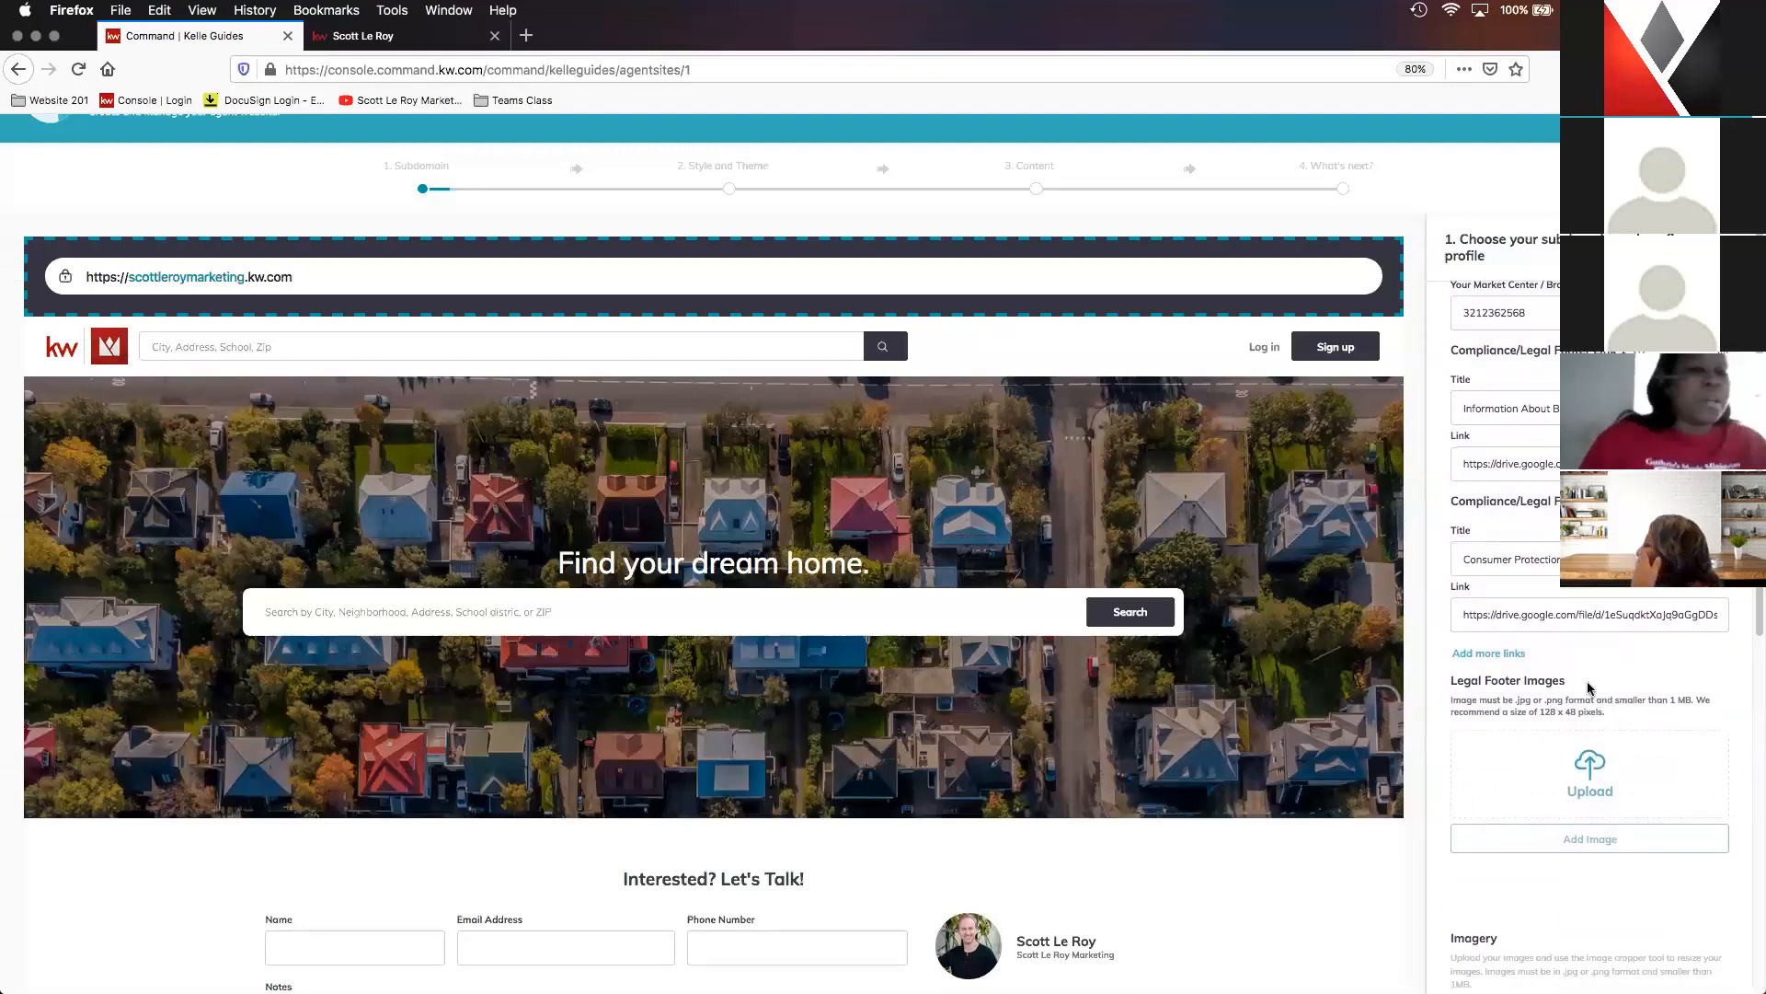
{"action": "scroll", "coordinate": [1588, 683], "scroll_direction": "down", "scroll_amount": 3}
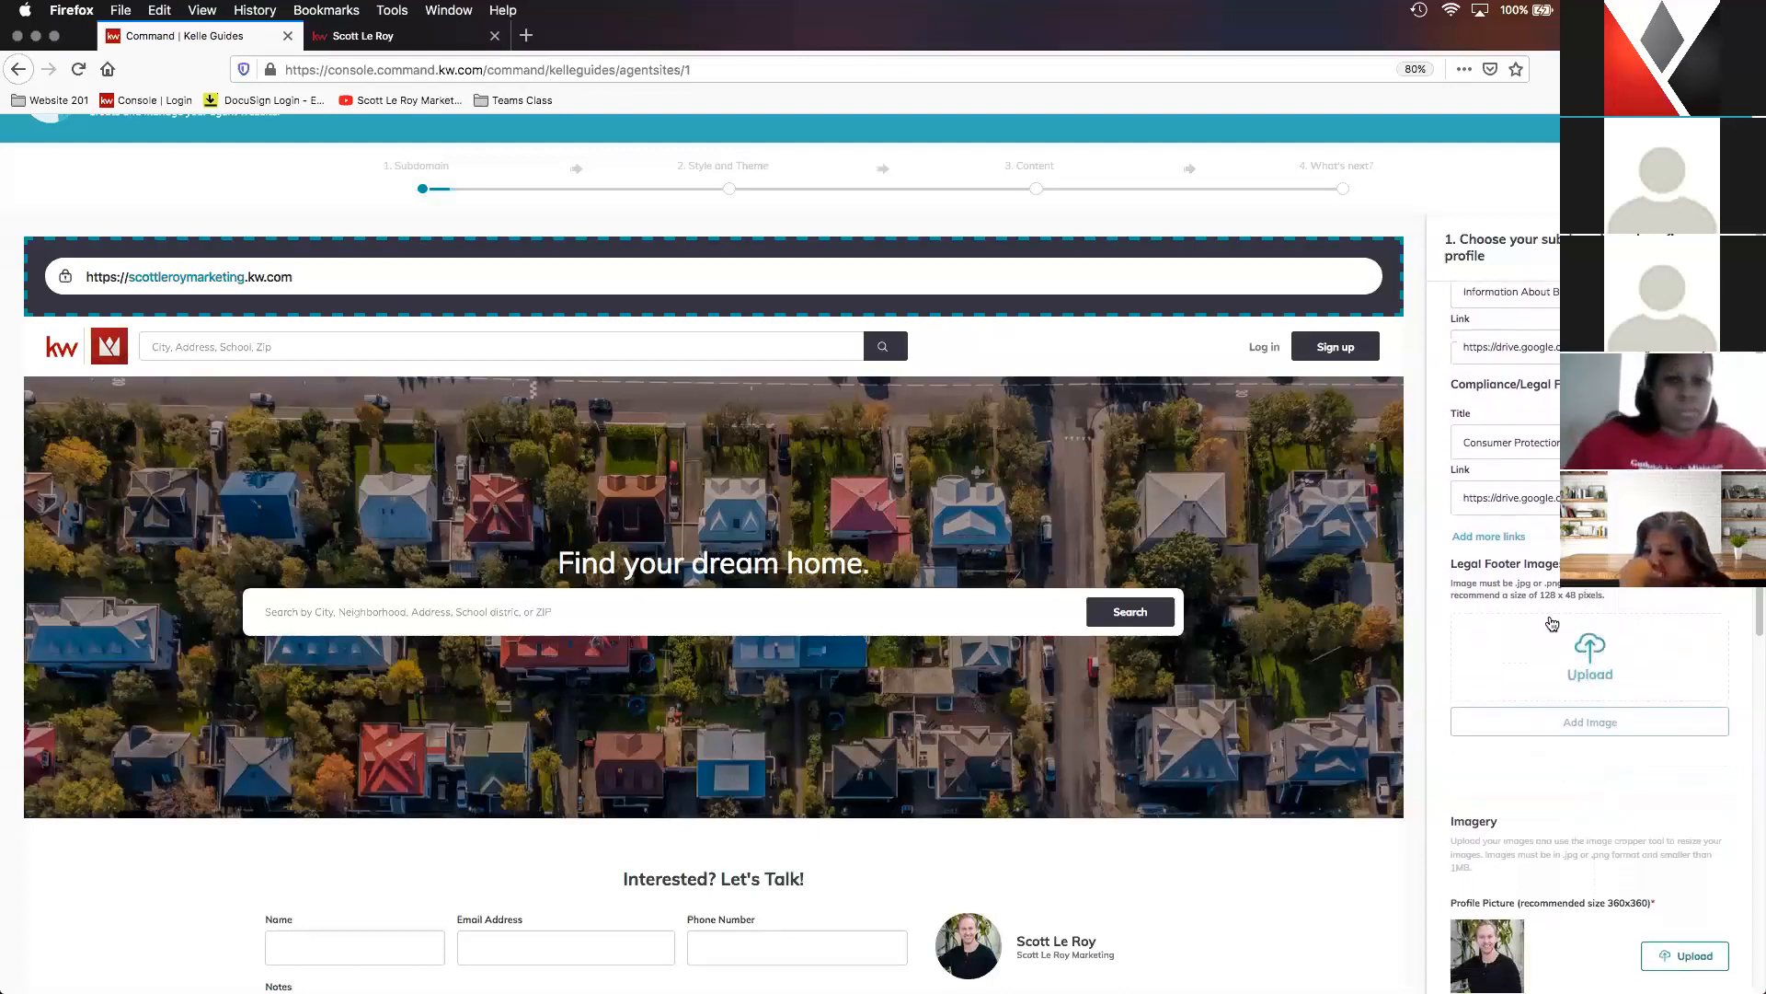
{"action": "scroll", "coordinate": [1564, 681], "scroll_direction": "down", "scroll_amount": 2}
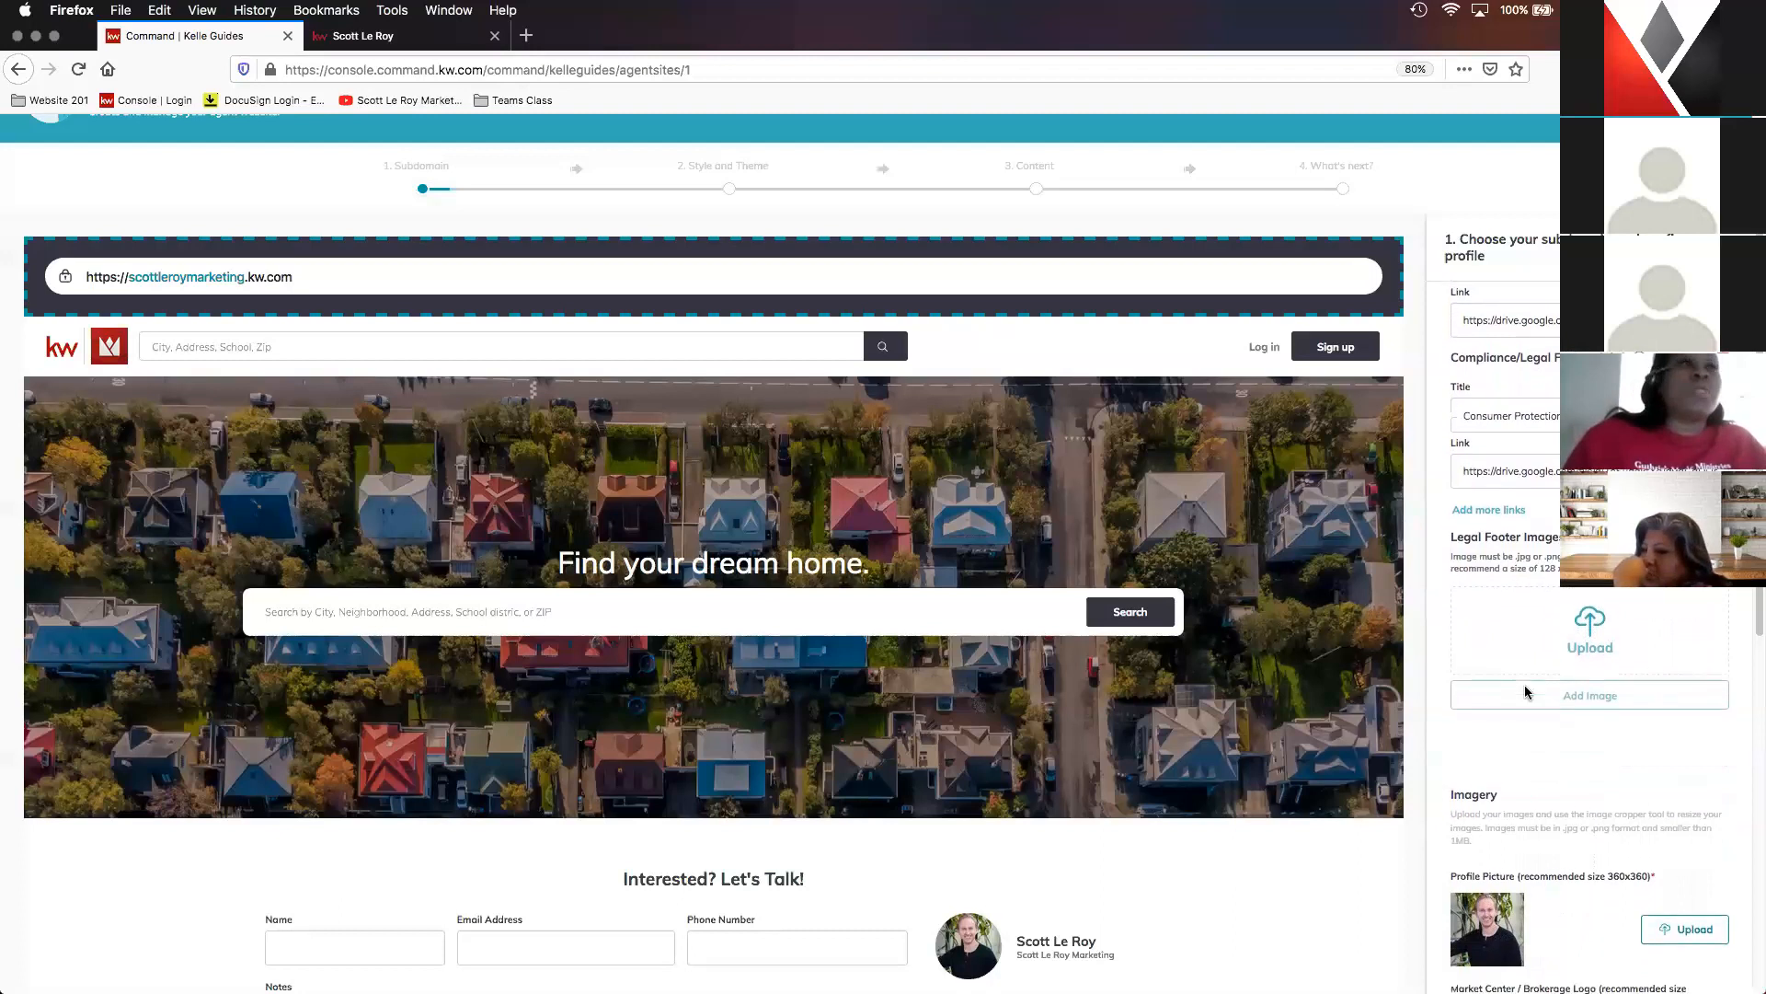
{"action": "scroll", "coordinate": [1579, 727], "scroll_direction": "down", "scroll_amount": 4}
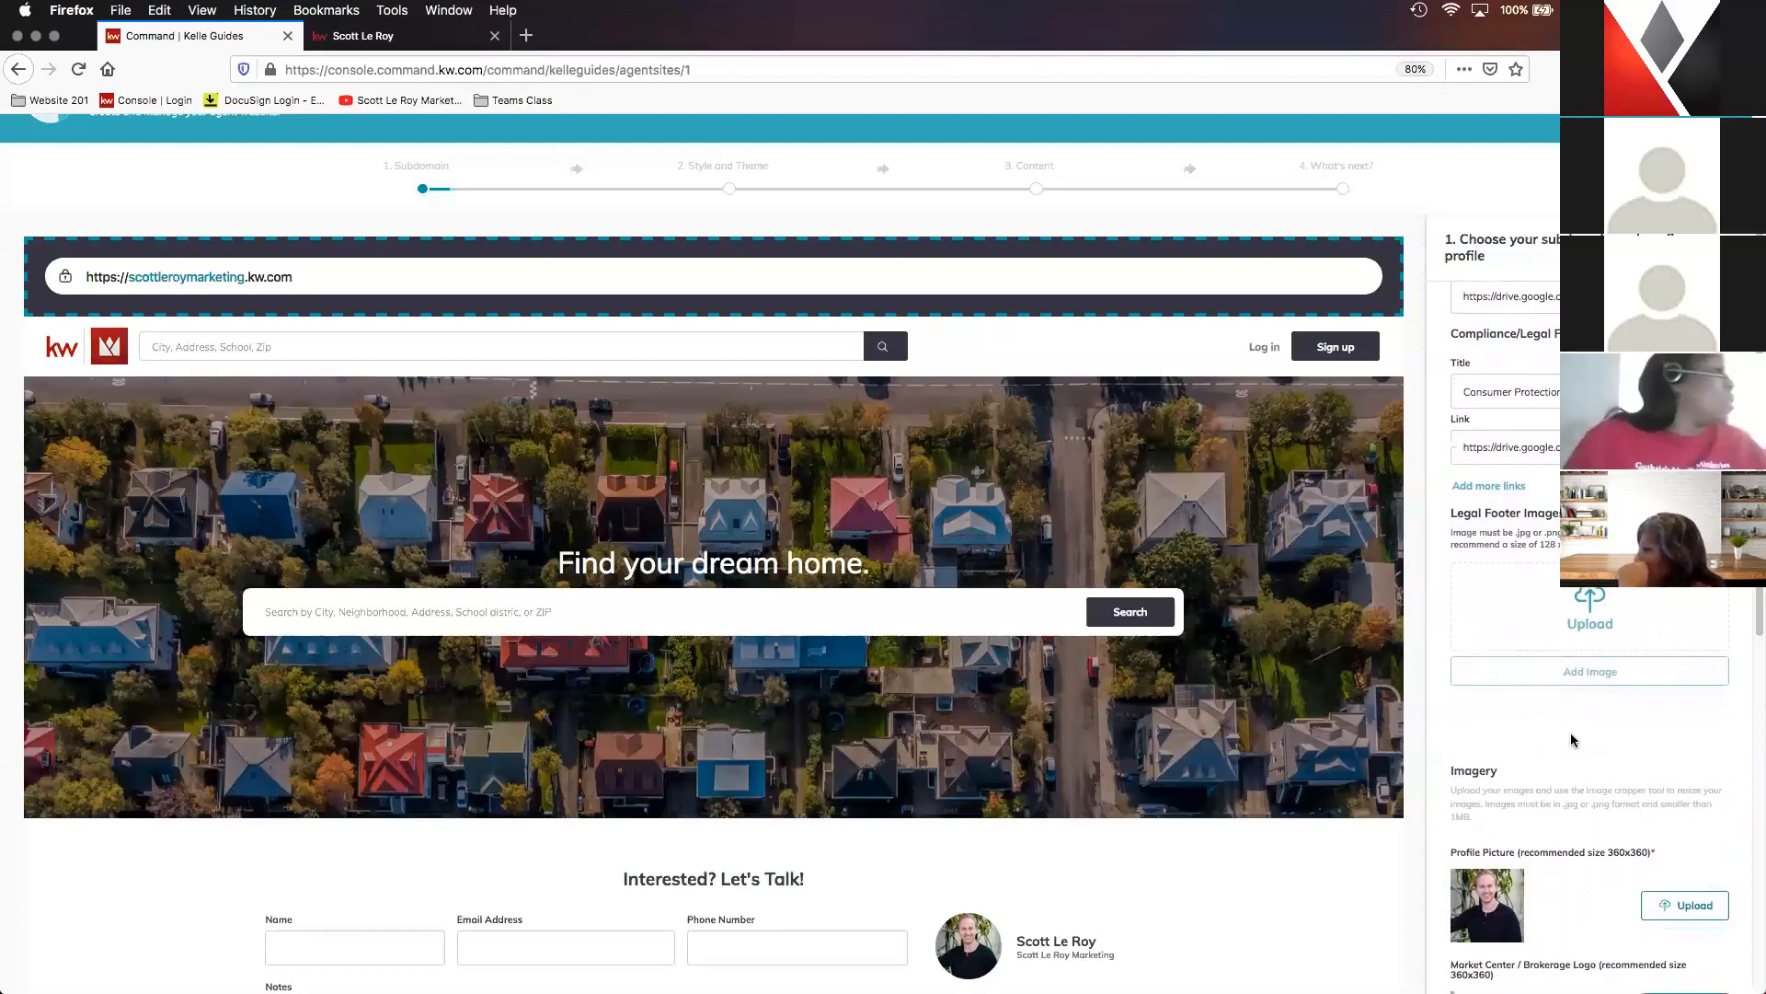
{"action": "scroll", "coordinate": [1573, 710], "scroll_direction": "down", "scroll_amount": 4}
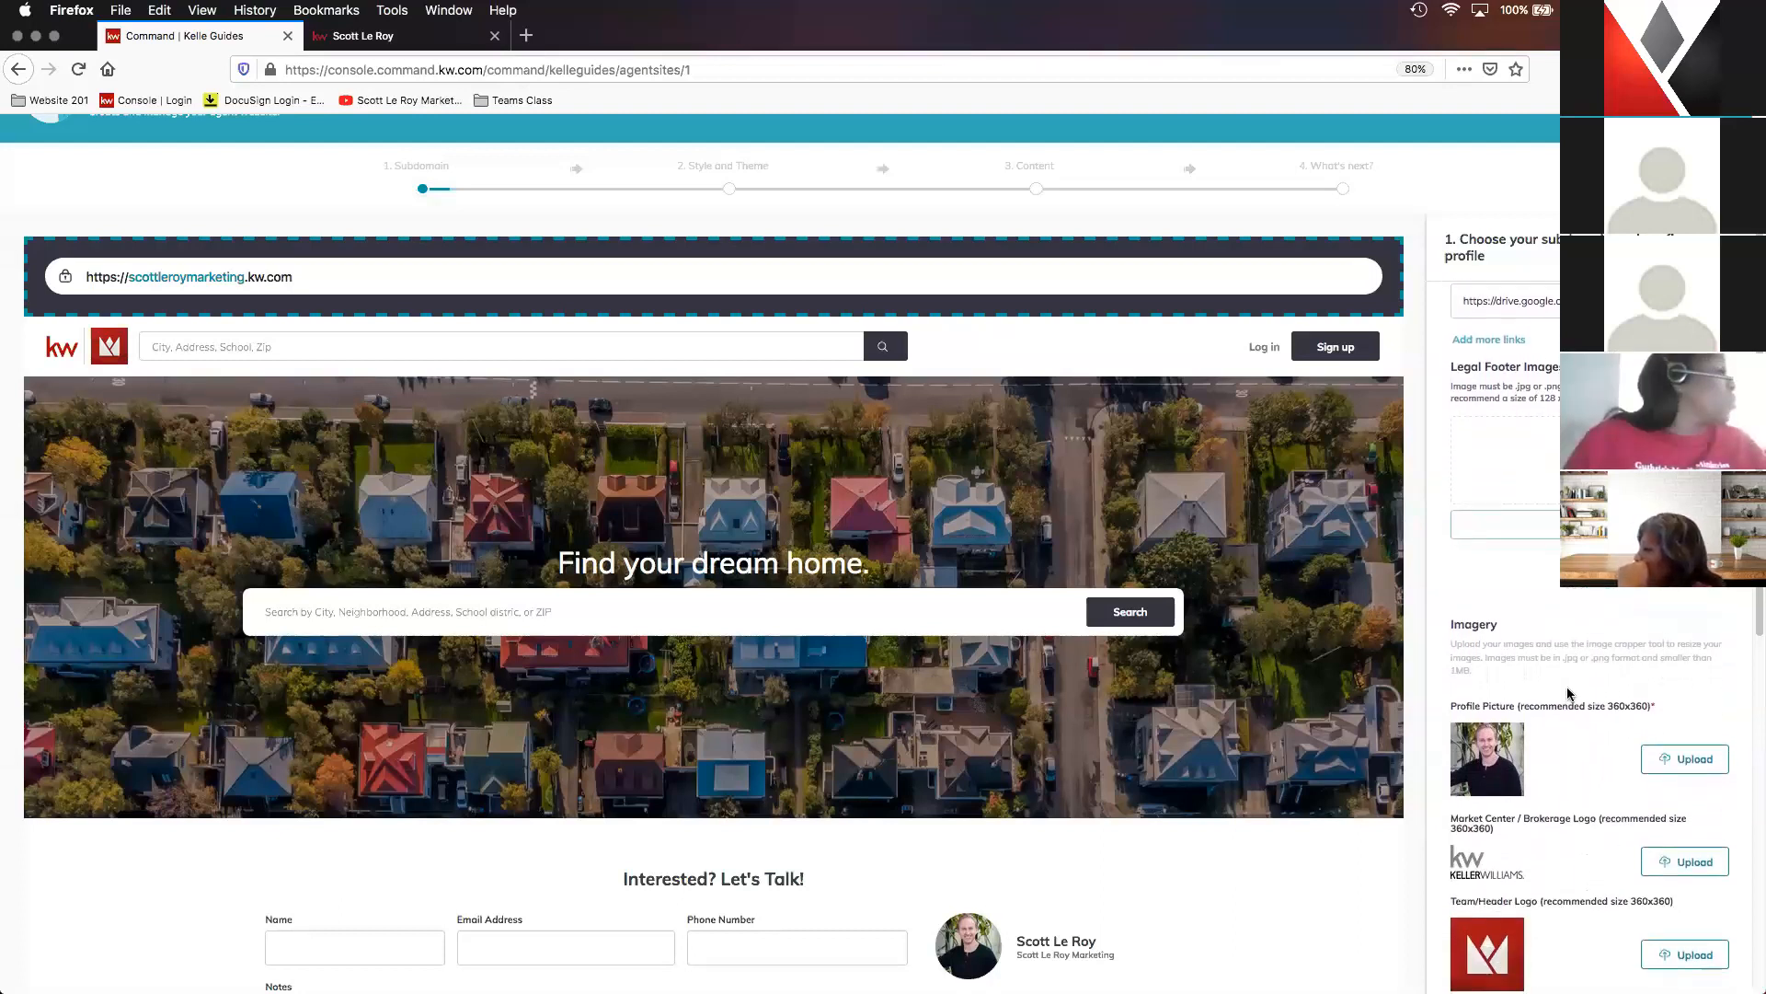
{"action": "scroll", "coordinate": [1567, 675], "scroll_direction": "down", "scroll_amount": 4}
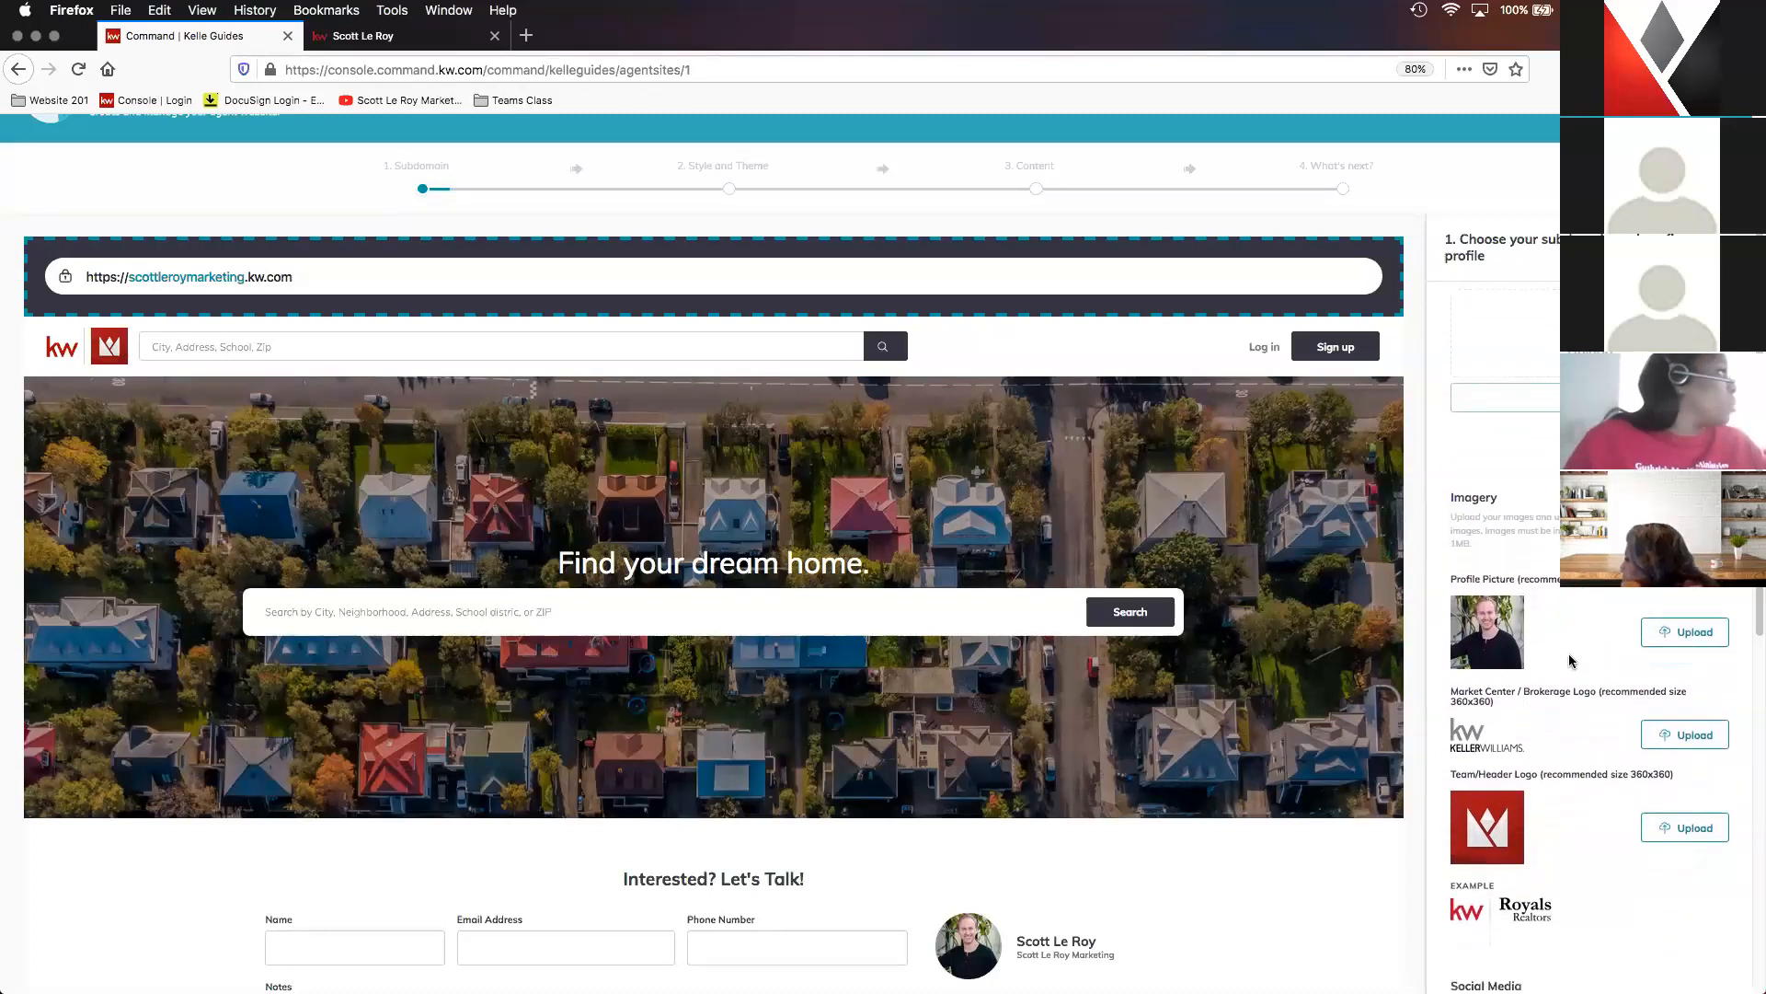
{"action": "scroll", "coordinate": [1567, 648], "scroll_direction": "down", "scroll_amount": 1}
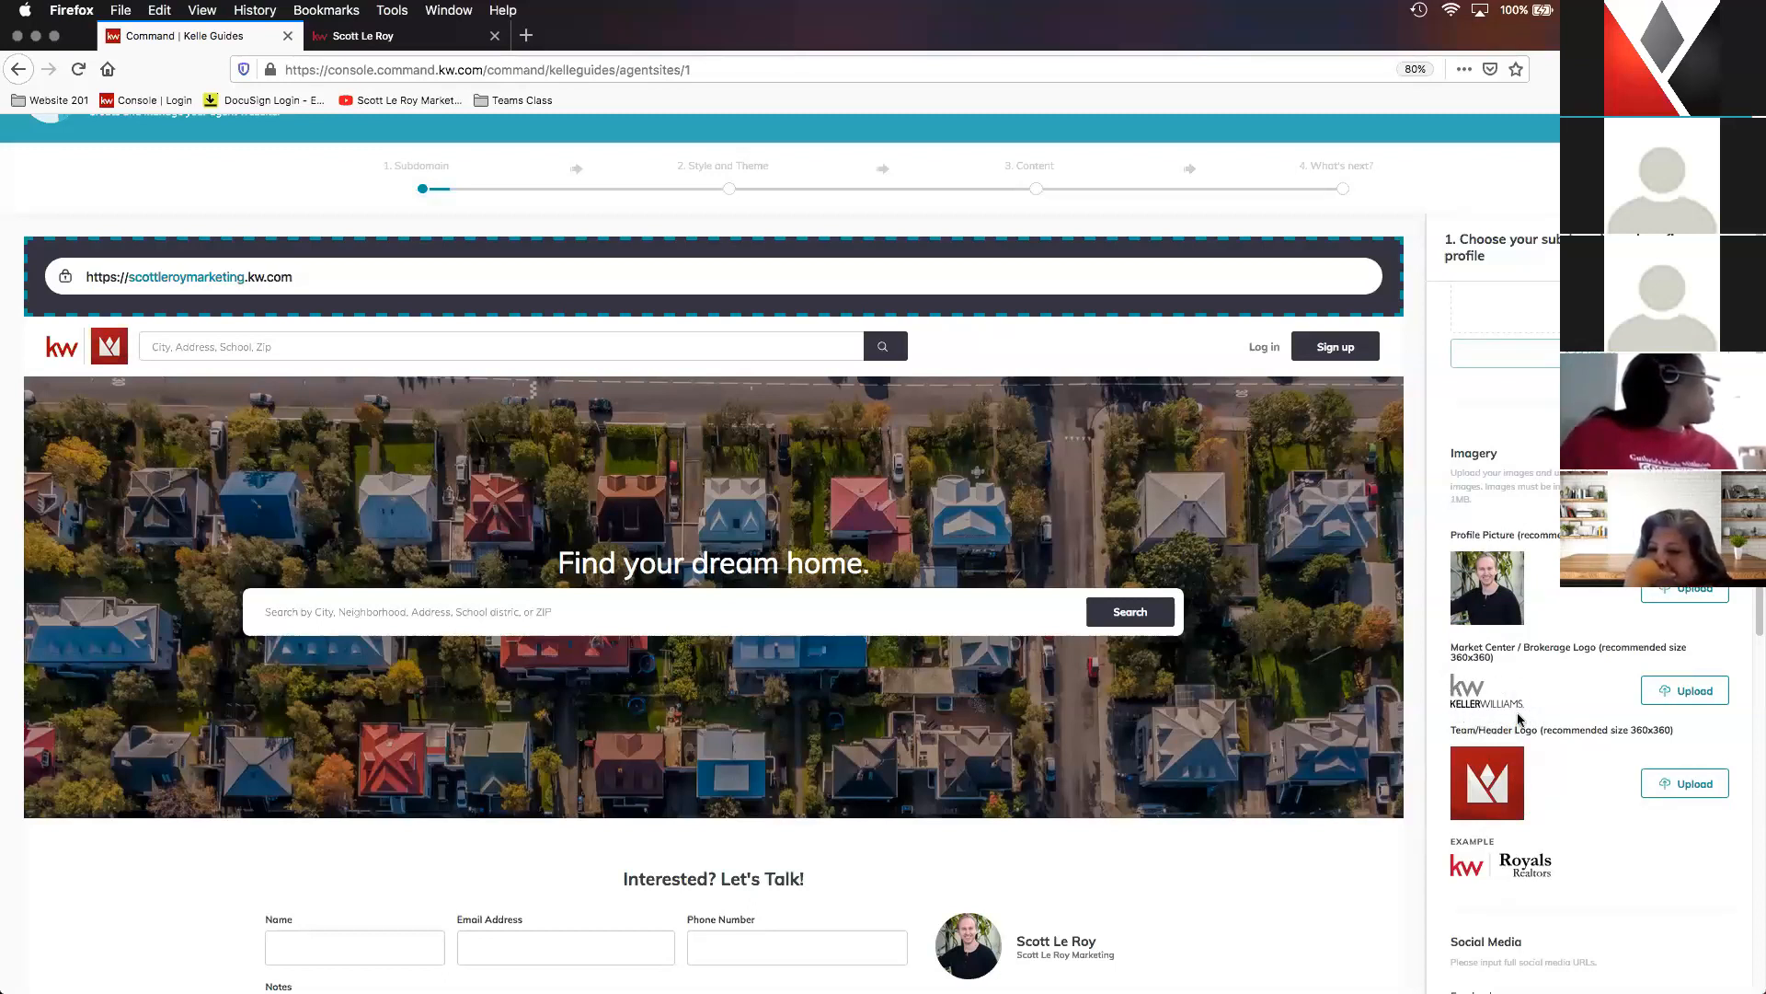
{"action": "left_click", "coordinate": [377, 38]}
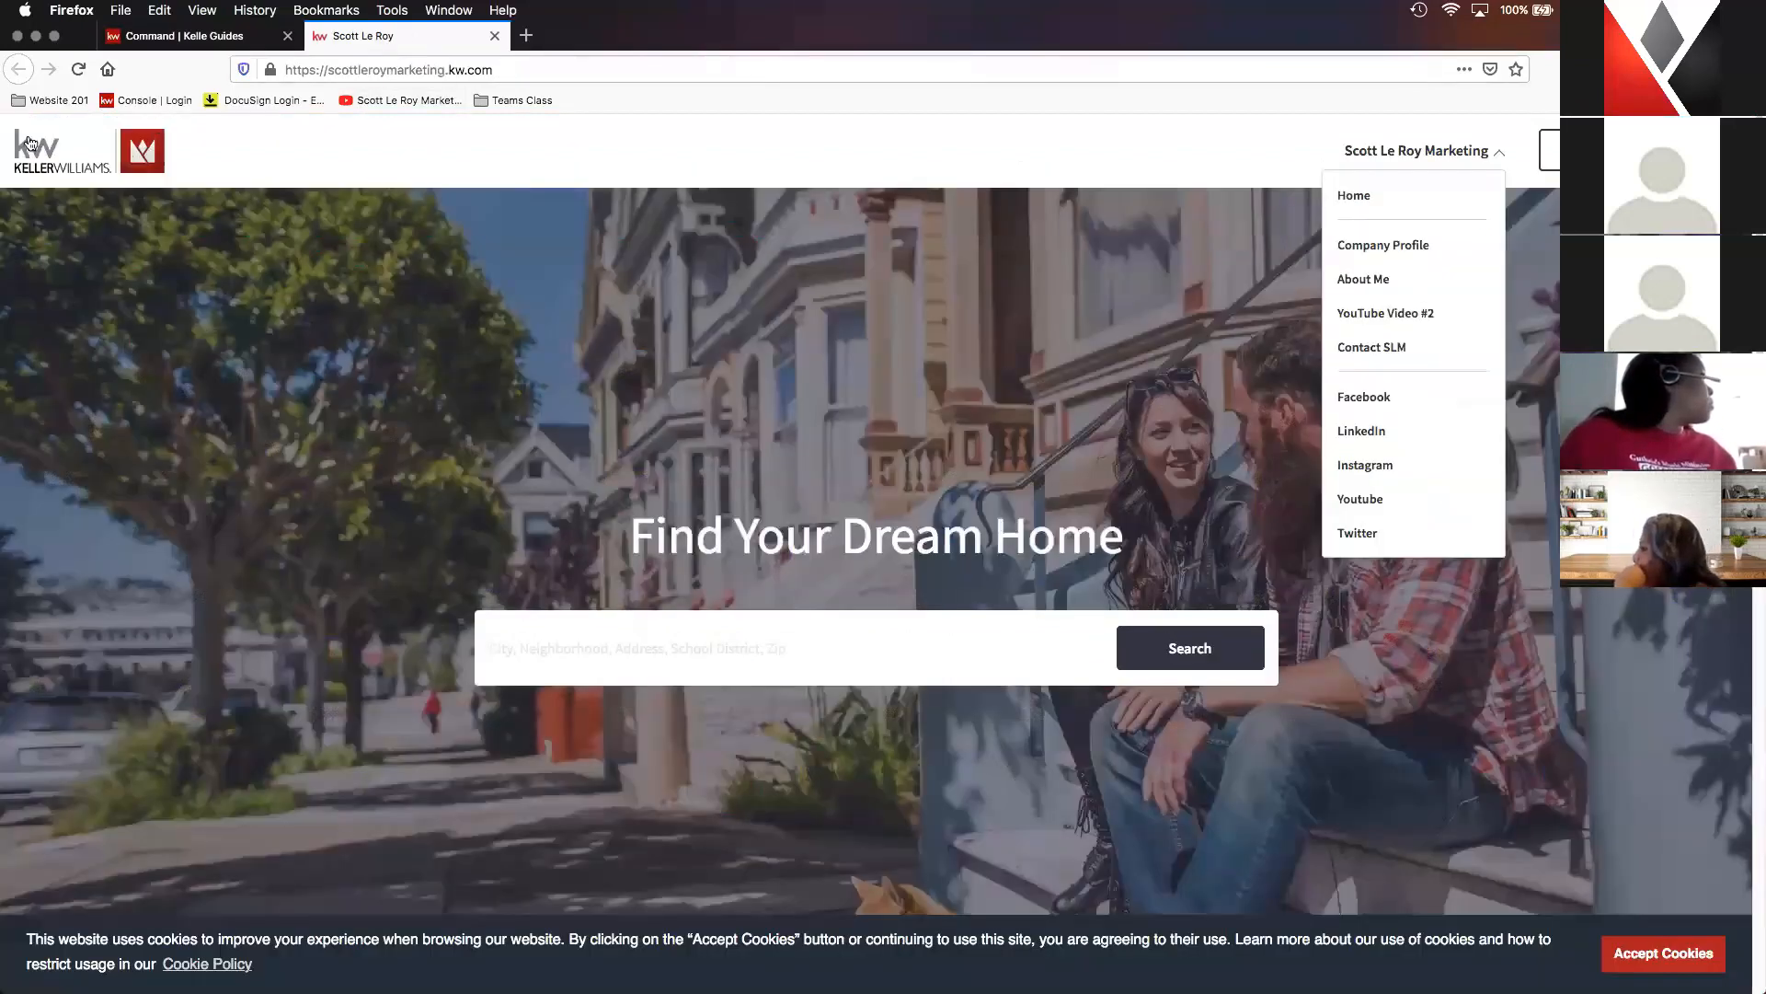
{"action": "left_click", "coordinate": [187, 42]}
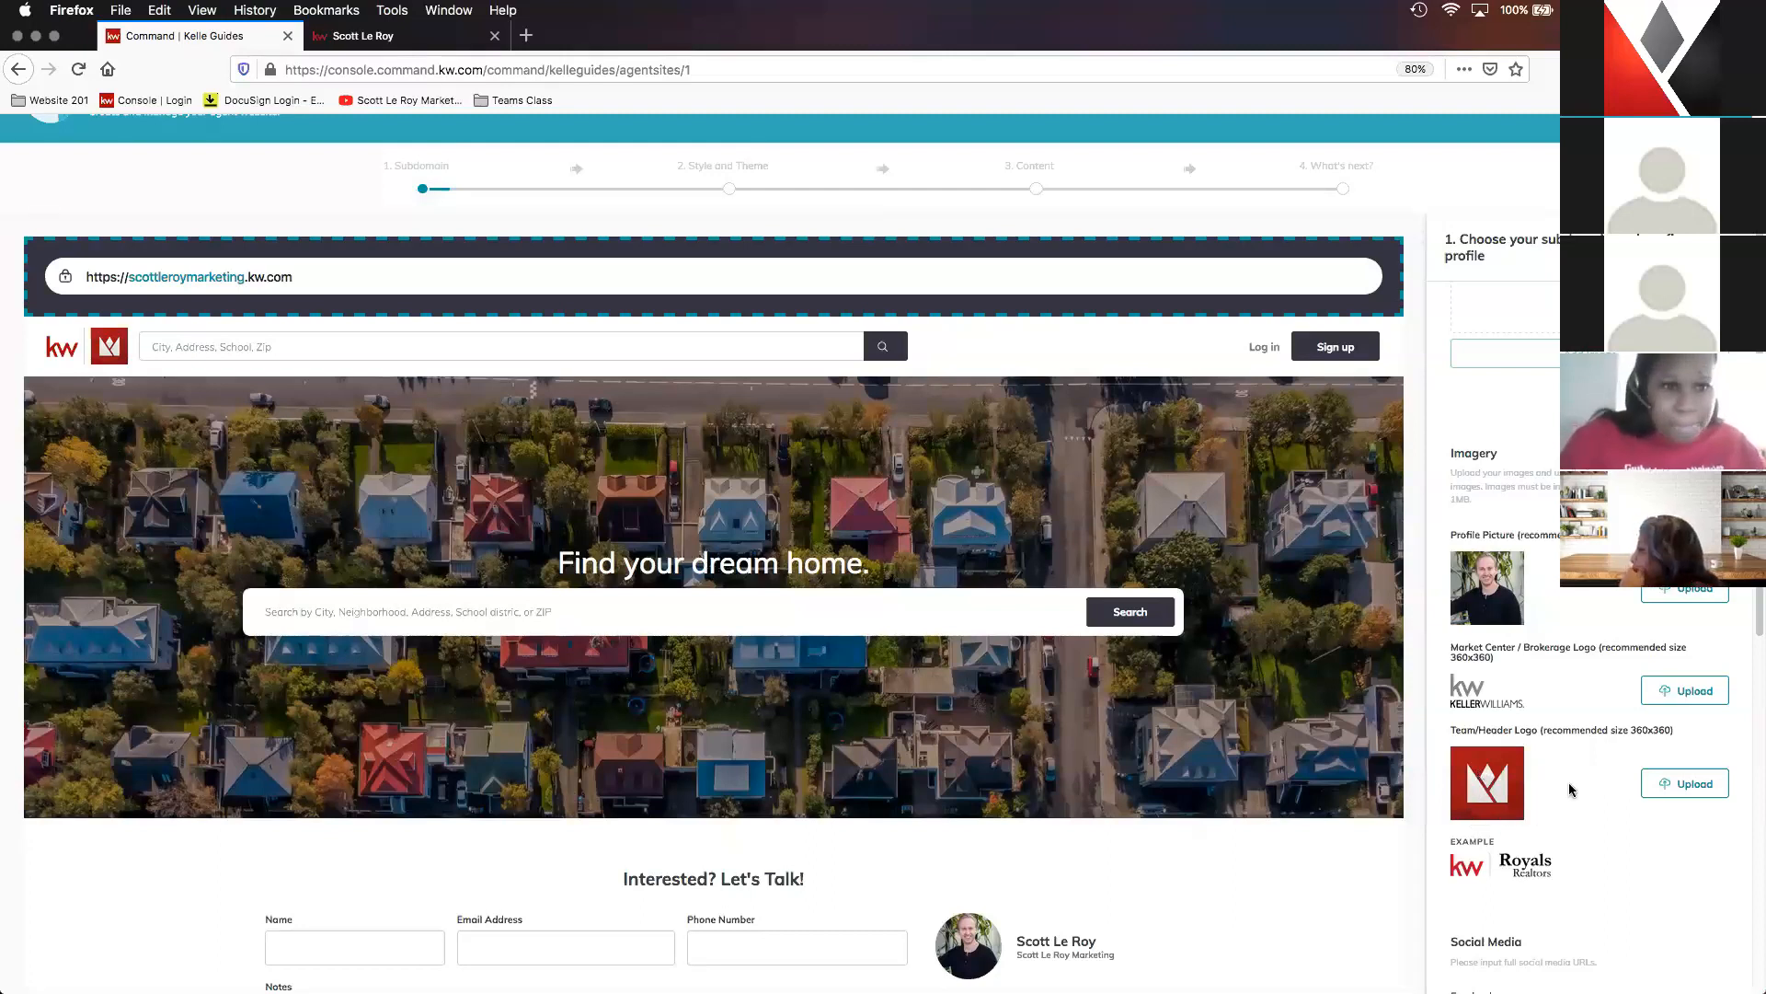
- Check the social media URLs, then save the subdomain and profile stage and continue to Style and Theme
{"action": "scroll", "coordinate": [1571, 783], "scroll_direction": "down", "scroll_amount": 1}
{"action": "scroll", "coordinate": [1571, 777], "scroll_direction": "down", "scroll_amount": 5}
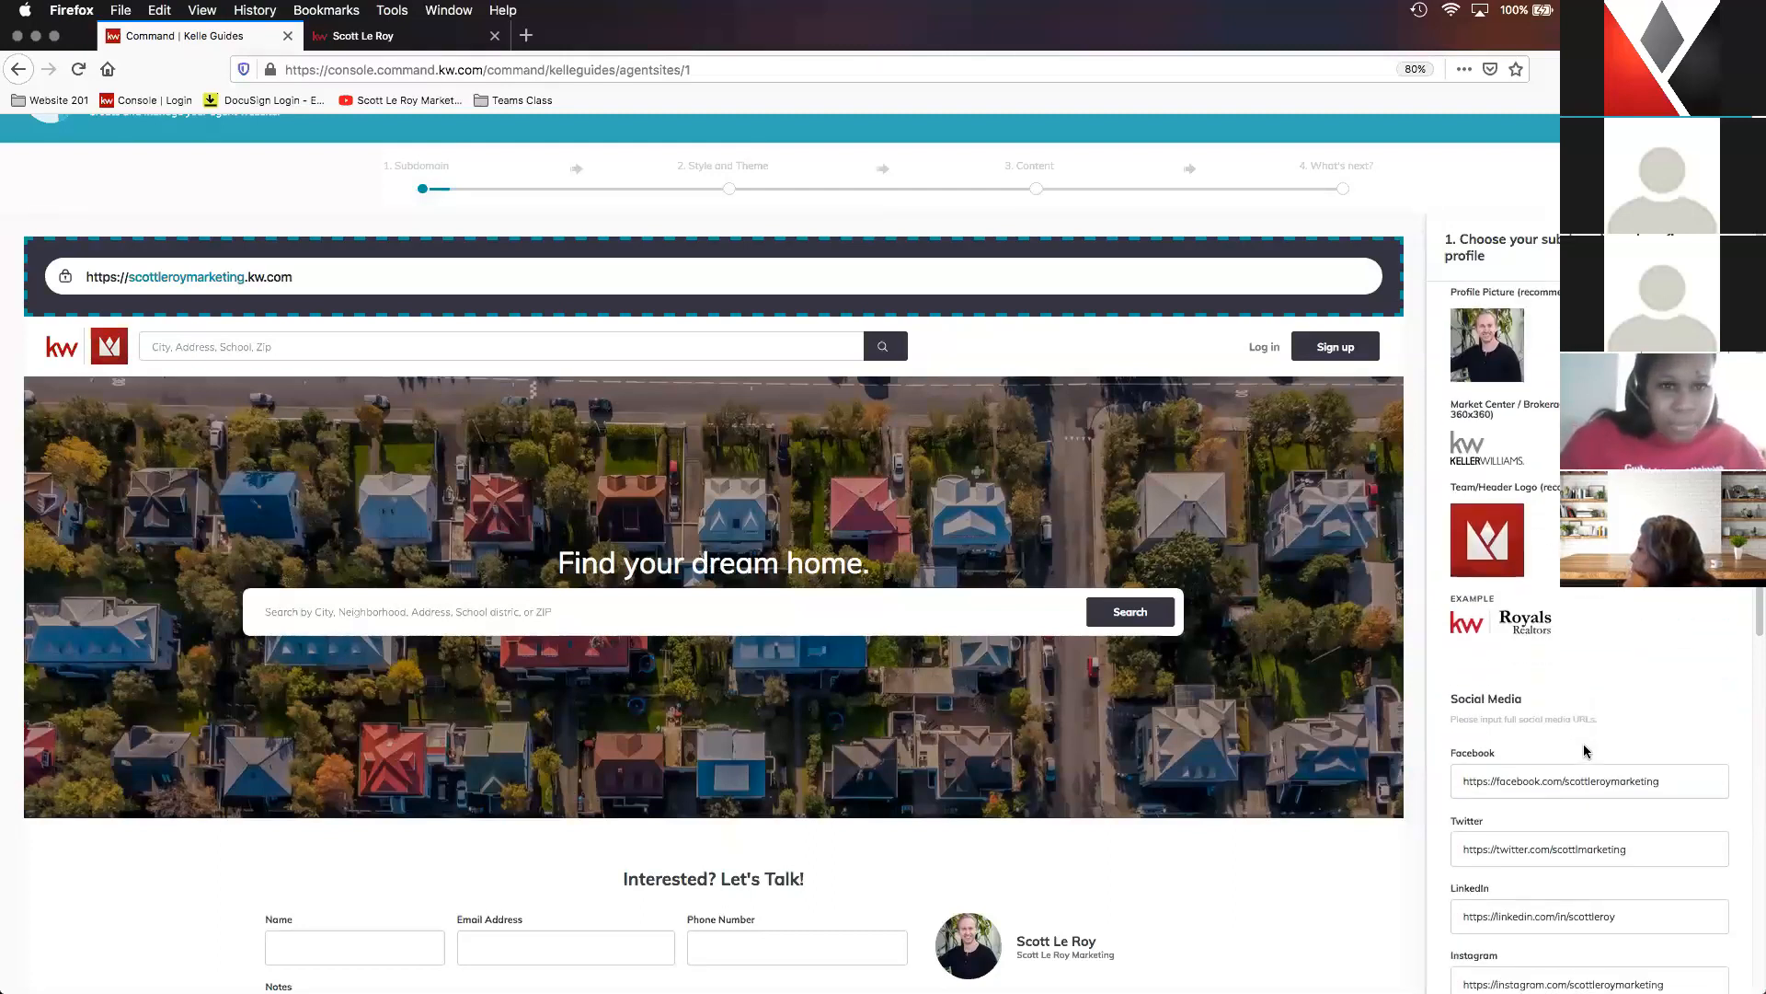
{"action": "scroll", "coordinate": [1586, 739], "scroll_direction": "down", "scroll_amount": 3}
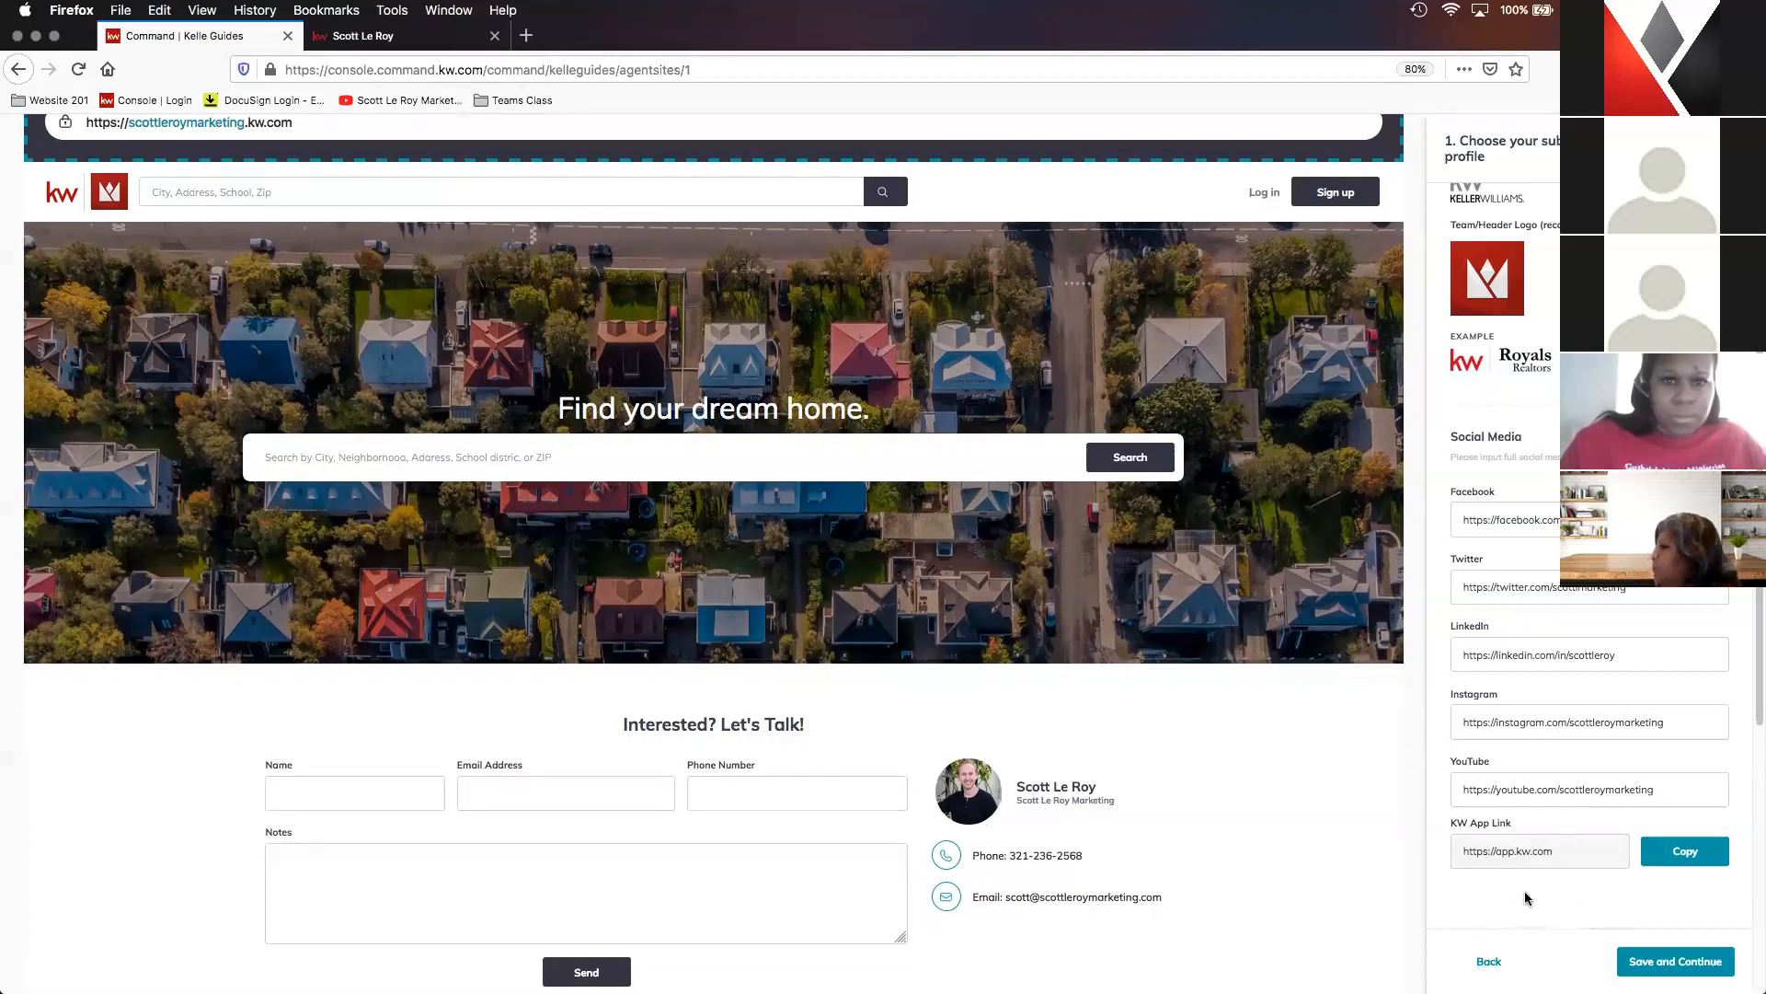
{"action": "left_click", "coordinate": [1676, 962]}
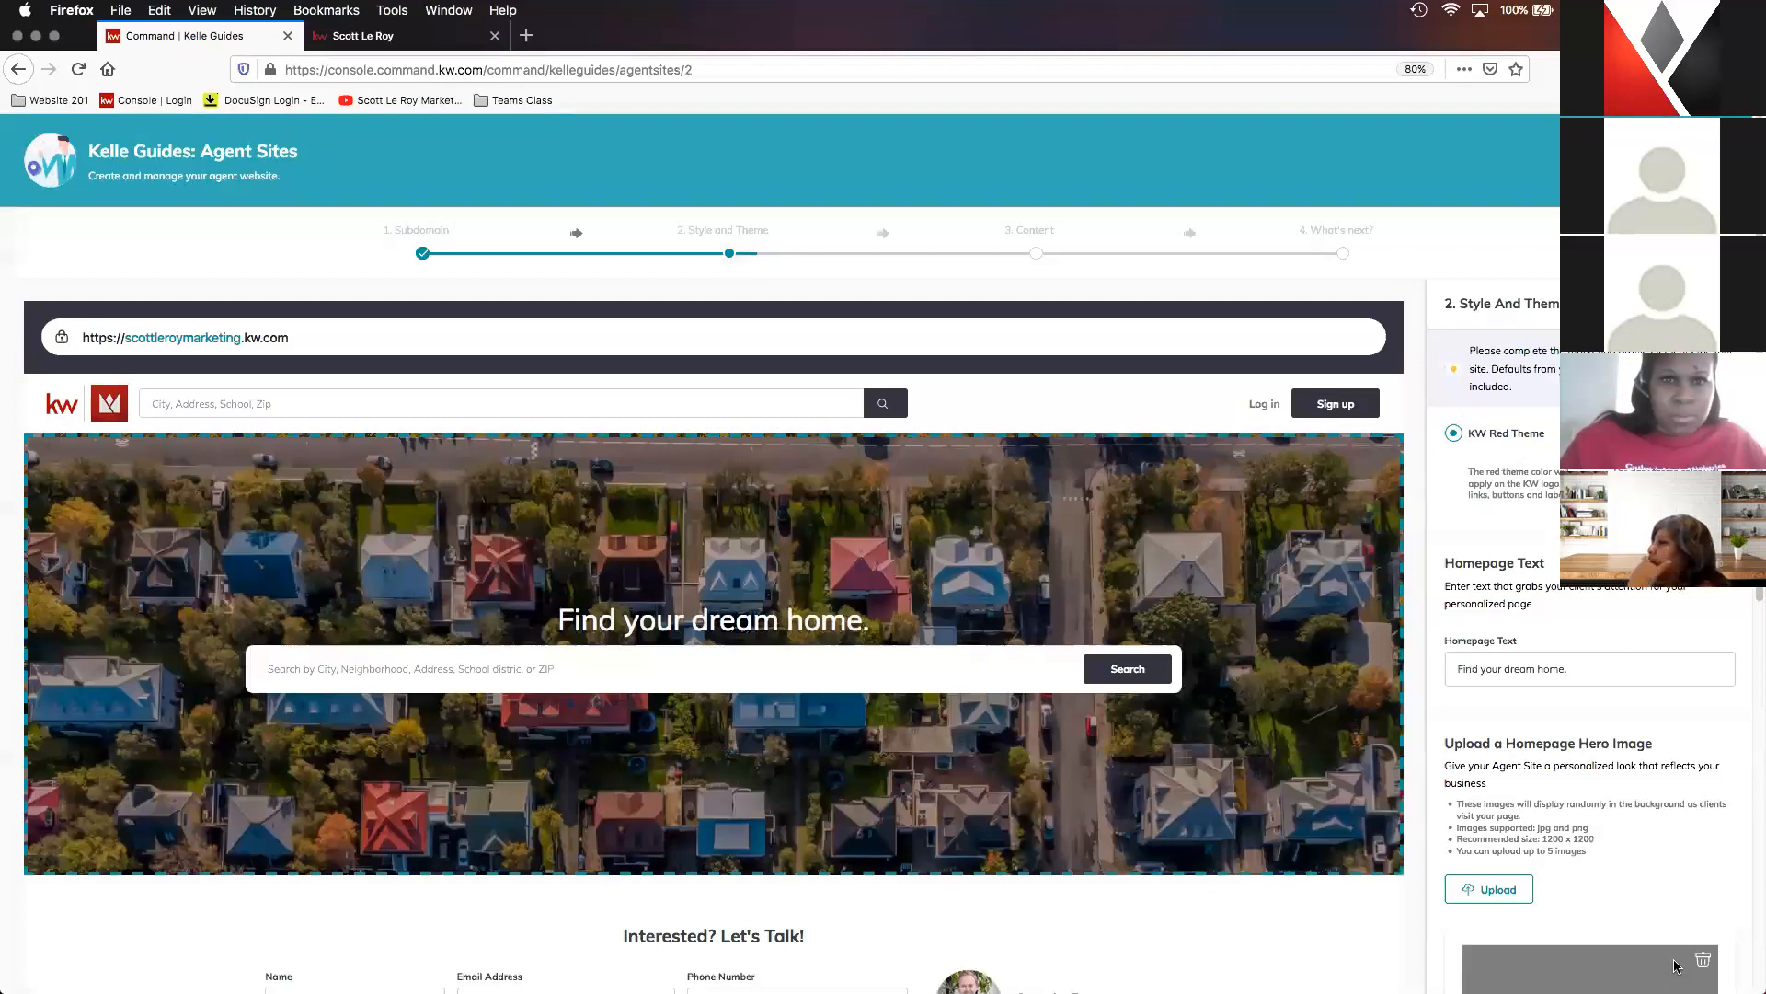
- Review the theme and Homepage Text settings in Style and Theme, and compare the homepage headline with the live agent site
{"action": "scroll", "coordinate": [1644, 932], "scroll_direction": "down", "scroll_amount": 1}
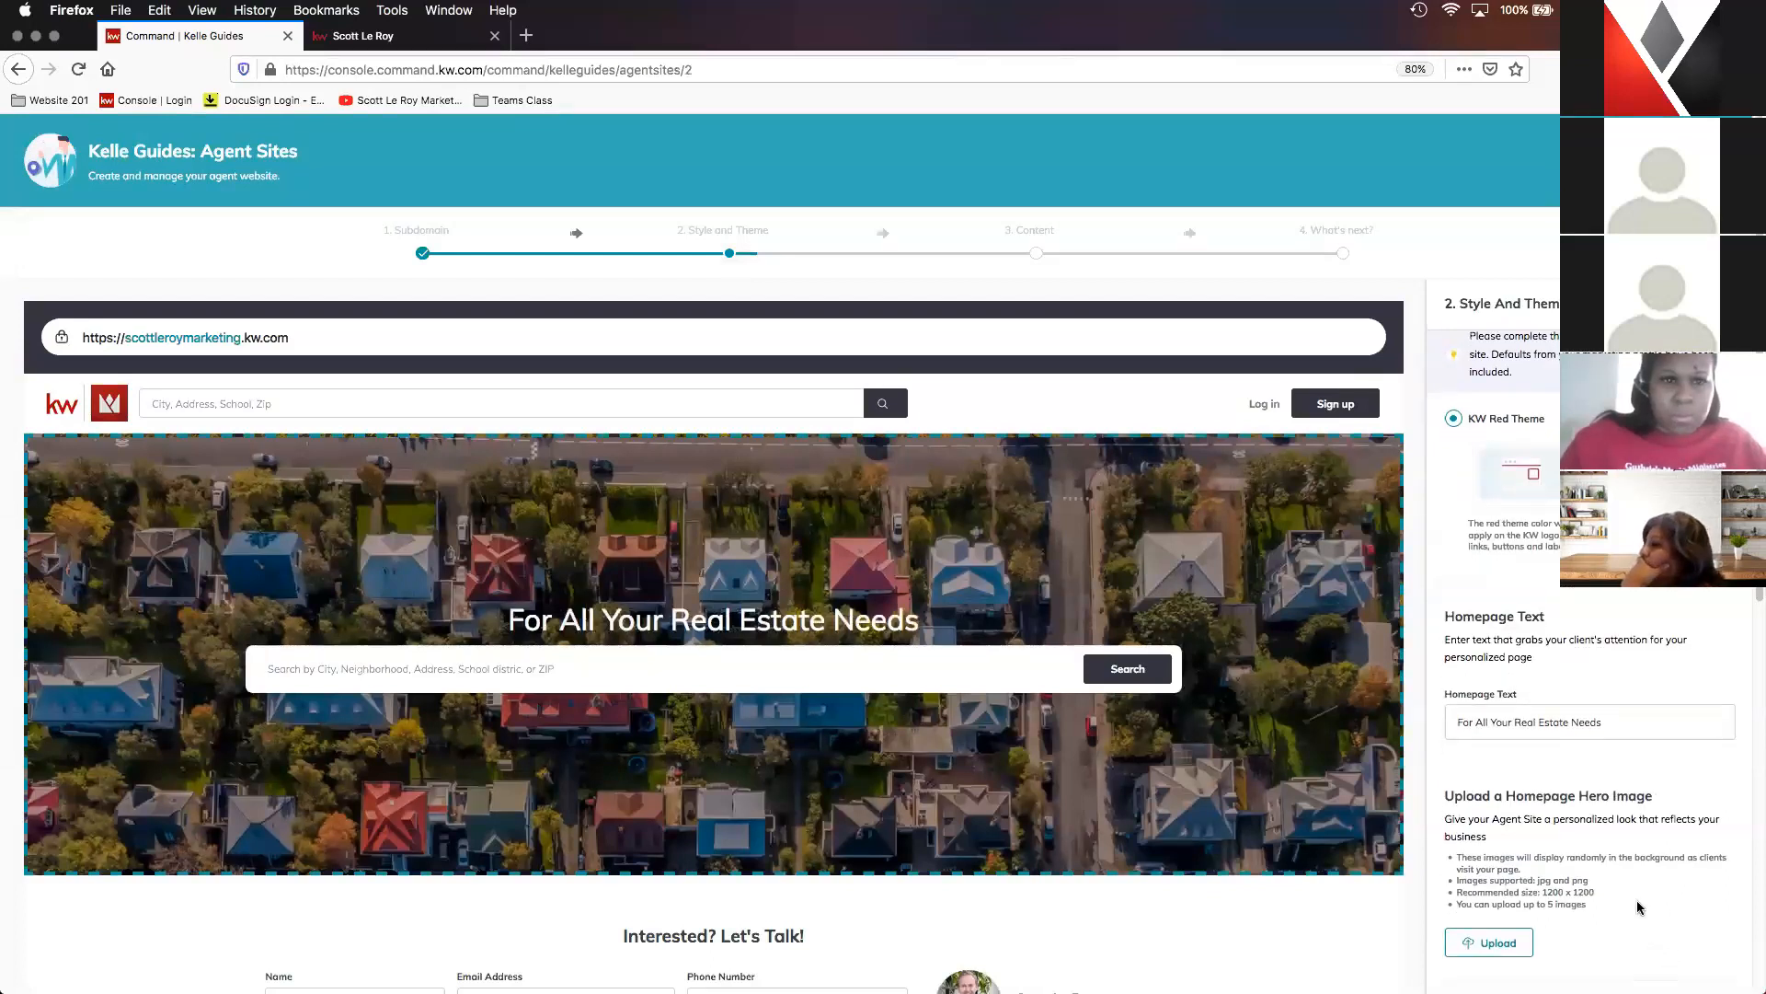
{"action": "scroll", "coordinate": [1640, 905], "scroll_direction": "up", "scroll_amount": 1}
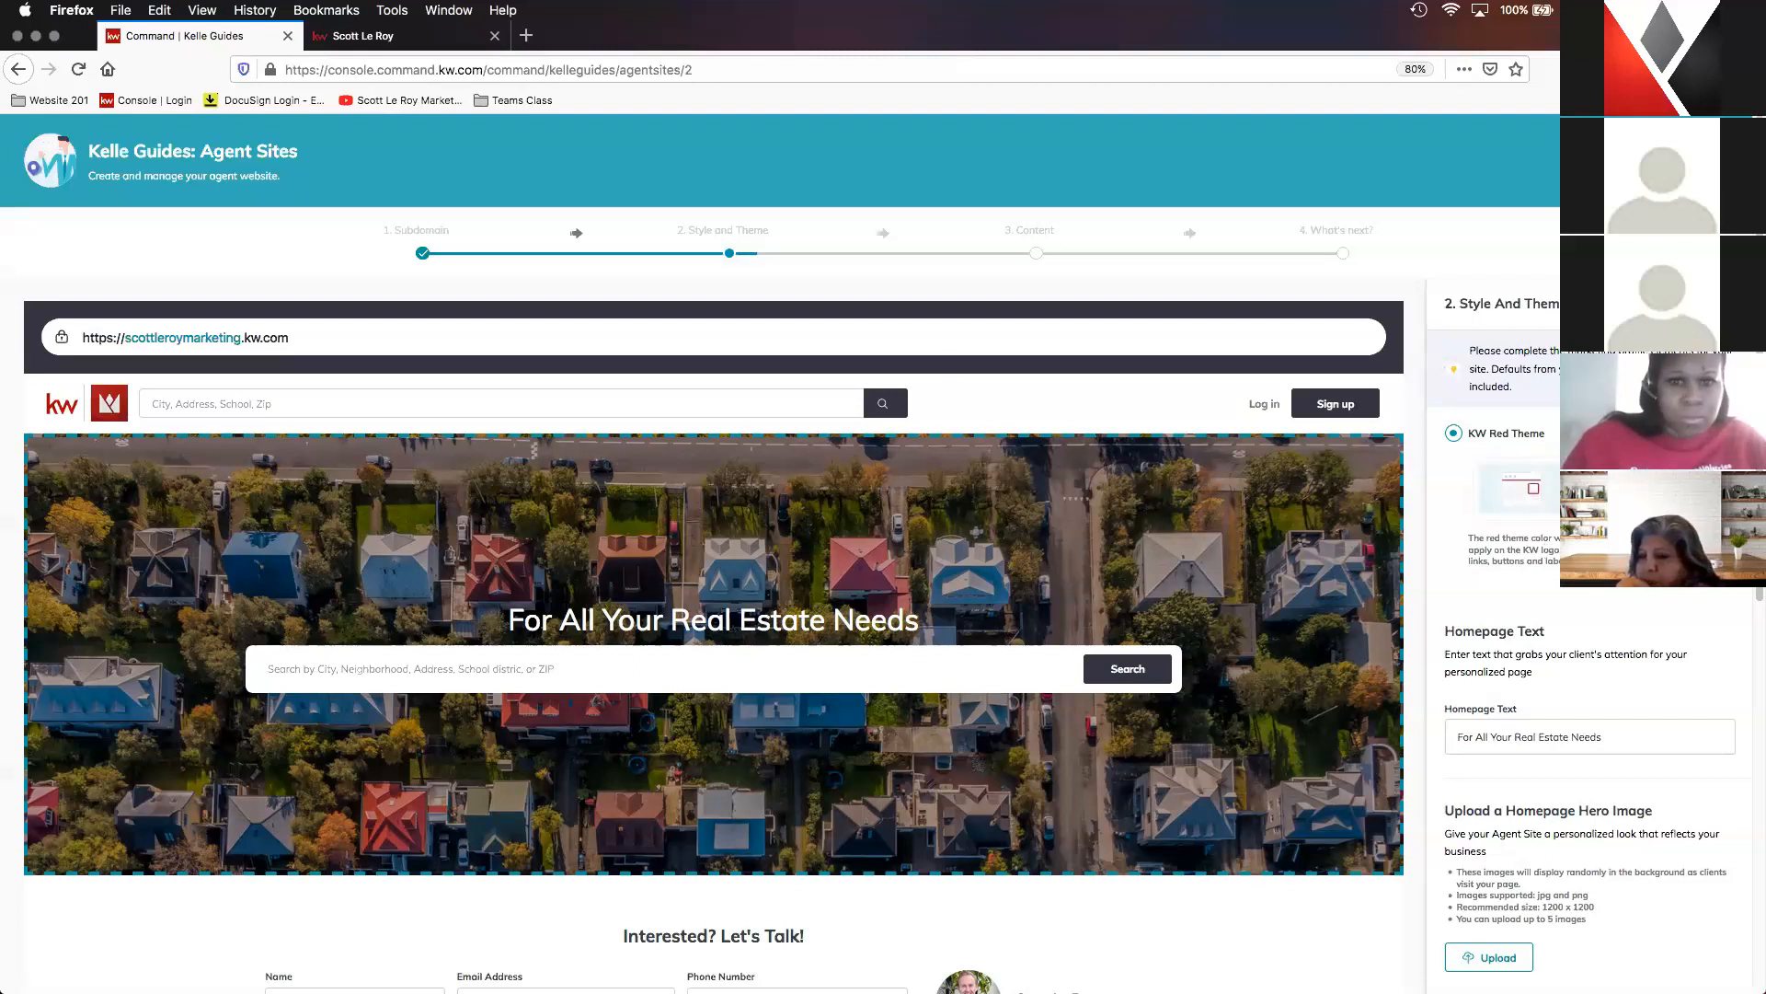
{"action": "left_click", "coordinate": [368, 35]}
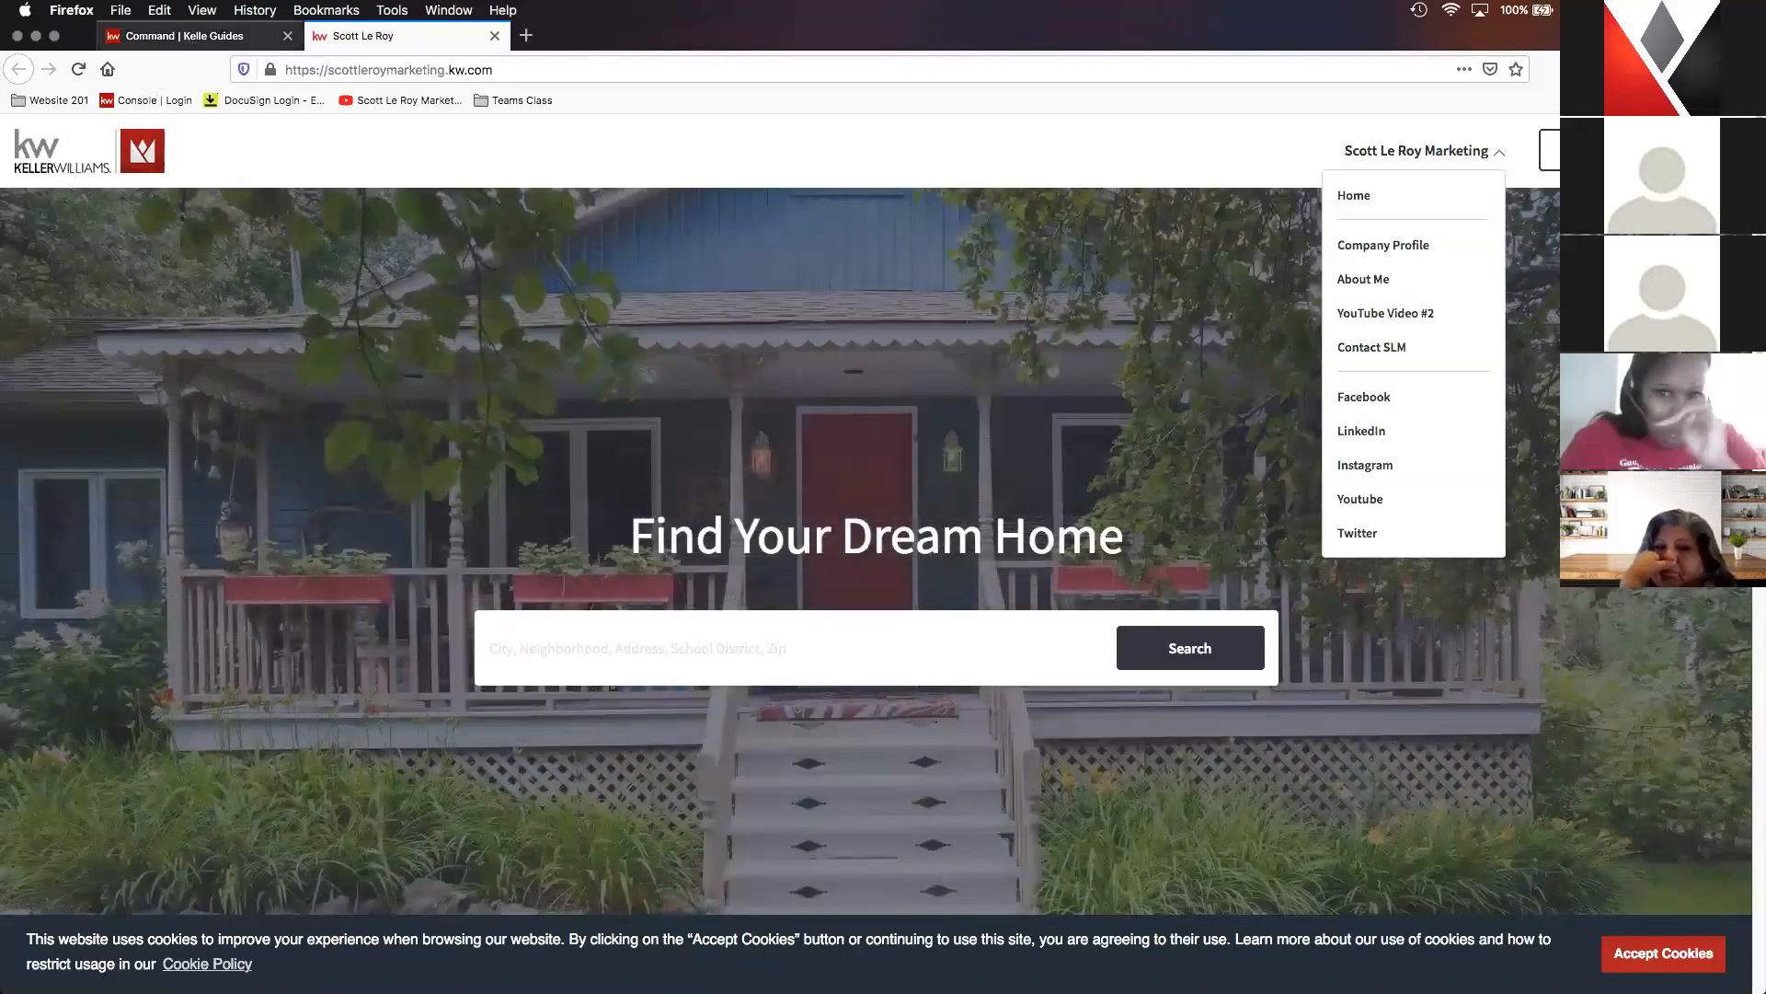
{"action": "left_click", "coordinate": [201, 36]}
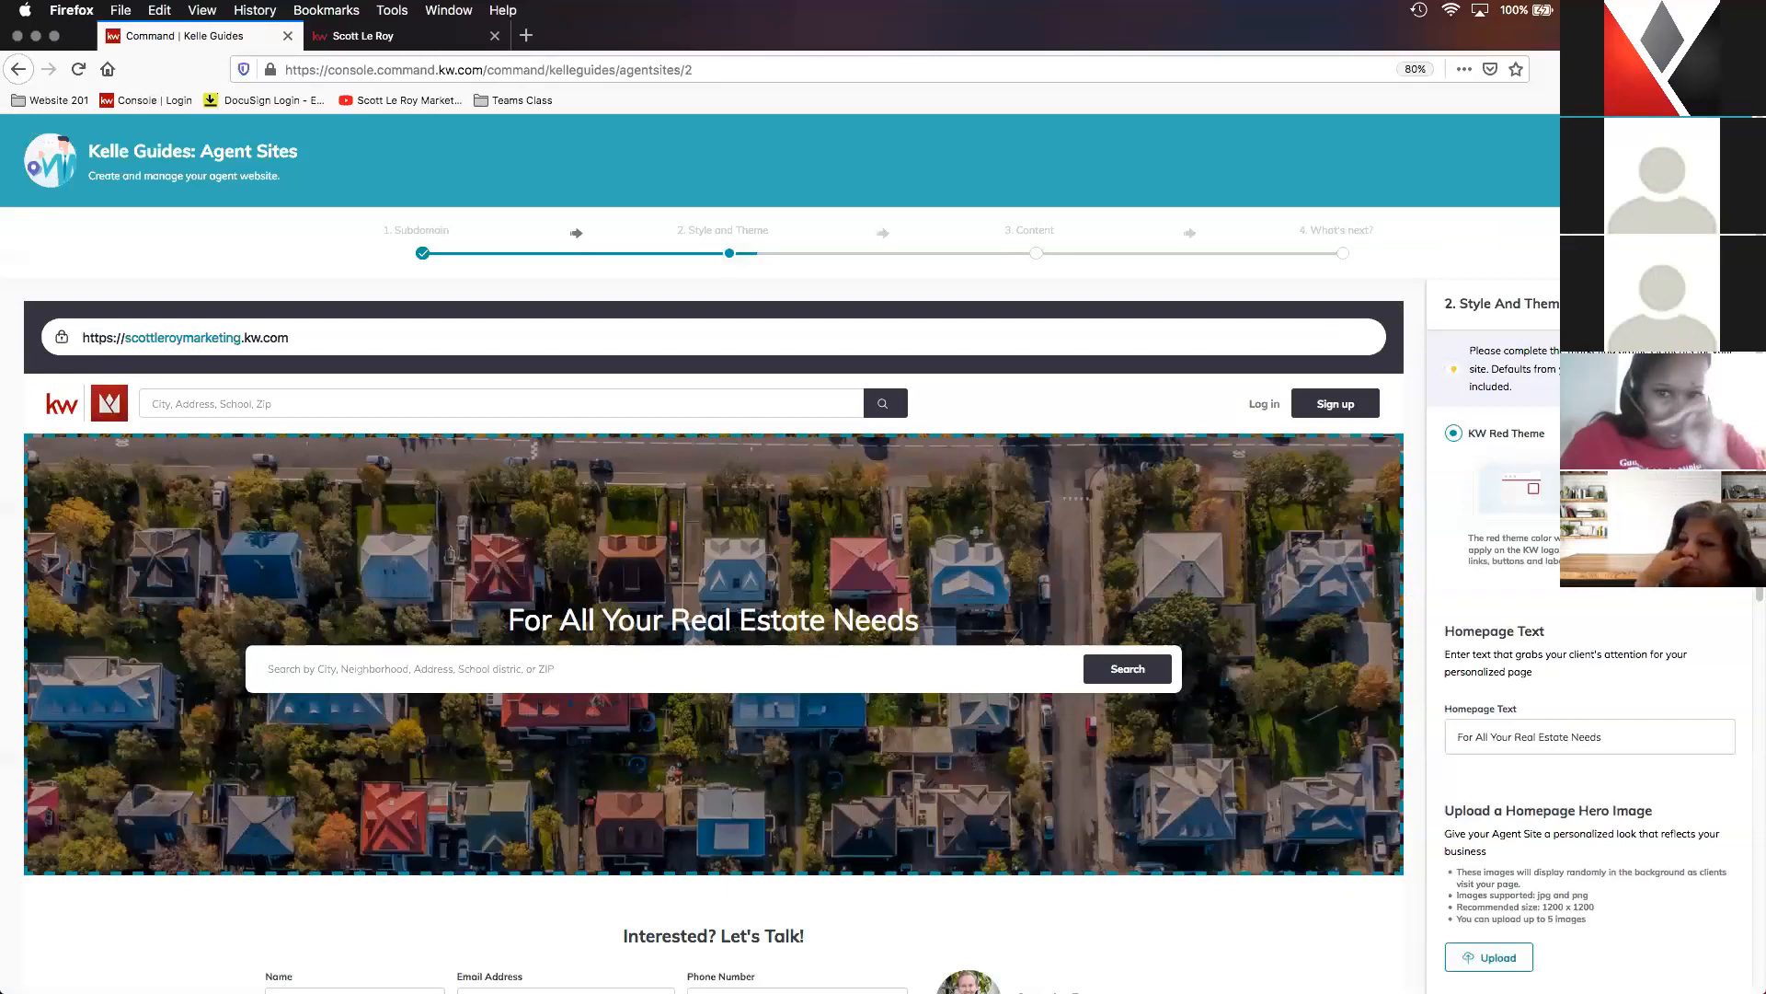
- Delete the end of the homepage text and retype it so the headline reads "For All Your Real Estate Needs"
{"action": "scroll", "coordinate": [1582, 690], "scroll_direction": "down", "scroll_amount": 2}
{"action": "scroll", "coordinate": [1582, 736], "scroll_direction": "down", "scroll_amount": 2}
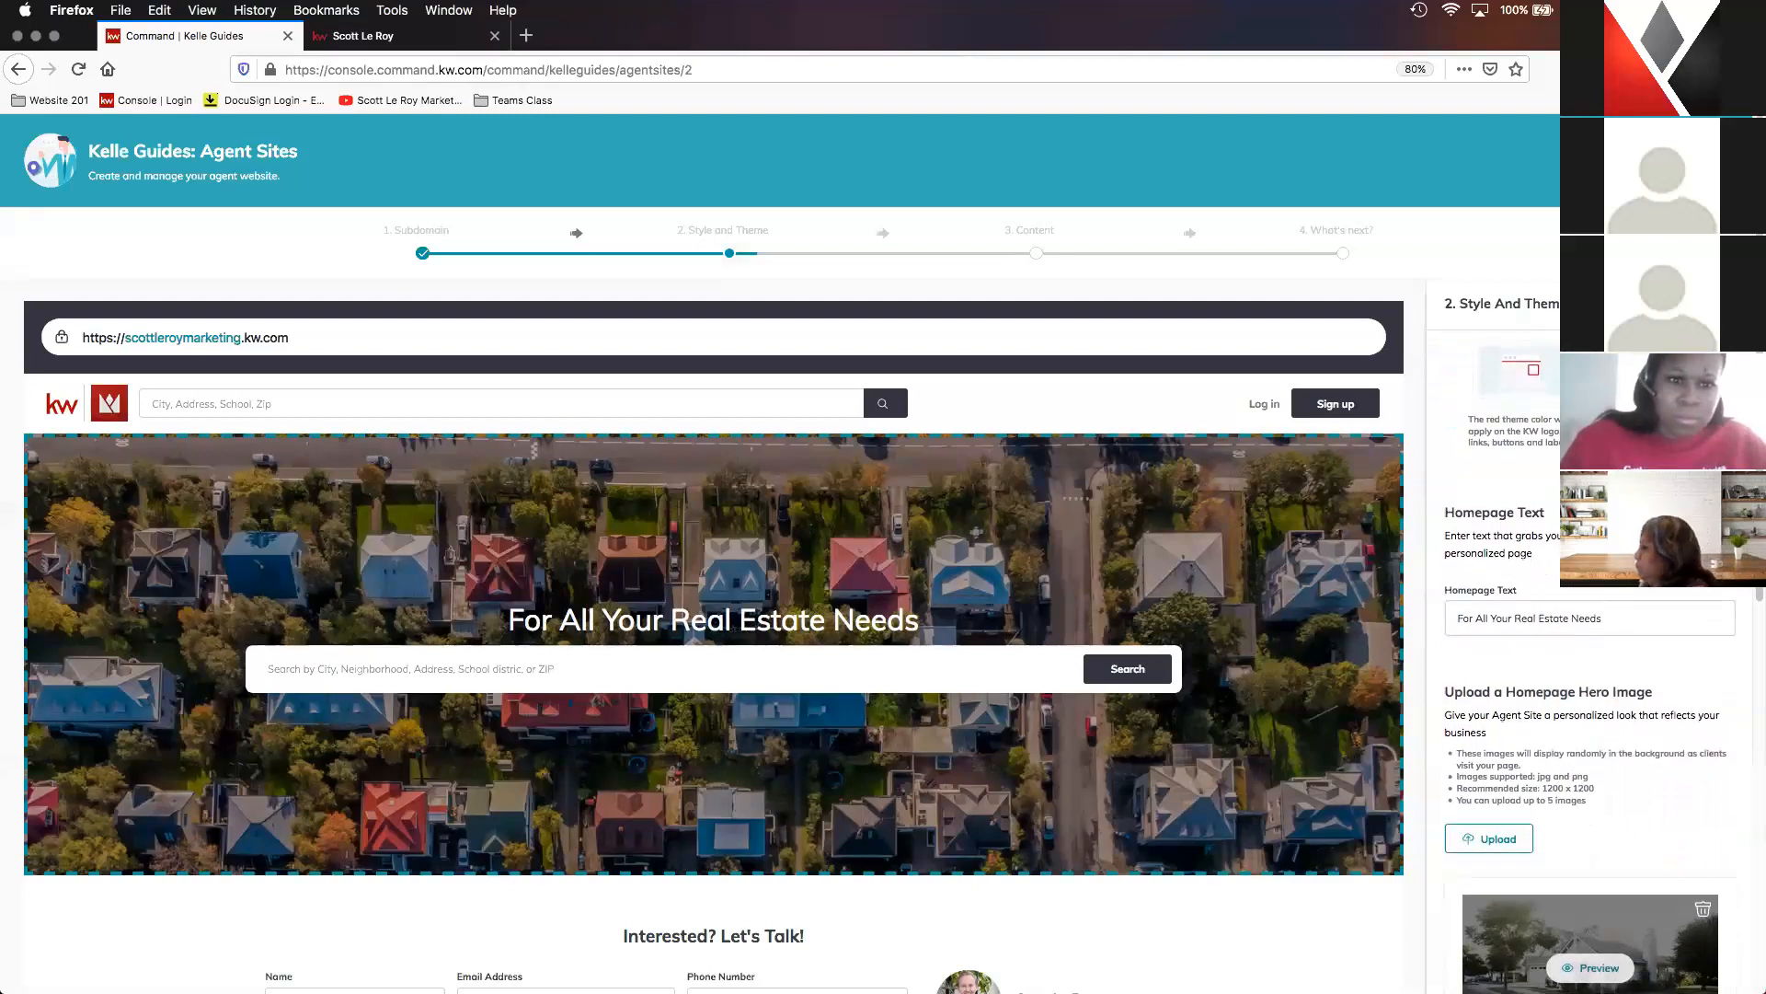
{"action": "scroll", "coordinate": [1582, 736], "scroll_direction": "down", "scroll_amount": 1}
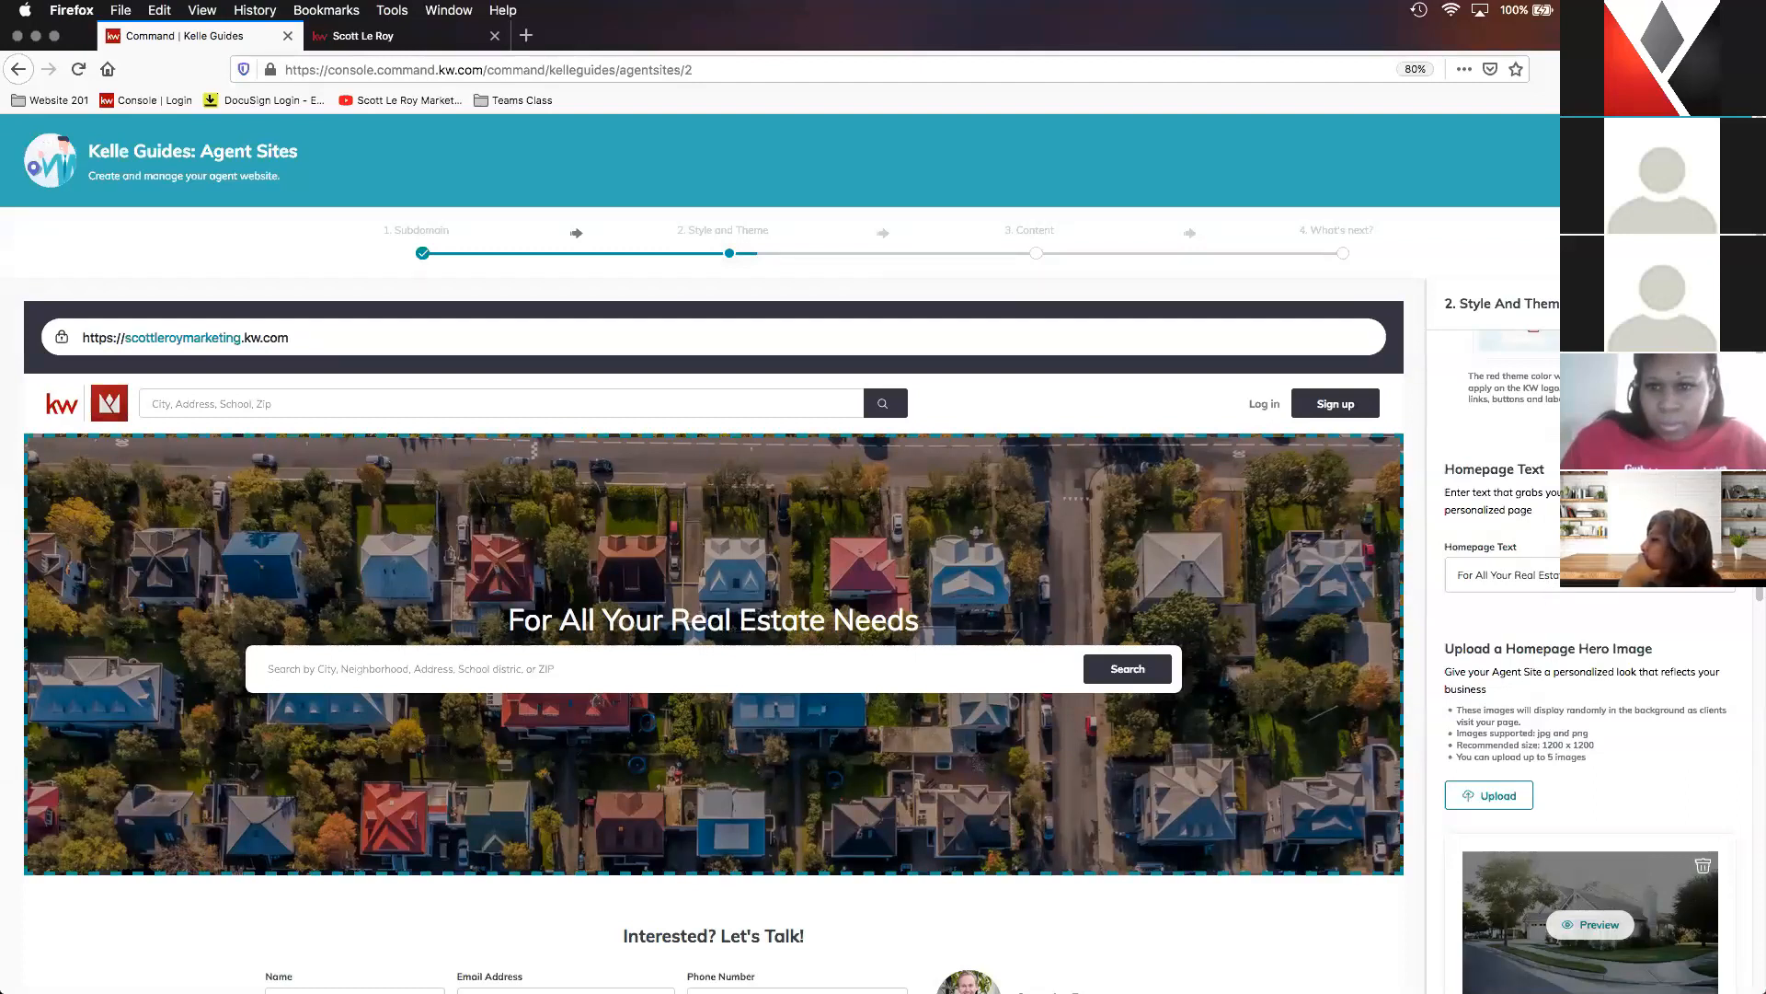
{"action": "scroll", "coordinate": [1589, 690], "scroll_direction": "down", "scroll_amount": 1}
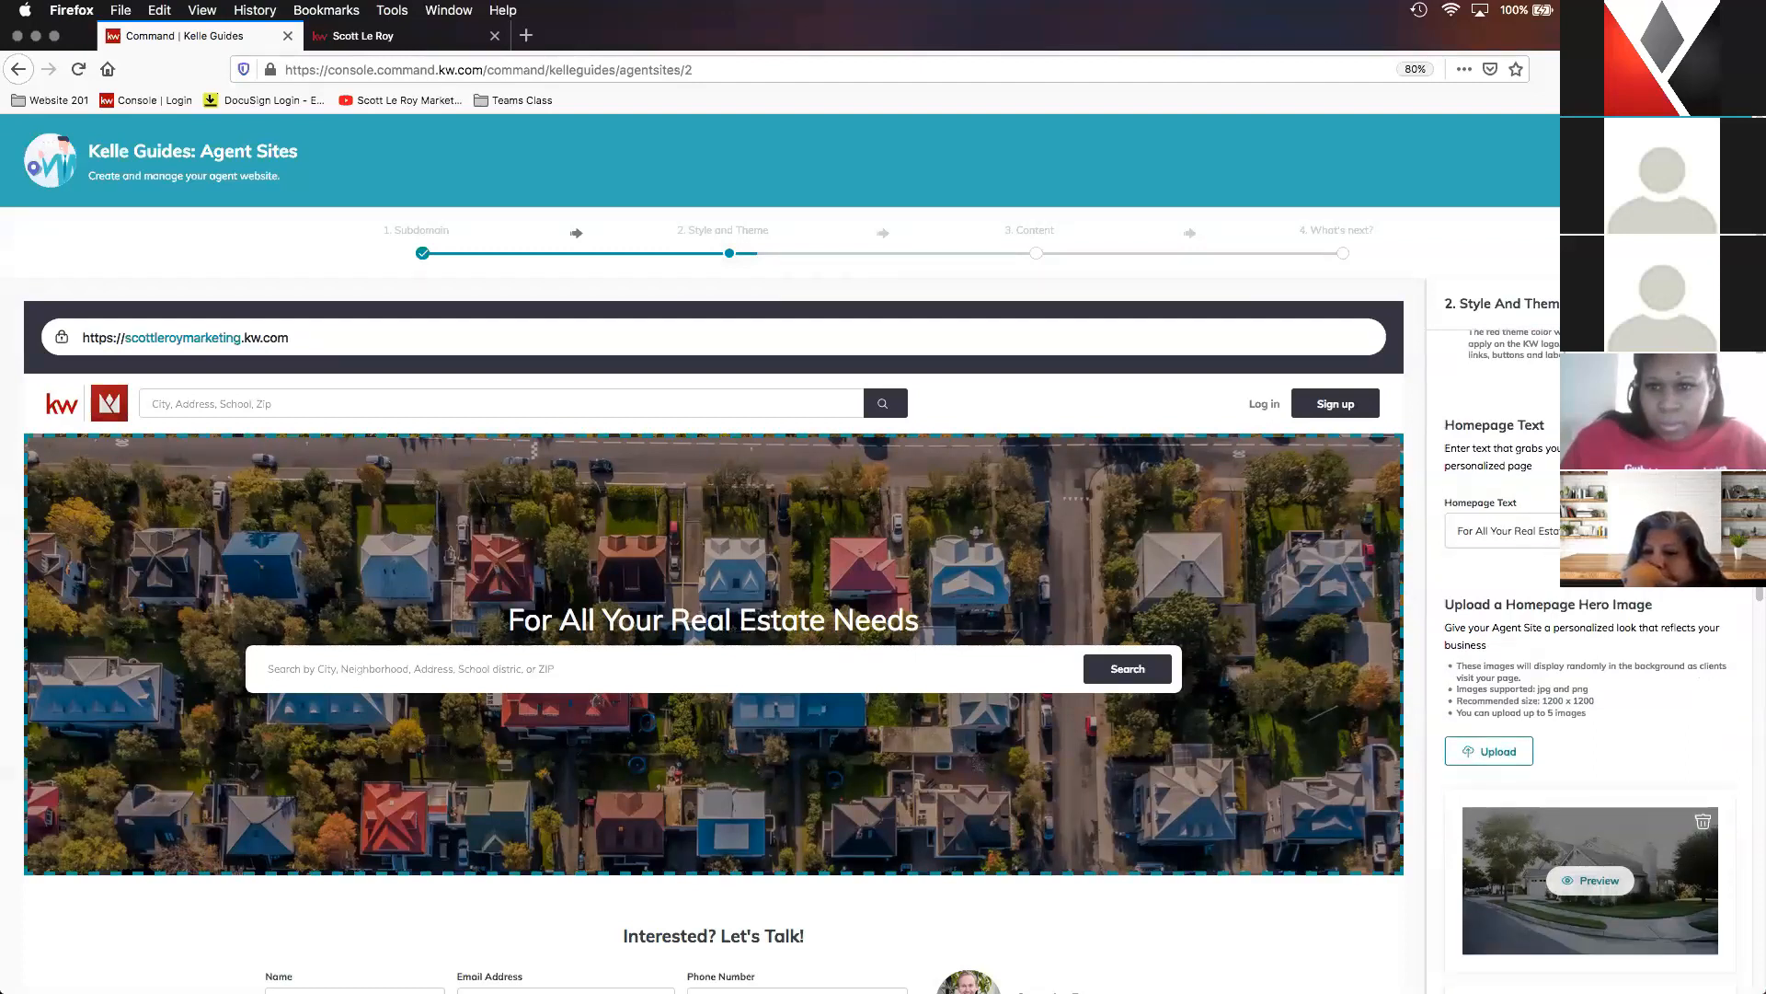
{"action": "left_click", "coordinate": [1509, 531]}
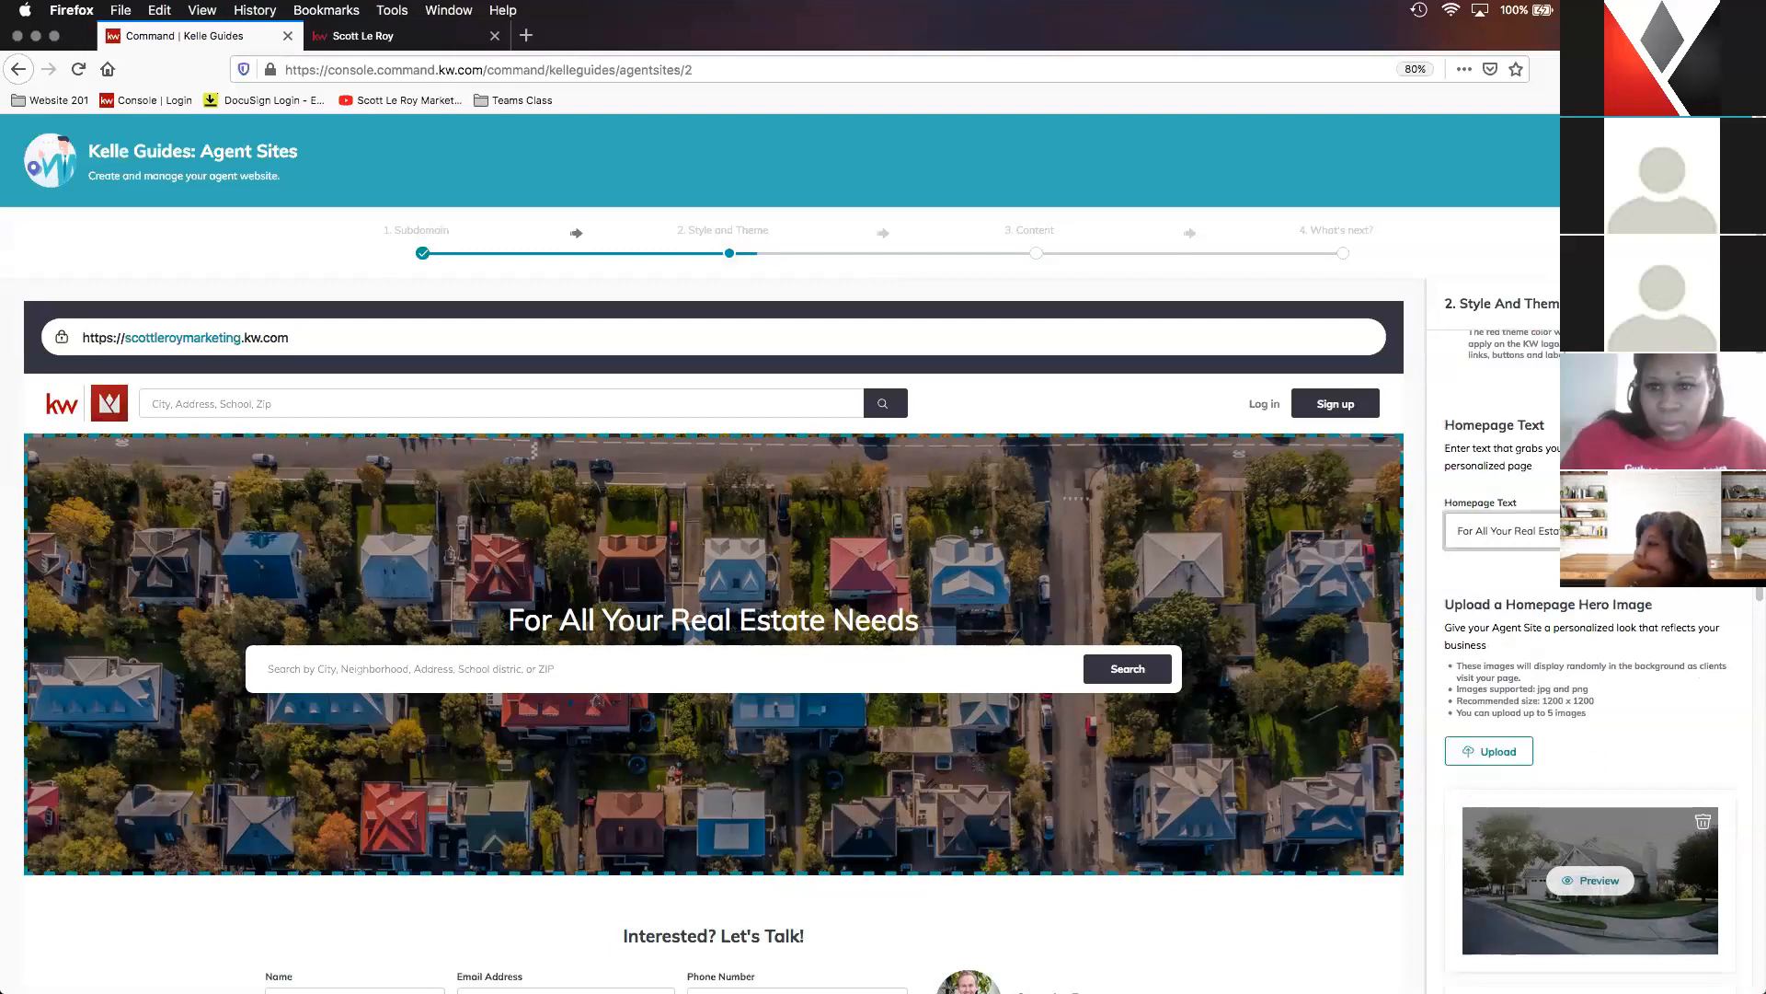
{"action": "key", "text": "BackSpace"}
{"action": "key", "text": "BackSpace"}
{"action": "key", "text": "BackSpace"}
{"action": "key", "text": "BackSpace"}
{"action": "key", "text": "BackSpace"}
{"action": "key", "text": "BackSpace"}
{"action": "key", "text": "BackSpace"}
{"action": "key", "text": "BackSpace"}
{"action": "key", "text": "BackSpace"}
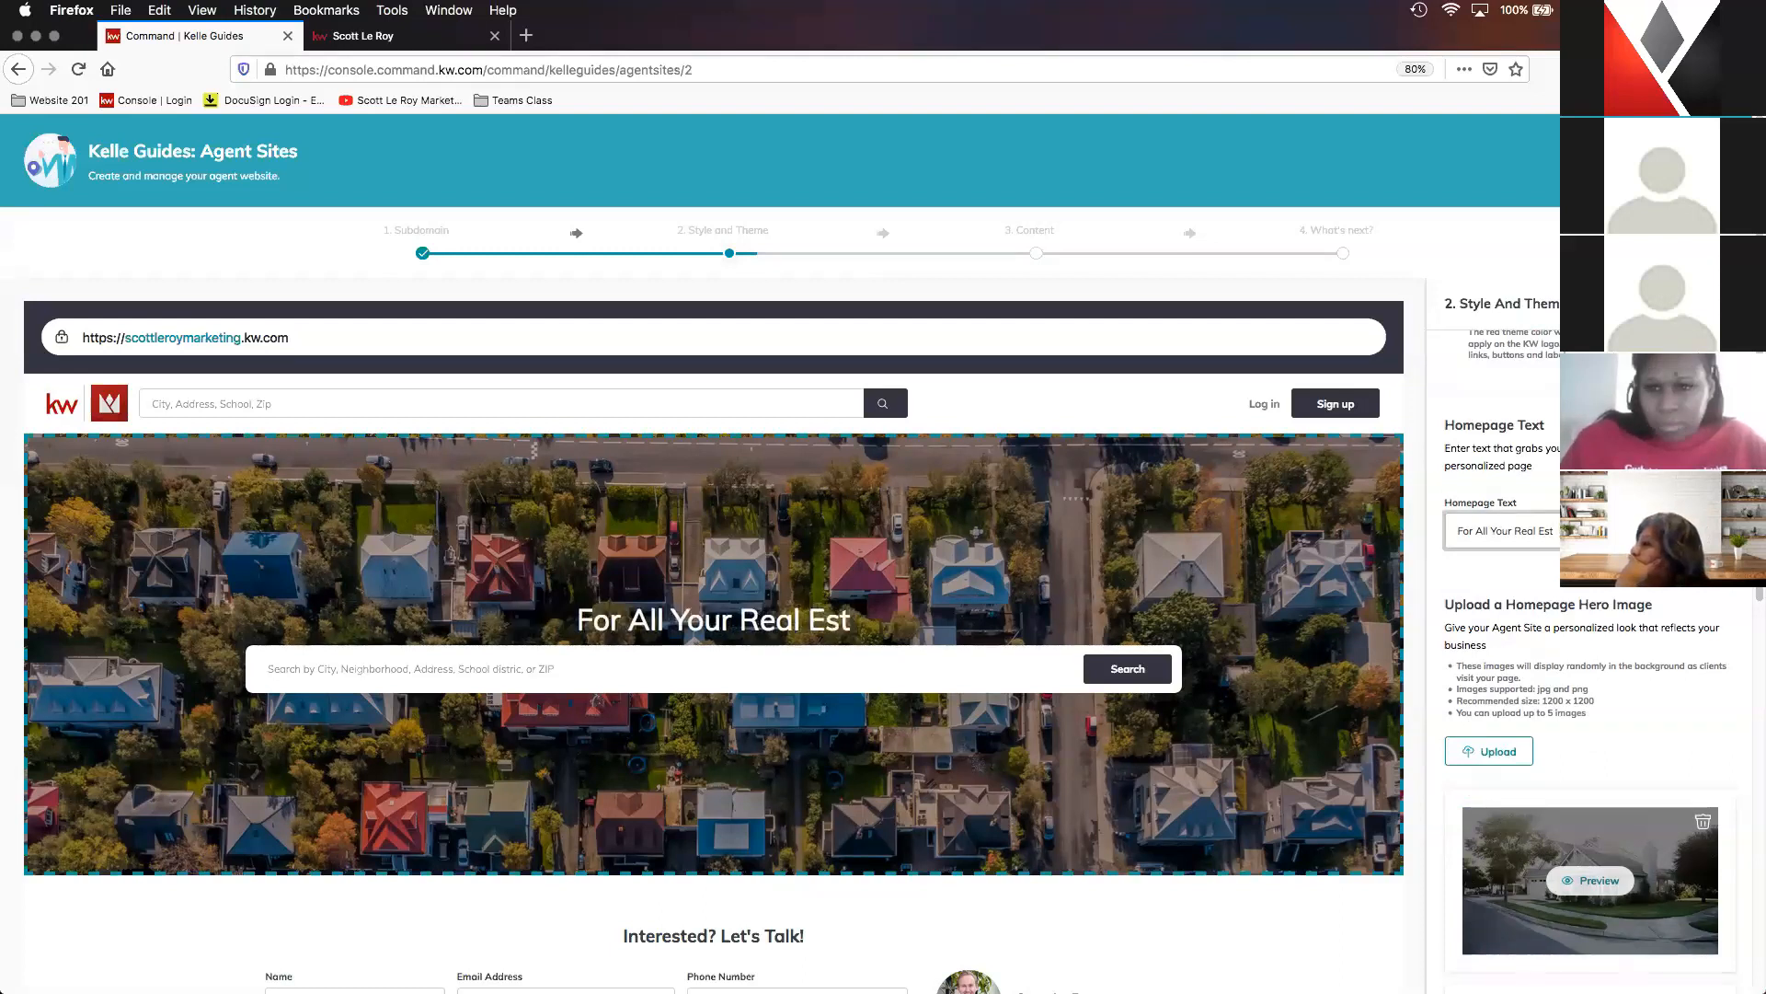
{"action": "type", "text": "ate Needs"}
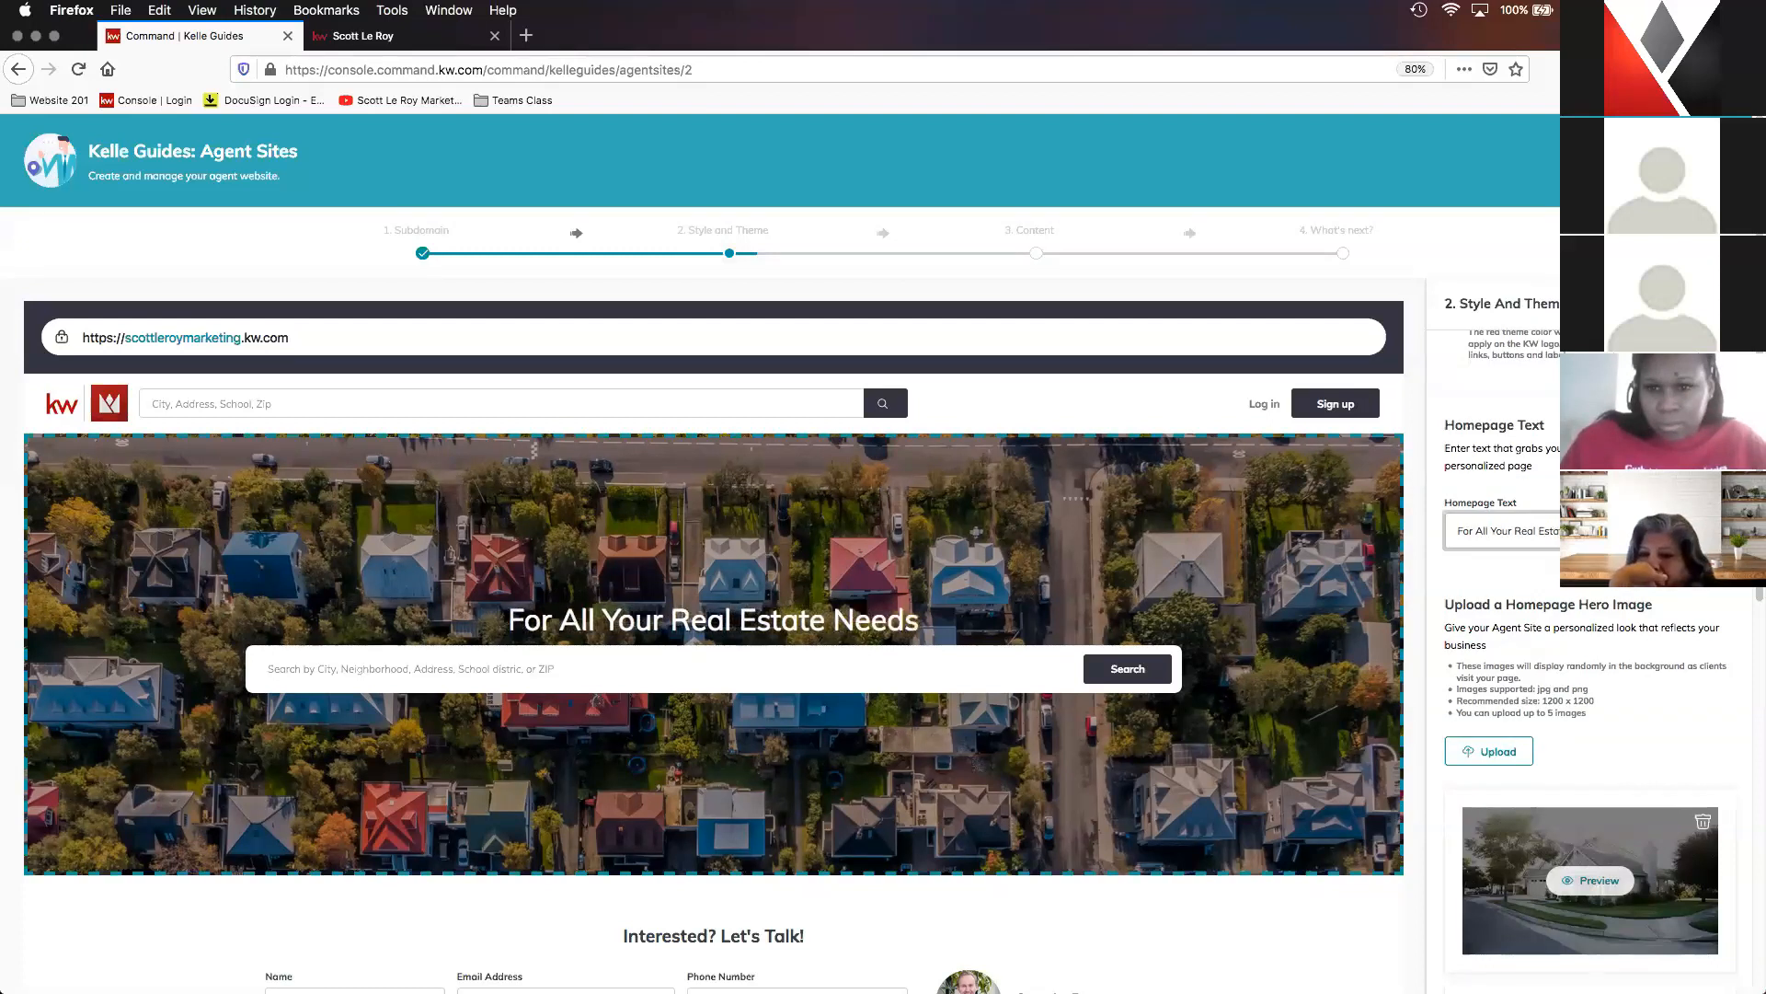
- Examine the homepage hero image upload guidelines and all the uploaded hero images with their preview and delete options
{"action": "scroll", "coordinate": [1582, 699], "scroll_direction": "down", "scroll_amount": 2}
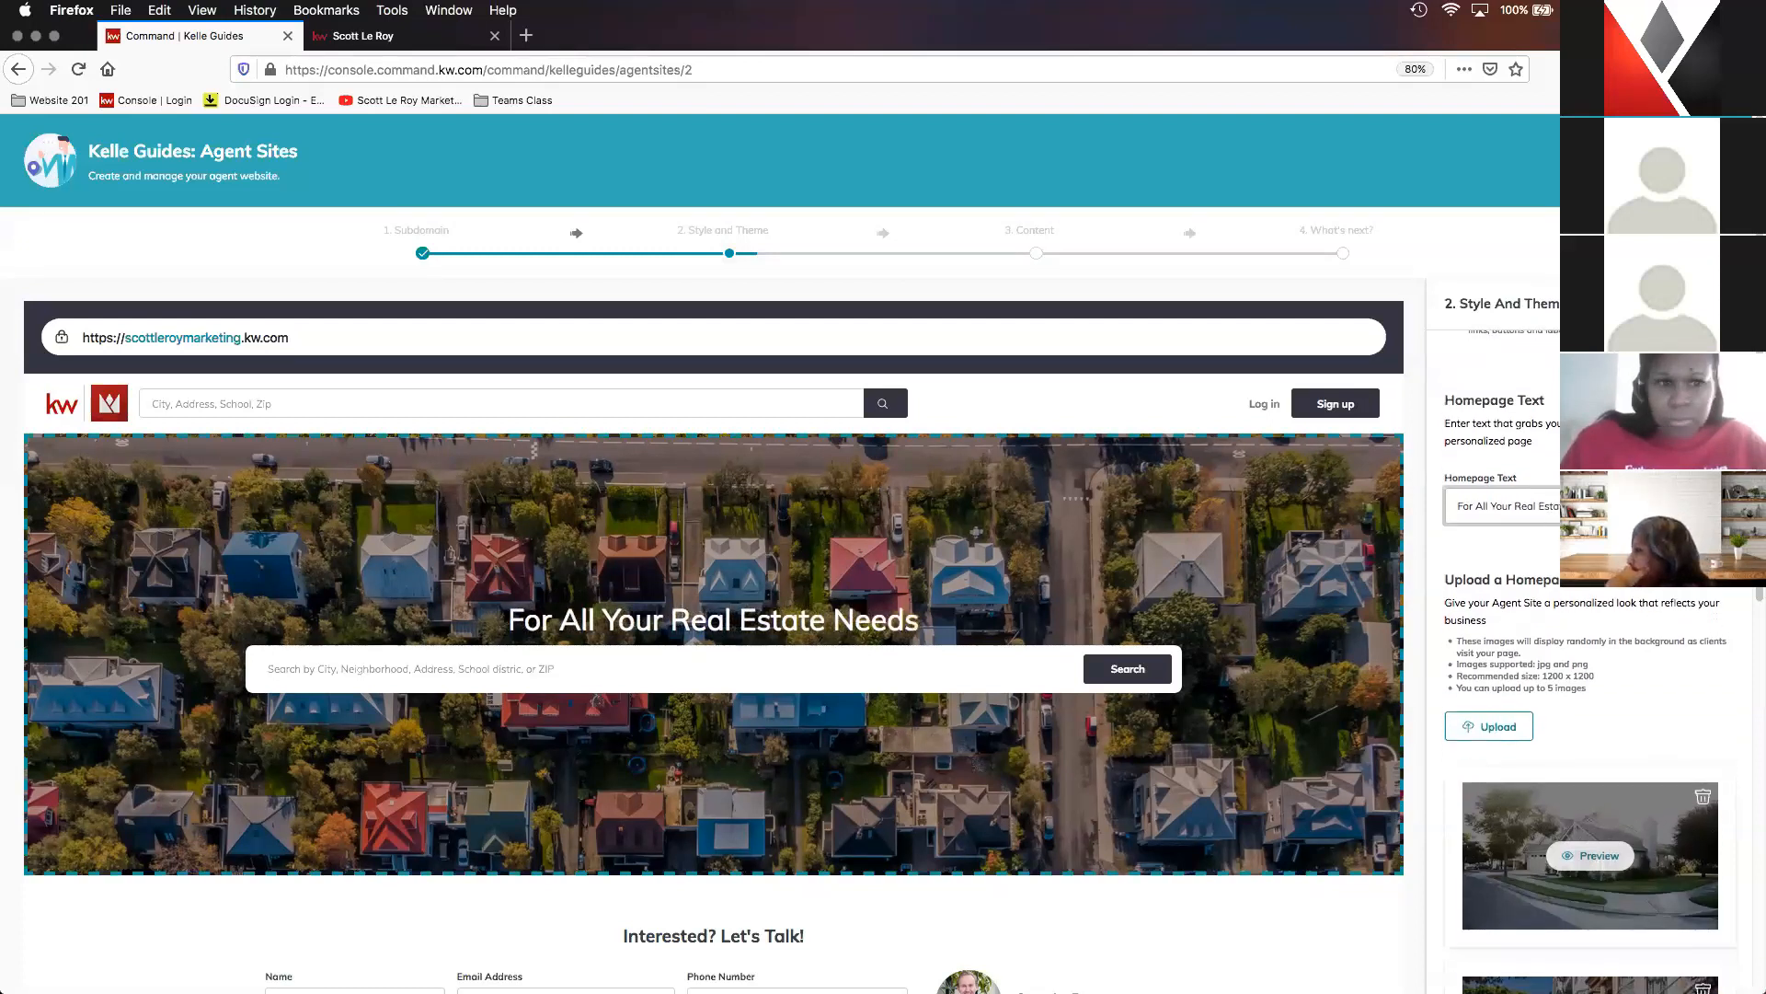
{"action": "scroll", "coordinate": [1590, 699], "scroll_direction": "down", "scroll_amount": 2}
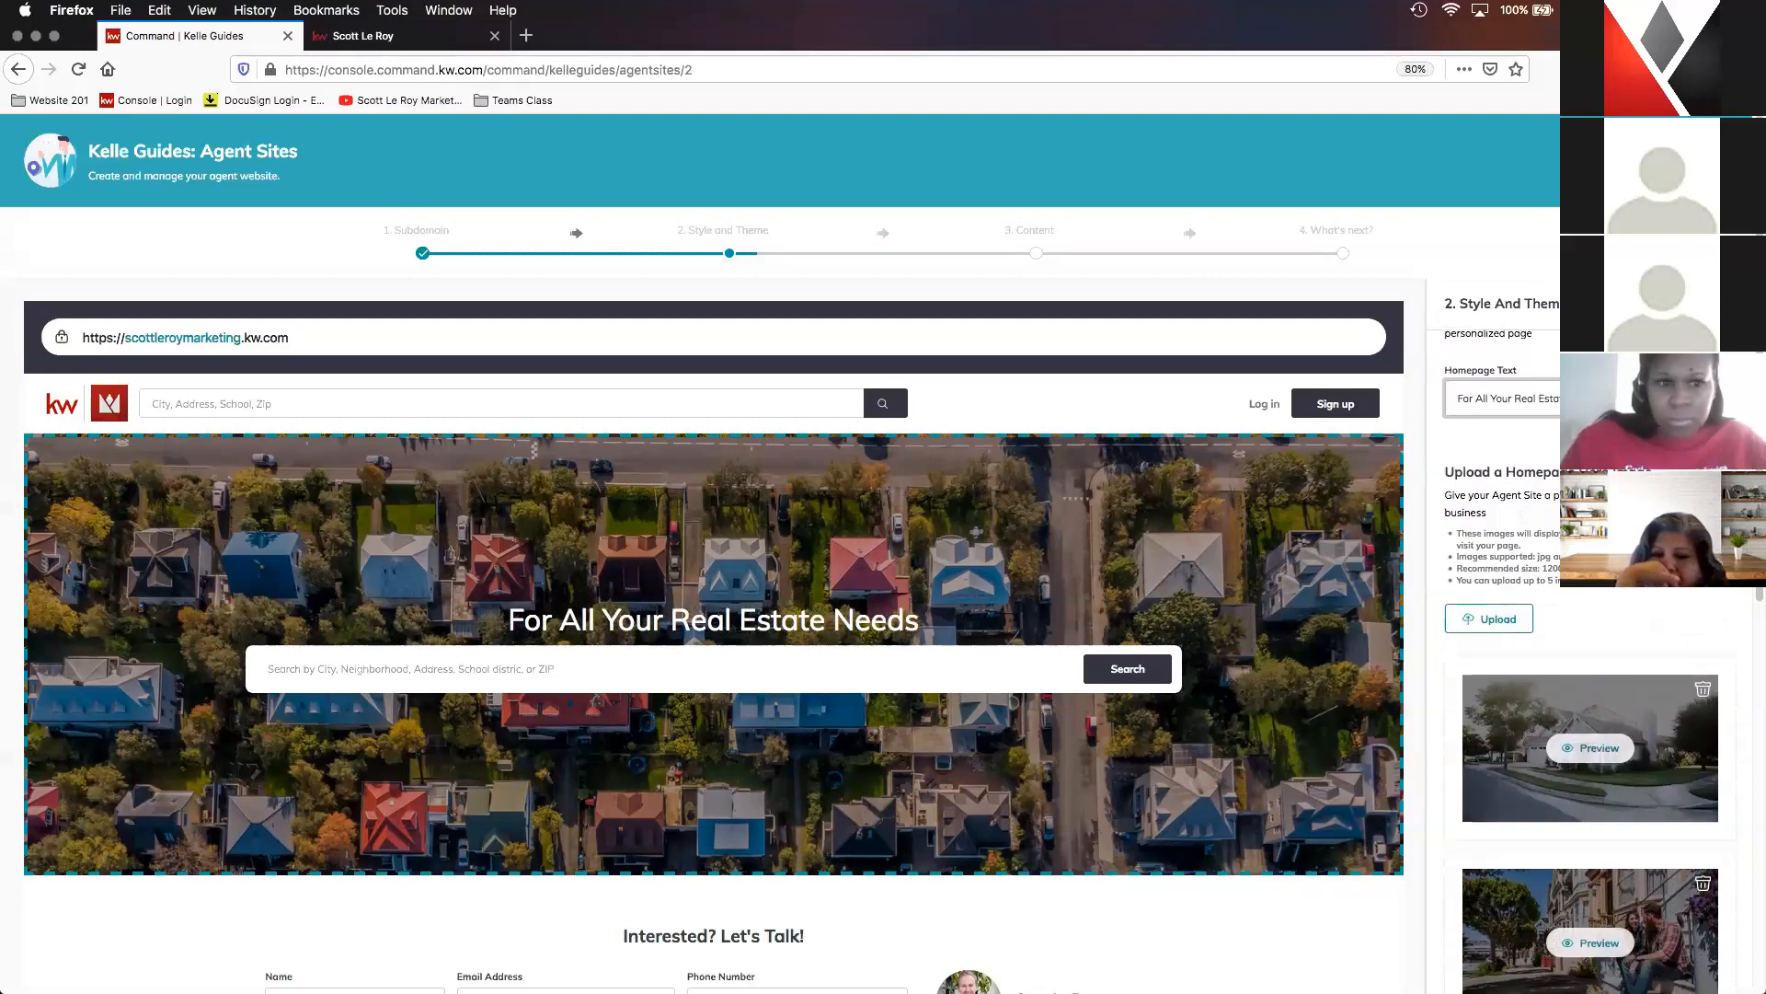
{"action": "scroll", "coordinate": [1548, 412], "scroll_direction": "down", "scroll_amount": 1}
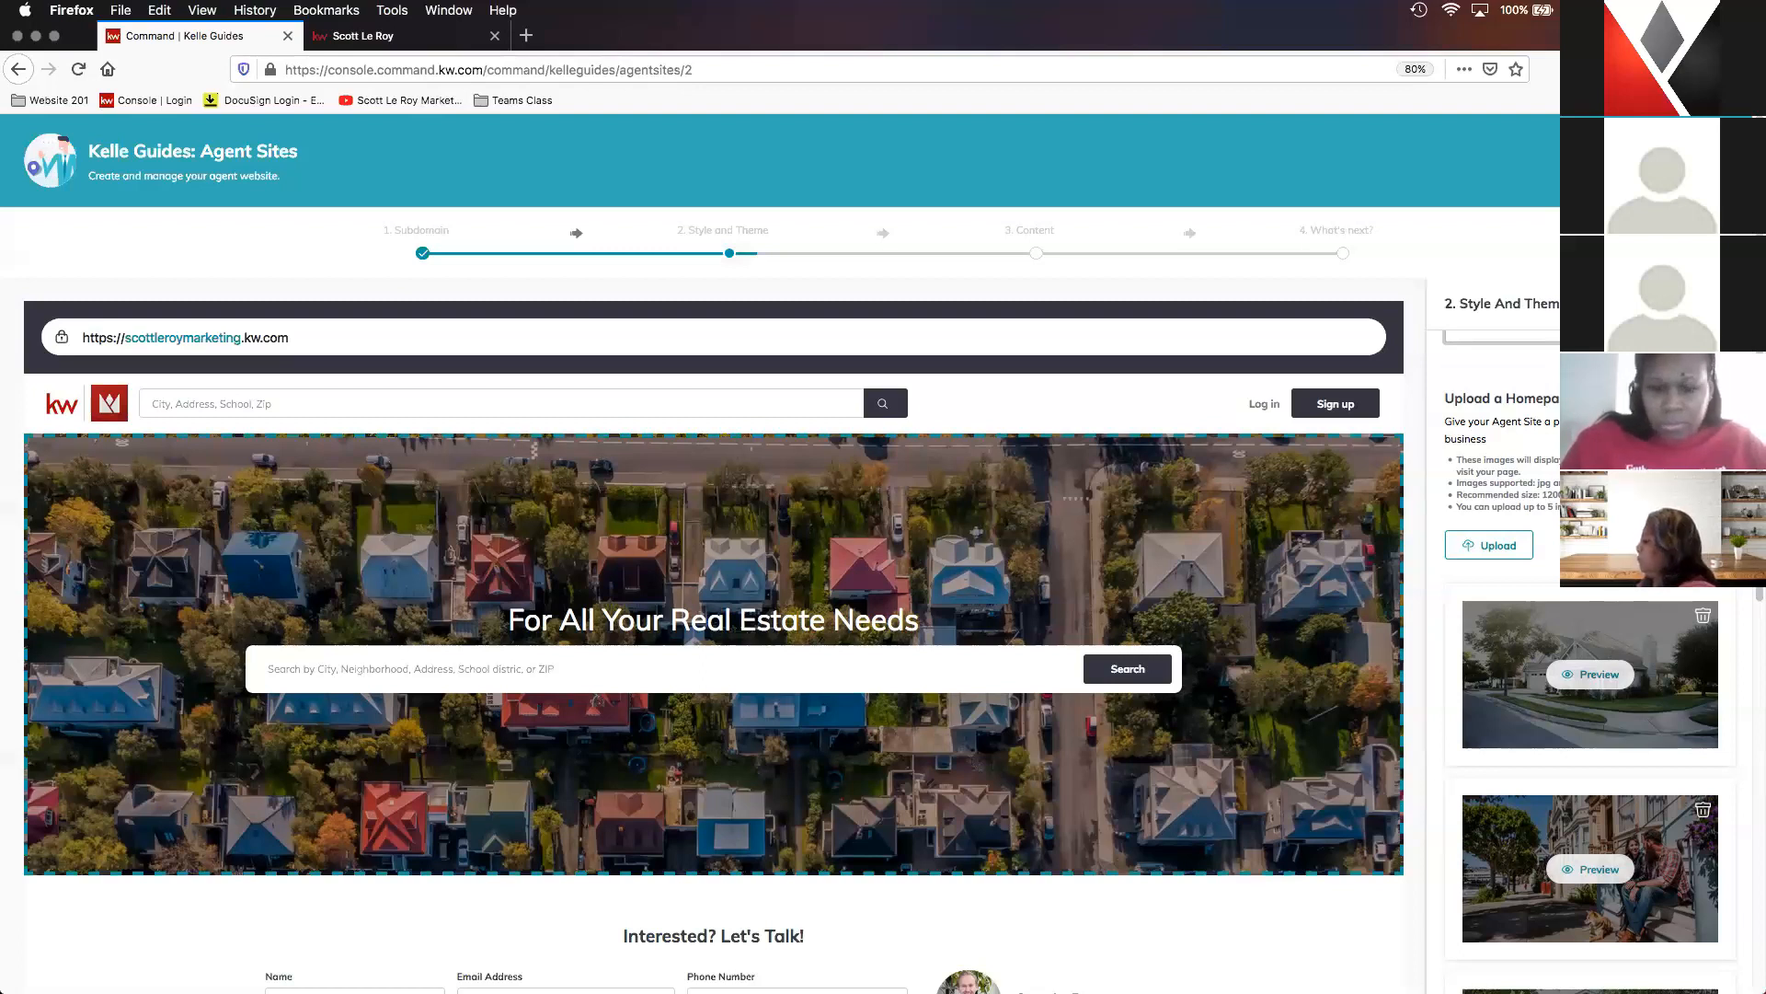
{"action": "scroll", "coordinate": [1590, 736], "scroll_direction": "down", "scroll_amount": 5}
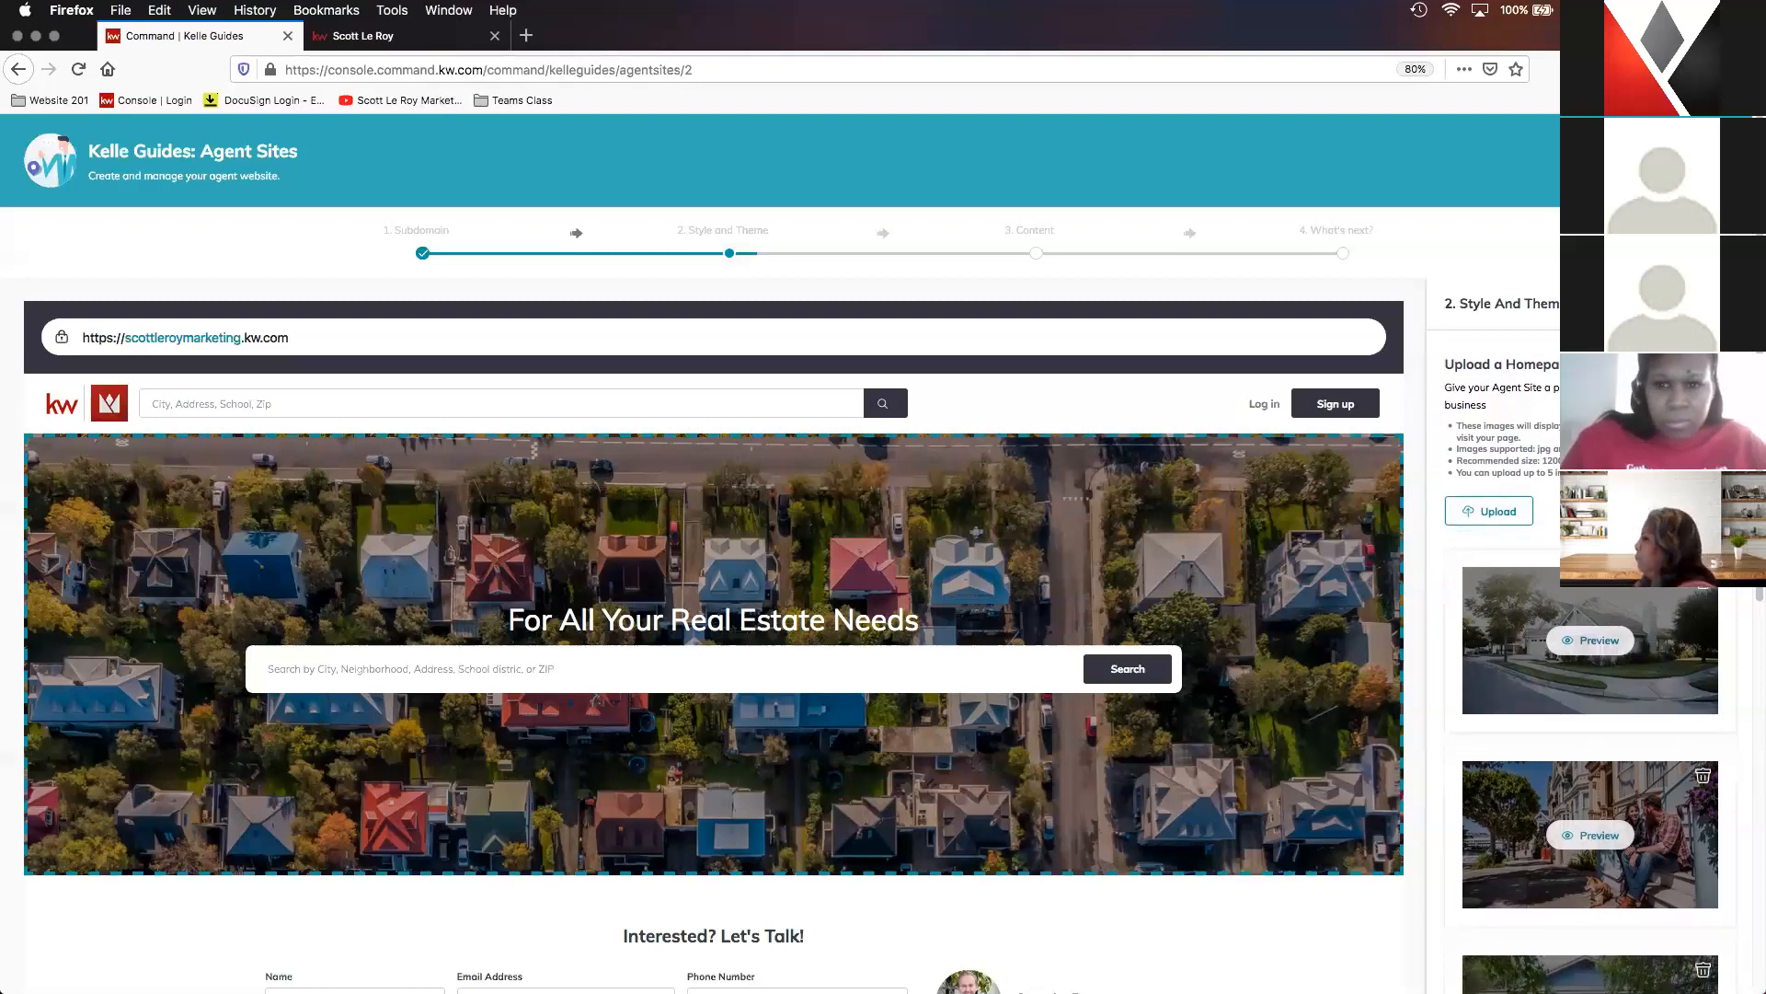
{"action": "scroll", "coordinate": [1661, 670], "scroll_direction": "down", "scroll_amount": 6}
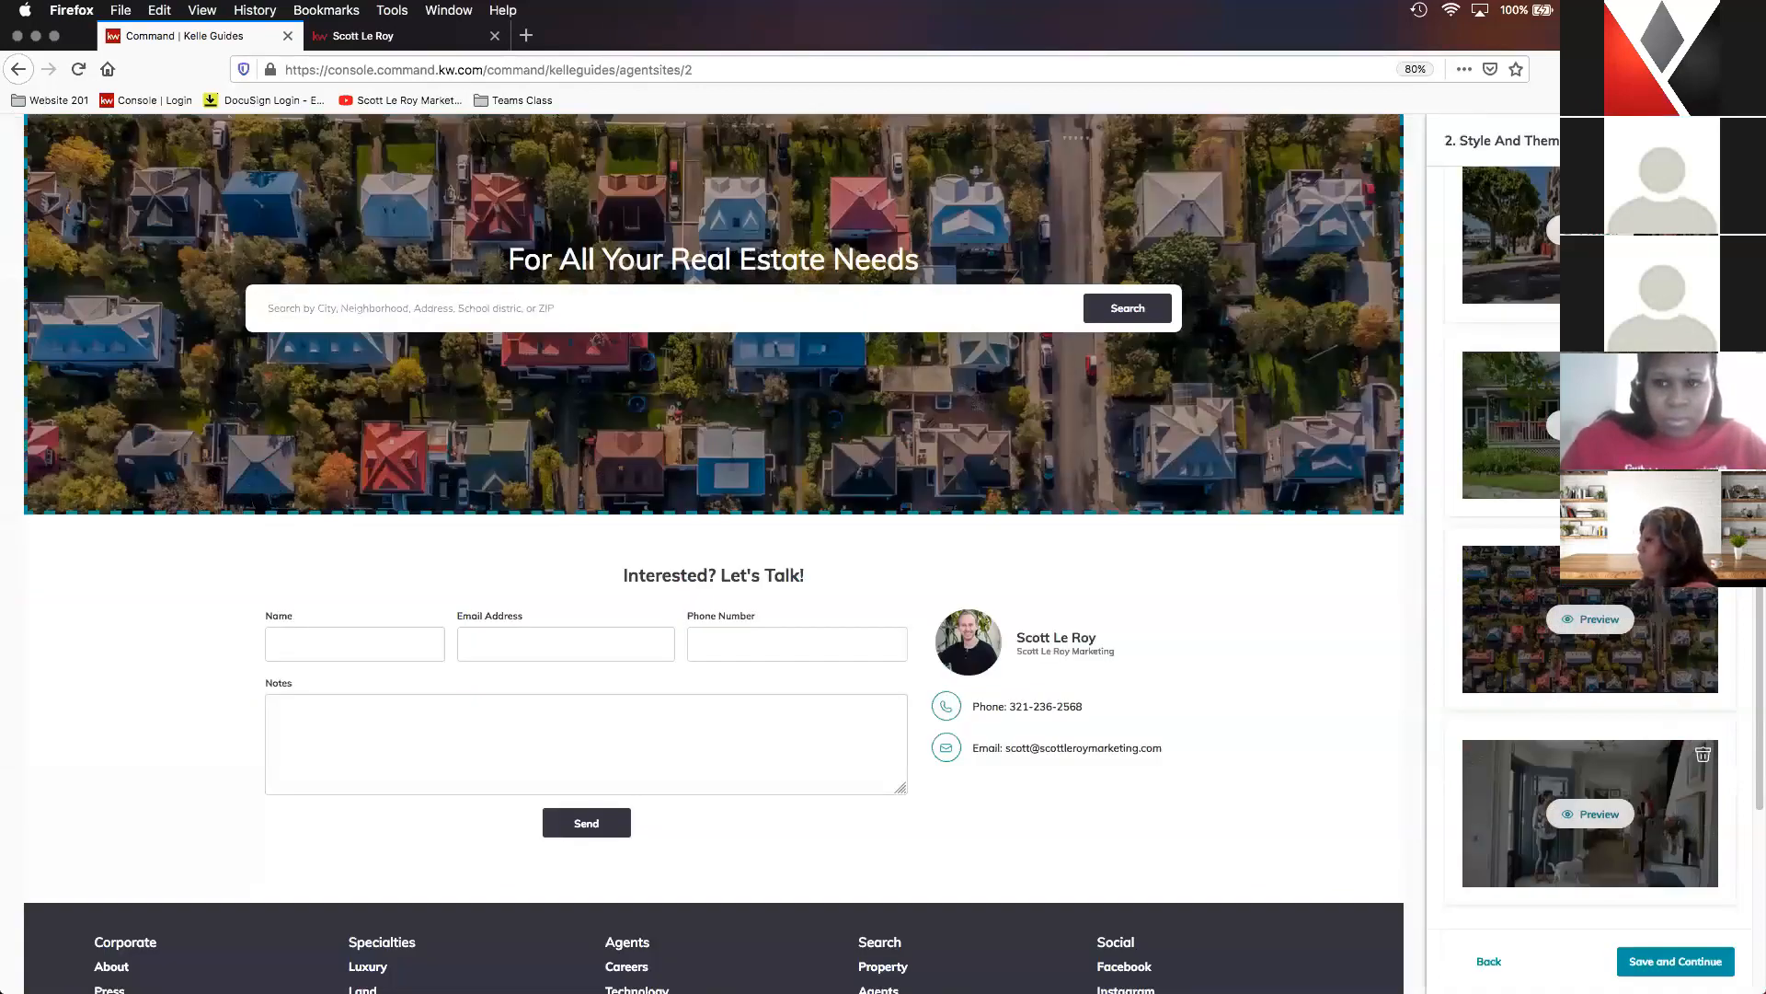
{"action": "scroll", "coordinate": [1590, 644], "scroll_direction": "up", "scroll_amount": 5}
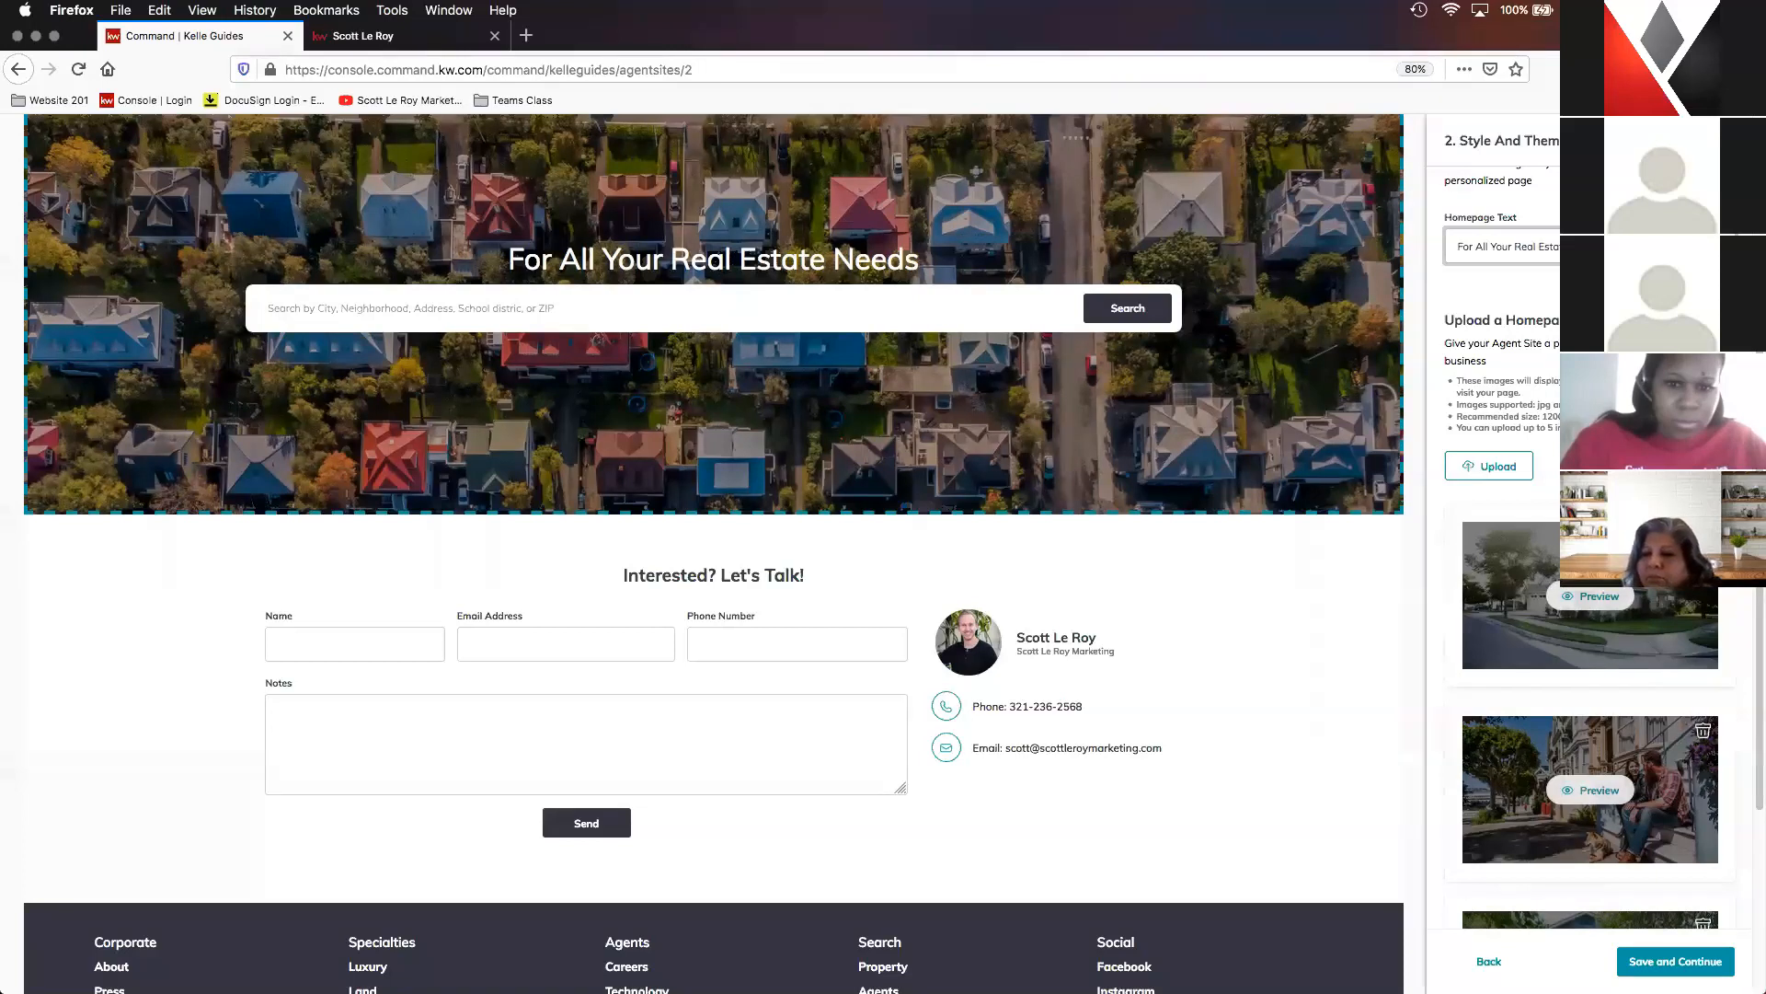
{"action": "scroll", "coordinate": [1703, 598], "scroll_direction": "down", "scroll_amount": 1}
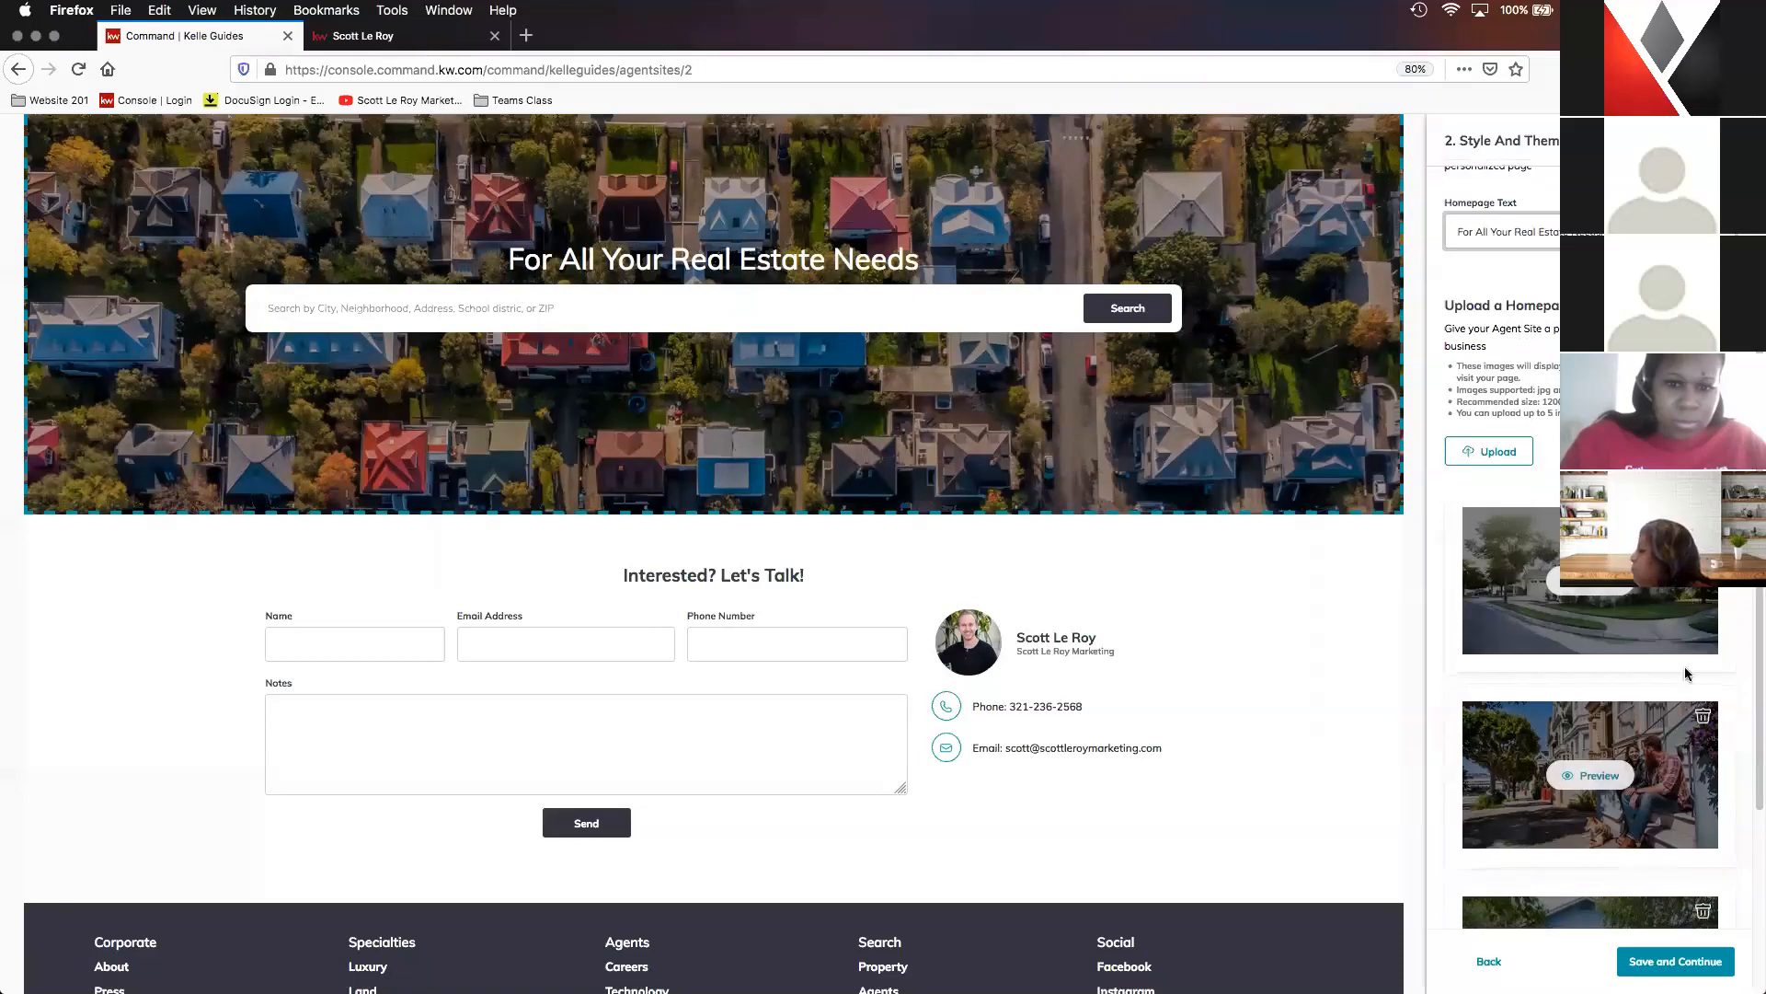
{"action": "scroll", "coordinate": [1709, 765], "scroll_direction": "down", "scroll_amount": 5}
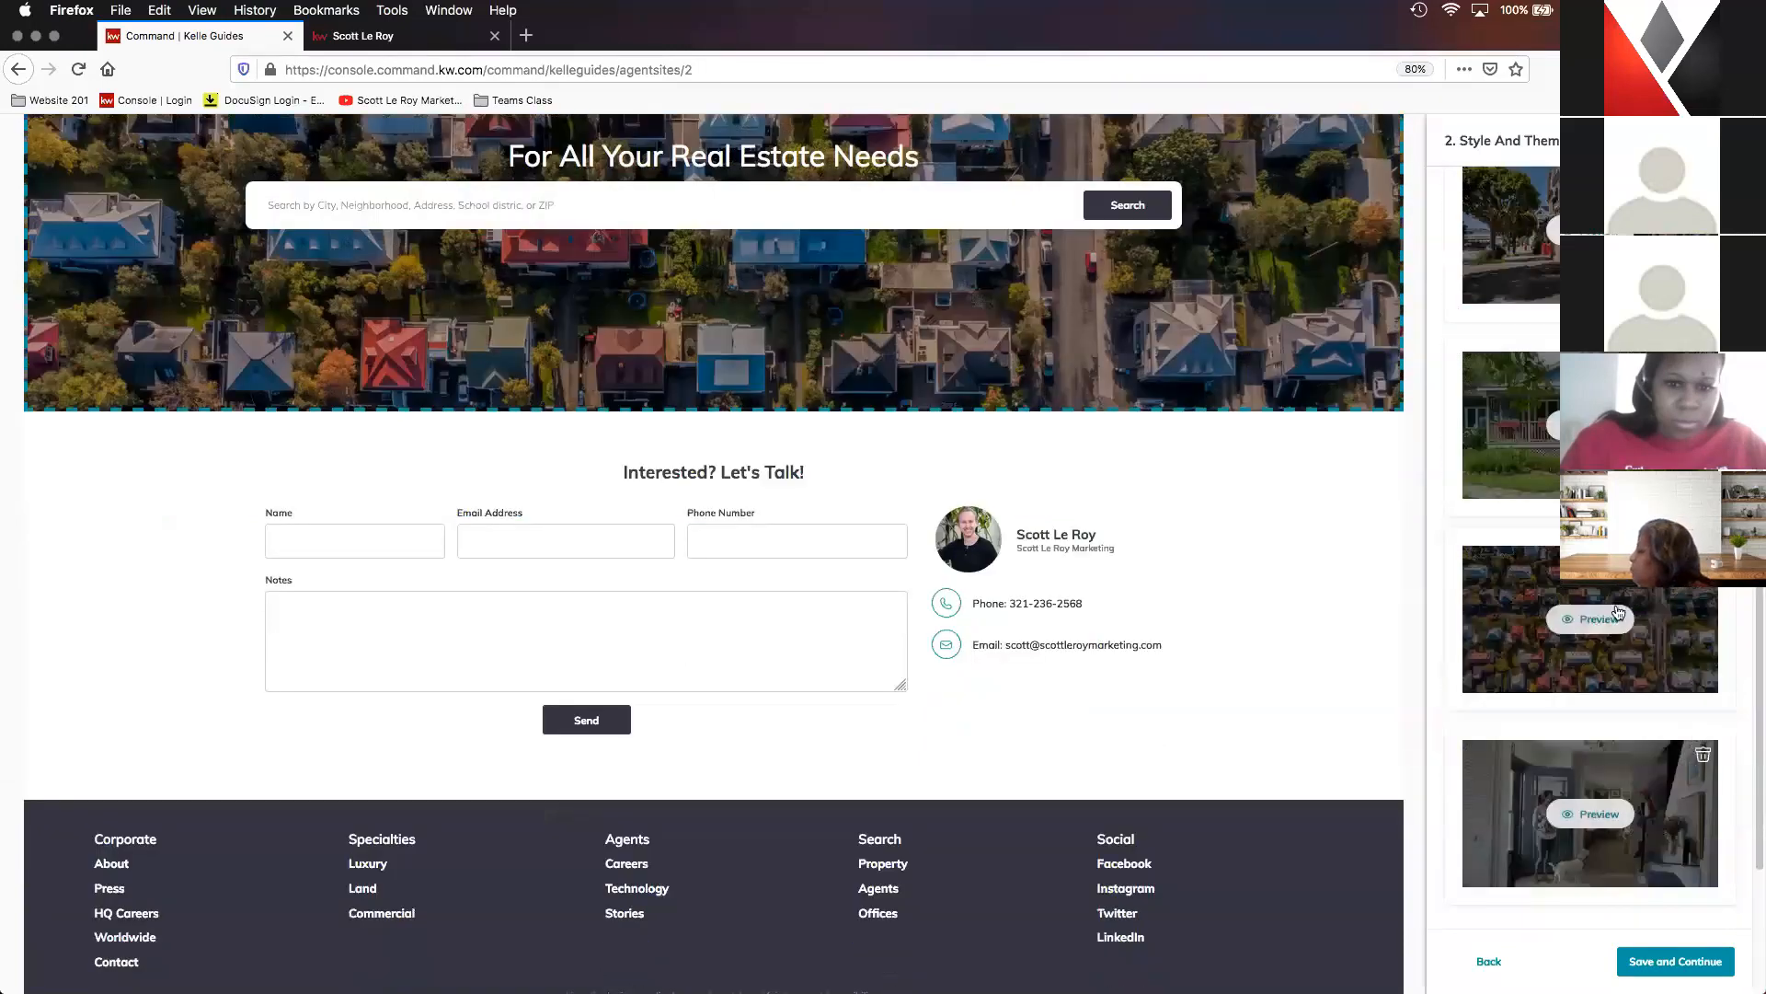
{"action": "scroll", "coordinate": [1674, 852], "scroll_direction": "up", "scroll_amount": 3}
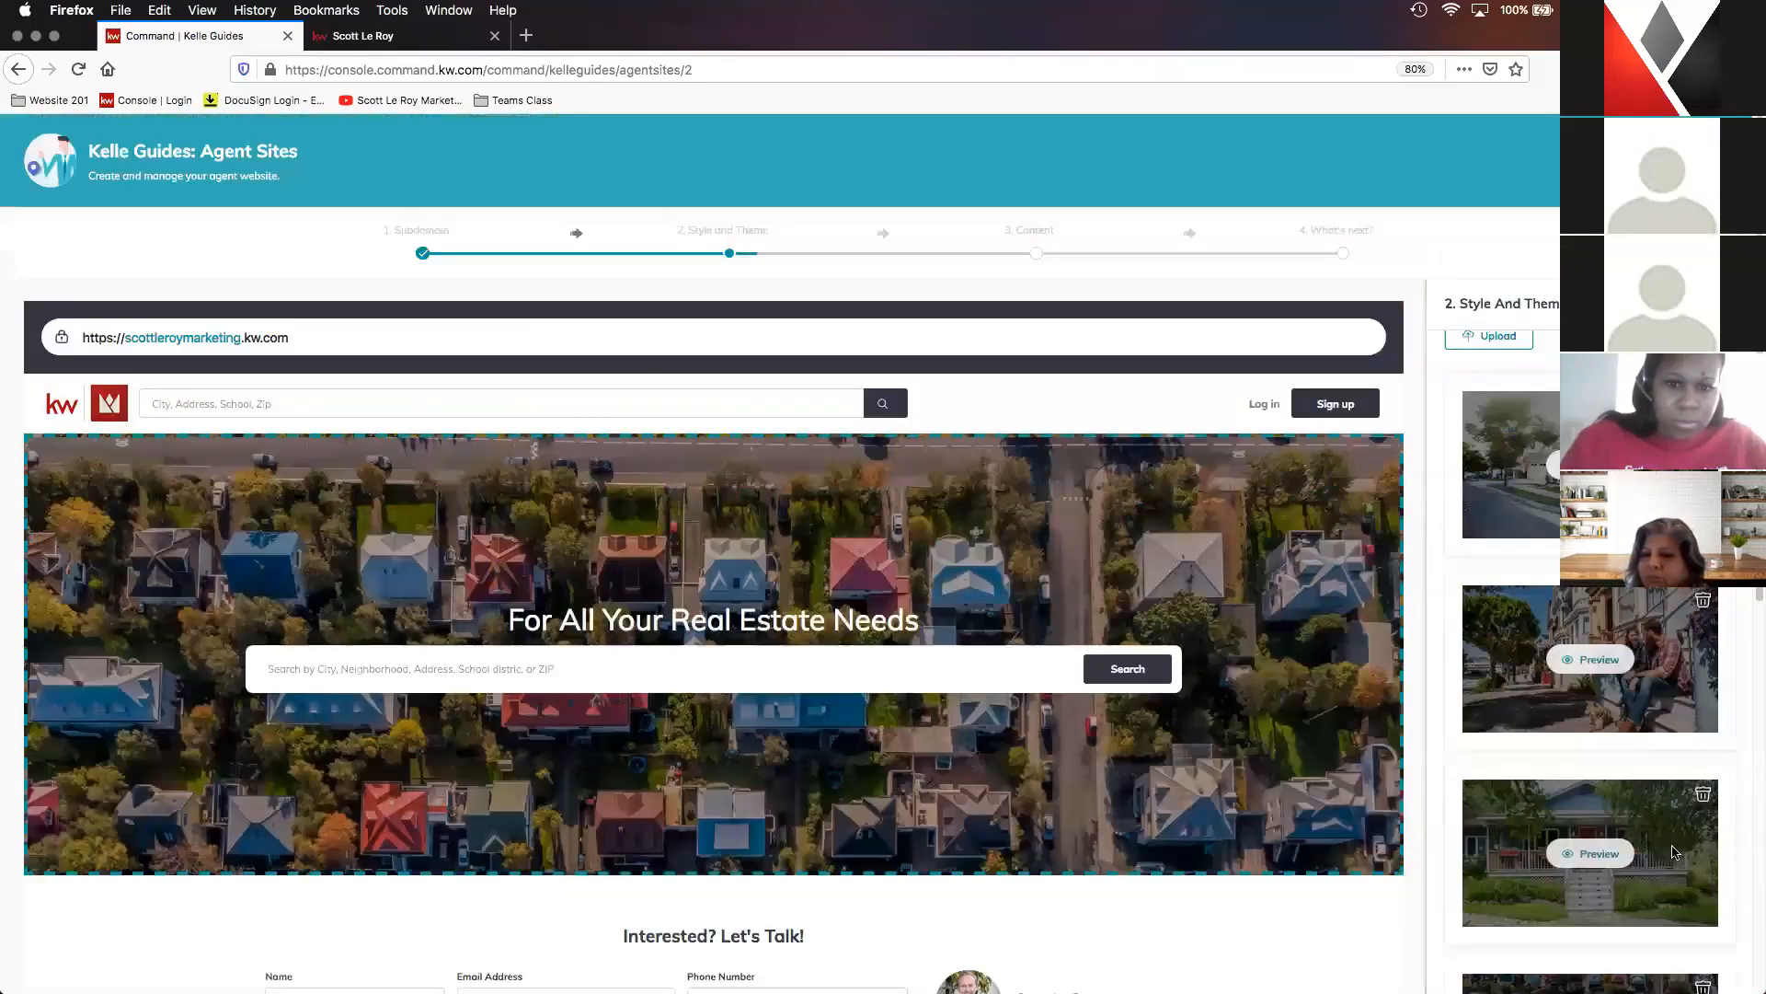
{"action": "scroll", "coordinate": [1728, 777], "scroll_direction": "down", "scroll_amount": 3}
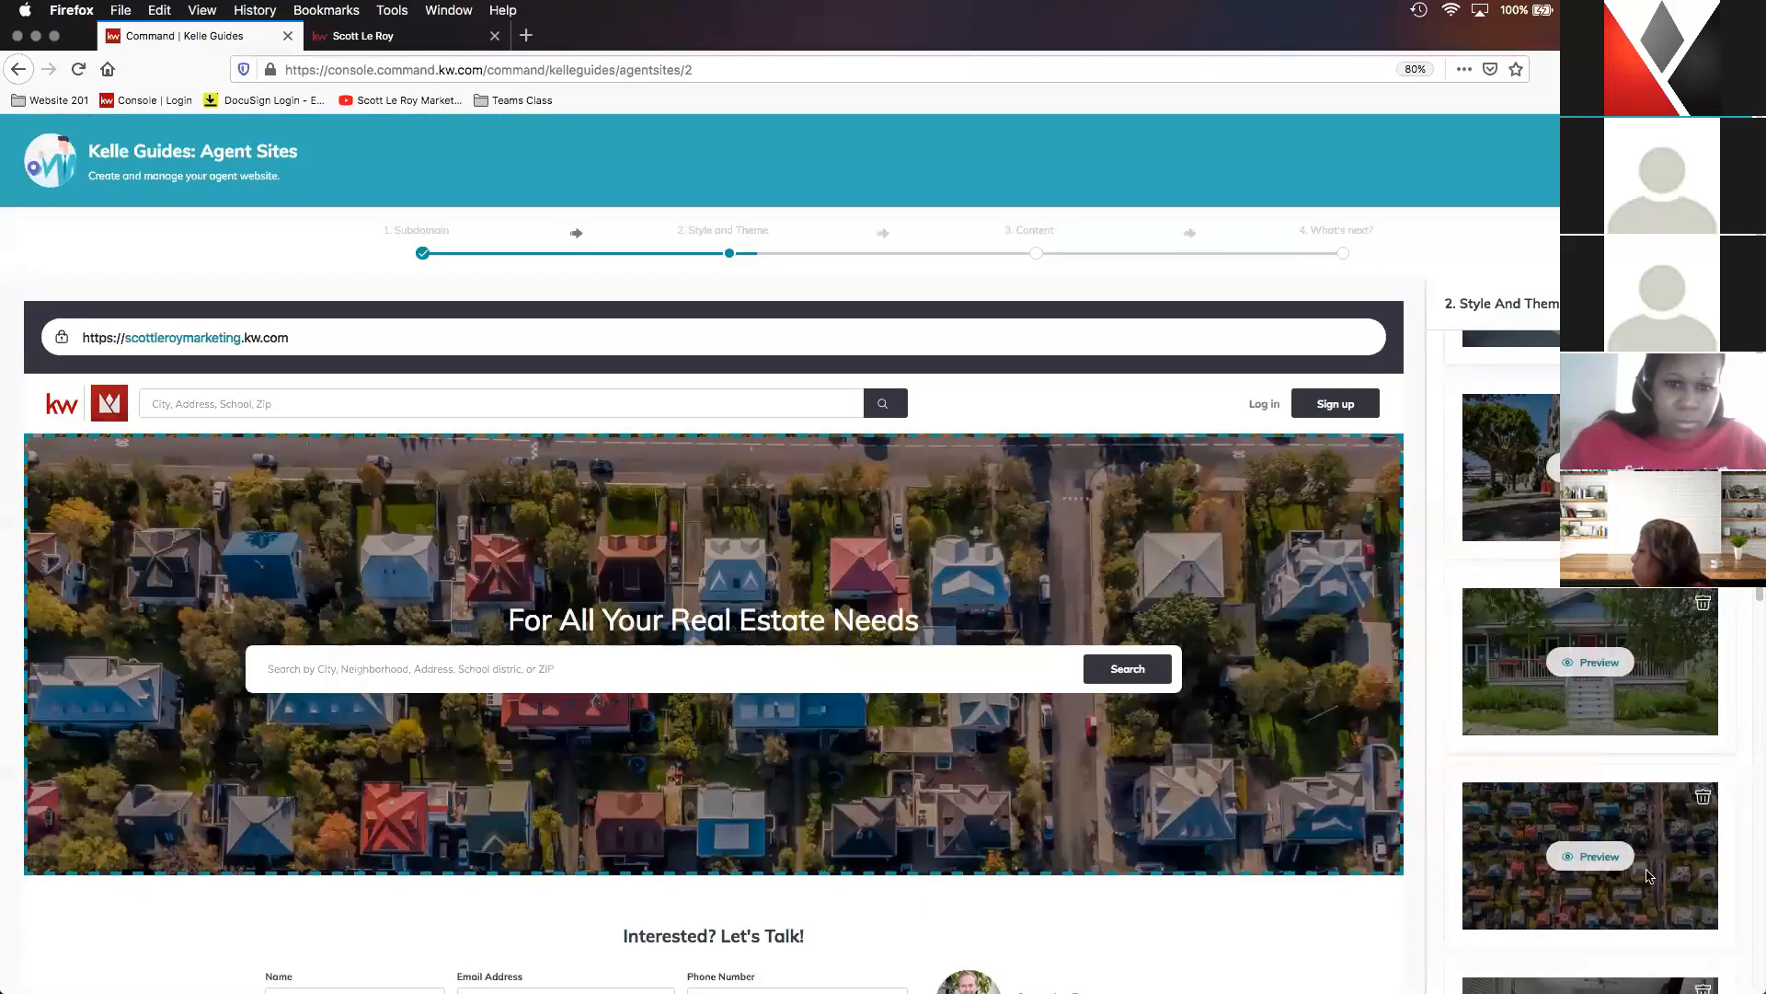
{"action": "scroll", "coordinate": [1688, 858], "scroll_direction": "down", "scroll_amount": 1}
{"action": "scroll", "coordinate": [1684, 859], "scroll_direction": "down", "scroll_amount": 1}
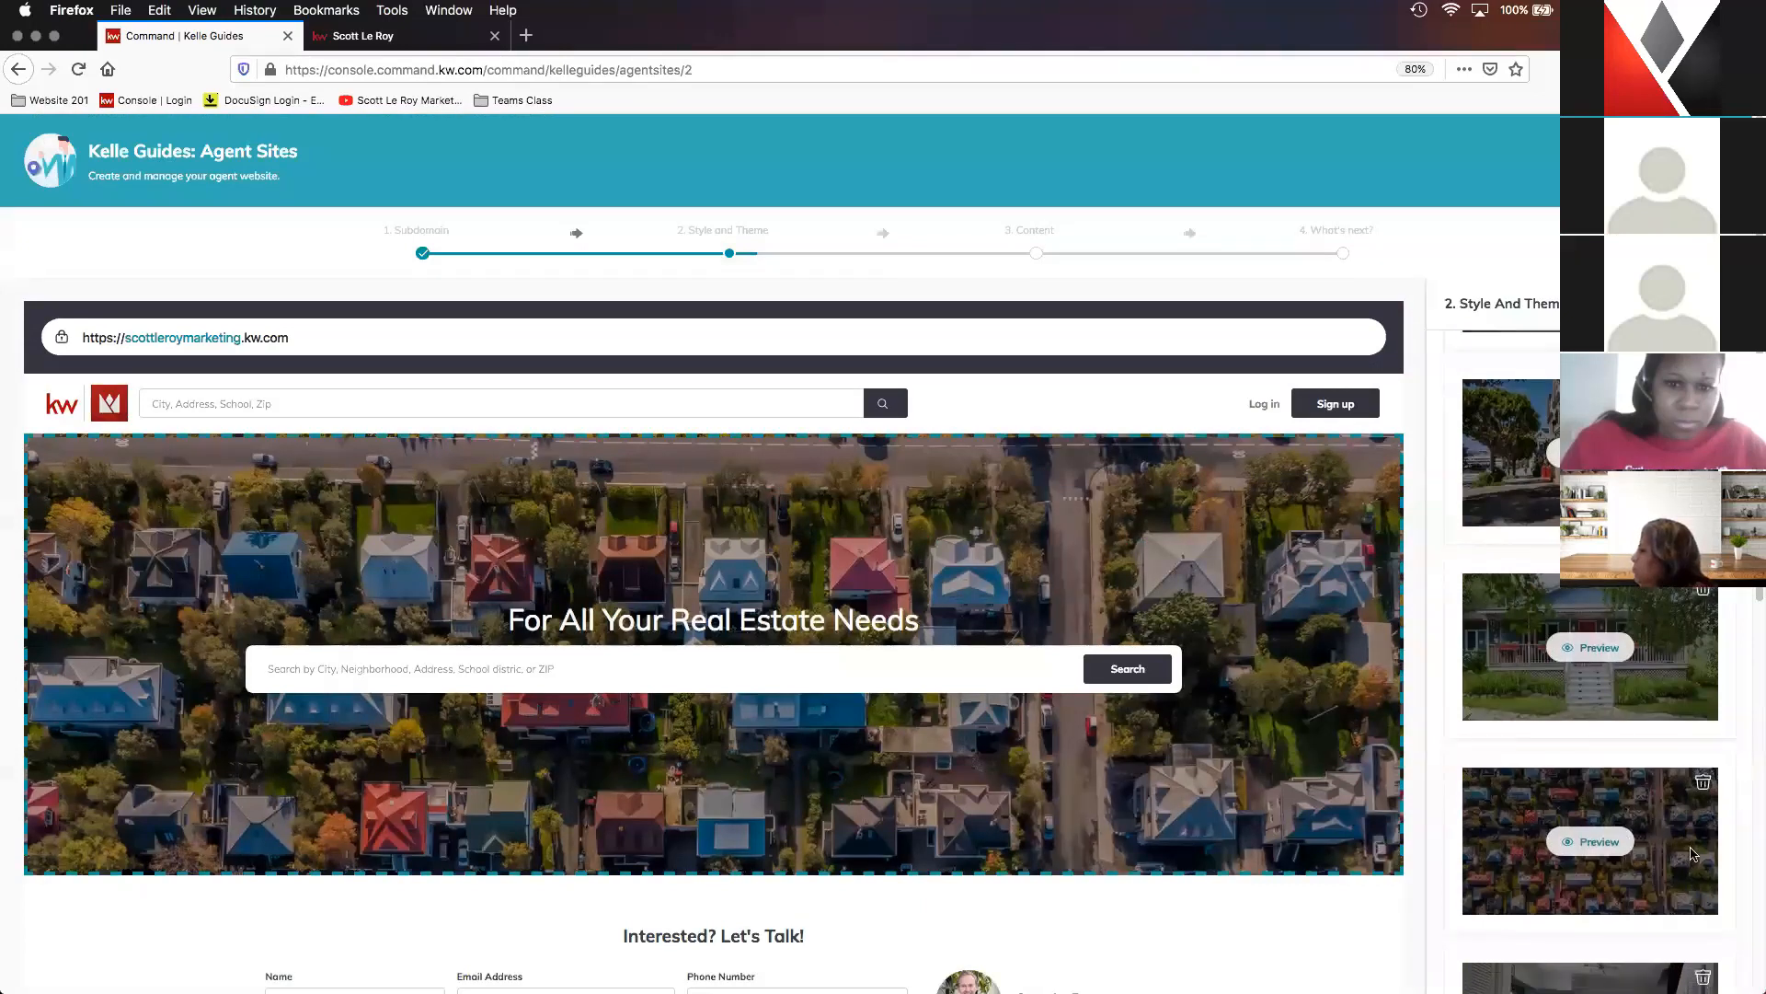
{"action": "scroll", "coordinate": [1681, 778], "scroll_direction": "up", "scroll_amount": 2}
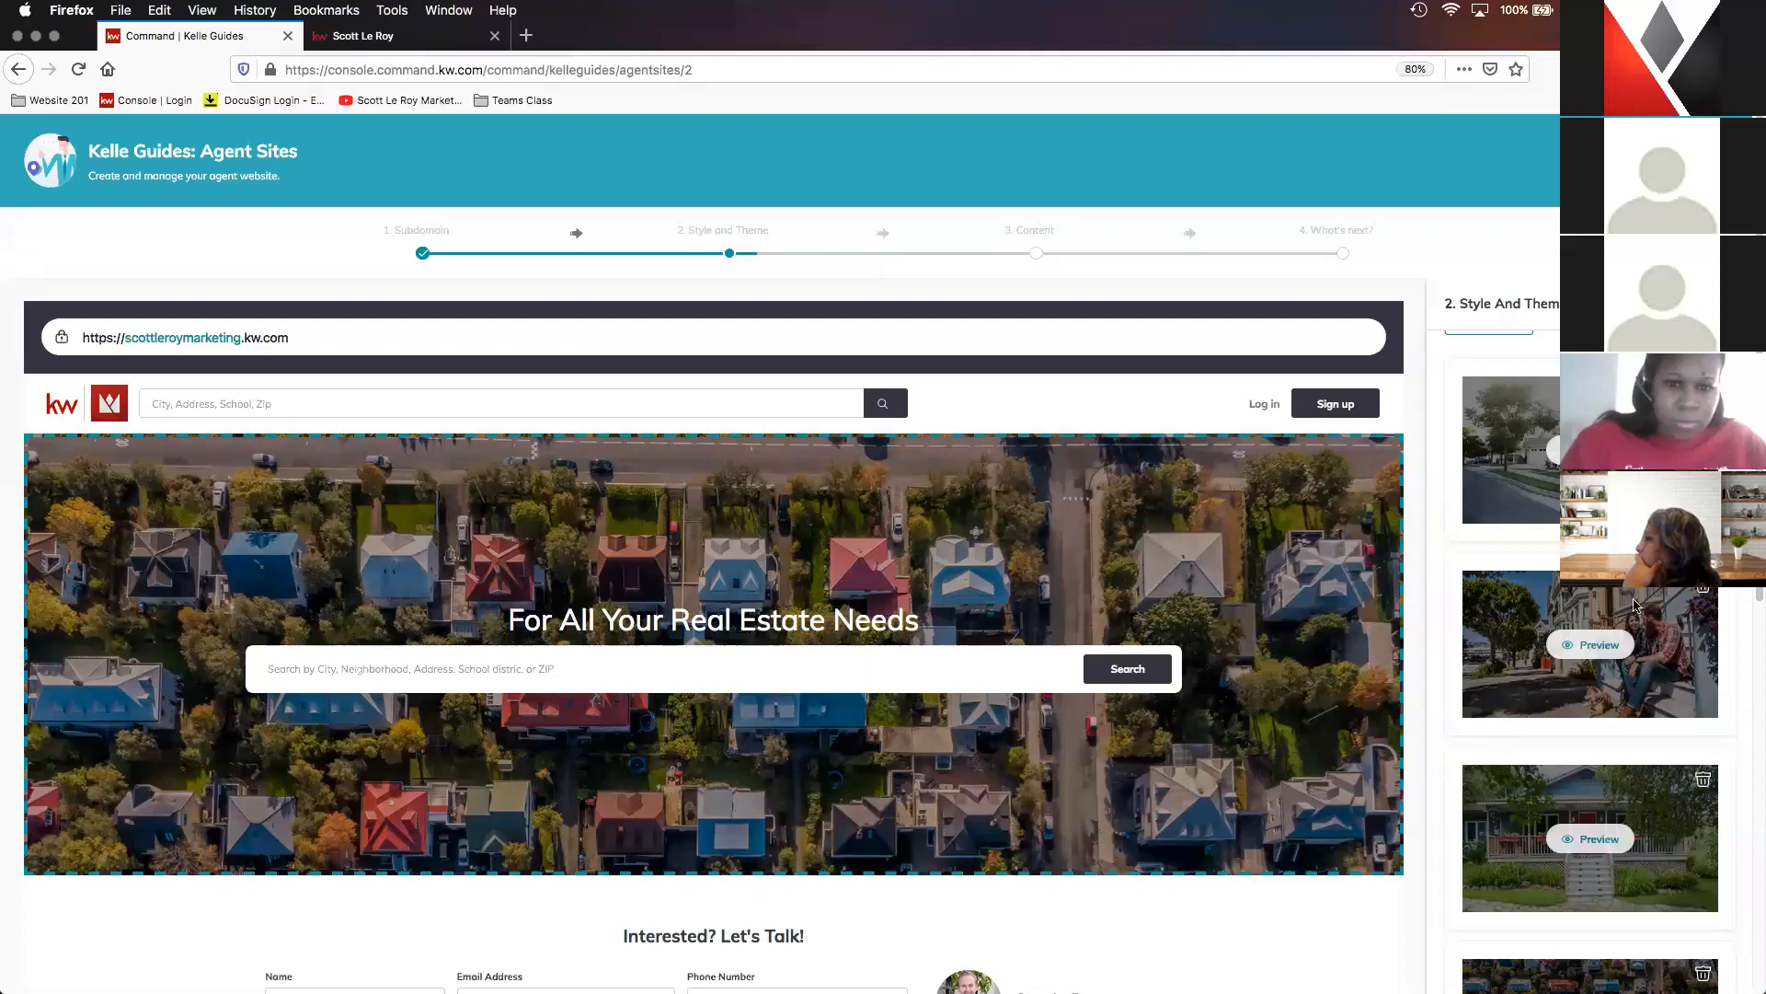
{"action": "scroll", "coordinate": [1589, 828], "scroll_direction": "up", "scroll_amount": 1}
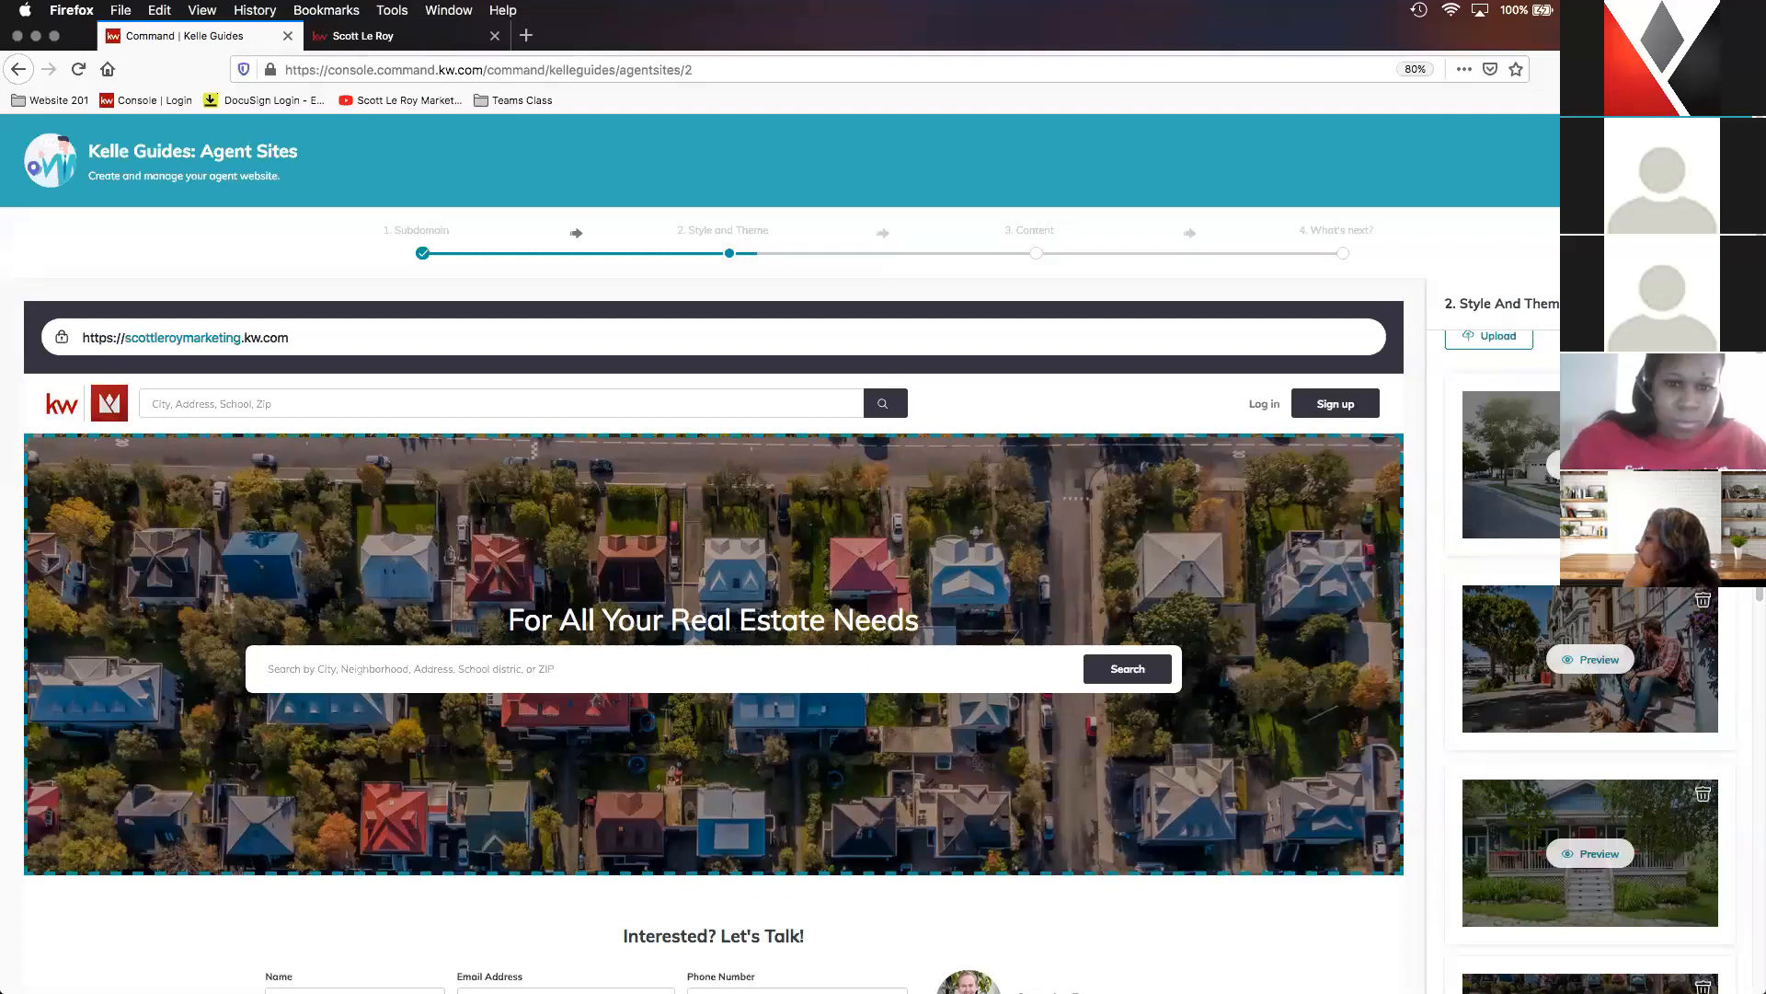
{"action": "scroll", "coordinate": [1557, 433], "scroll_direction": "up", "scroll_amount": 3}
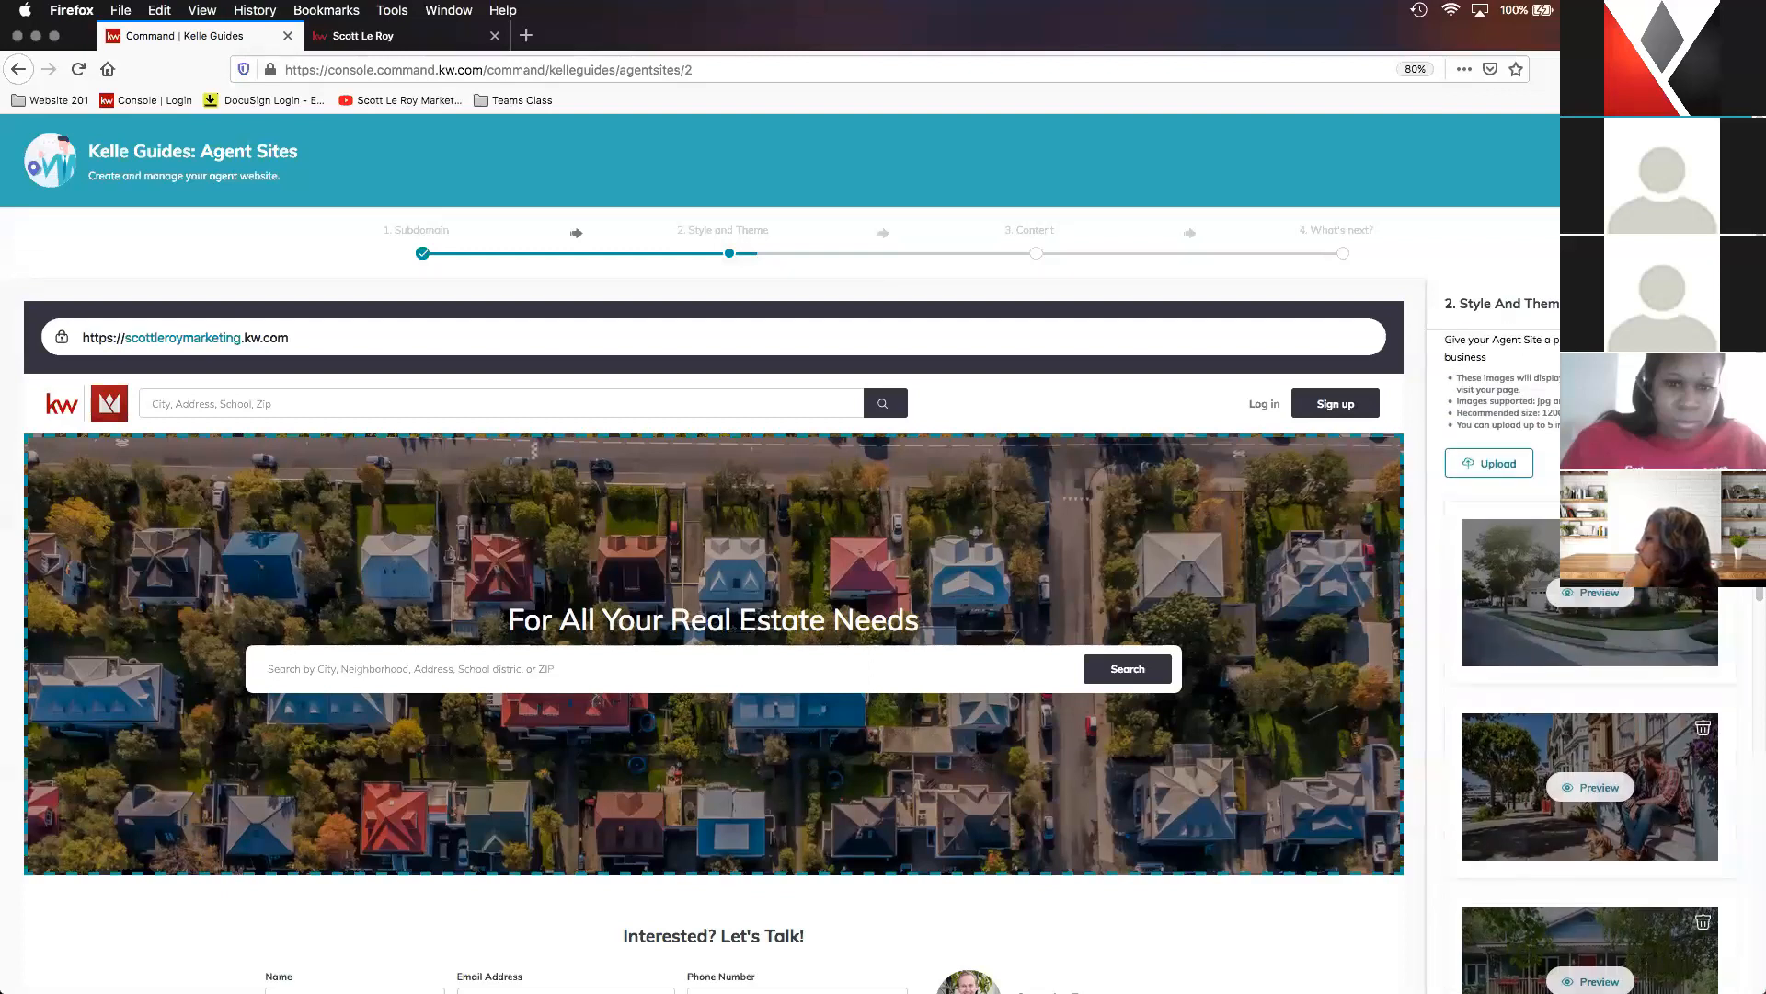
{"action": "scroll", "coordinate": [1542, 432], "scroll_direction": "up", "scroll_amount": 1}
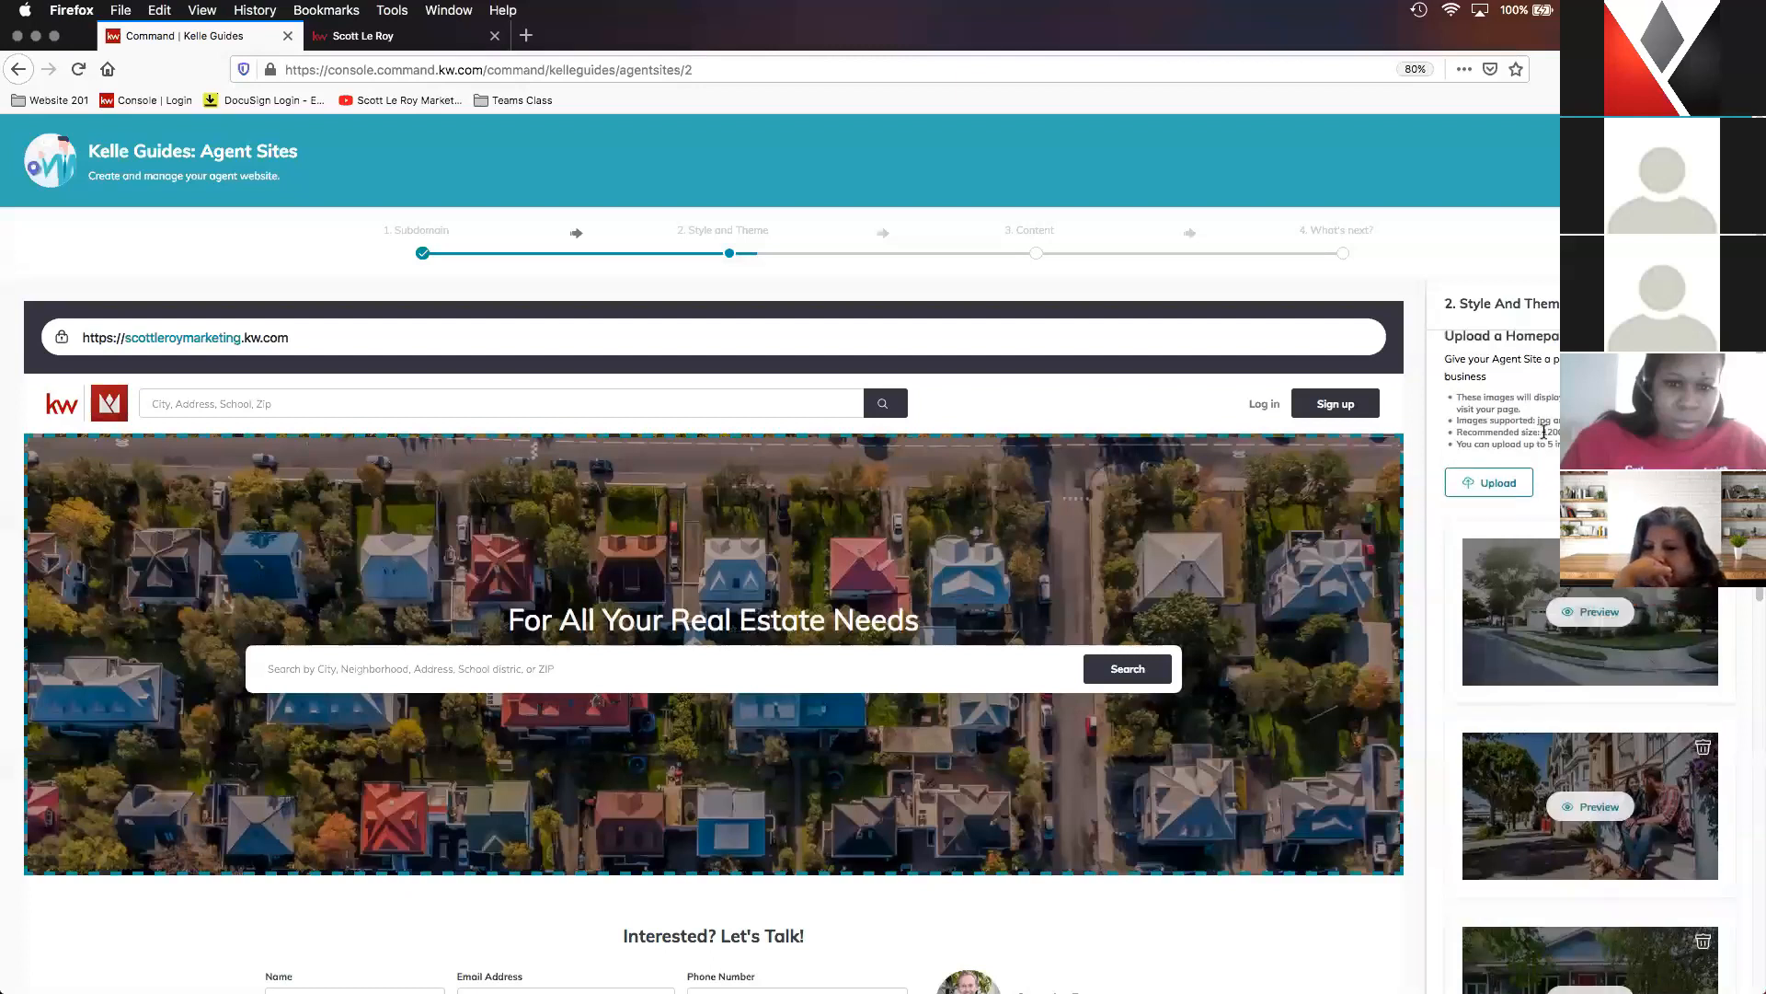
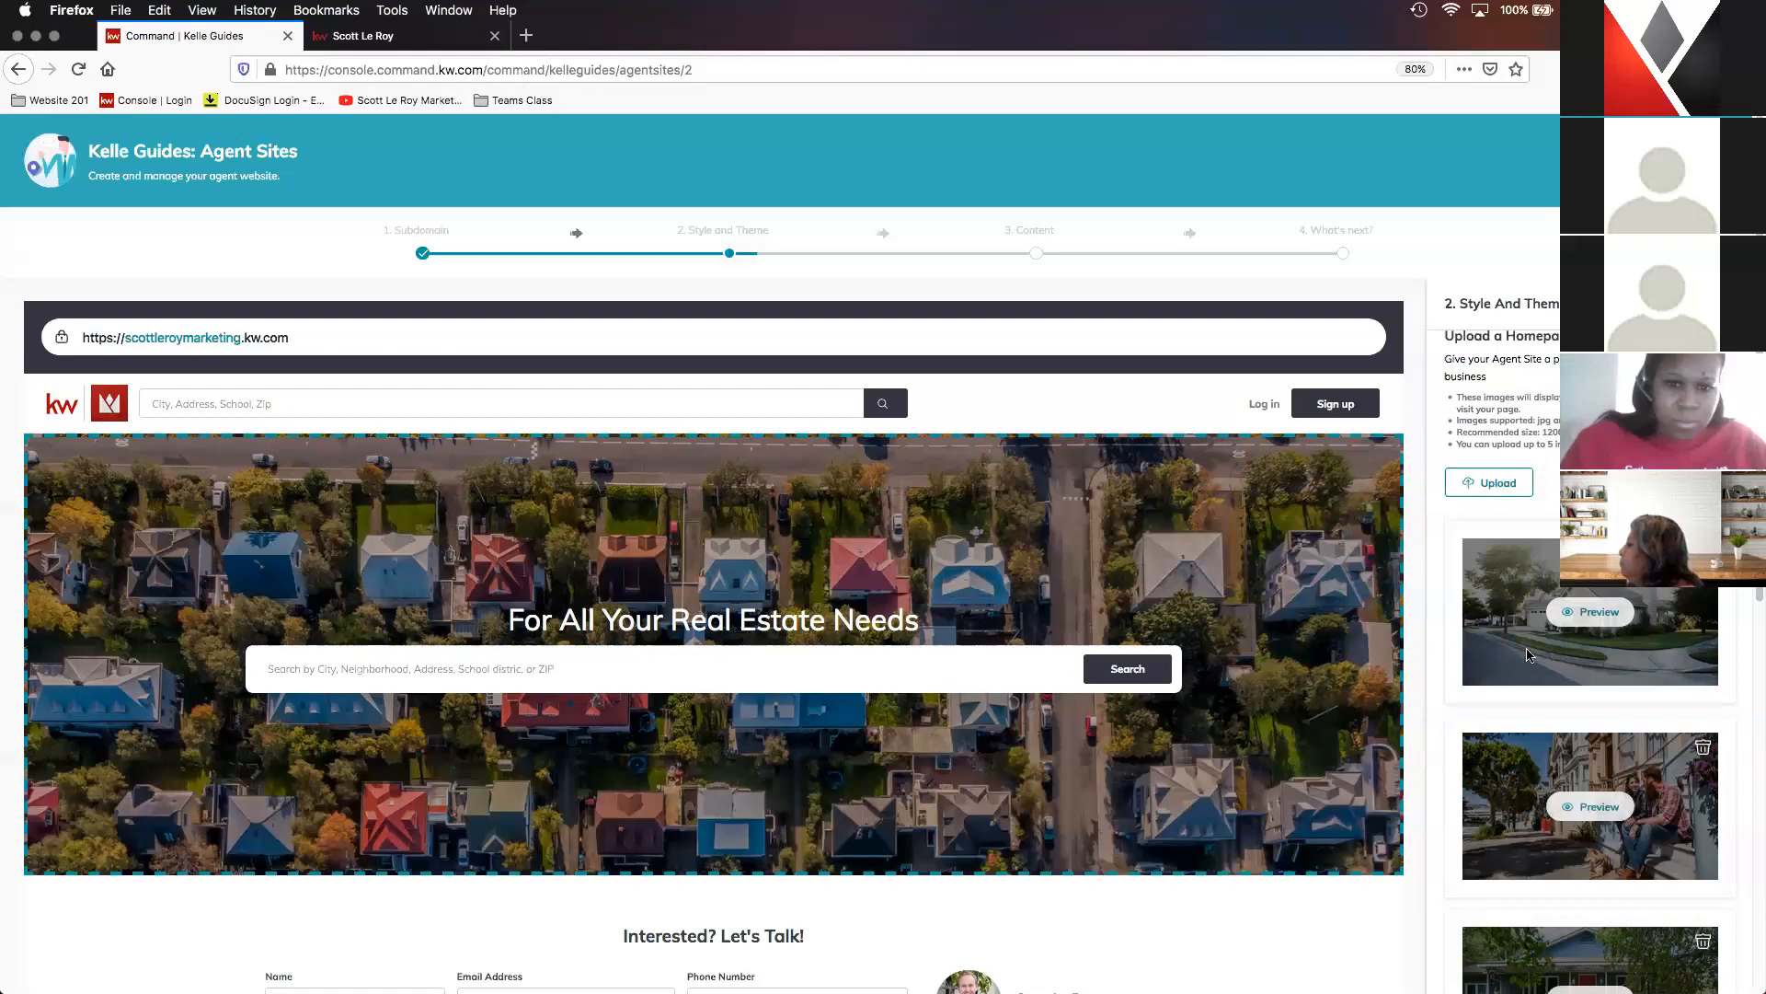
- Check the remaining uploaded hero images and the homepage preview, then save Style and Theme and continue to the Content stage
{"action": "scroll", "coordinate": [1521, 736], "scroll_direction": "down", "scroll_amount": 1}
{"action": "scroll", "coordinate": [1523, 736], "scroll_direction": "down", "scroll_amount": 5}
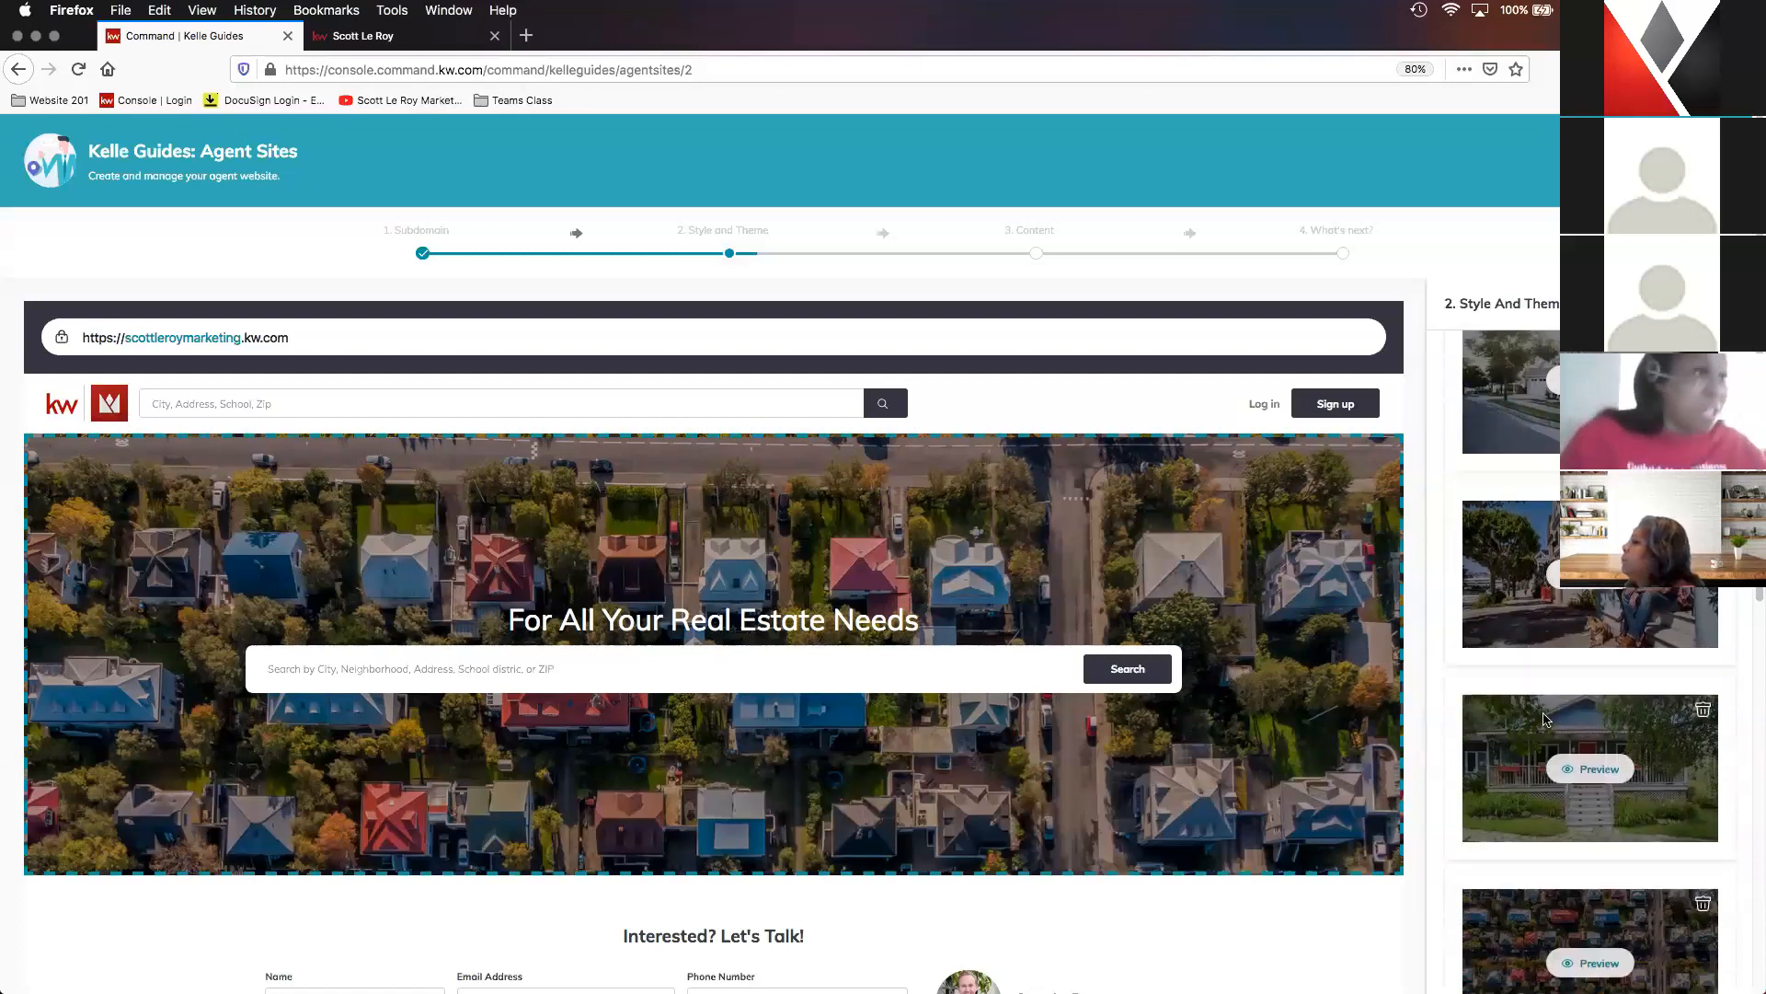
{"action": "scroll", "coordinate": [1543, 709], "scroll_direction": "down", "scroll_amount": 3}
{"action": "scroll", "coordinate": [1545, 713], "scroll_direction": "down", "scroll_amount": 5}
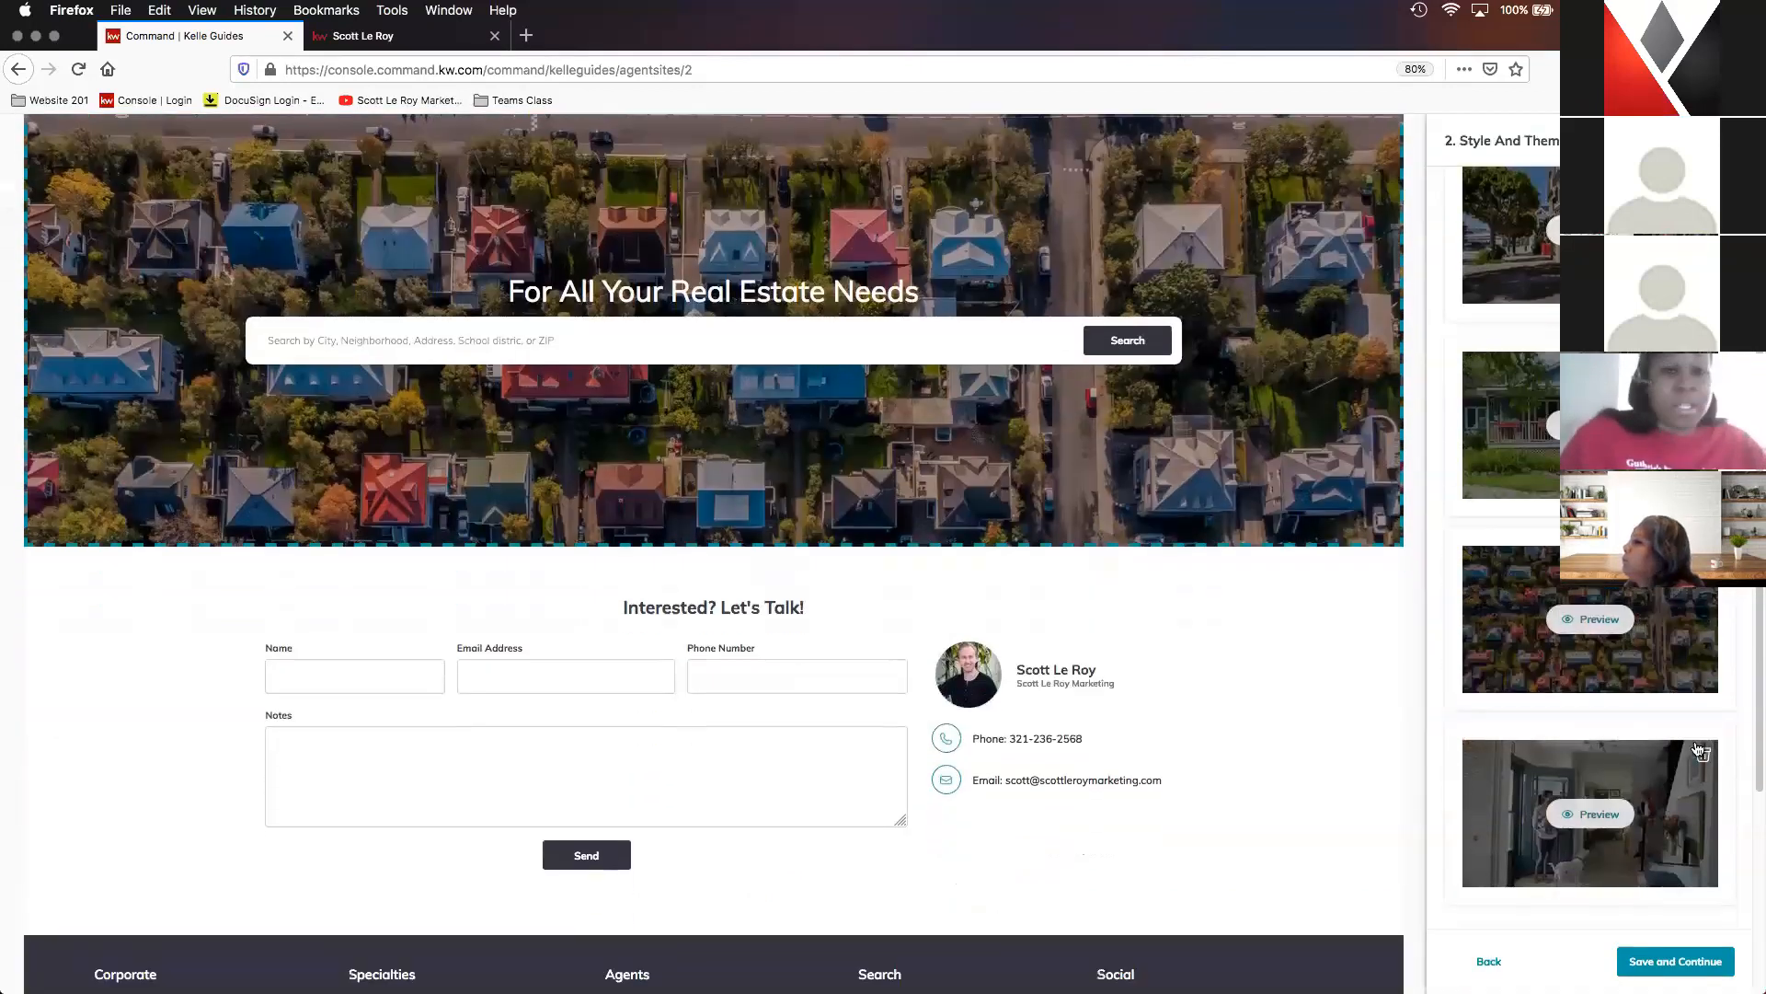
{"action": "scroll", "coordinate": [1643, 959], "scroll_direction": "down", "scroll_amount": 1}
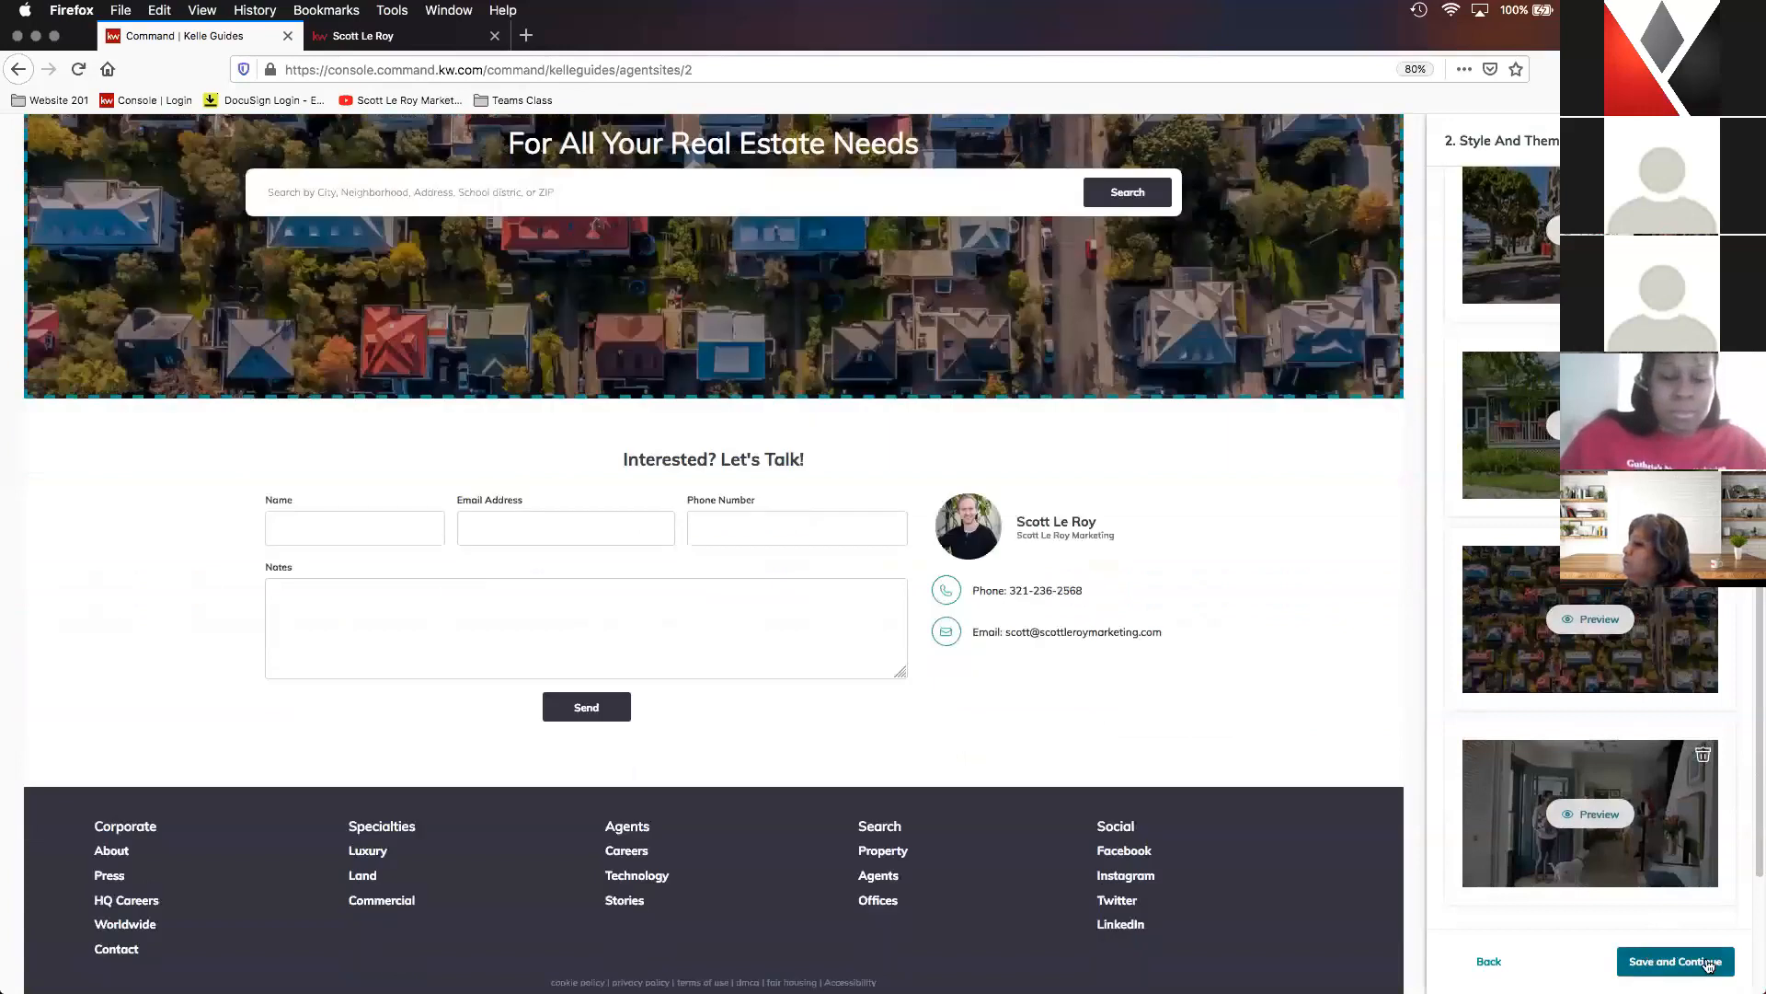
{"action": "left_click", "coordinate": [1630, 959]}
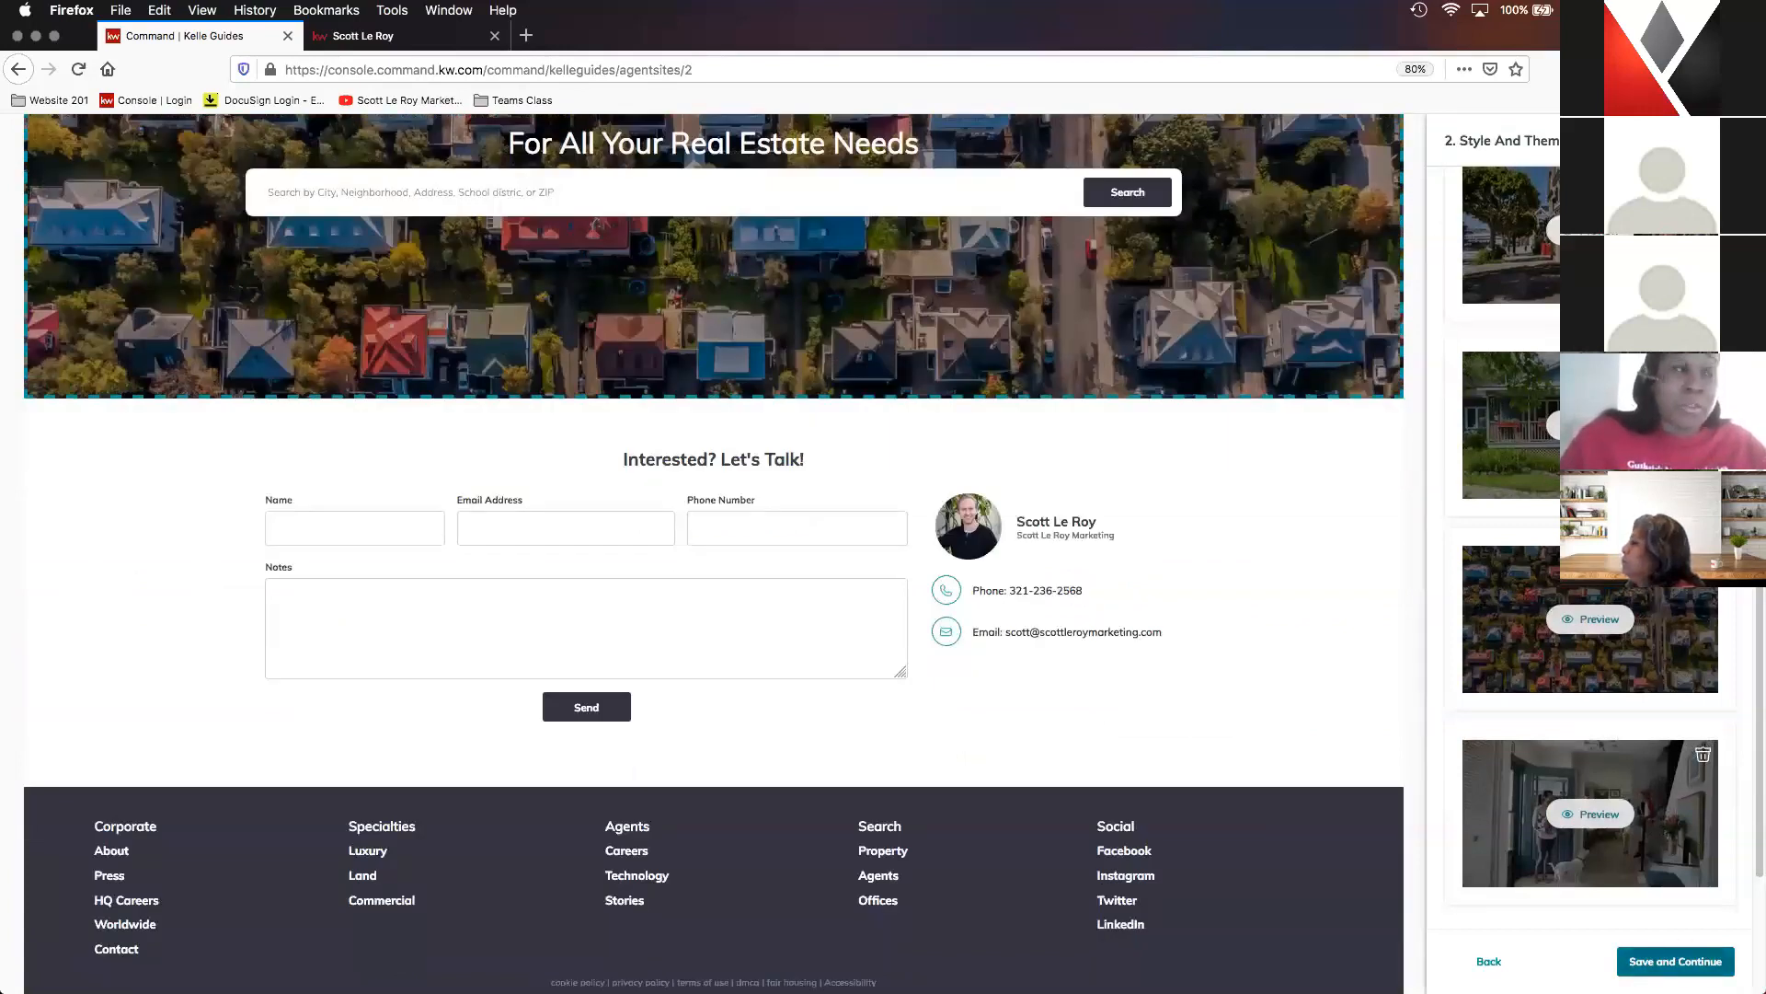
{"action": "right_click", "coordinate": [1686, 959]}
{"action": "left_click", "coordinate": [1686, 959]}
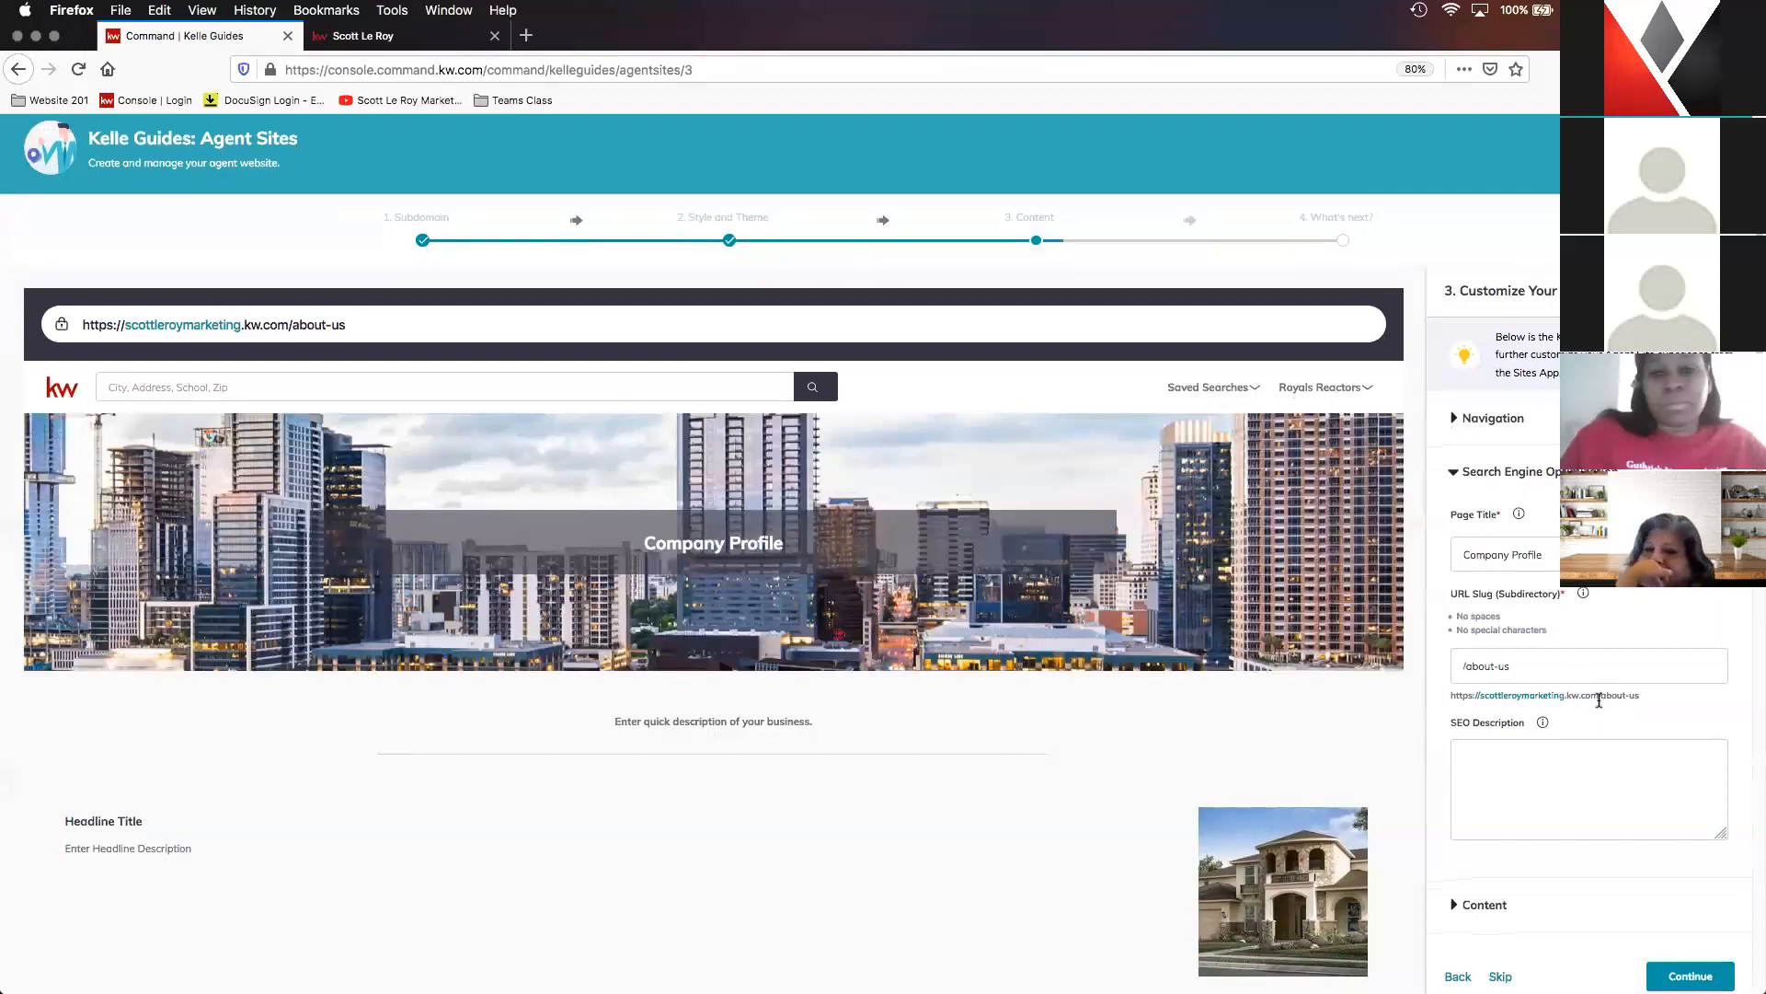
- Reorder the site navigation under Home so that About Me comes before Company Profile
{"action": "left_click", "coordinate": [1490, 420]}
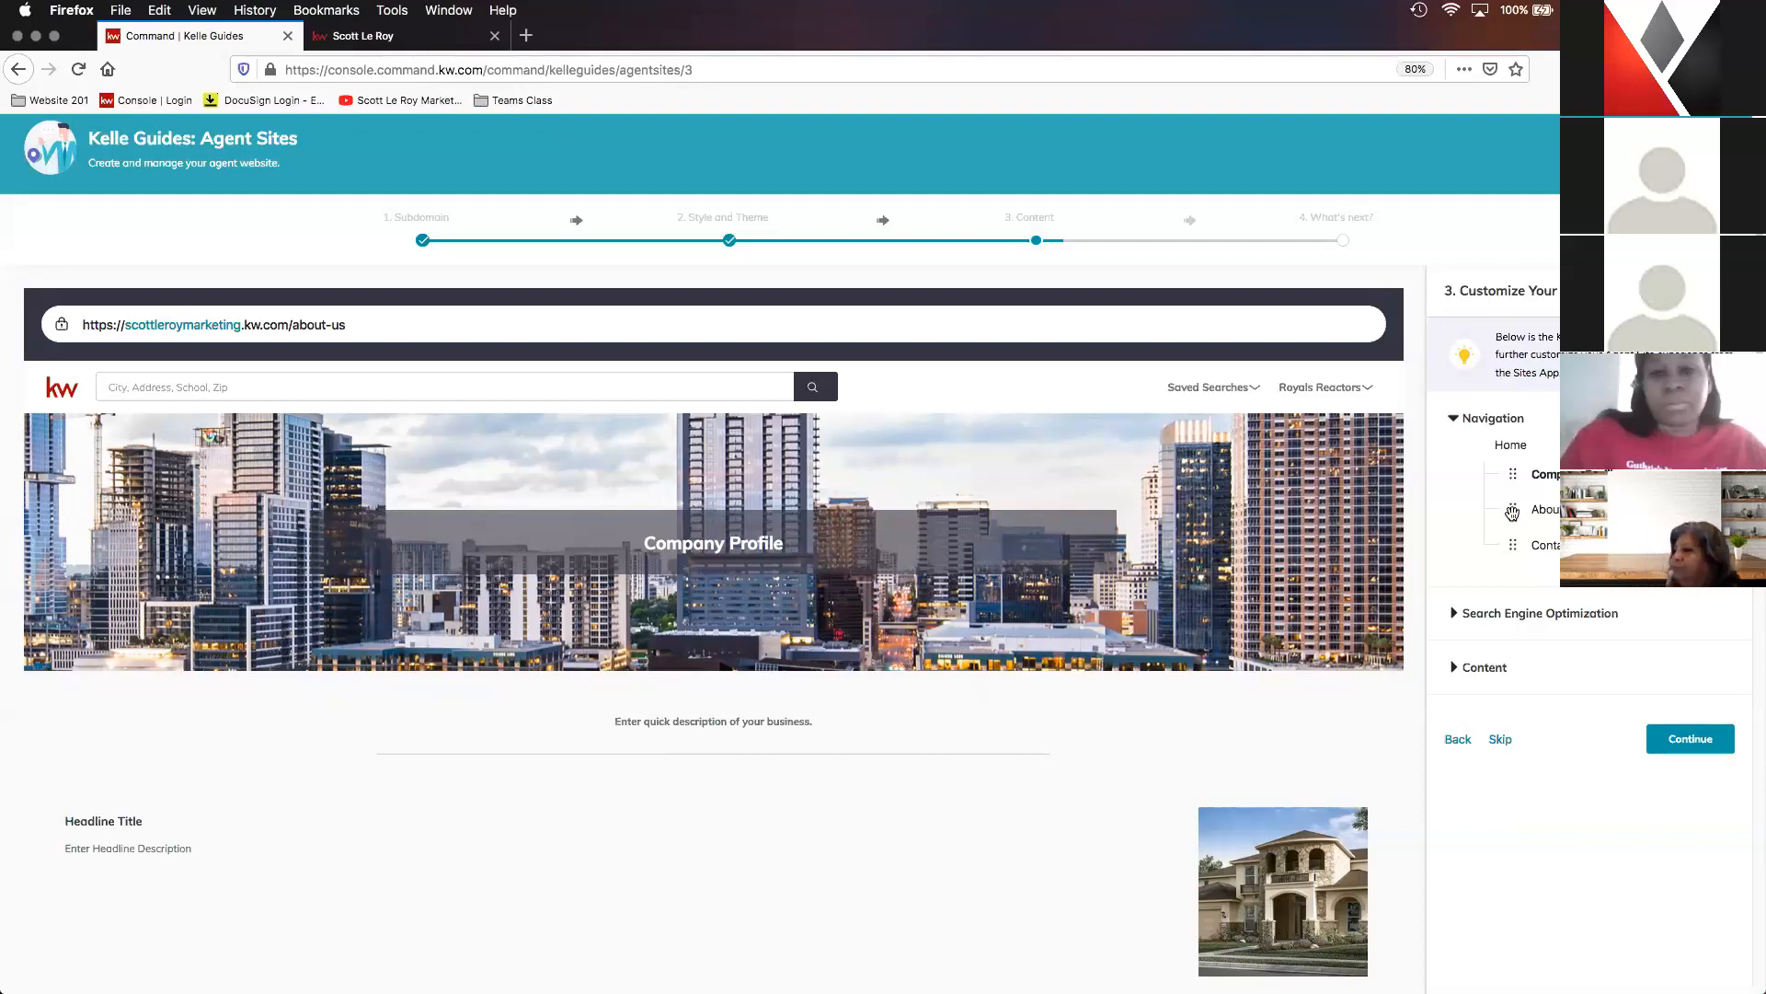
{"action": "left_click_drag", "start_coordinate": [1510, 512], "coordinate": [1511, 474]}
{"action": "mouse_move", "coordinate": [1515, 542]}
{"action": "left_mouse_down"}
{"action": "mouse_move", "coordinate": [1527, 478]}
{"action": "mouse_move", "coordinate": [1499, 518]}
{"action": "left_mouse_up"}
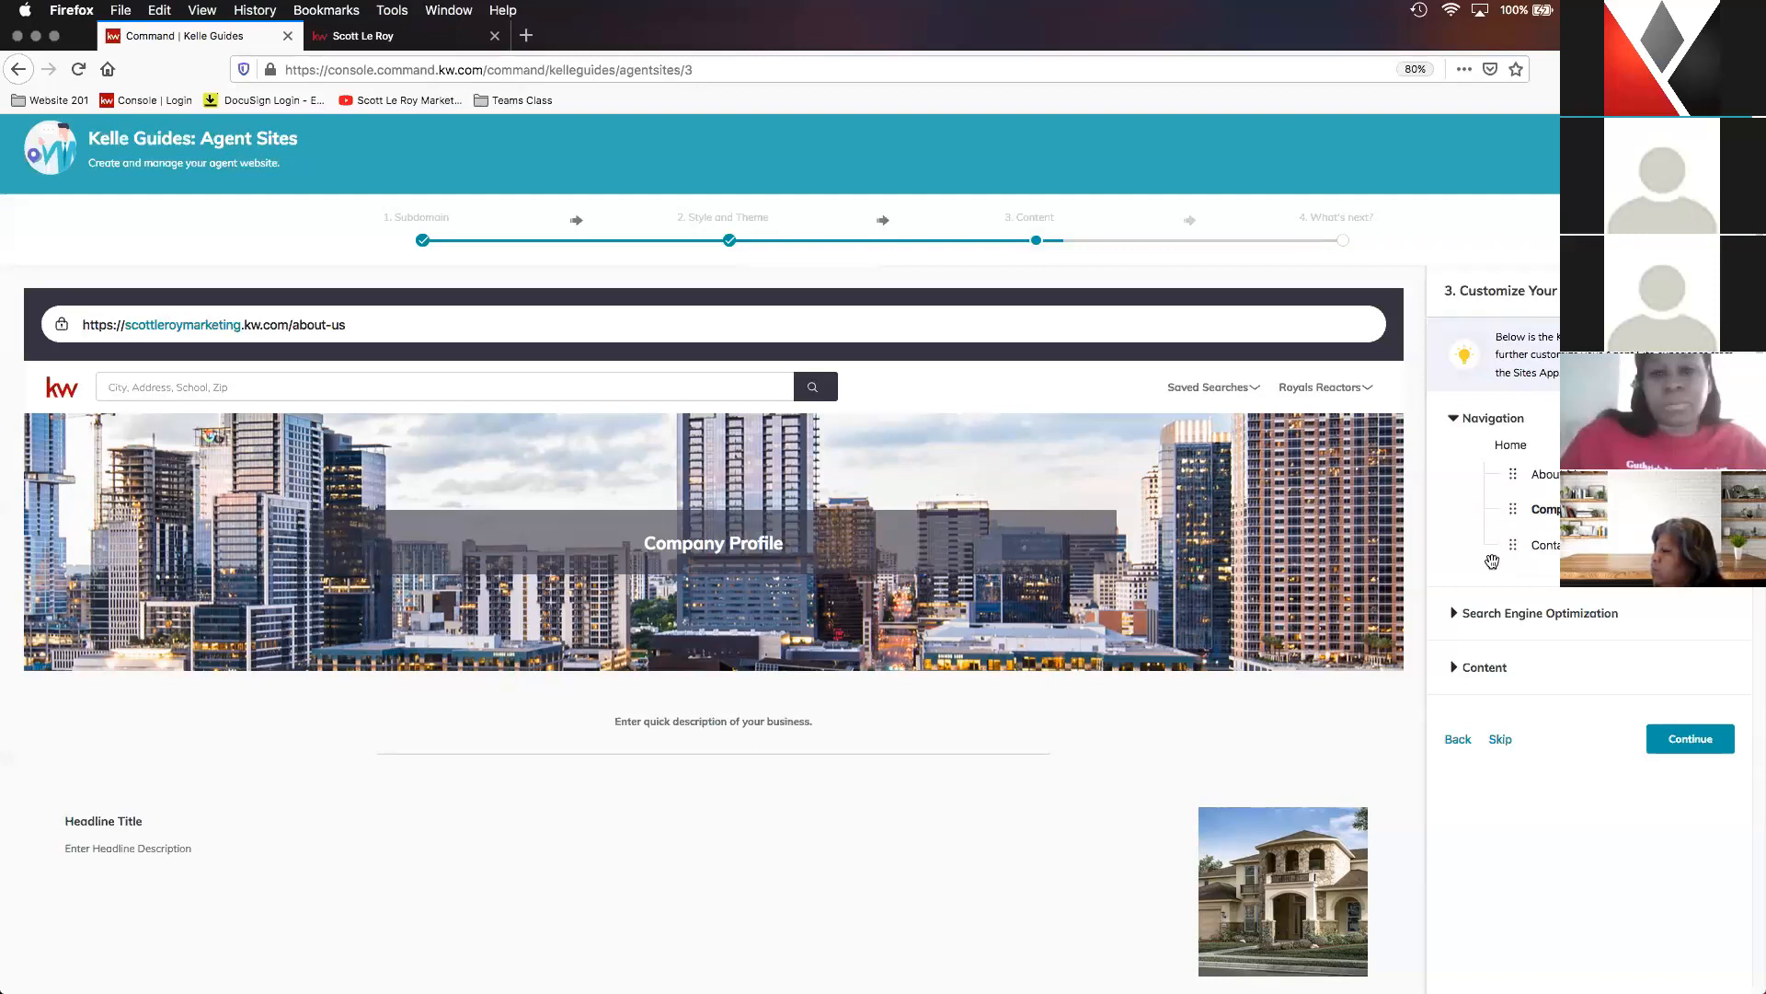
- Open the Search Engine Optimization settings of the Company Profile page and compare its page title with the live agent site's navigation menu
{"action": "left_click", "coordinate": [1520, 614]}
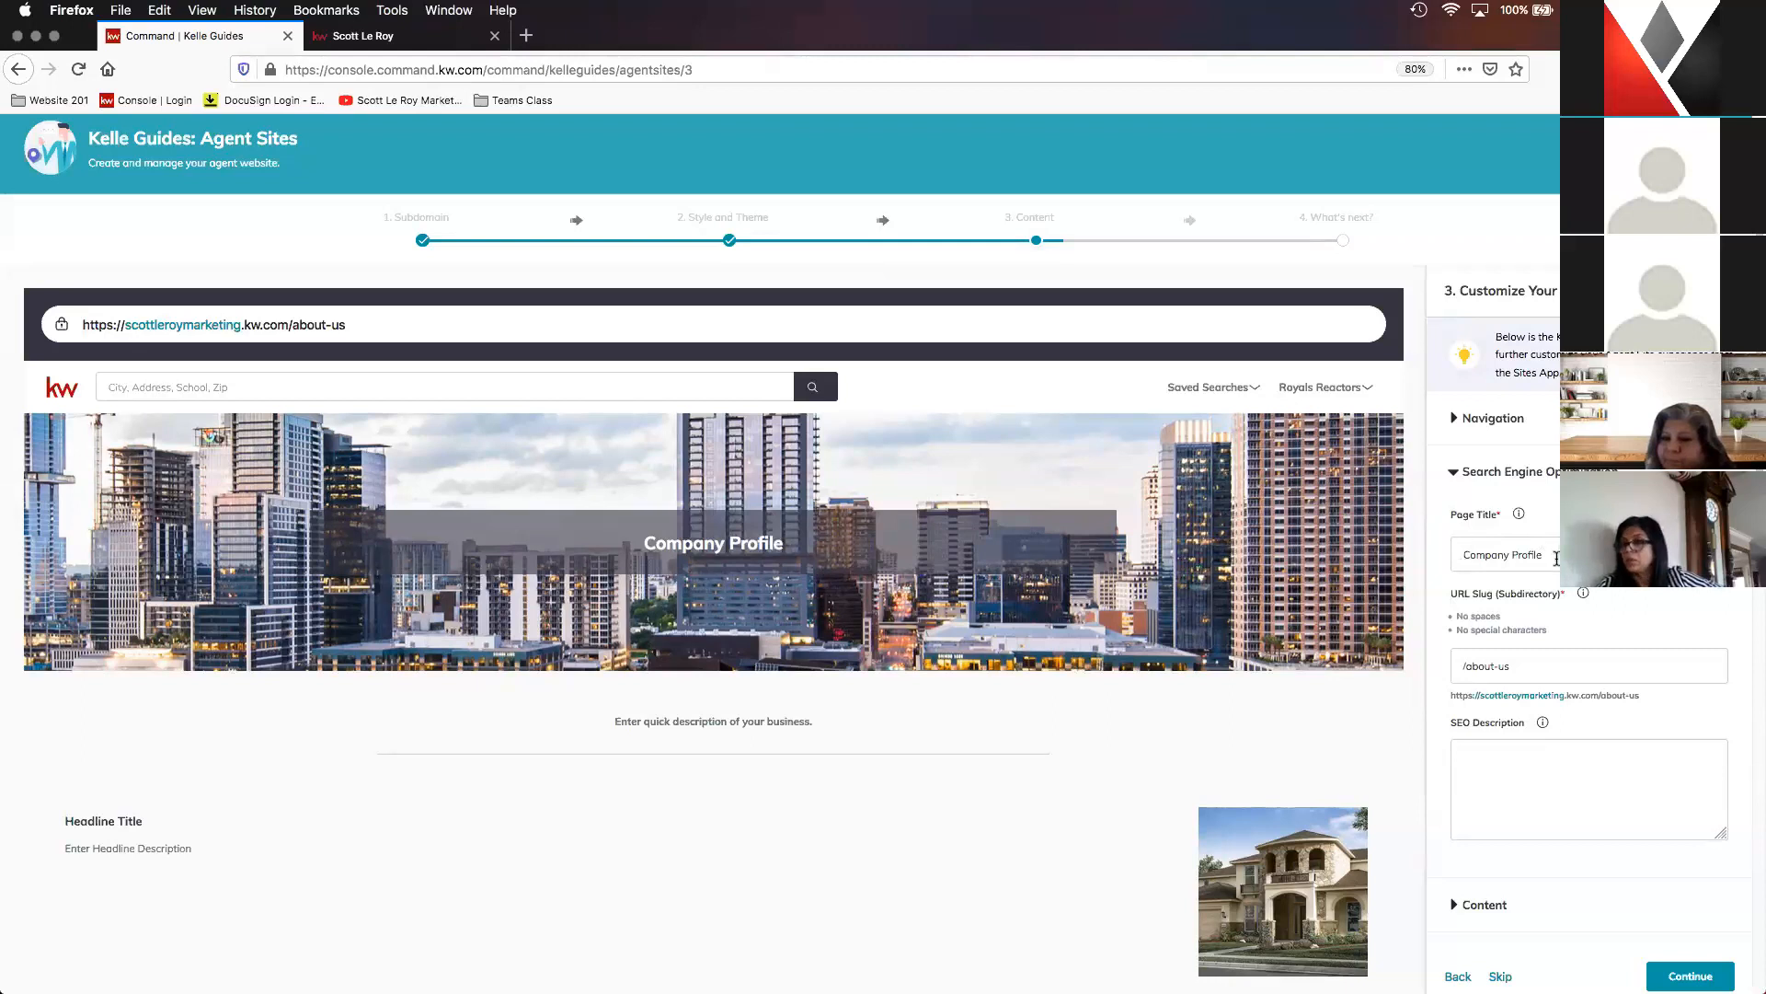
{"action": "left_click", "coordinate": [394, 41]}
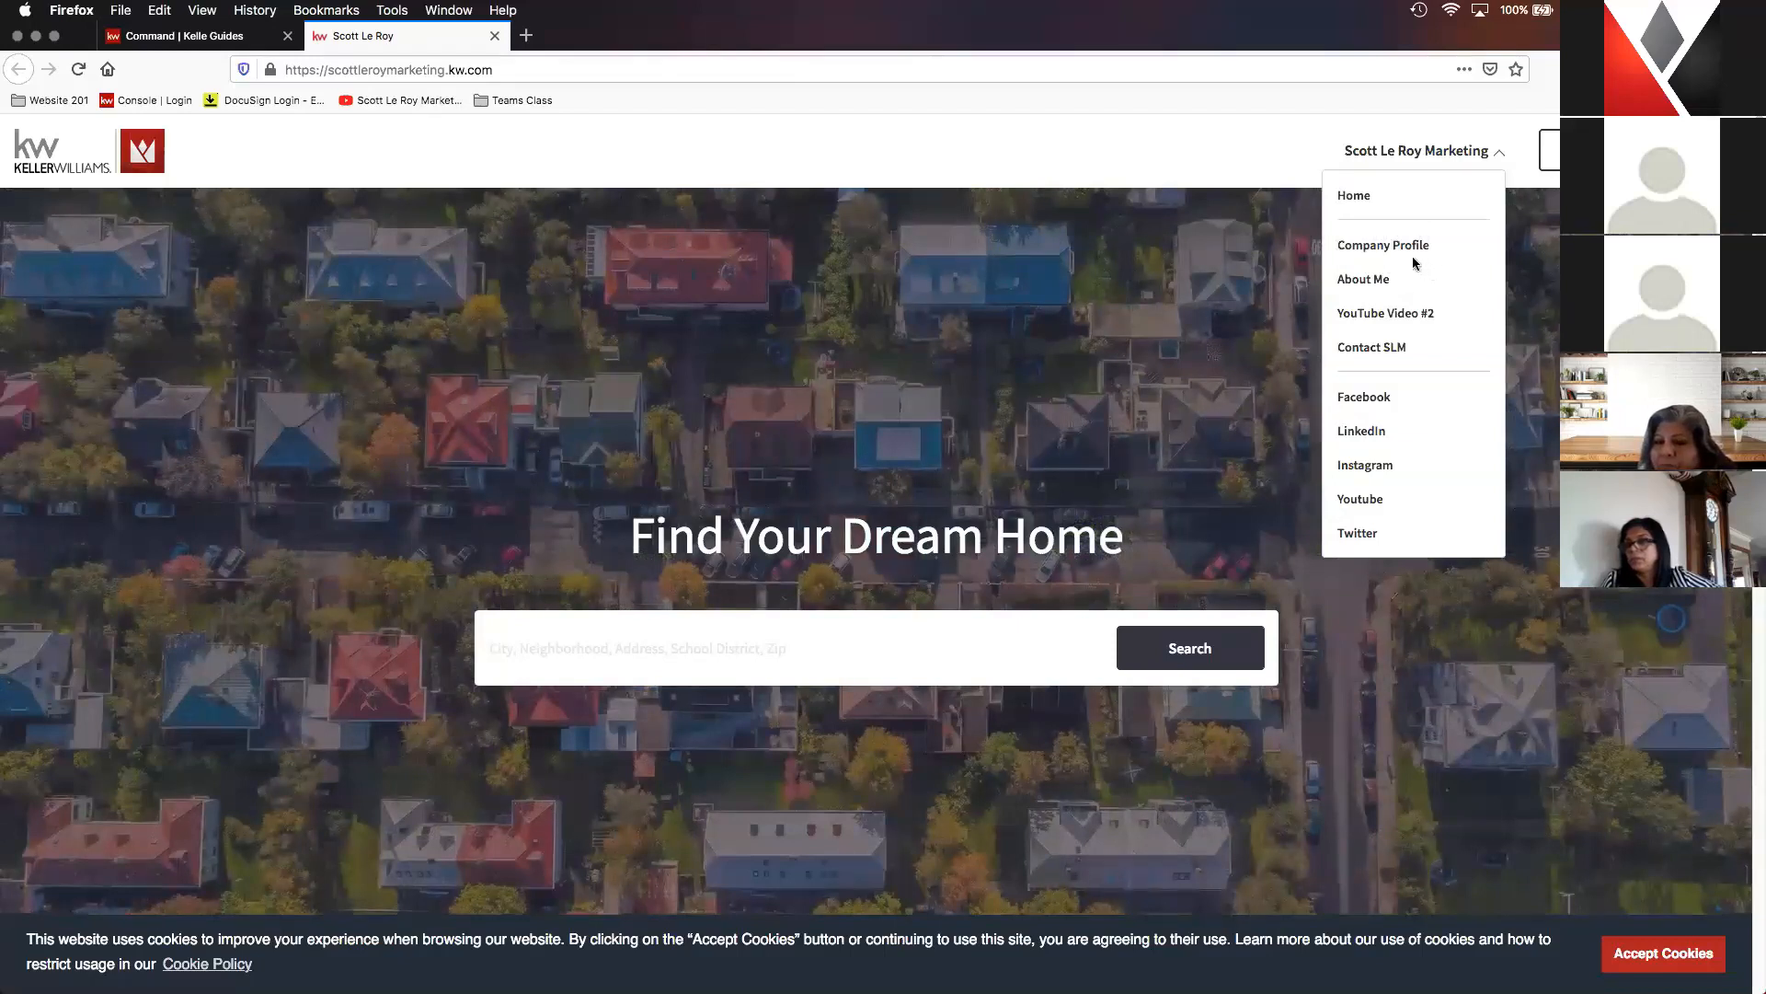
{"action": "left_click", "coordinate": [204, 37]}
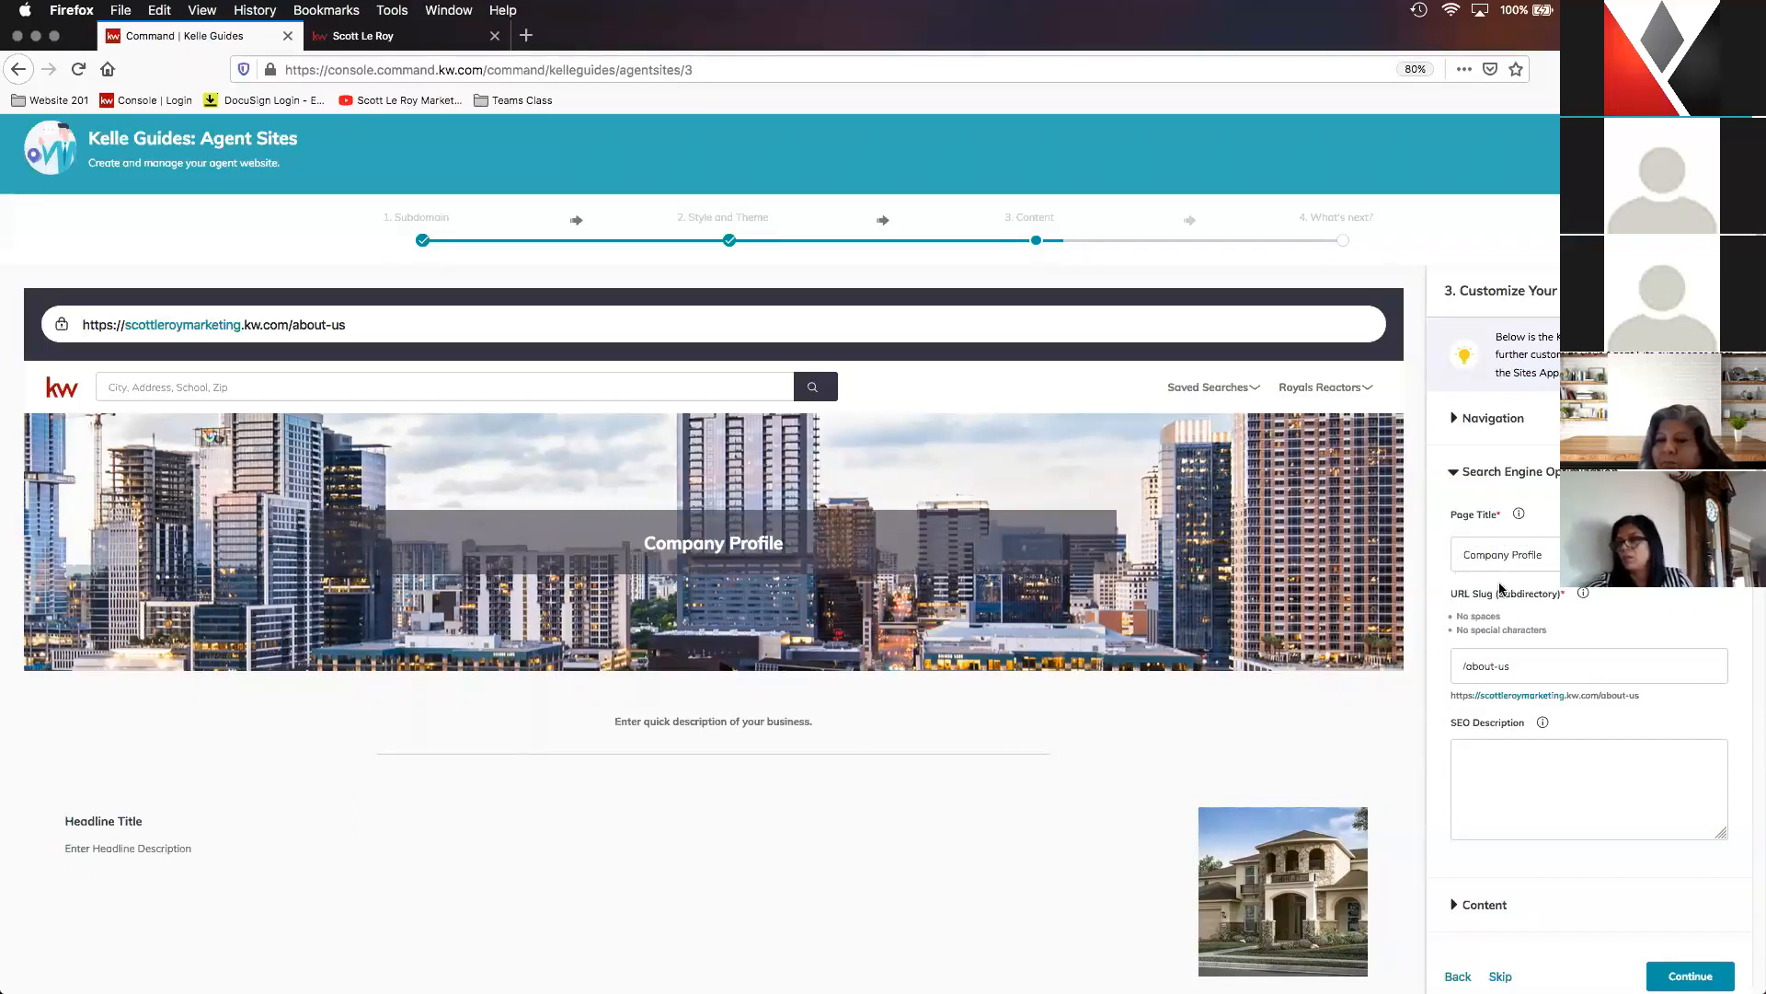
- Examine the page title, URL slug rules and SEO description field of the Company Profile page
{"action": "scroll", "coordinate": [1527, 644], "scroll_direction": "down", "scroll_amount": 1}
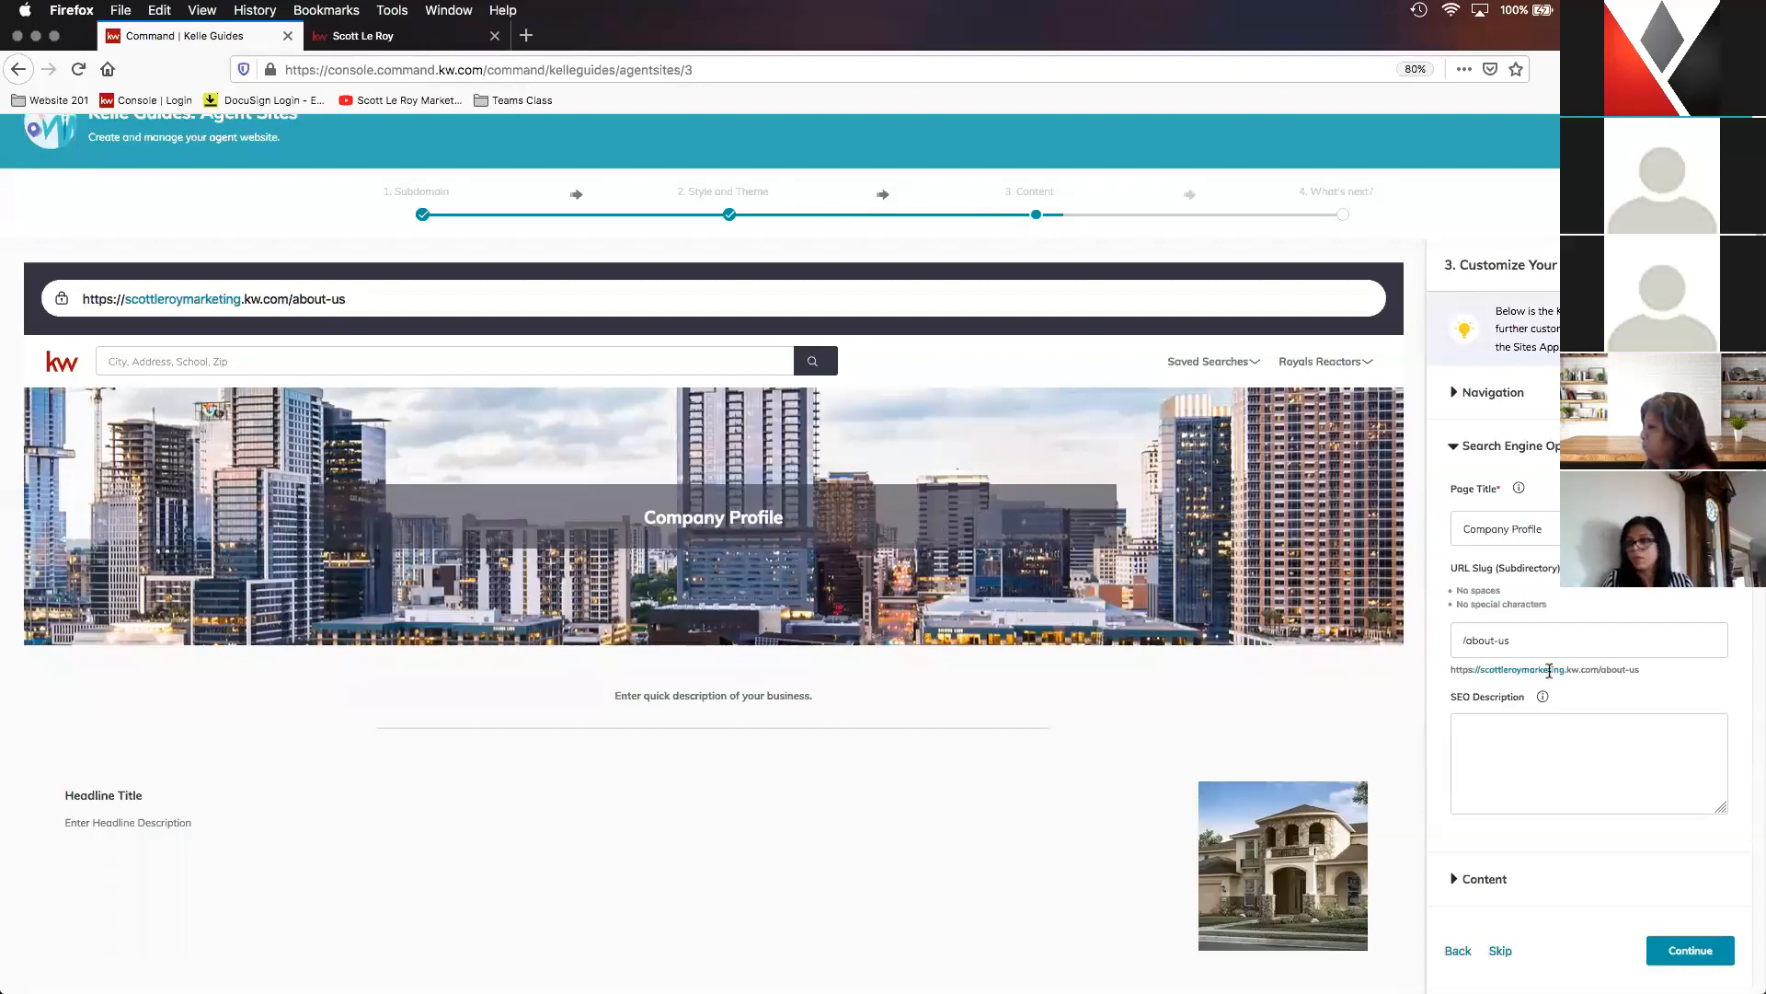
{"action": "key", "text": "super+equal"}
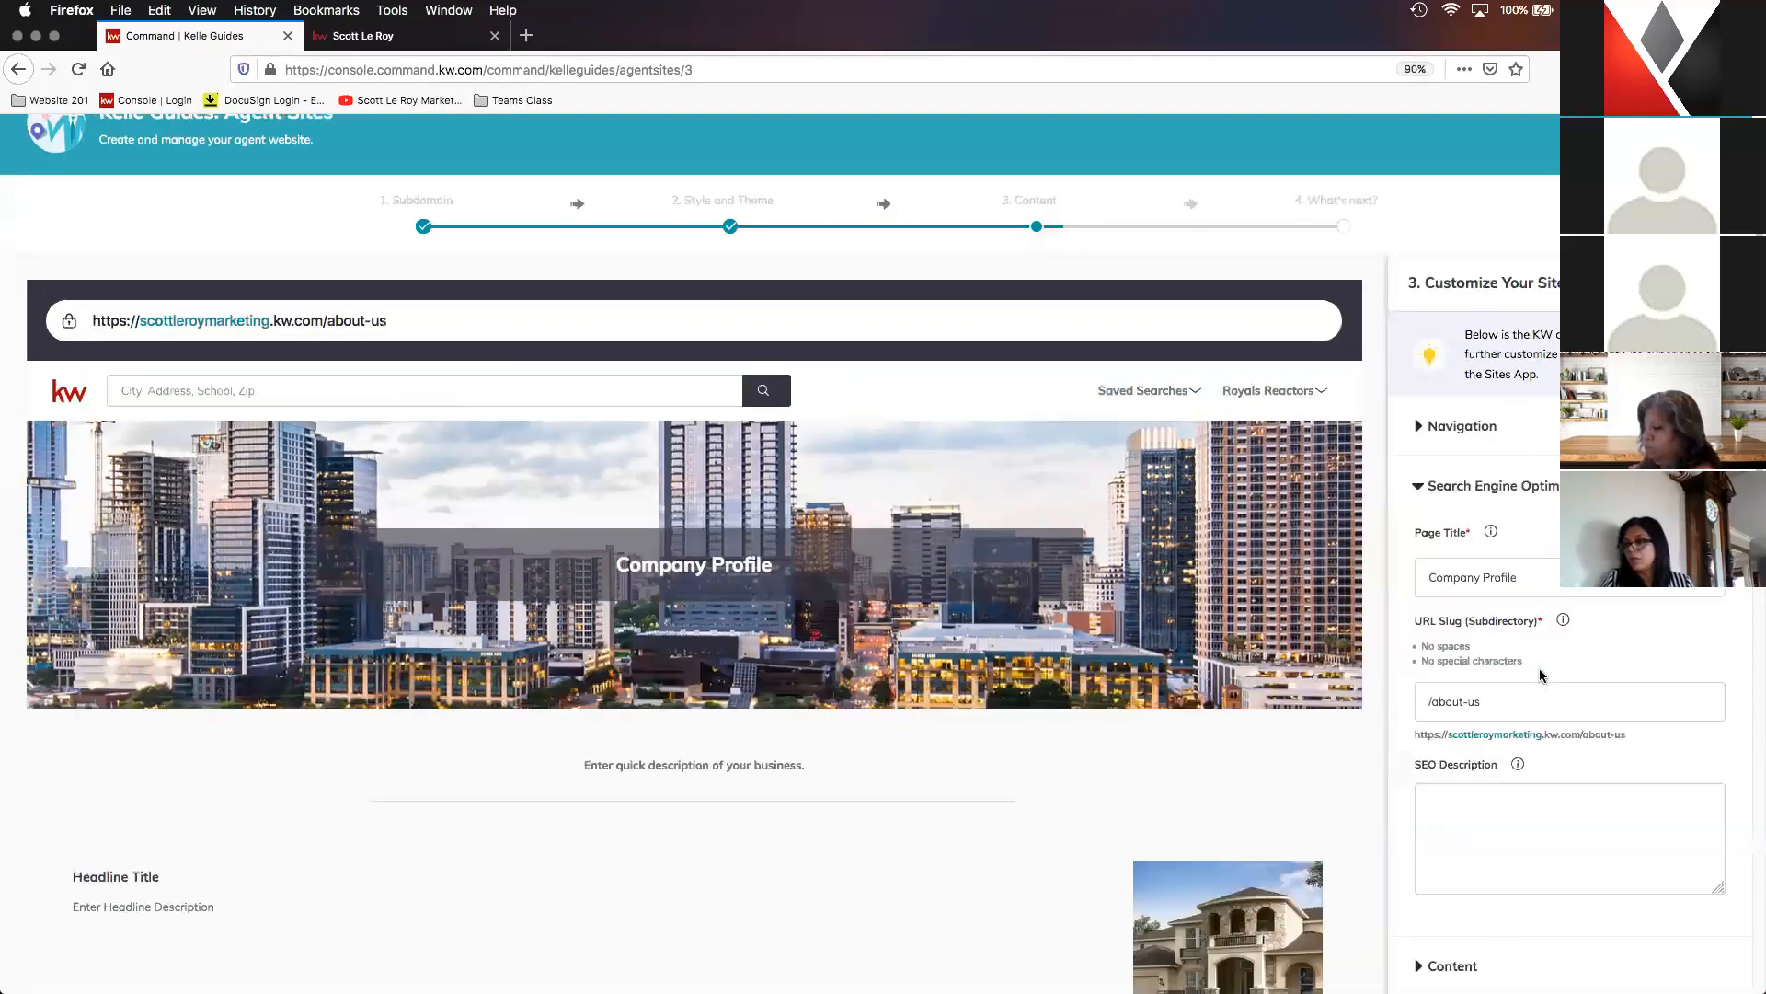
{"action": "key", "text": "super+equal"}
{"action": "scroll", "coordinate": [1532, 681], "scroll_direction": "down", "scroll_amount": 3}
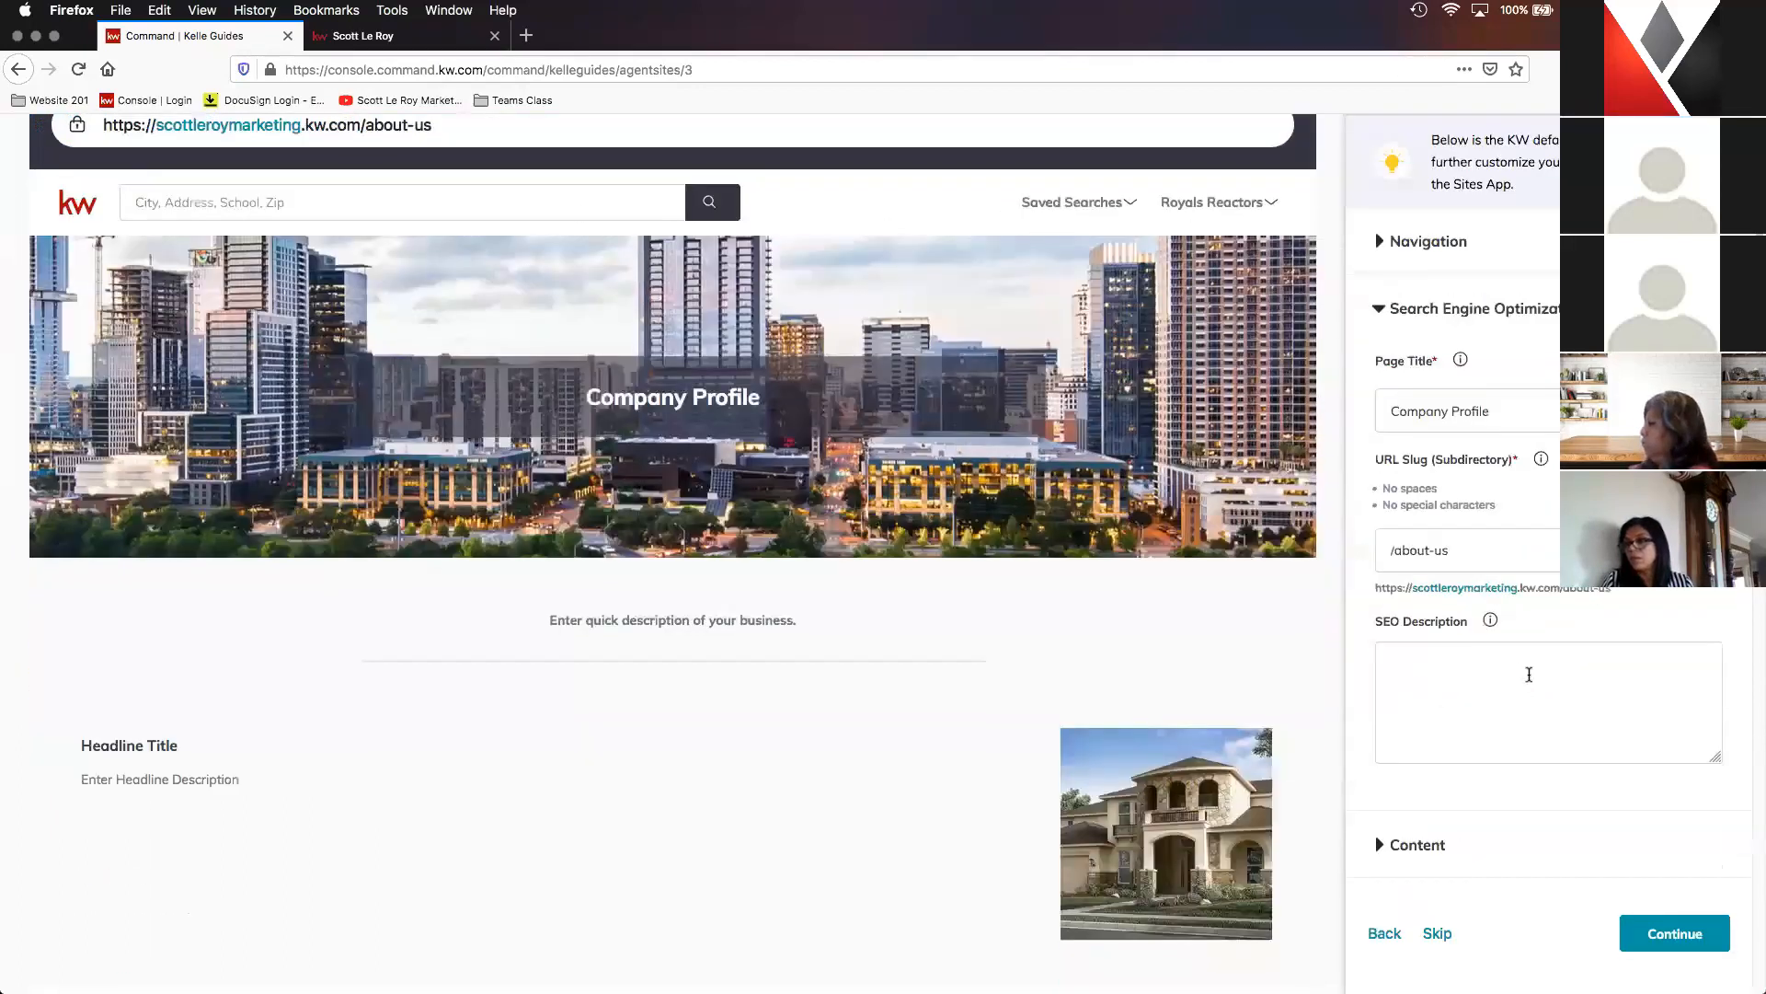
{"action": "scroll", "coordinate": [1398, 585], "scroll_direction": "down", "scroll_amount": 1}
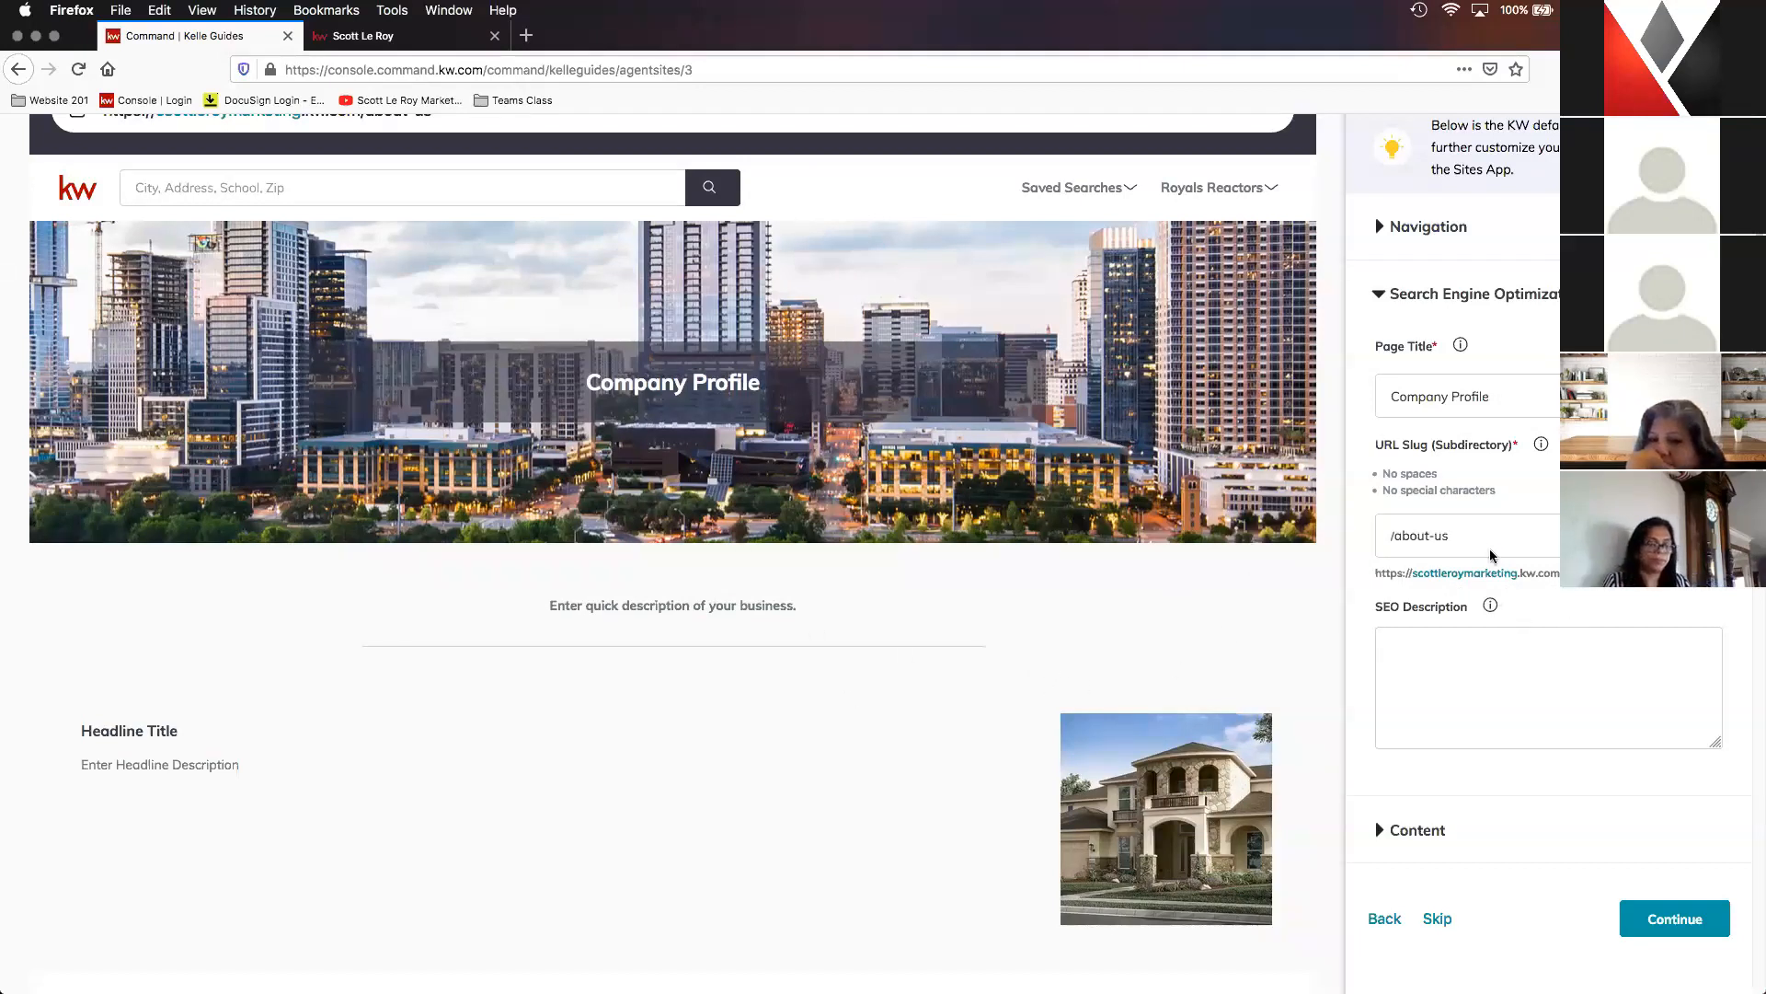
{"action": "scroll", "coordinate": [1431, 518], "scroll_direction": "down", "scroll_amount": 1}
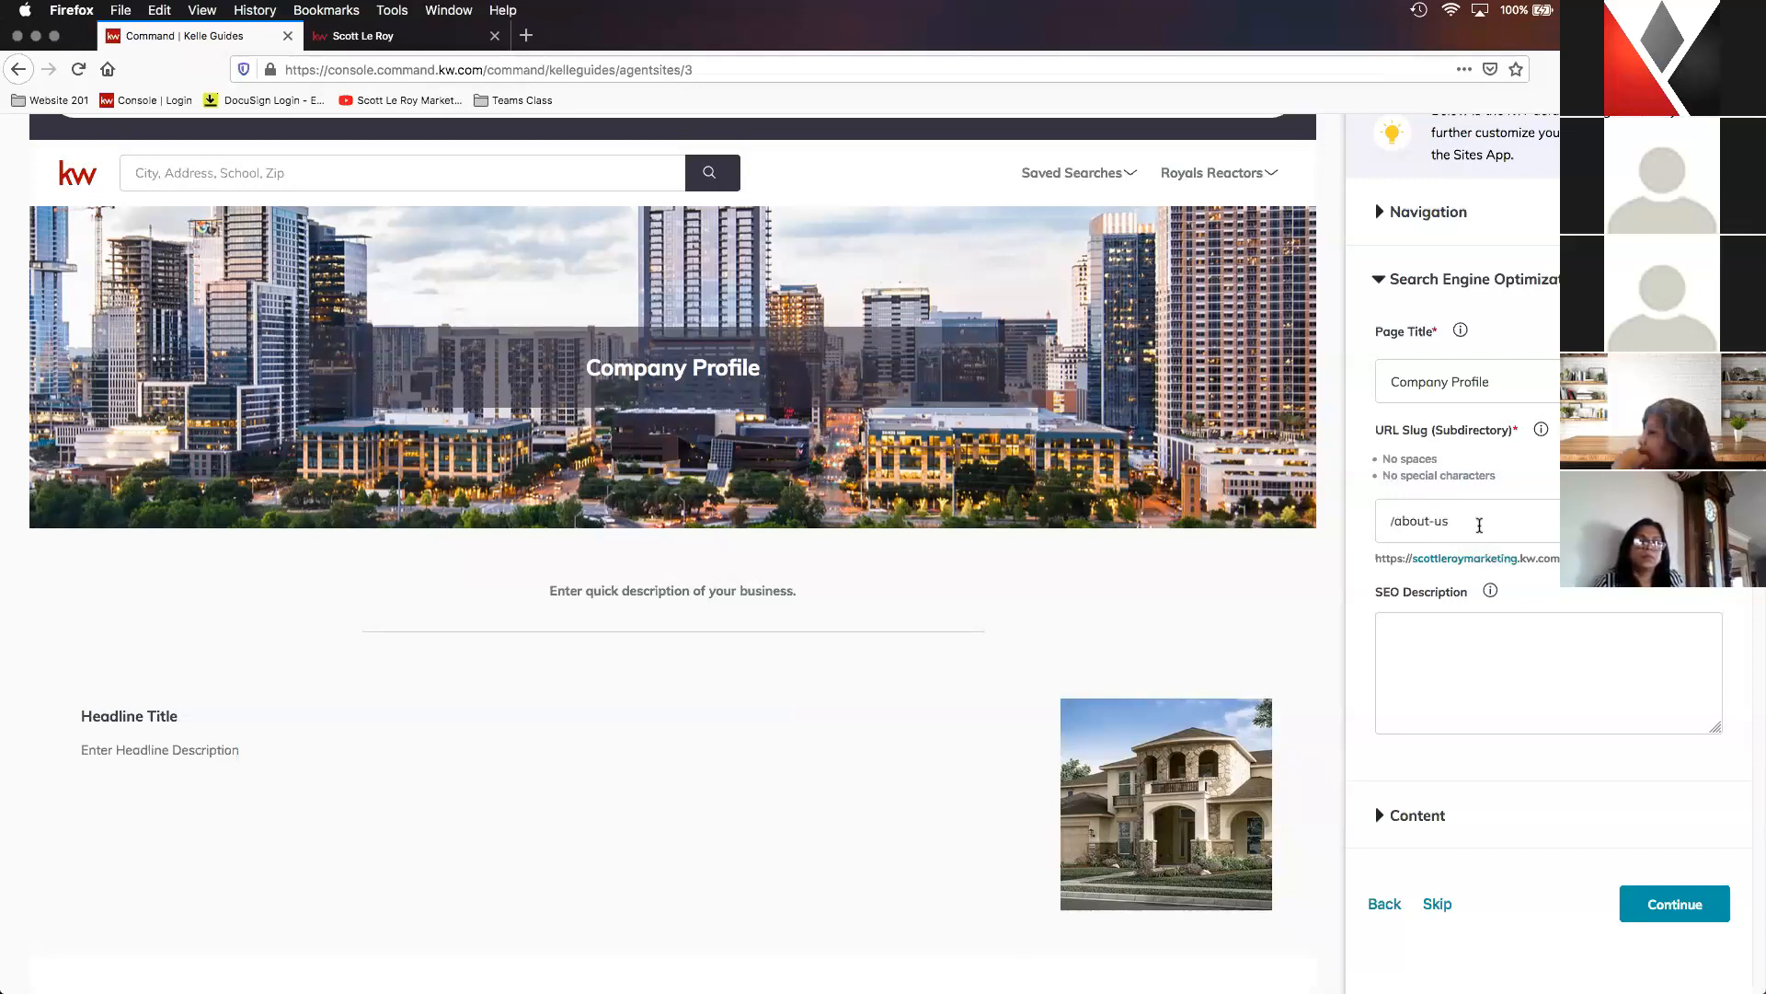
{"action": "scroll", "coordinate": [1556, 580], "scroll_direction": "down", "scroll_amount": 2}
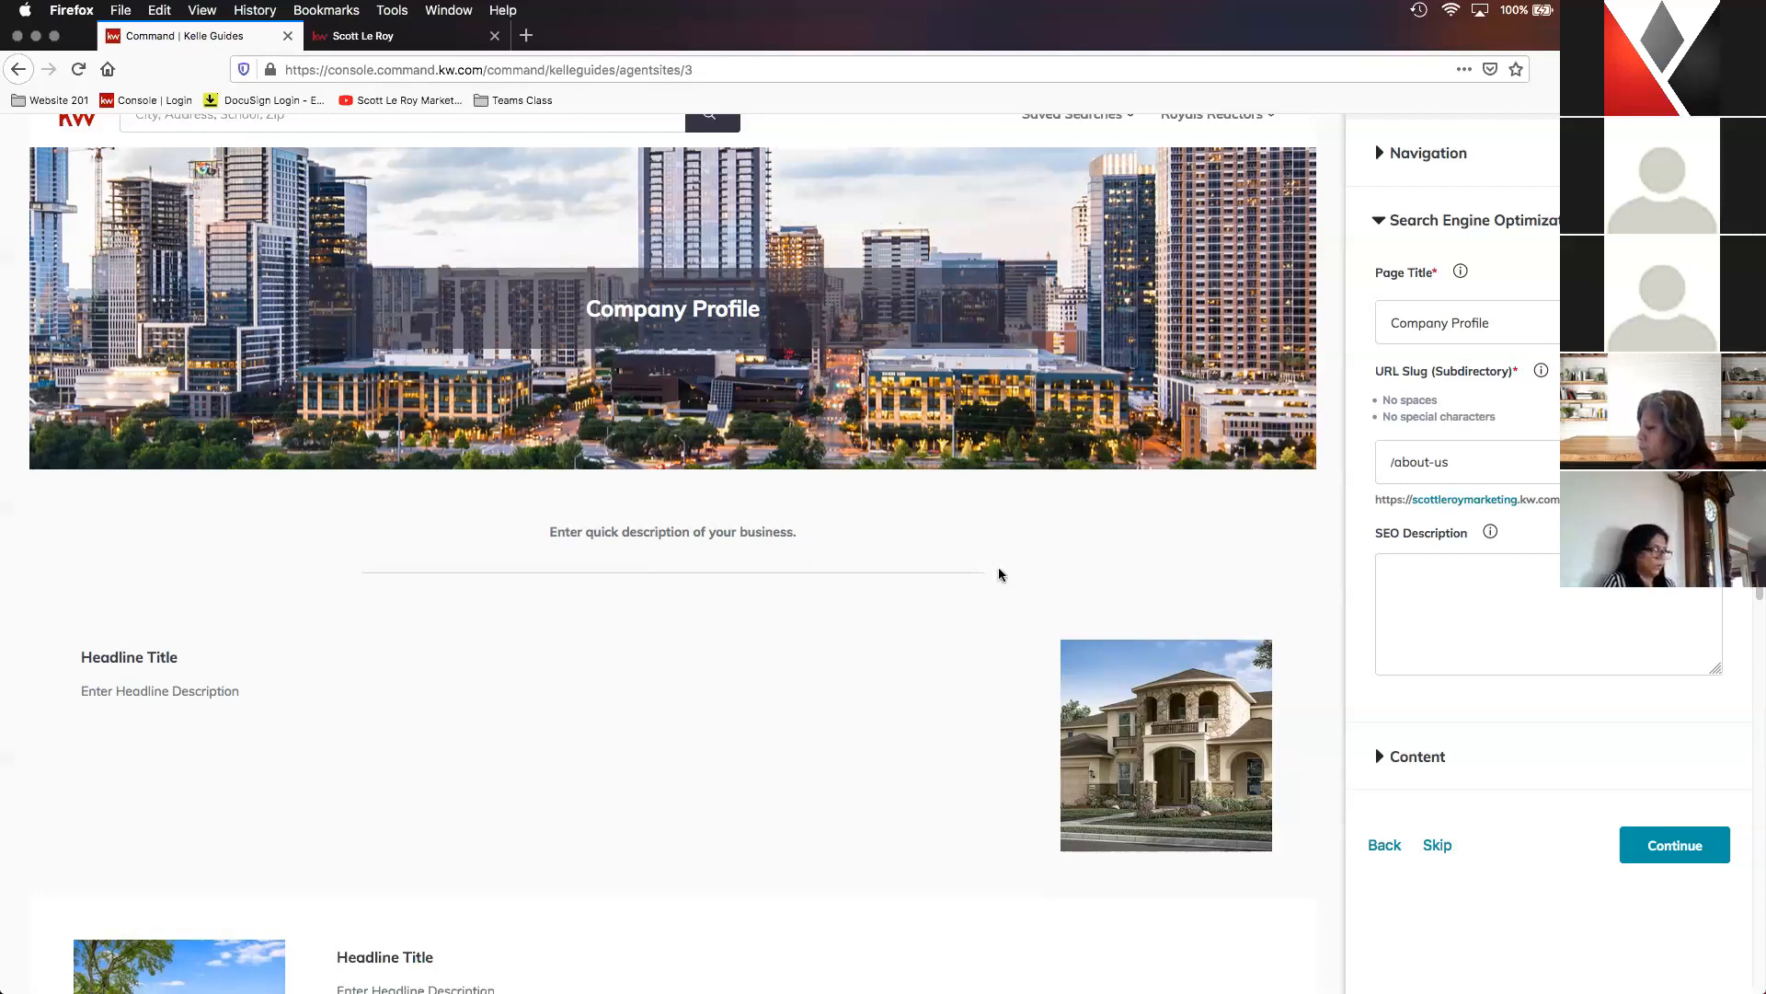
{"action": "scroll", "coordinate": [1569, 718], "scroll_direction": "down", "scroll_amount": 3}
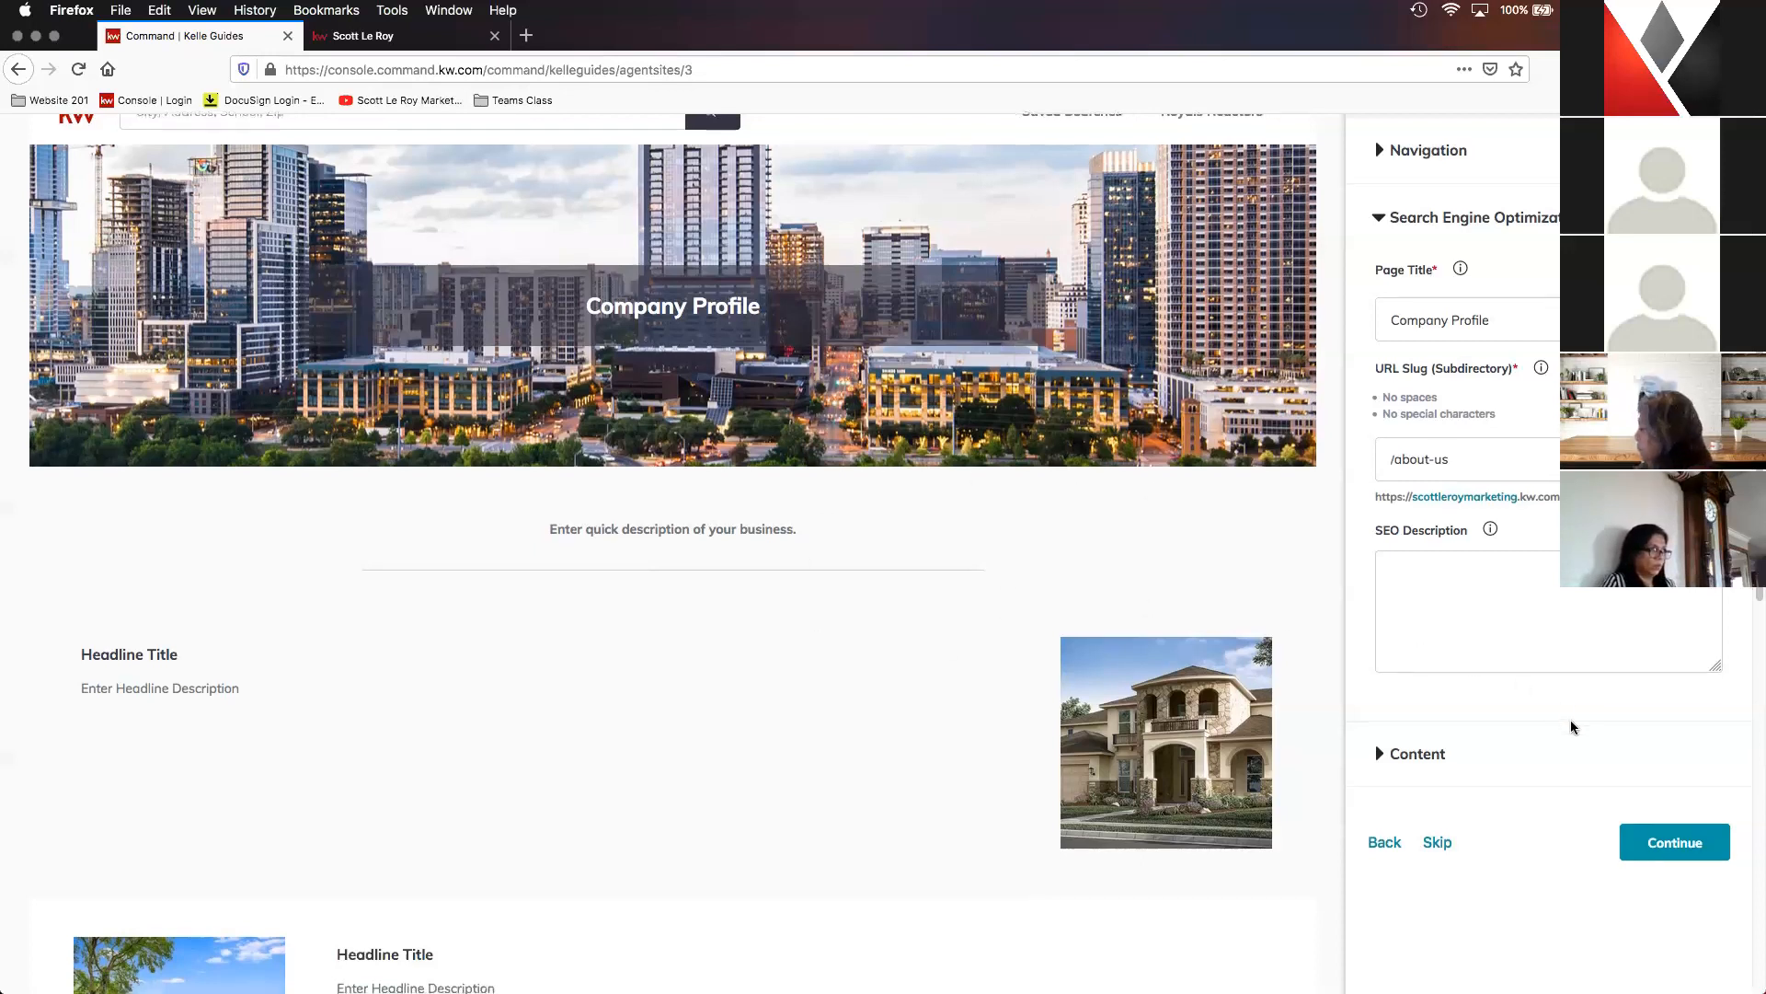
- Open the Company Profile page's Content settings and examine the page header, header image and intro paragraph against the preview
{"action": "scroll", "coordinate": [1498, 529], "scroll_direction": "down", "scroll_amount": 3}
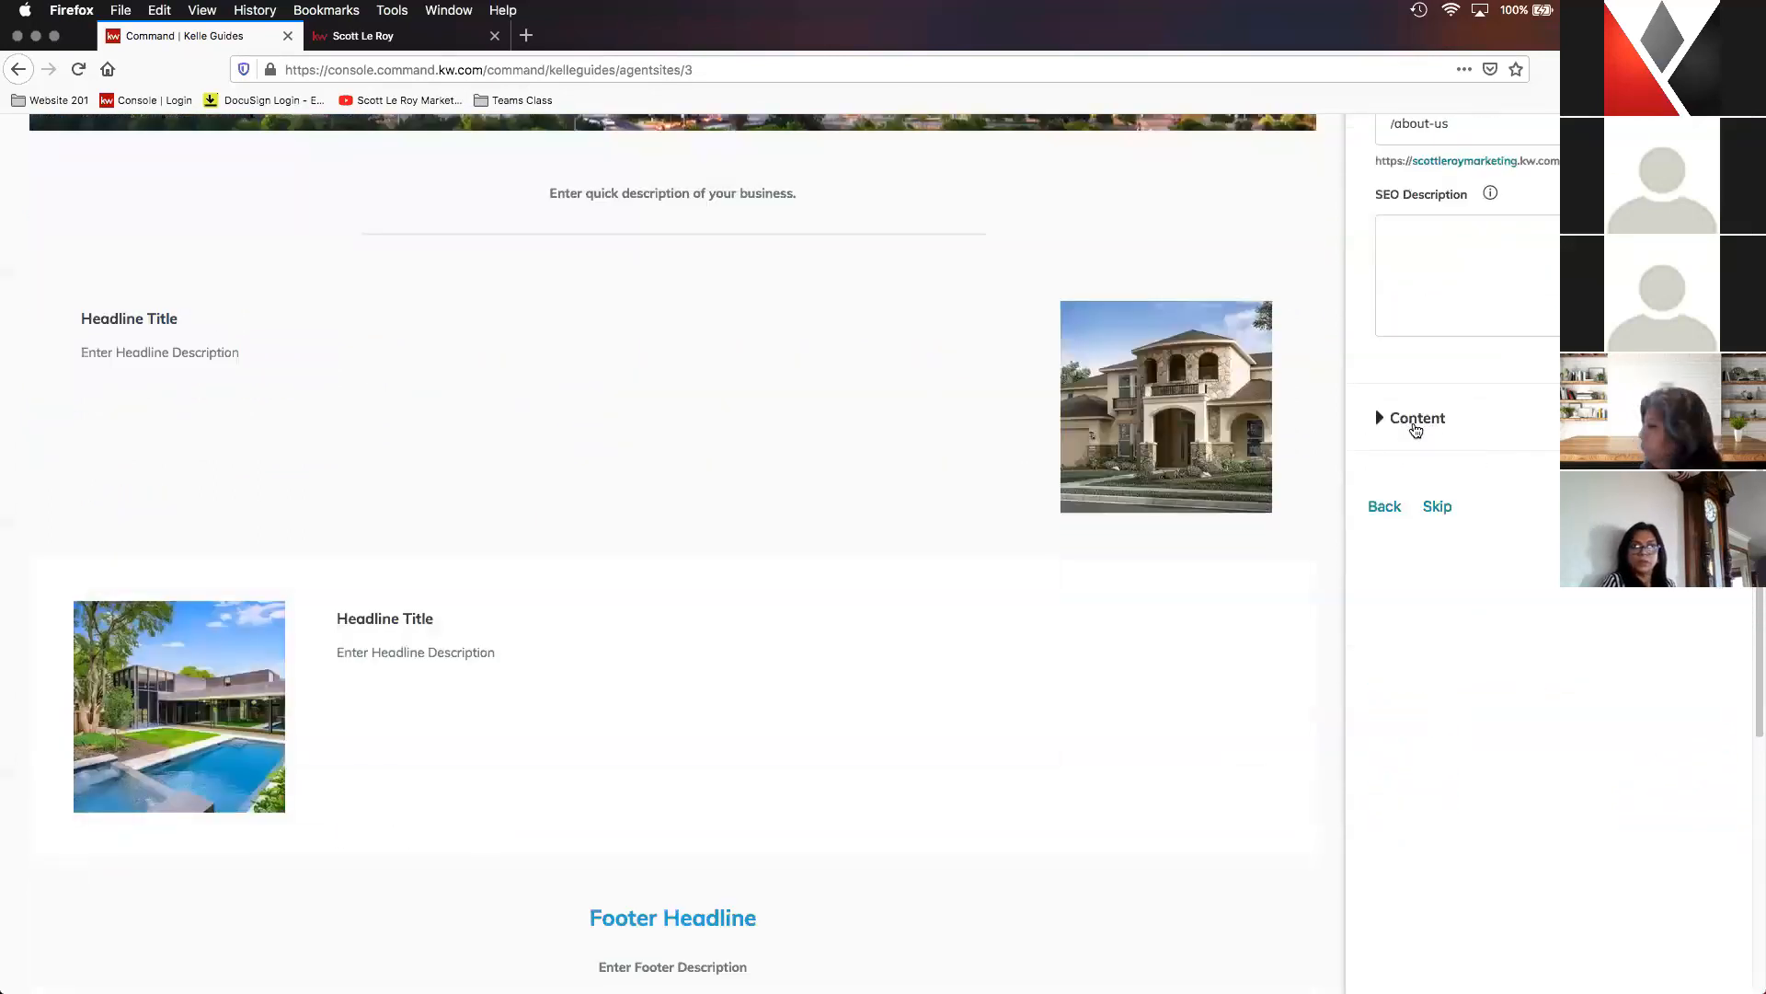
{"action": "left_click", "coordinate": [1416, 422]}
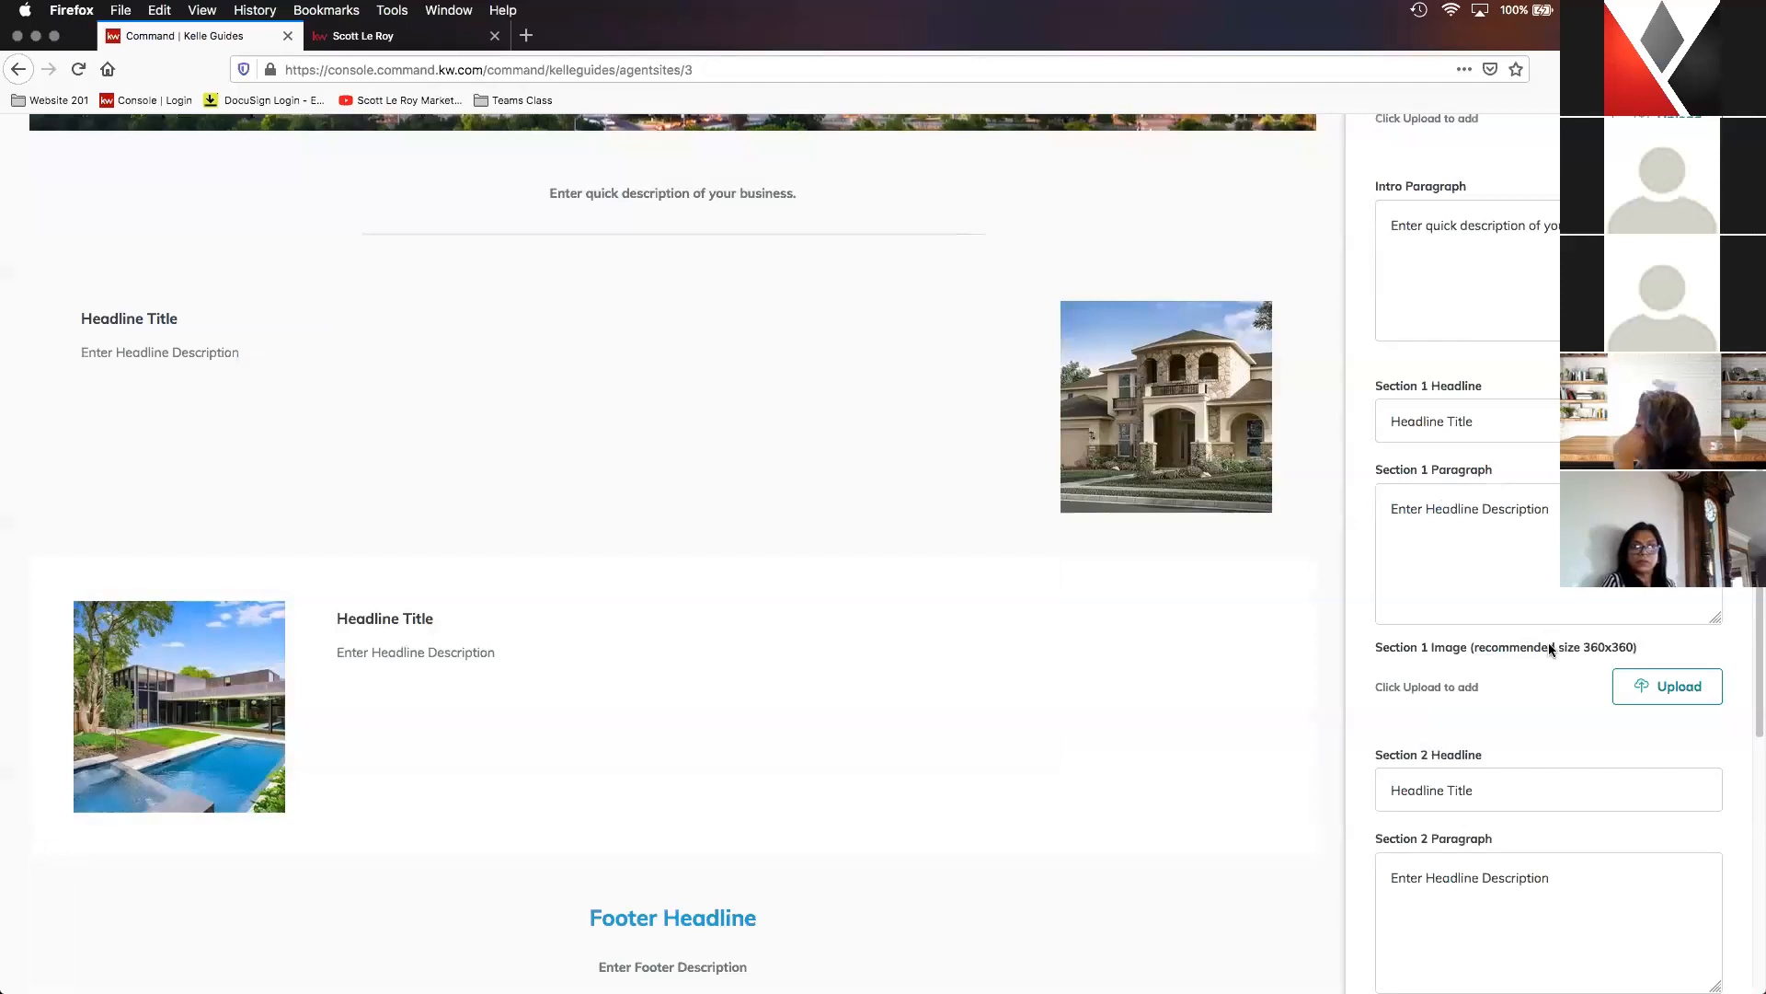
{"action": "scroll", "coordinate": [1549, 642], "scroll_direction": "up", "scroll_amount": 5}
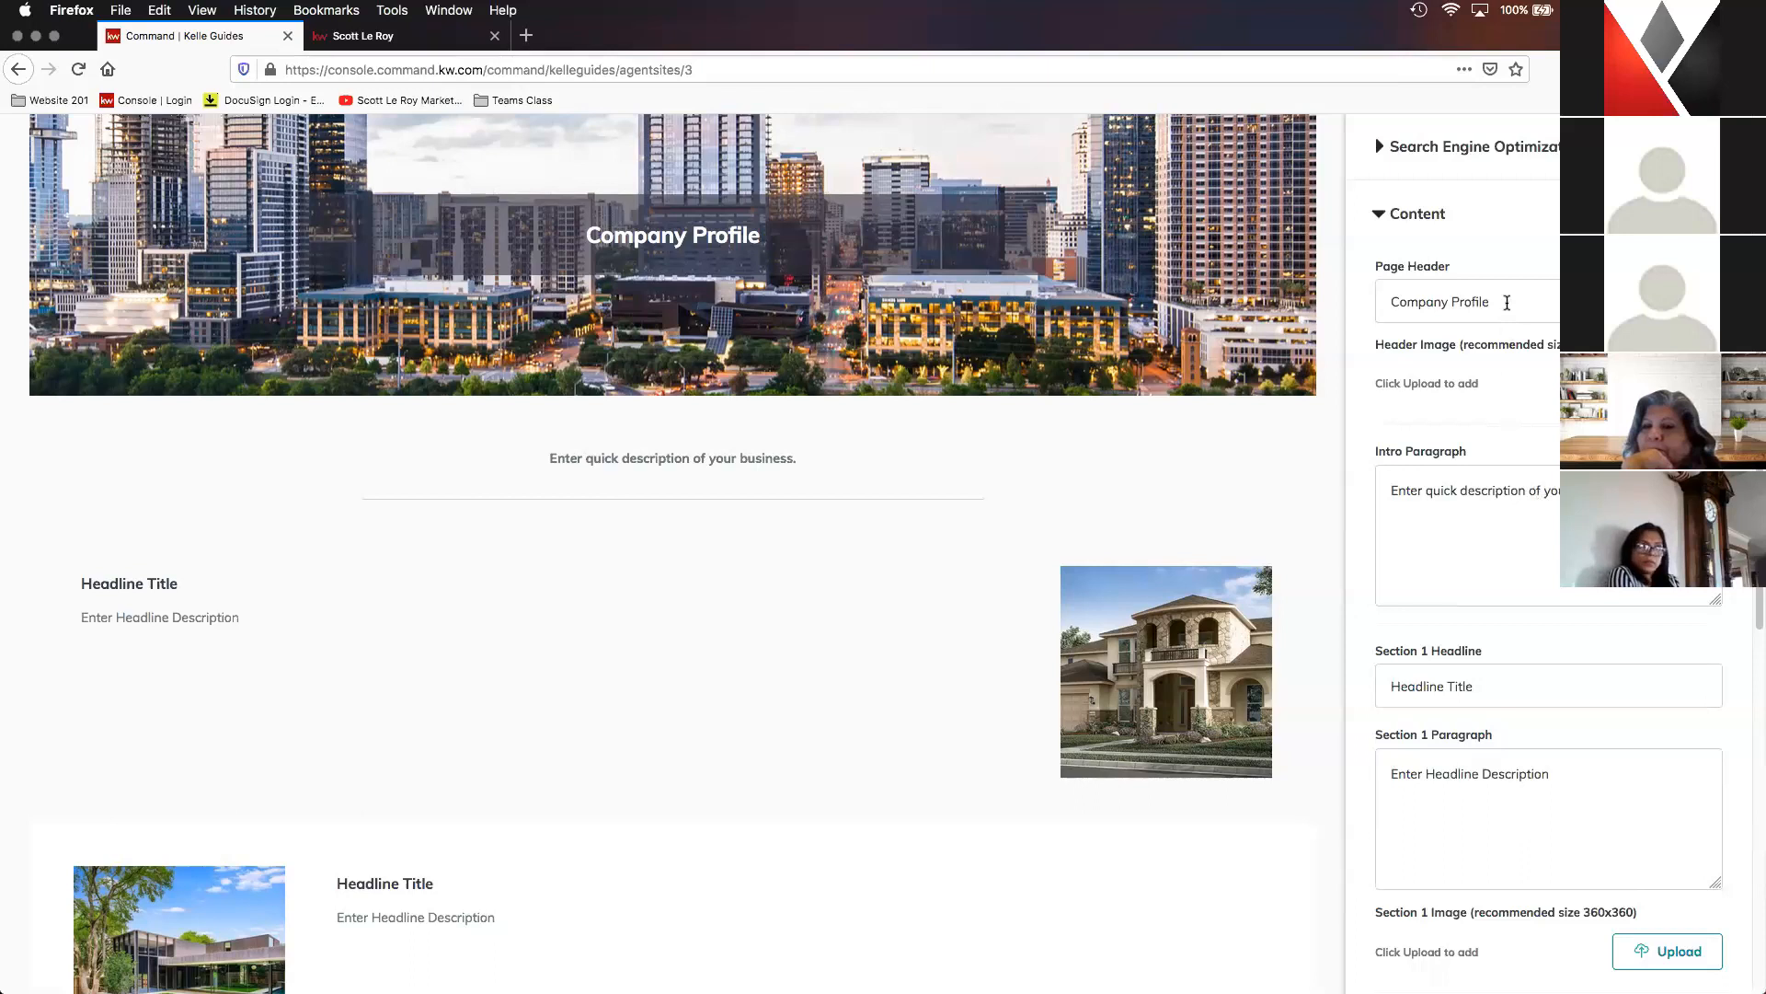
{"action": "left_click", "coordinate": [1507, 302]}
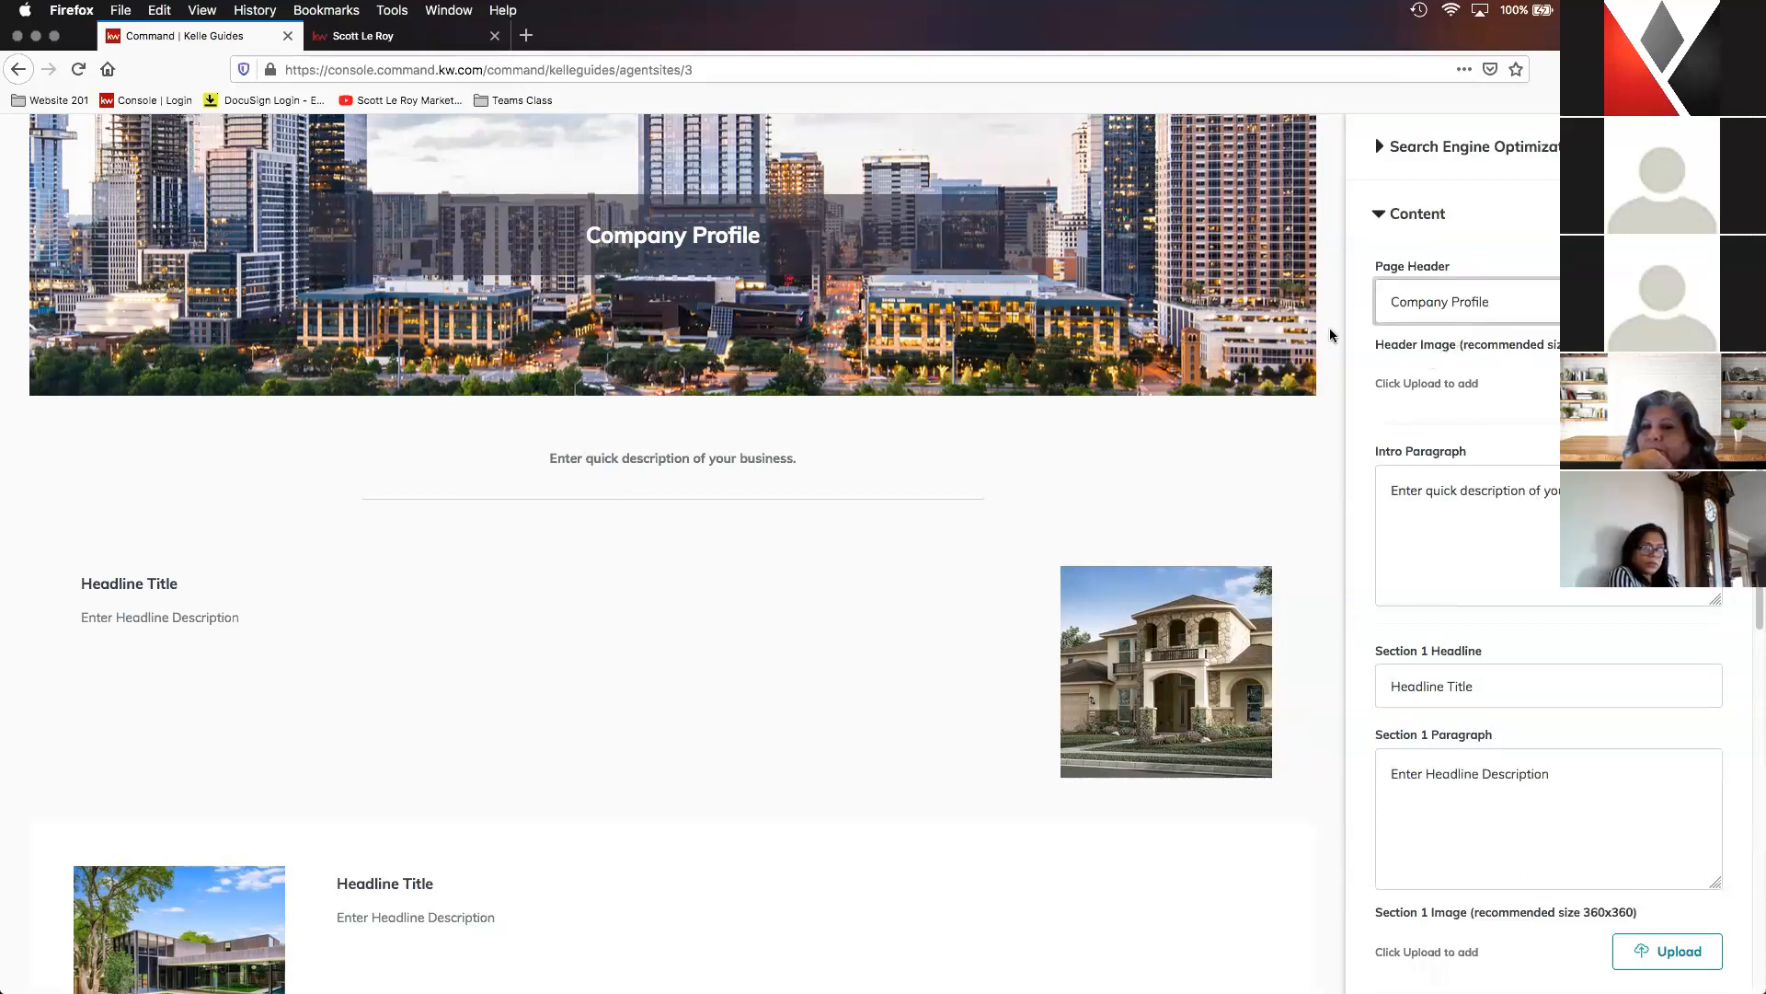
{"action": "scroll", "coordinate": [1306, 336], "scroll_direction": "up", "scroll_amount": 3}
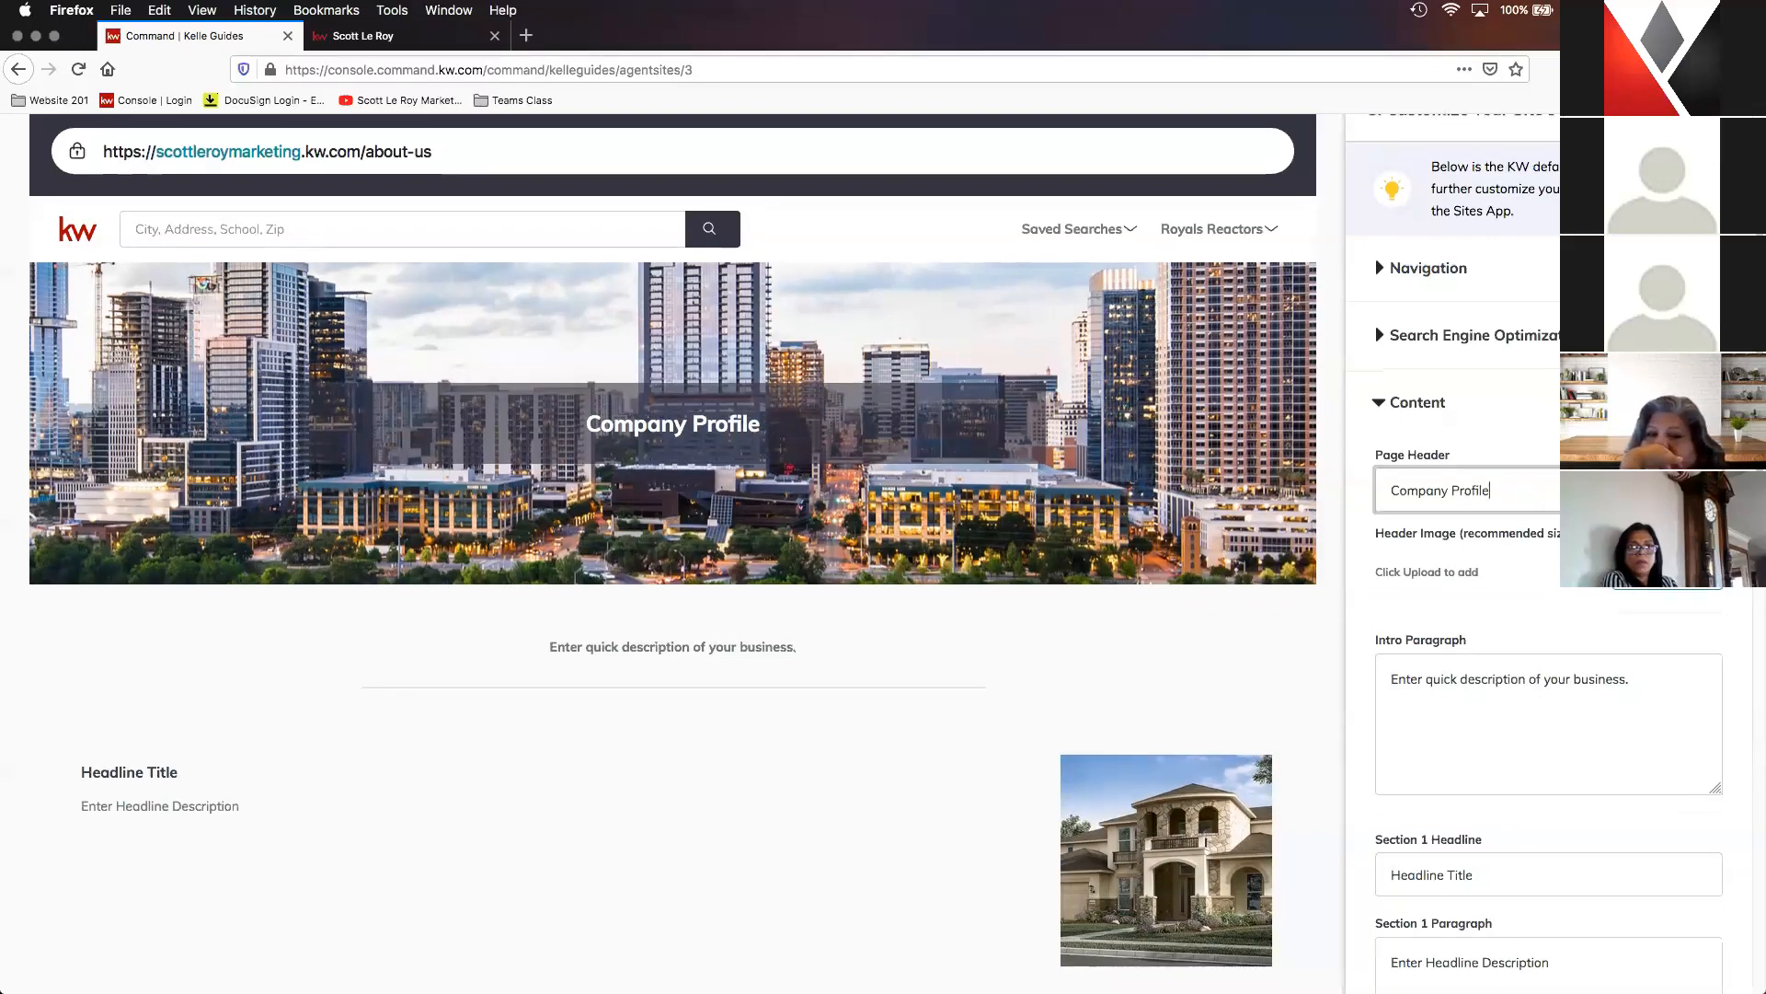
{"action": "scroll", "coordinate": [1542, 541], "scroll_direction": "down", "scroll_amount": 1}
{"action": "scroll", "coordinate": [1543, 541], "scroll_direction": "down", "scroll_amount": 2}
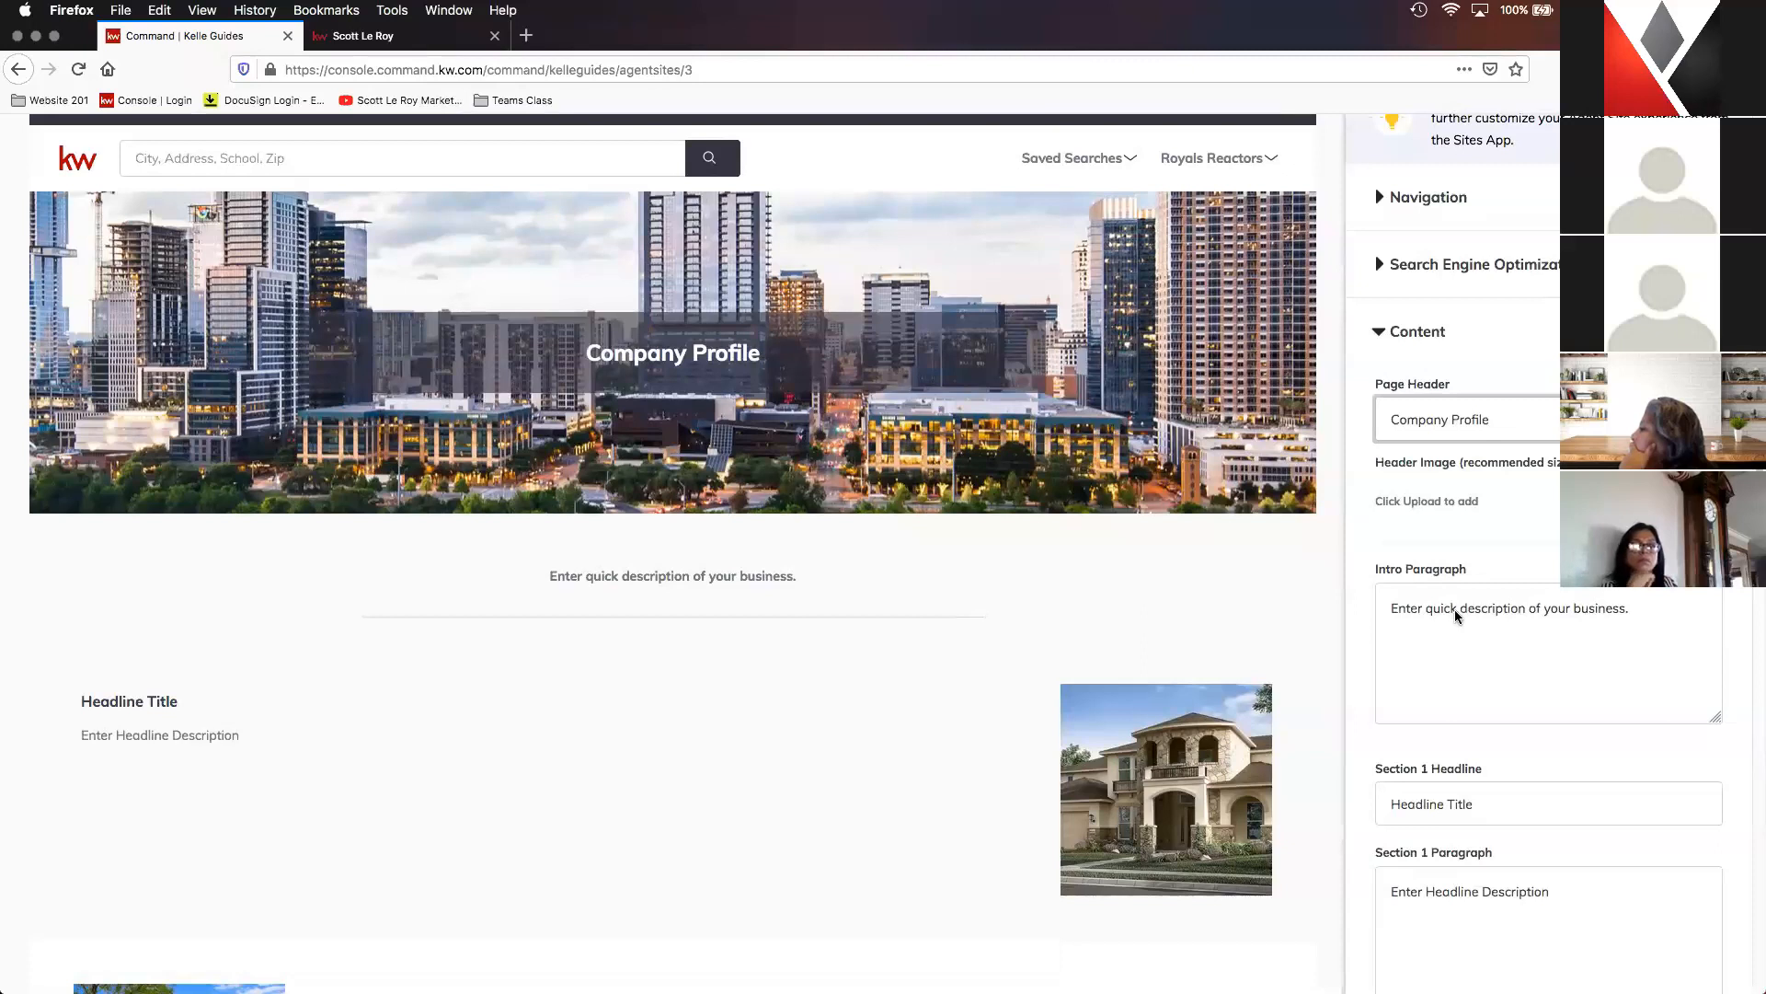
{"action": "scroll", "coordinate": [1471, 578], "scroll_direction": "down", "scroll_amount": 2}
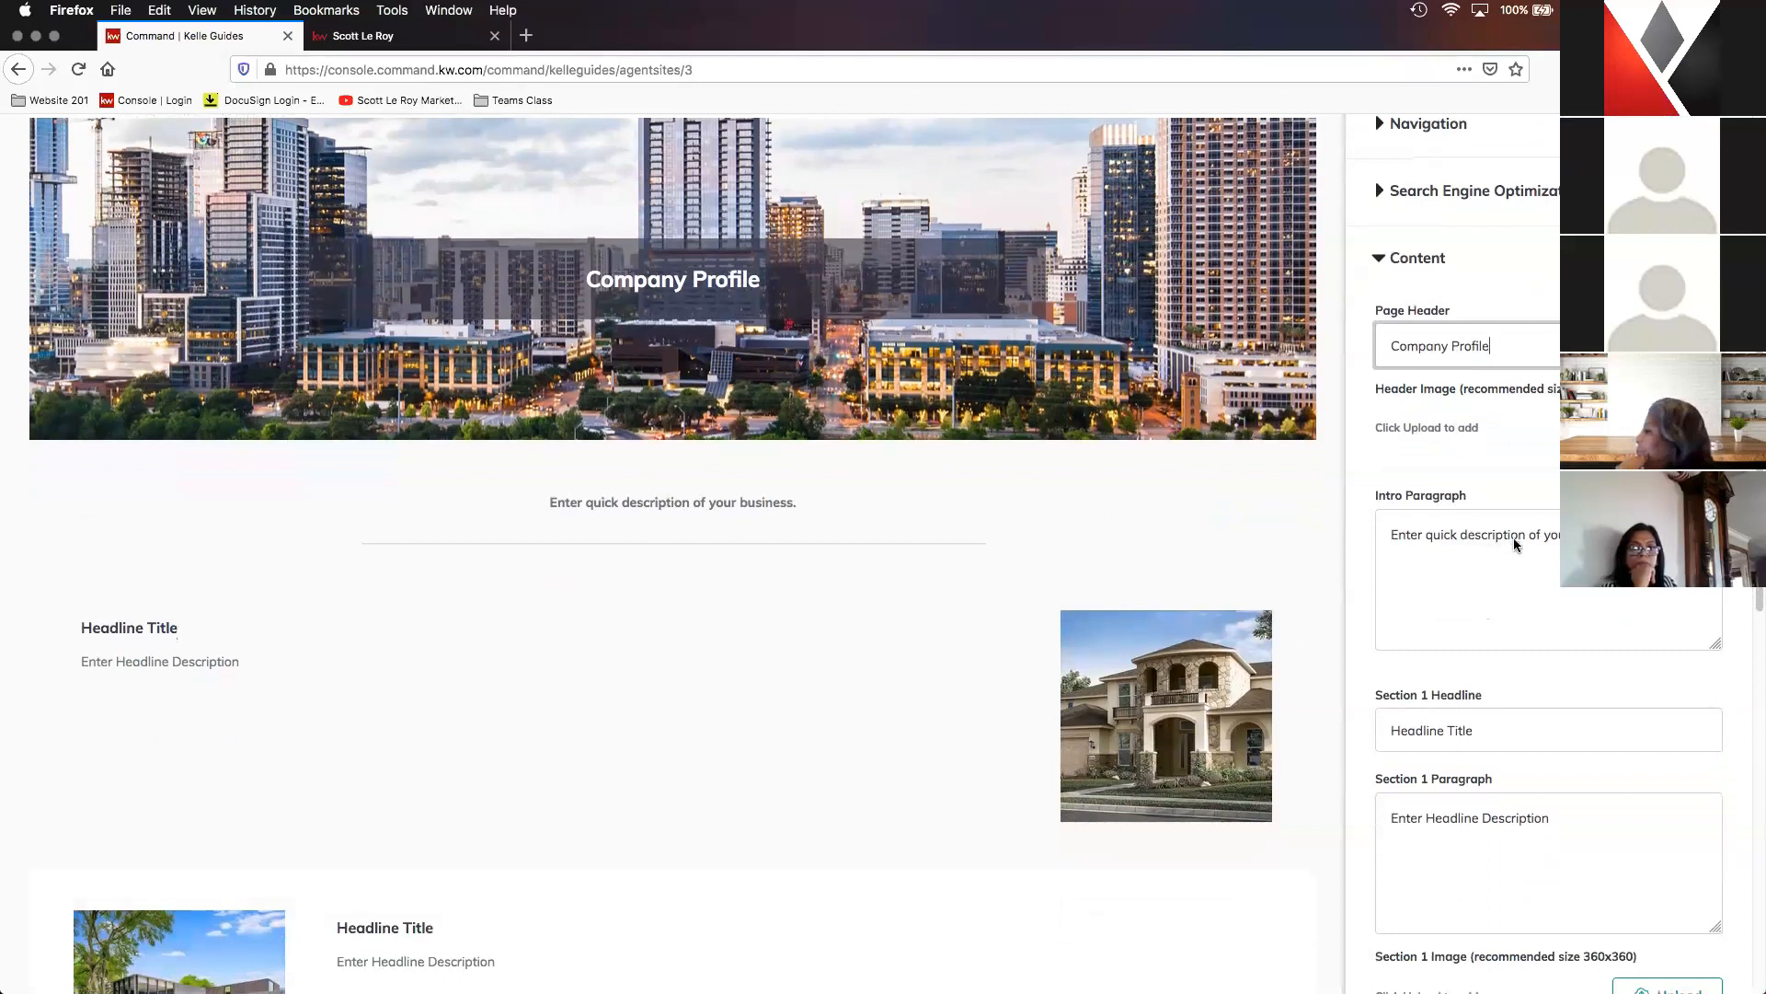
{"action": "scroll", "coordinate": [1517, 547], "scroll_direction": "down", "scroll_amount": 1}
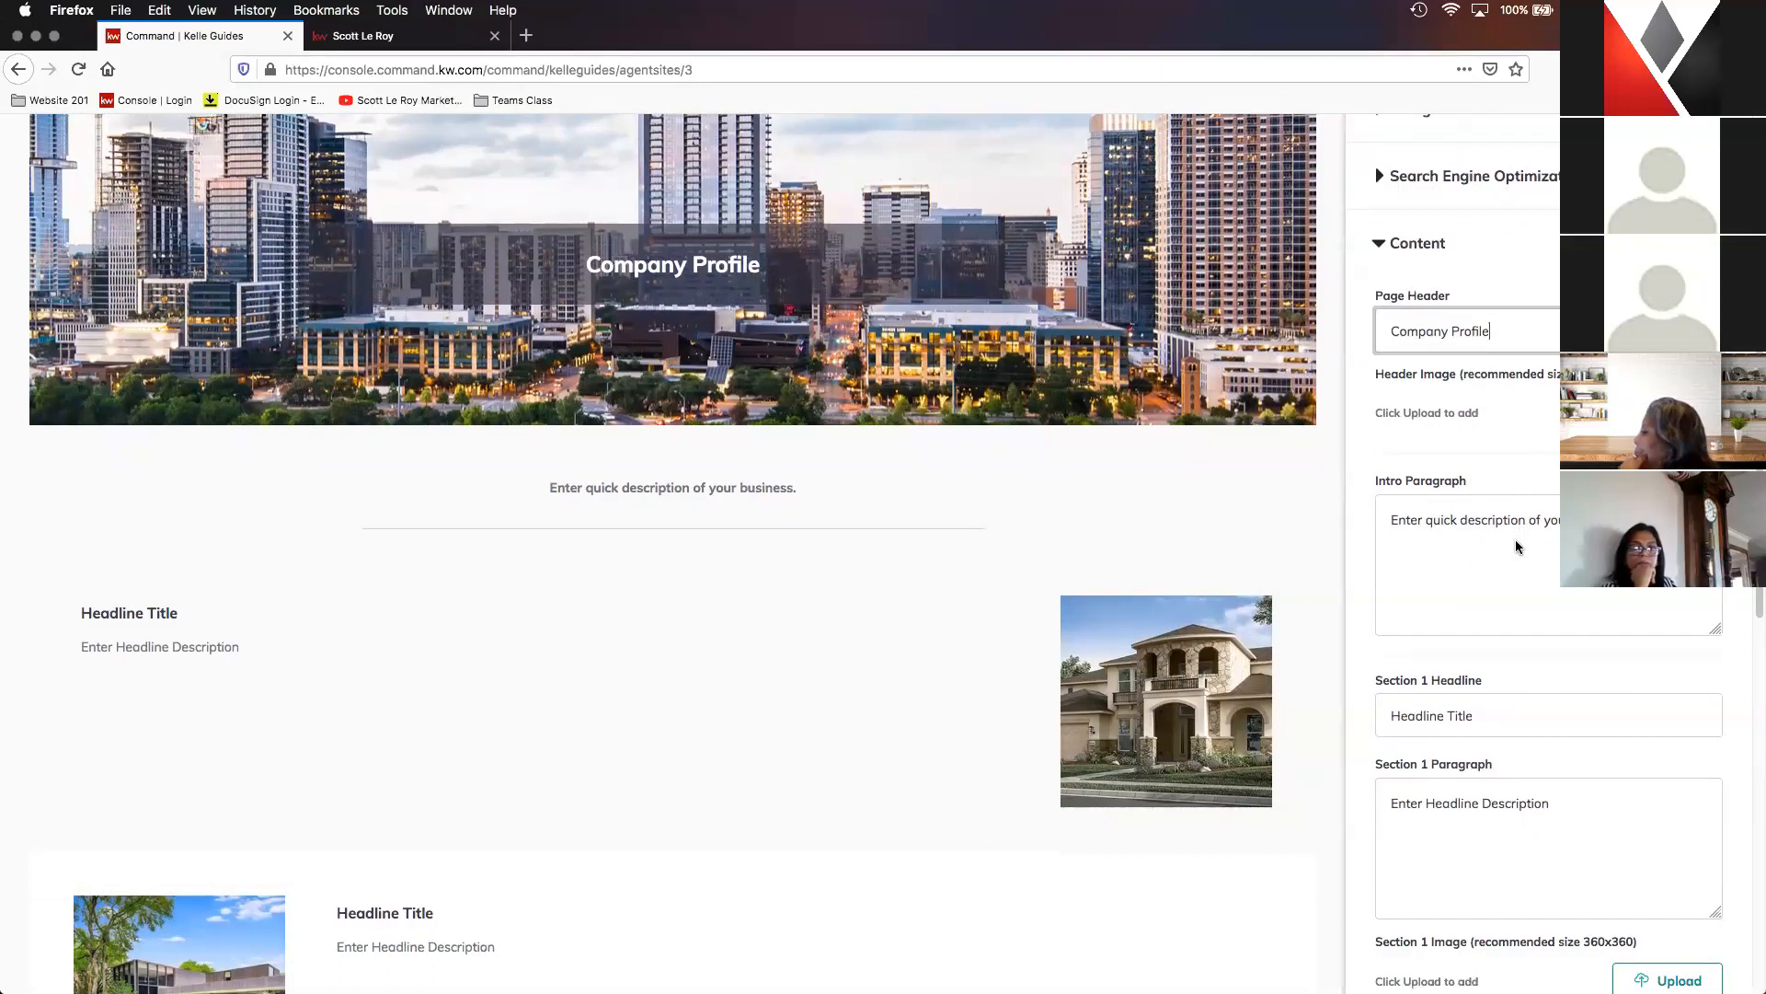
{"action": "scroll", "coordinate": [1526, 524], "scroll_direction": "down", "scroll_amount": 1}
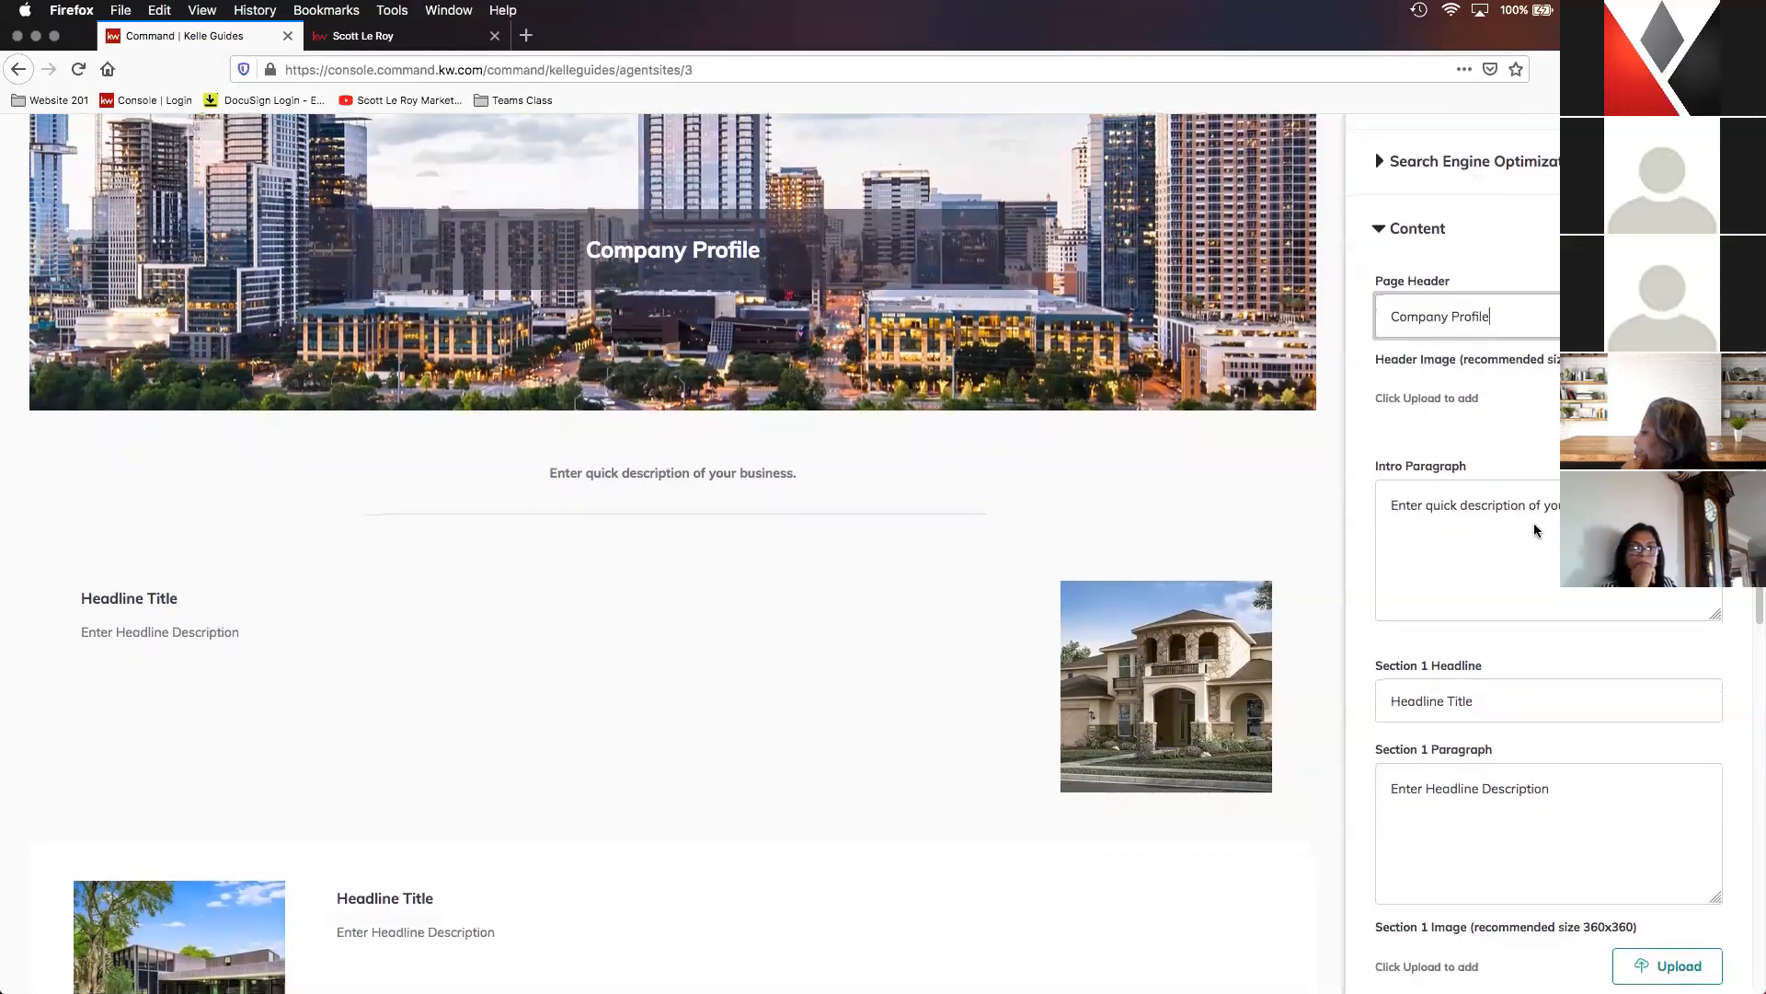
- Review the intro paragraph, the headline, paragraph and image fields of Sections 1 and 2, and the footer title and paragraph
{"action": "left_click", "coordinate": [1541, 530]}
{"action": "scroll", "coordinate": [1541, 530], "scroll_direction": "down", "scroll_amount": 2}
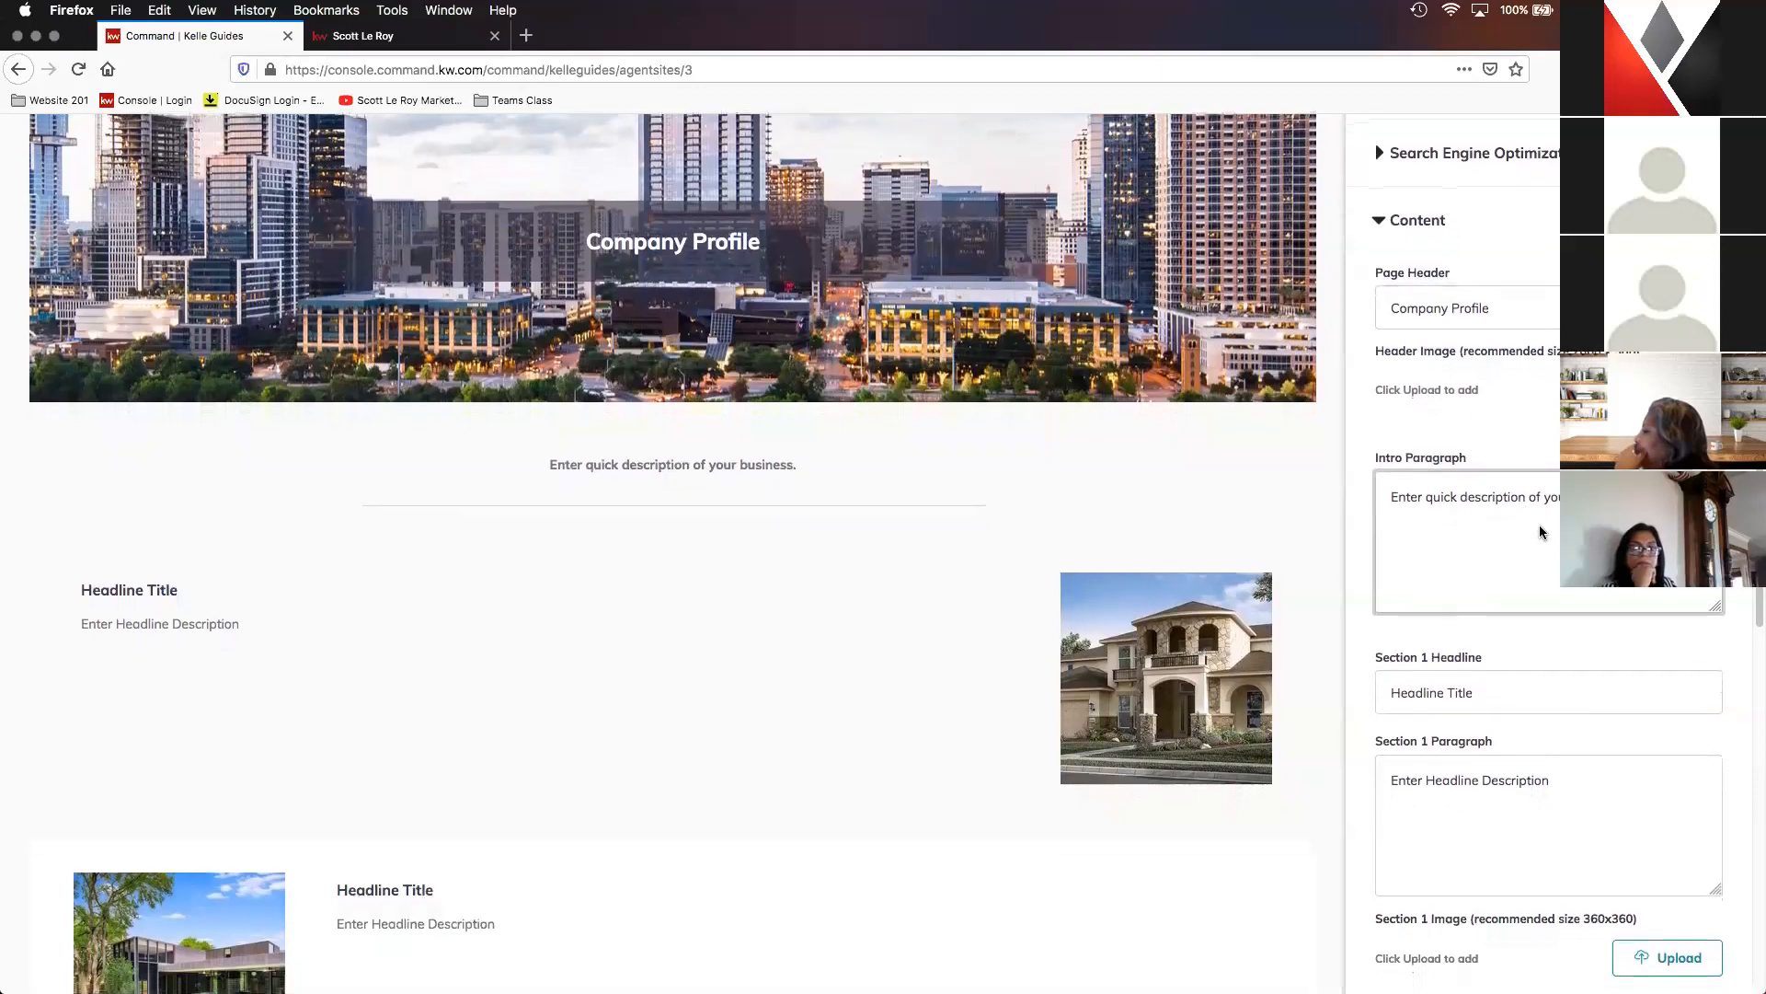
{"action": "scroll", "coordinate": [1546, 525], "scroll_direction": "down", "scroll_amount": 5}
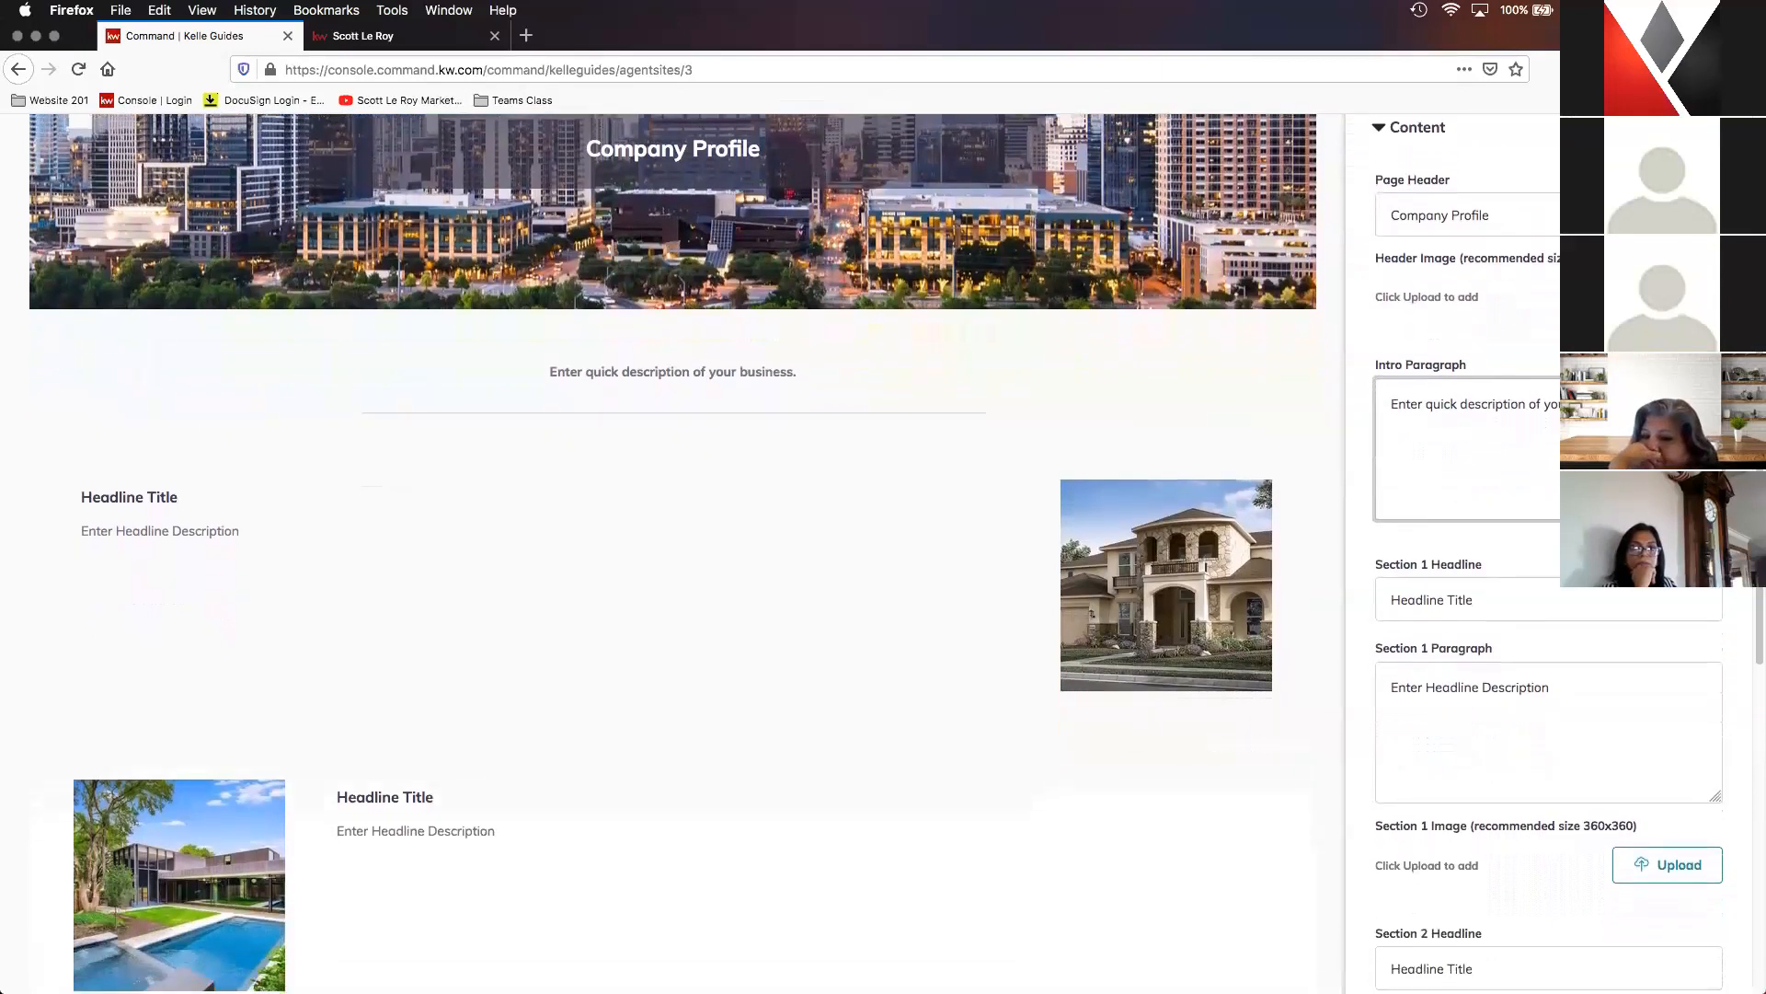
{"action": "scroll", "coordinate": [1372, 541], "scroll_direction": "down", "scroll_amount": 1}
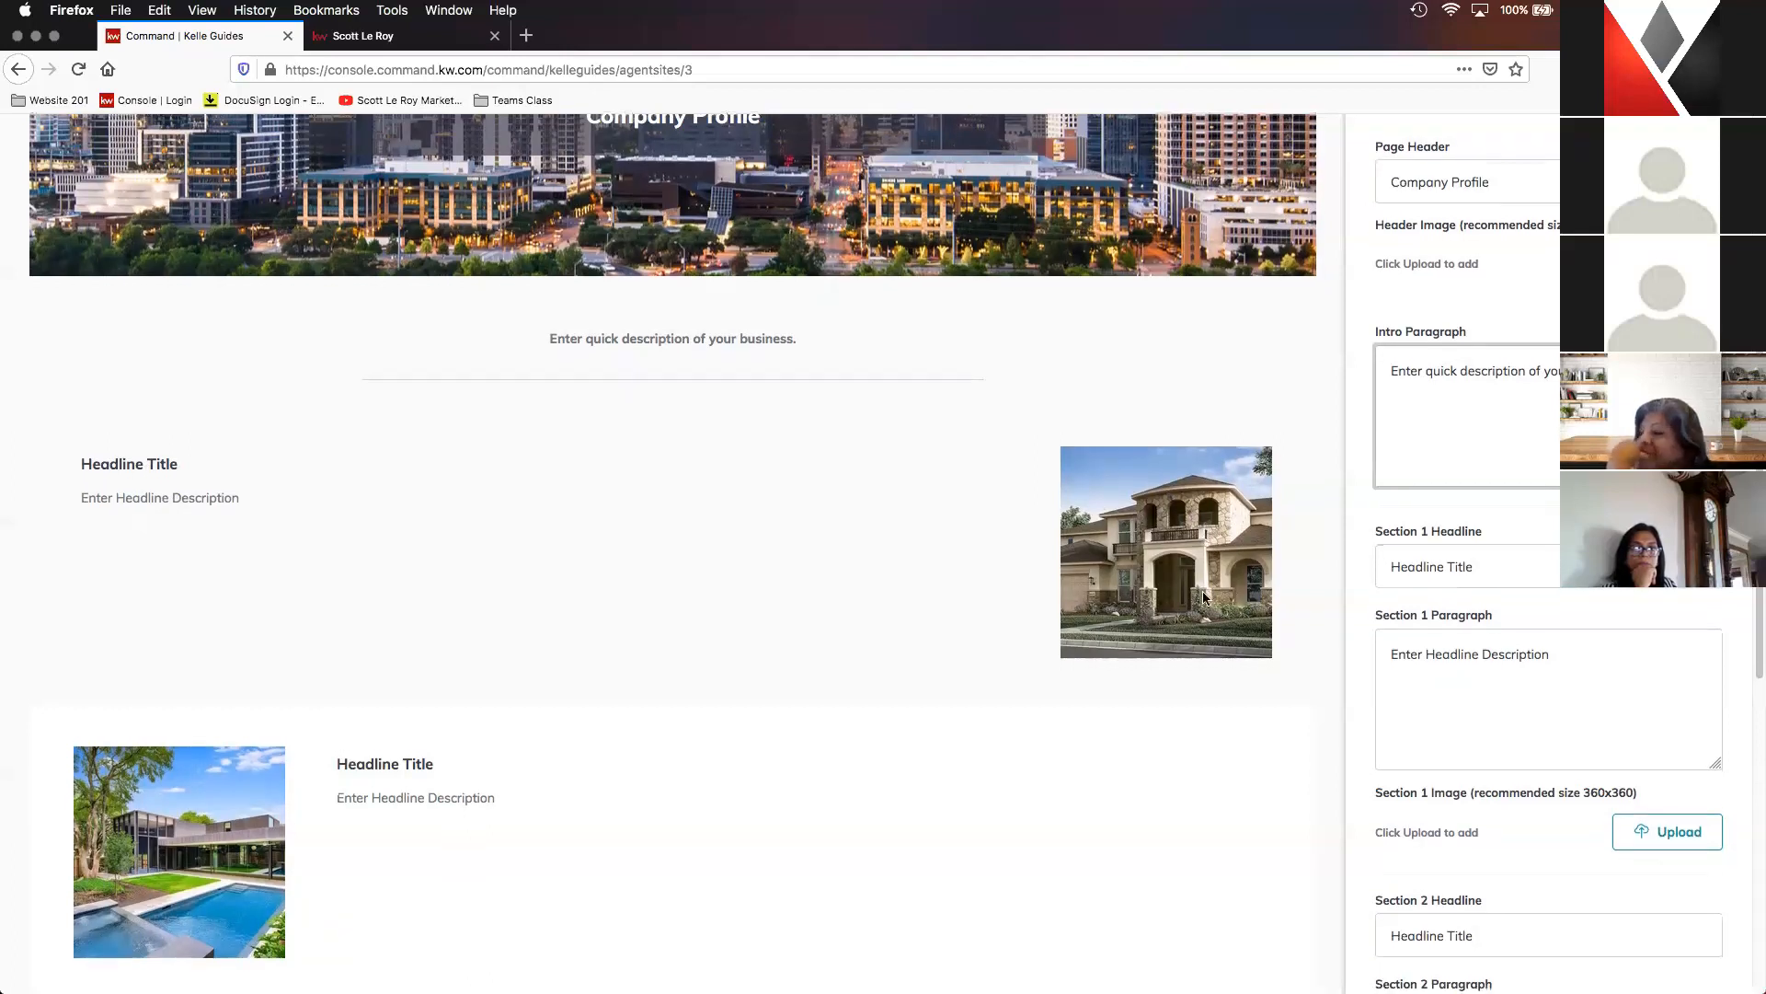
{"action": "scroll", "coordinate": [1205, 589], "scroll_direction": "down", "scroll_amount": 1}
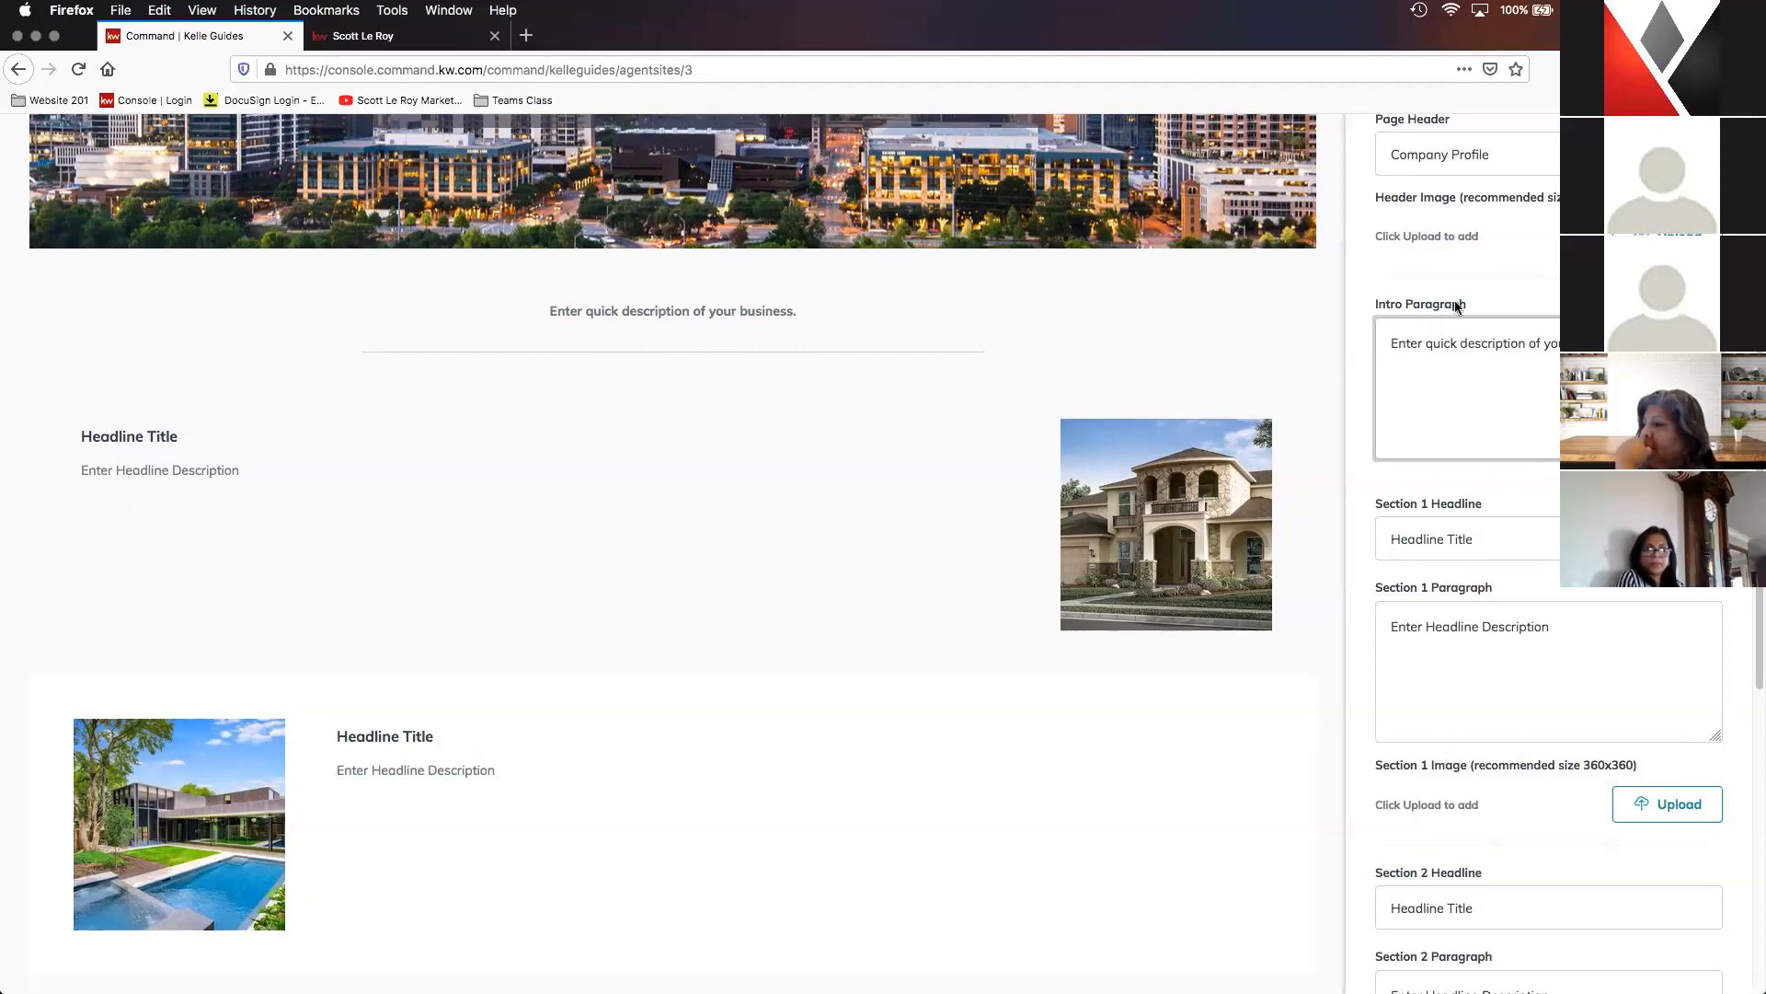
{"action": "scroll", "coordinate": [1541, 496], "scroll_direction": "down", "scroll_amount": 3}
{"action": "scroll", "coordinate": [1545, 461], "scroll_direction": "down", "scroll_amount": 1}
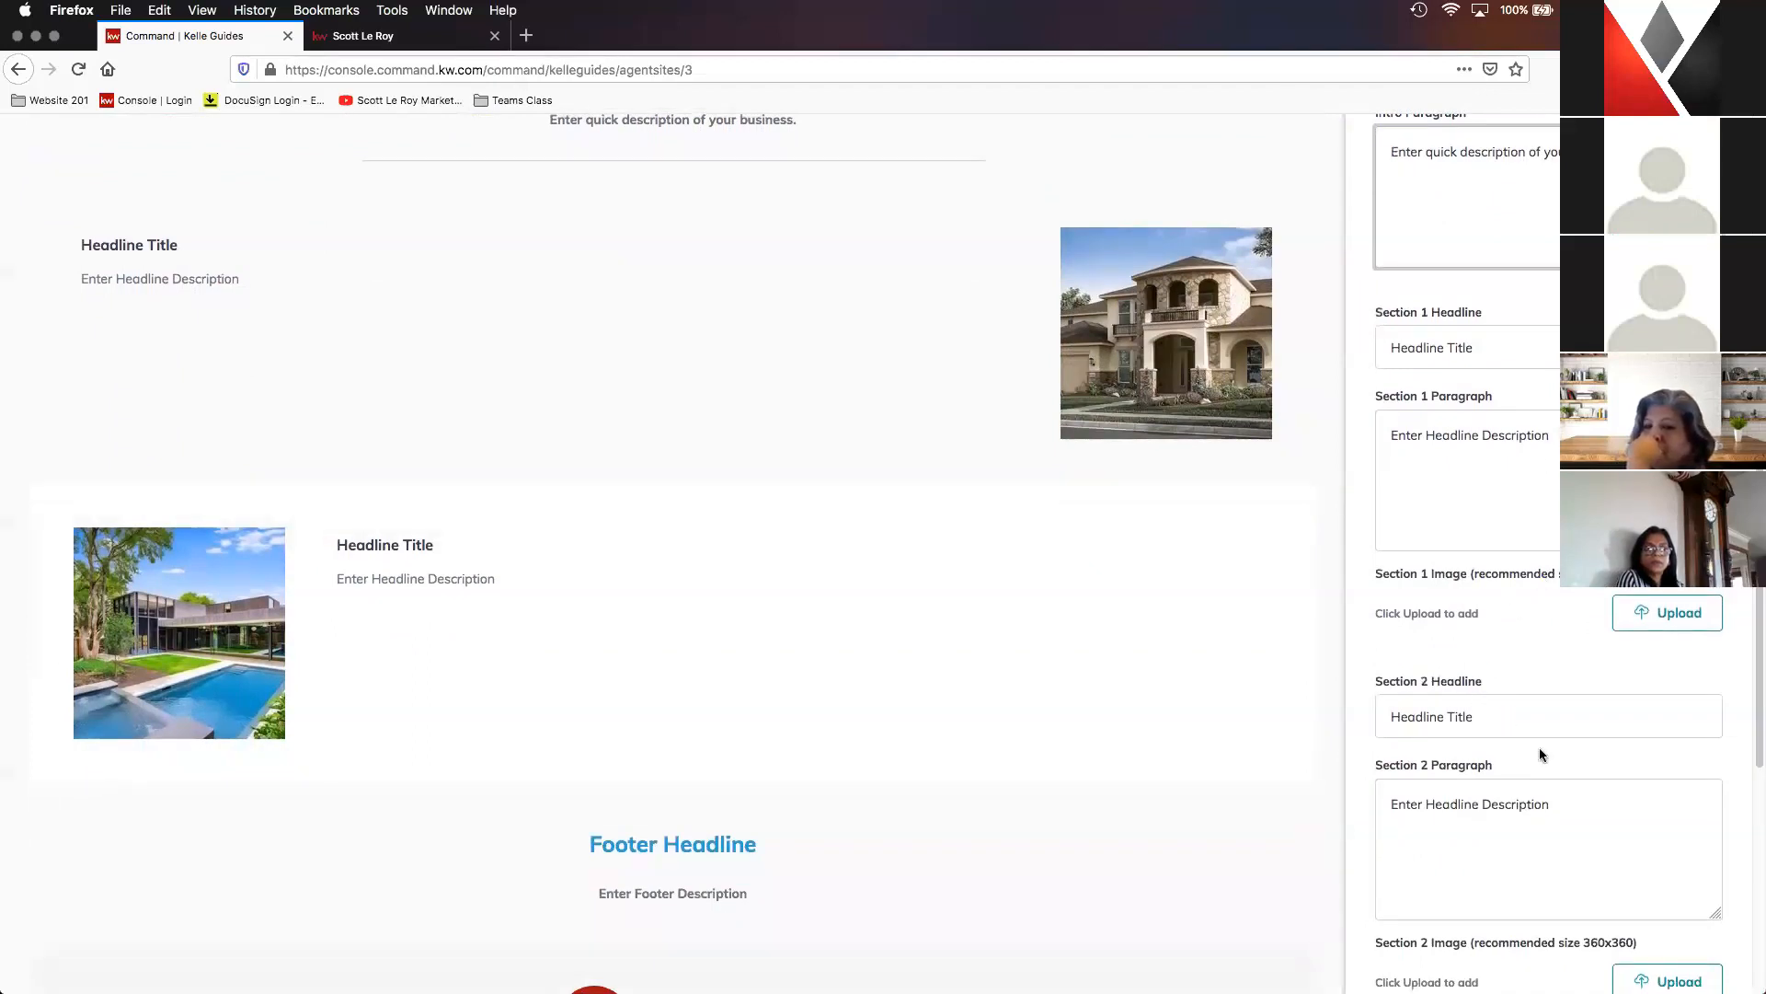
{"action": "scroll", "coordinate": [1538, 747], "scroll_direction": "down", "scroll_amount": 2}
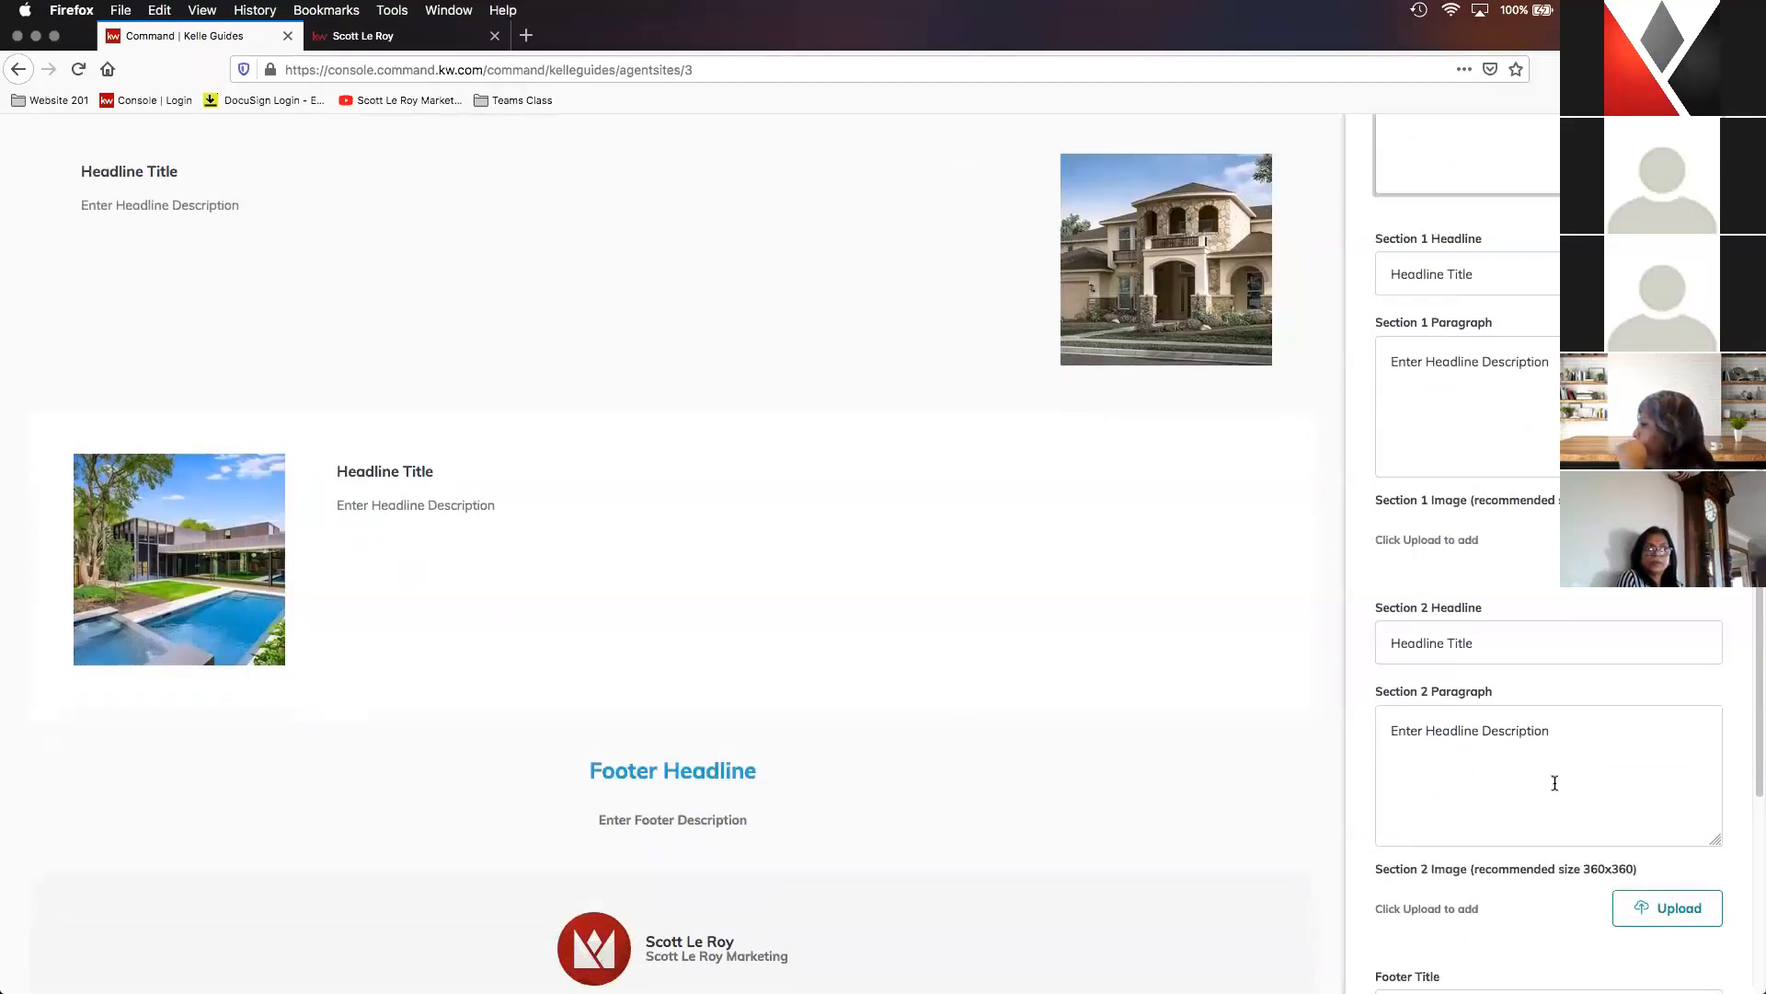
{"action": "scroll", "coordinate": [1575, 814], "scroll_direction": "down", "scroll_amount": 2}
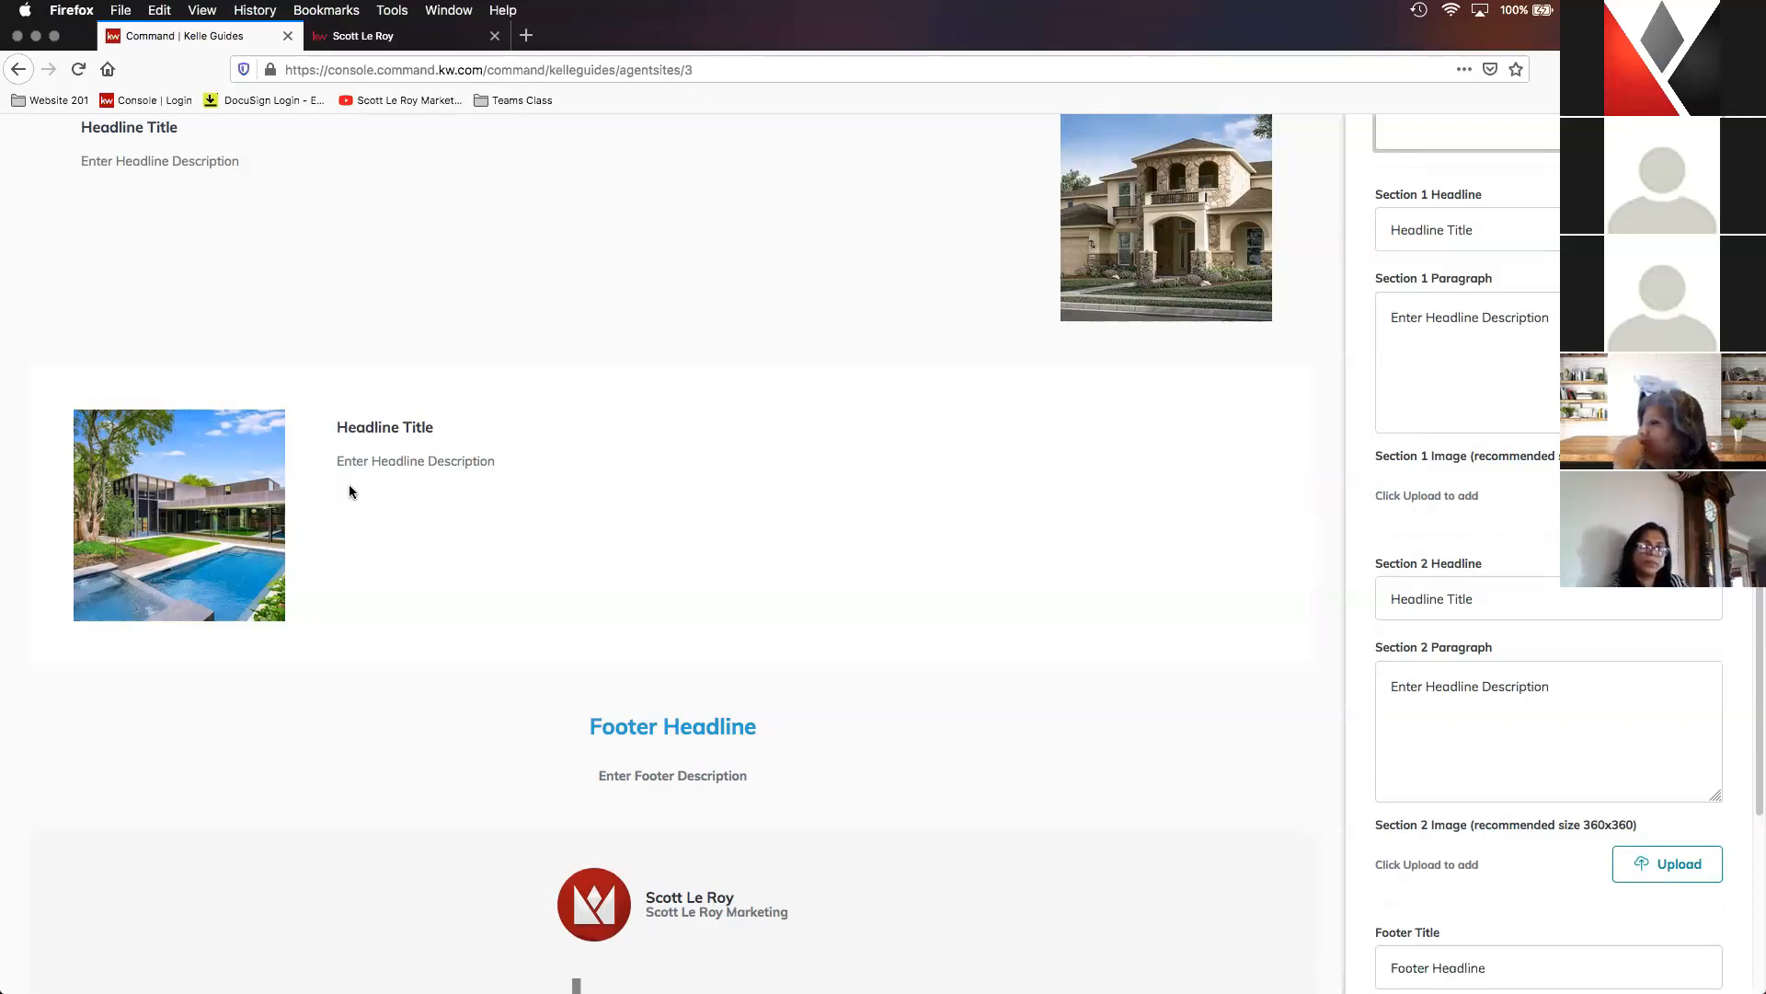
{"action": "scroll", "coordinate": [1306, 506], "scroll_direction": "down", "scroll_amount": 2}
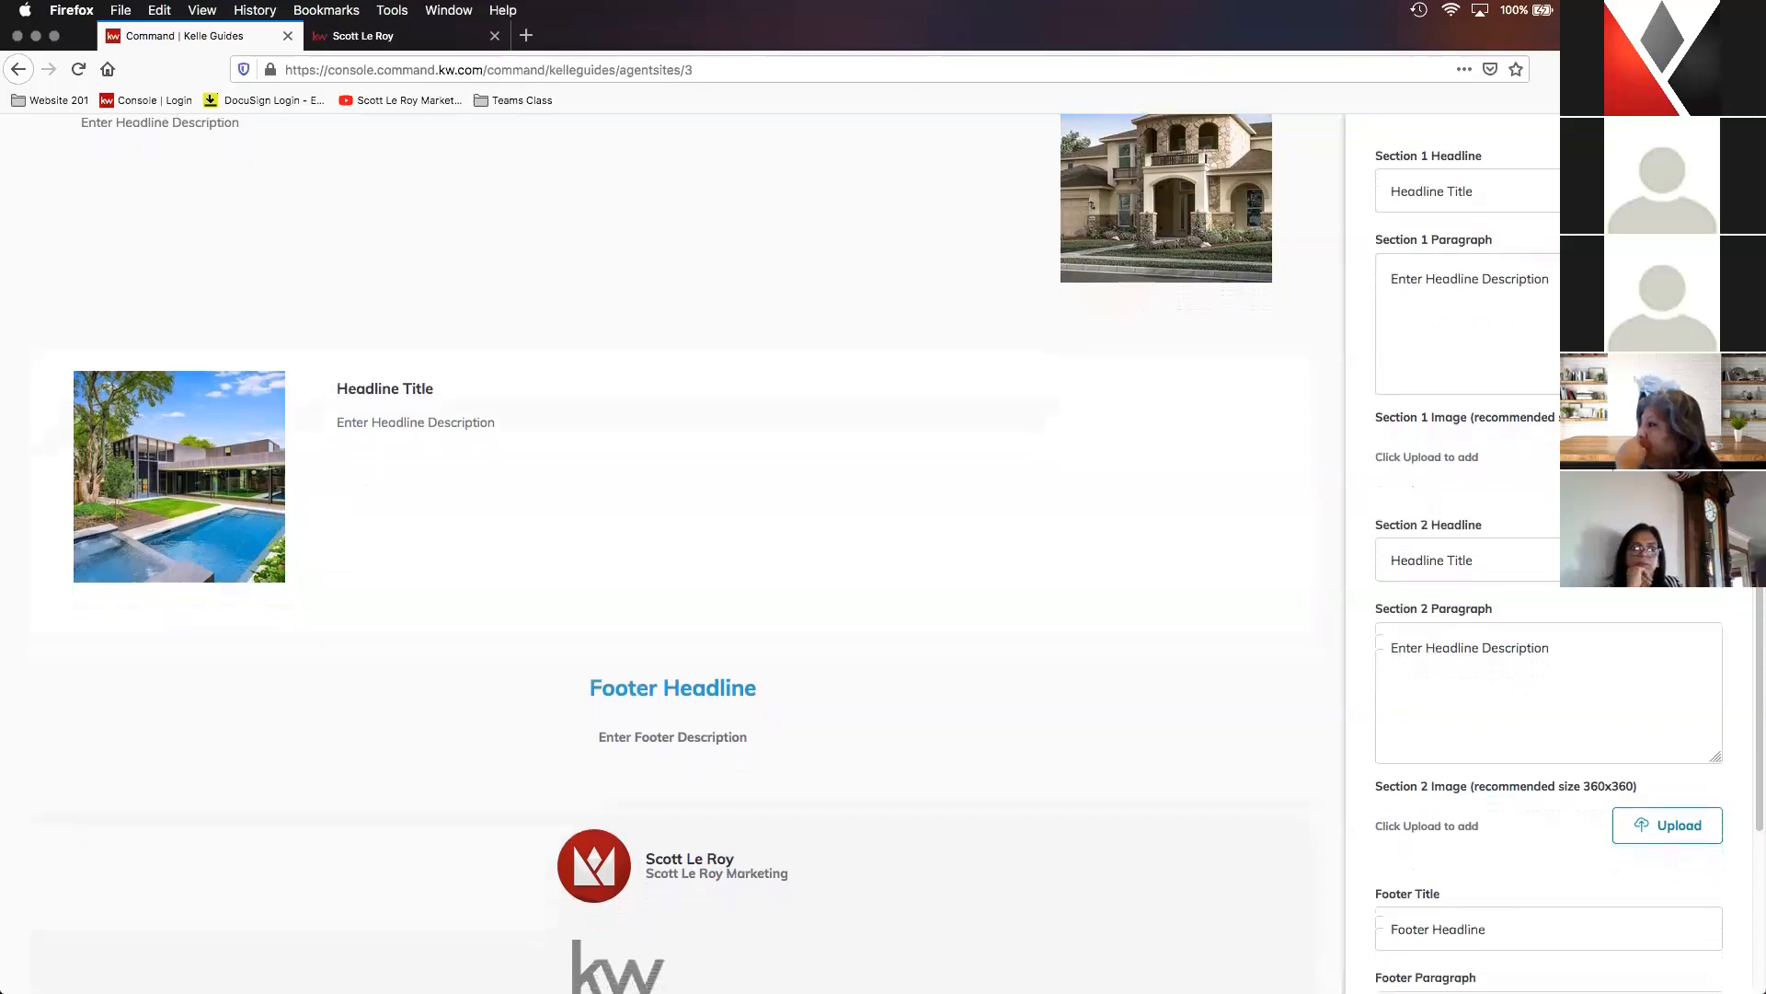
{"action": "scroll", "coordinate": [1542, 659], "scroll_direction": "down", "scroll_amount": 2}
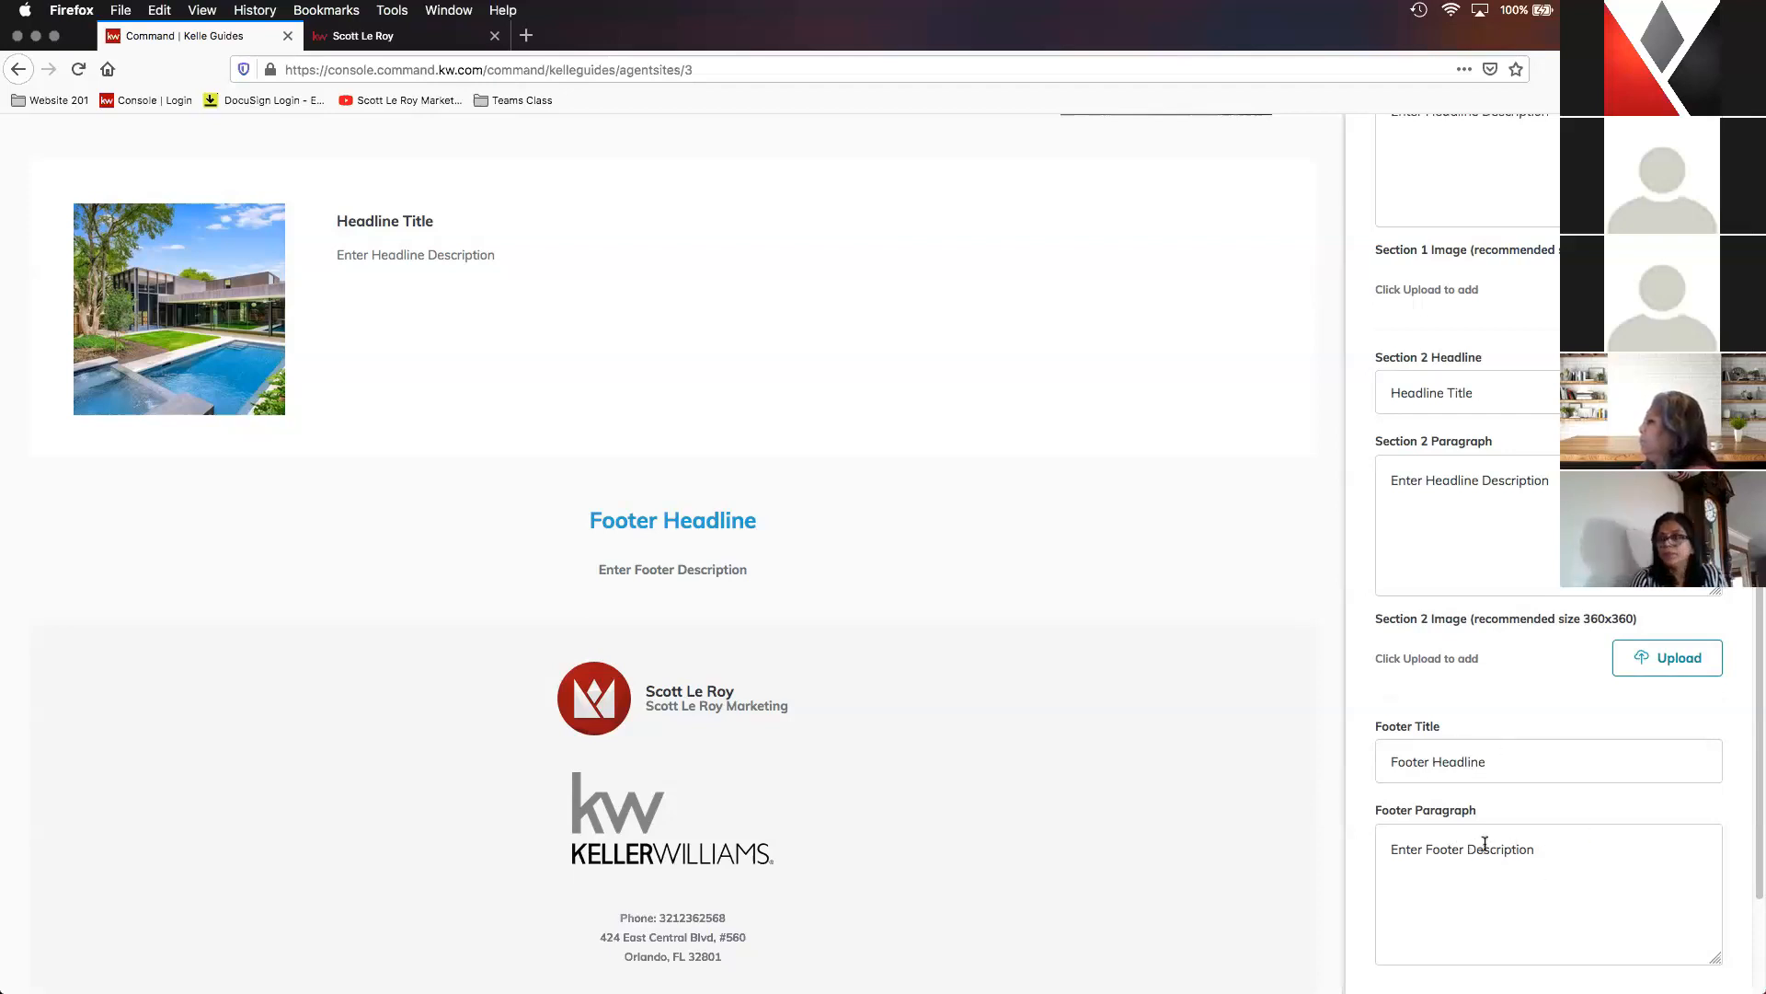
- Finish the Company Profile page's content settings and proceed to the About Me page
{"action": "scroll", "coordinate": [1490, 843], "scroll_direction": "down", "scroll_amount": 5}
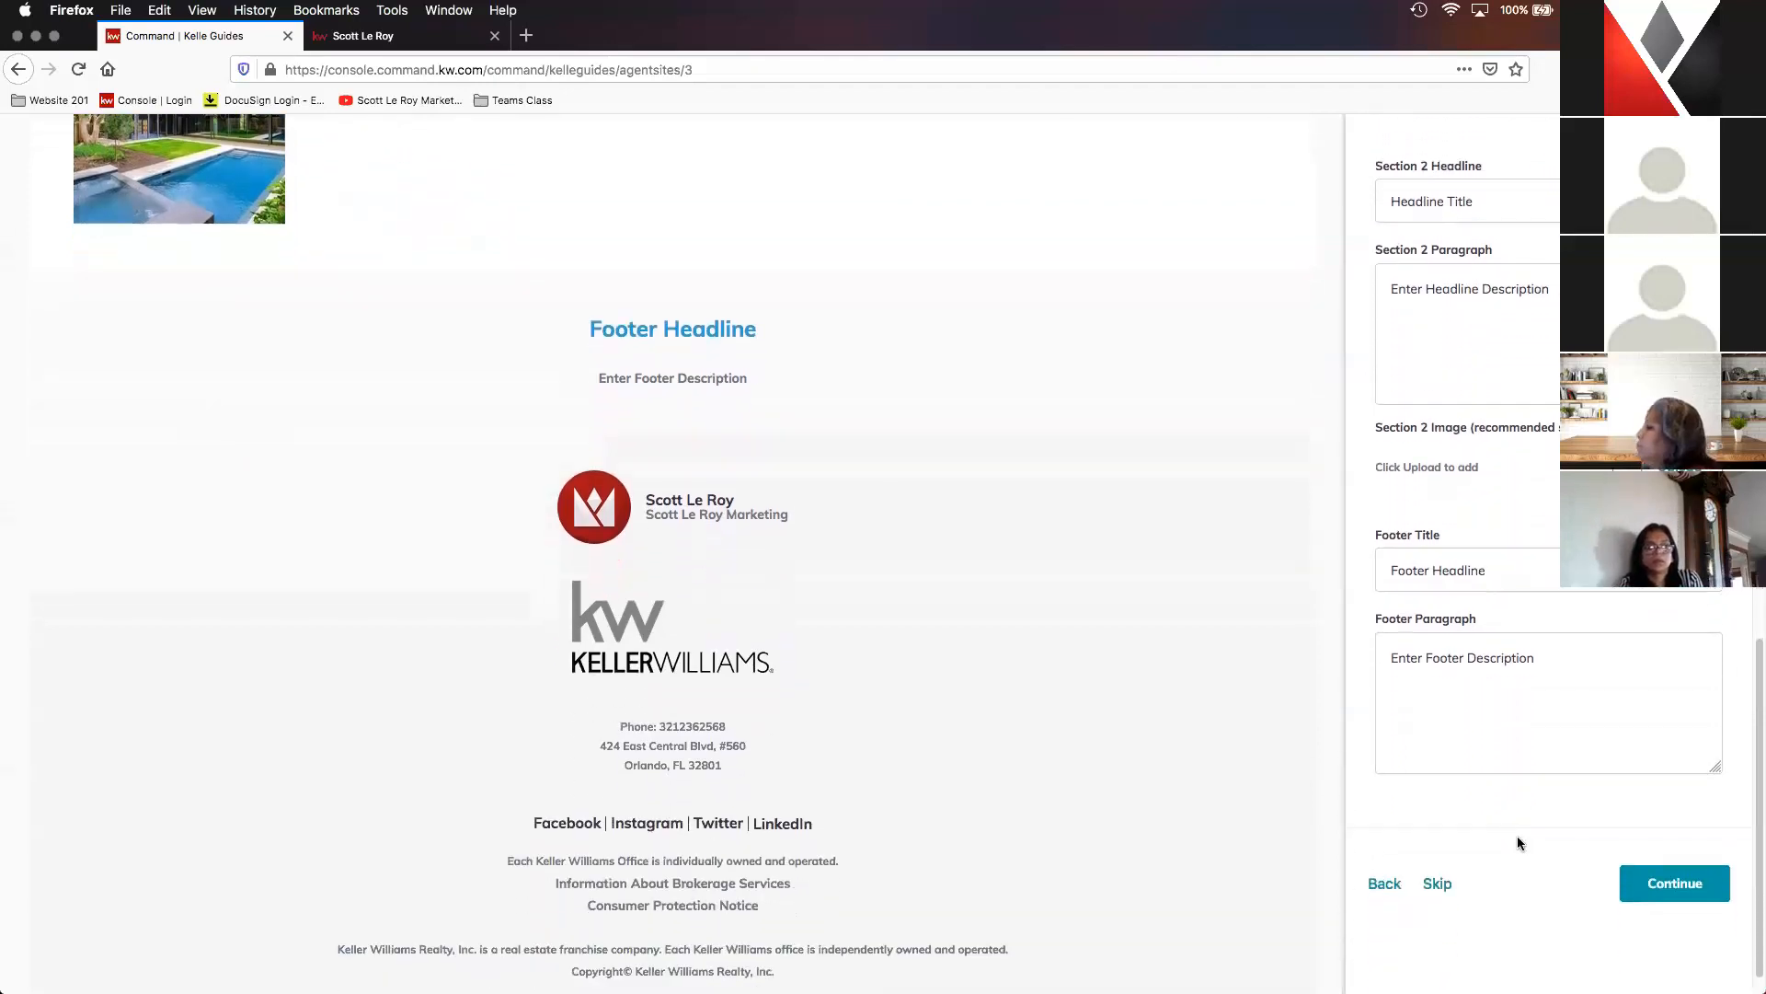
{"action": "scroll", "coordinate": [1516, 835], "scroll_direction": "down", "scroll_amount": 1}
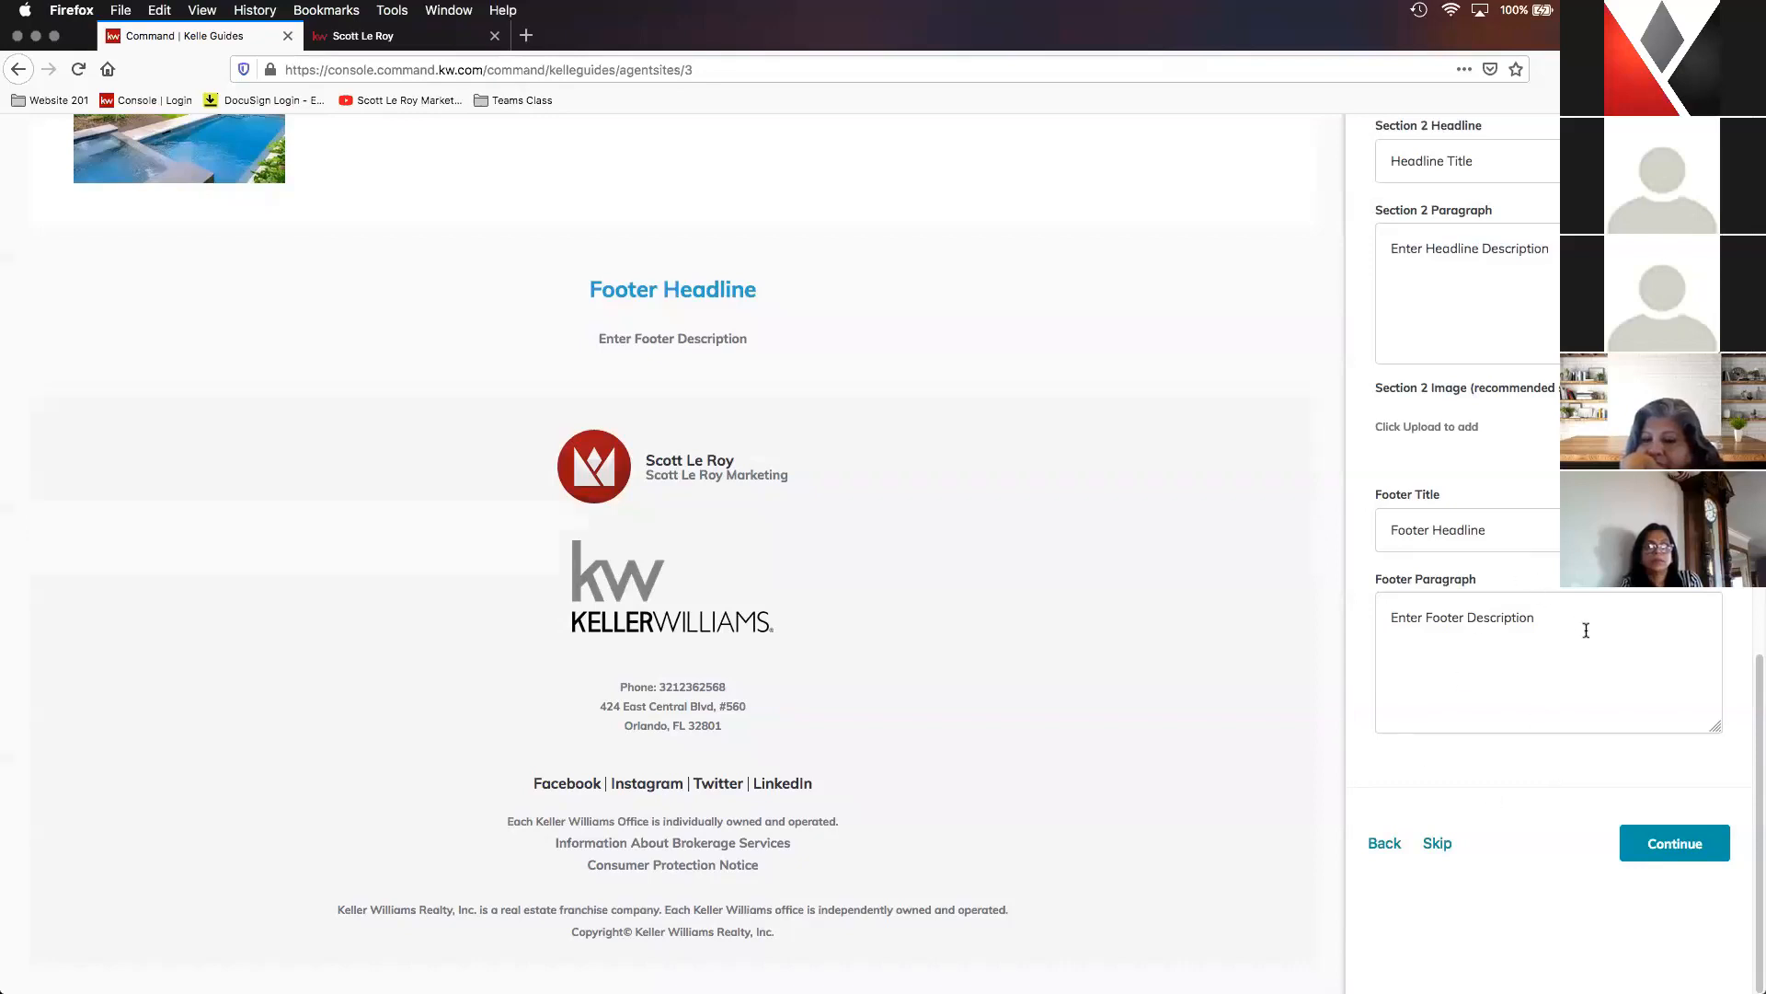
{"action": "left_click", "coordinate": [1695, 855]}
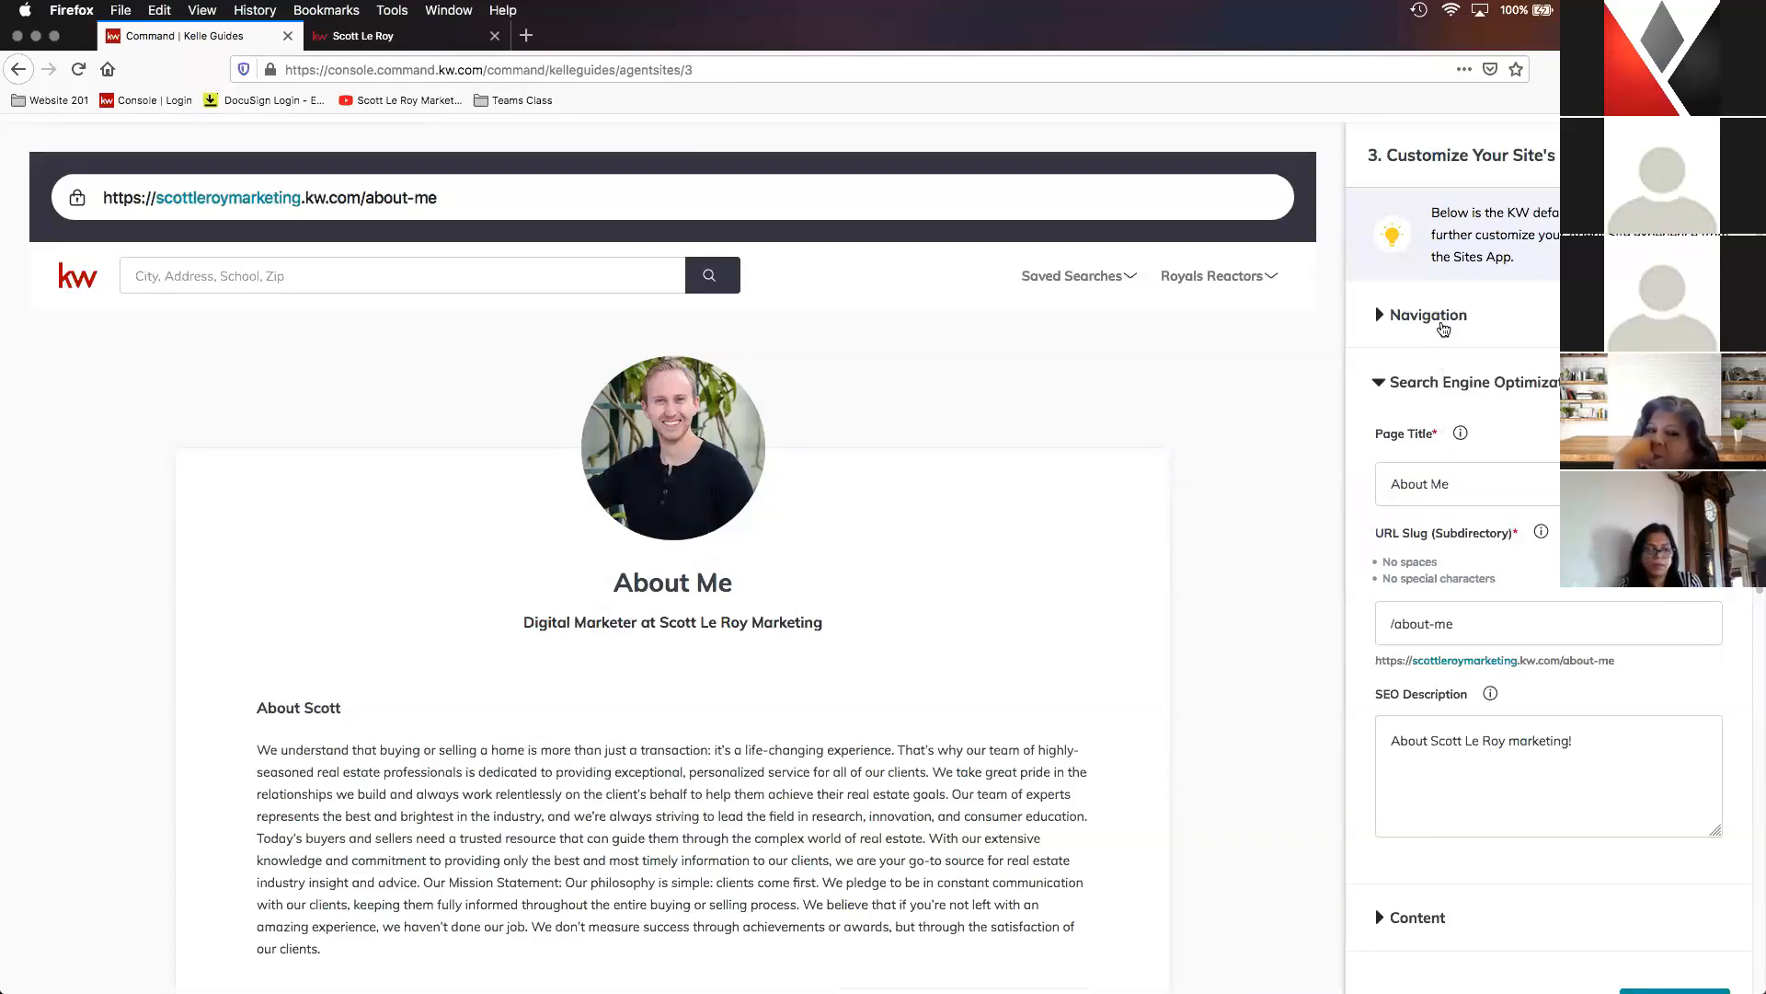
- Check the About Me page's place in the navigation and examine its page title, URL slug and SEO description settings
{"action": "left_click", "coordinate": [1422, 321]}
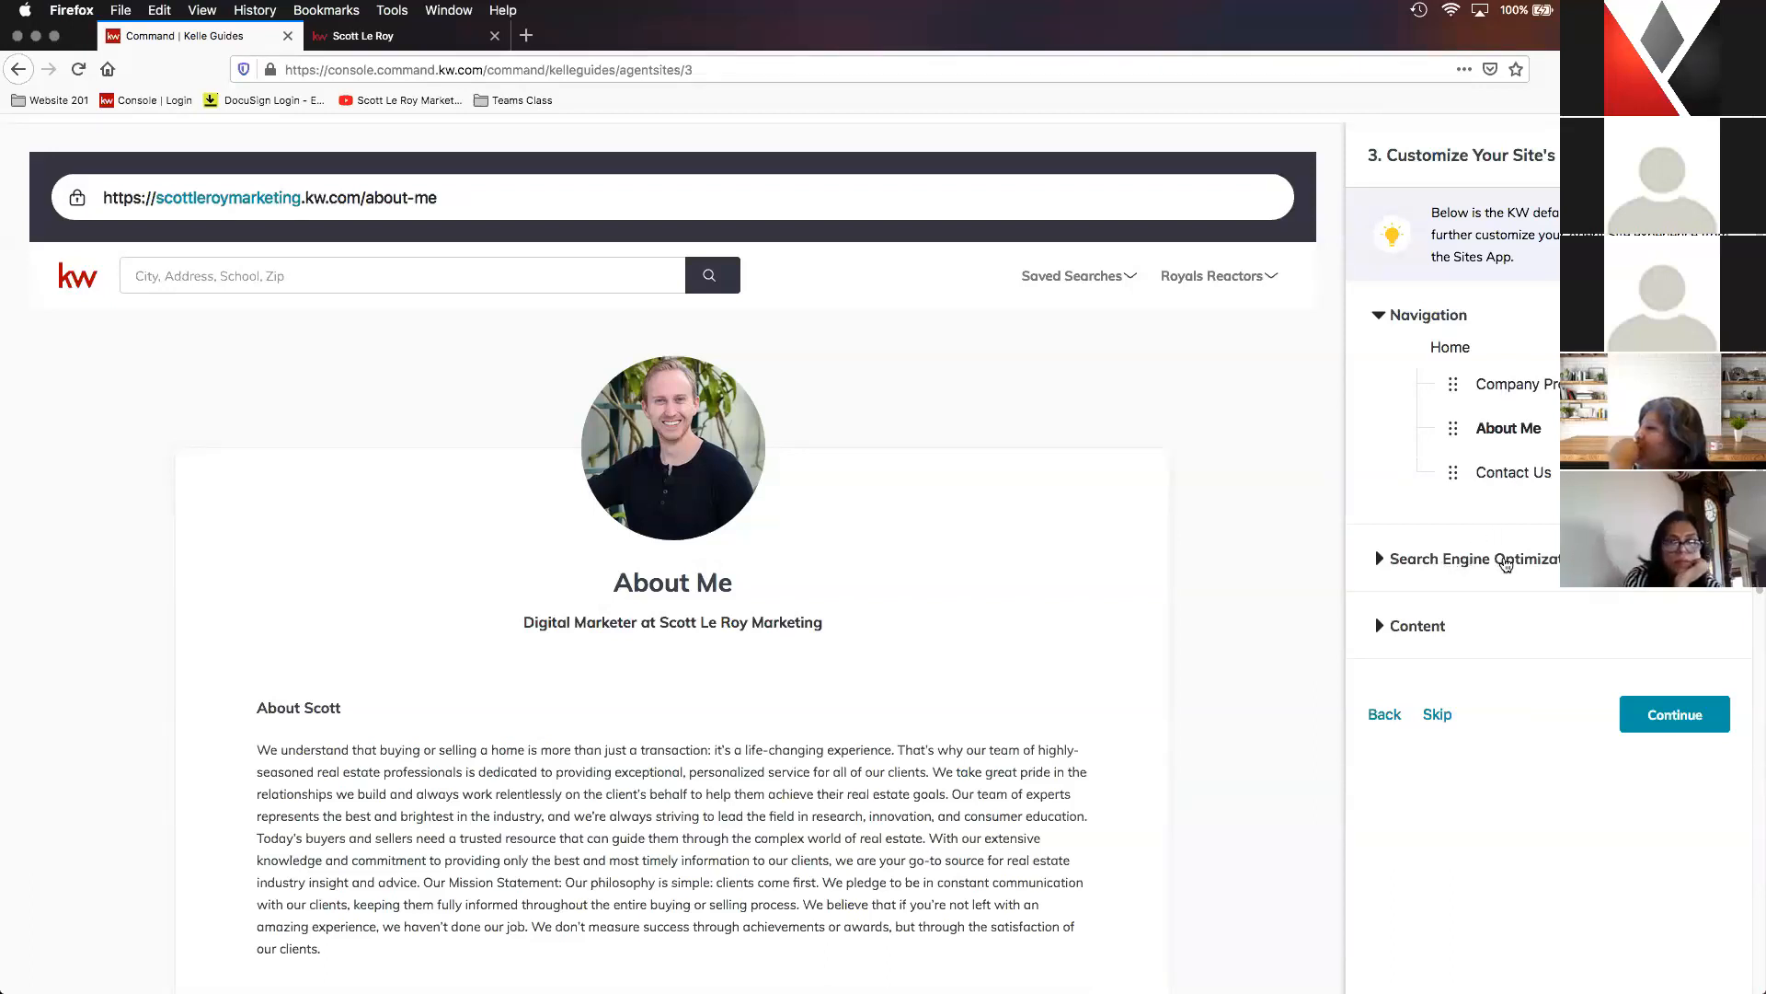
{"action": "left_click", "coordinate": [1505, 562]}
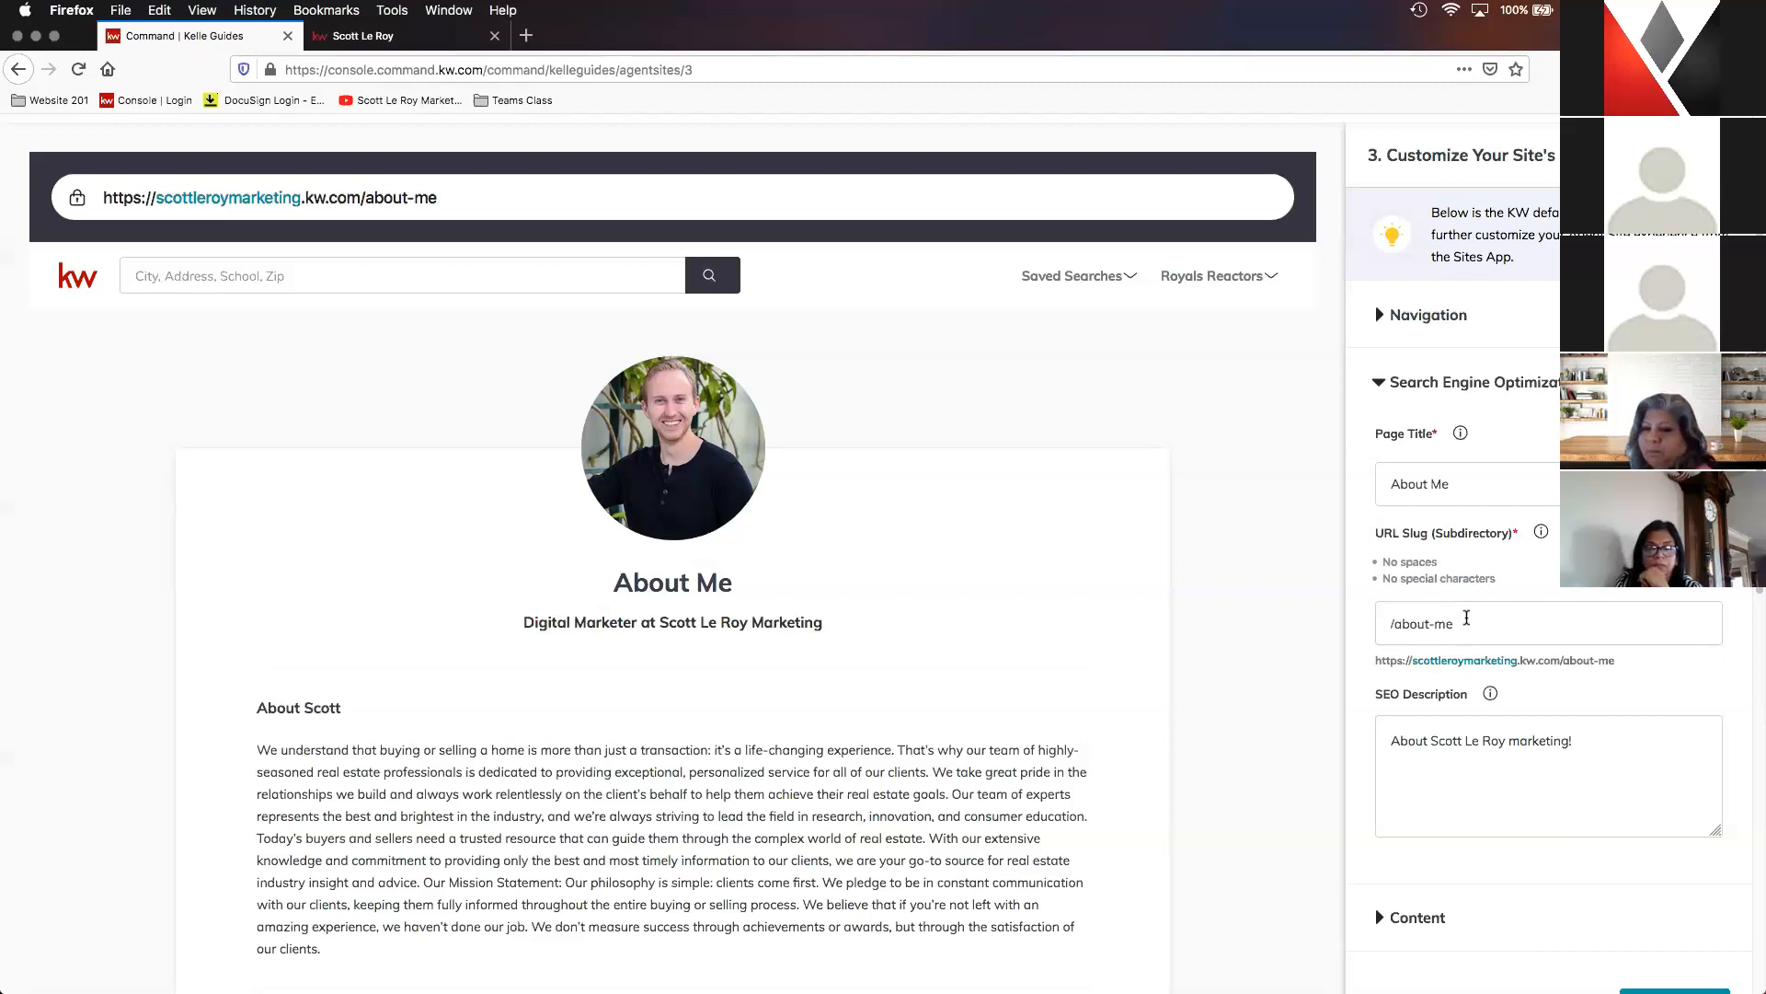
{"action": "scroll", "coordinate": [1466, 617], "scroll_direction": "down", "scroll_amount": 1}
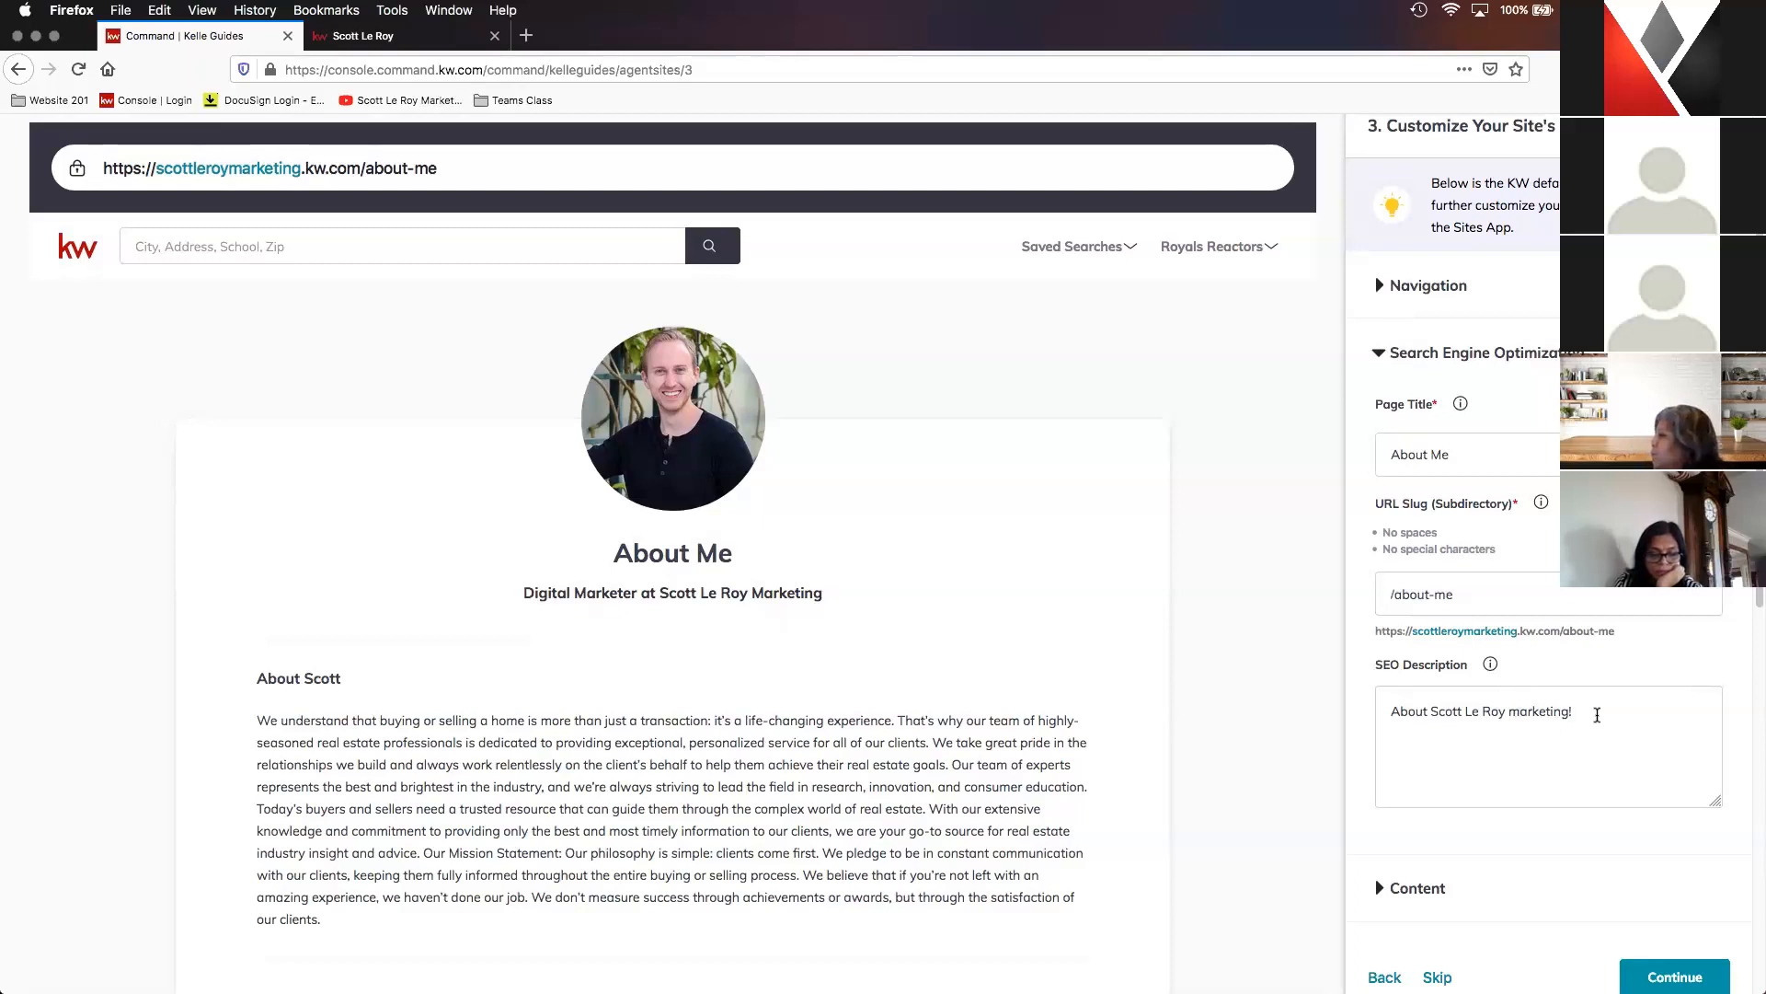
{"action": "scroll", "coordinate": [1598, 714], "scroll_direction": "down", "scroll_amount": 1}
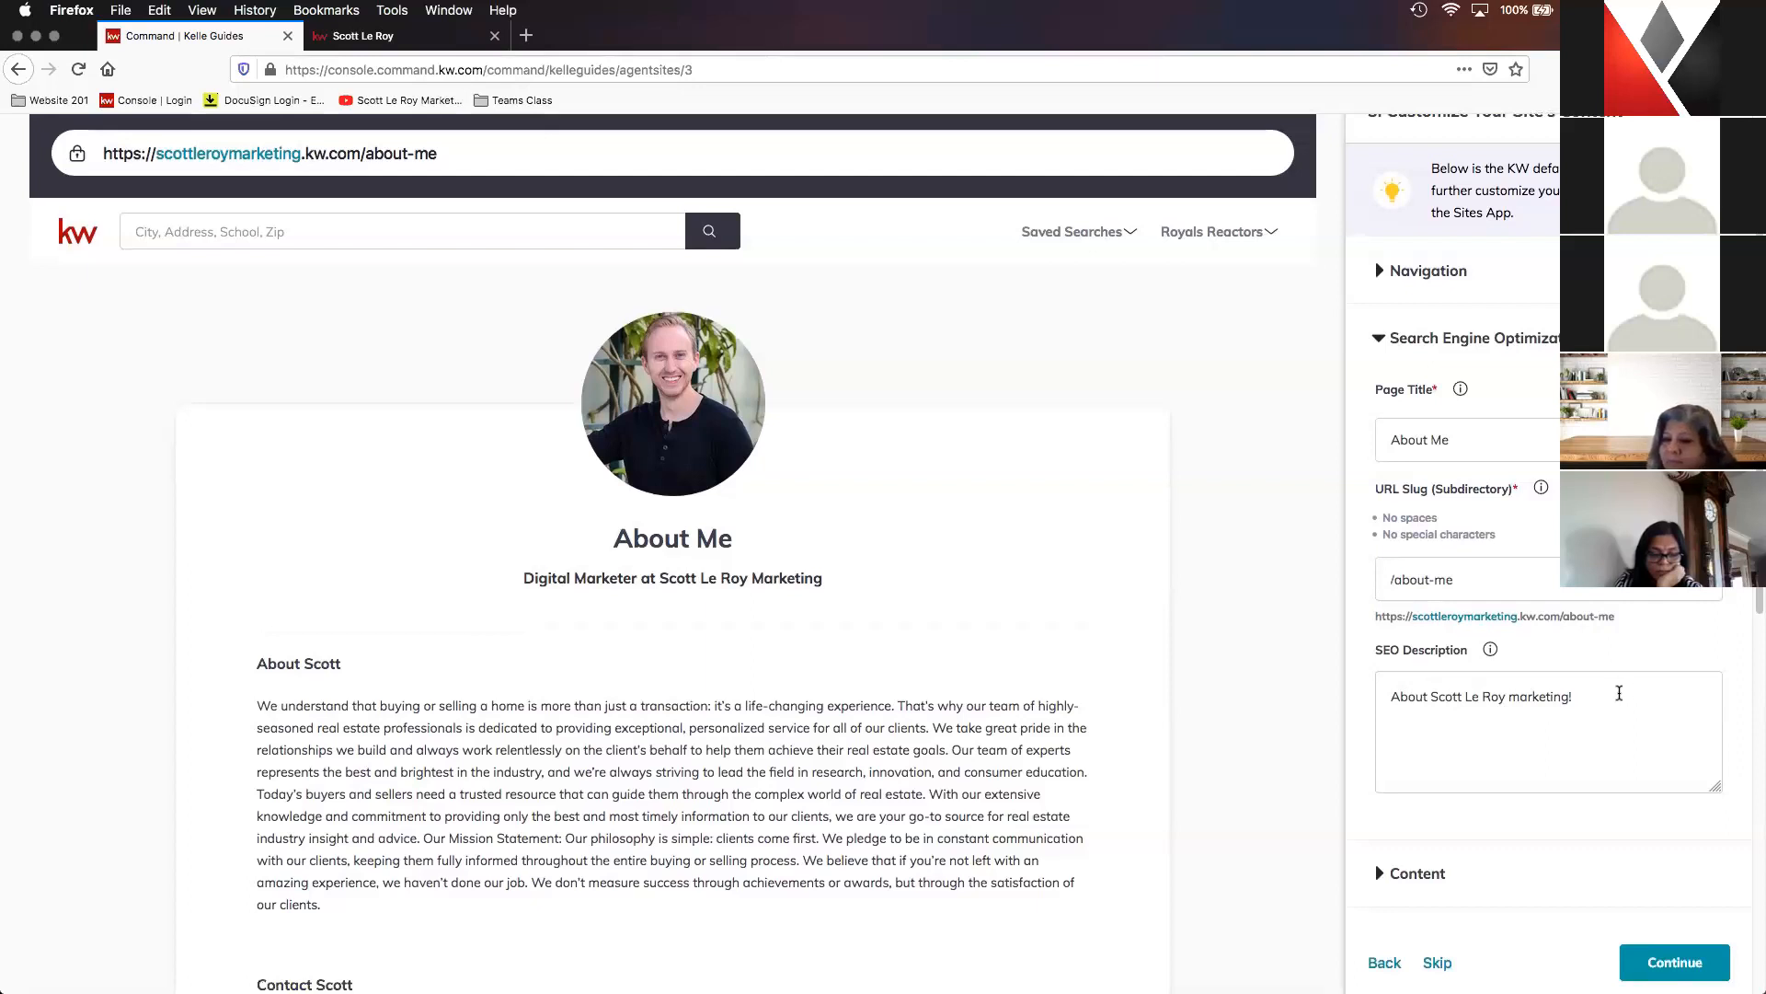
{"action": "scroll", "coordinate": [1619, 692], "scroll_direction": "down", "scroll_amount": 1}
{"action": "mouse_move", "coordinate": [1490, 638]}
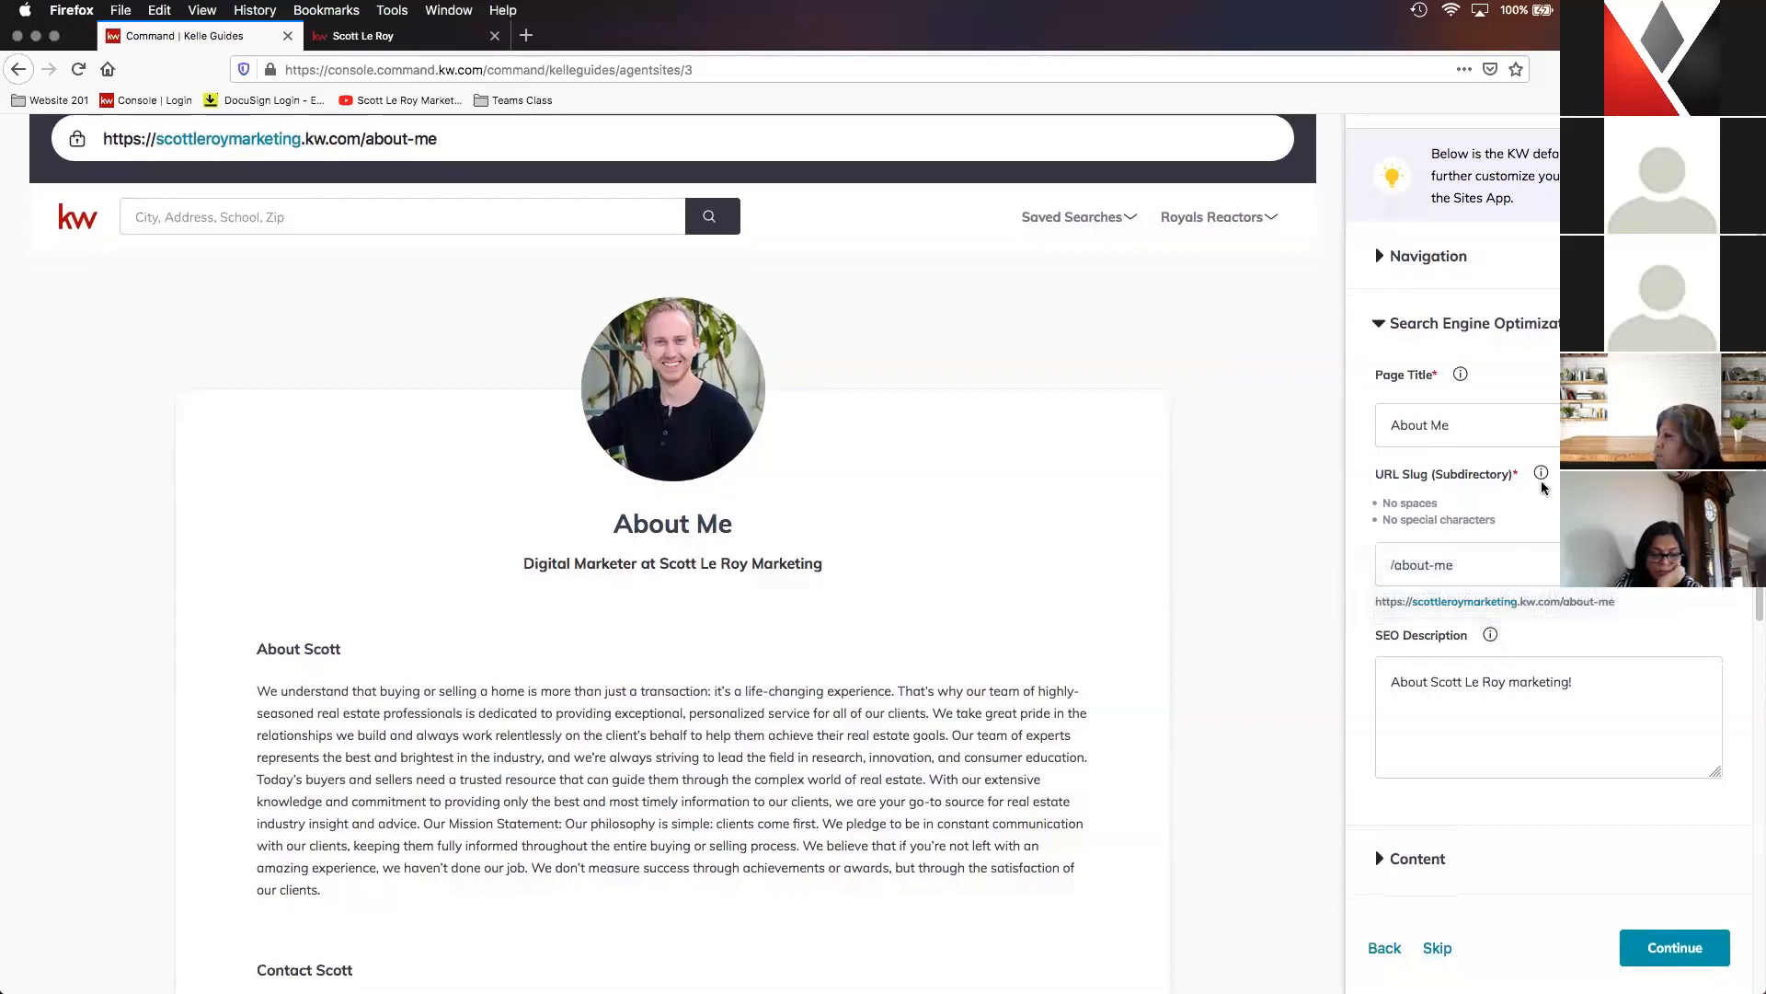
{"action": "mouse_move", "coordinate": [1541, 476]}
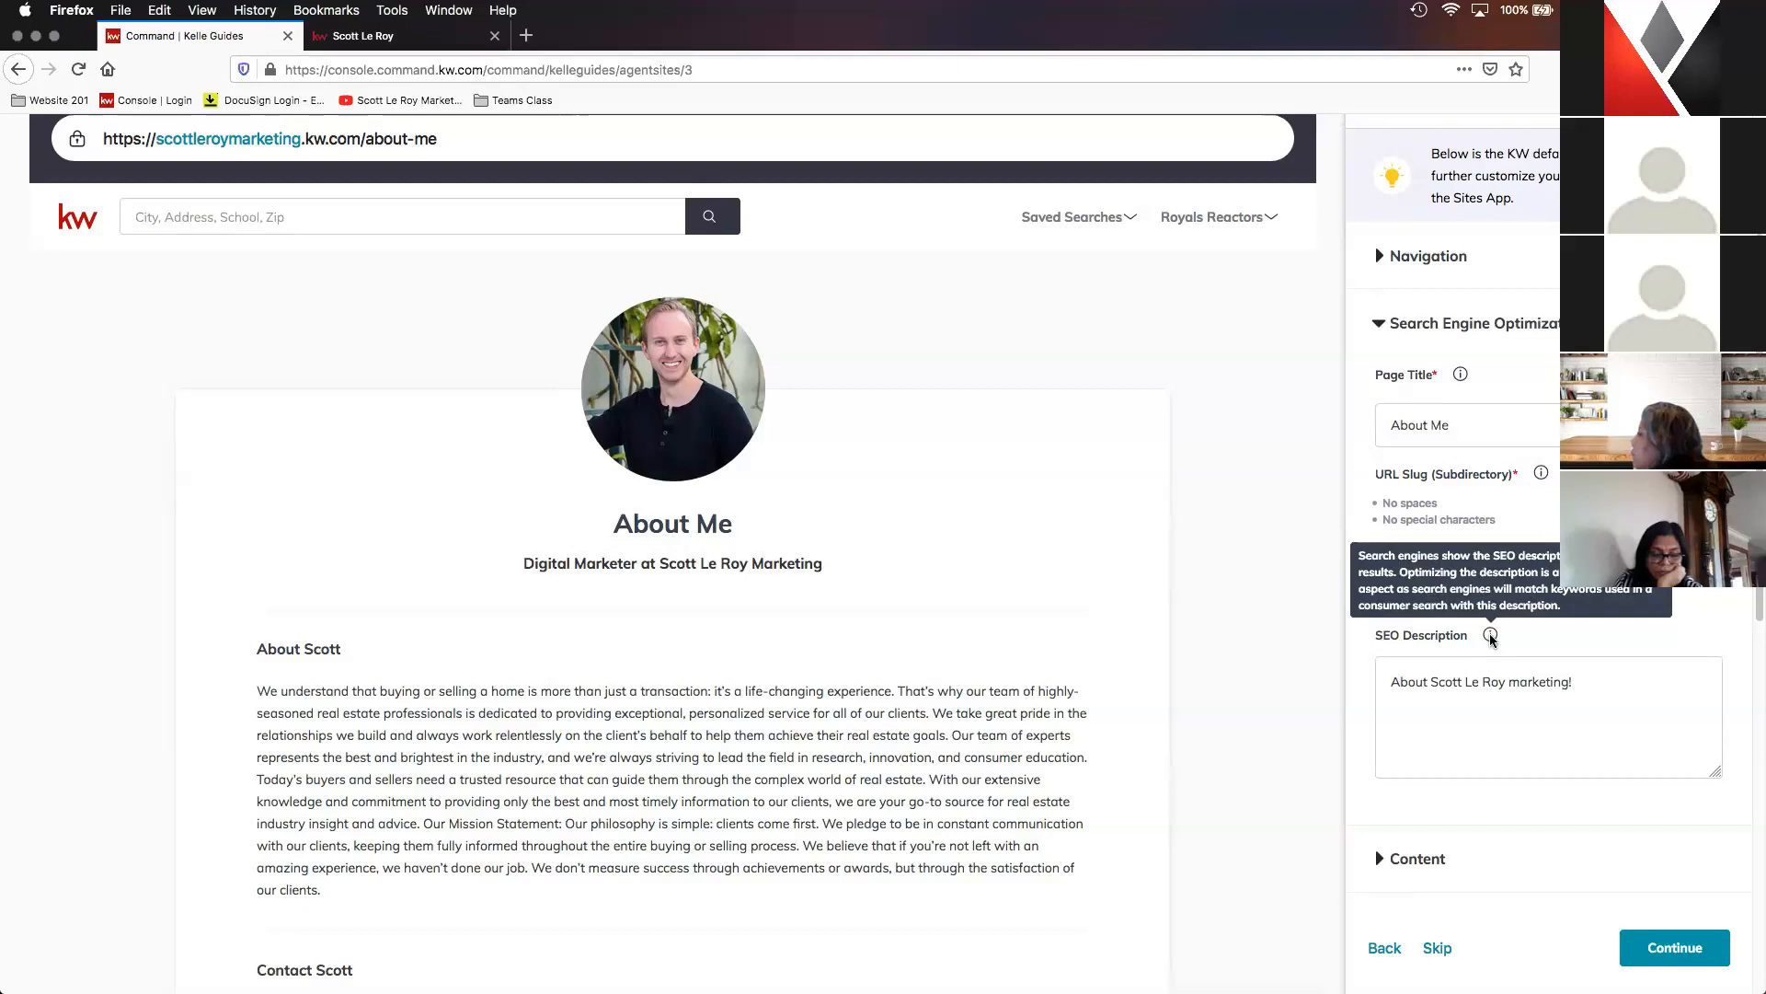
{"action": "scroll", "coordinate": [1495, 667], "scroll_direction": "down", "scroll_amount": 2}
{"action": "scroll", "coordinate": [1499, 667], "scroll_direction": "down", "scroll_amount": 2}
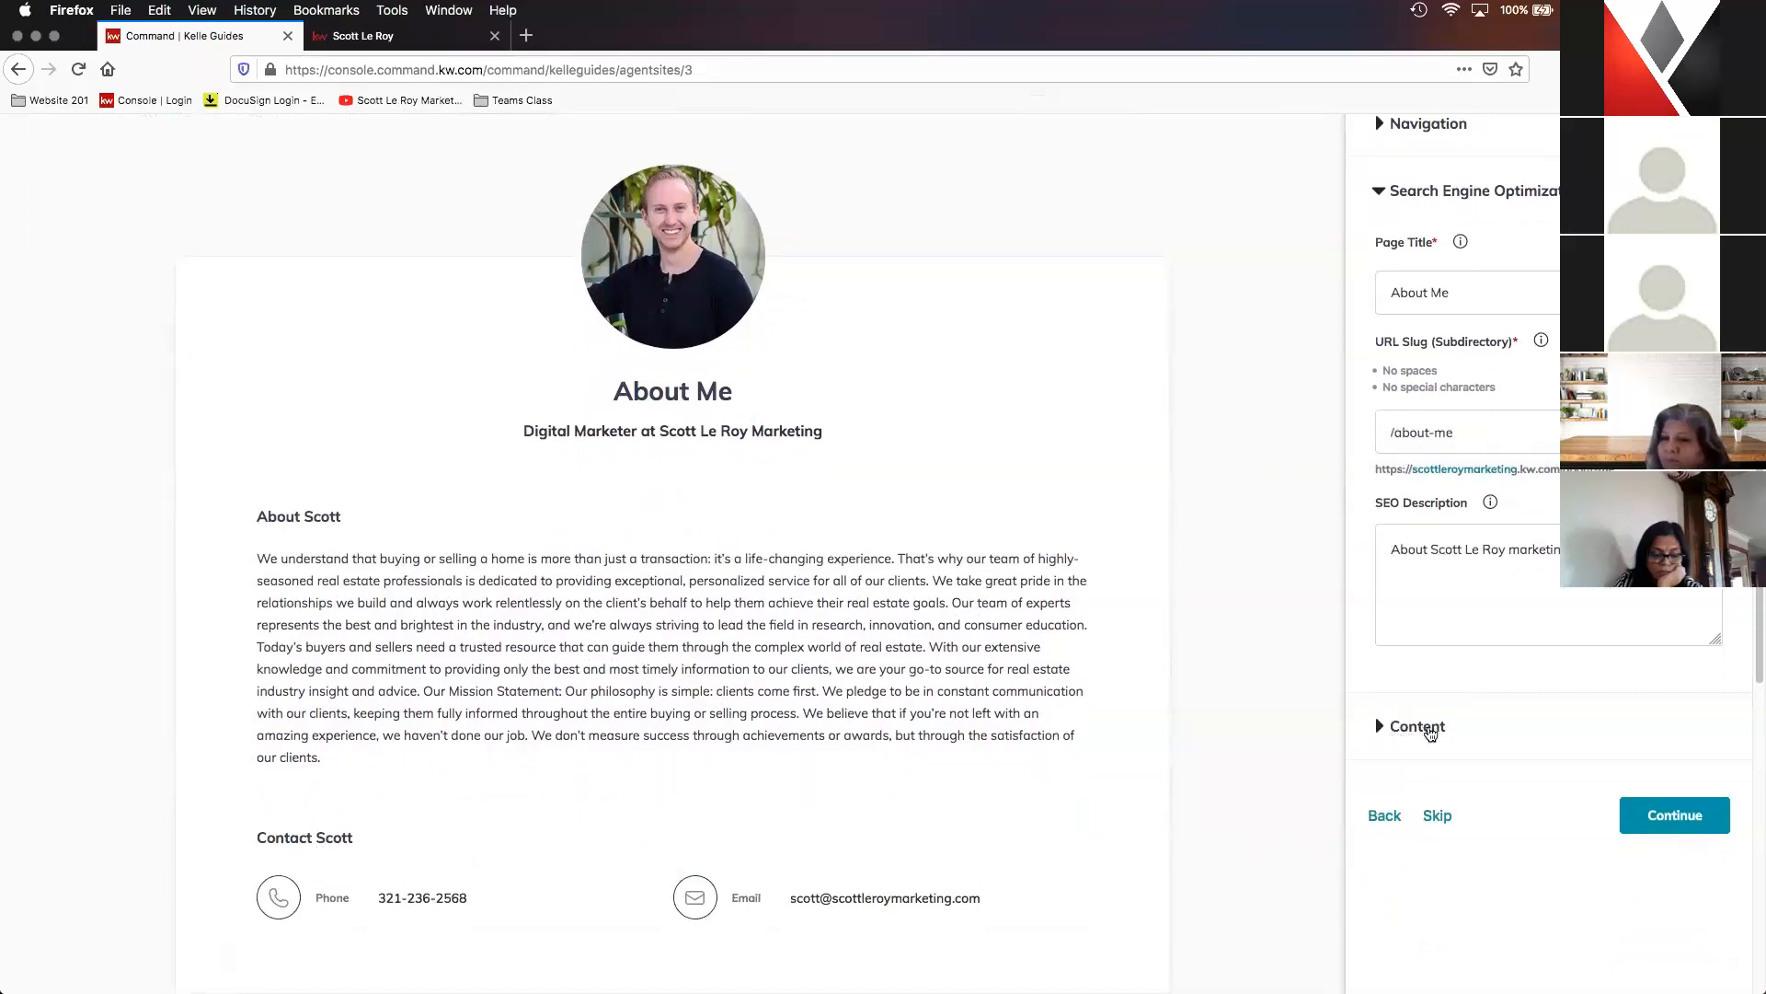
- Change the page title in the About Me page's Content settings to About Us
{"action": "left_click", "coordinate": [1429, 728]}
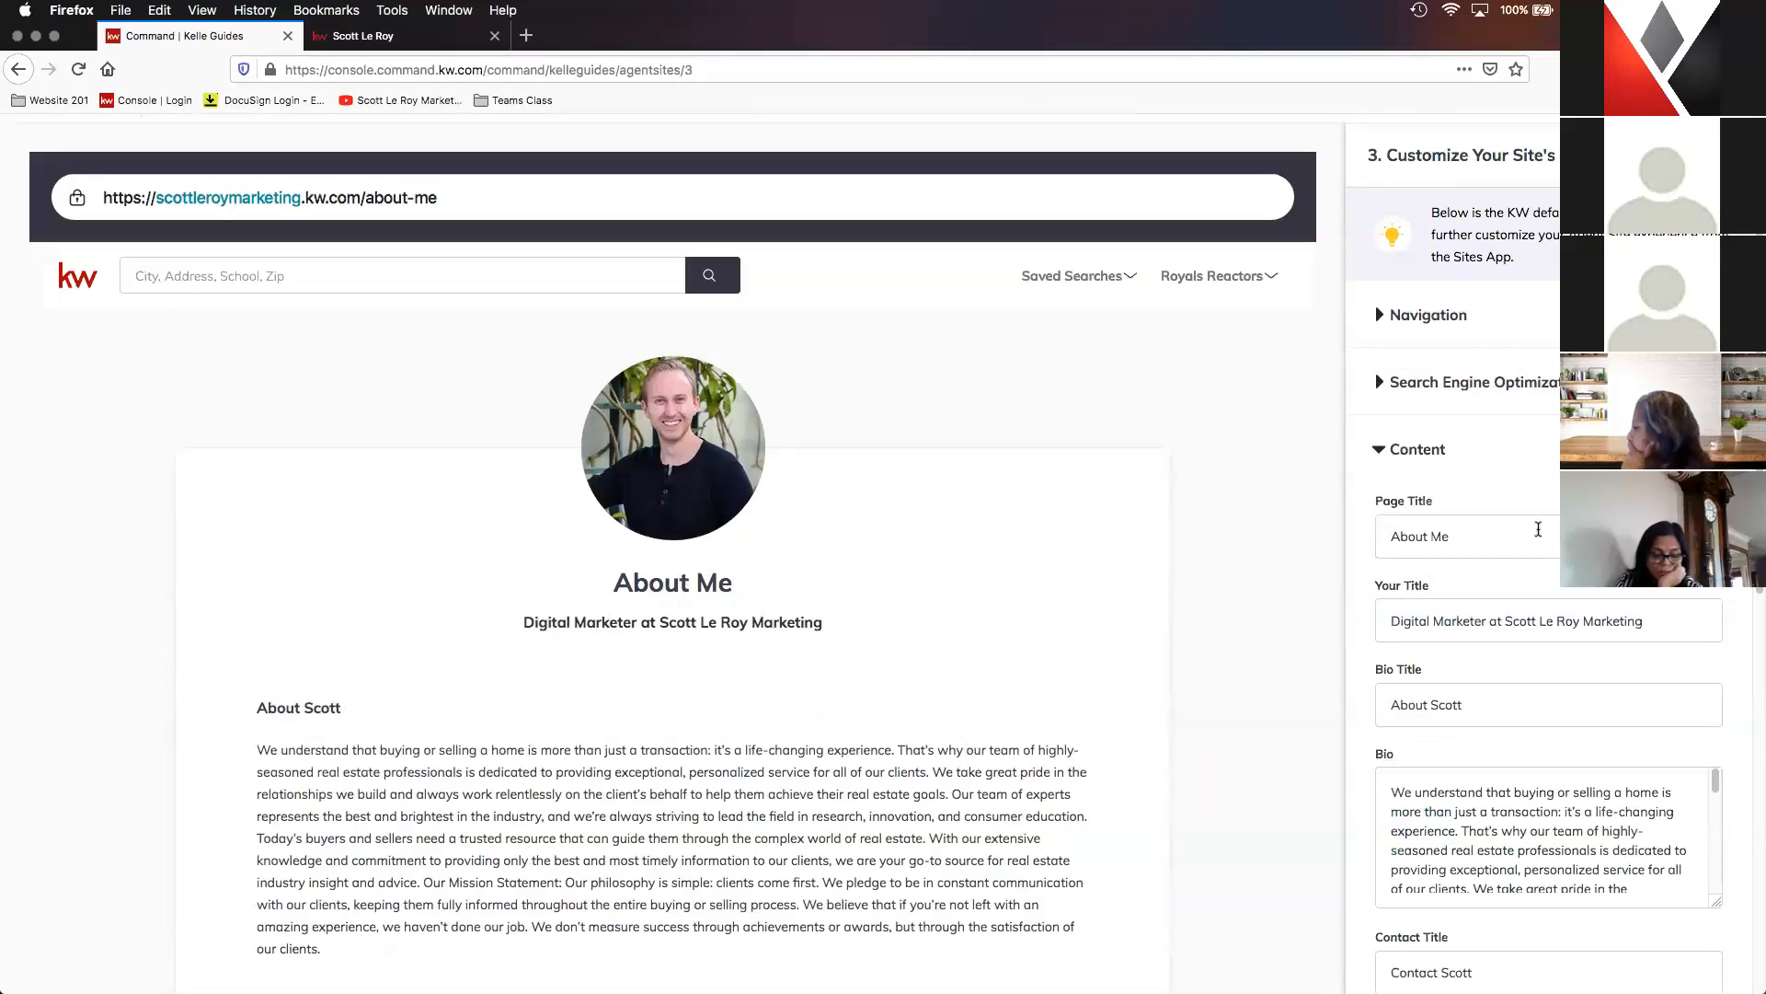
{"action": "scroll", "coordinate": [1463, 386], "scroll_direction": "down", "scroll_amount": 1}
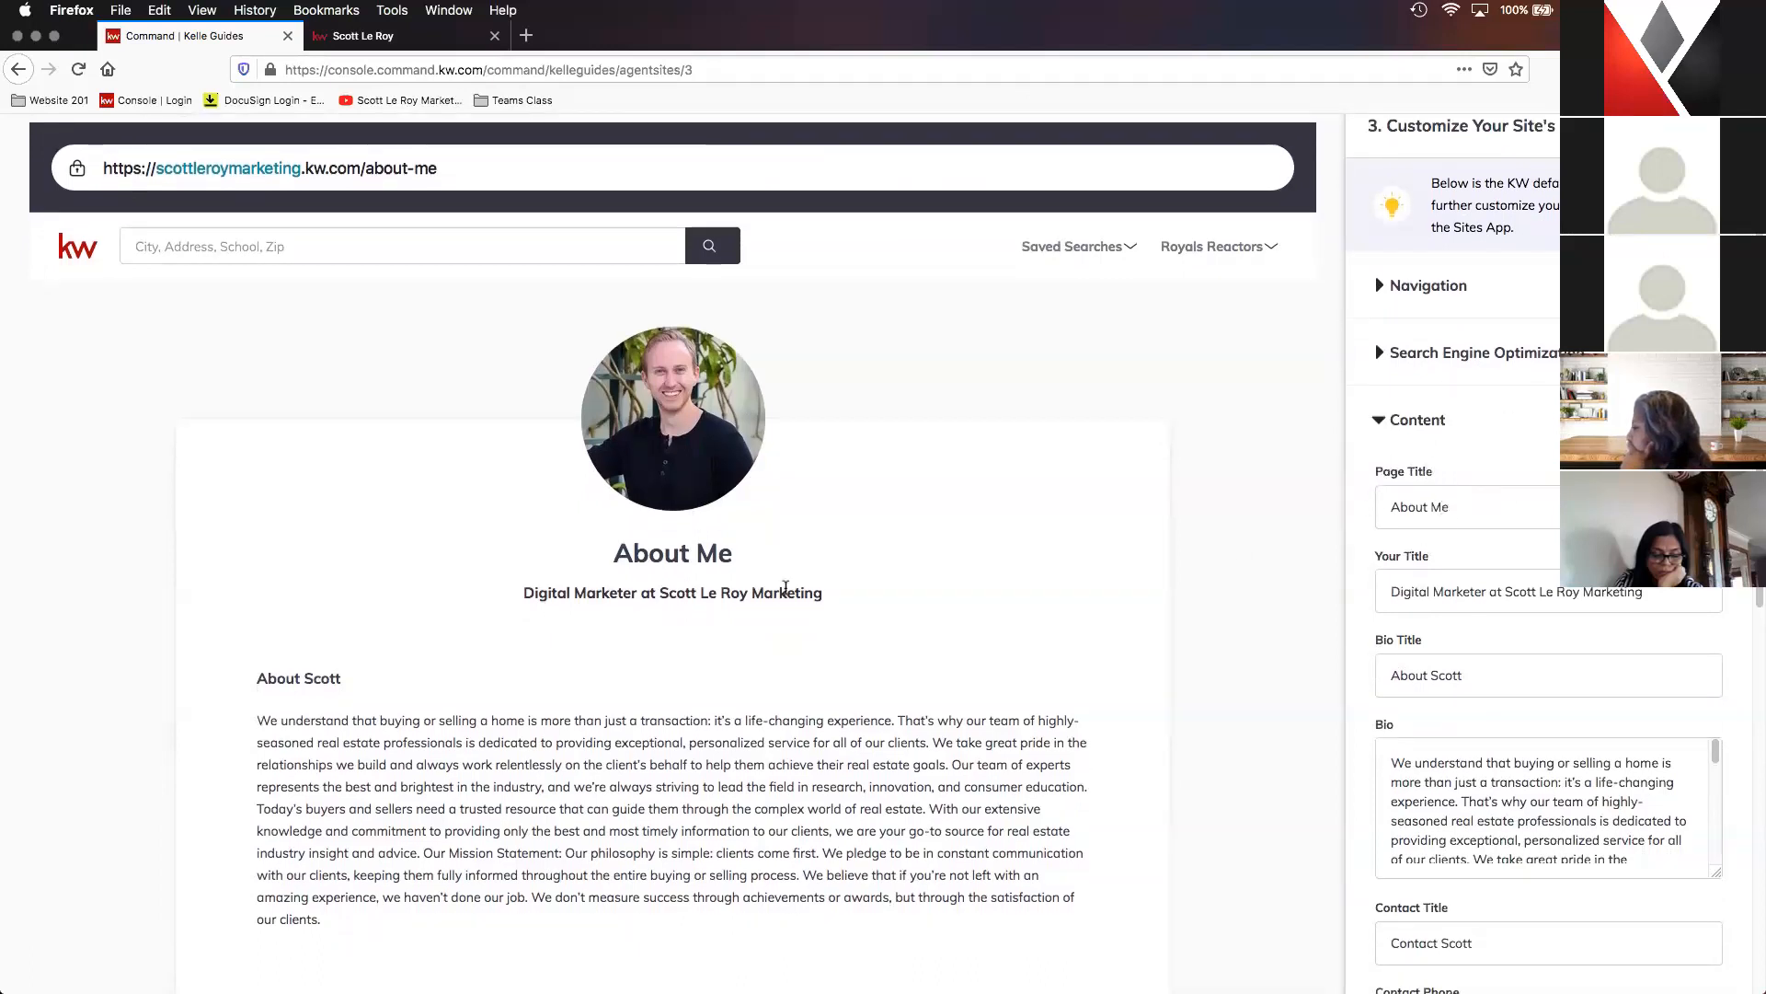
{"action": "left_click", "coordinate": [1439, 506]}
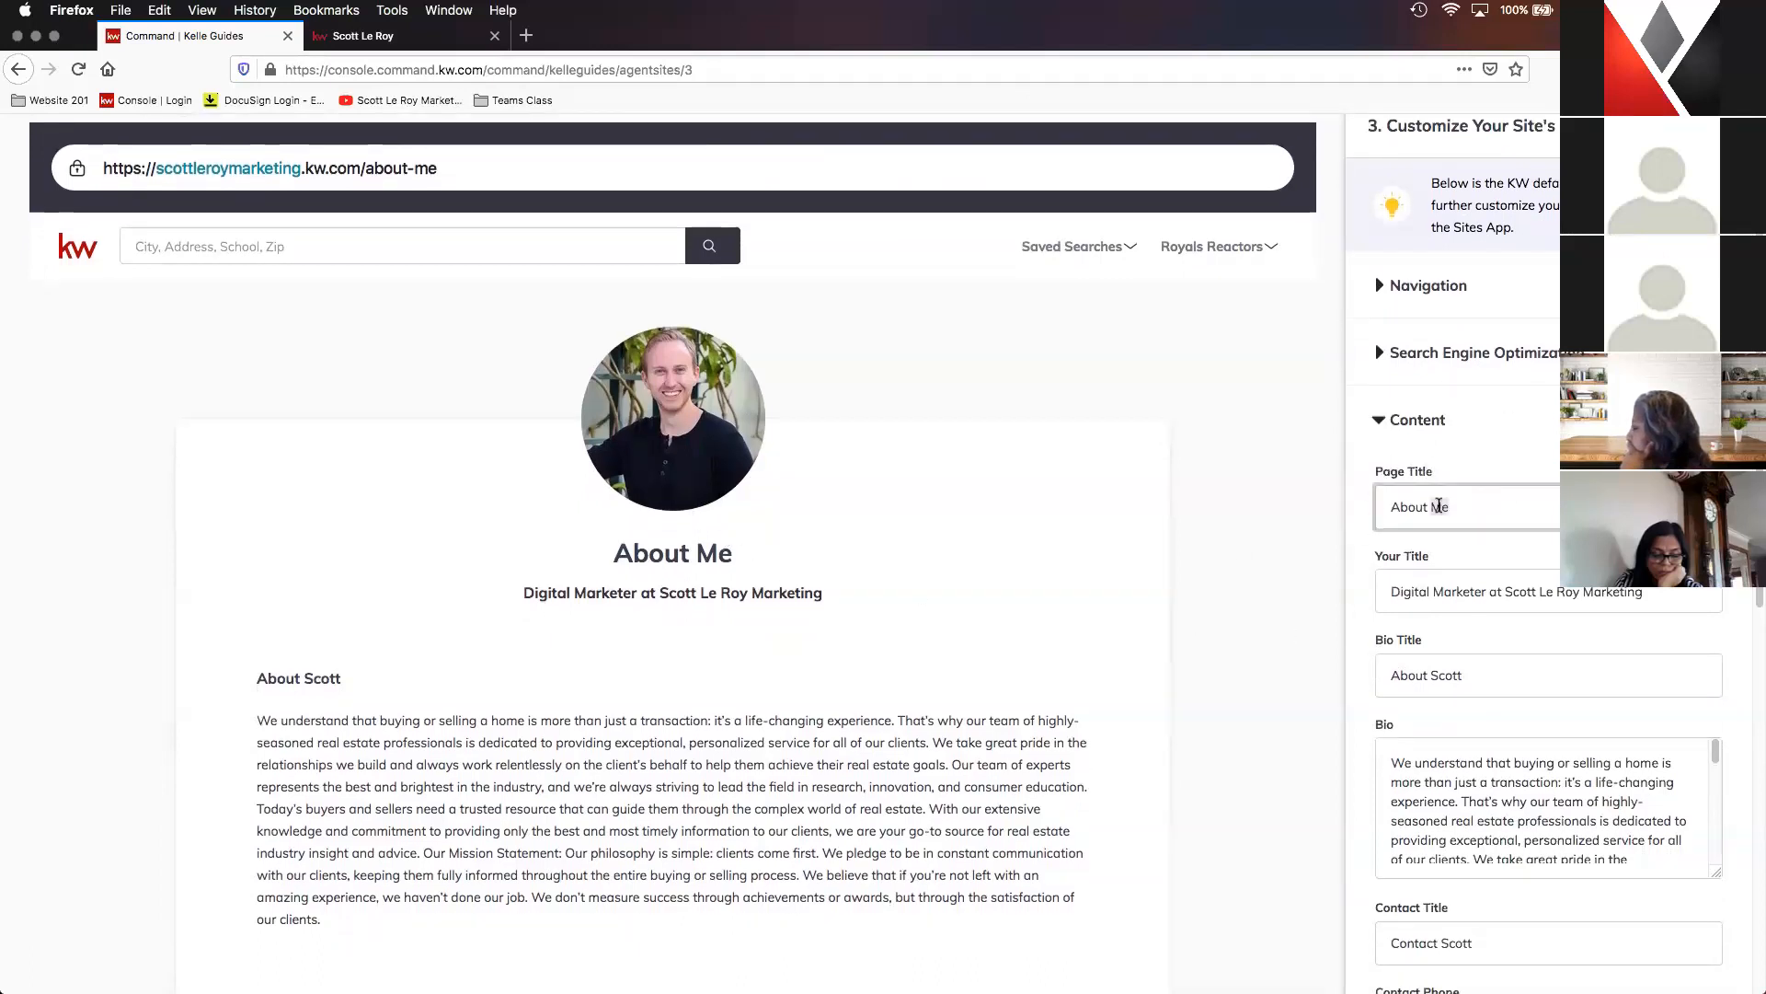
{"action": "type", "text": "Us"}
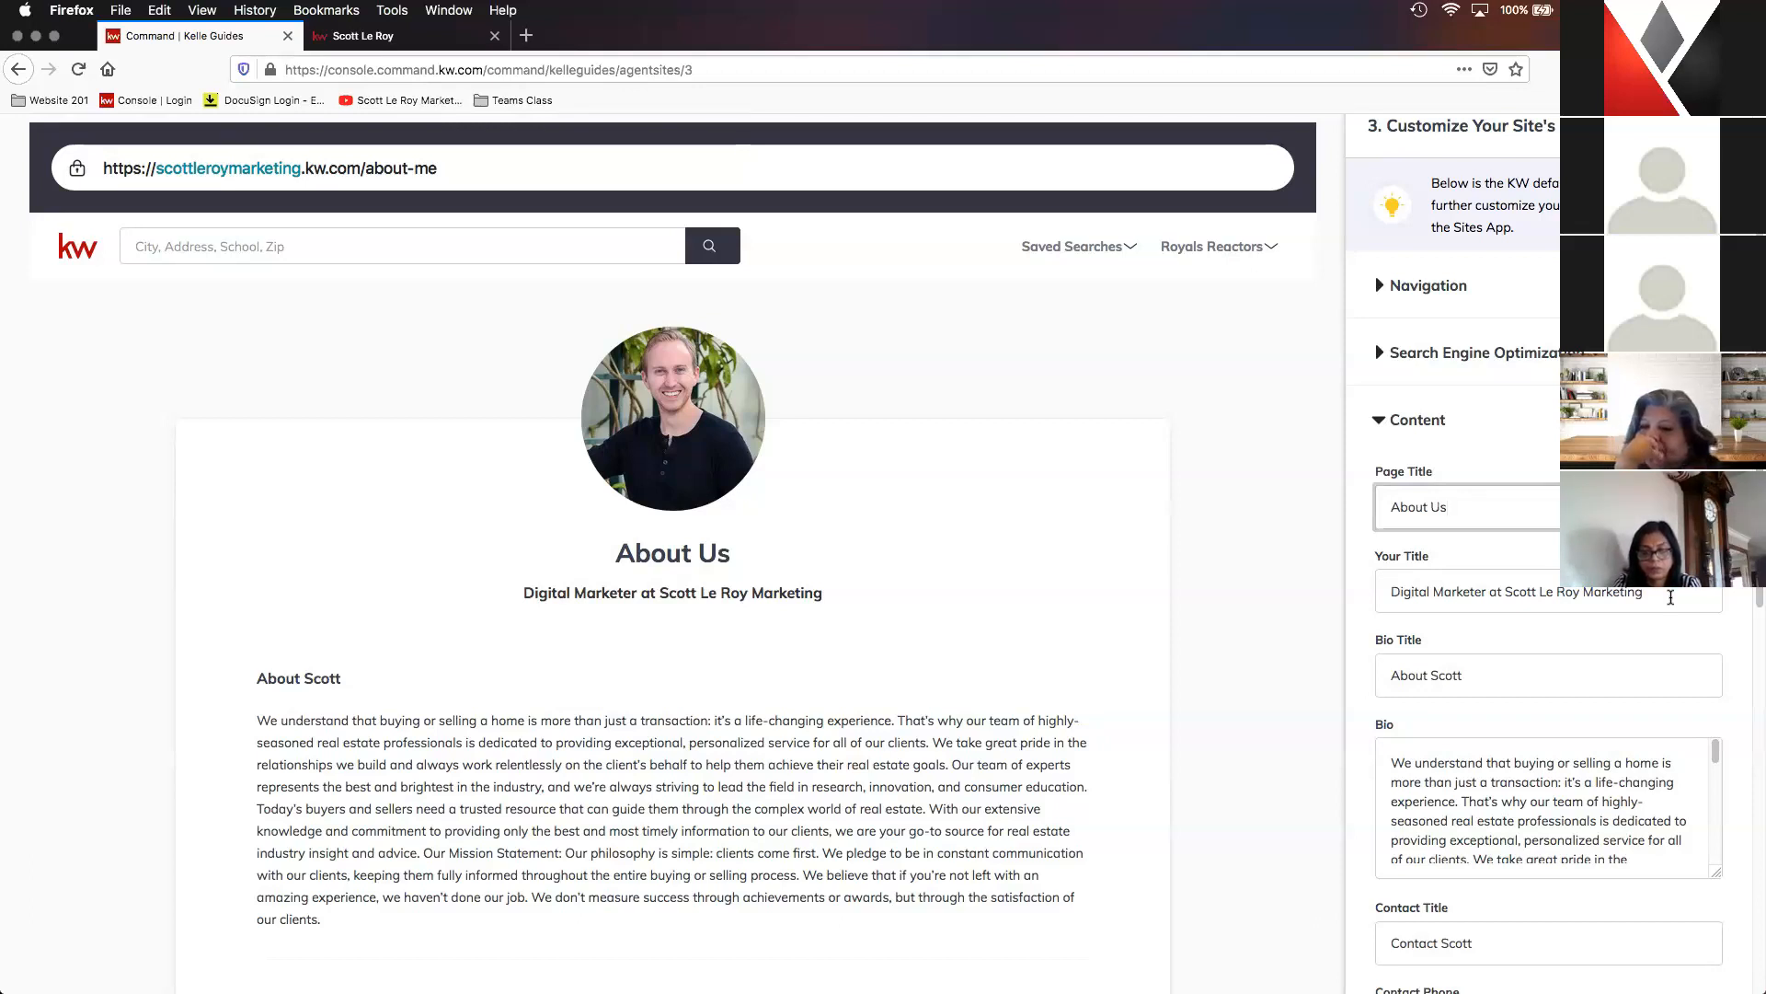
- Review the agent's title, bio title and full bio text in the About Me page's content against the preview
{"action": "scroll", "coordinate": [1513, 663], "scroll_direction": "down", "scroll_amount": 1}
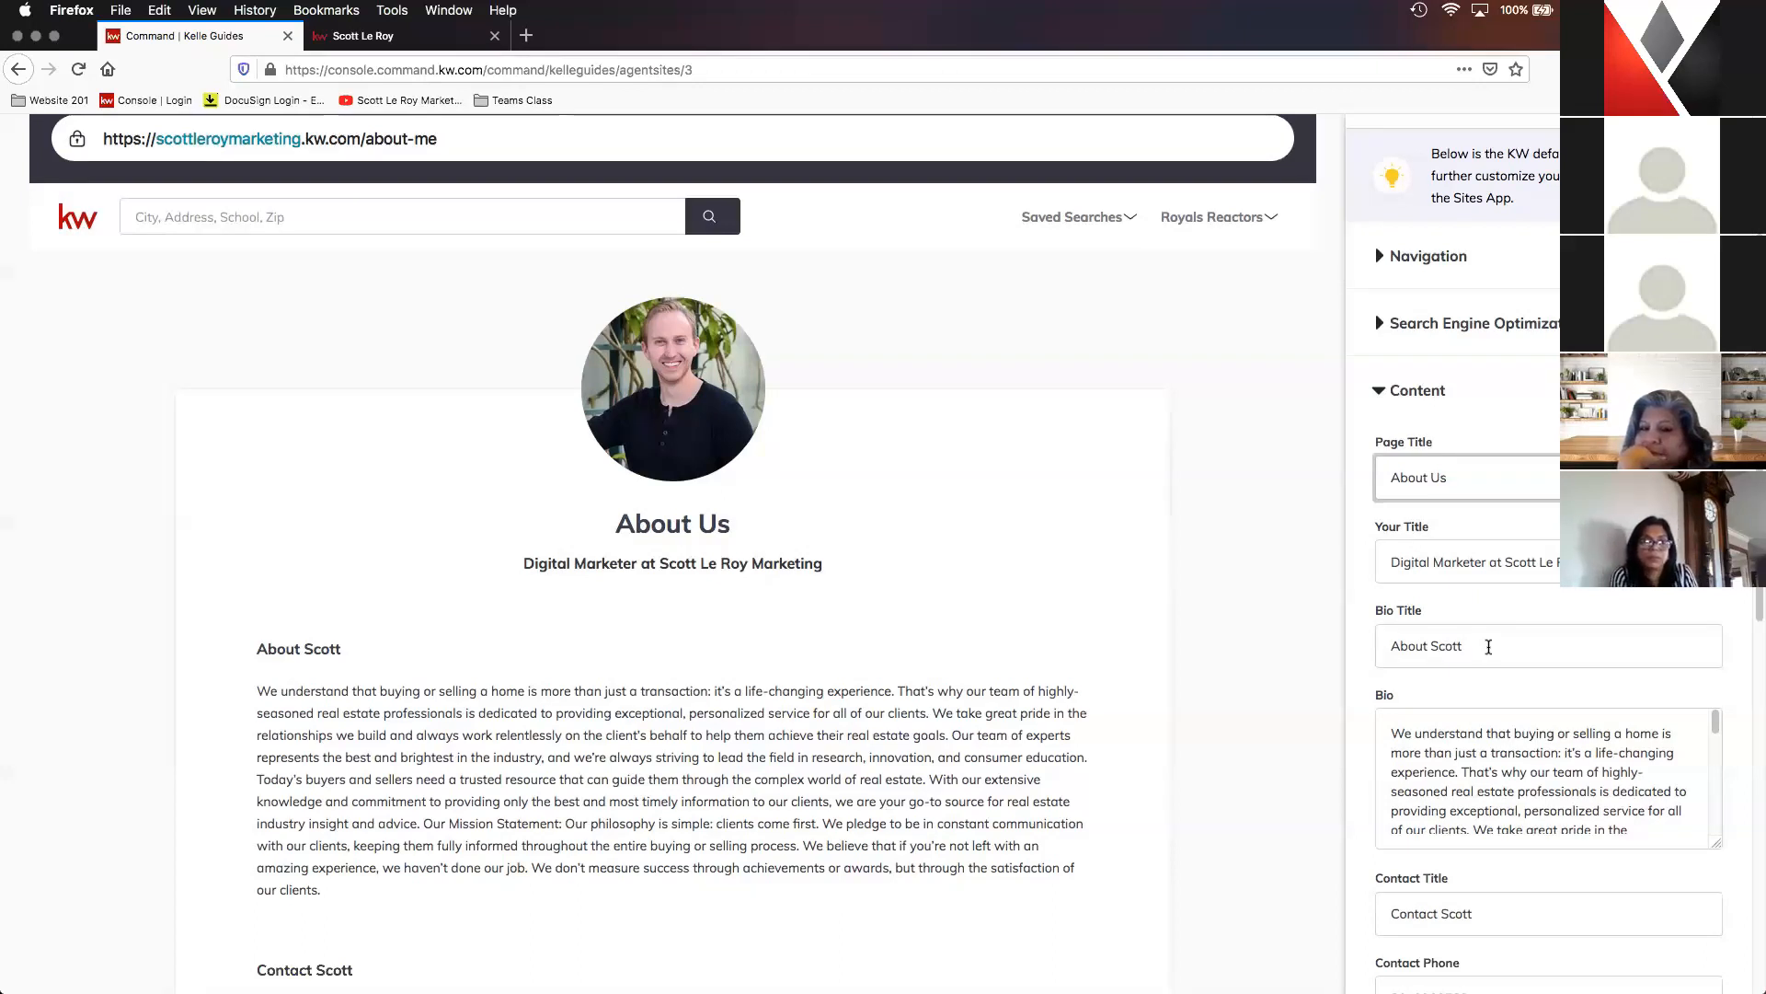
{"action": "scroll", "coordinate": [1489, 647], "scroll_direction": "down", "scroll_amount": 1}
{"action": "scroll", "coordinate": [1553, 726], "scroll_direction": "down", "scroll_amount": 2}
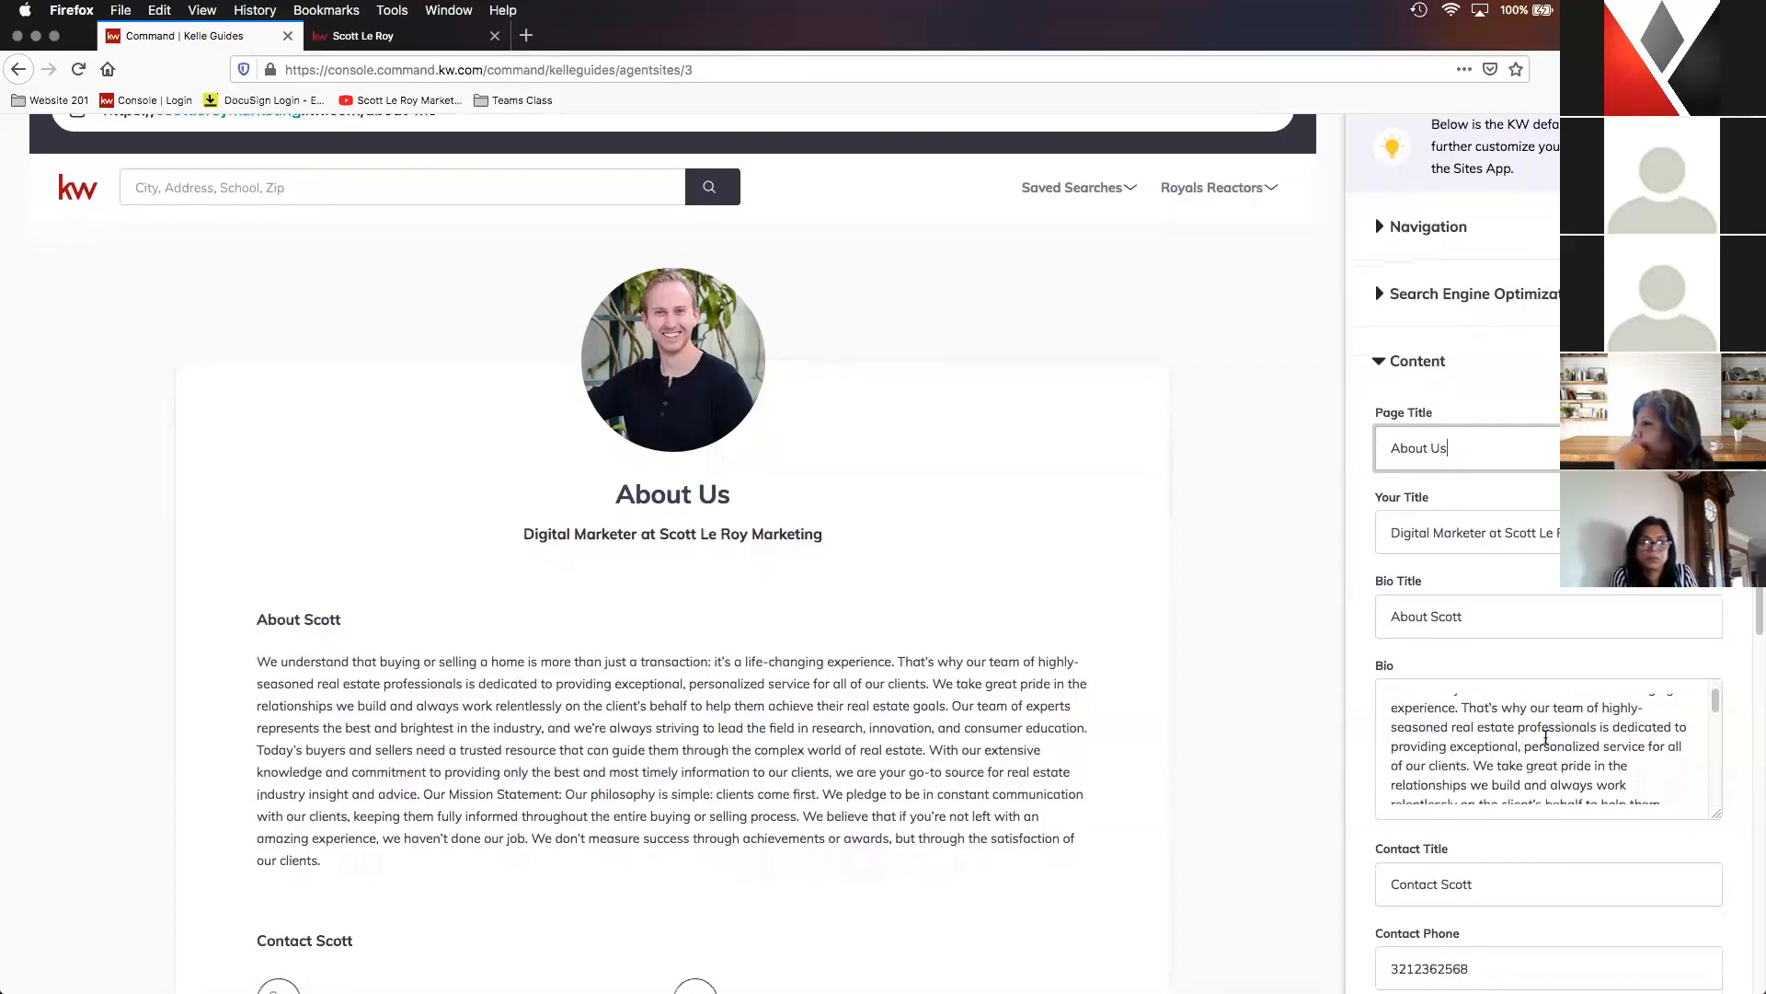
{"action": "scroll", "coordinate": [1583, 741], "scroll_direction": "down", "scroll_amount": 2}
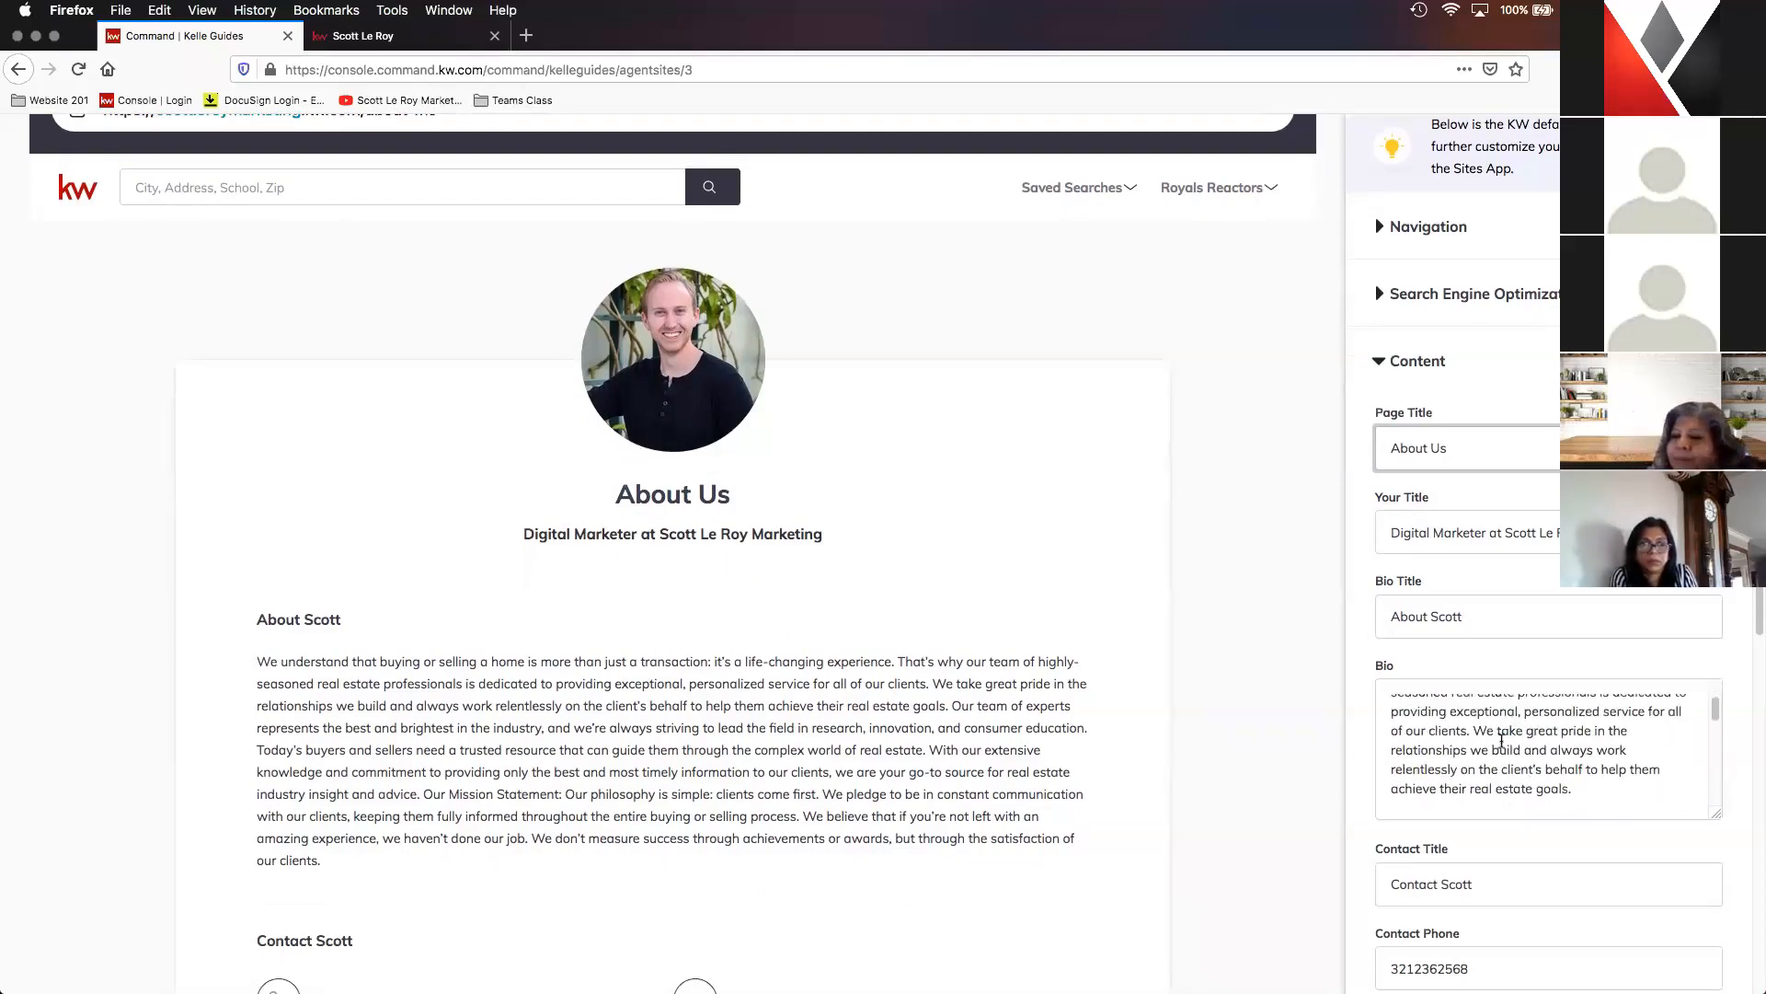
{"action": "scroll", "coordinate": [1566, 755], "scroll_direction": "down", "scroll_amount": 10}
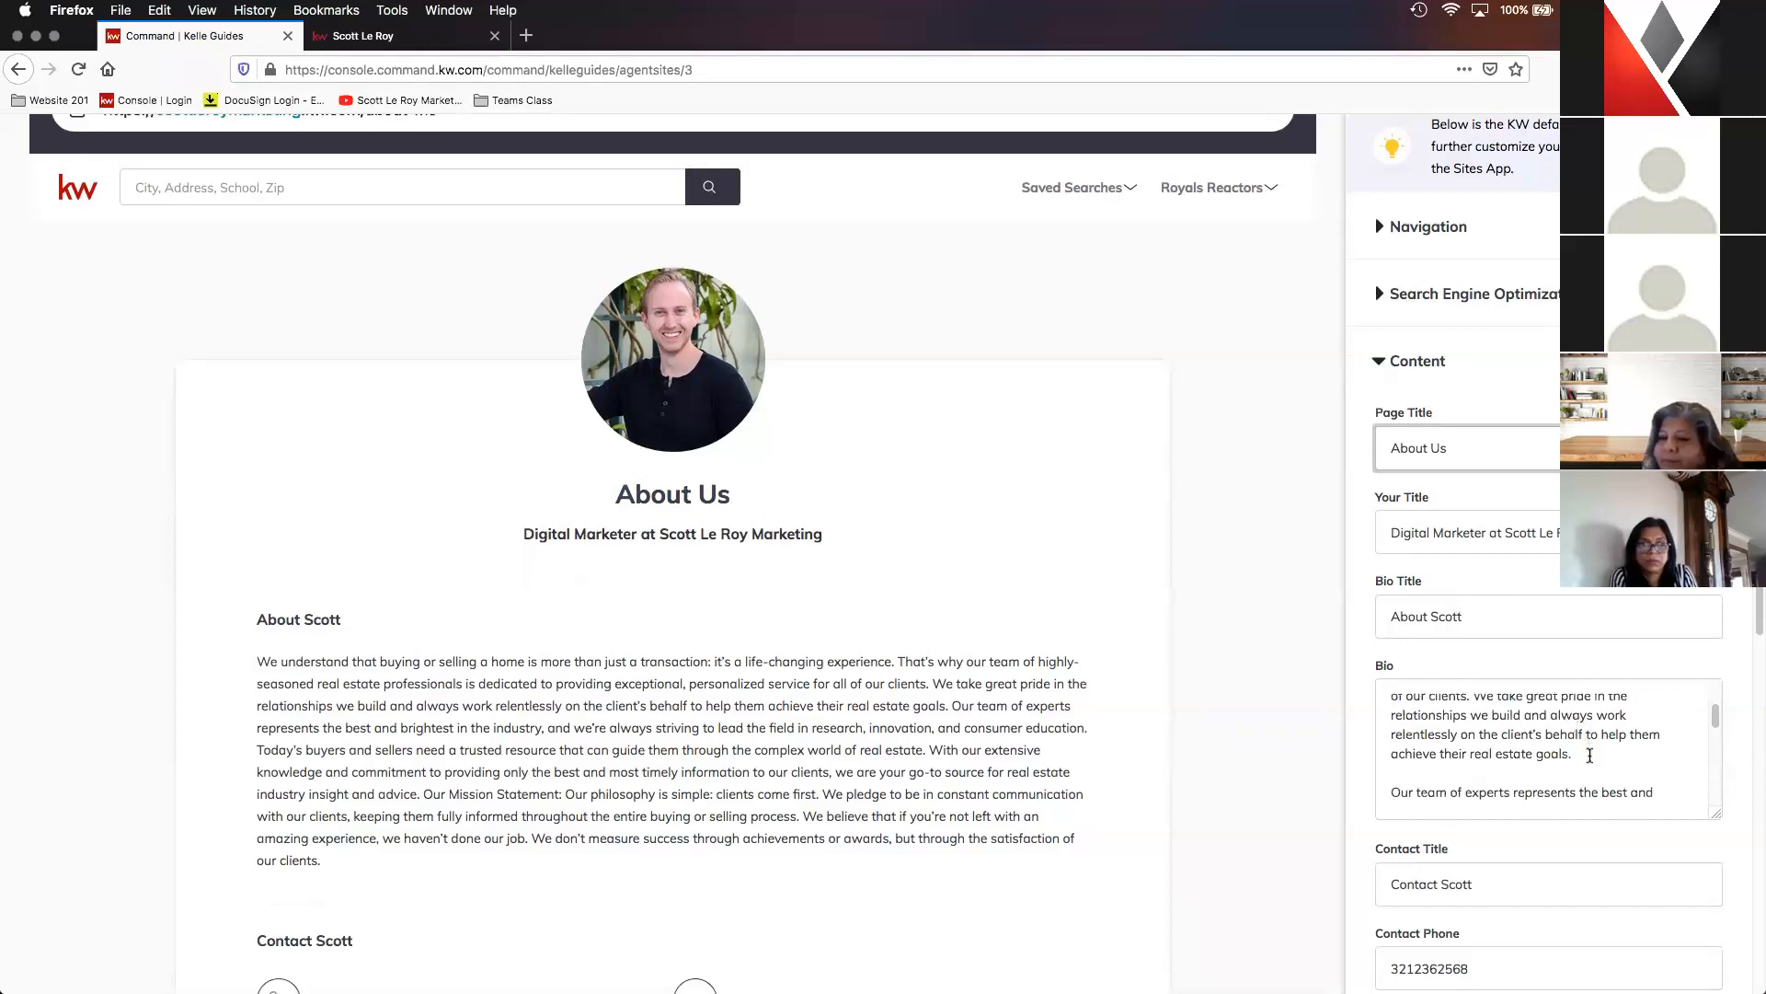
{"action": "scroll", "coordinate": [1589, 748], "scroll_direction": "down", "scroll_amount": 3}
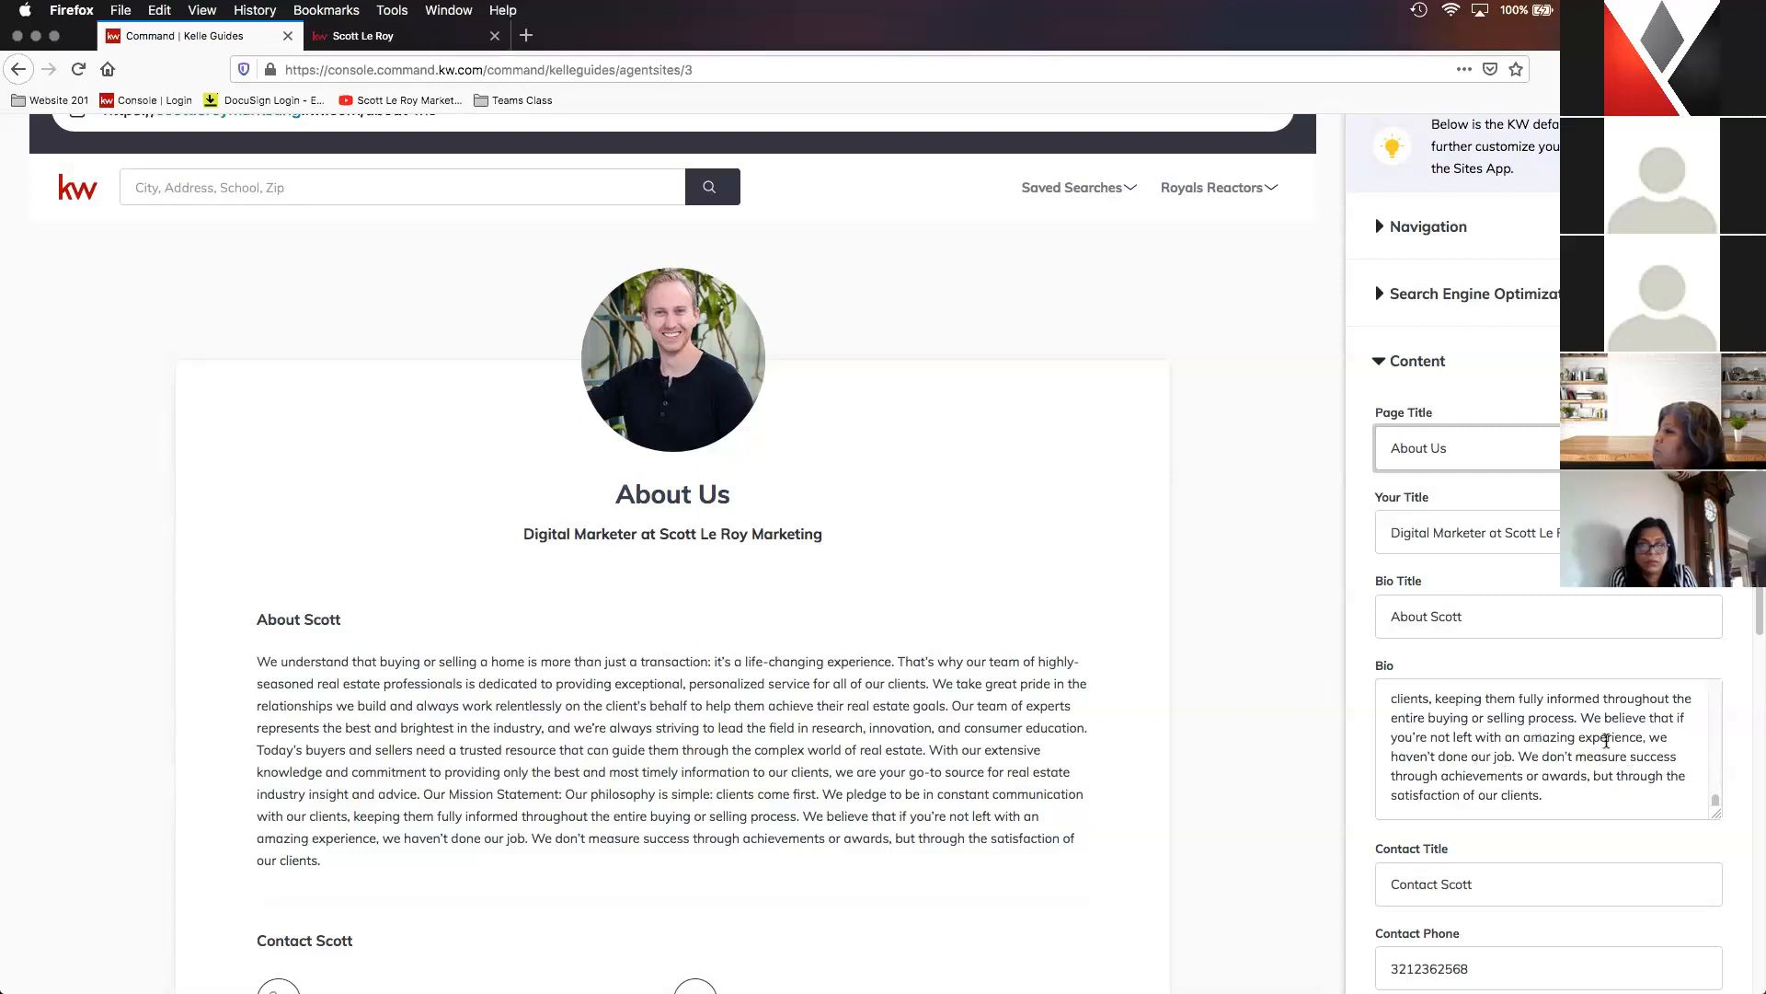
{"action": "scroll", "coordinate": [1552, 727], "scroll_direction": "up", "scroll_amount": 5}
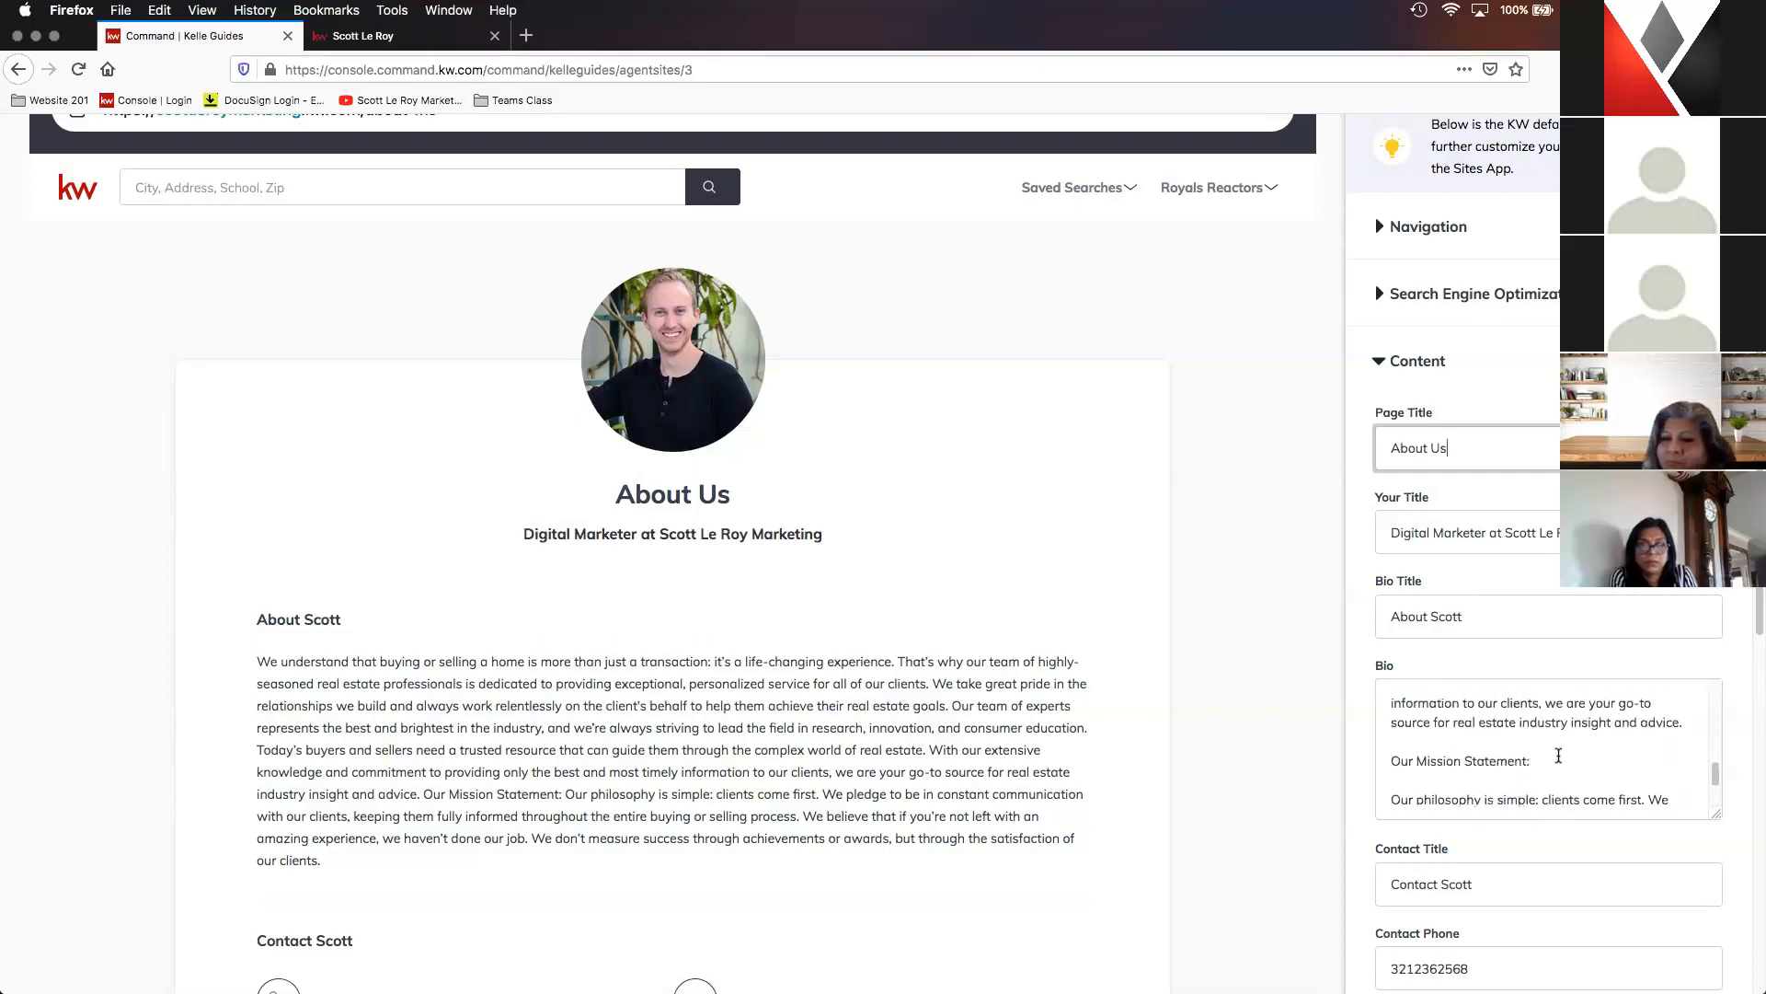
{"action": "scroll", "coordinate": [1559, 755], "scroll_direction": "up", "scroll_amount": 8}
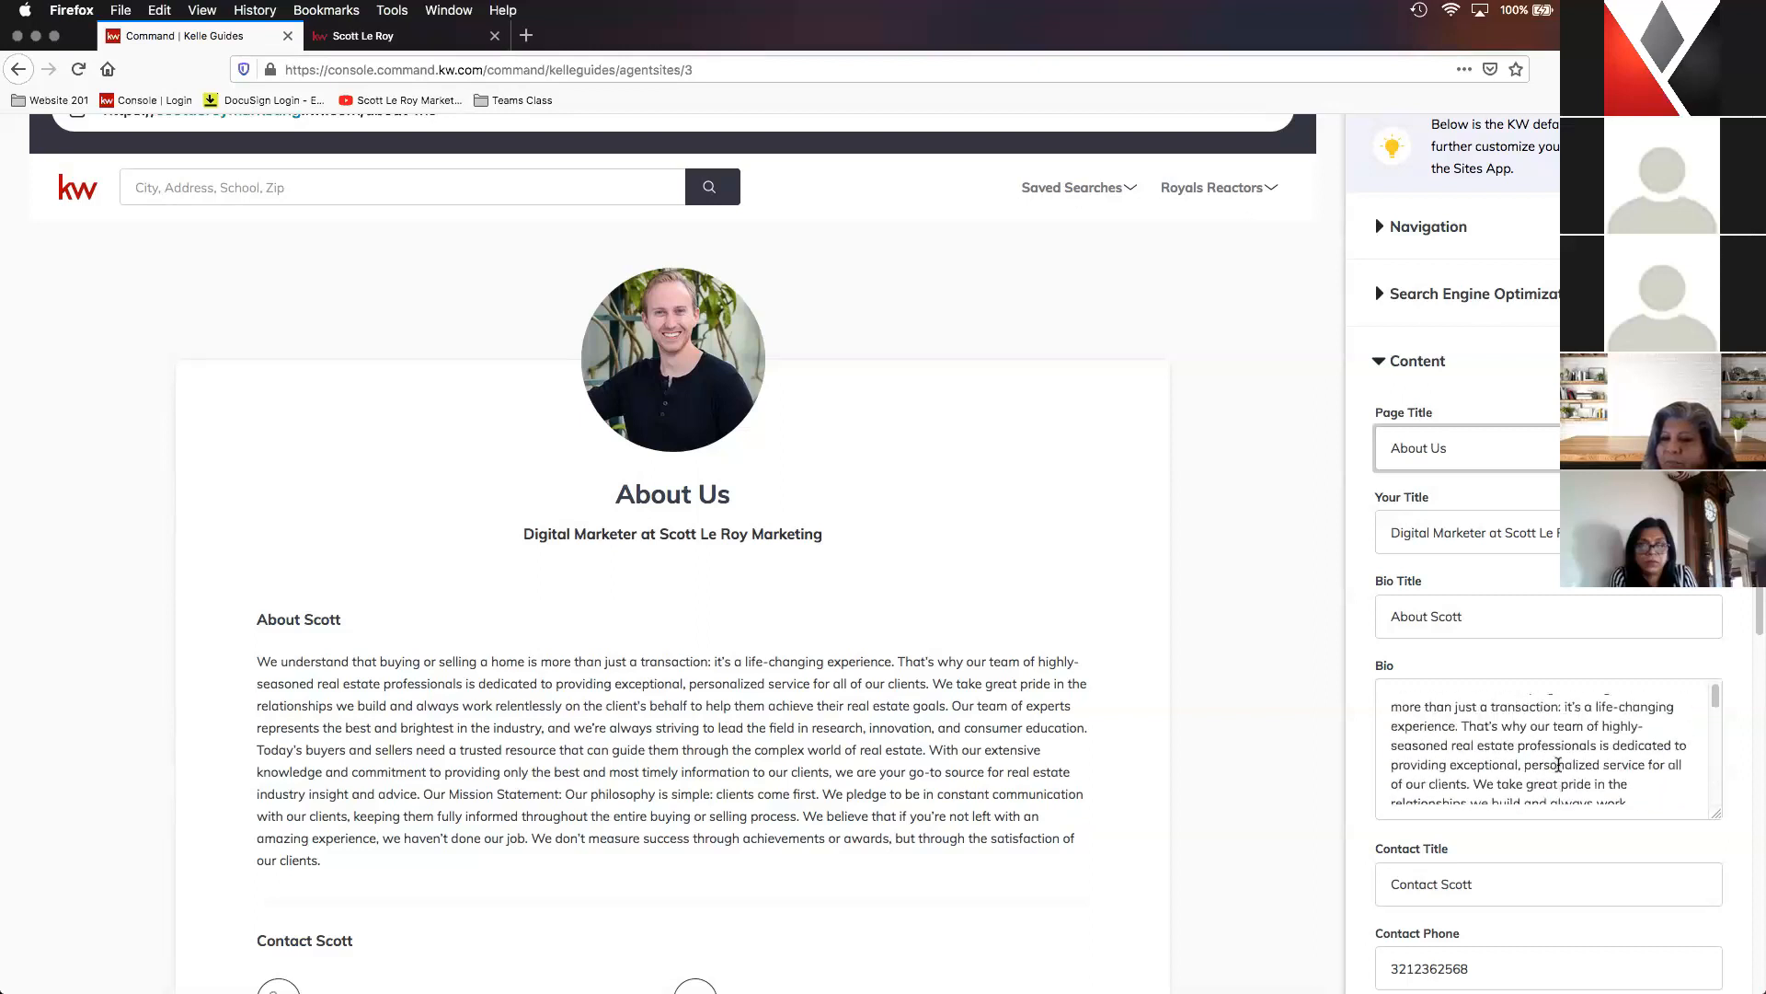
{"action": "scroll", "coordinate": [1558, 763], "scroll_direction": "up", "scroll_amount": 1}
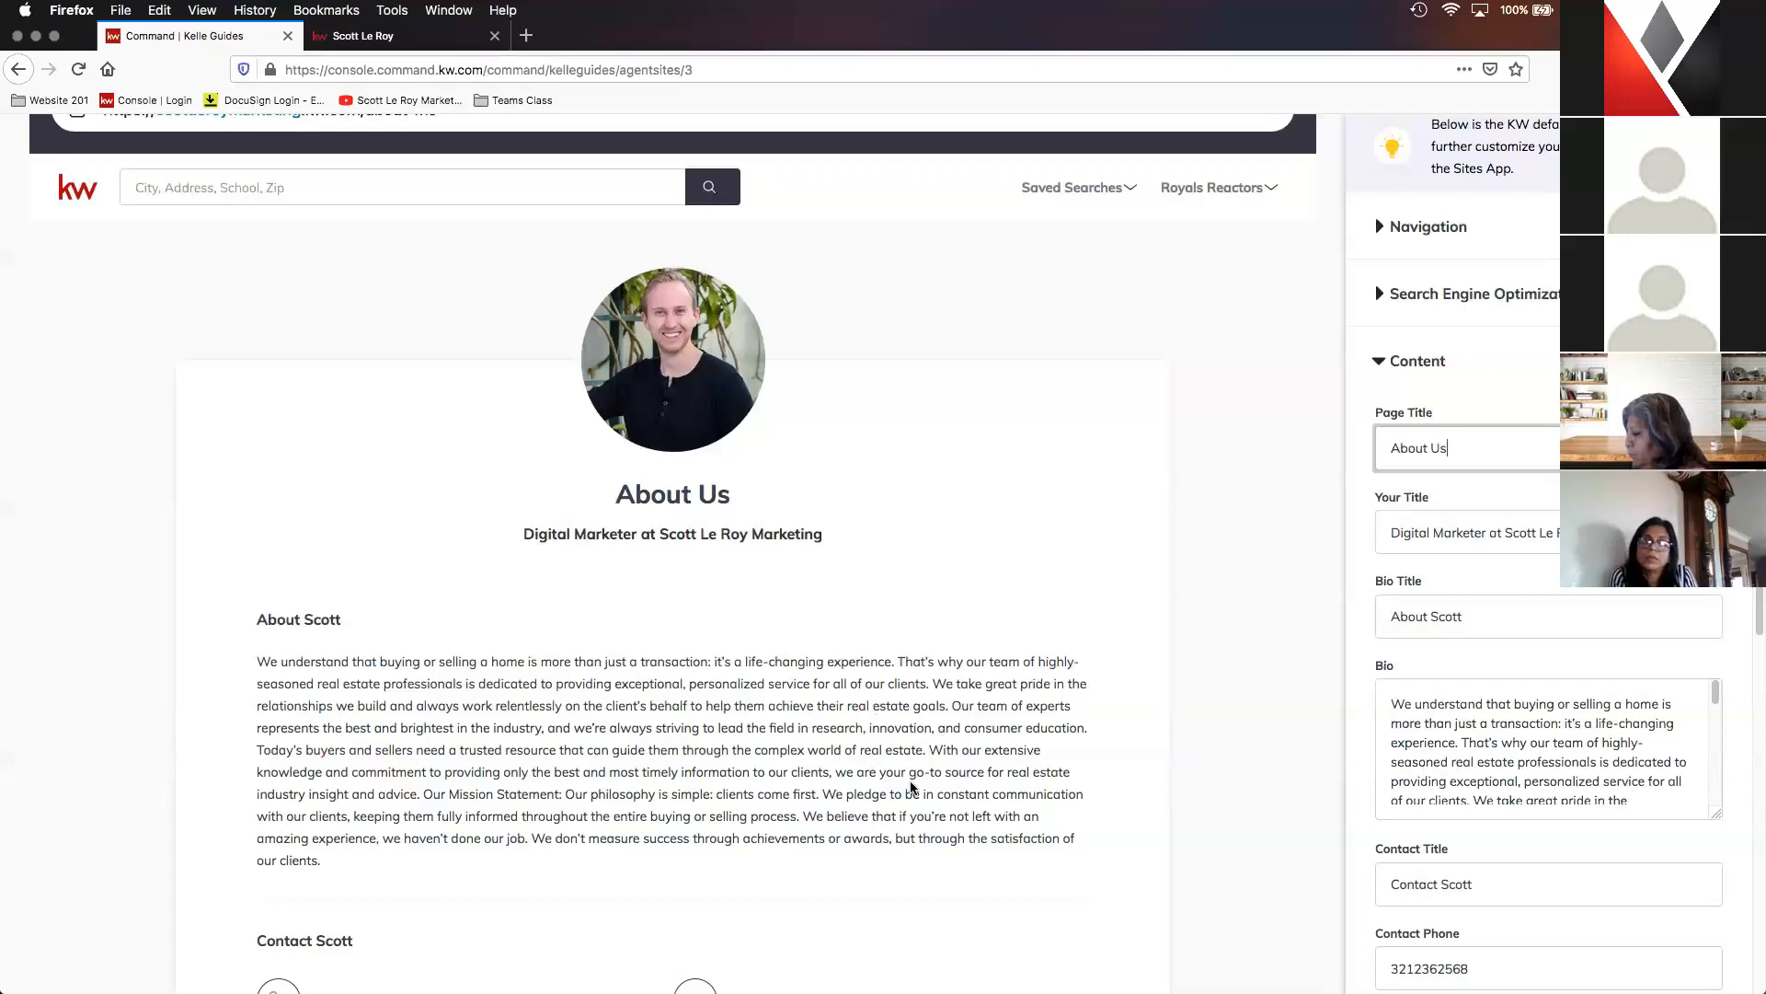
{"action": "scroll", "coordinate": [1538, 756], "scroll_direction": "down", "scroll_amount": 5}
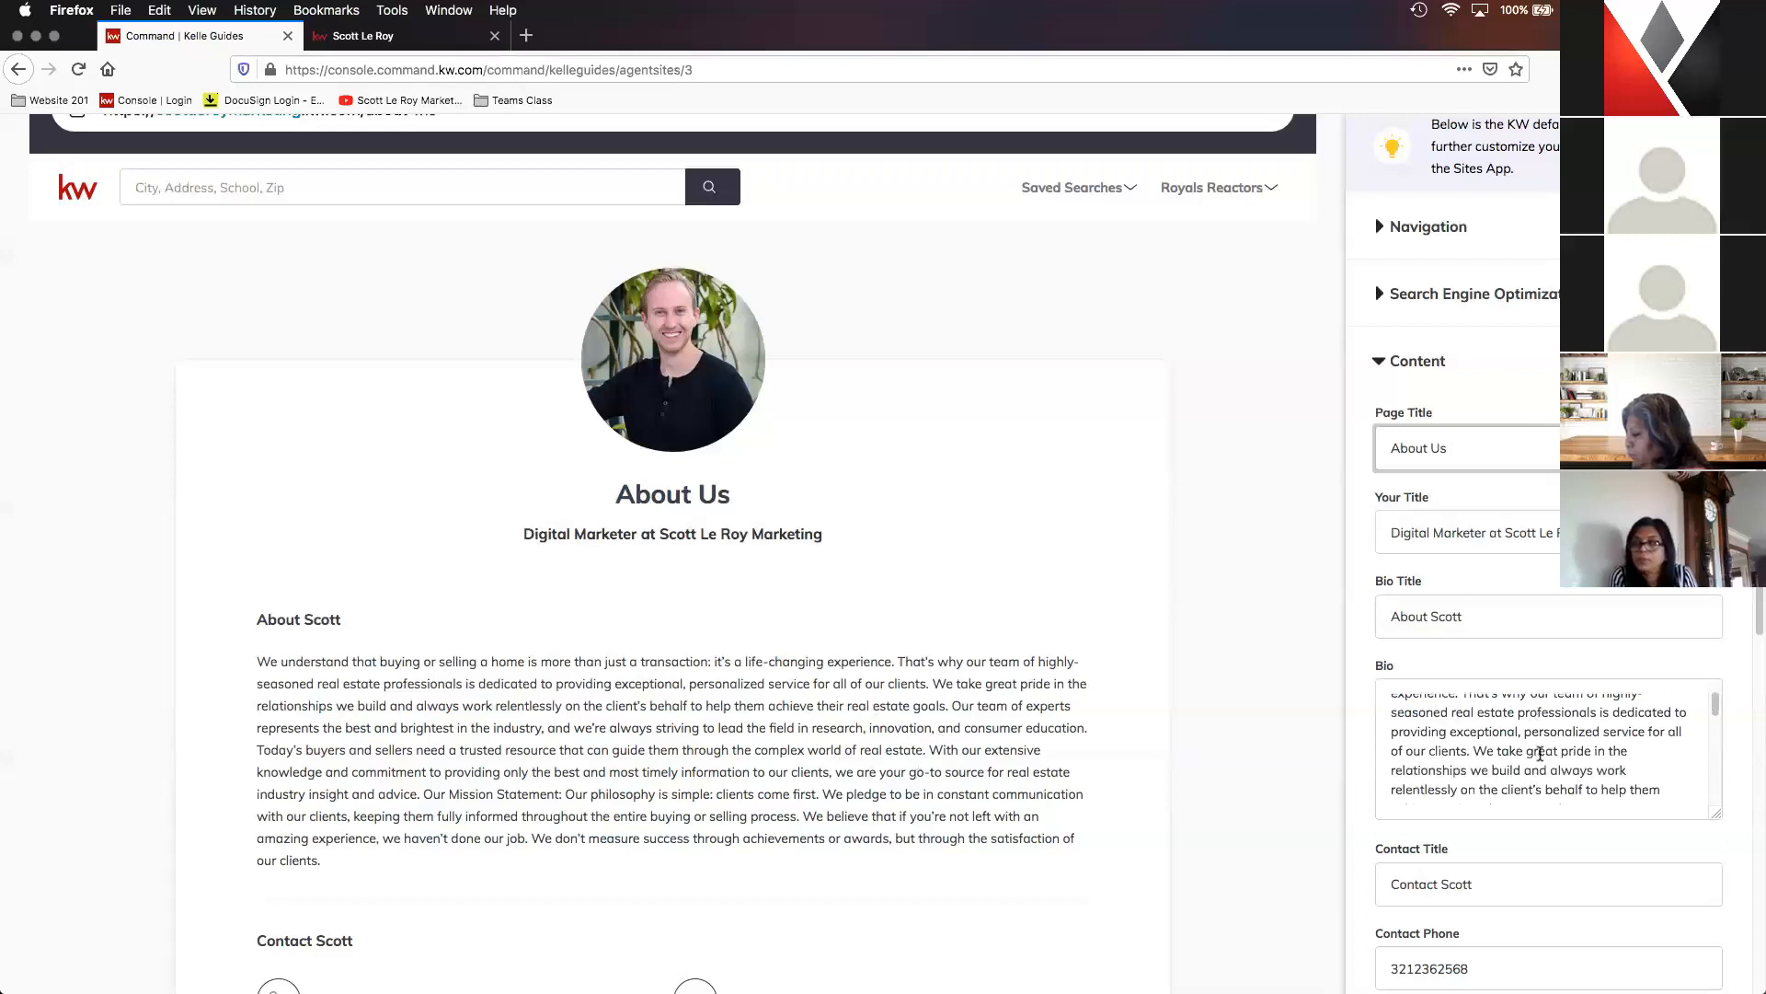
- Review the contact title, phone and email fields of the About Me page, and proceed to the Contact Us page
{"action": "scroll", "coordinate": [1624, 806], "scroll_direction": "down", "scroll_amount": 4}
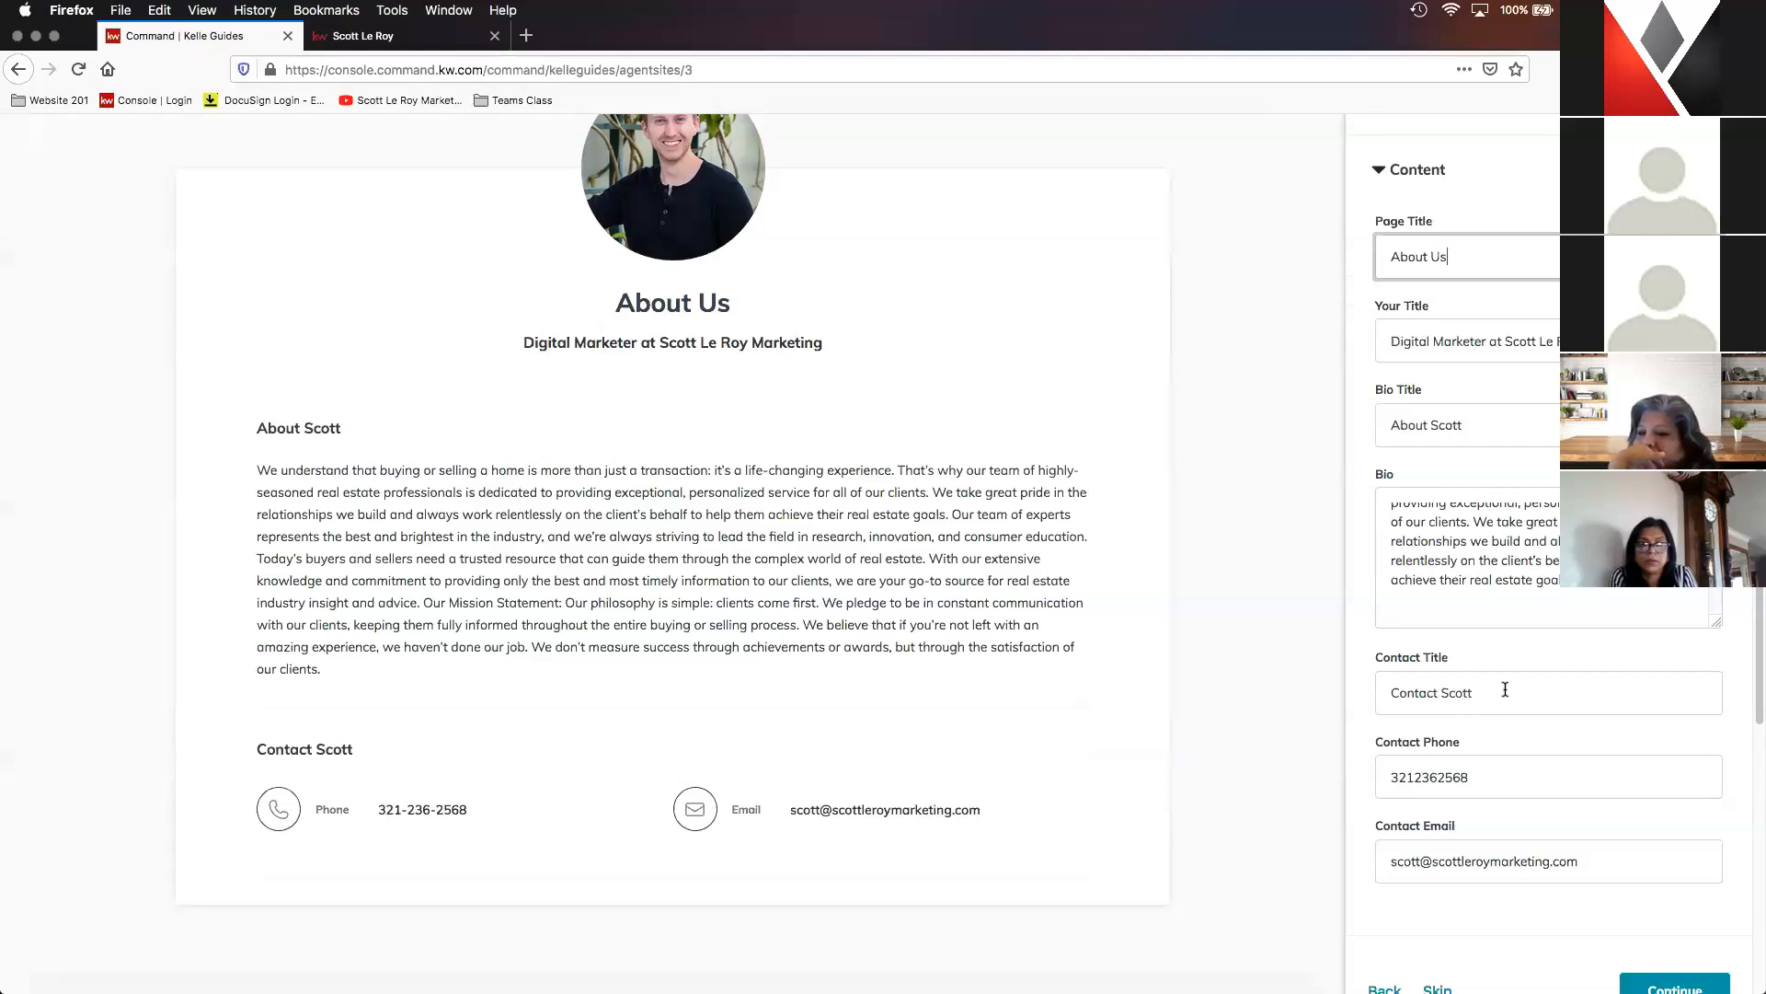
{"action": "scroll", "coordinate": [1507, 730], "scroll_direction": "down", "scroll_amount": 1}
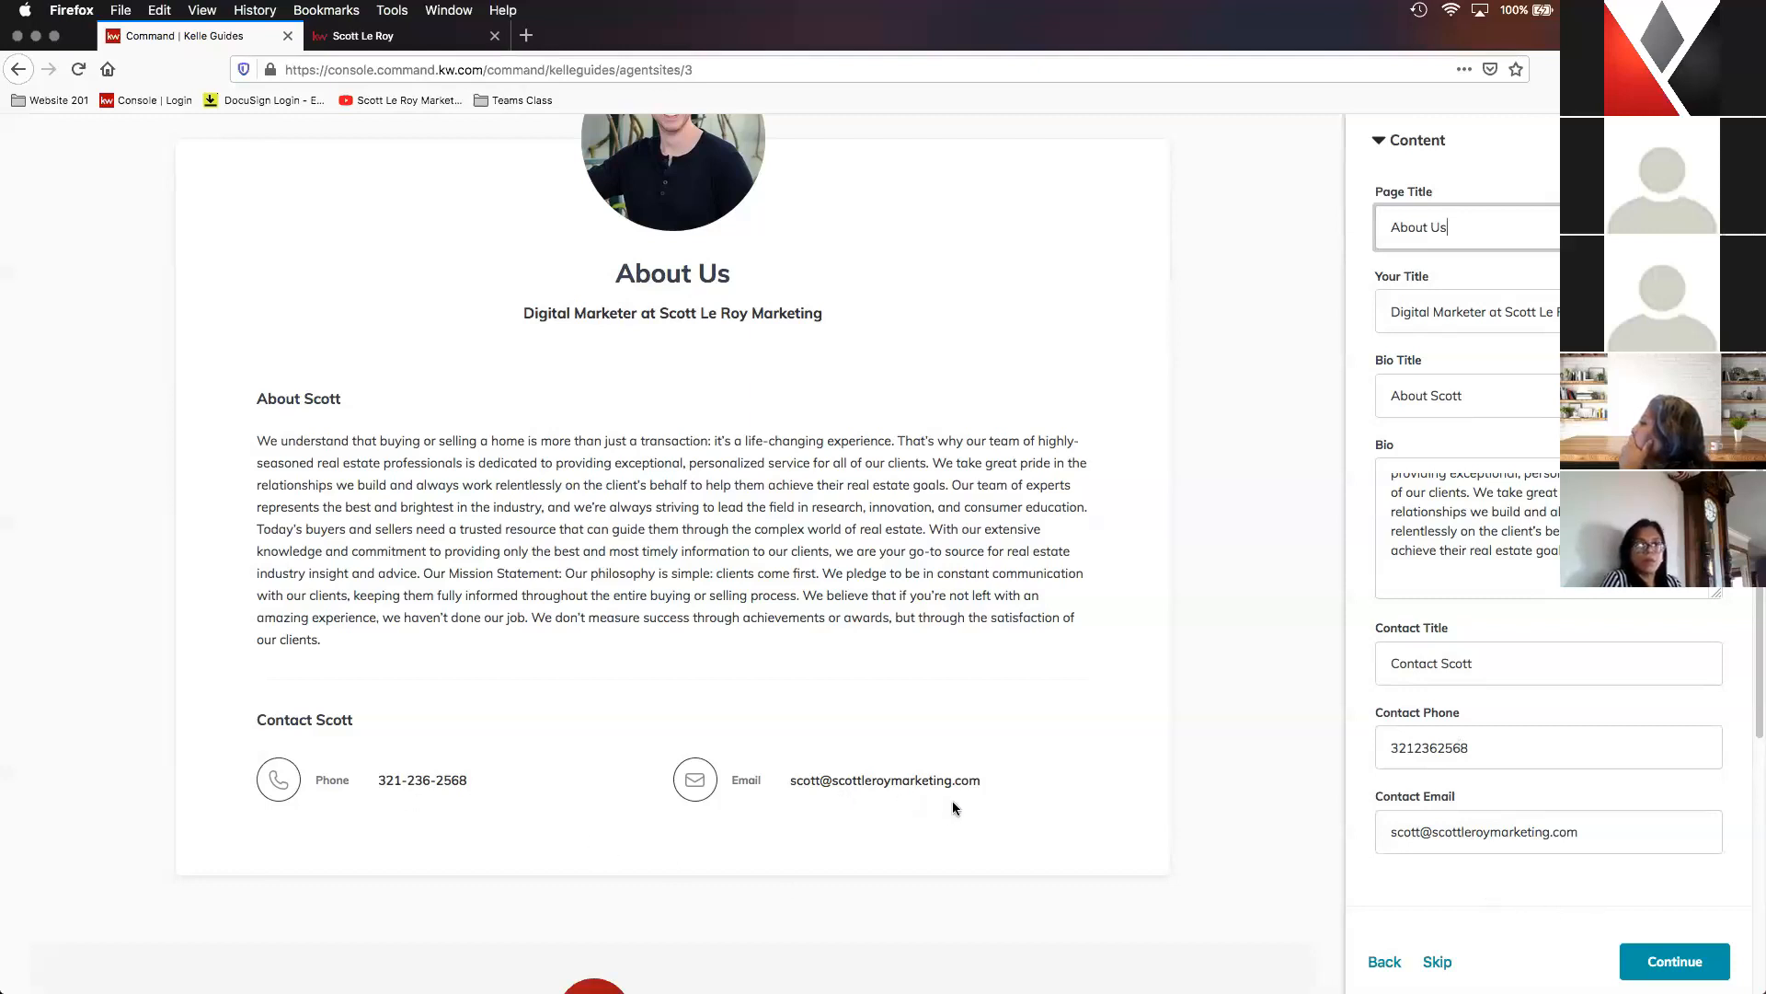
{"action": "scroll", "coordinate": [1619, 837], "scroll_direction": "down", "scroll_amount": 2}
{"action": "scroll", "coordinate": [1593, 803], "scroll_direction": "down", "scroll_amount": 1}
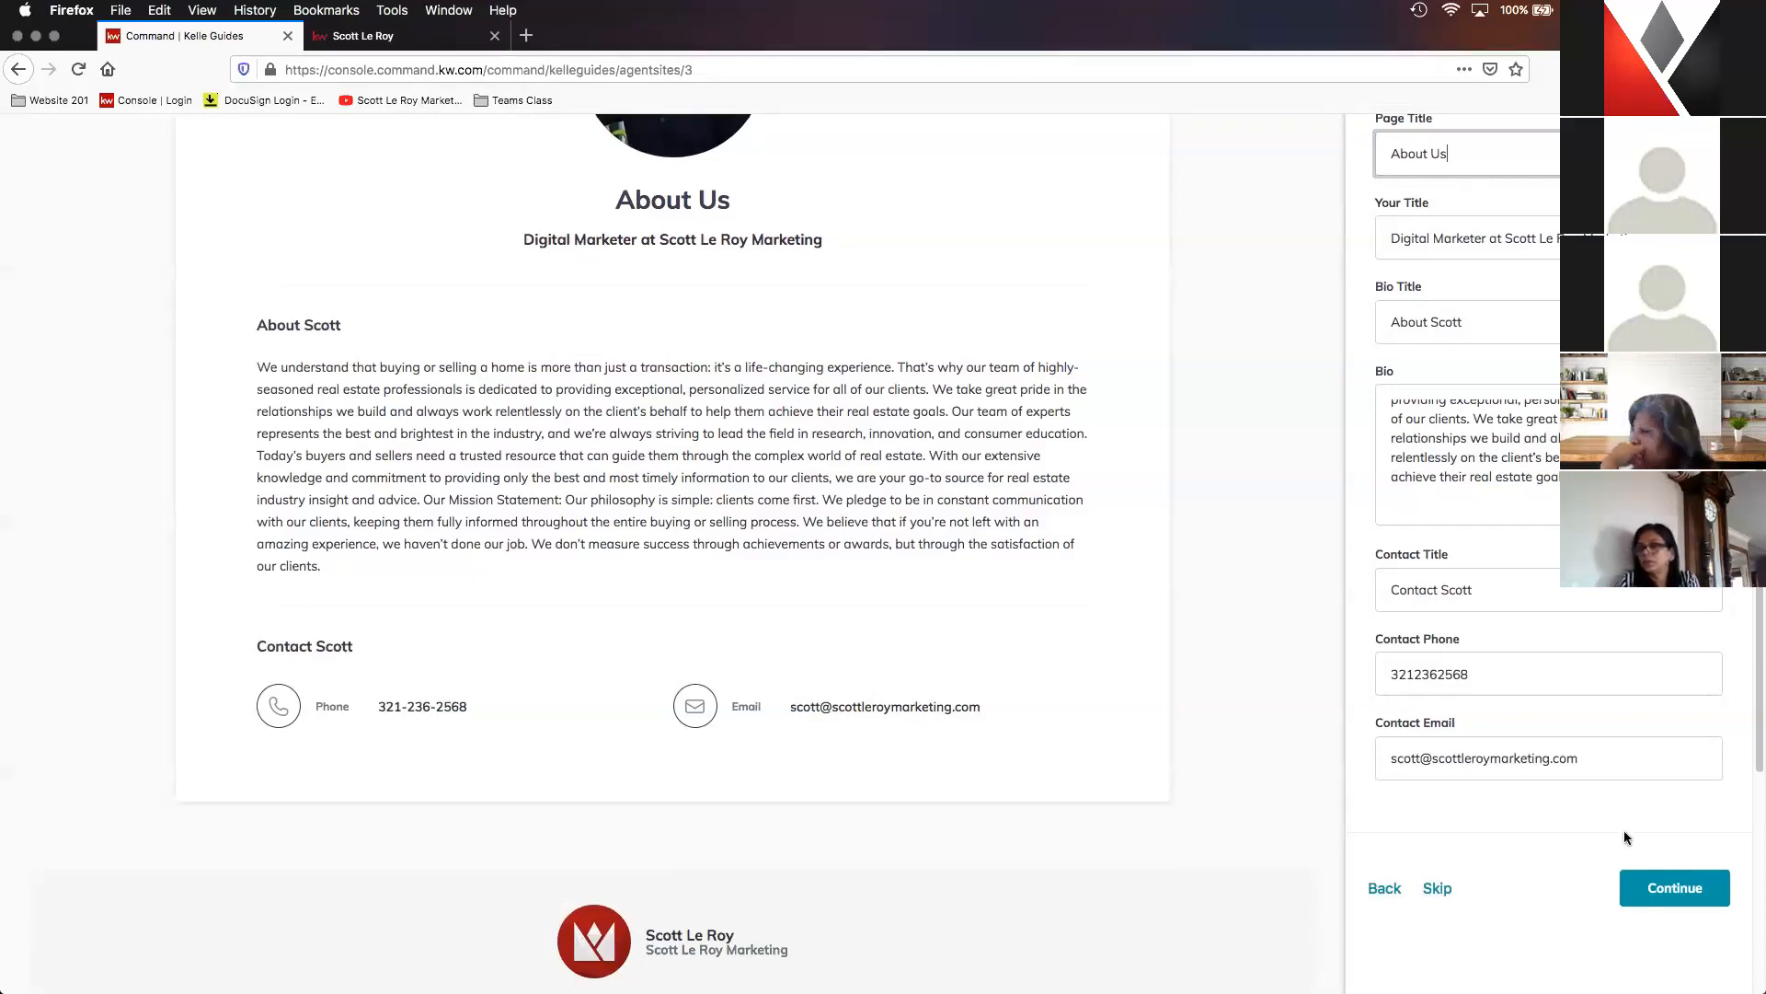
{"action": "left_click", "coordinate": [1665, 898]}
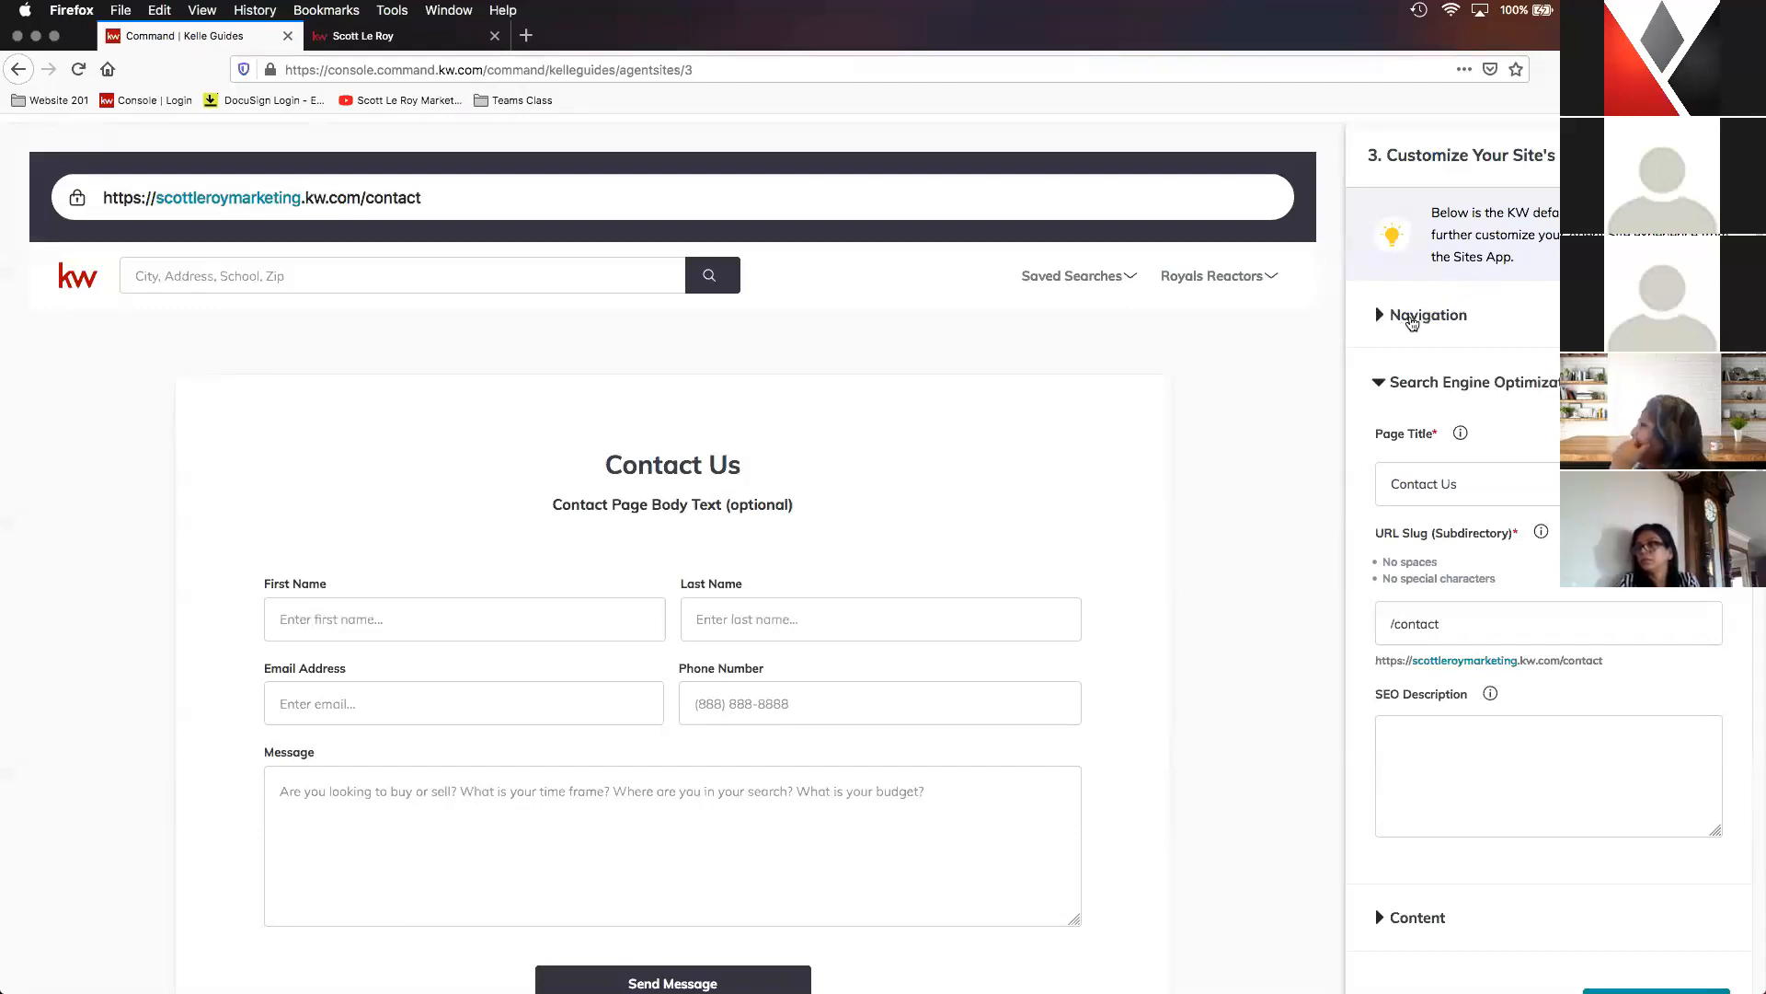
- Set the Contact Us page's SEO page title to Contact SLM and its URL slug to /contact-SLM
{"action": "left_click", "coordinate": [1407, 320]}
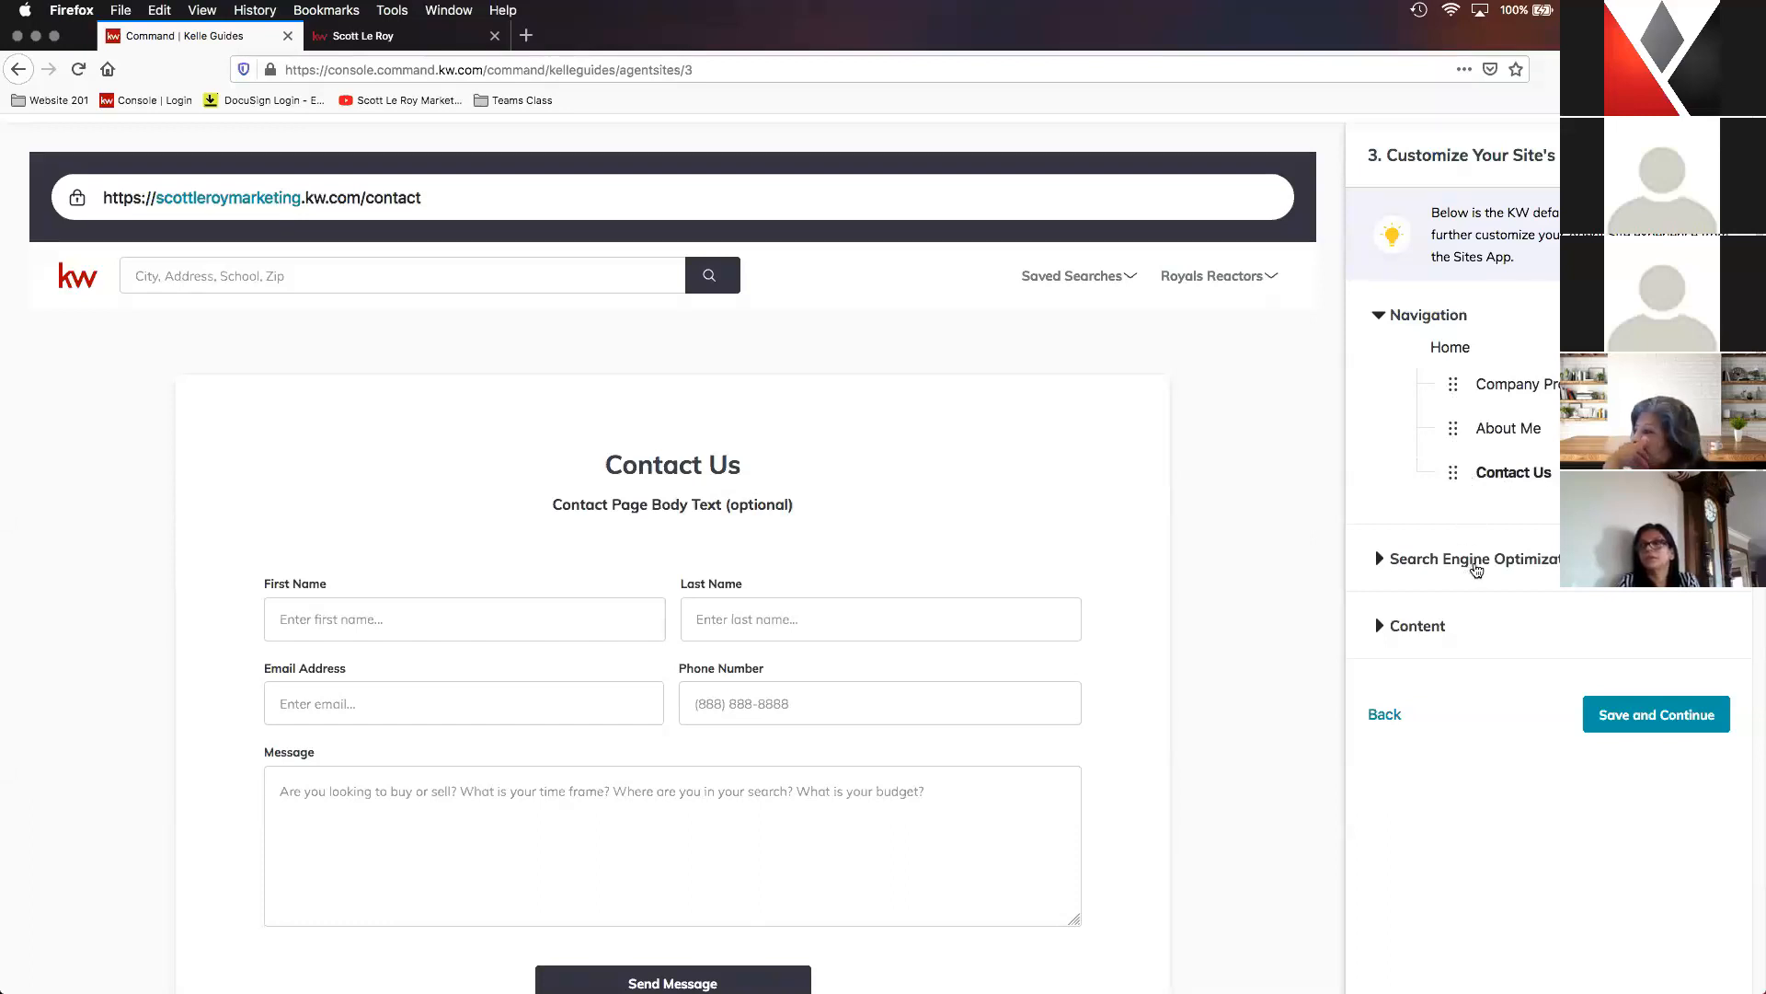
{"action": "left_click", "coordinate": [1476, 561]}
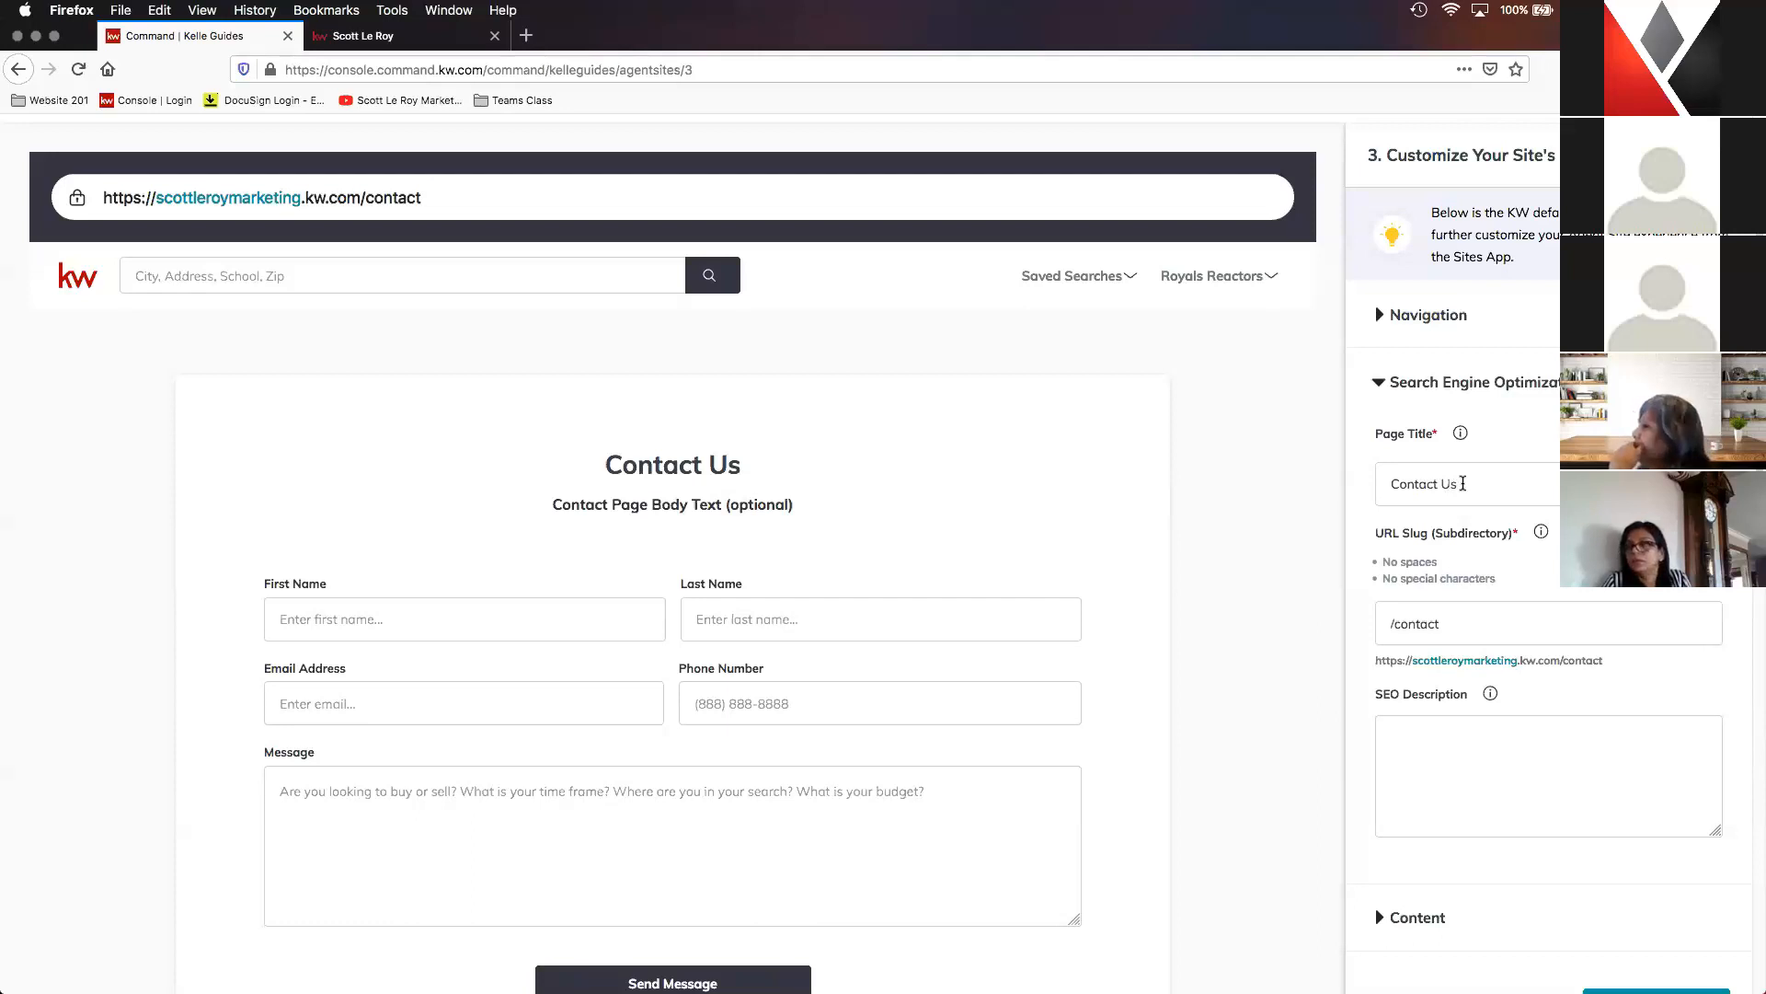
{"action": "double_click", "coordinate": [1449, 481]}
{"action": "type", "text": "SLM"}
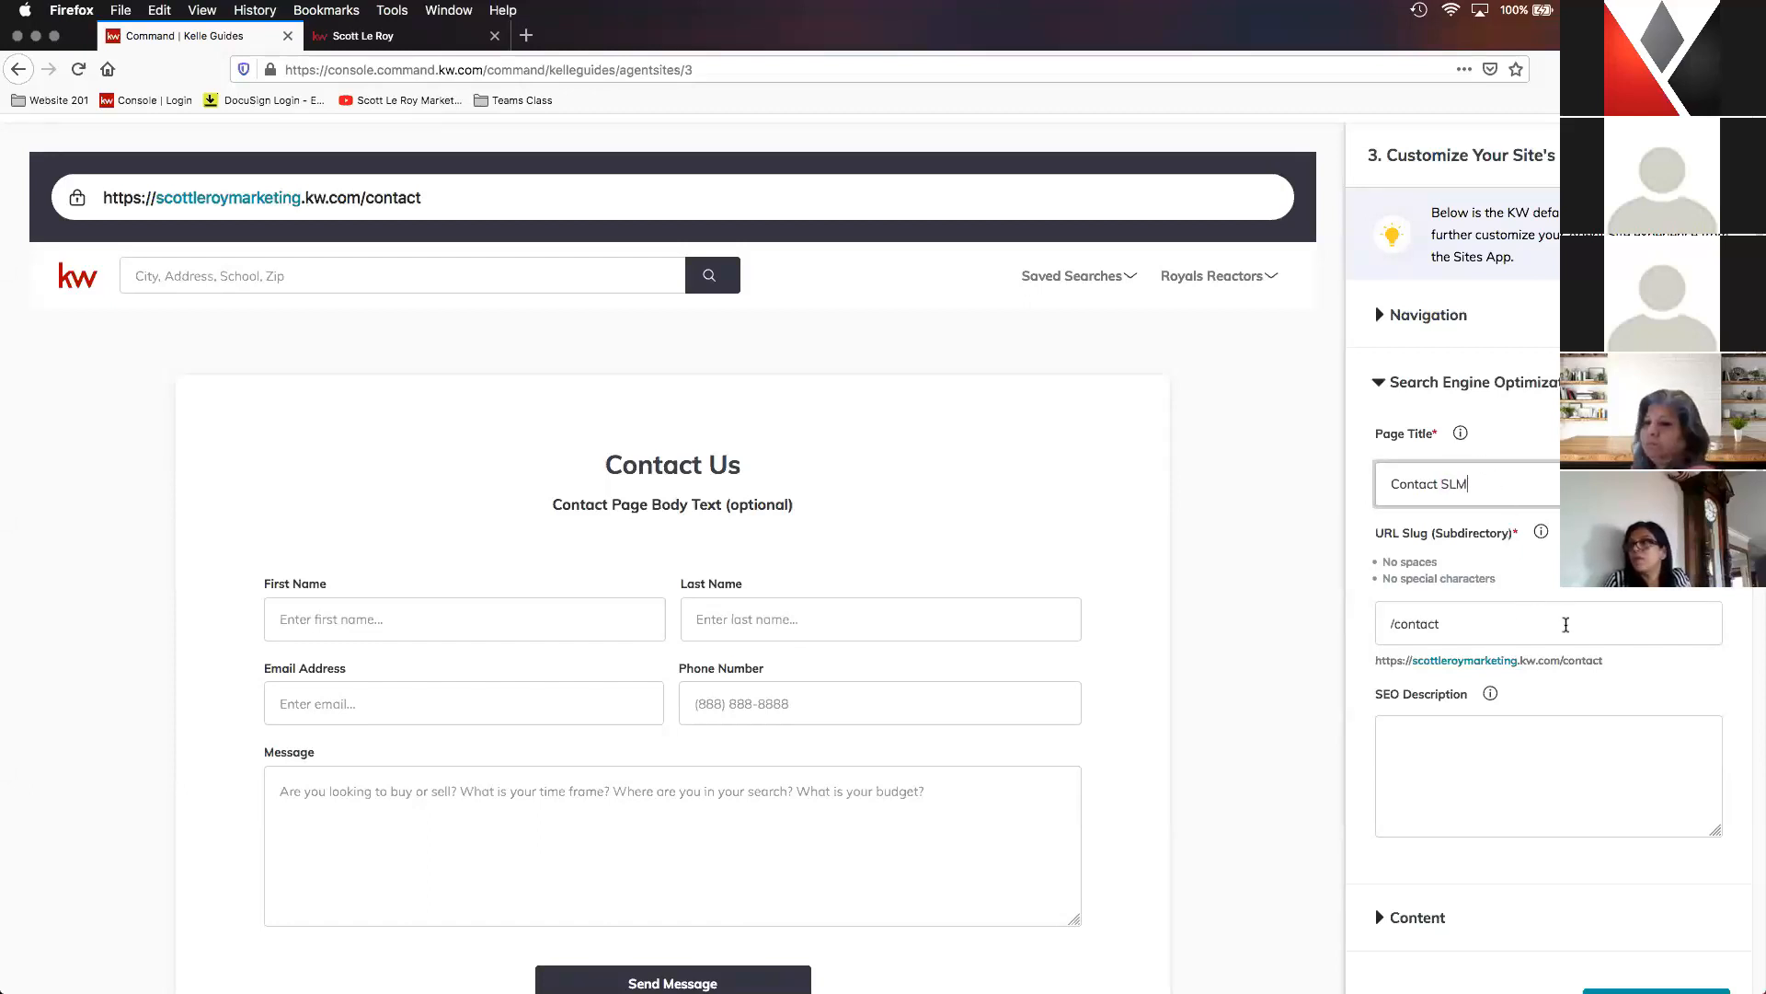
{"action": "left_click", "coordinate": [1569, 626]}
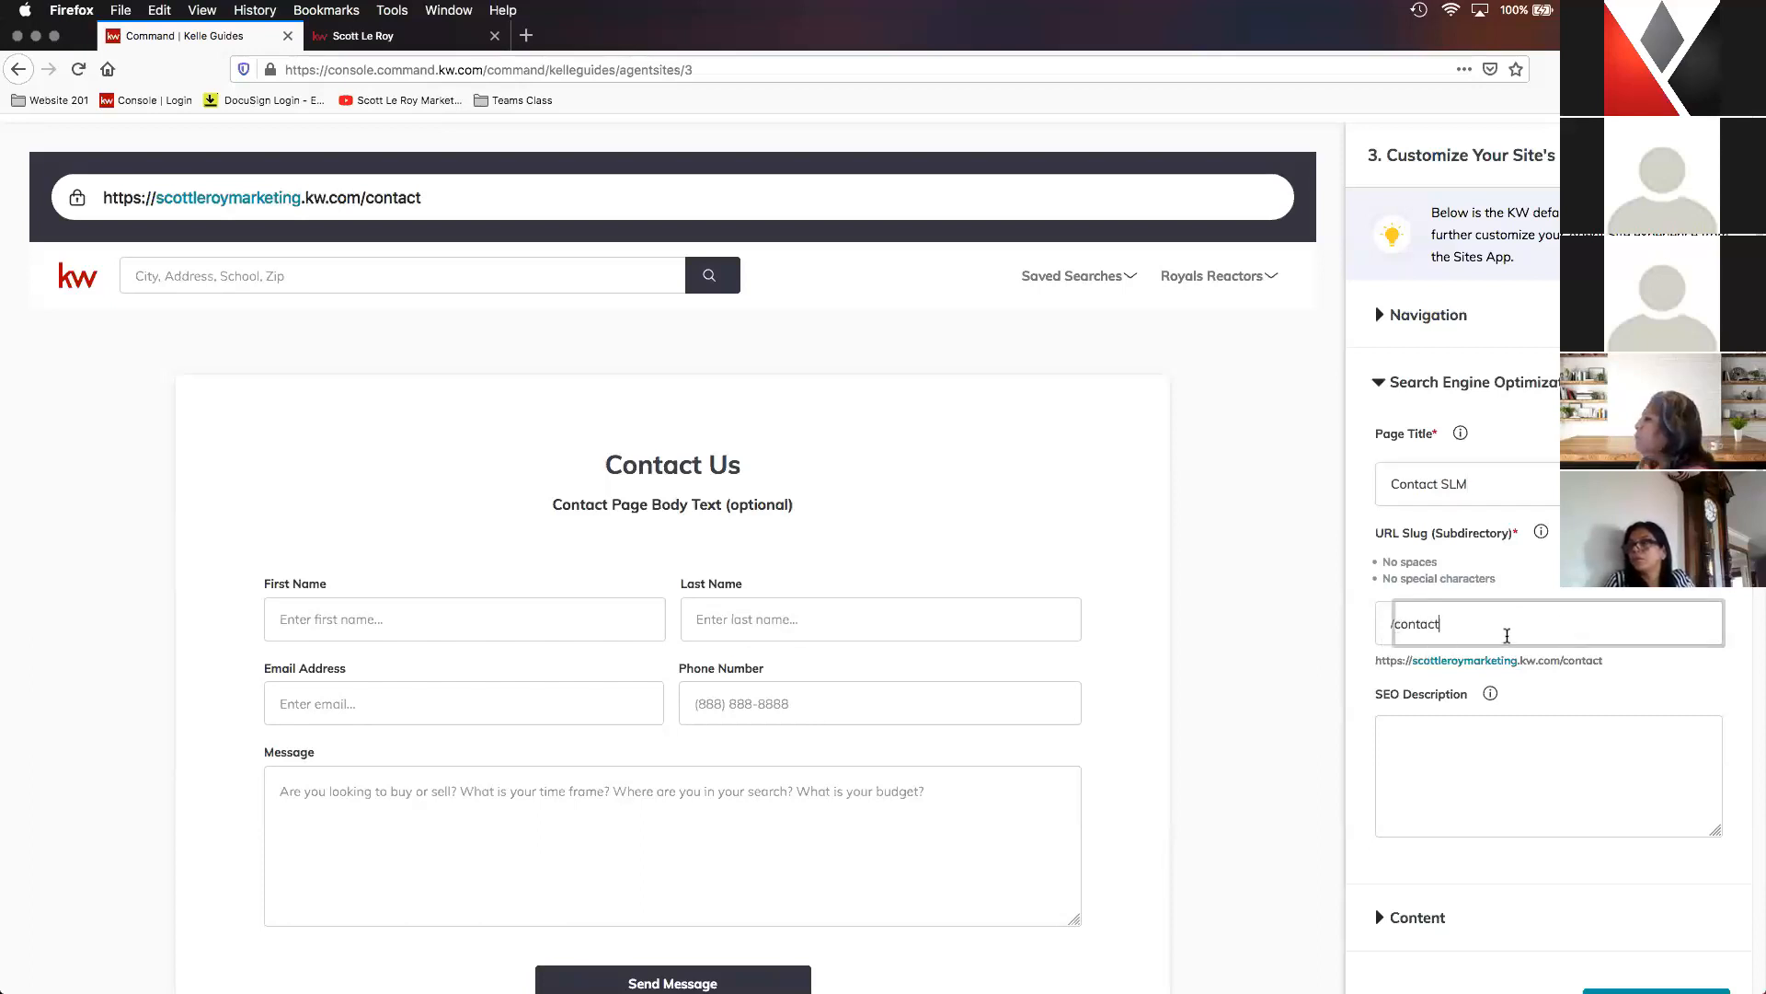
{"action": "type", "text": "-SLM"}
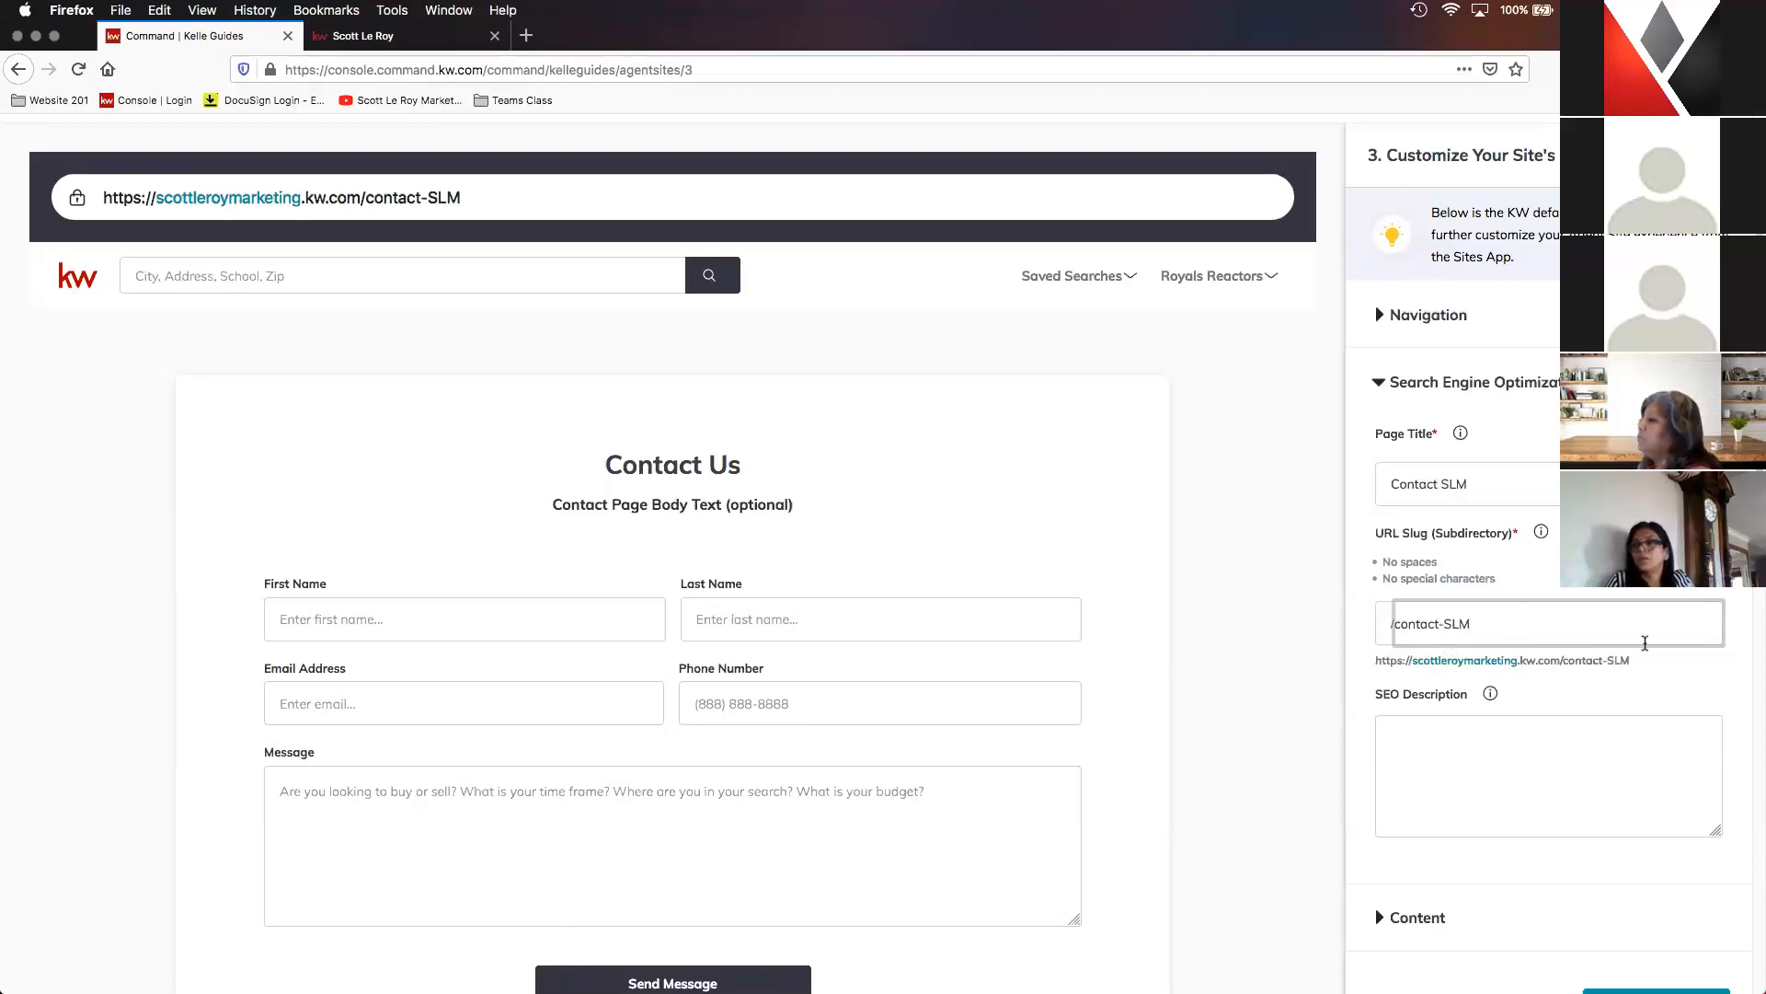
- Change the page header in the Contact Us page's Content settings to Contact SLM
{"action": "left_click", "coordinate": [1566, 699]}
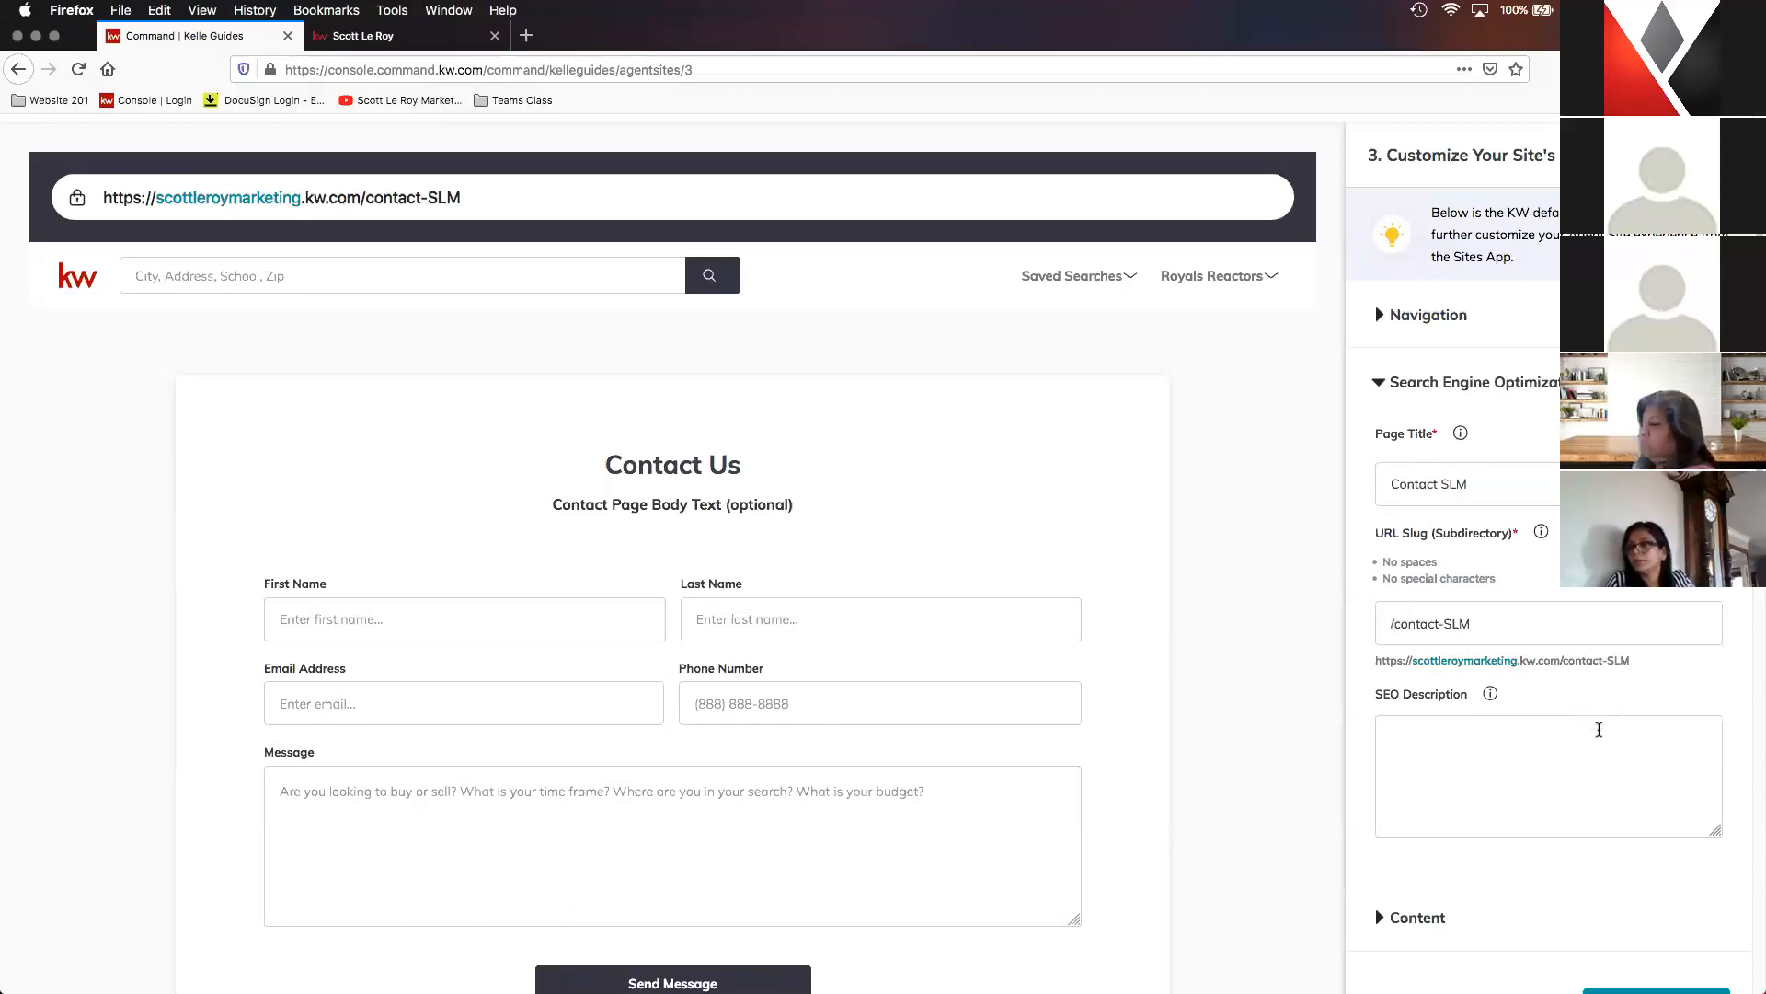
{"action": "scroll", "coordinate": [1599, 730], "scroll_direction": "down", "scroll_amount": 2}
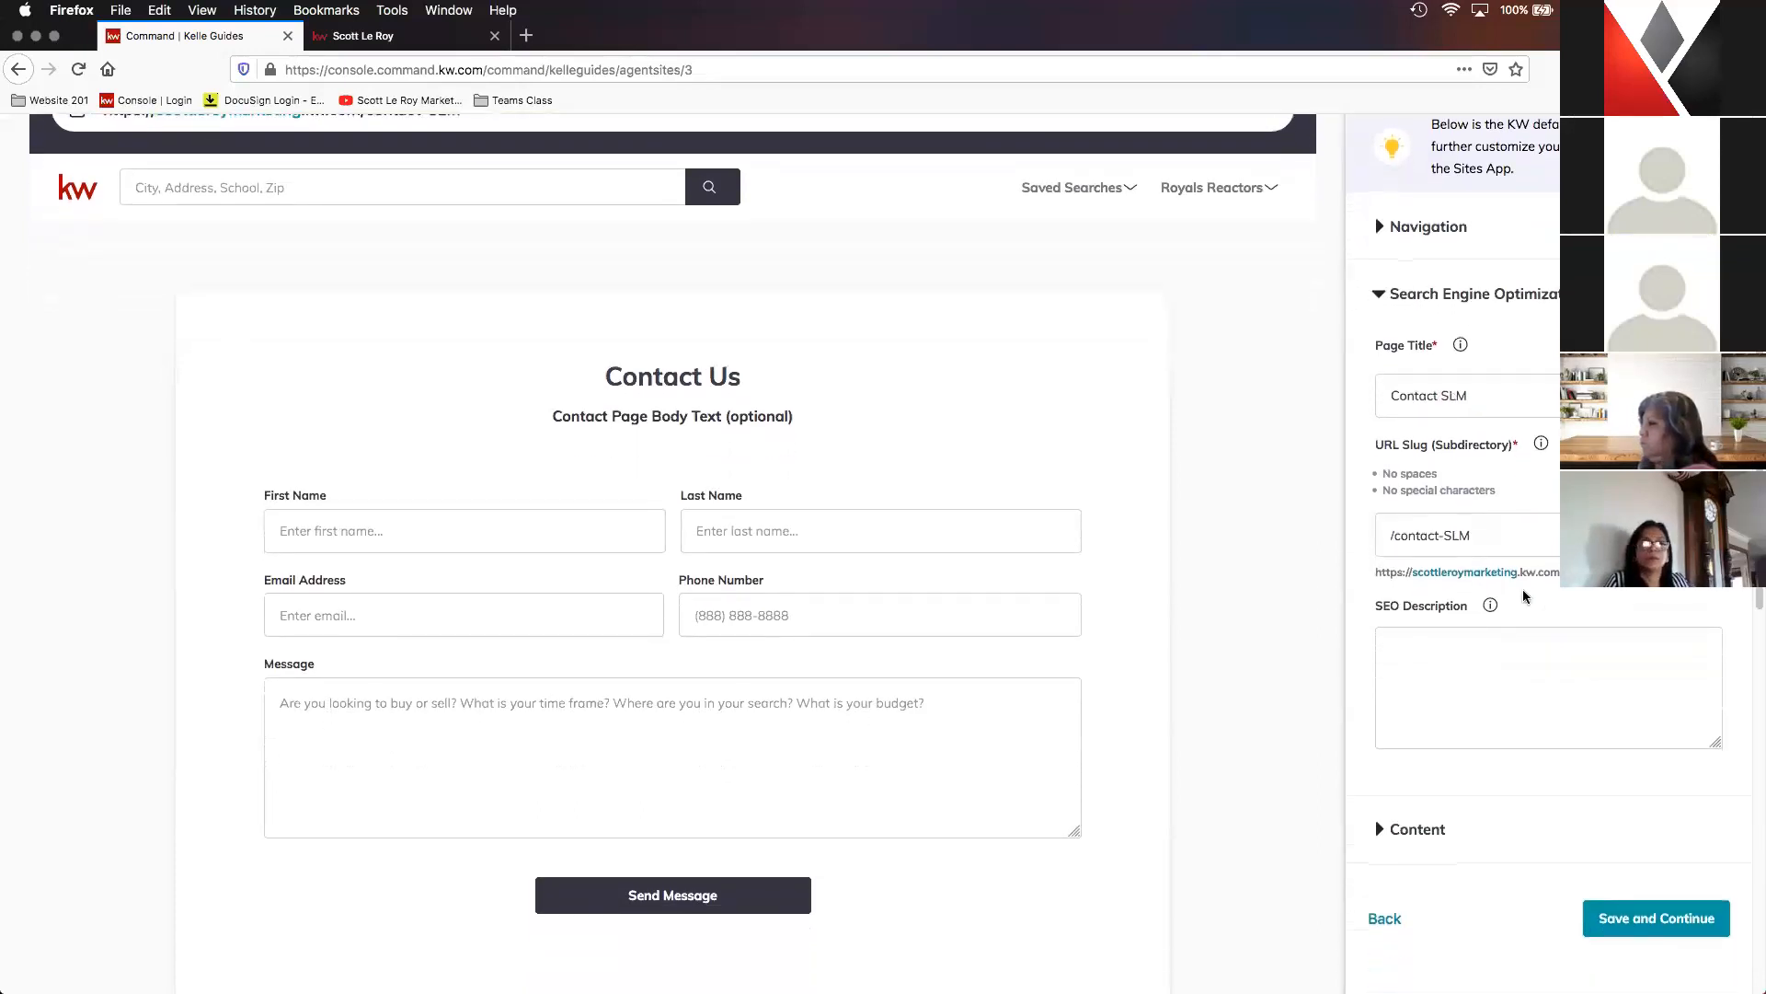
{"action": "left_click", "coordinate": [1499, 649]}
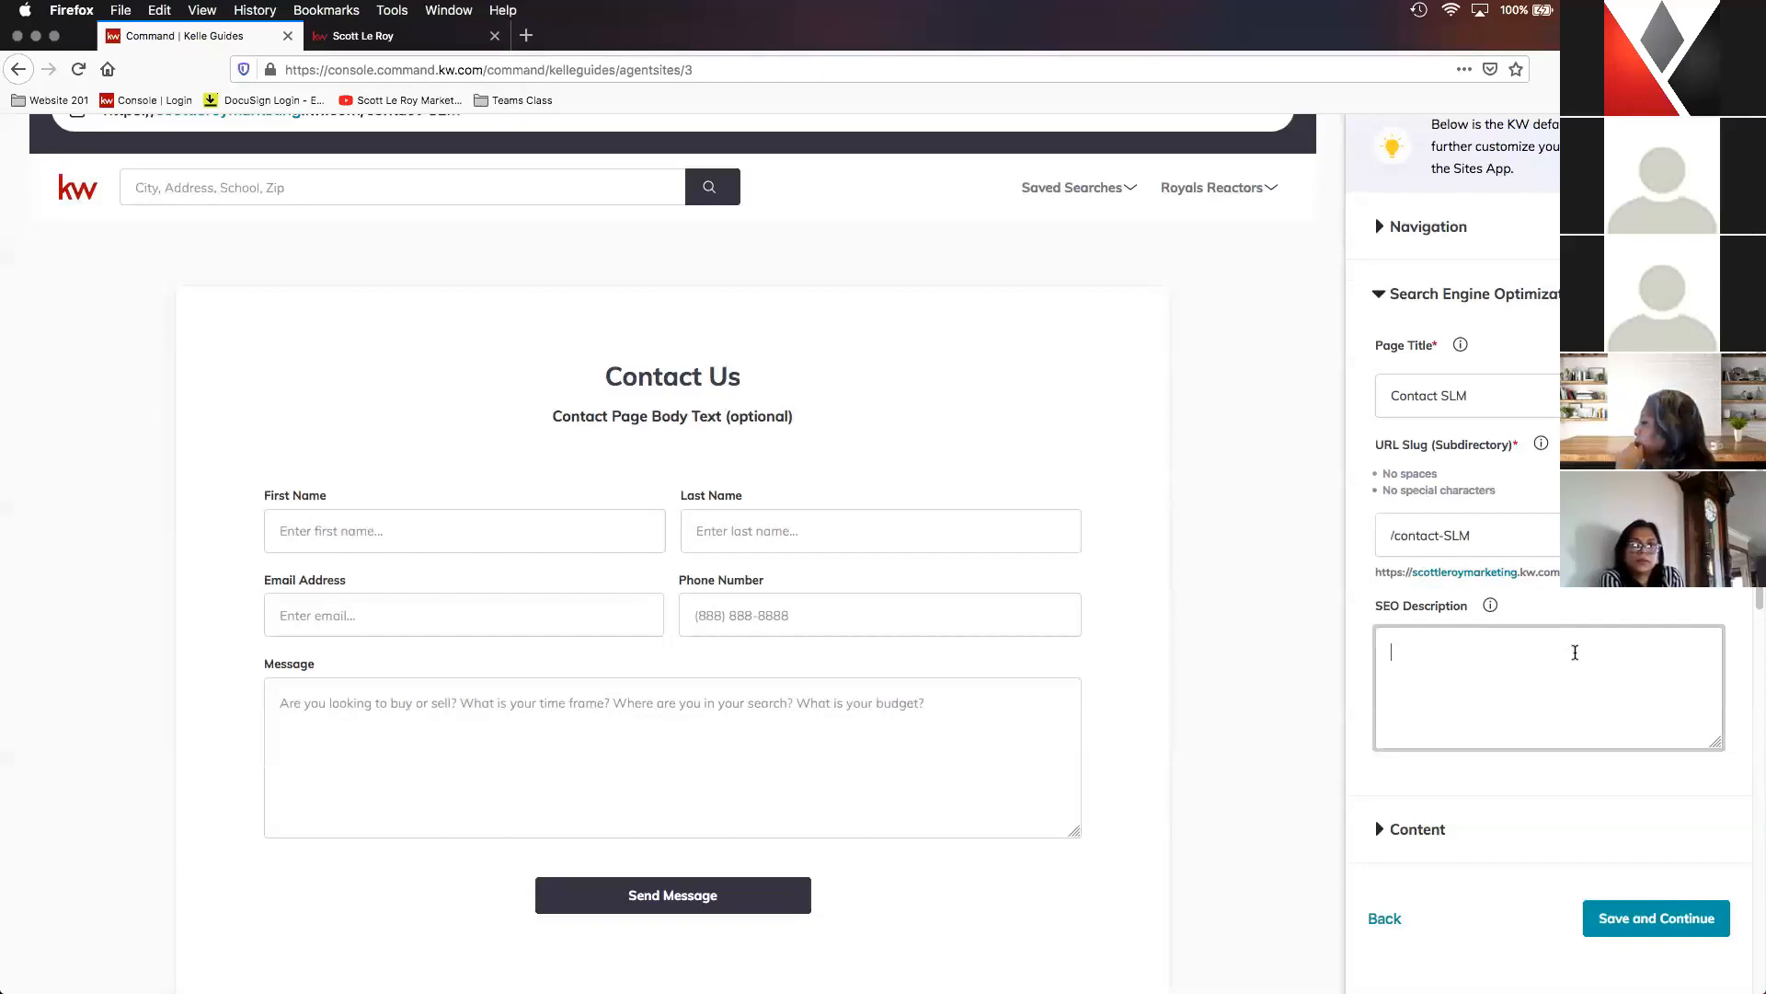
{"action": "scroll", "coordinate": [1575, 652], "scroll_direction": "down", "scroll_amount": 1}
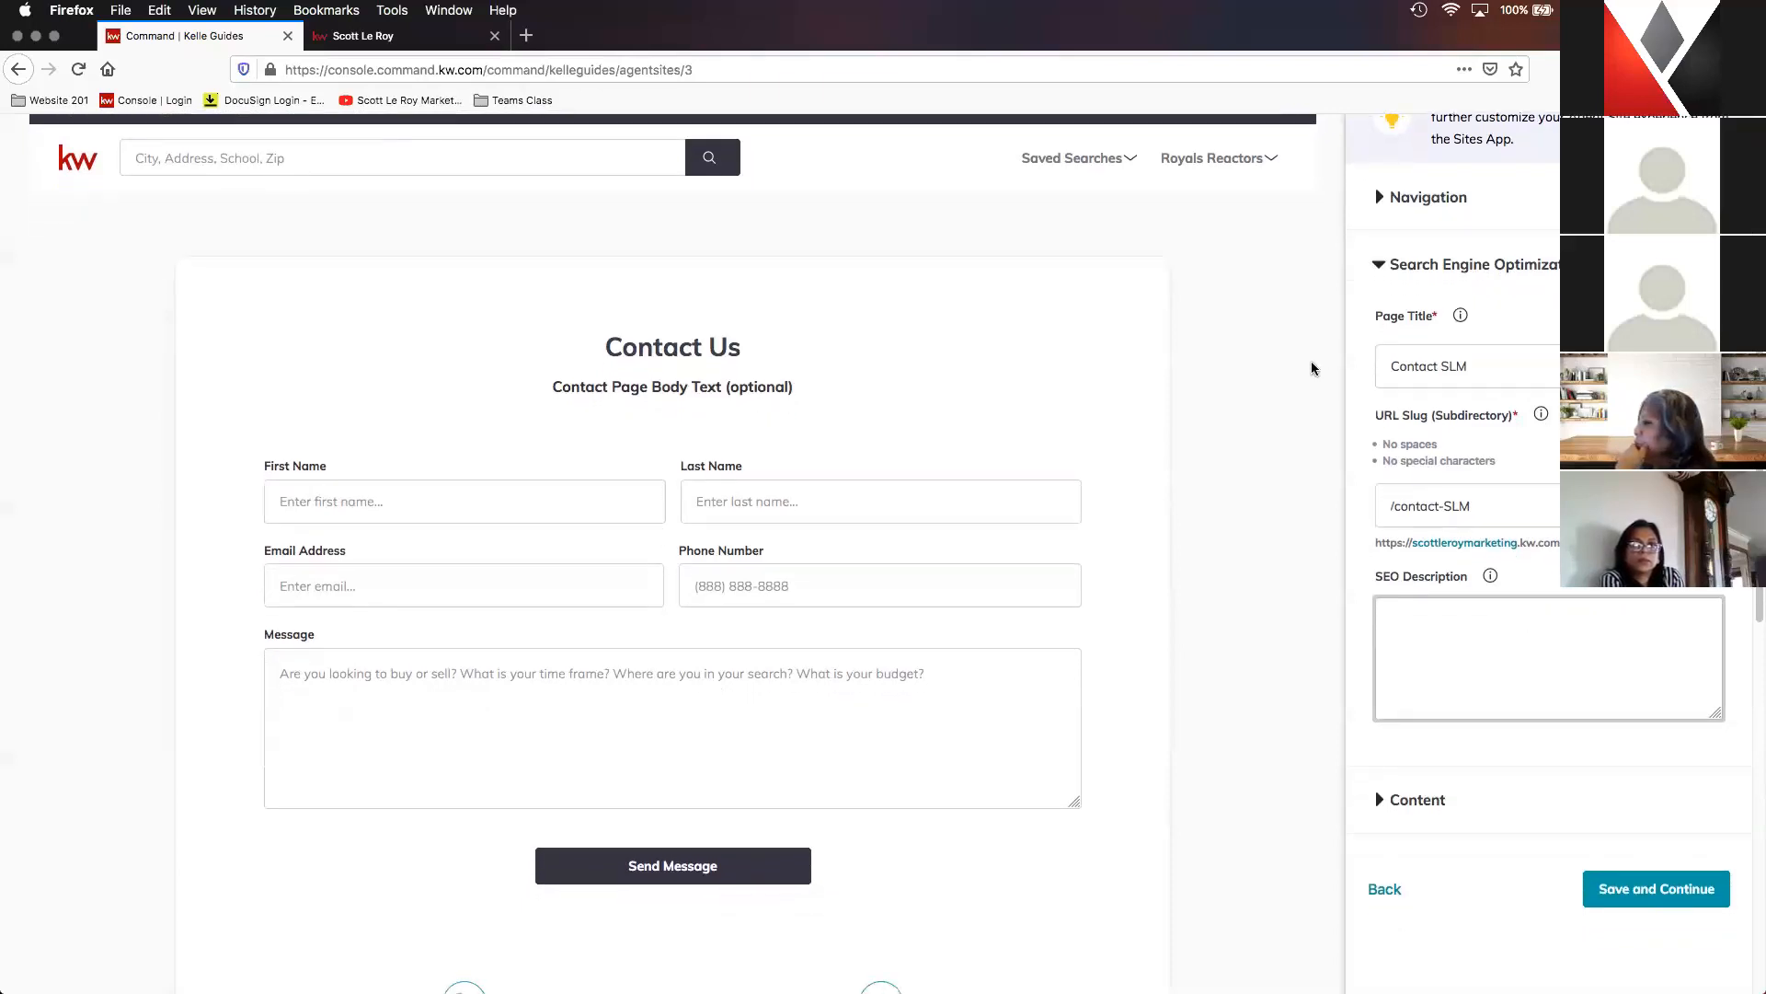
{"action": "scroll", "coordinate": [1421, 782], "scroll_direction": "down", "scroll_amount": 1}
{"action": "scroll", "coordinate": [1427, 759], "scroll_direction": "down", "scroll_amount": 2}
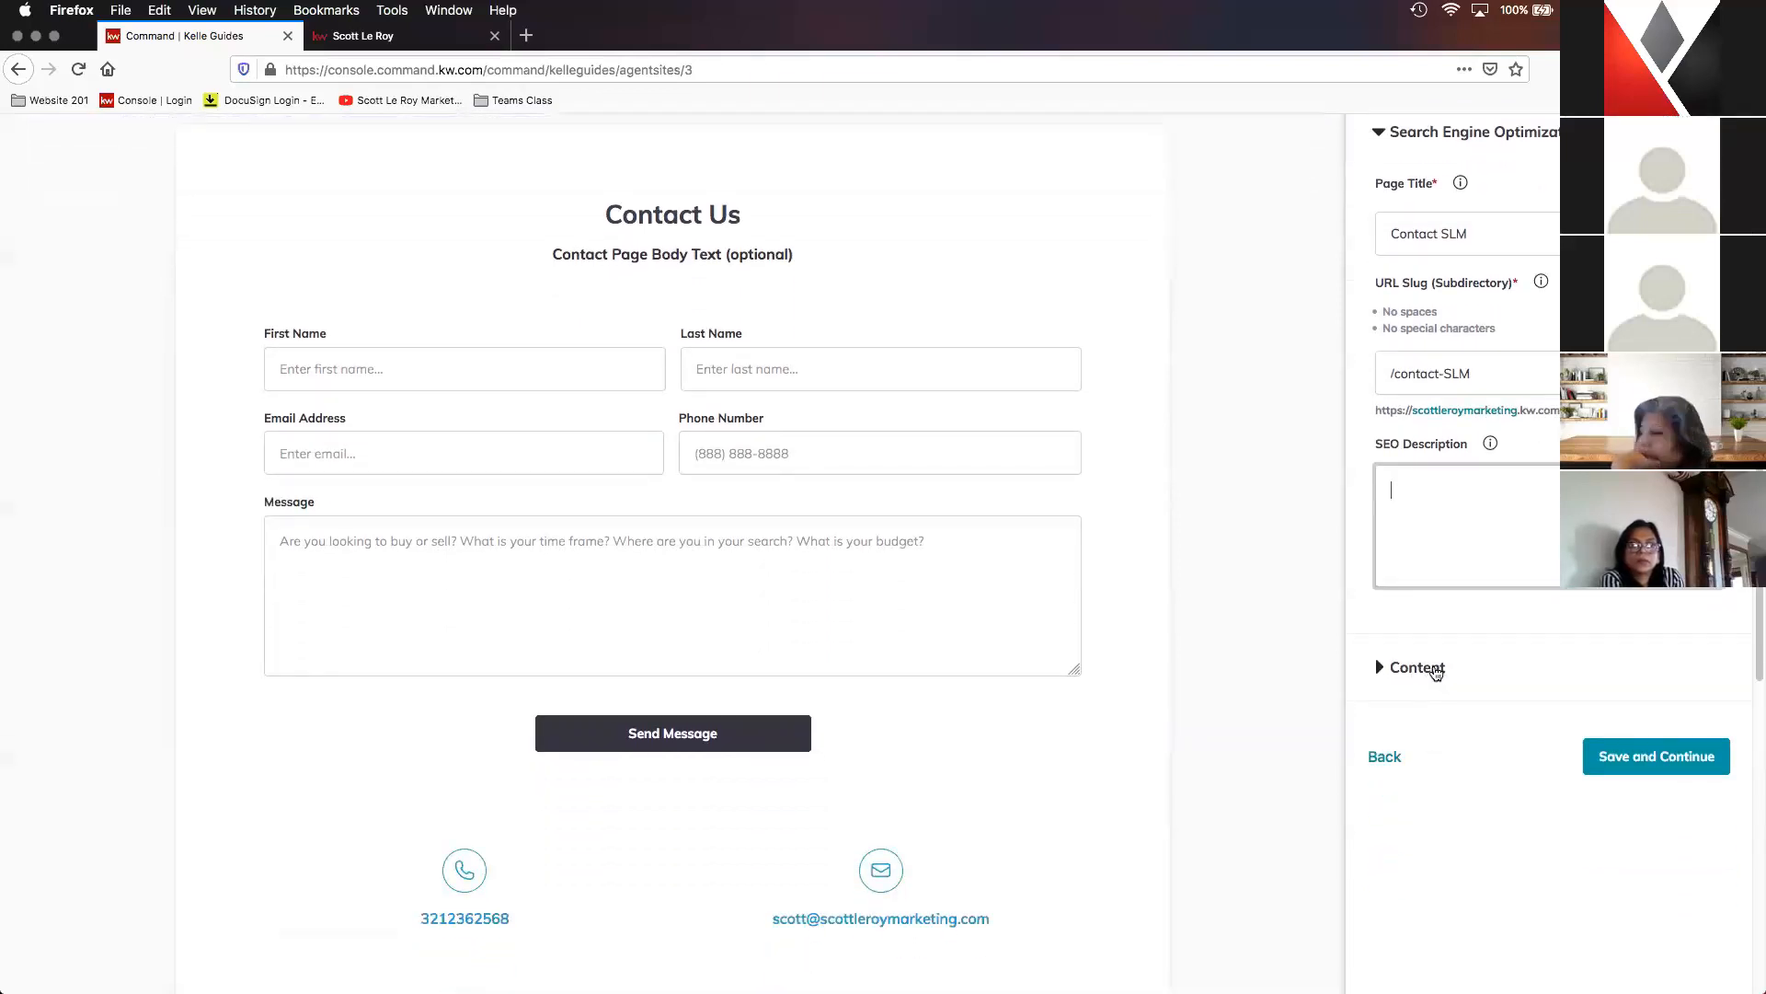
{"action": "left_click", "coordinate": [1418, 668]}
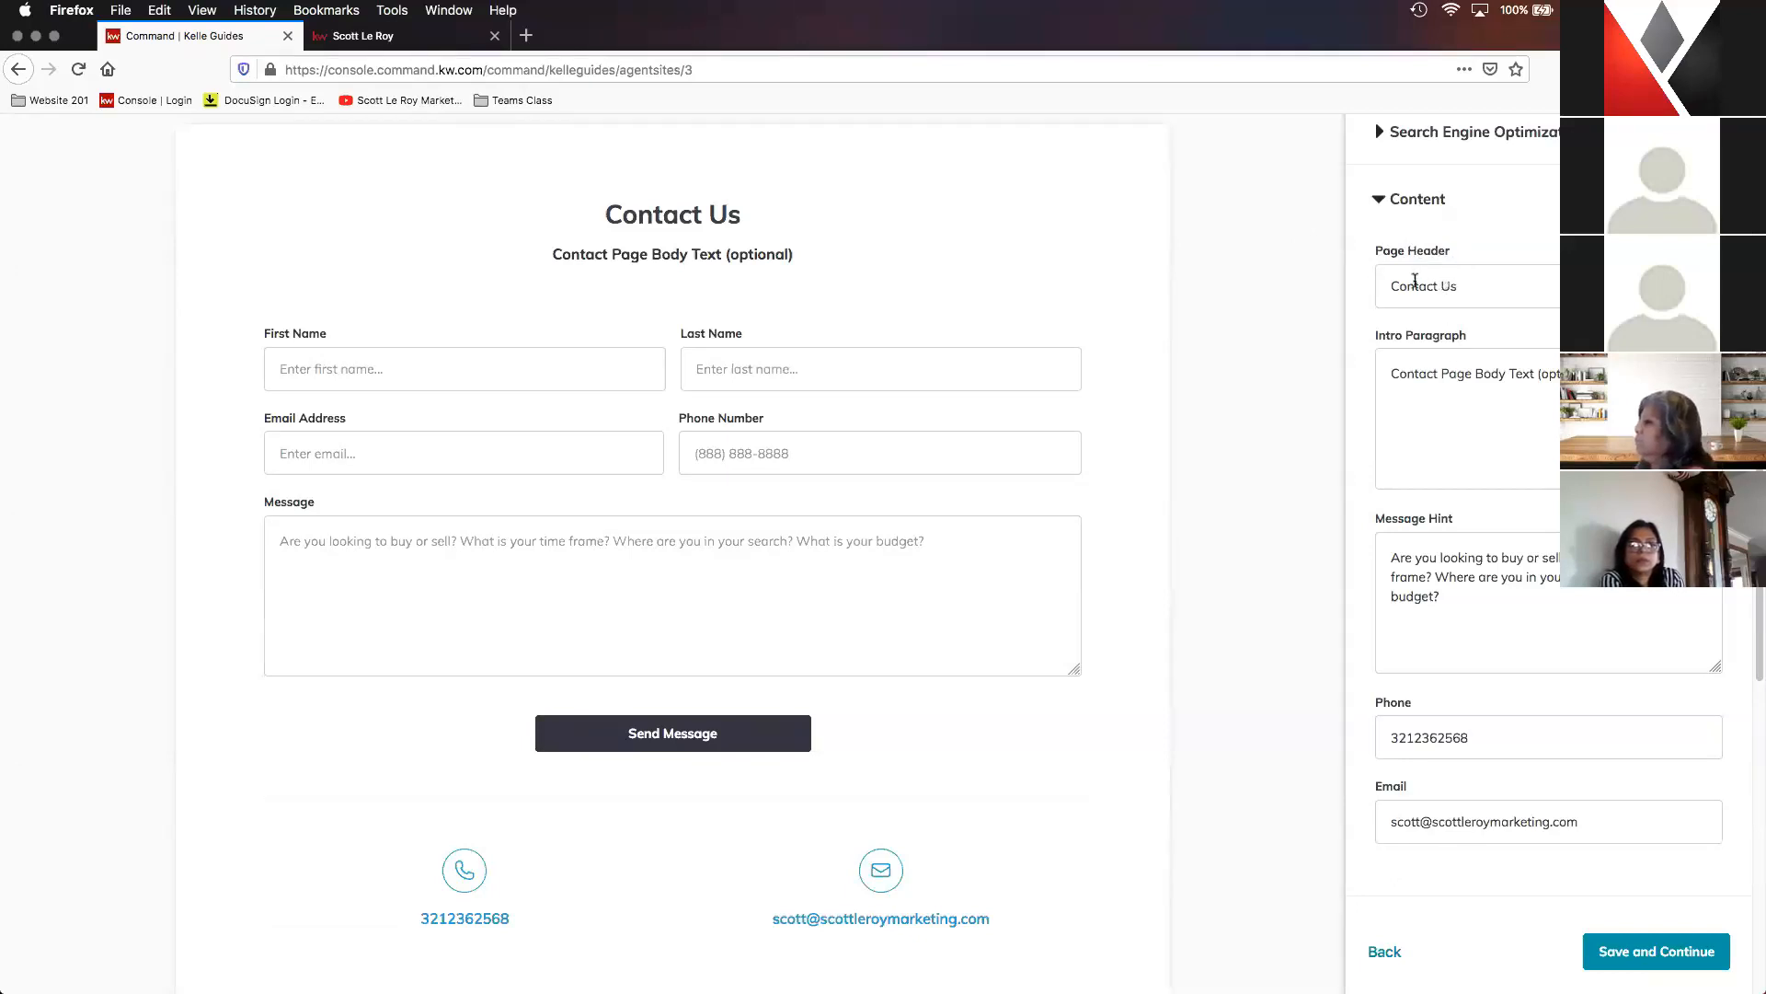
{"action": "double_click", "coordinate": [1449, 285]}
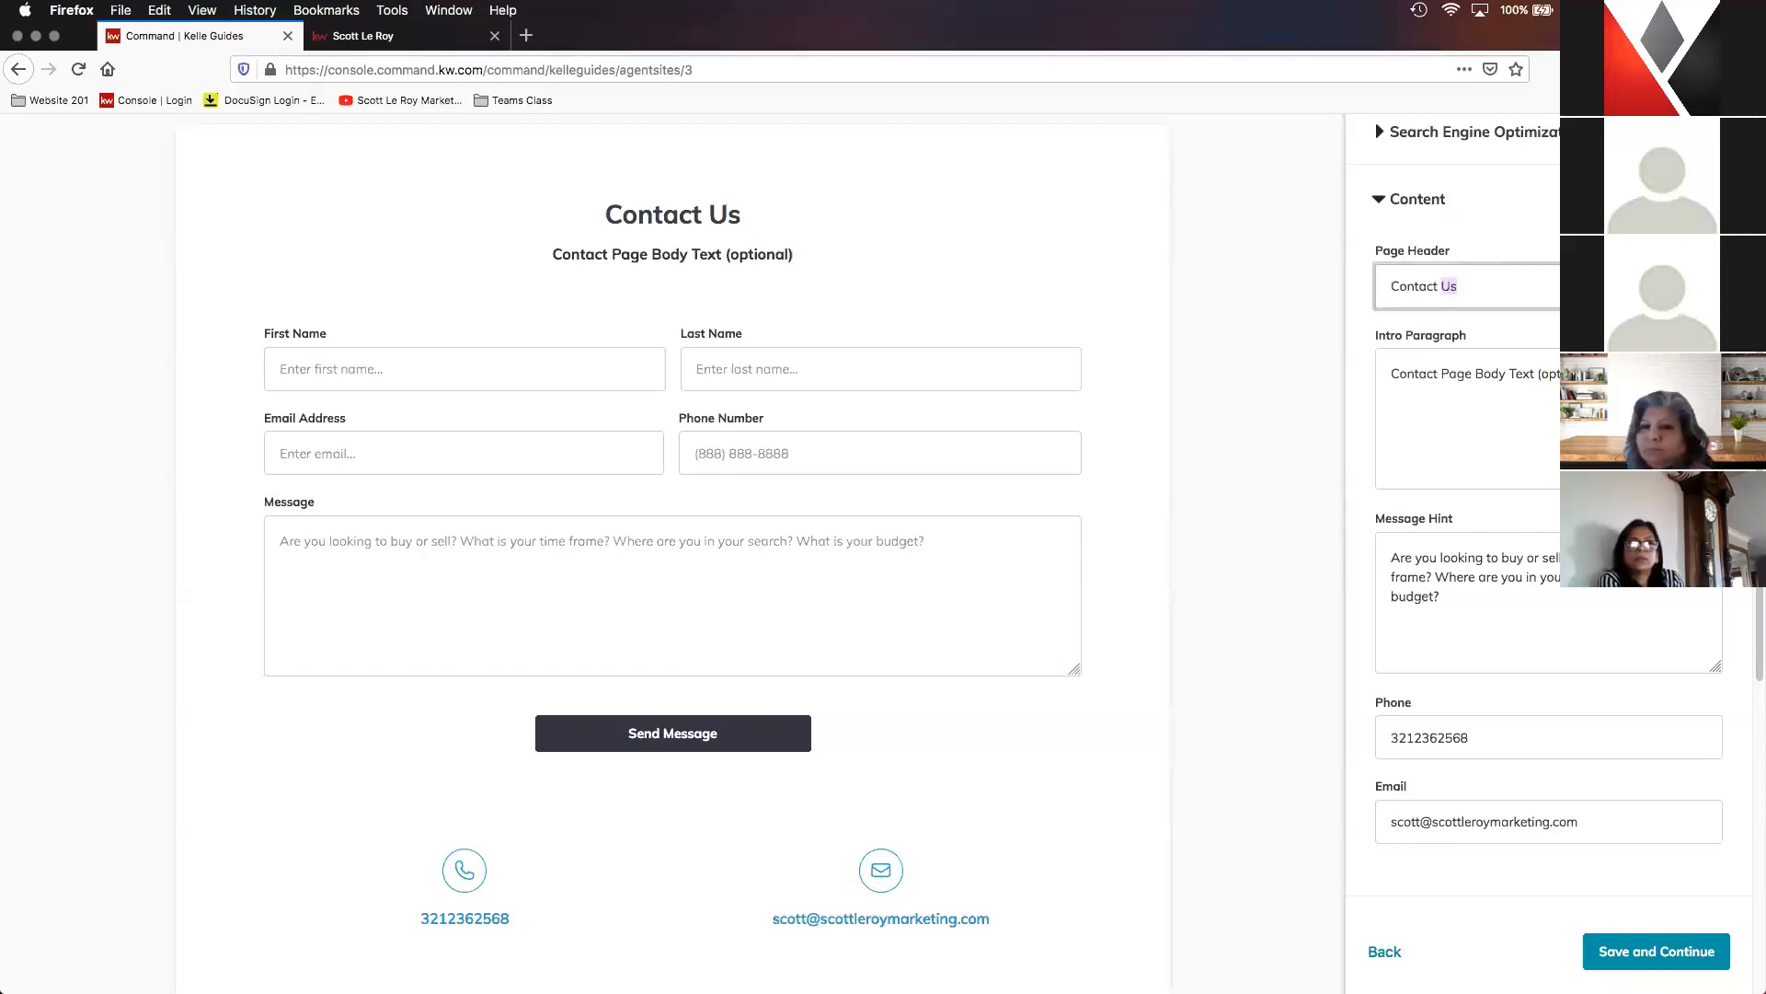
{"action": "type", "text": "SLM"}
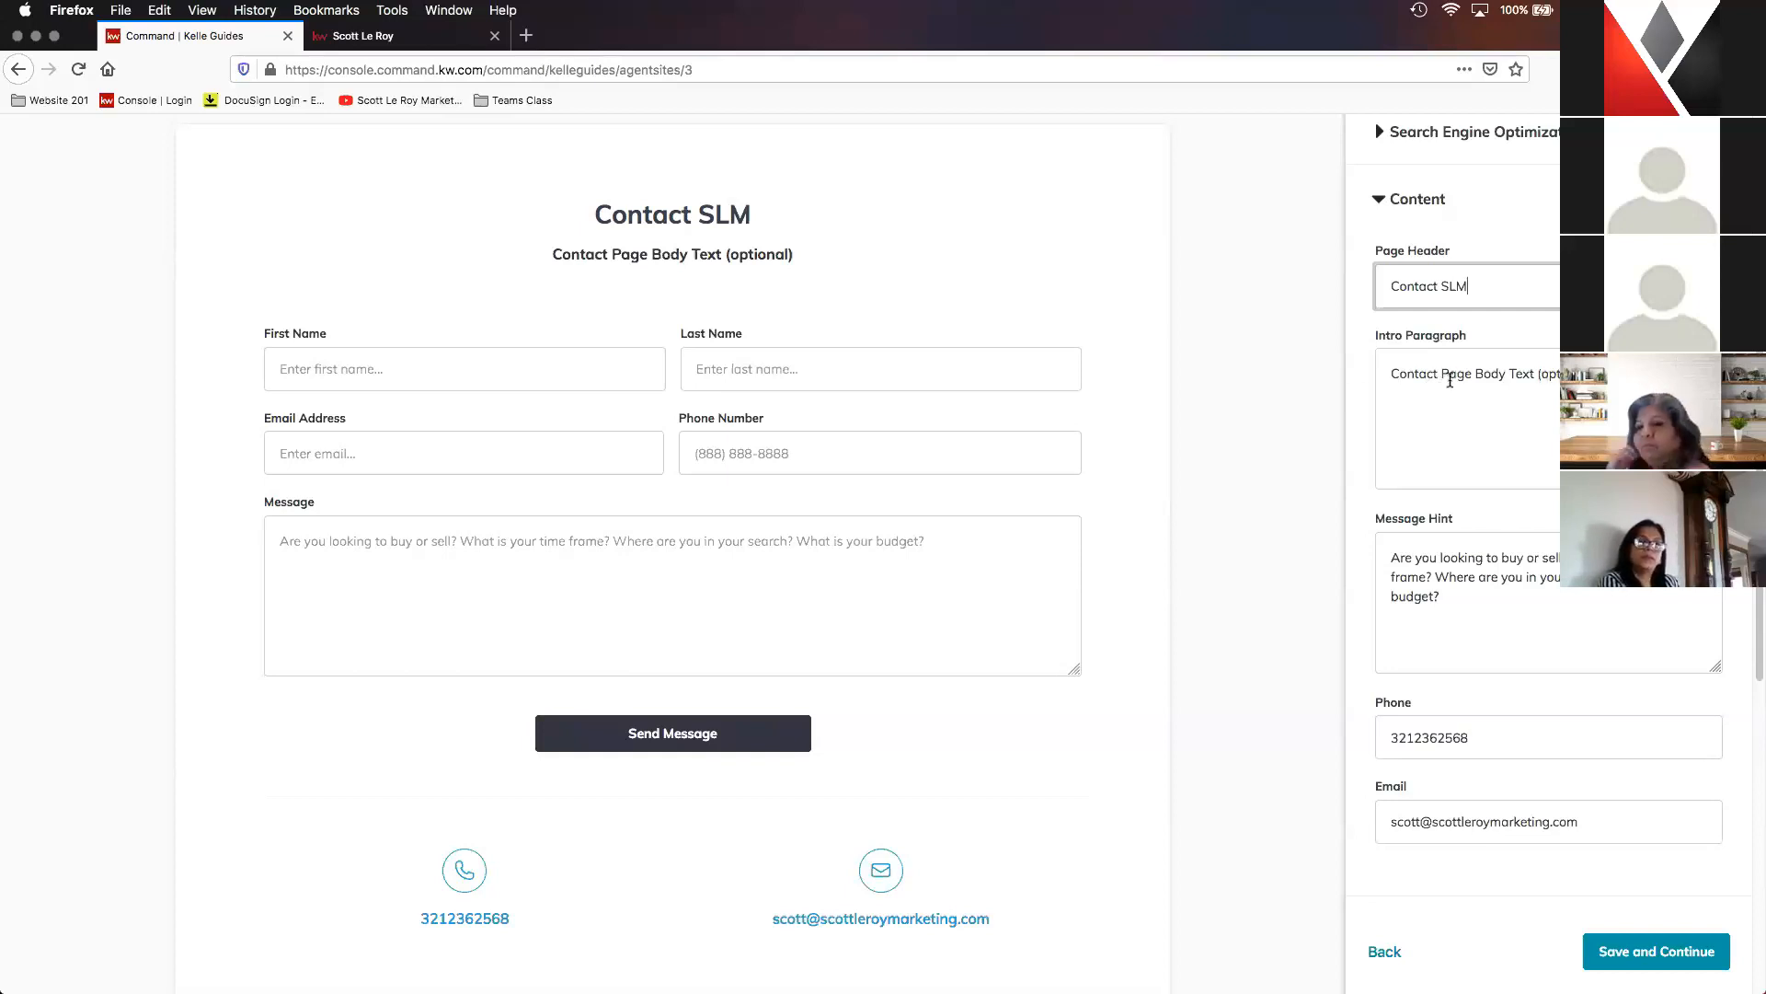
- Replace the Contact Us page's intro paragraph with "Interested in buying or selling real estate?"
{"action": "triple_click", "coordinate": [1470, 374]}
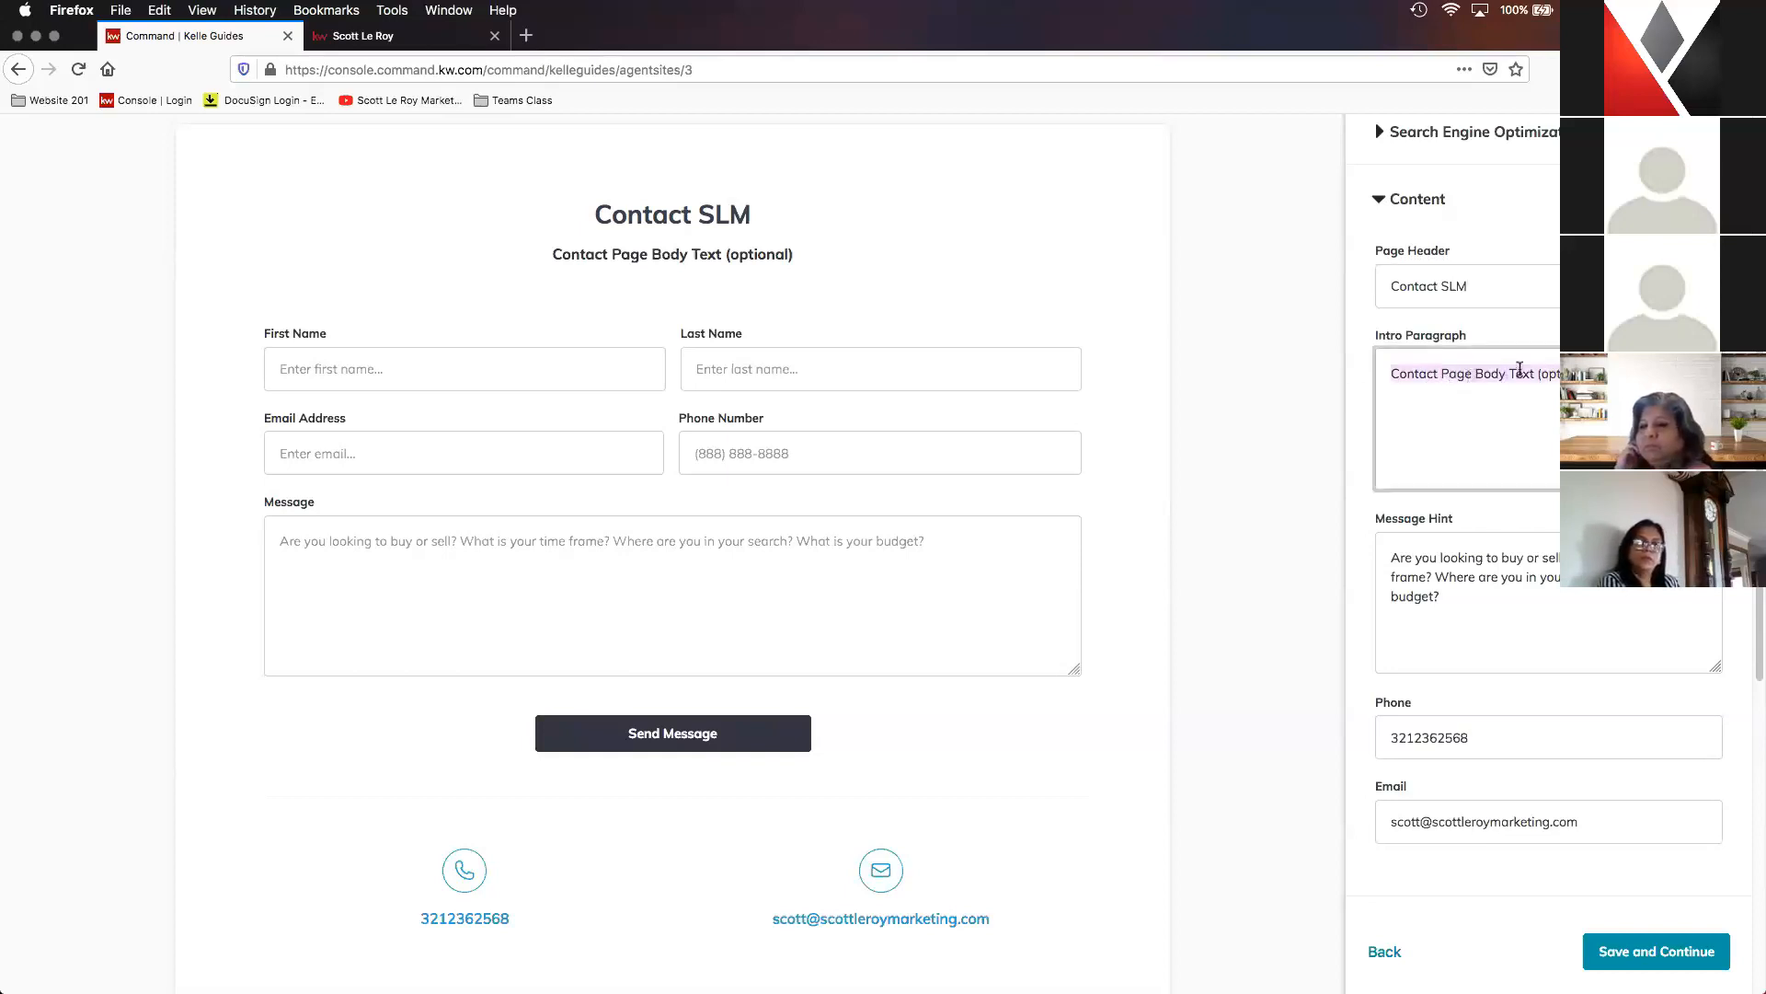
{"action": "type", "text": "Intereste"}
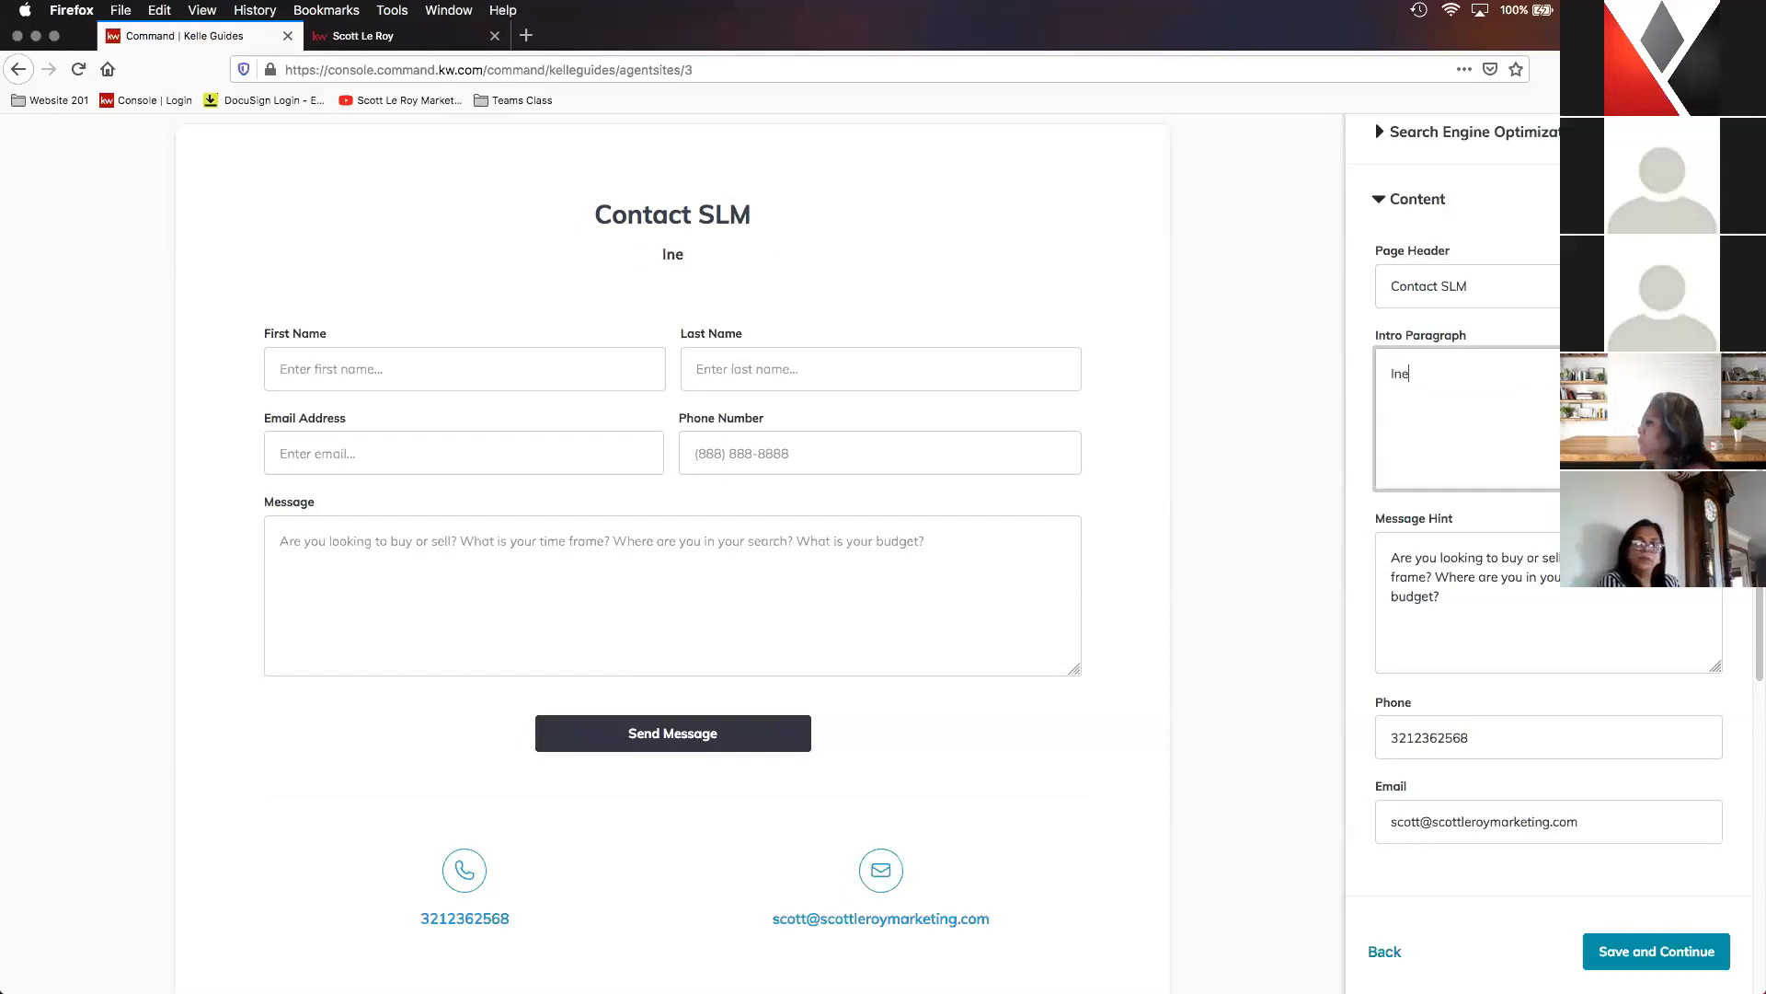
{"action": "key", "text": "BackSpace"}
{"action": "key", "text": "BackSpace"}
{"action": "key", "text": "BackSpace"}
{"action": "key", "text": "BackSpace"}
{"action": "key", "text": "BackSpace"}
{"action": "key", "text": "BackSpace"}
{"action": "key", "text": "BackSpace"}
{"action": "key", "text": "BackSpace"}
{"action": "key", "text": "BackSpace"}
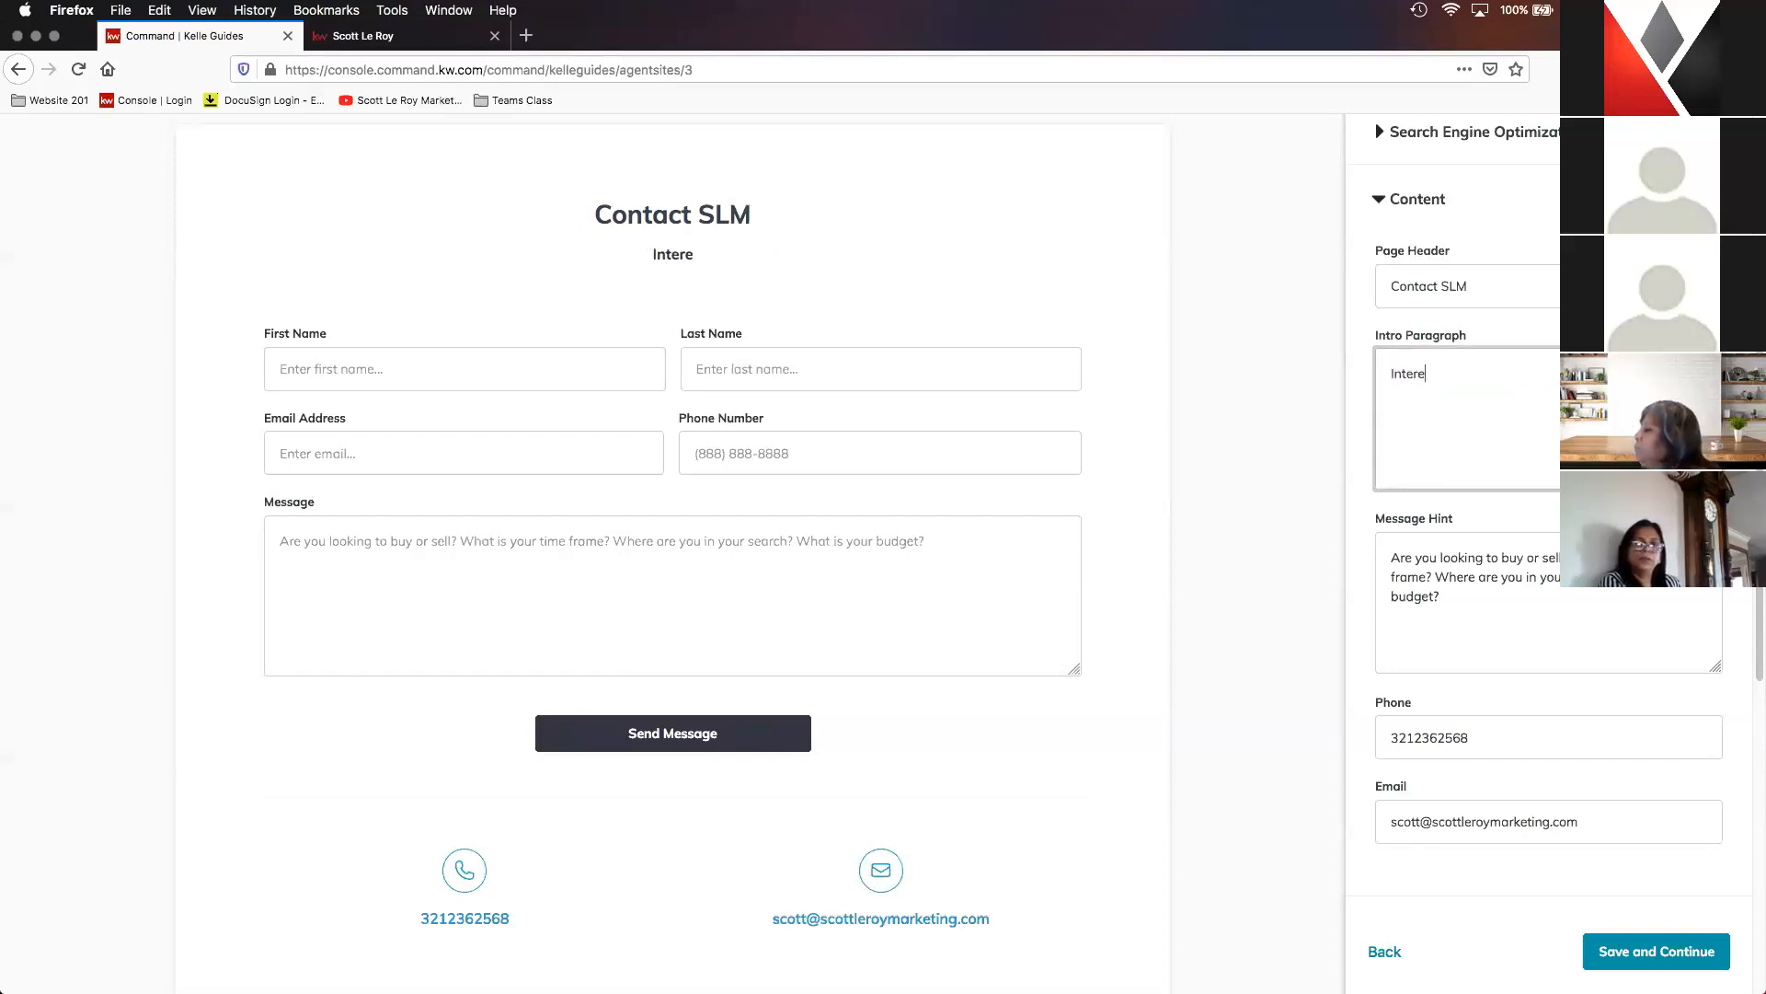
{"action": "type", "text": "Inte"}
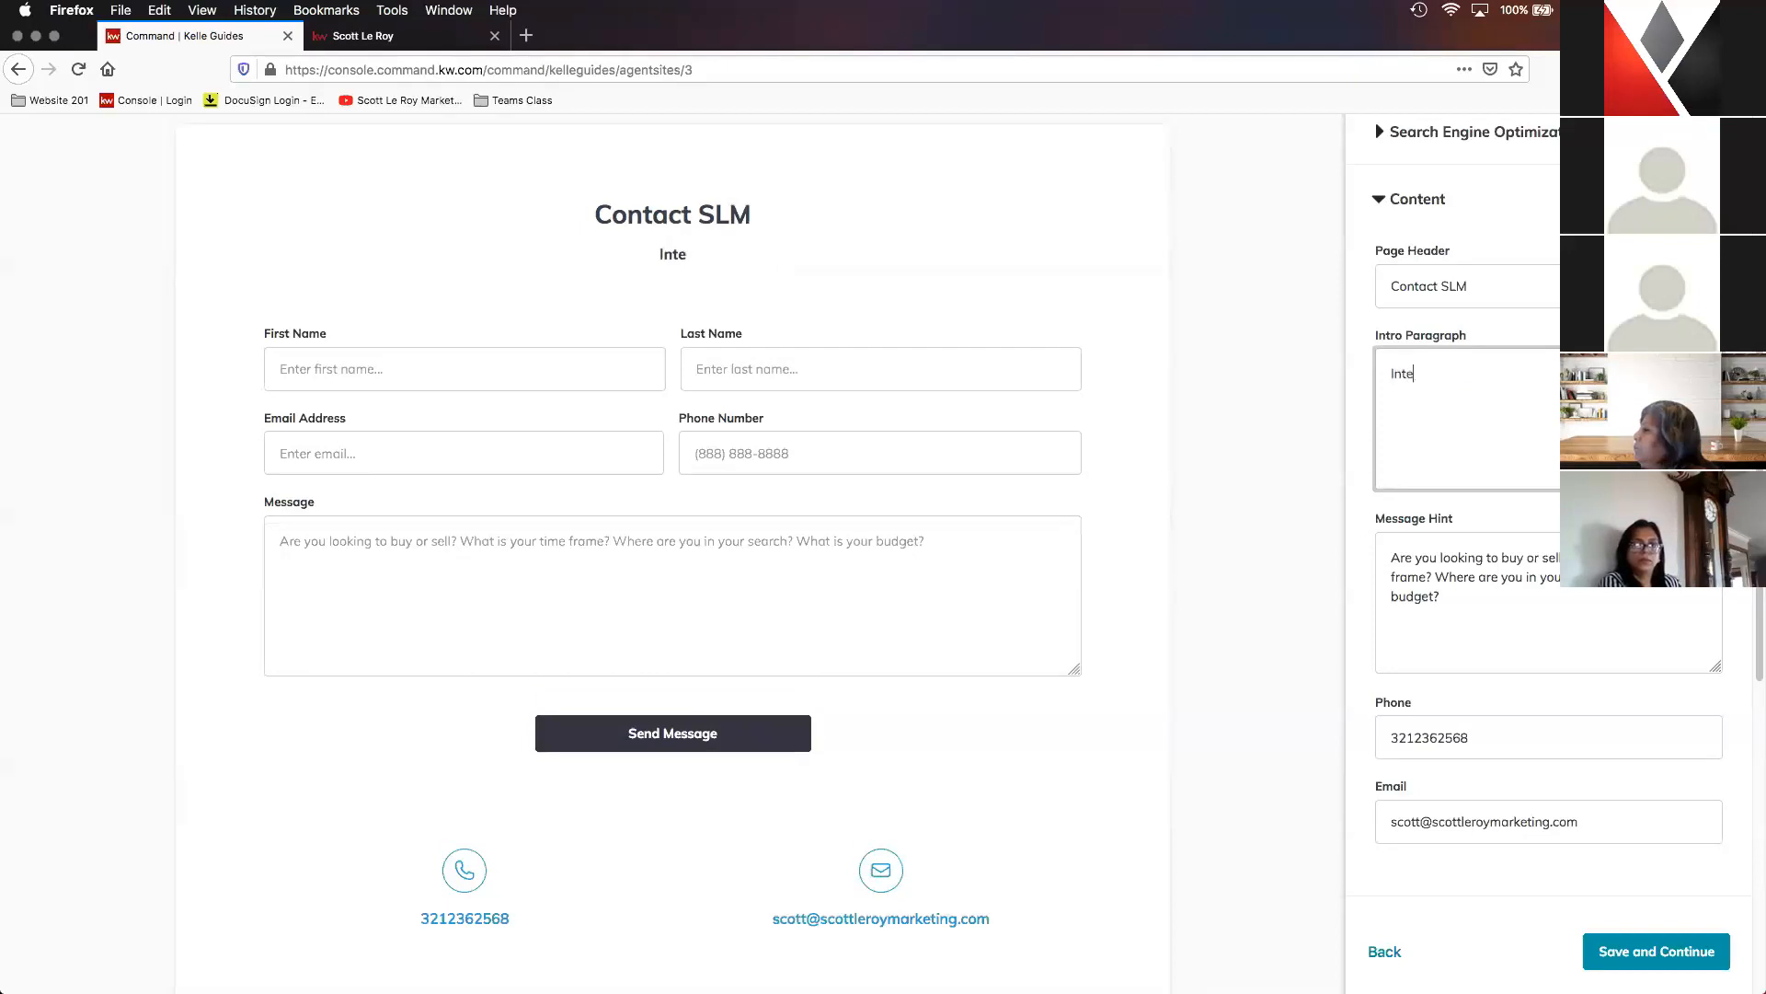
{"action": "type", "text": "rested in buy"}
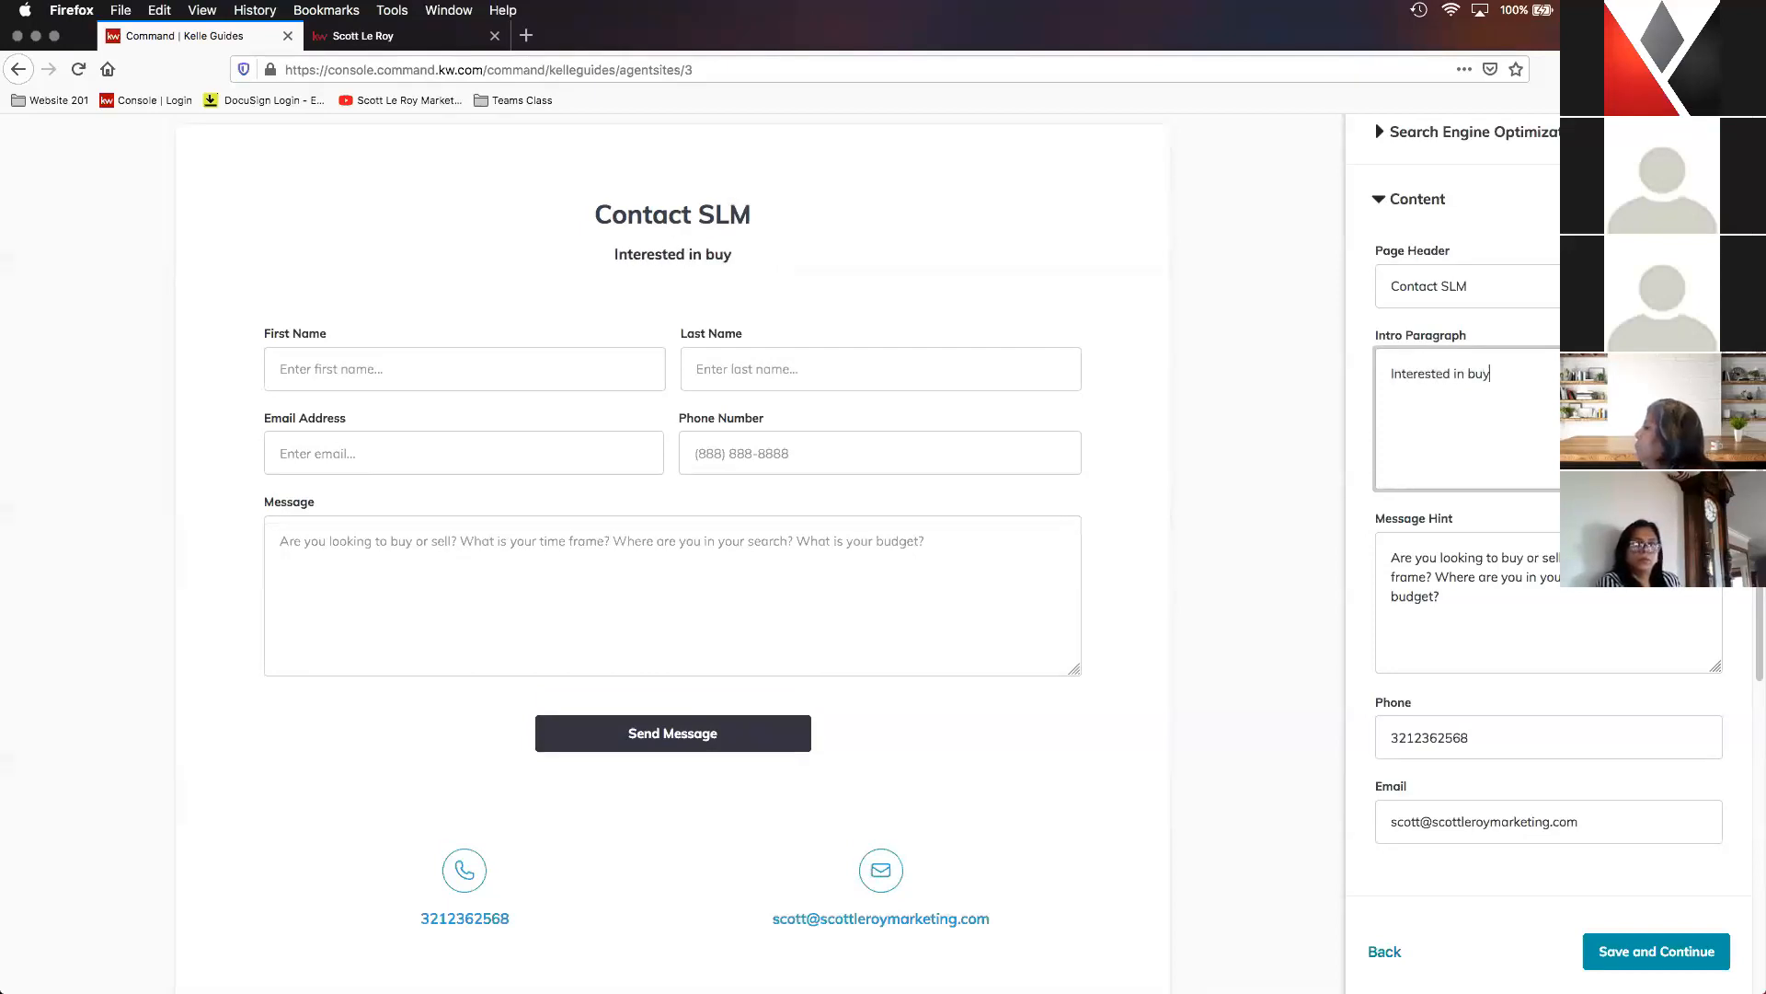
{"action": "type", "text": "ing or selling"}
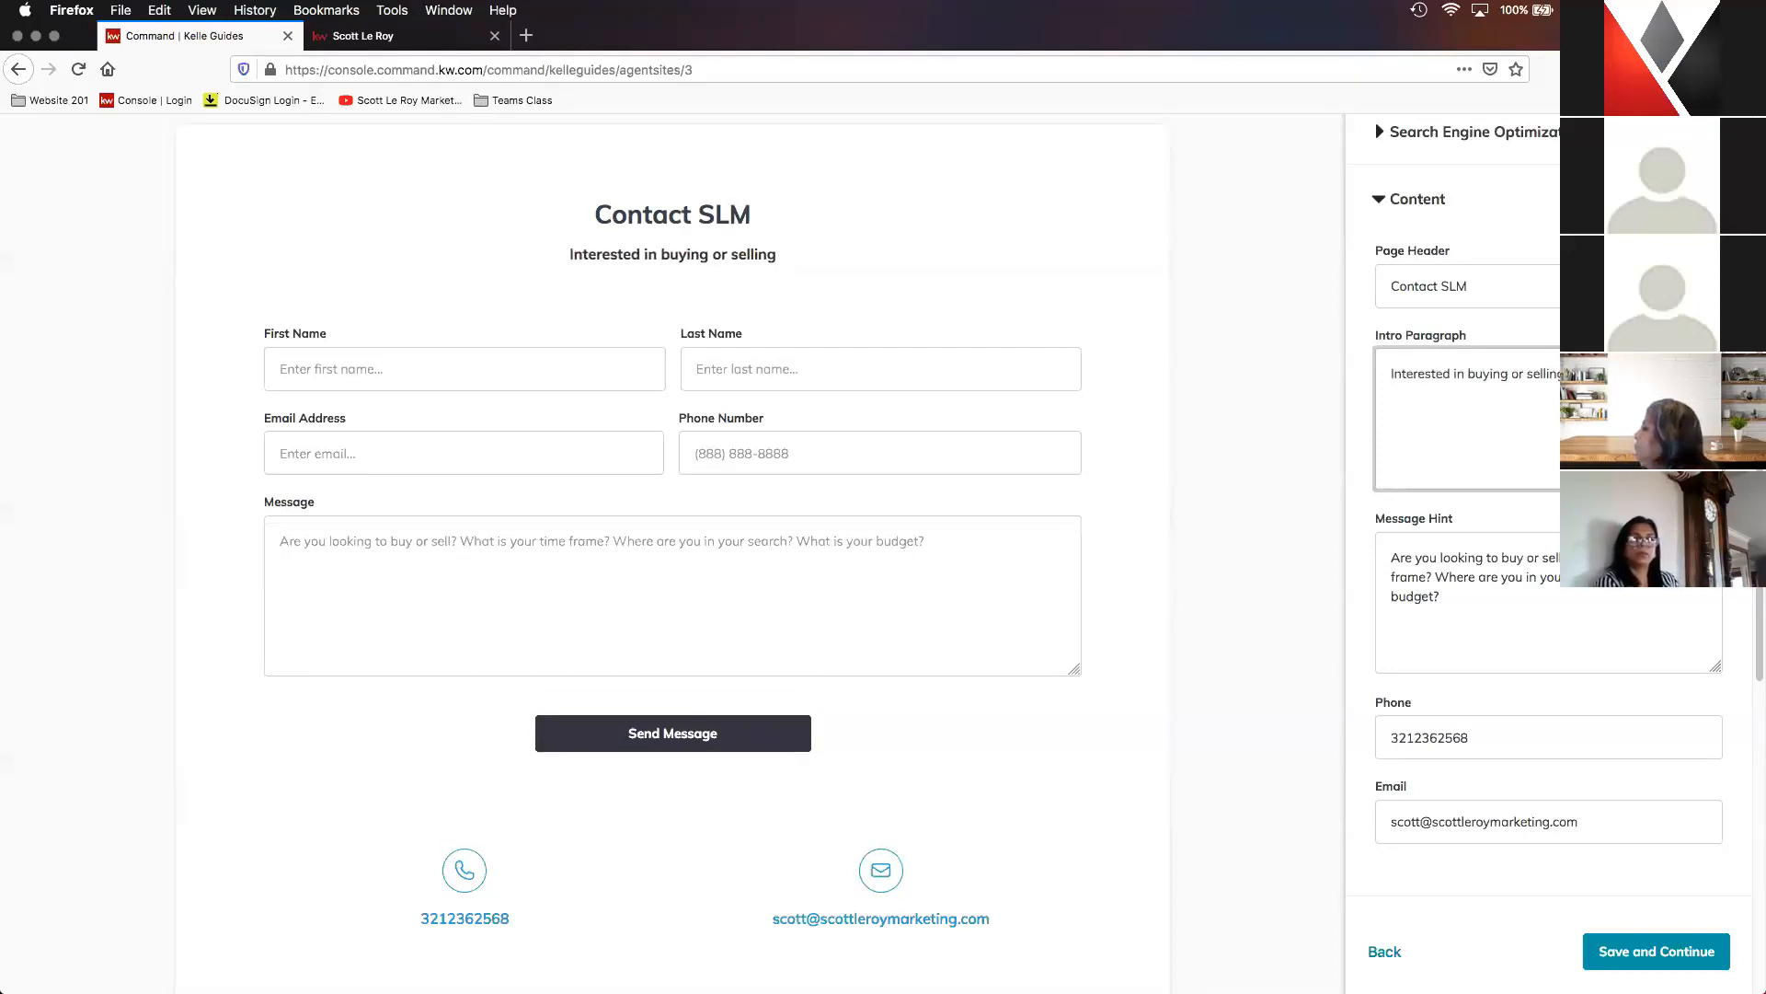
{"action": "type", "text": " real estate?"}
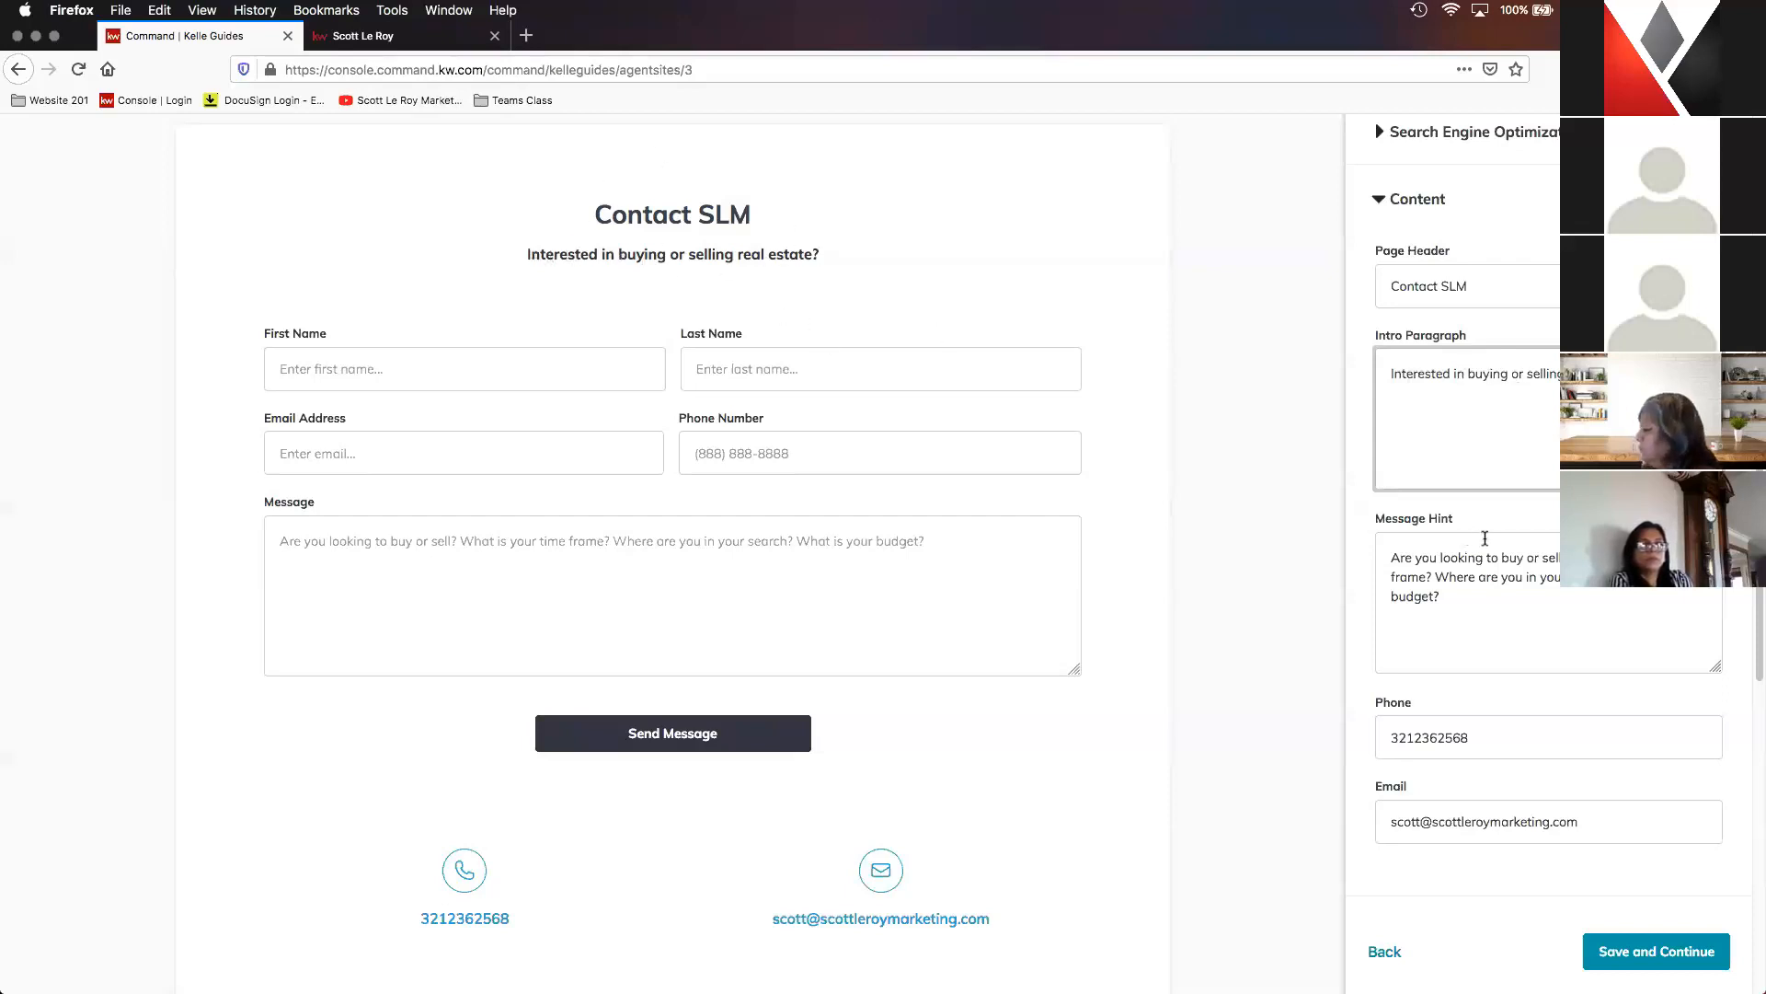
- Check the Contact Us page's message hint, phone and email fields, and save the page to finish the content stage
{"action": "scroll", "coordinate": [1486, 537], "scroll_direction": "down", "scroll_amount": 1}
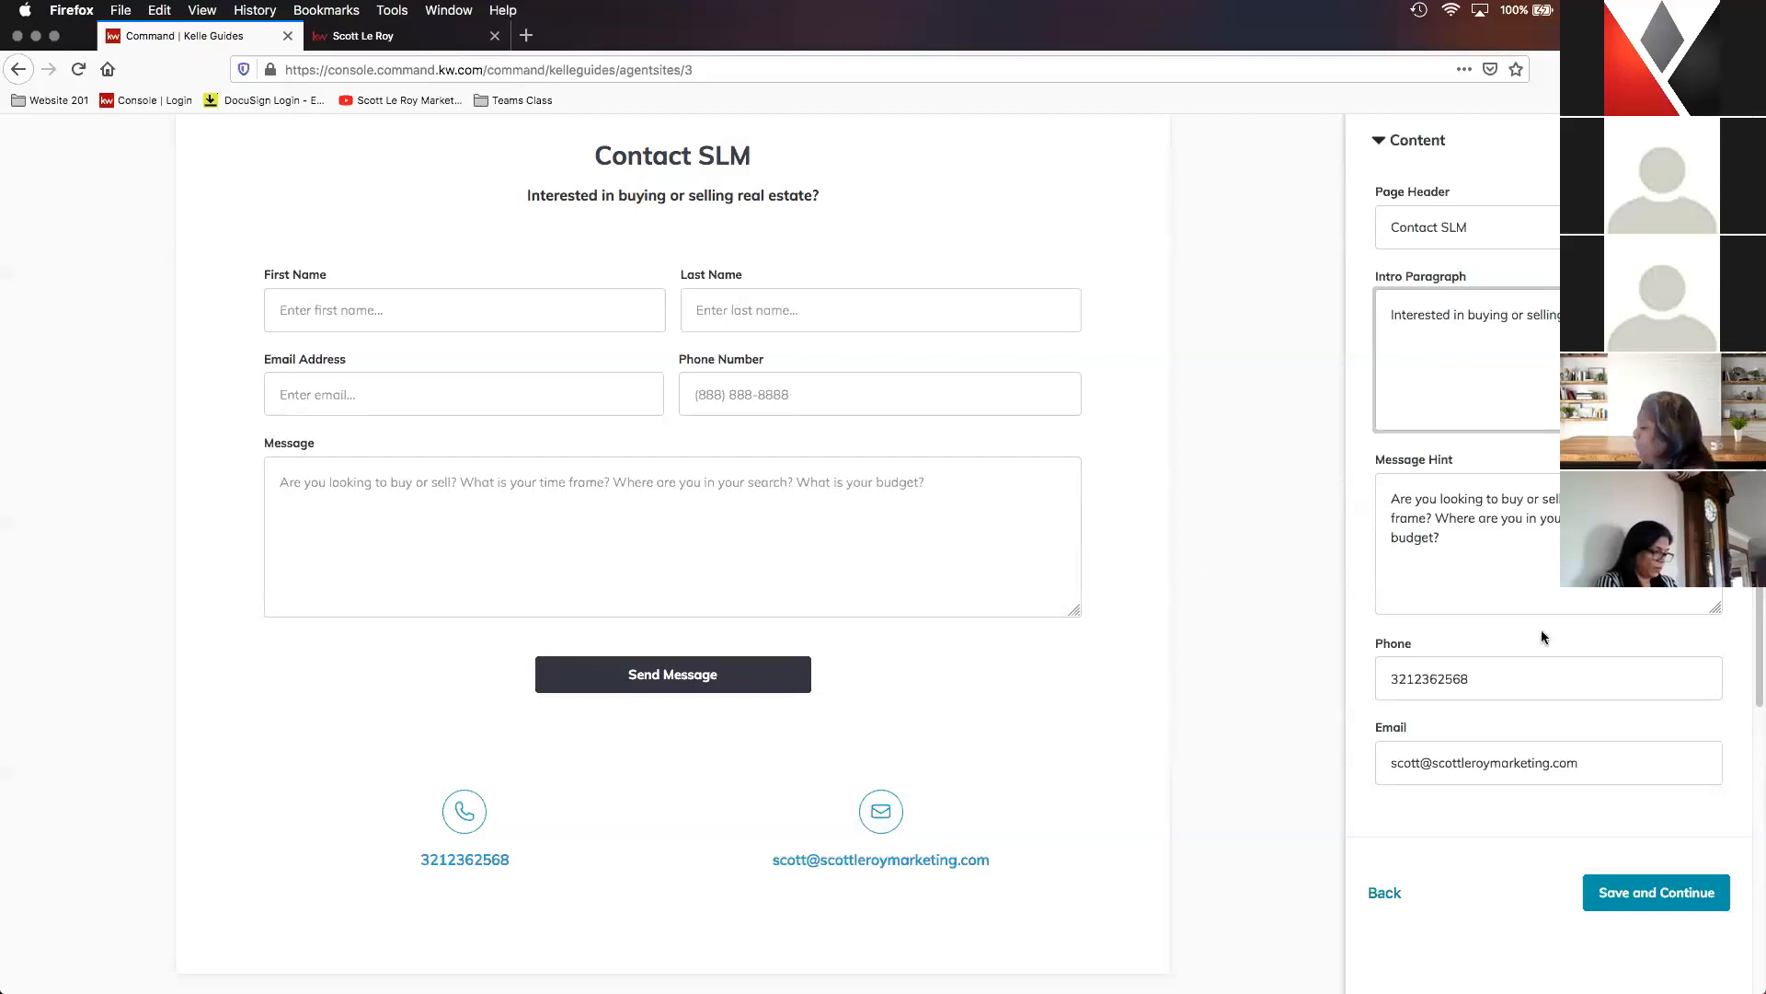
{"action": "scroll", "coordinate": [1564, 635], "scroll_direction": "down", "scroll_amount": 2}
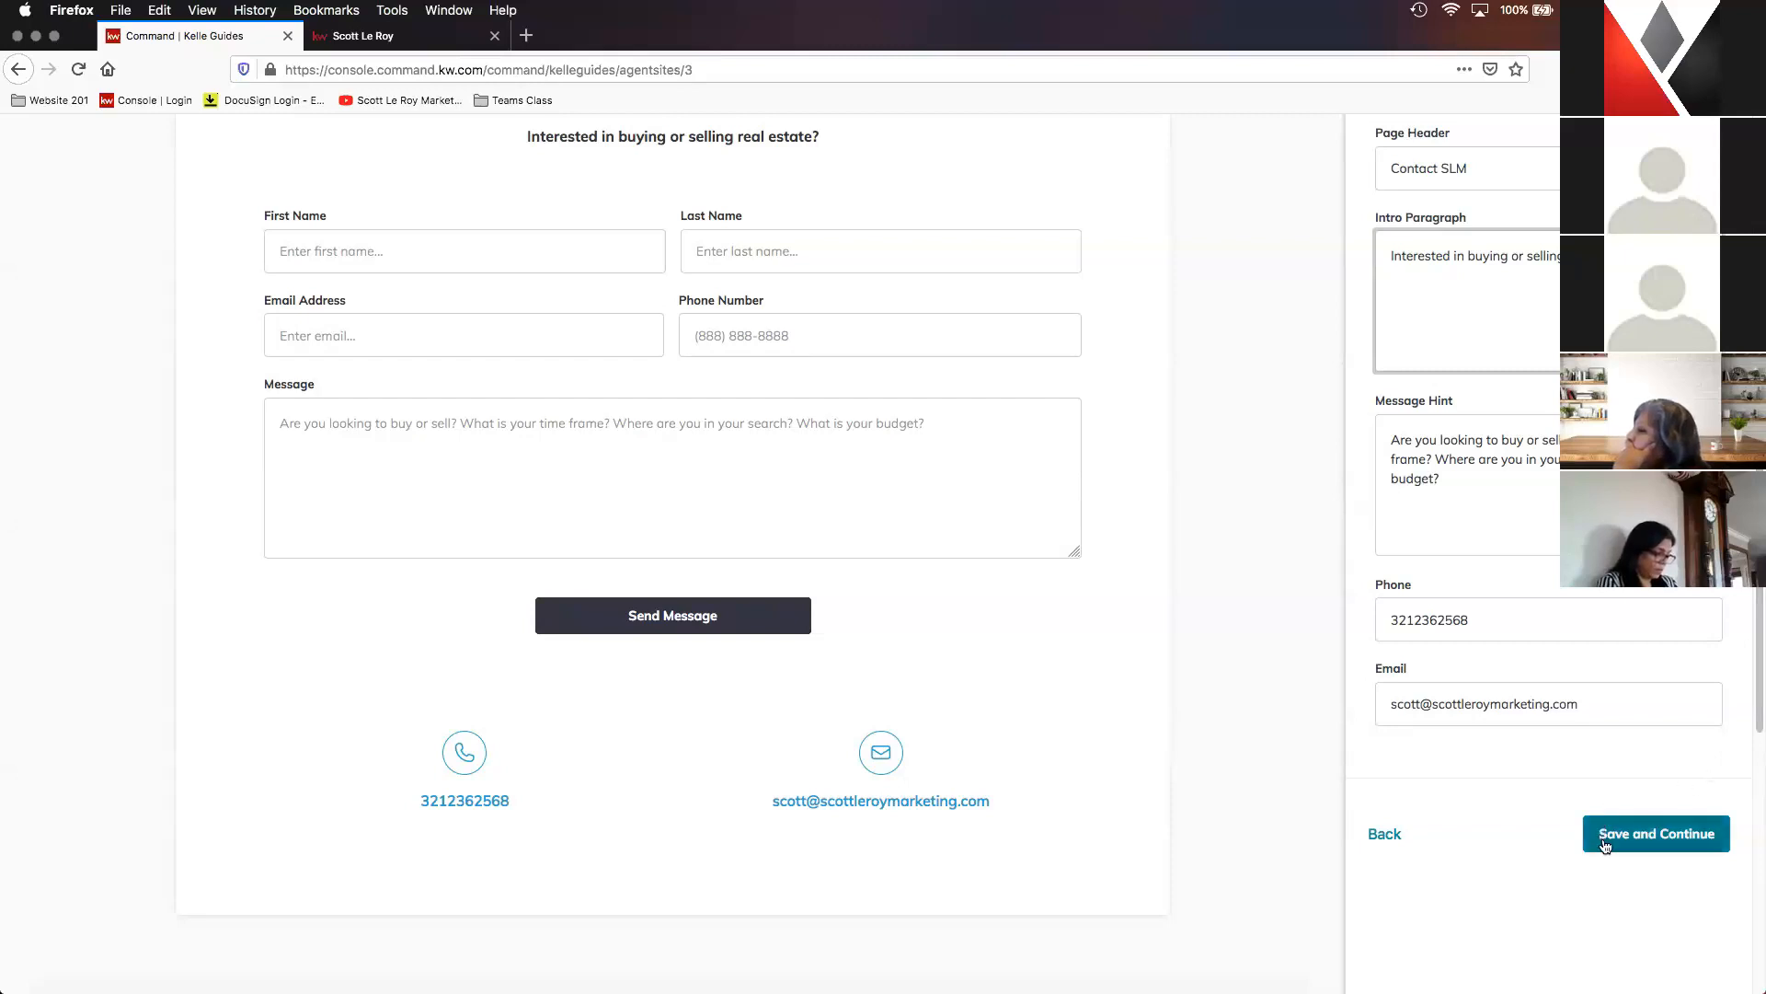
{"action": "left_click", "coordinate": [1659, 834]}
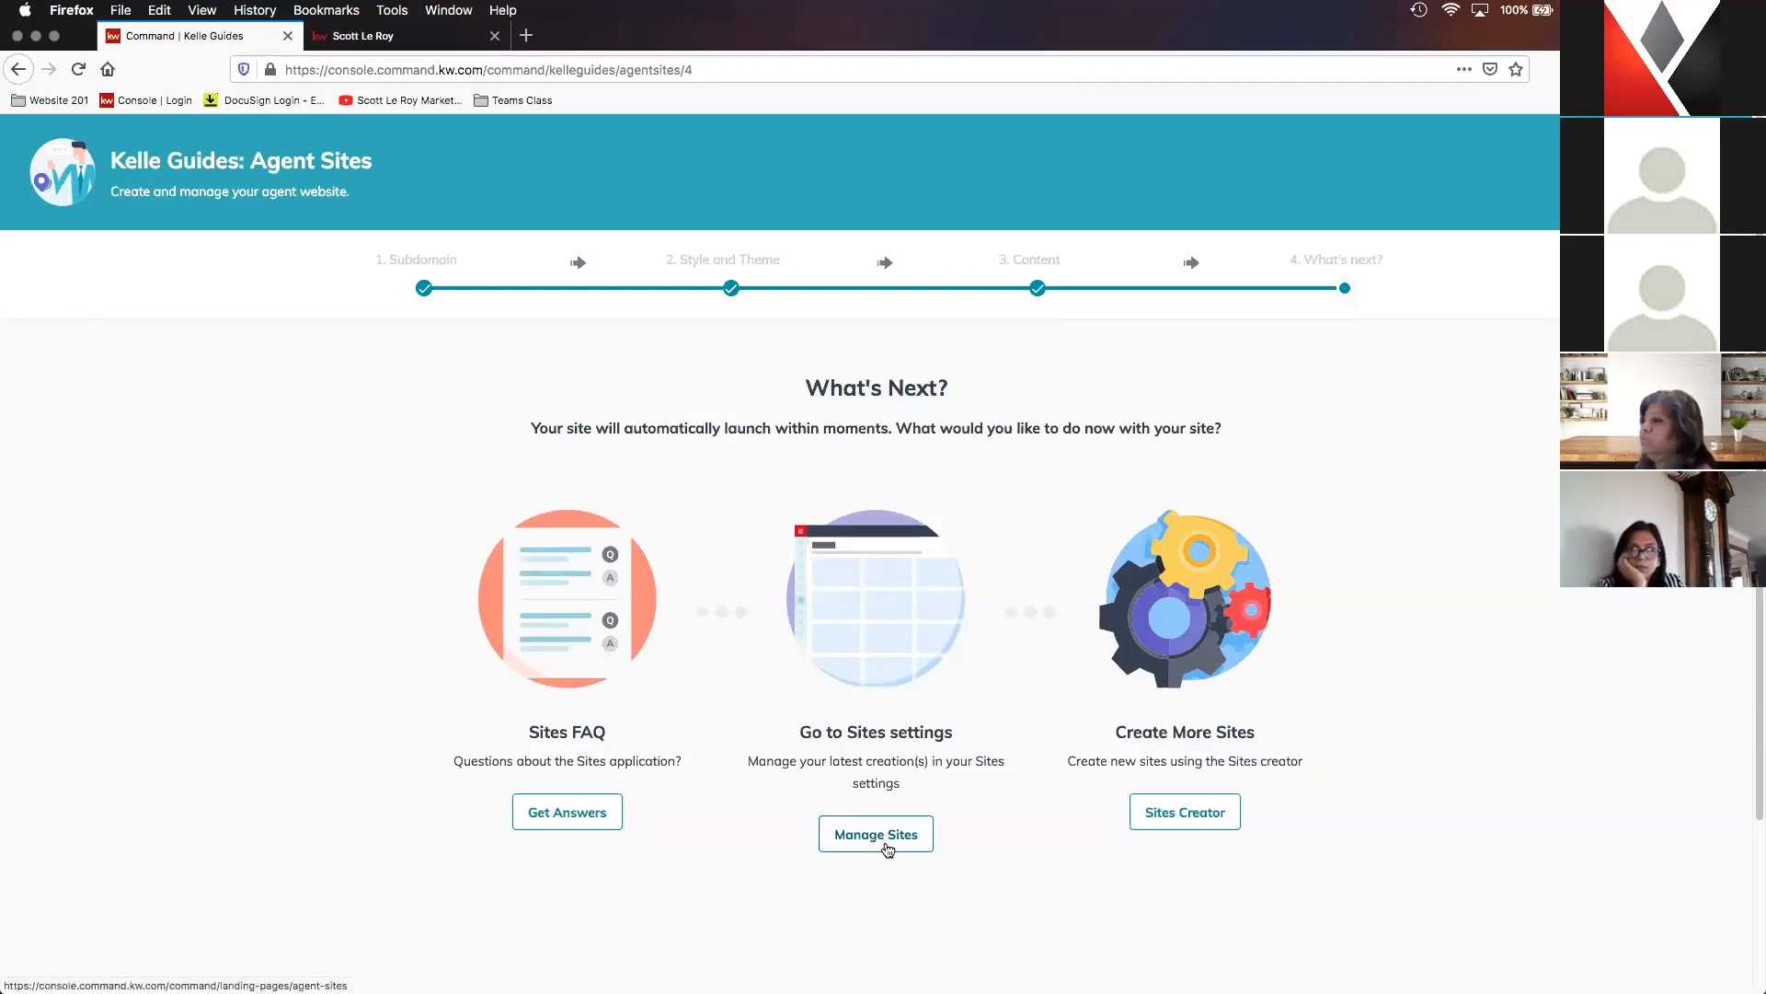
- Leave the finished guide for site management and open the Agent Site Pages list in the Consumer area
{"action": "scroll", "coordinate": [920, 828], "scroll_direction": "down", "scroll_amount": 3}
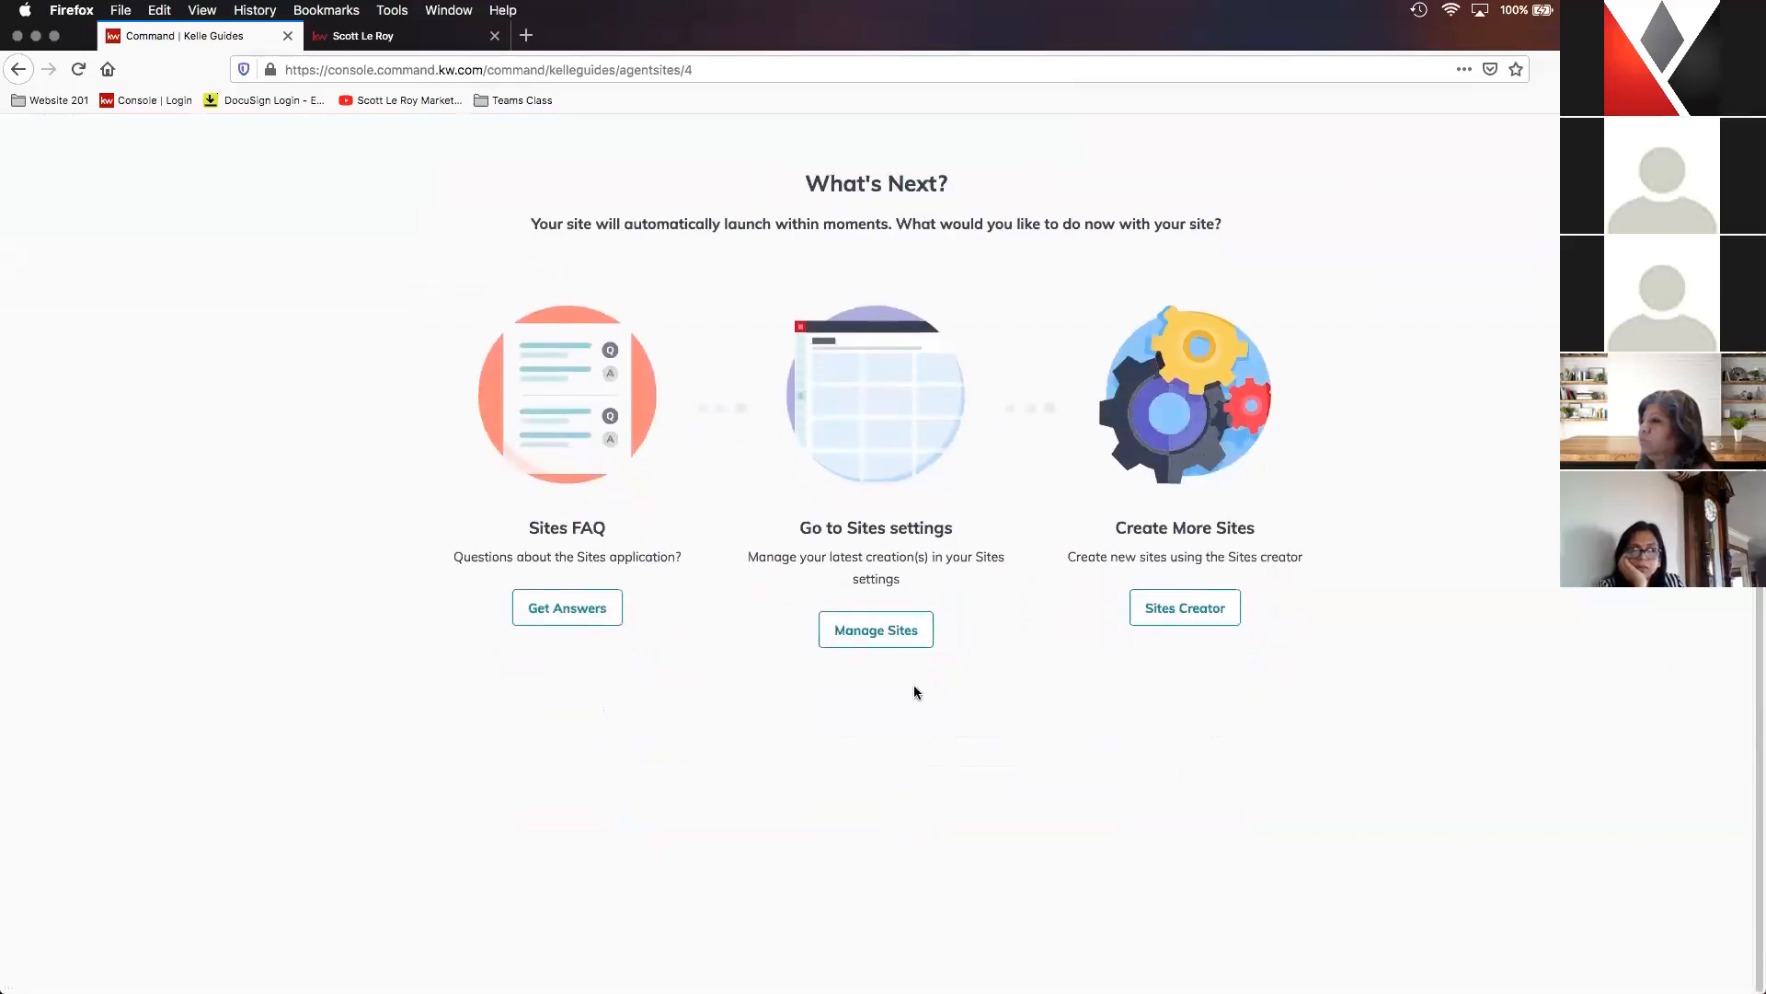
{"action": "left_click", "coordinate": [859, 635]}
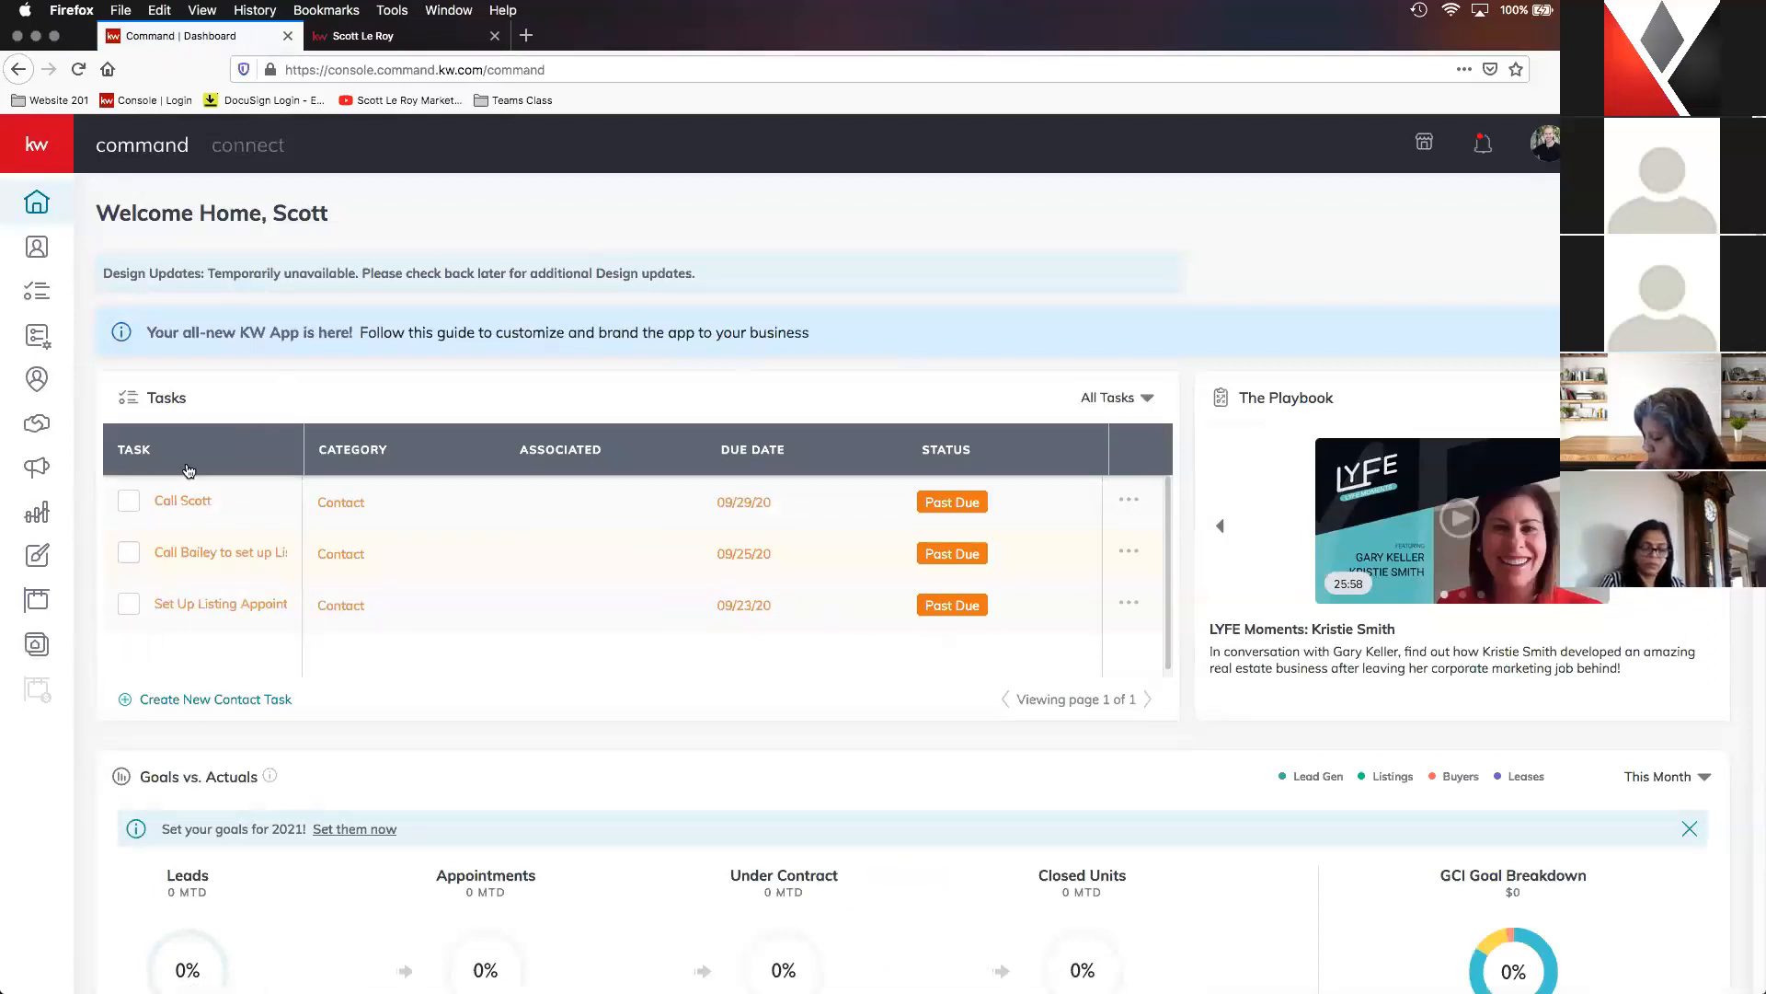
{"action": "left_click", "coordinate": [36, 647]}
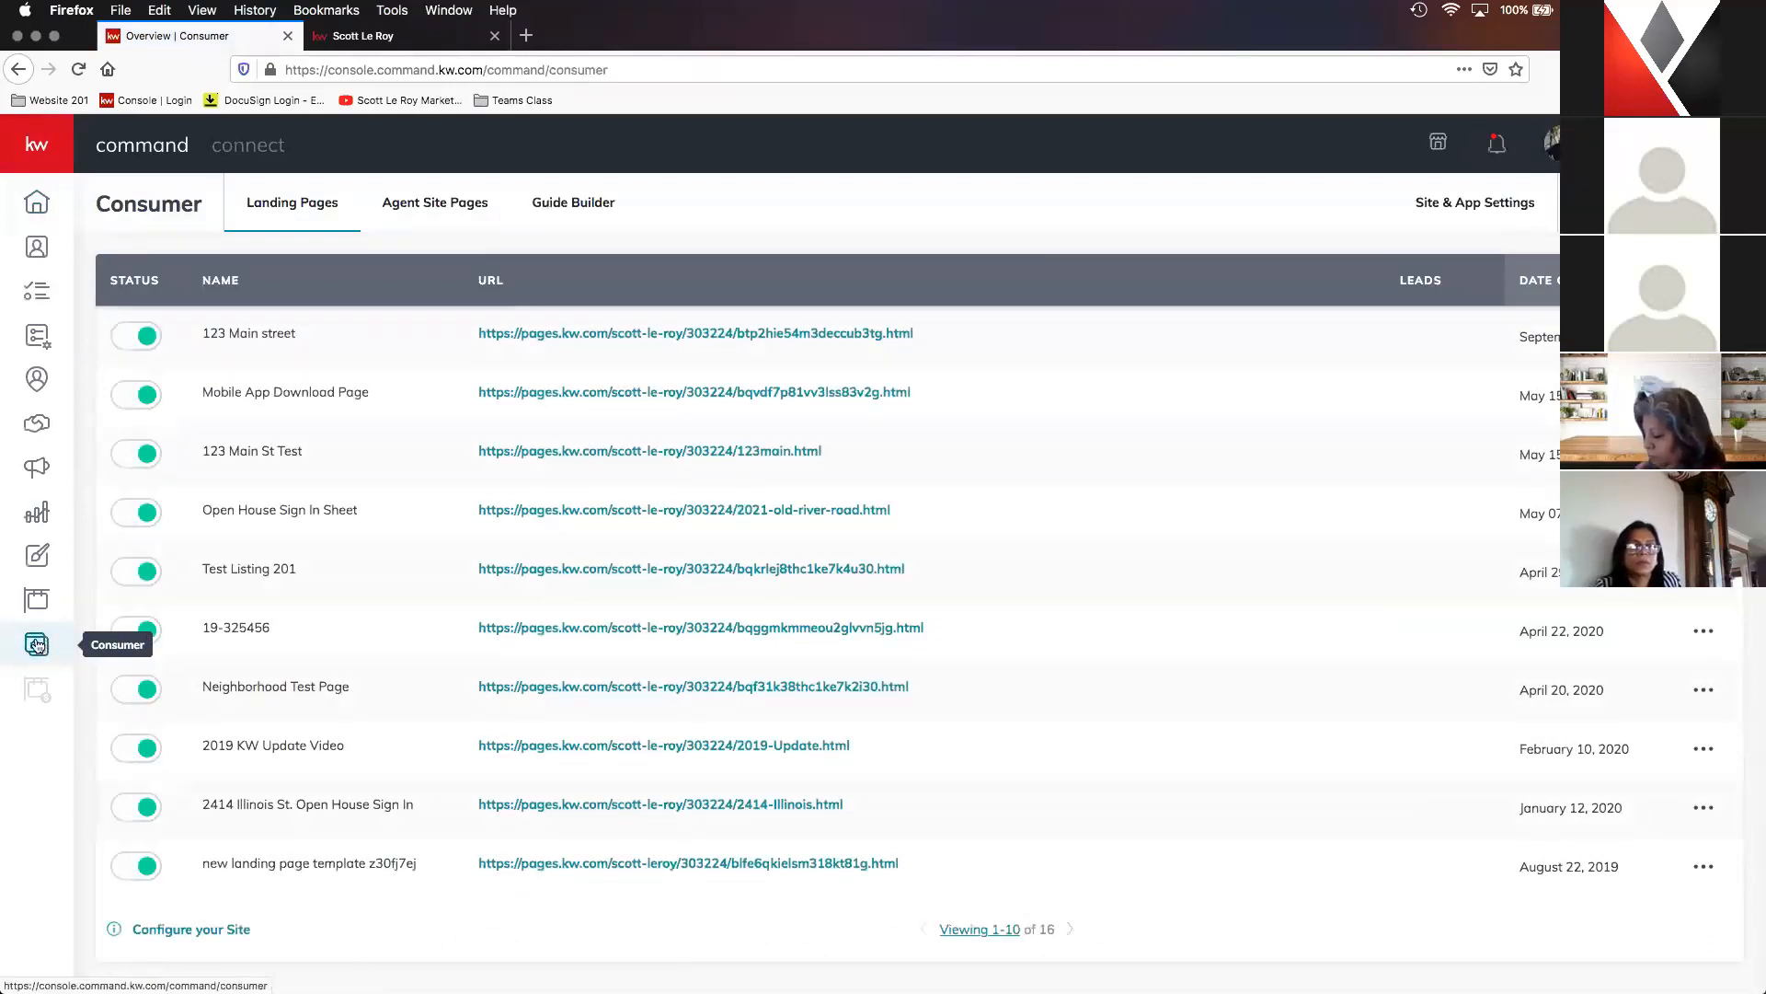
{"action": "left_click", "coordinate": [427, 213]}
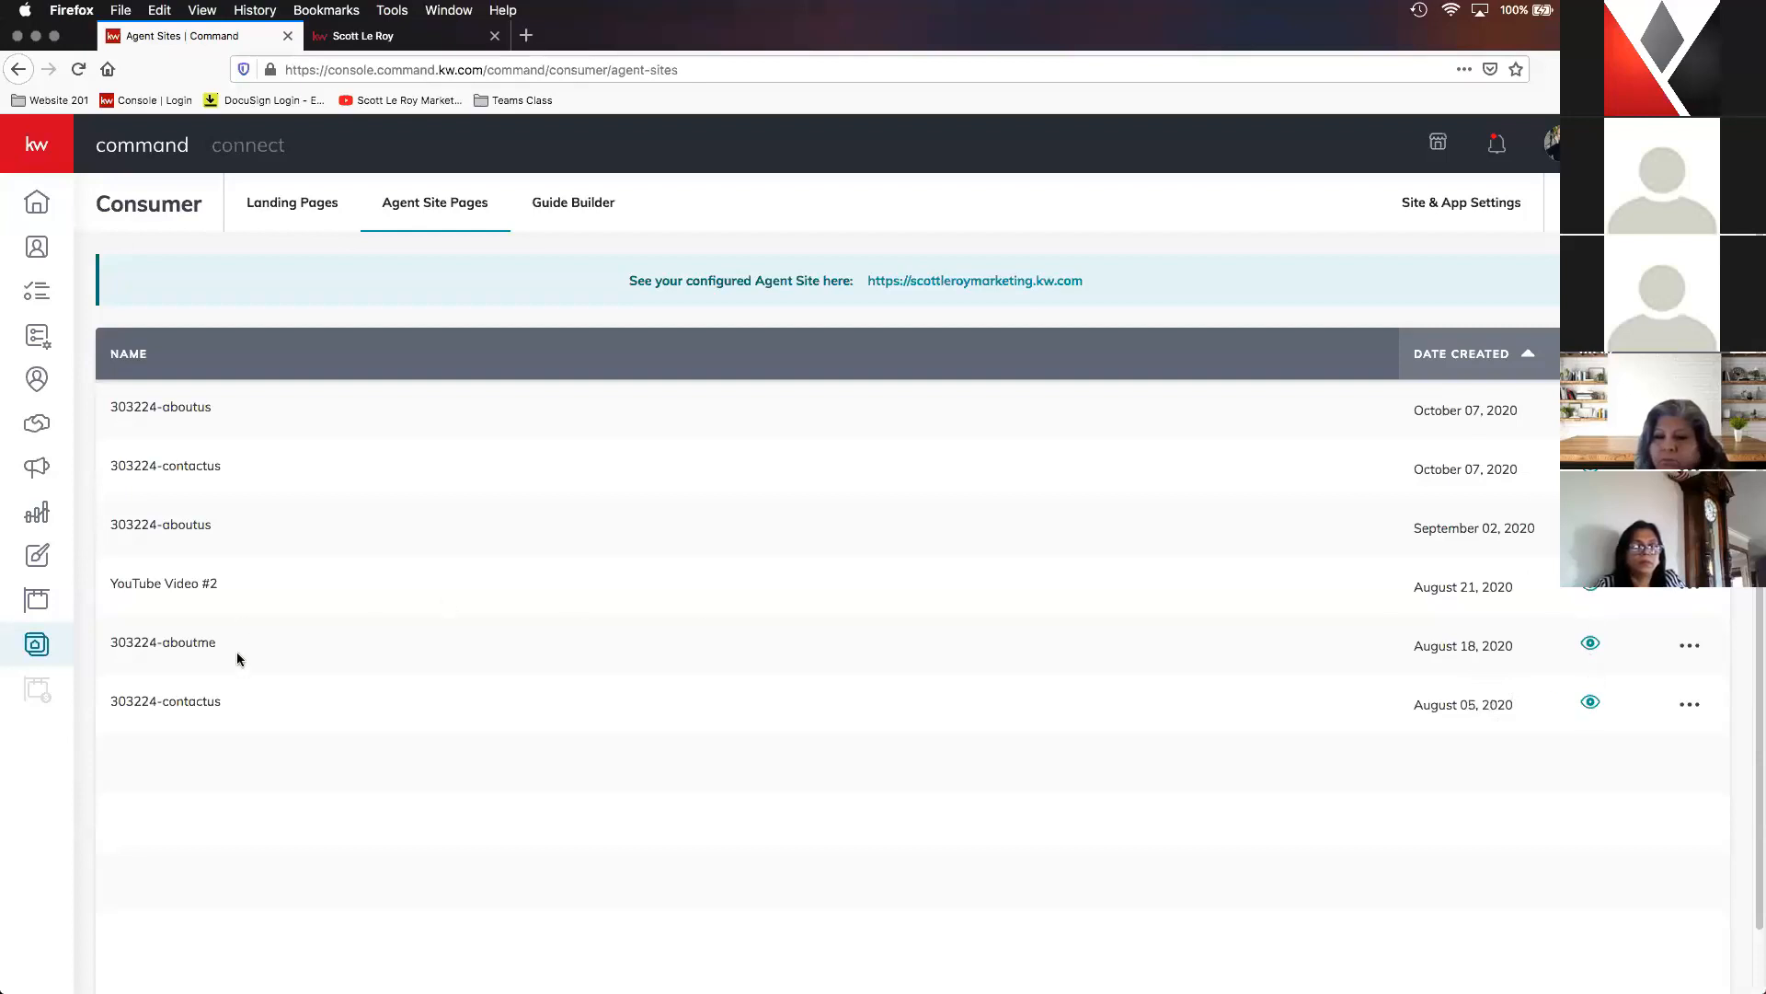
- Delete the contactus page dated August 05, 2020 and the aboutus page dated September 02, 2020 from the agent site
{"action": "left_click", "coordinate": [1690, 704]}
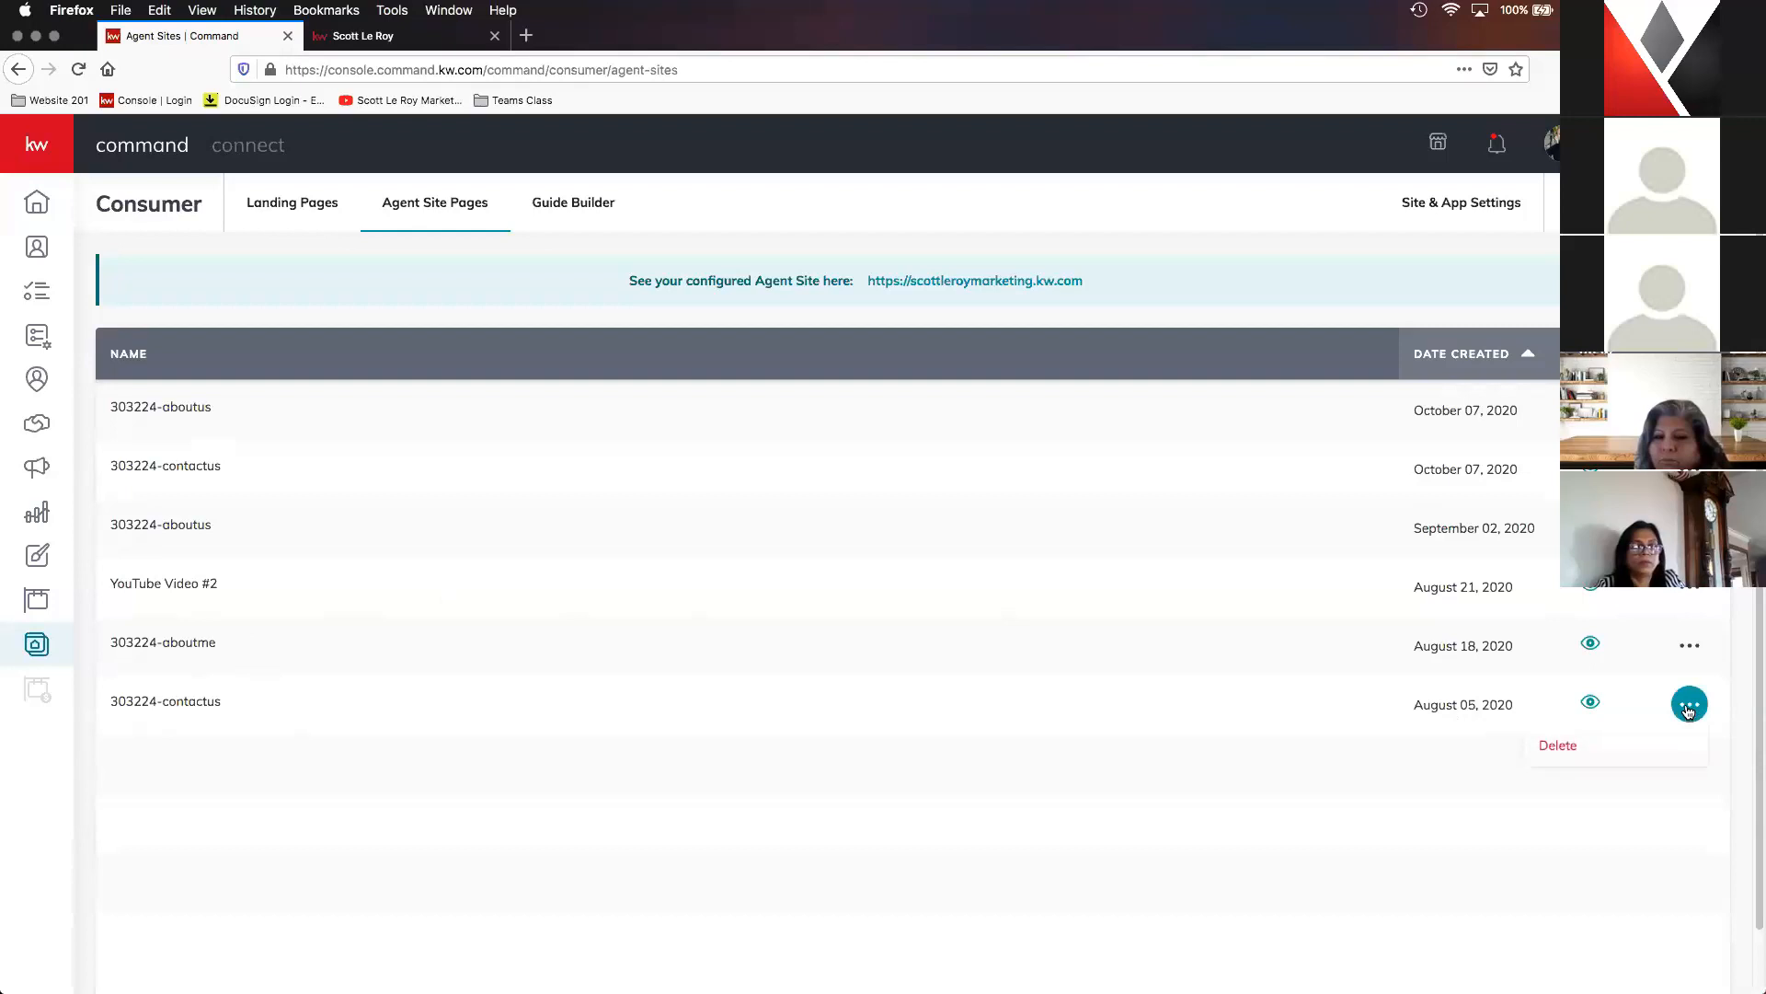
{"action": "left_click", "coordinate": [1615, 745]}
{"action": "left_click", "coordinate": [949, 649]}
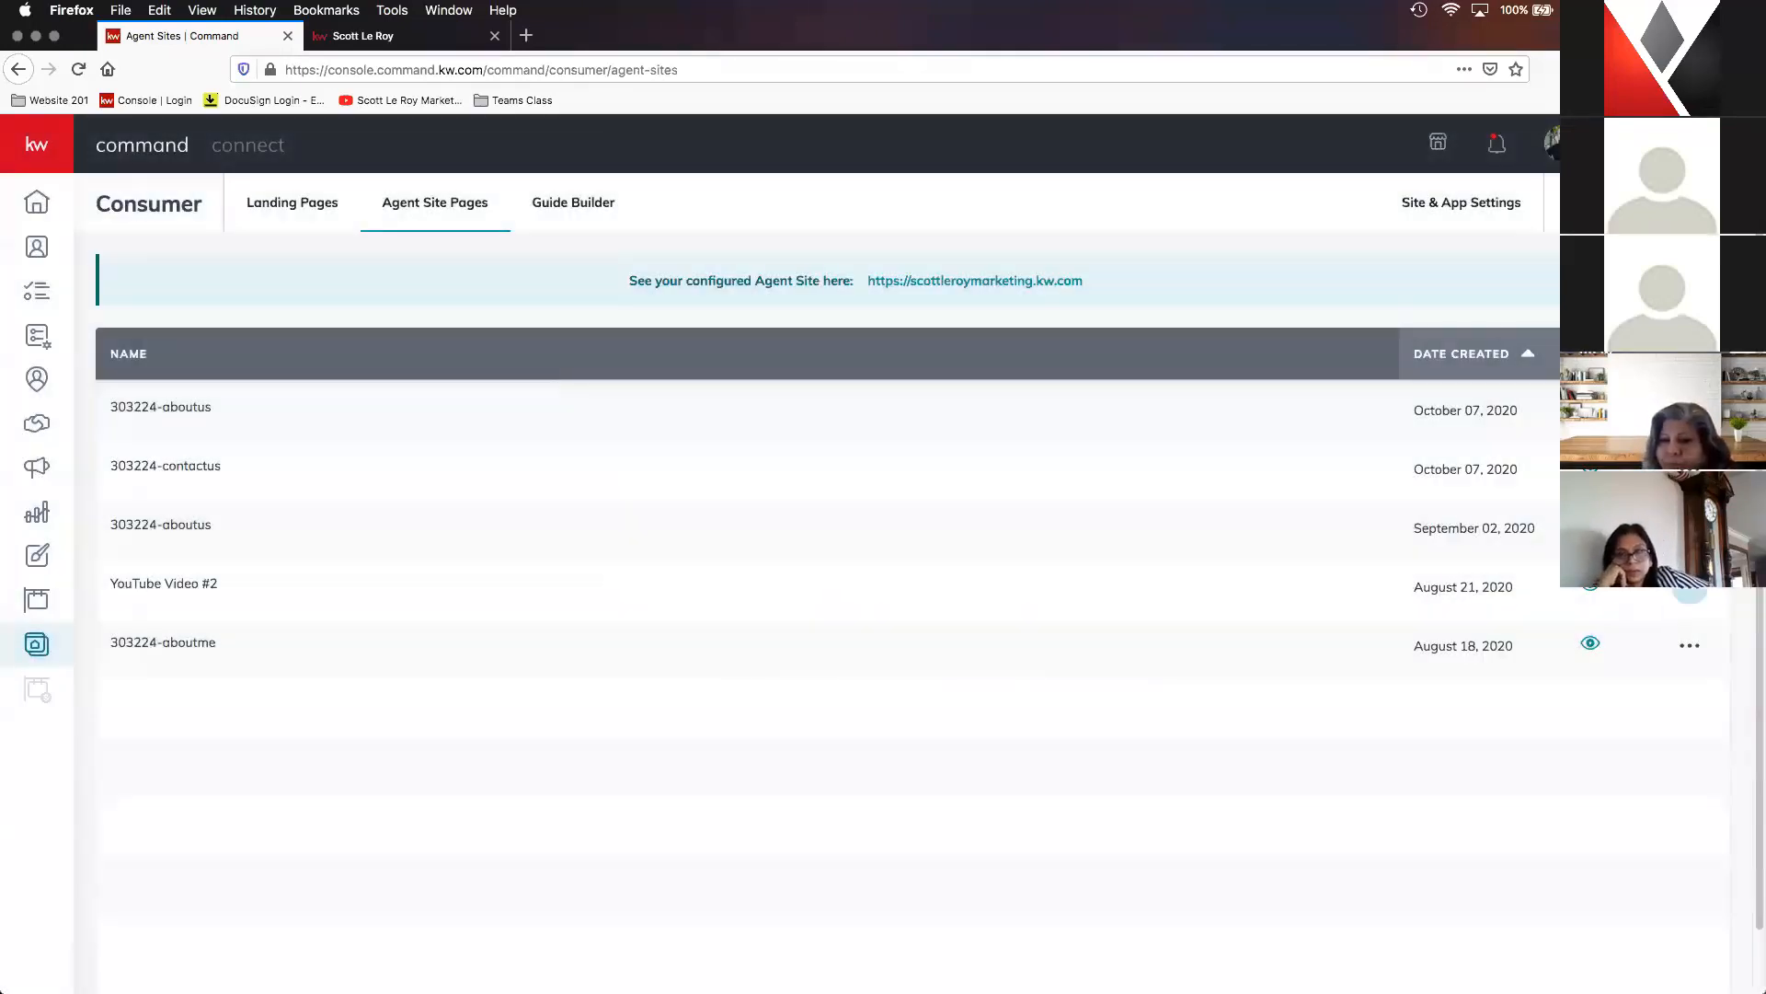
{"action": "left_click", "coordinate": [1690, 587]}
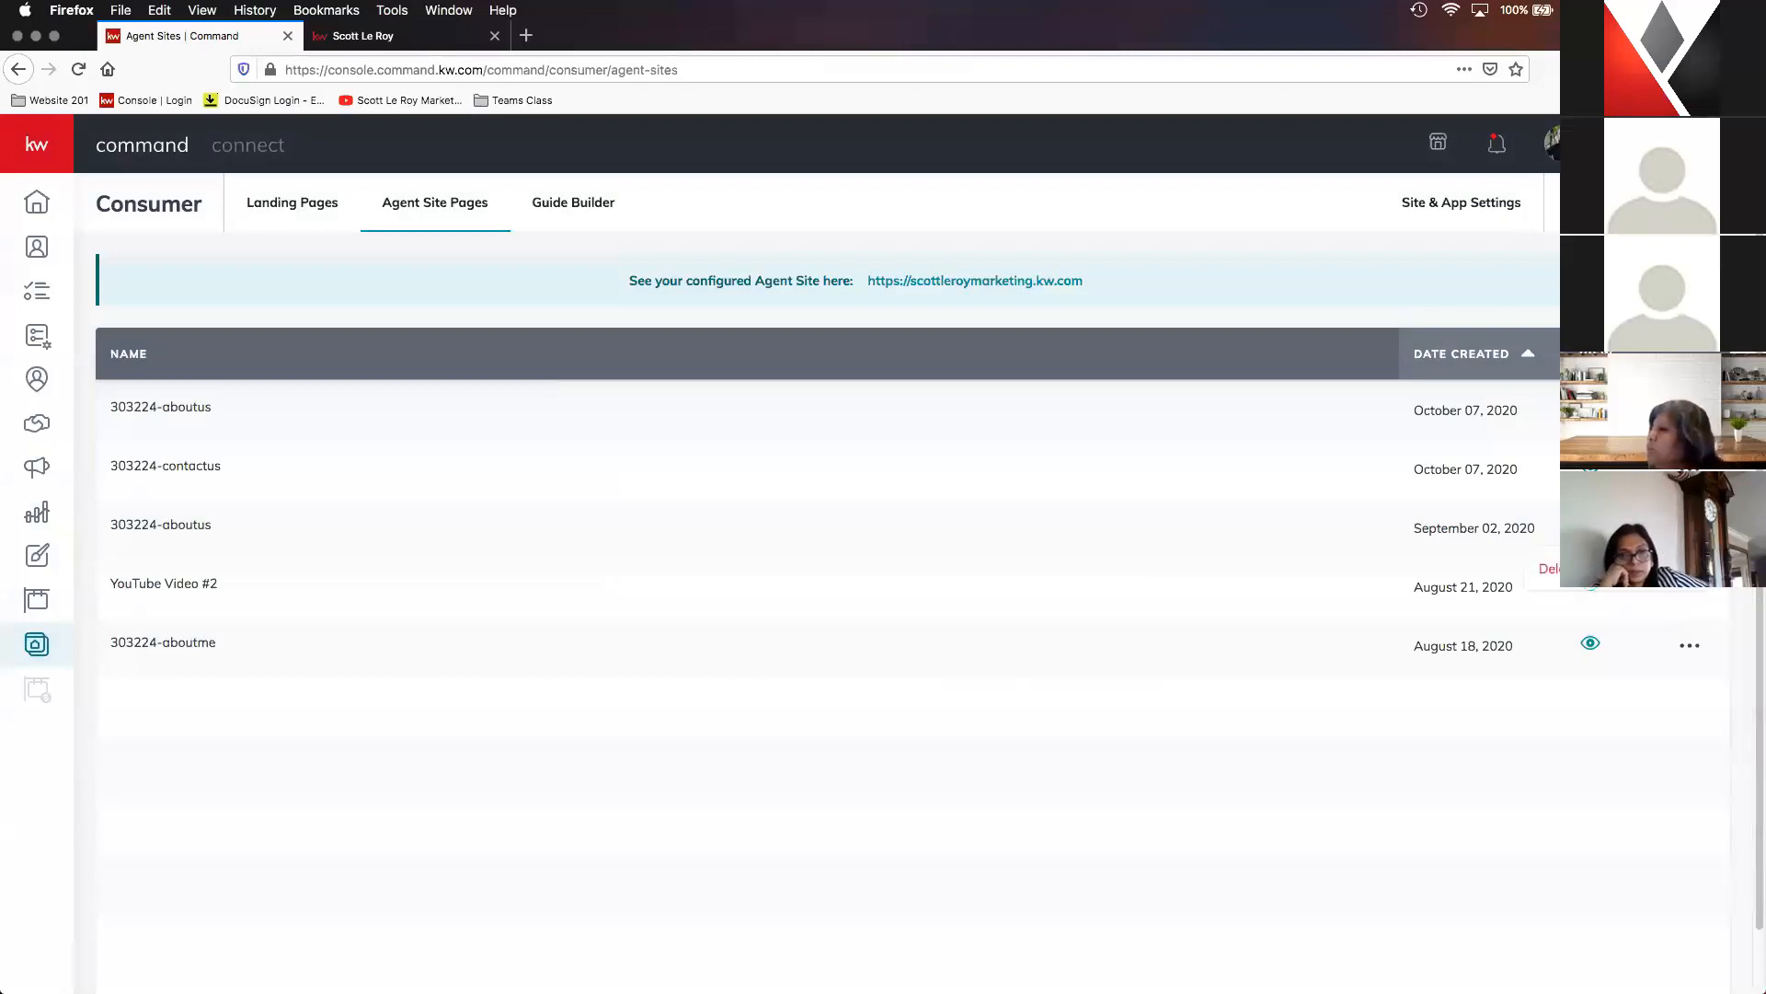
{"action": "left_click", "coordinate": [1539, 578]}
{"action": "left_click", "coordinate": [1017, 651]}
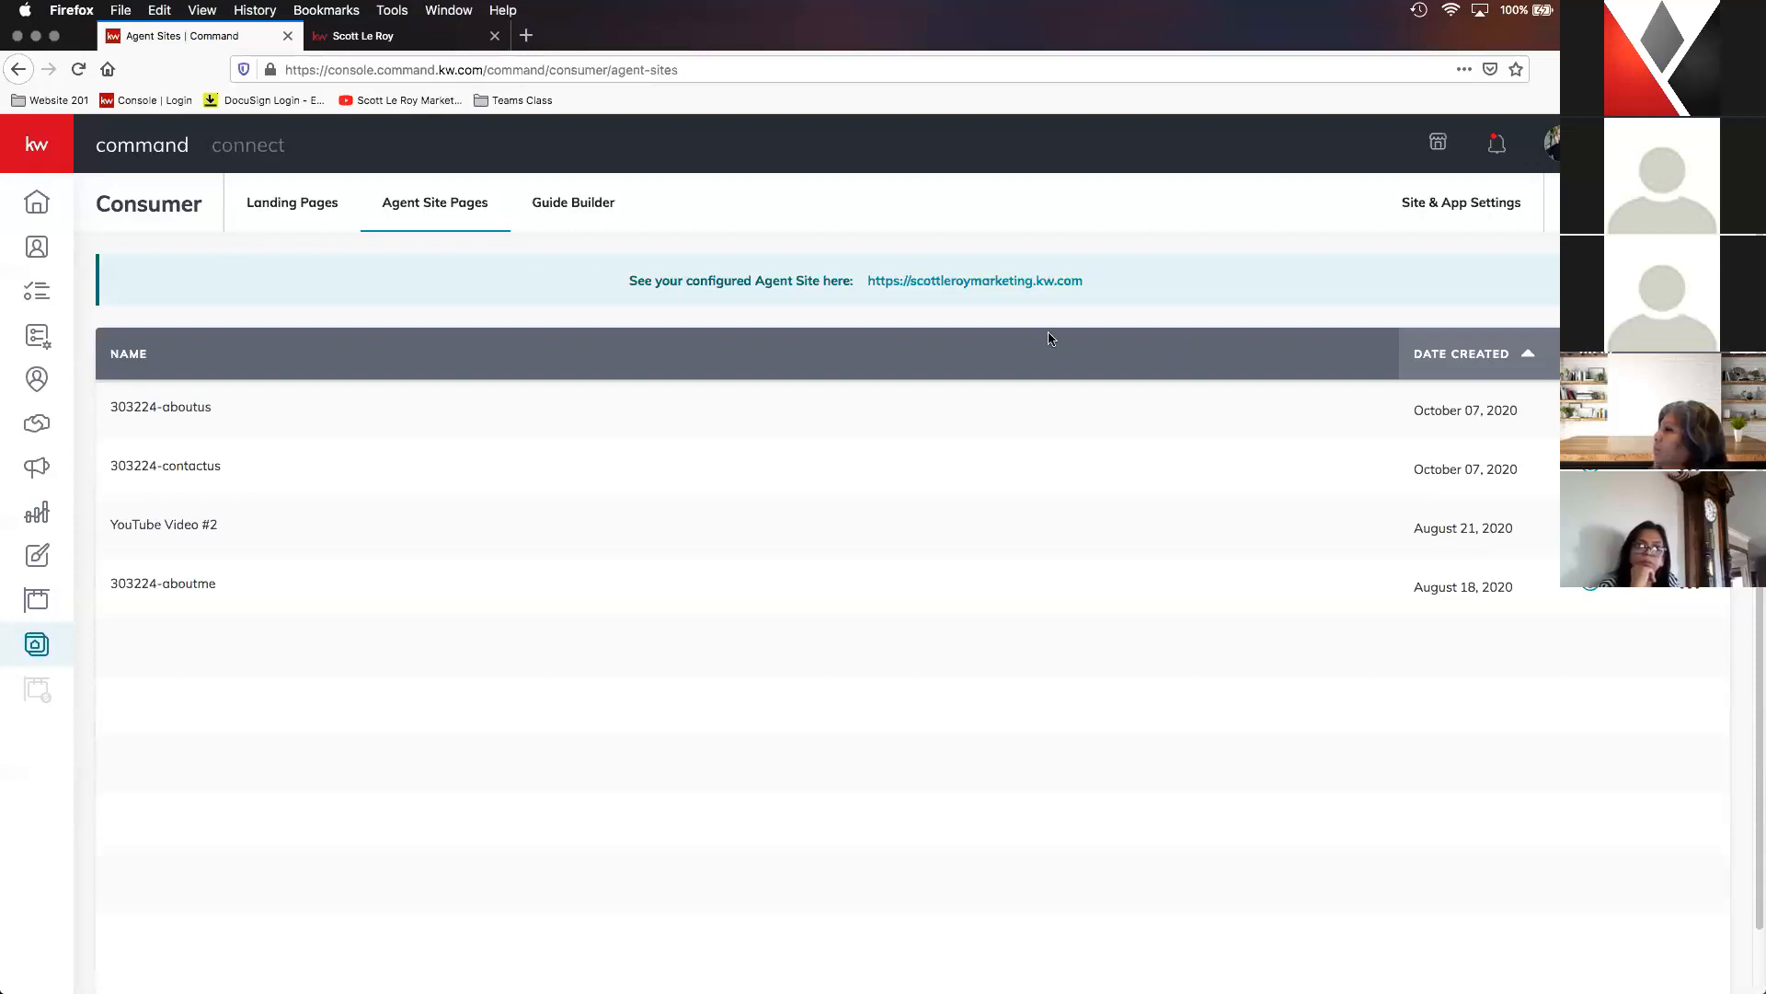
- Open the configured agent site in a new browser tab and close the old tab of the site
{"action": "right_click", "coordinate": [998, 291]}
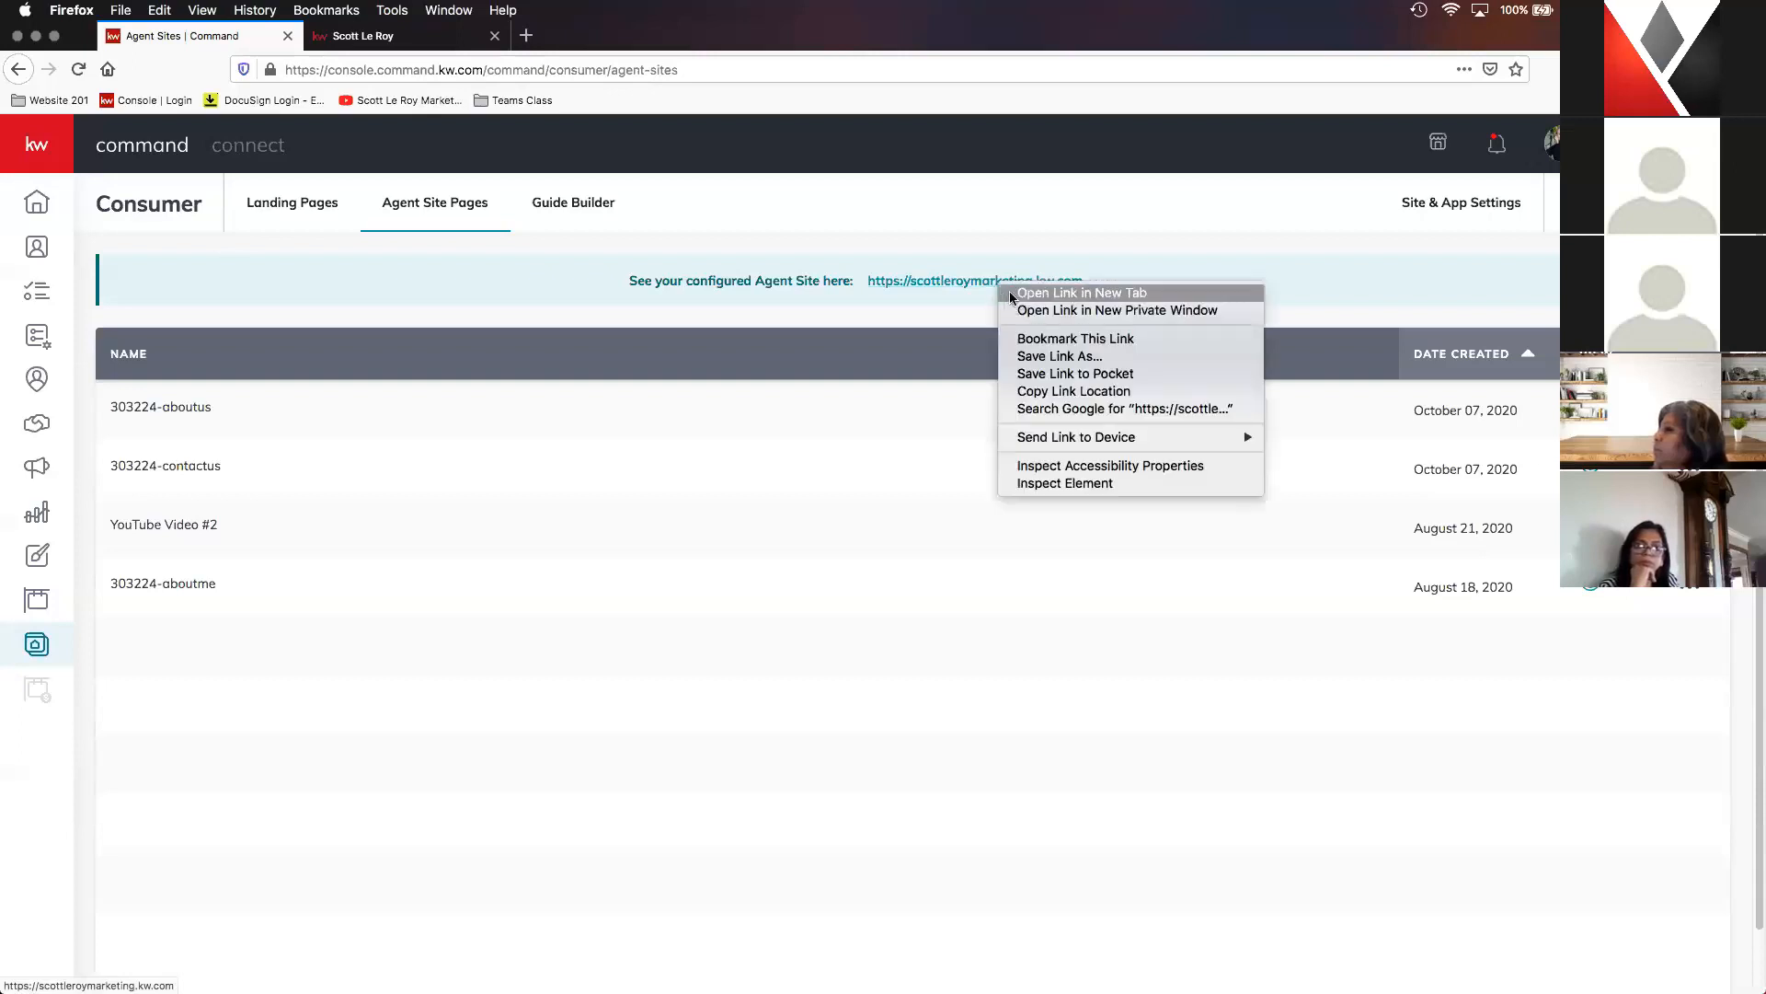
{"action": "left_click", "coordinate": [1056, 292]}
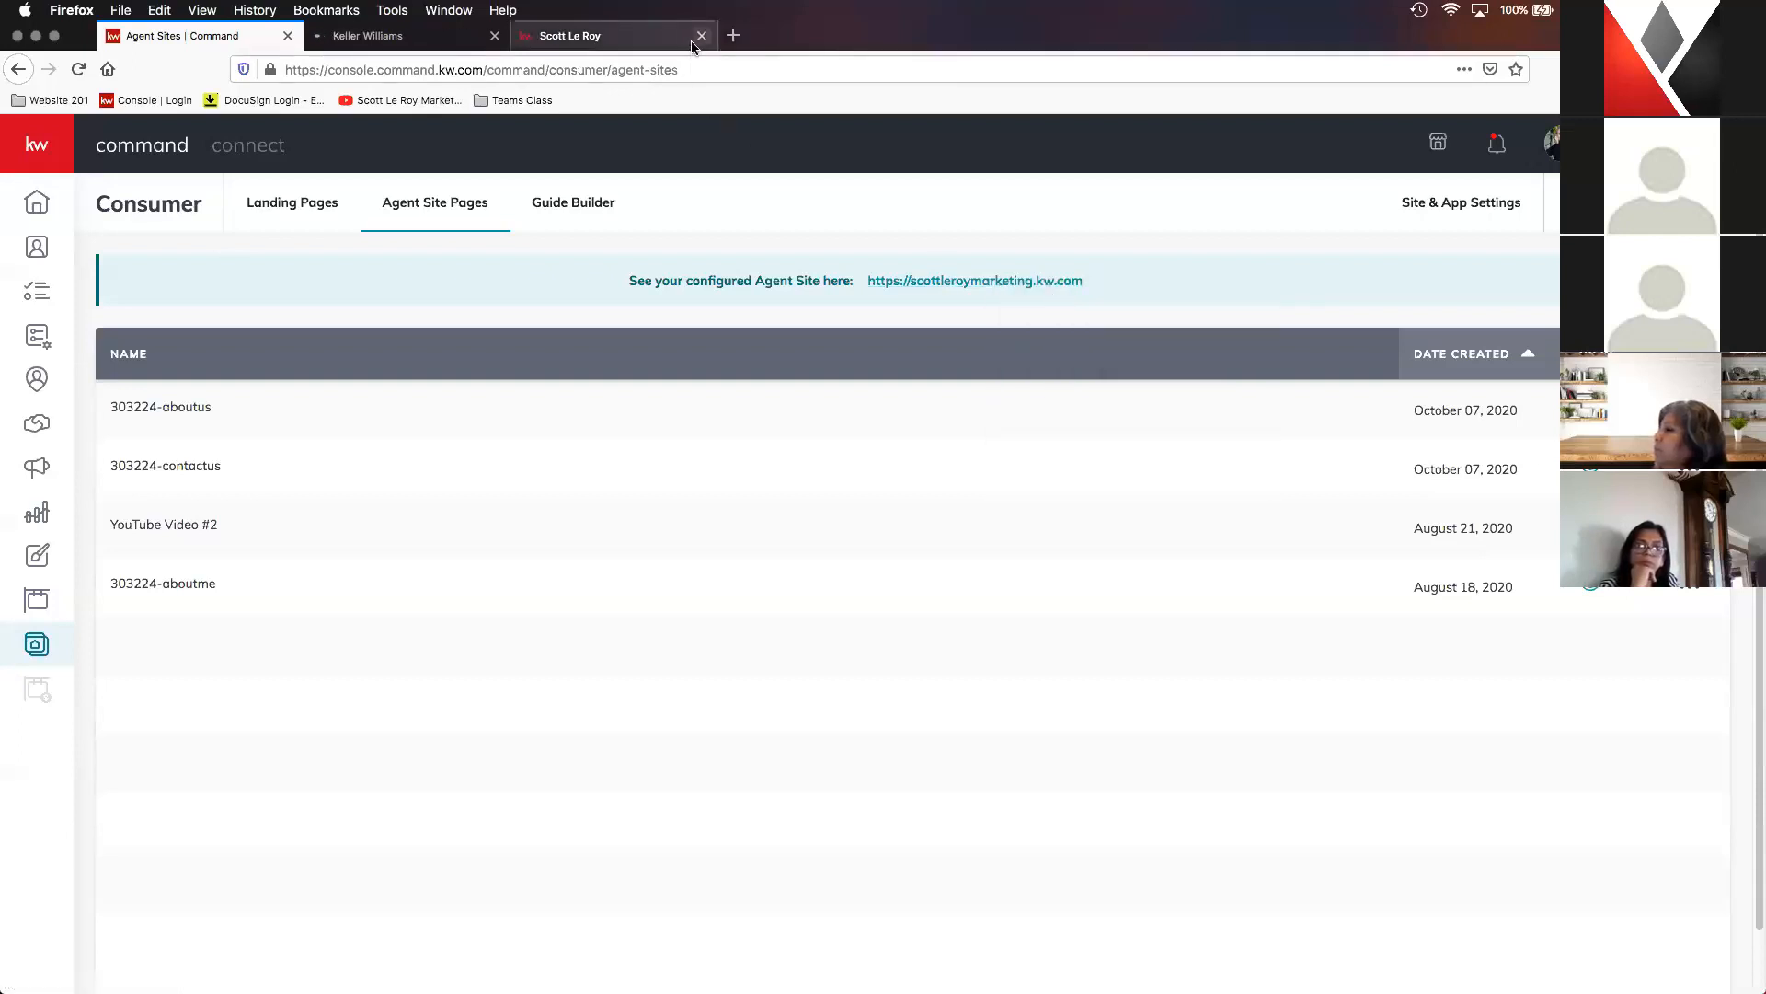
{"action": "left_click", "coordinate": [405, 44]}
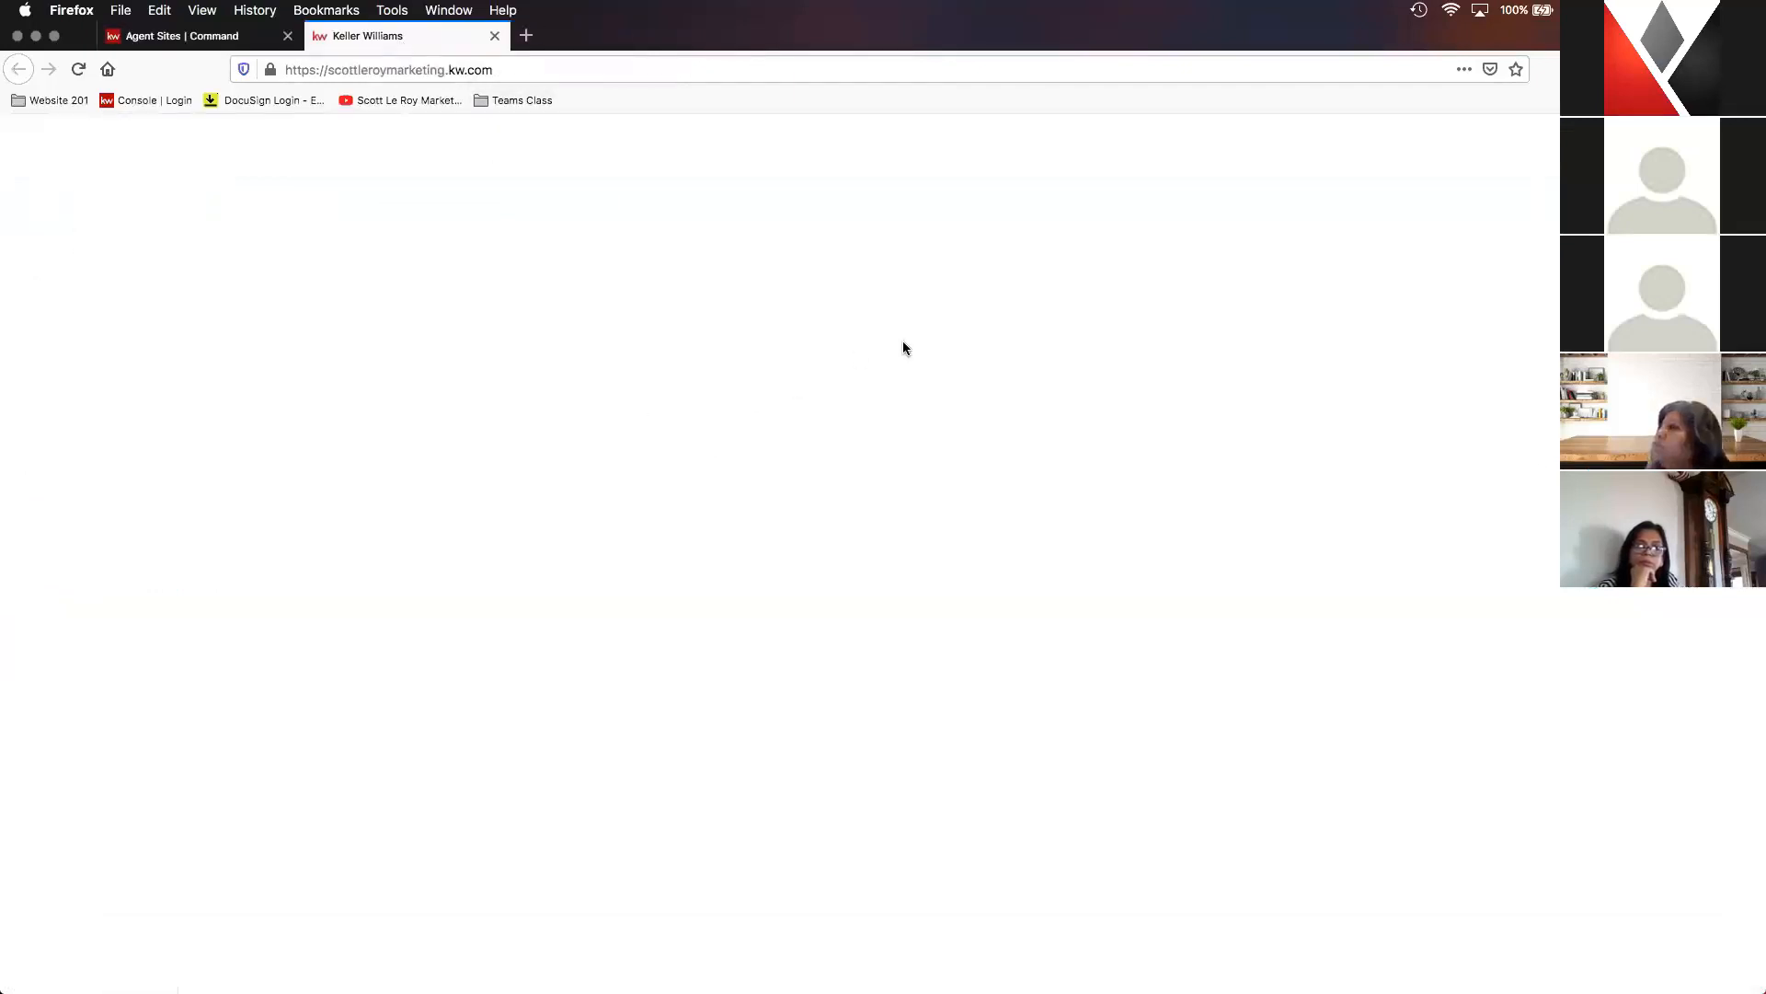
{"action": "left_click", "coordinate": [510, 69]}
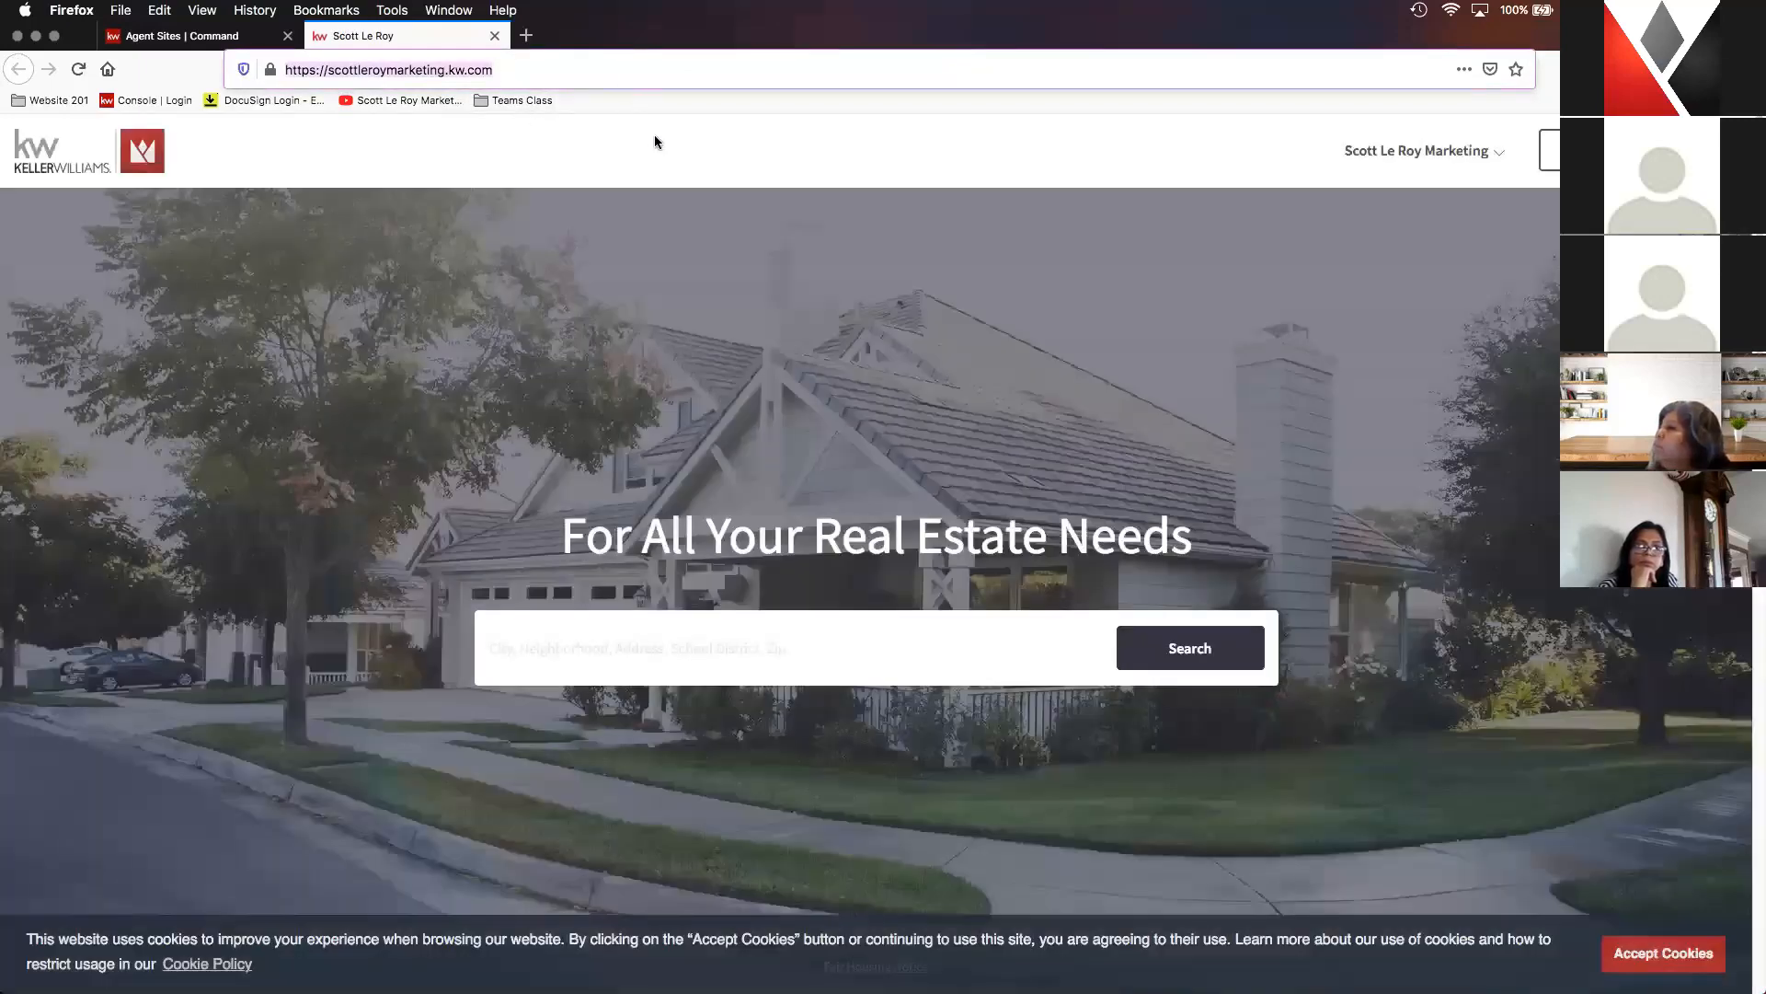
{"action": "left_click", "coordinate": [1200, 390]}
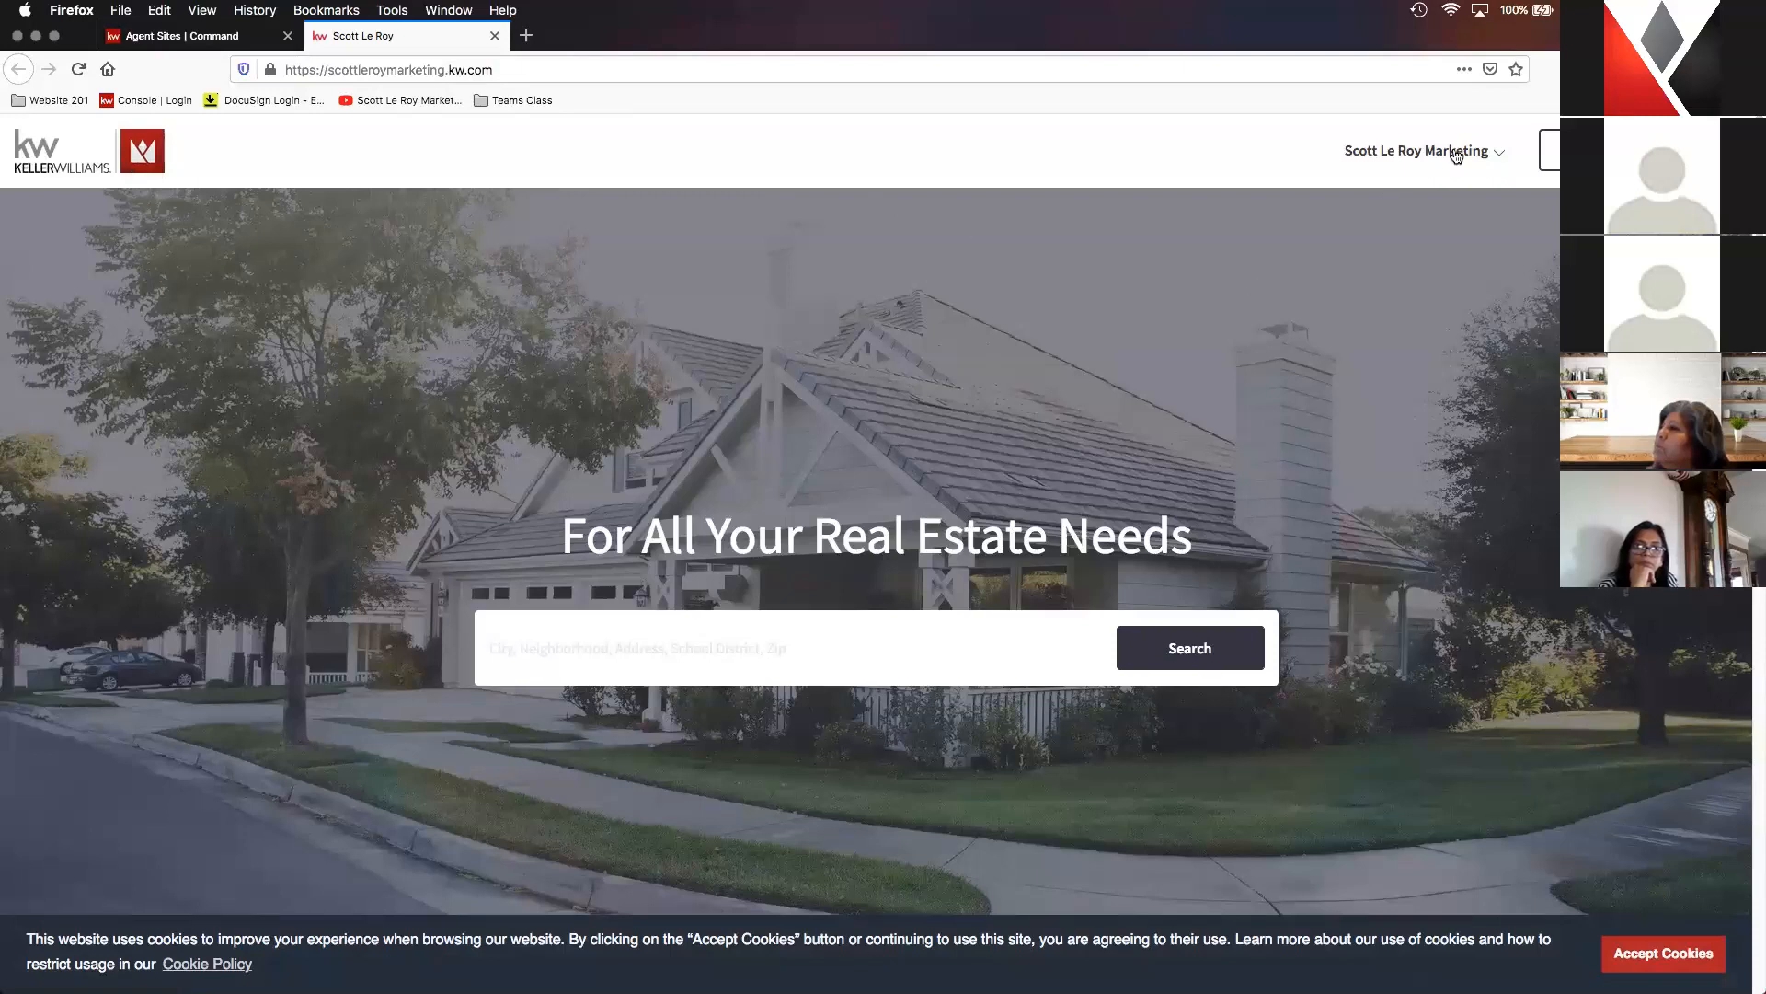
- Review the live agent site's homepage, including the contact form, agent contact details, social links and footer
{"action": "scroll", "coordinate": [1371, 316], "scroll_direction": "down", "scroll_amount": 3}
{"action": "scroll", "coordinate": [1371, 315], "scroll_direction": "down", "scroll_amount": 4}
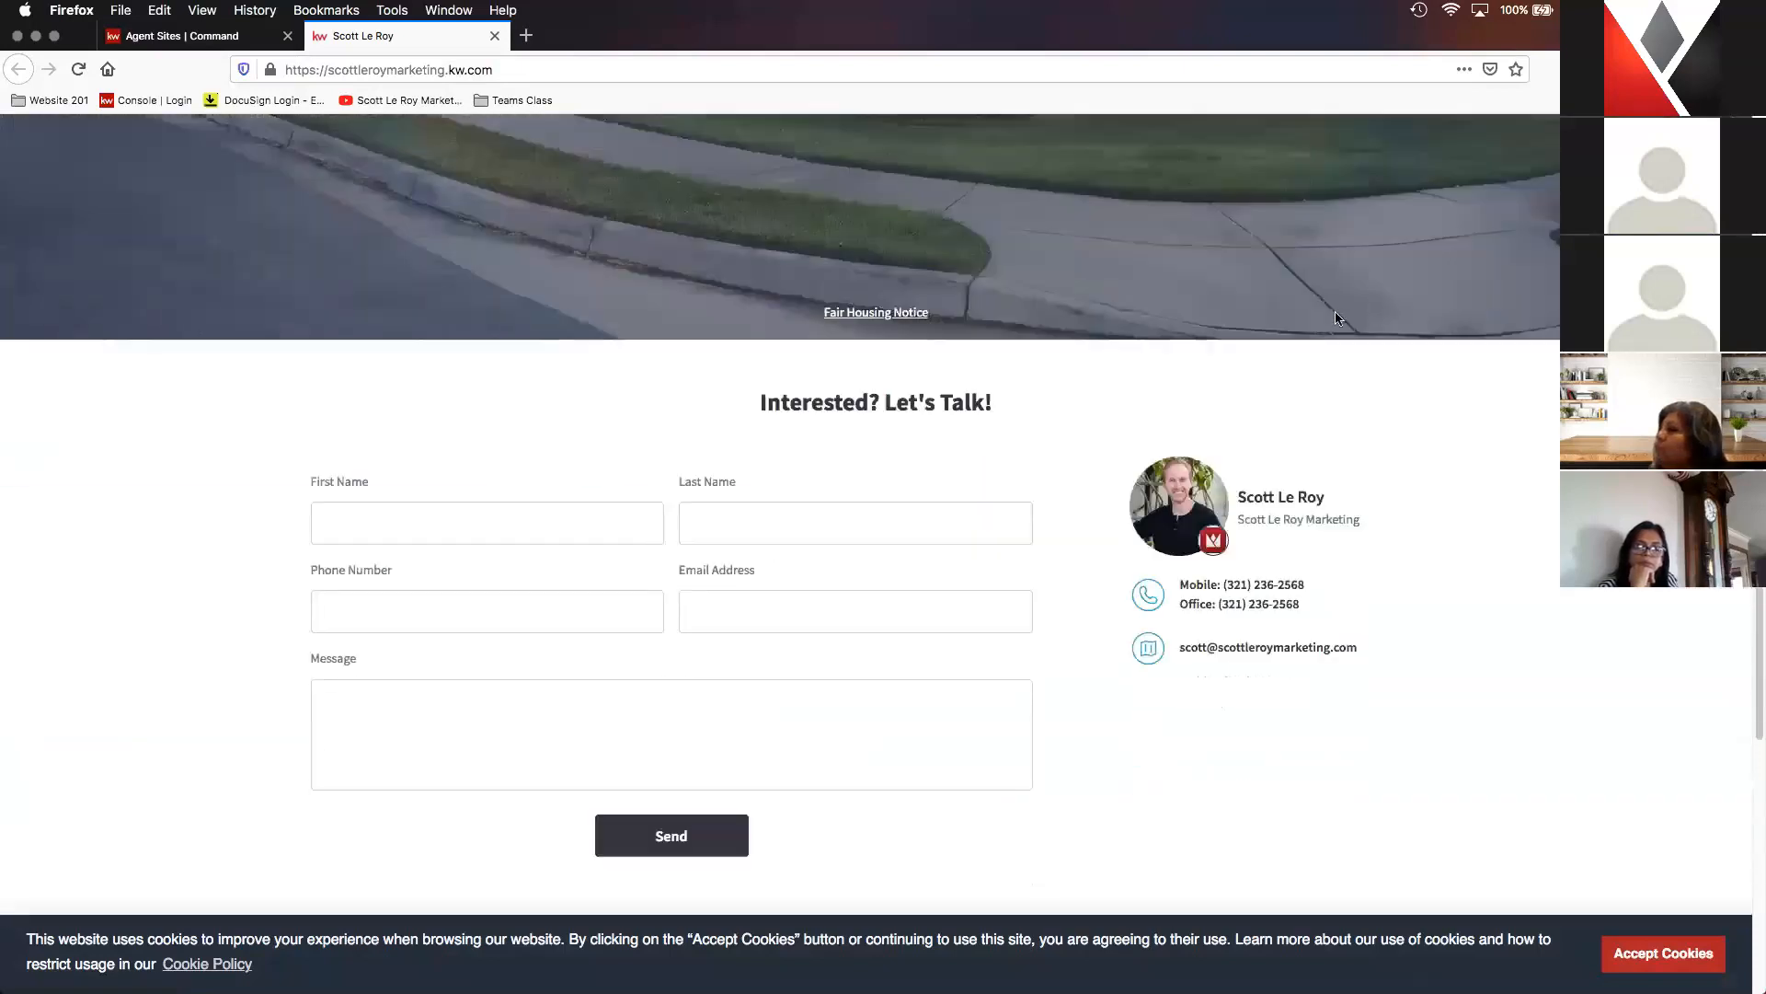
{"action": "scroll", "coordinate": [1333, 315], "scroll_direction": "down", "scroll_amount": 1}
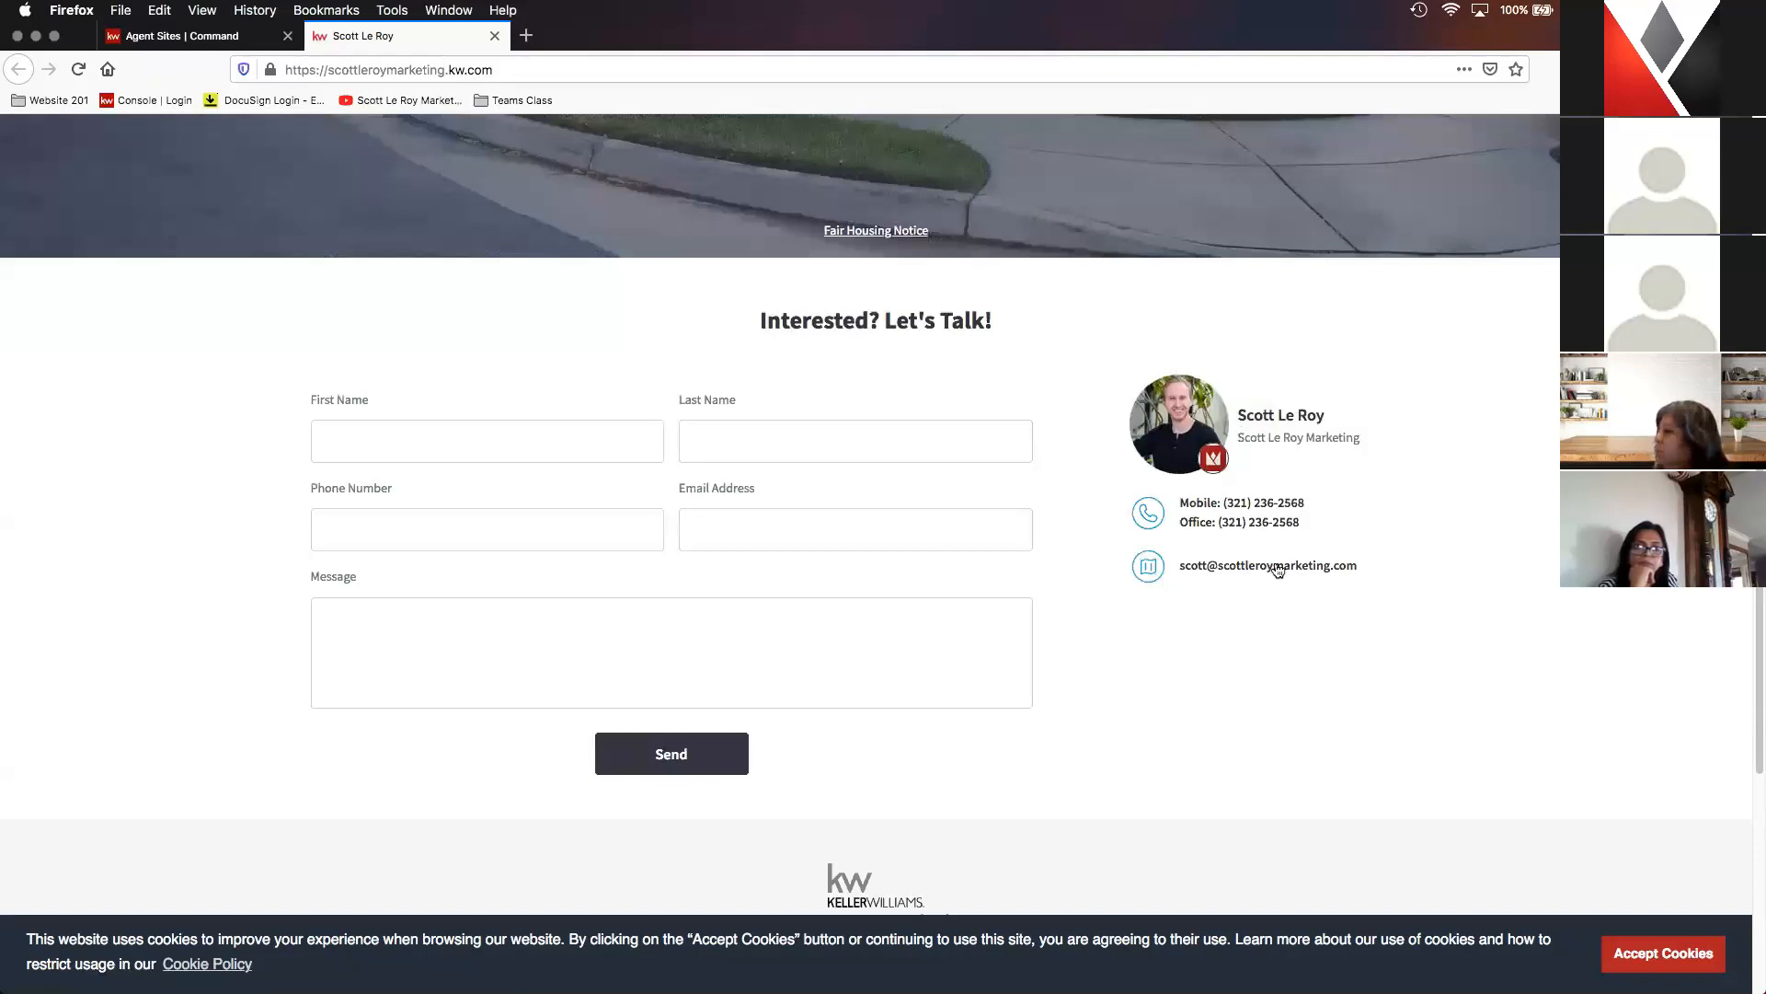
{"action": "scroll", "coordinate": [1278, 515], "scroll_direction": "down", "scroll_amount": 6}
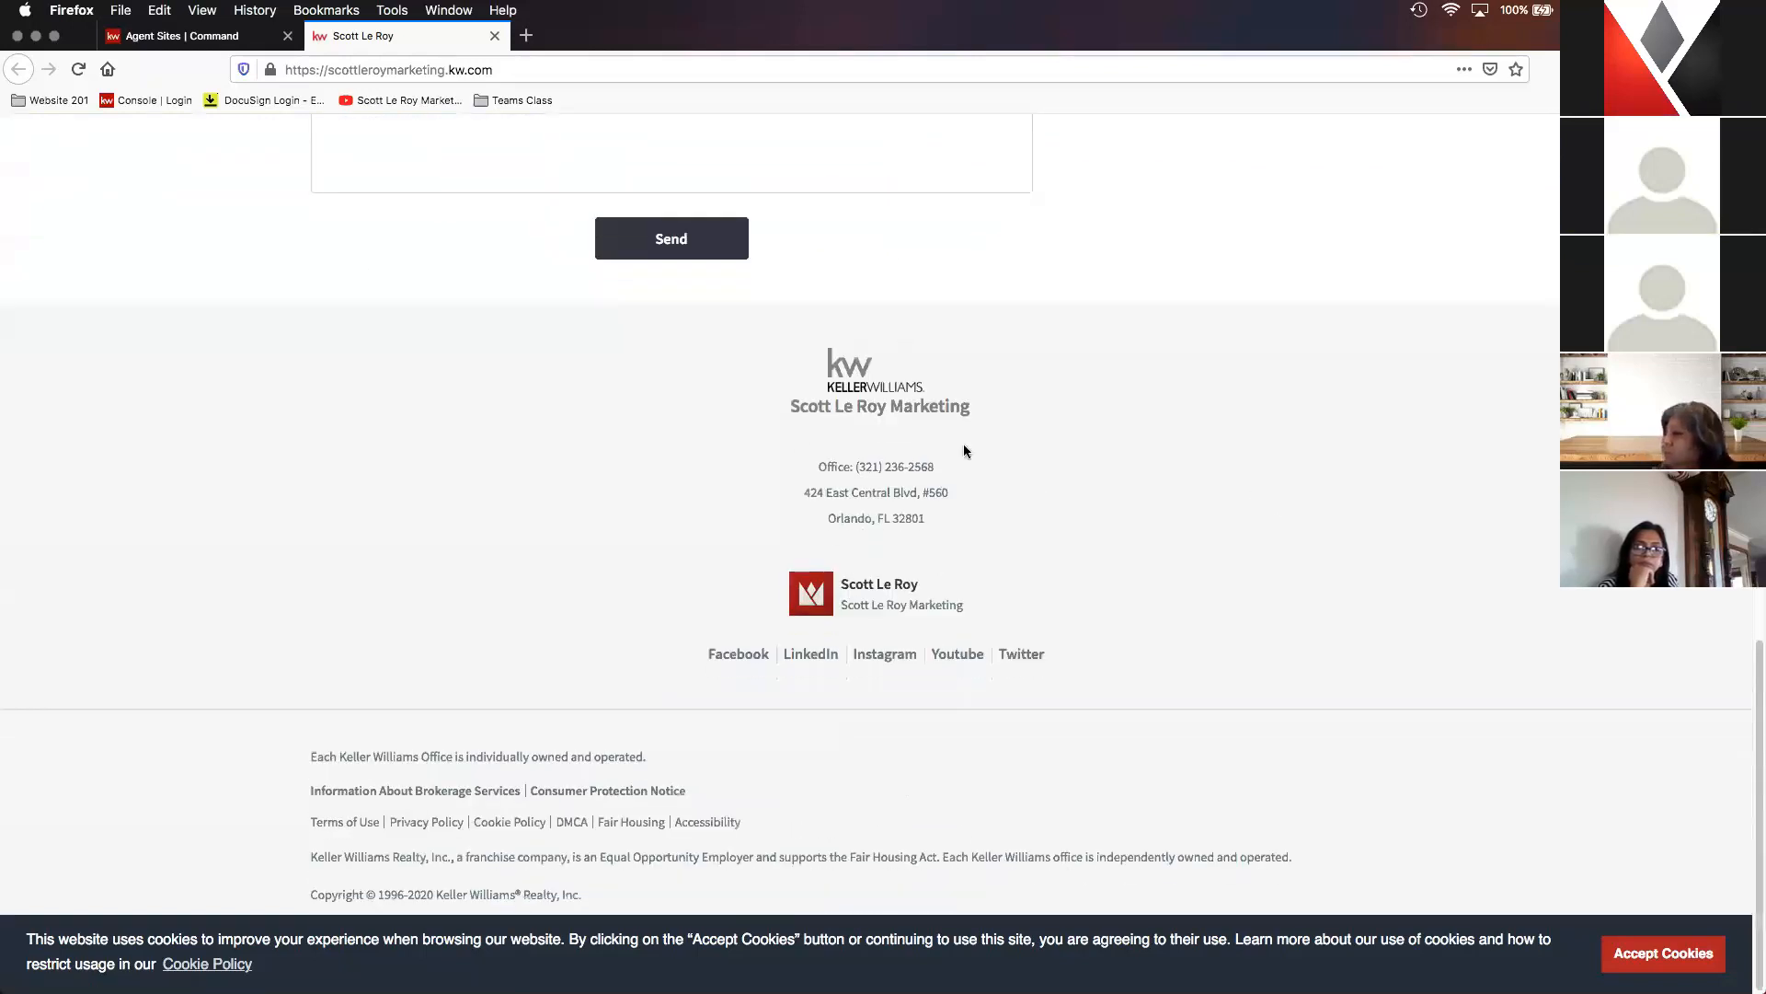
{"action": "scroll", "coordinate": [1041, 490], "scroll_direction": "down", "scroll_amount": 1}
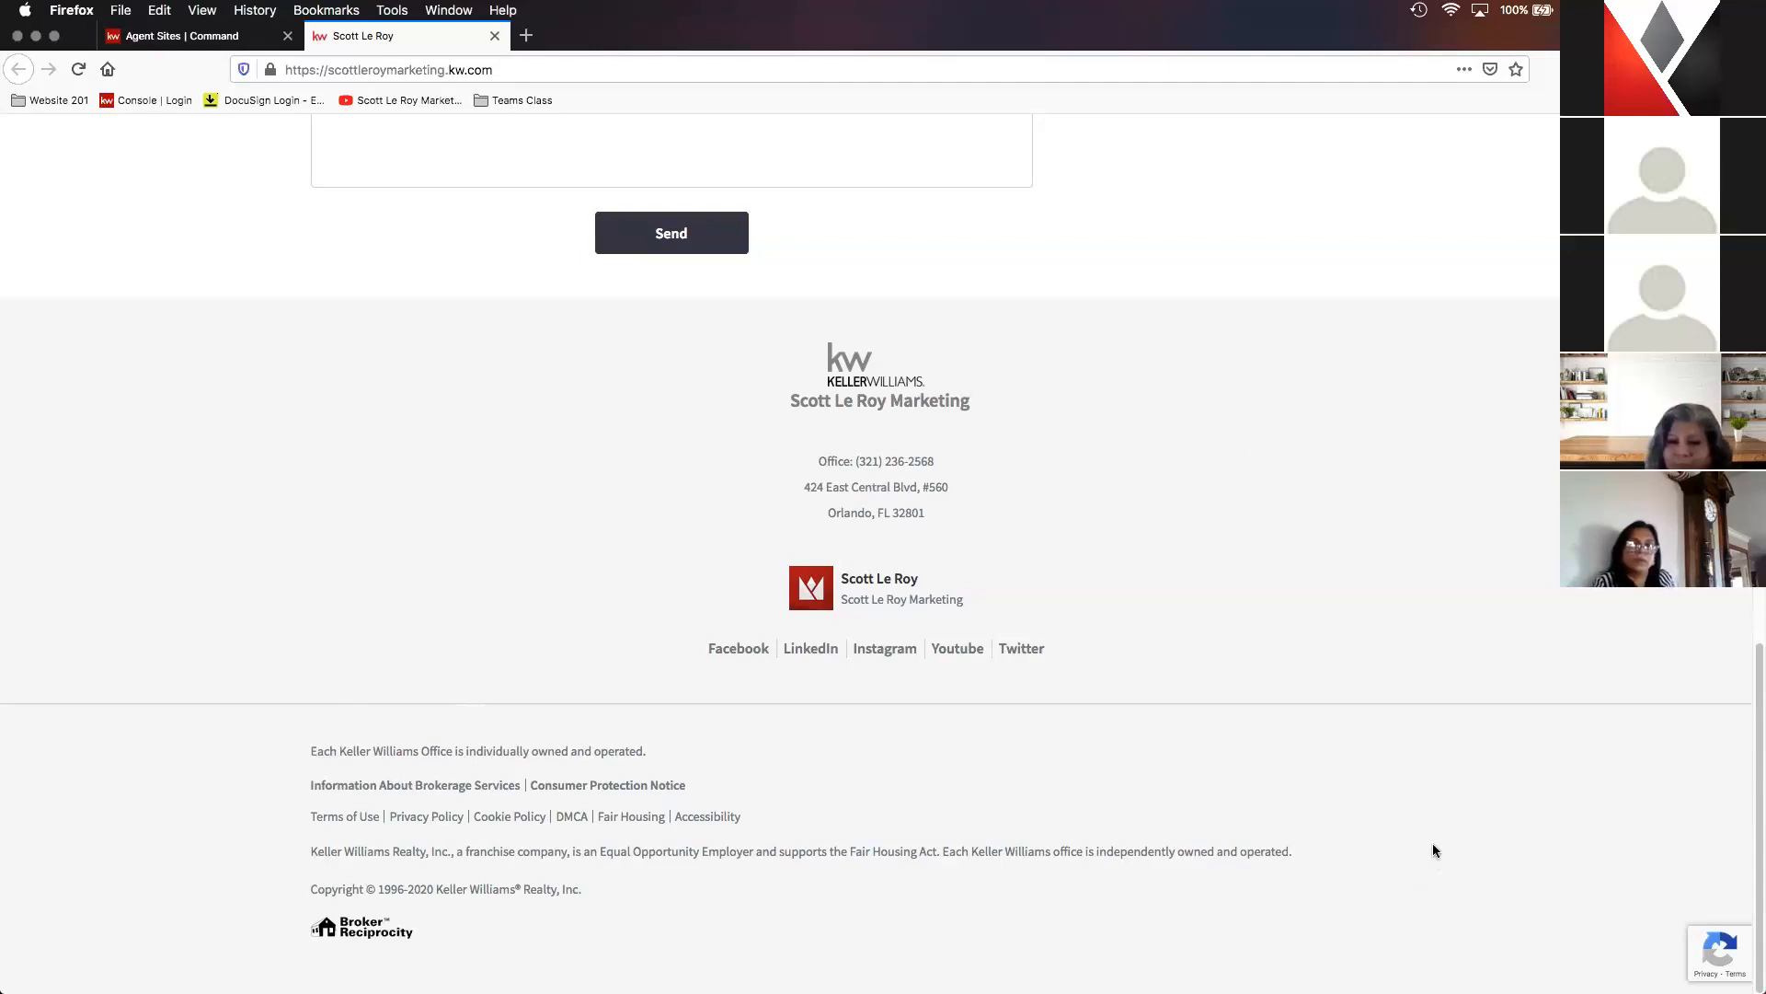
- Check the live site's footer social links, return to the homepage header and open the agent's navigation menu to examine its page links
{"action": "scroll", "coordinate": [979, 672], "scroll_direction": "up", "scroll_amount": 1}
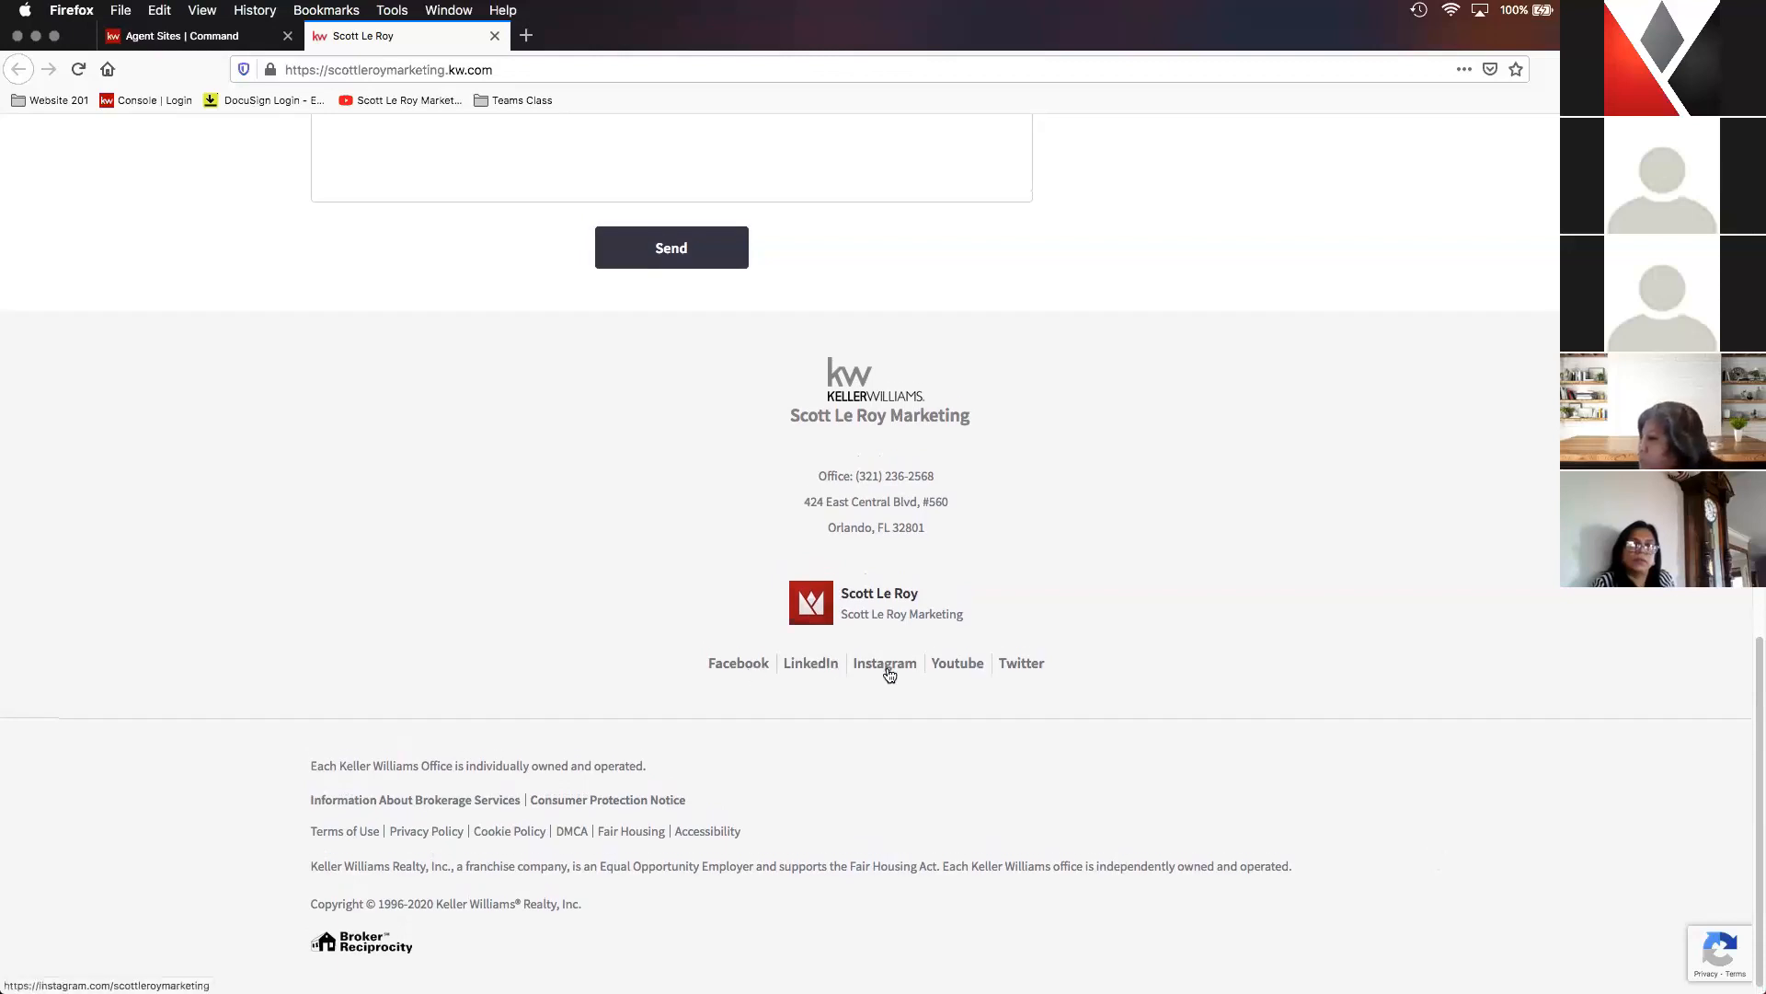
{"action": "middle_click", "coordinate": [1294, 728]}
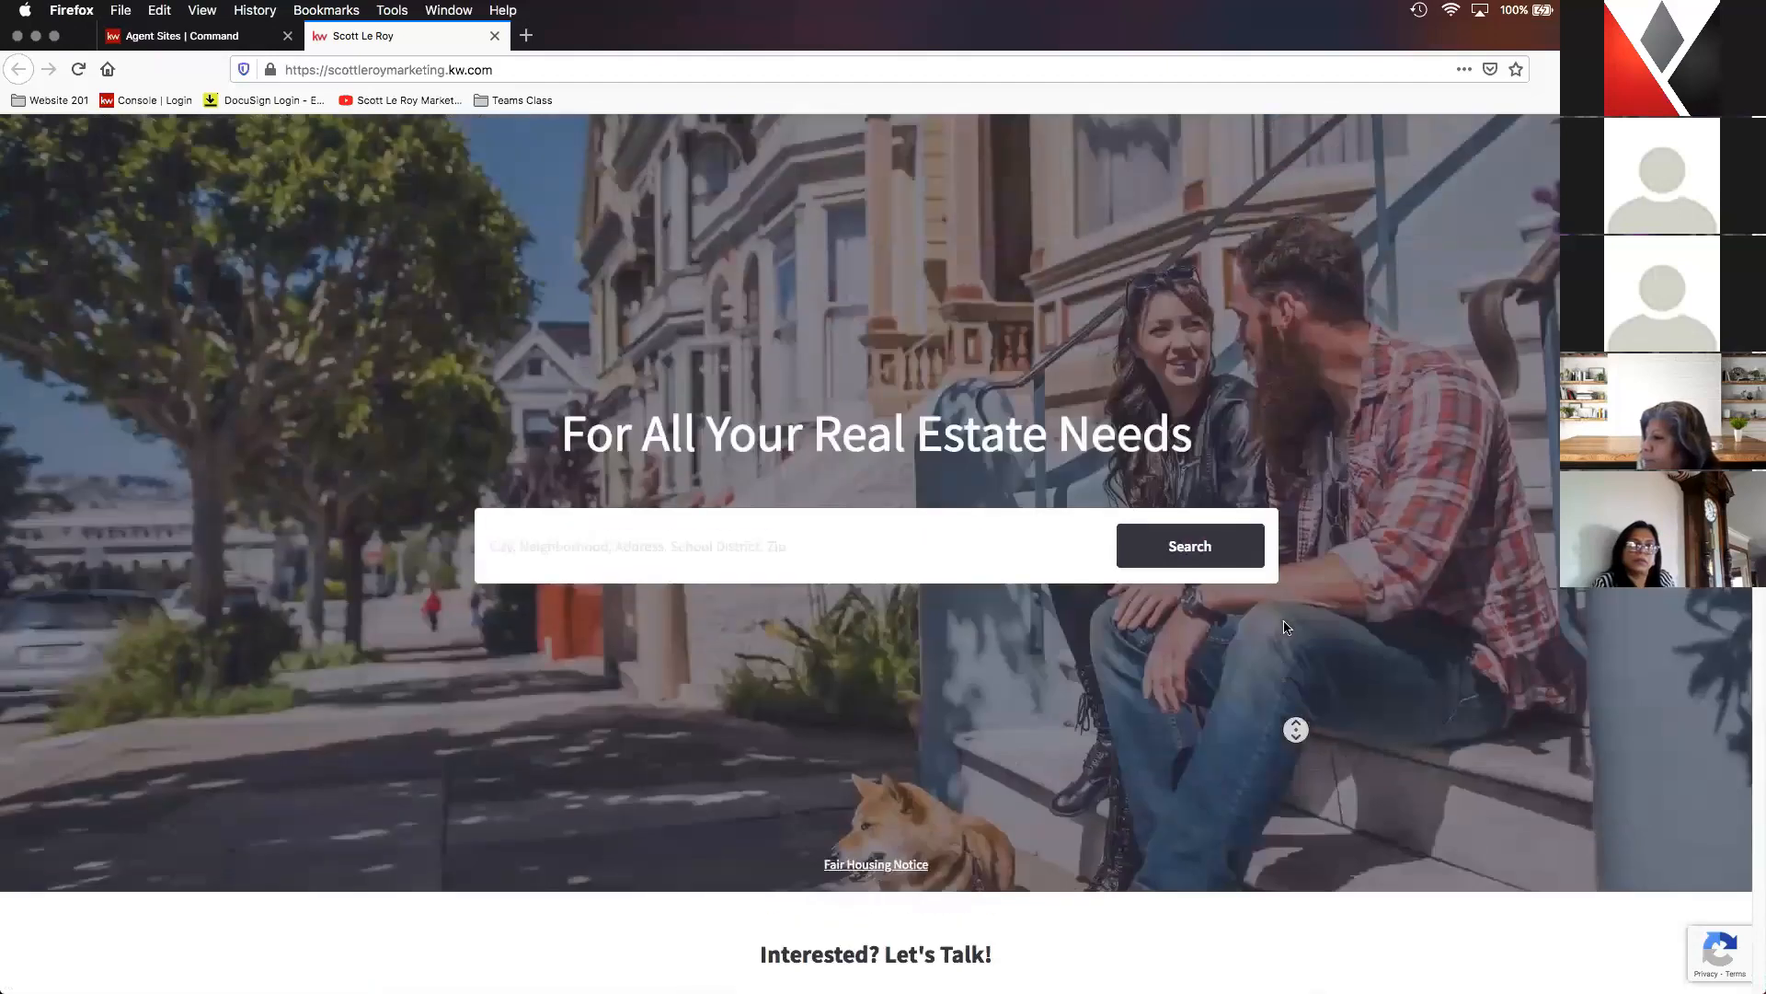
{"action": "left_click", "coordinate": [1436, 160]}
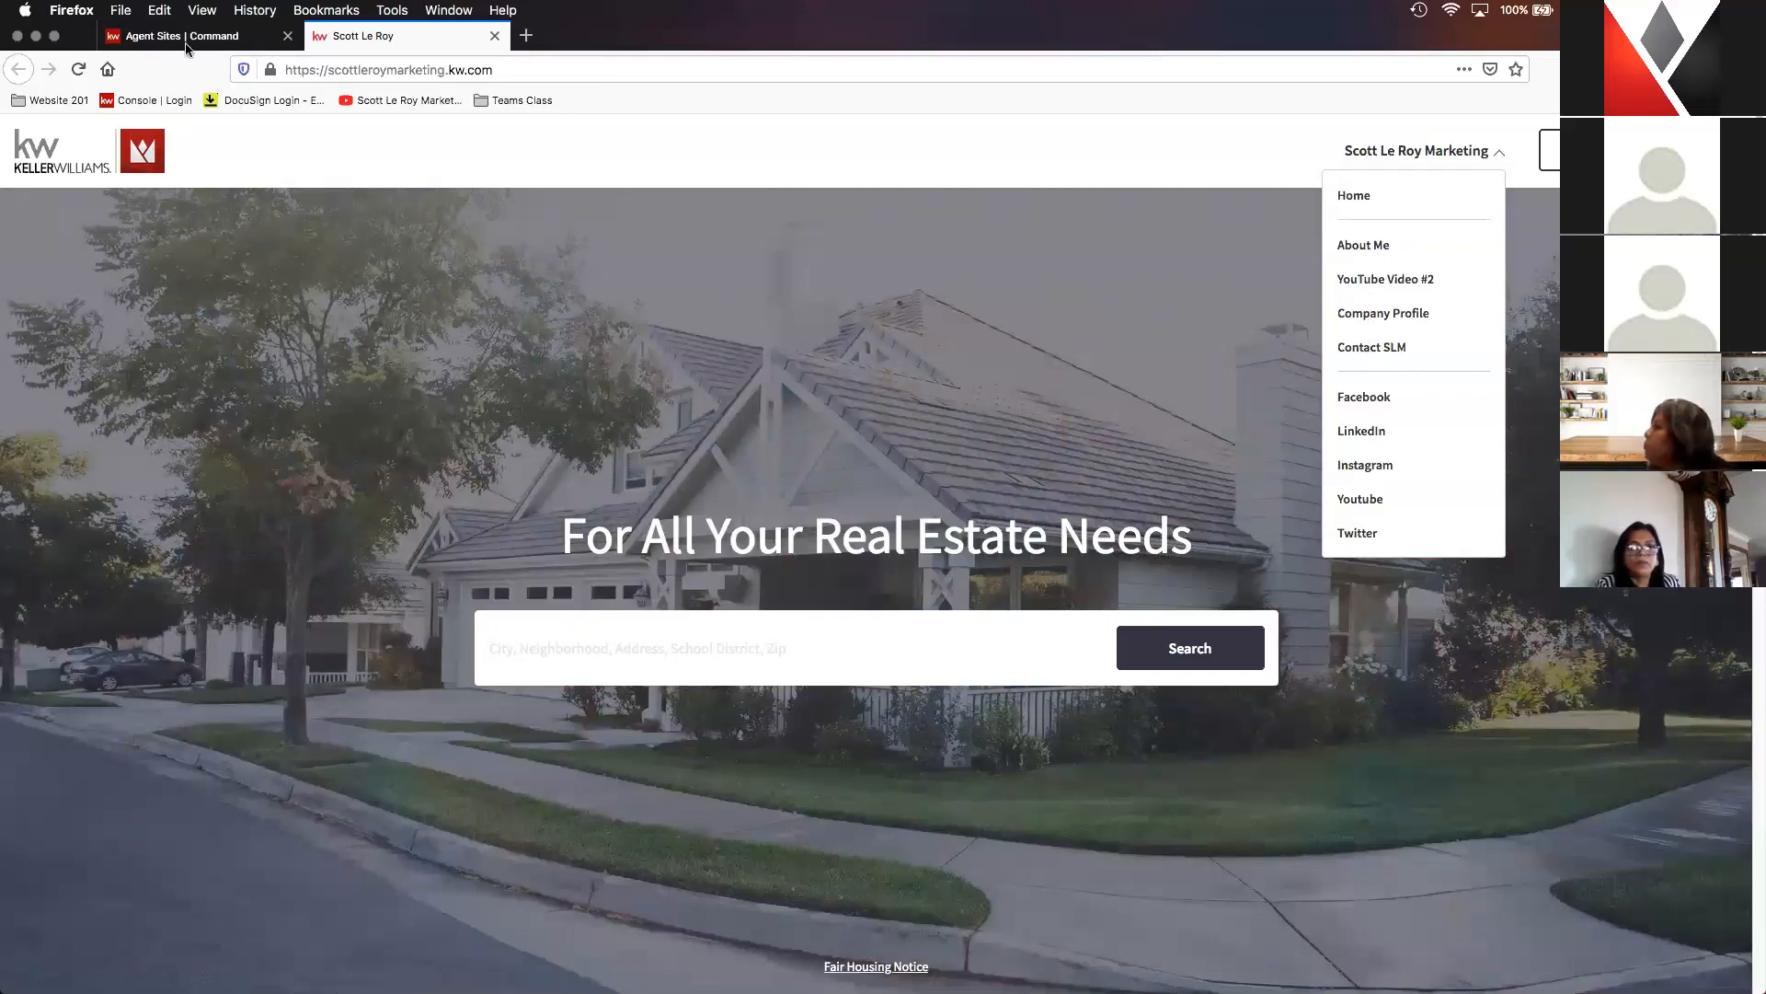
- Return to the Agent Site Pages list in Command and create a new page to be displayed on the agent site
{"action": "left_click", "coordinate": [185, 37]}
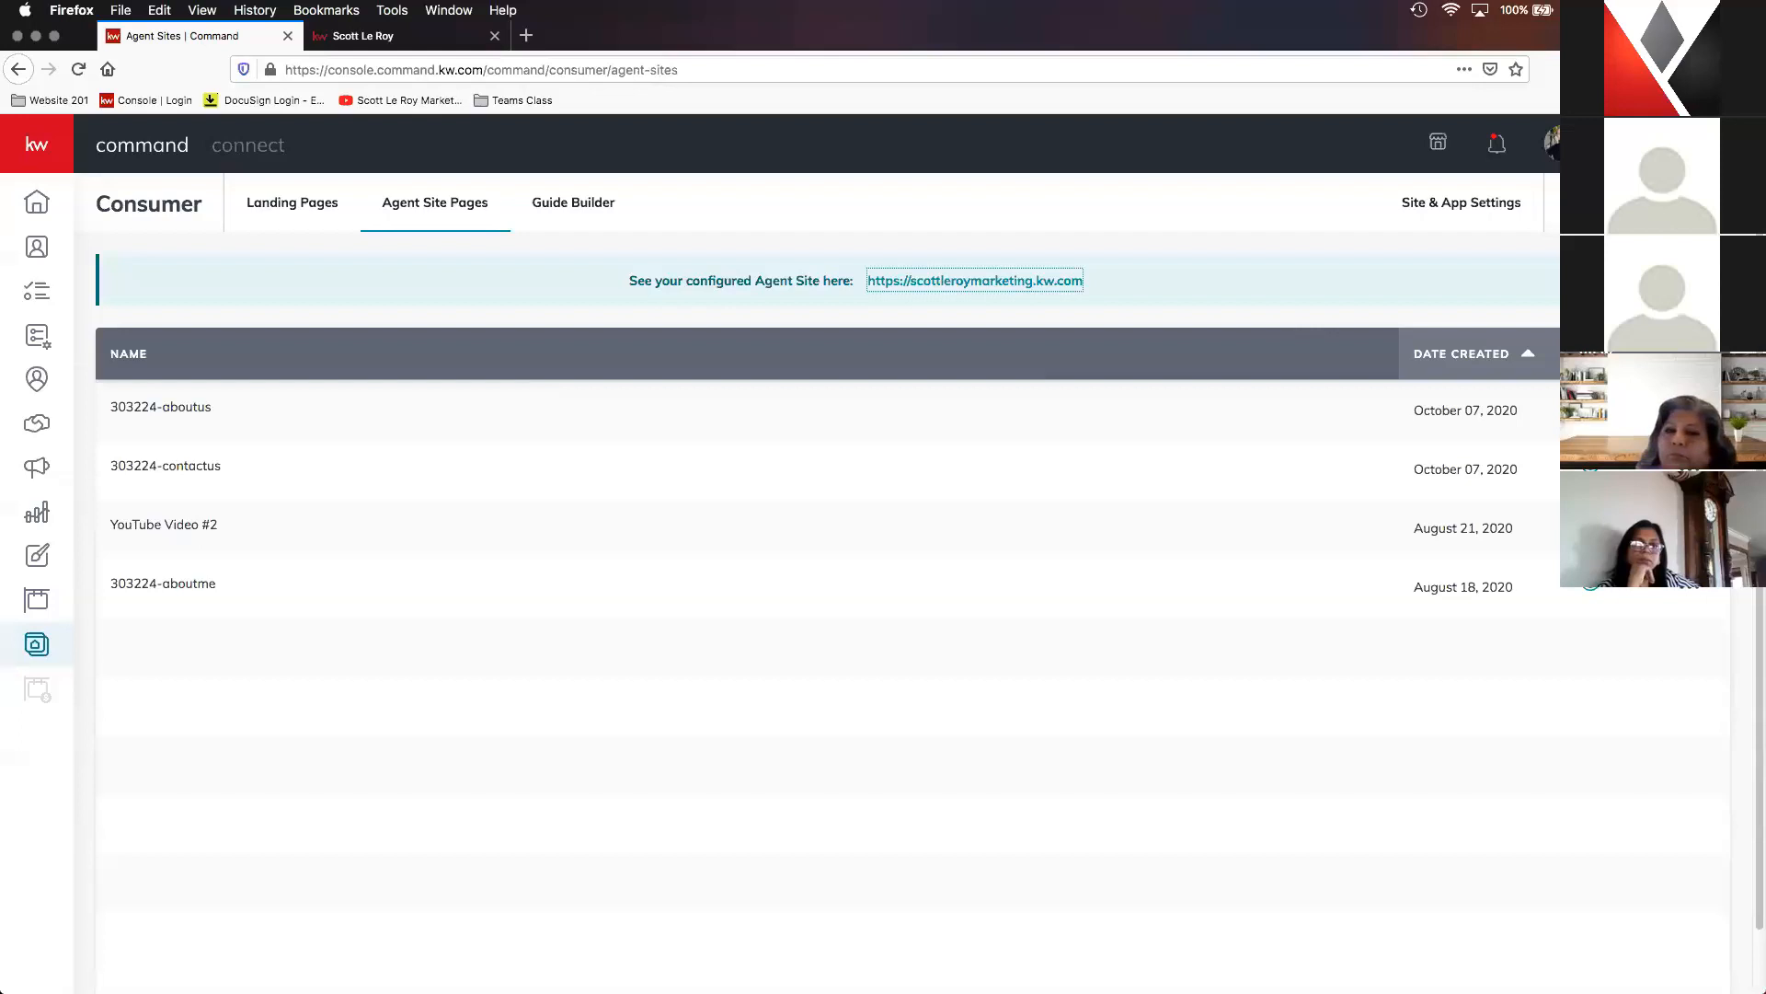
{"action": "left_click", "coordinate": [1647, 203]}
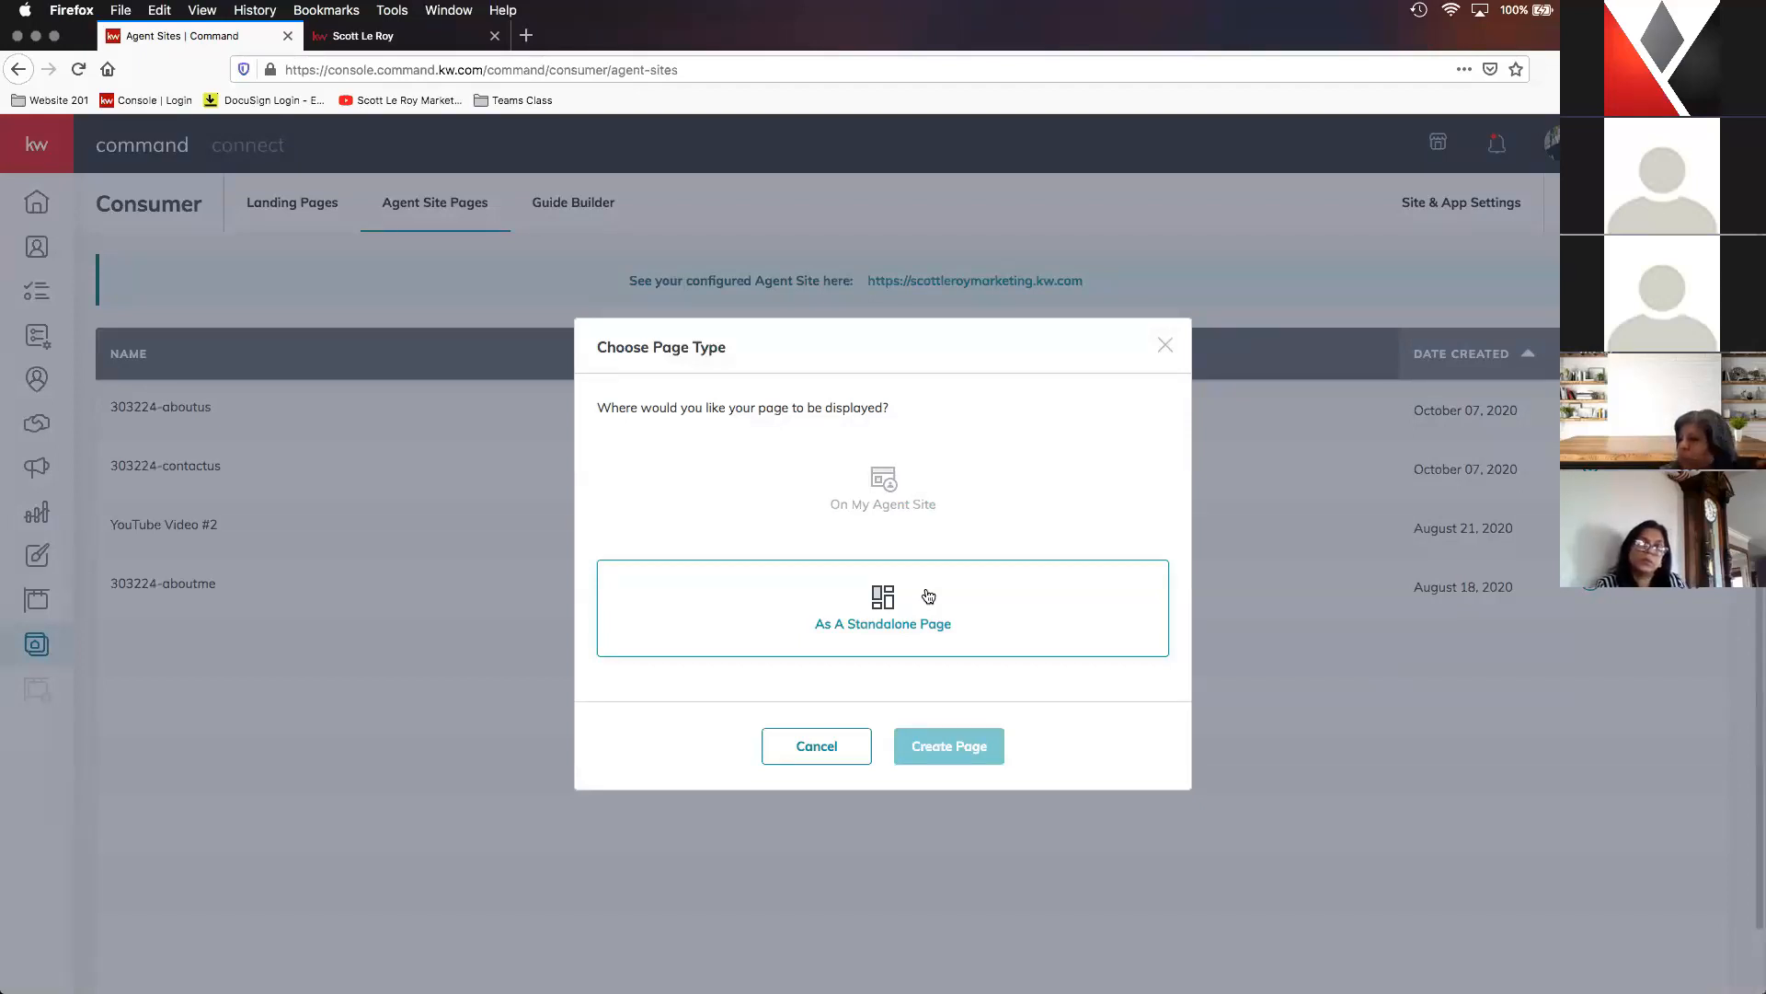
{"action": "left_click", "coordinate": [918, 497]}
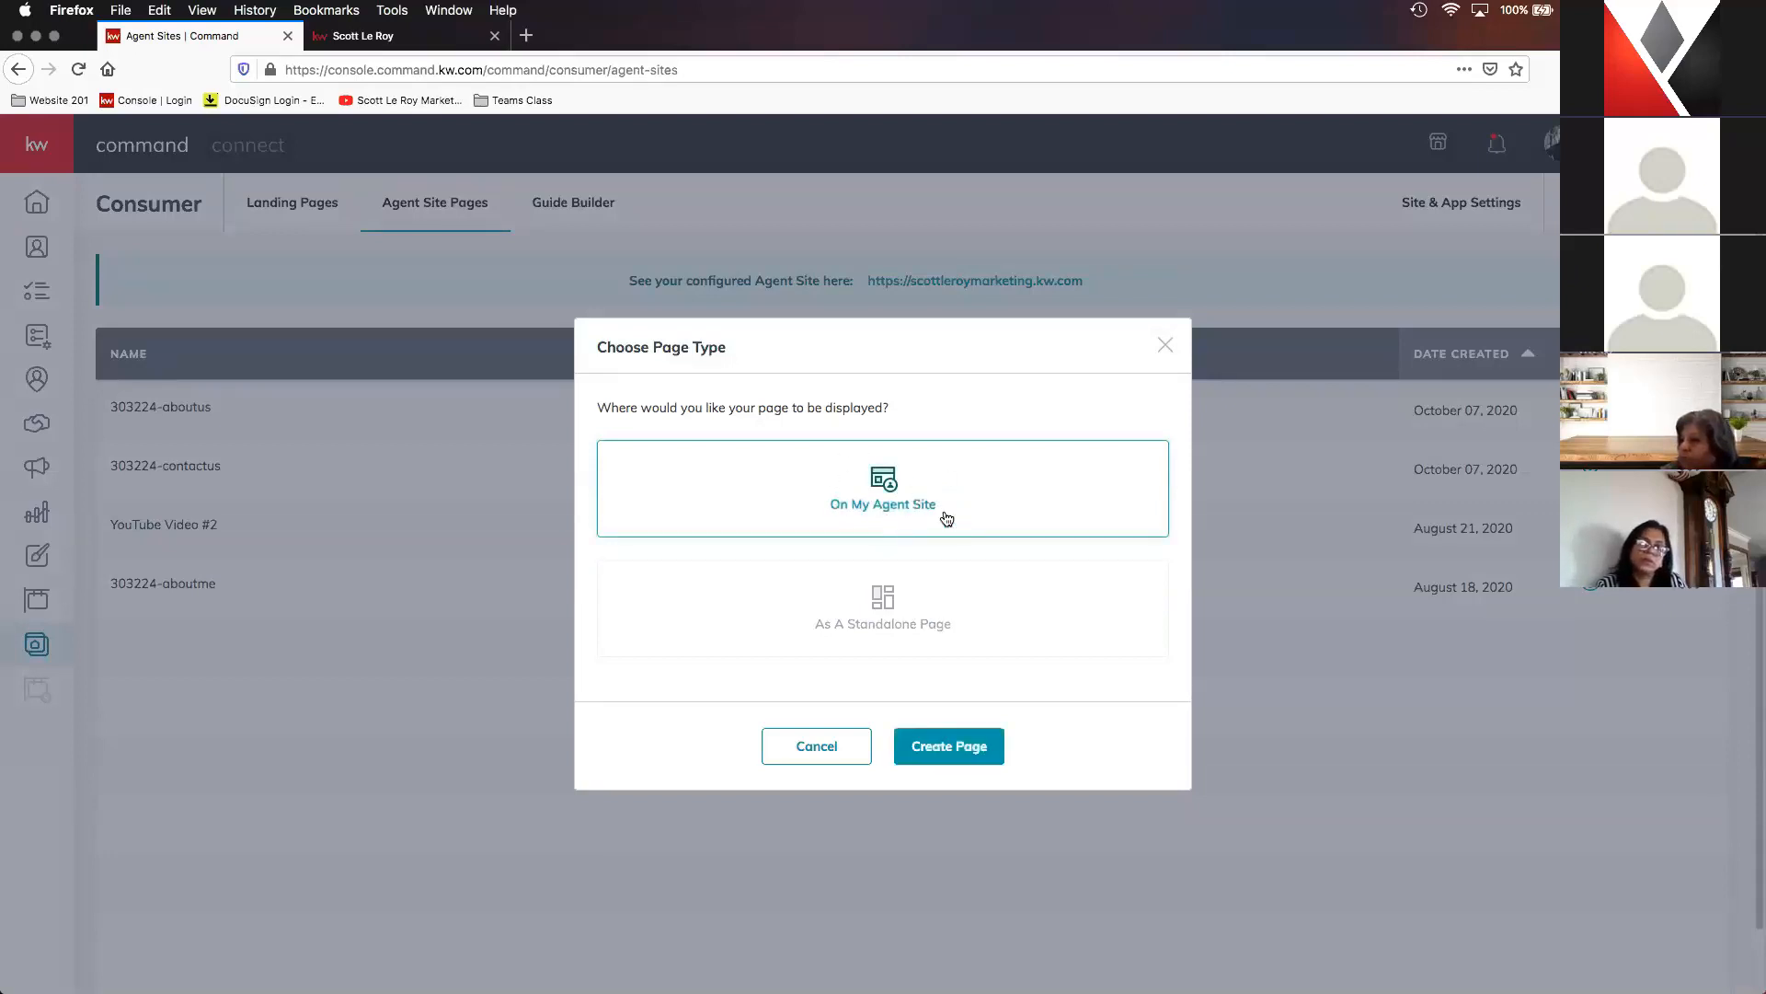
{"action": "left_click", "coordinate": [964, 759]}
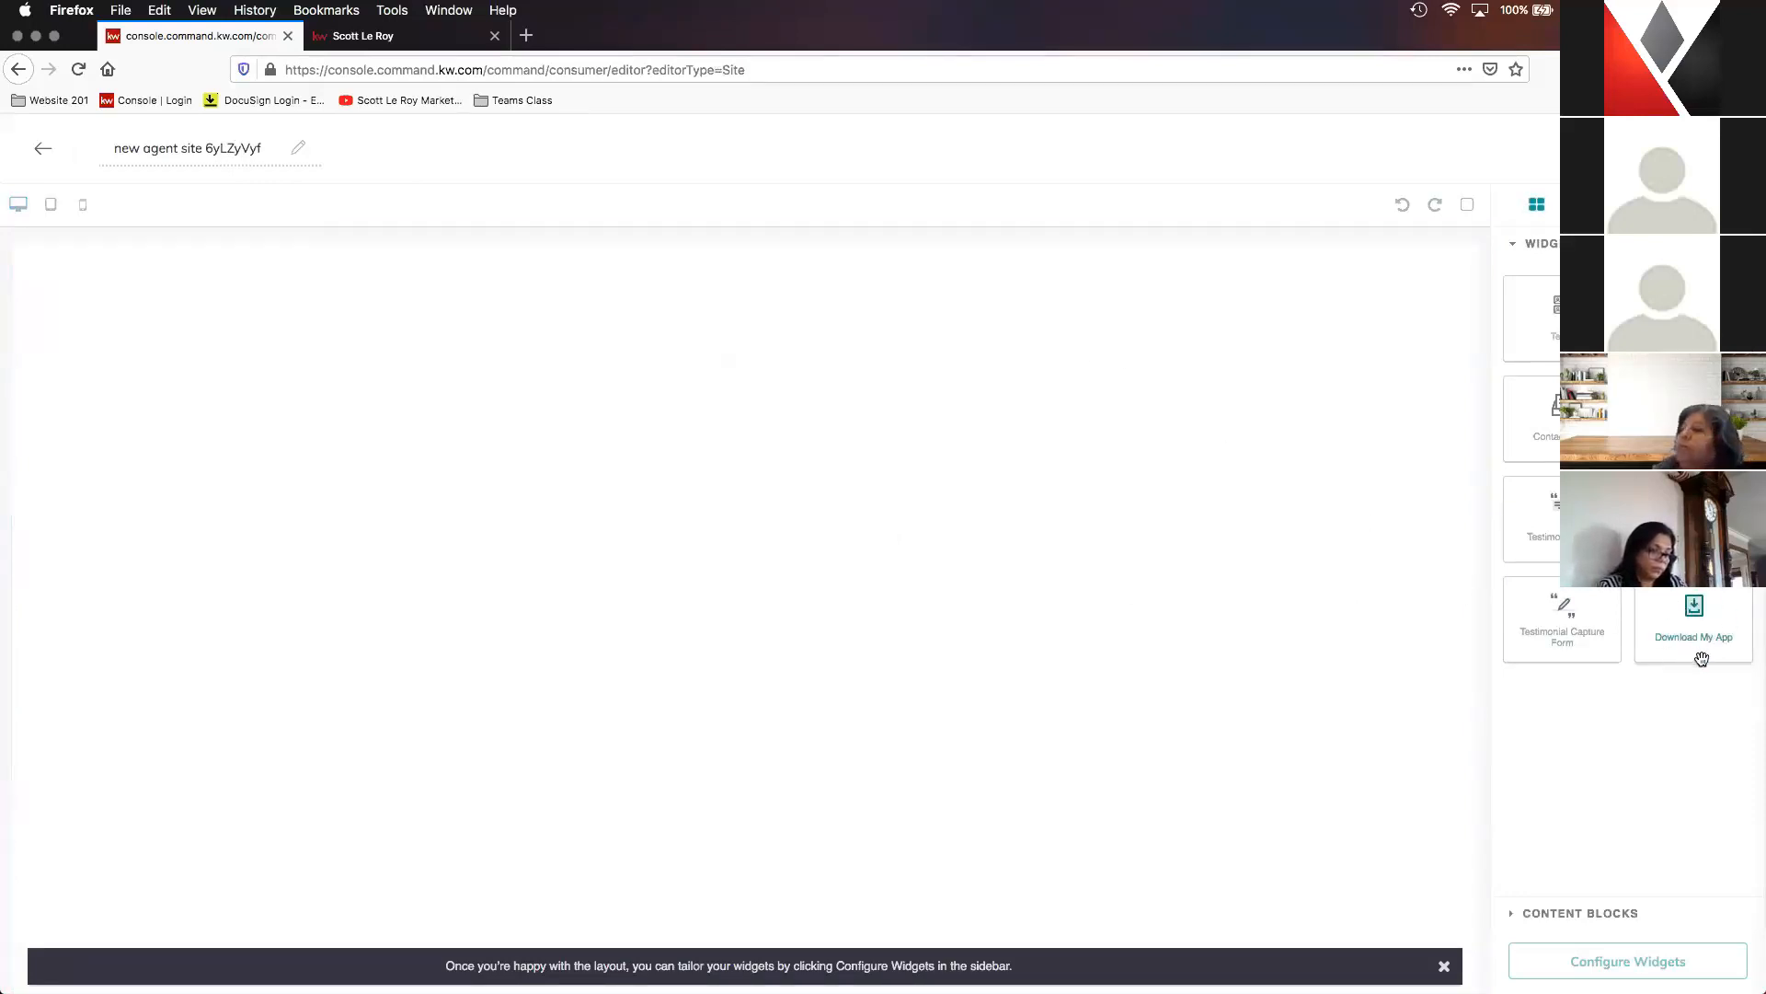
- Rename the new agent site page as Mobile App
{"action": "left_click", "coordinate": [262, 147]}
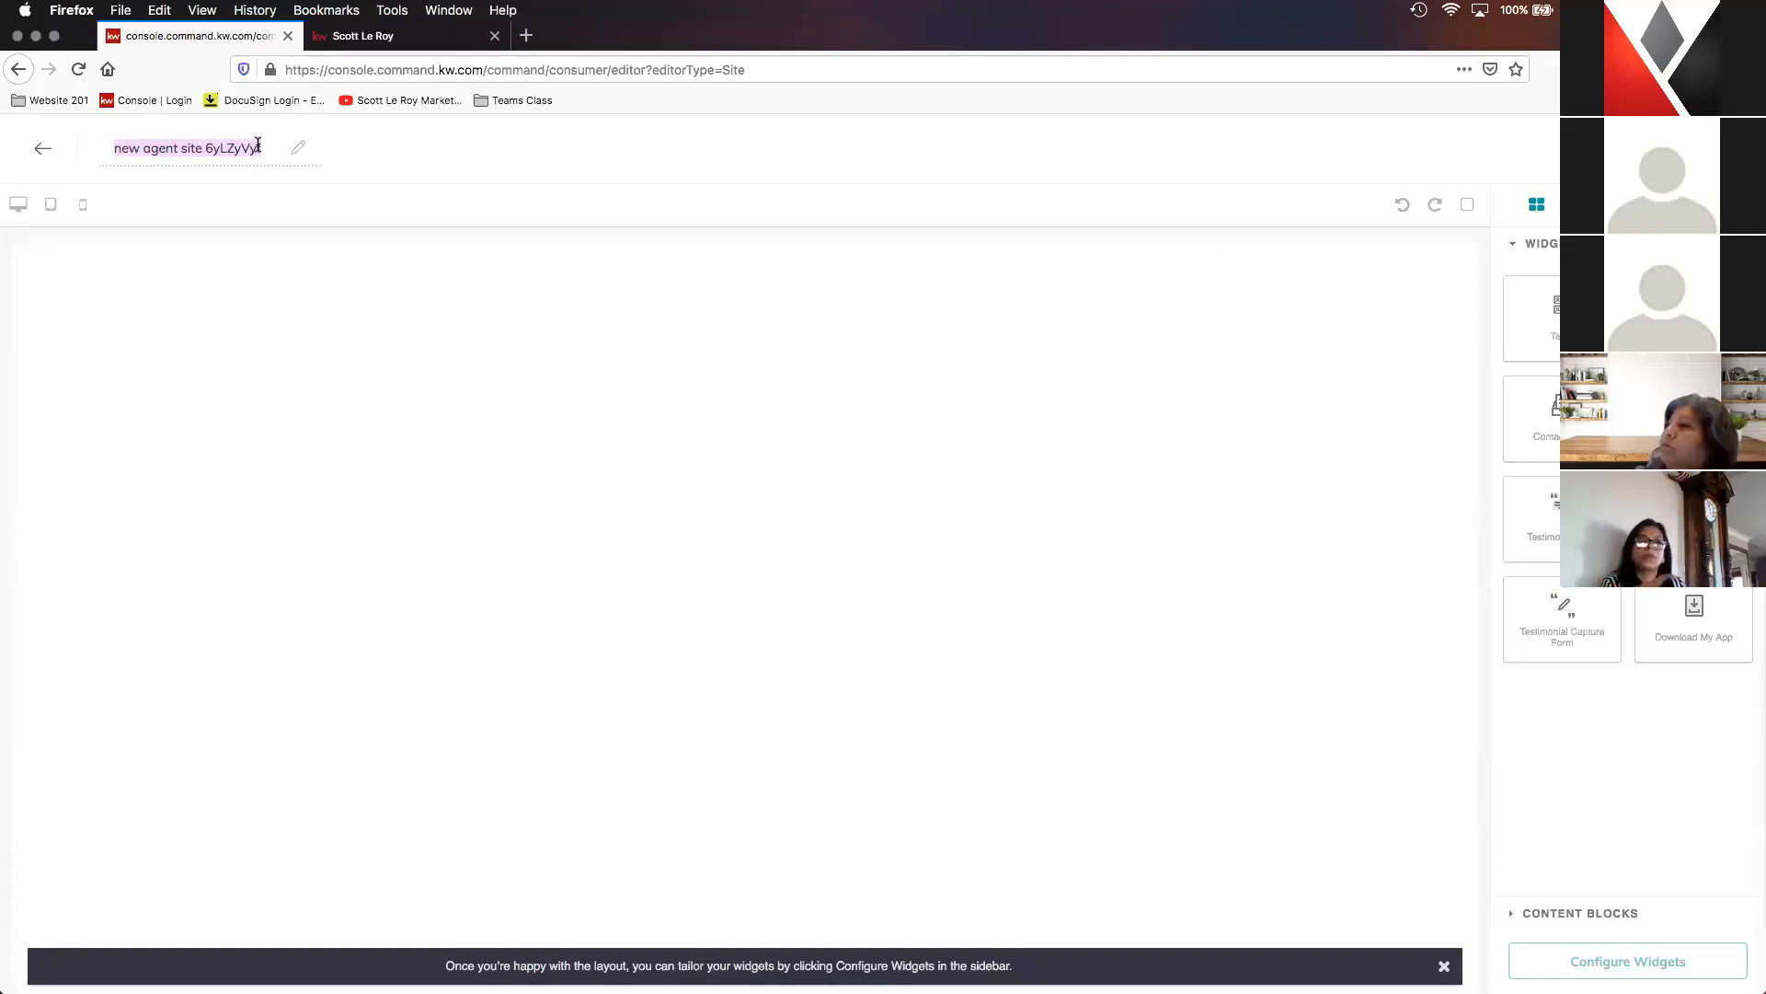
{"action": "type", "text": "Mobile"}
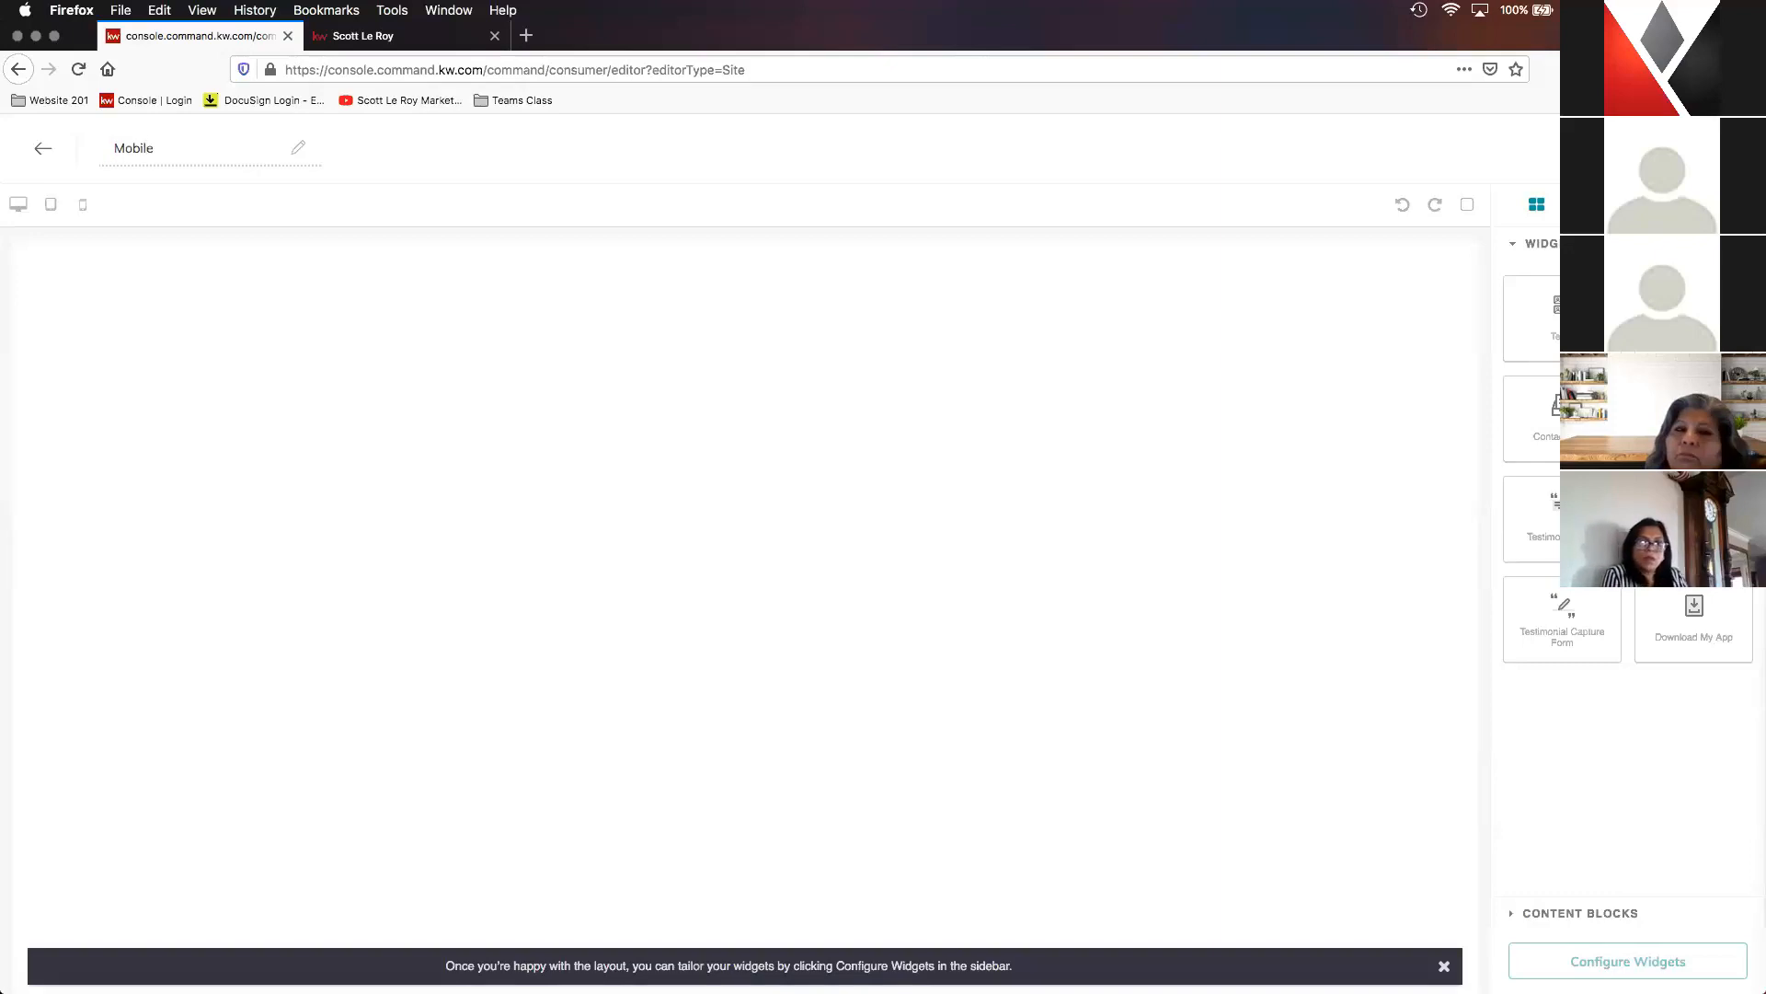
{"action": "type", "text": " App"}
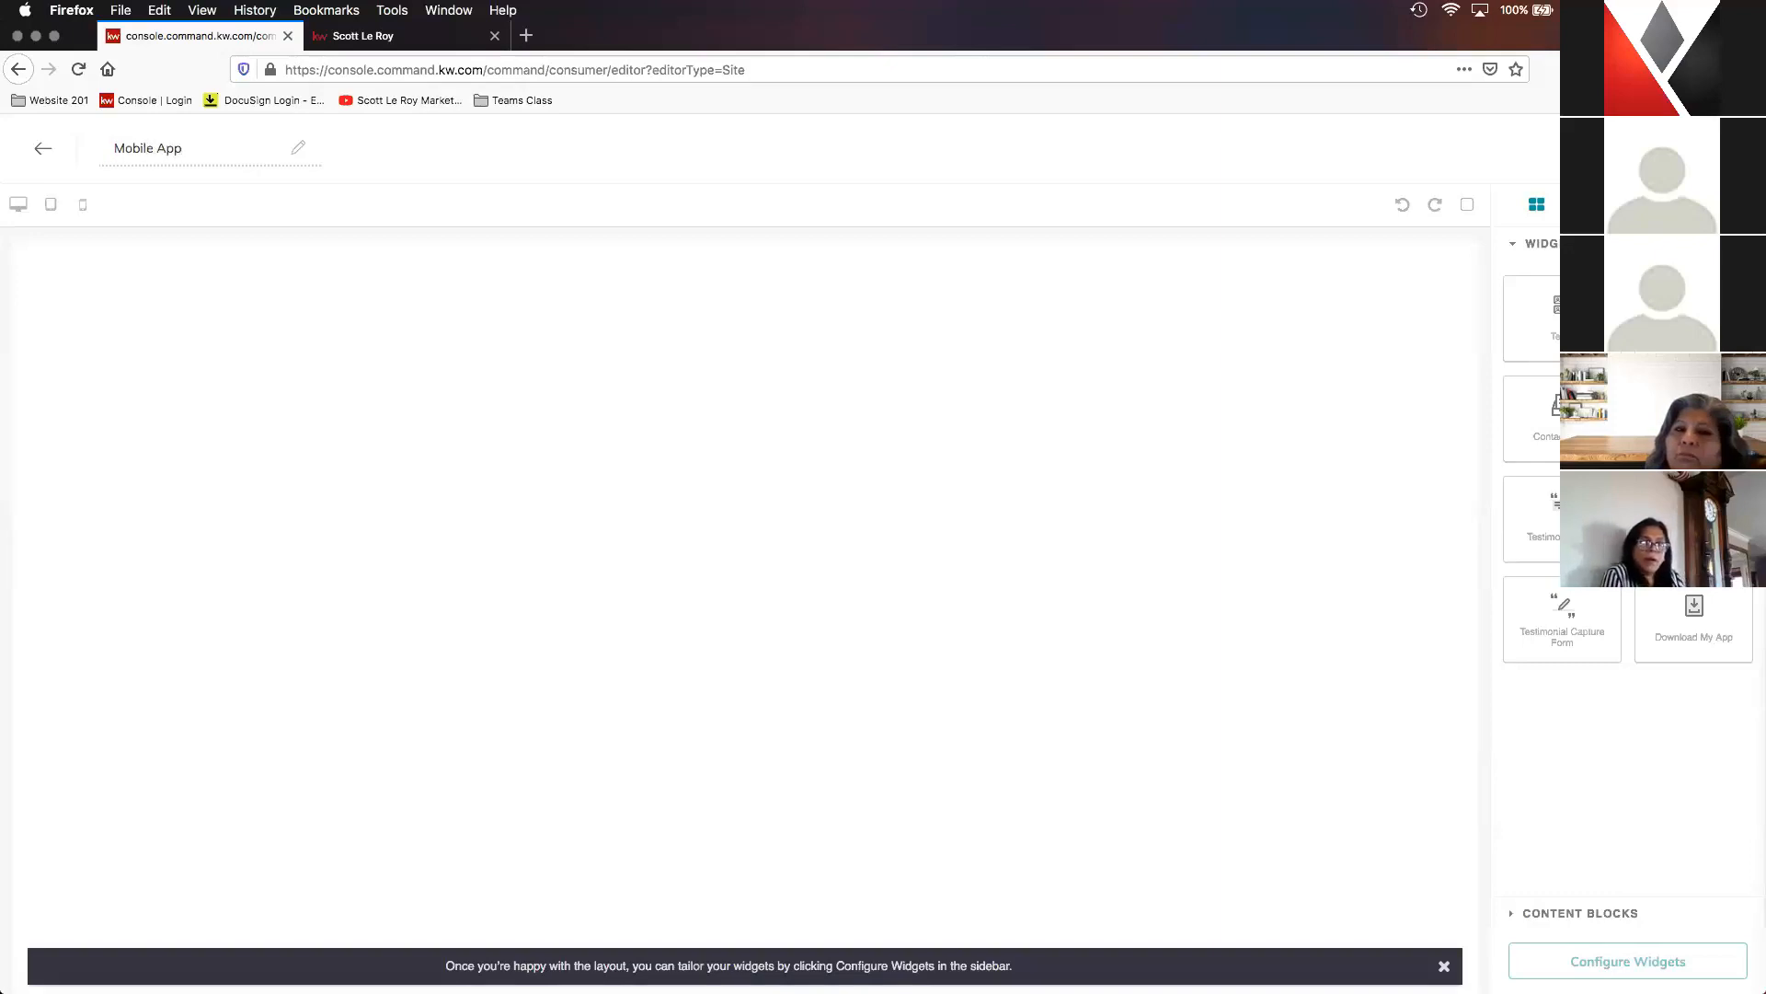
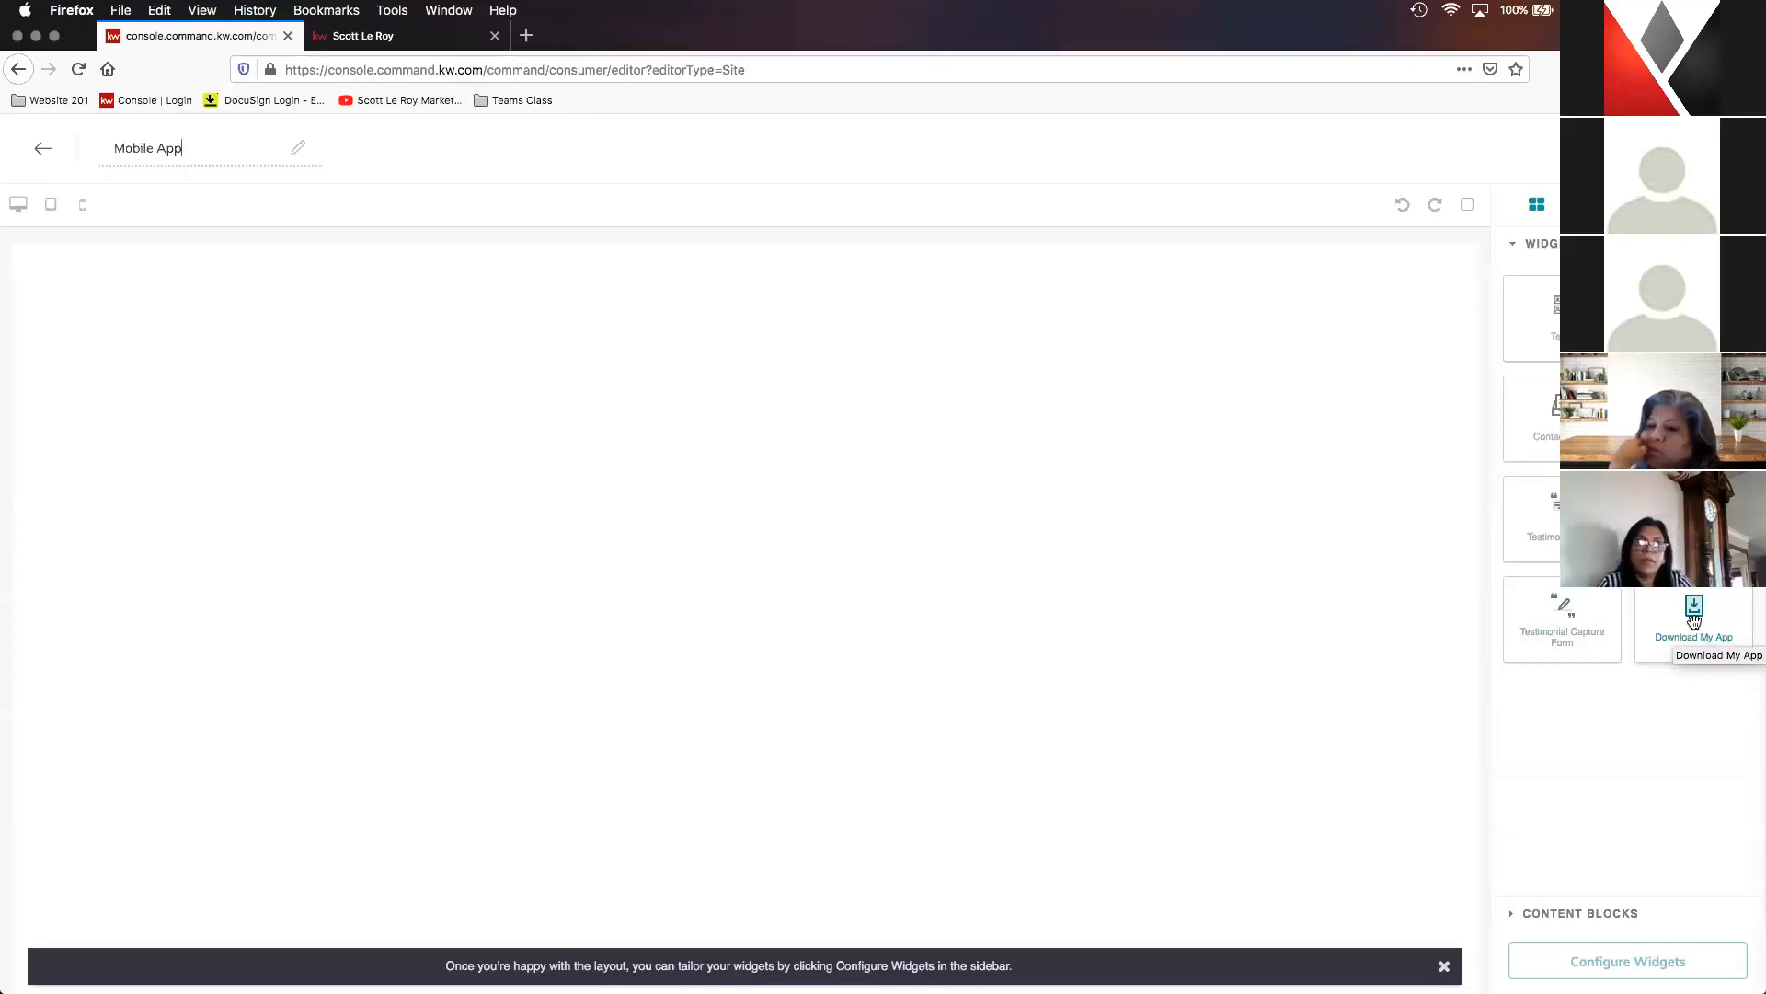
- Add the Download My App widget to the Mobile App page and open its configuration
{"action": "left_click_drag", "start_coordinate": [1694, 610], "coordinate": [707, 308]}
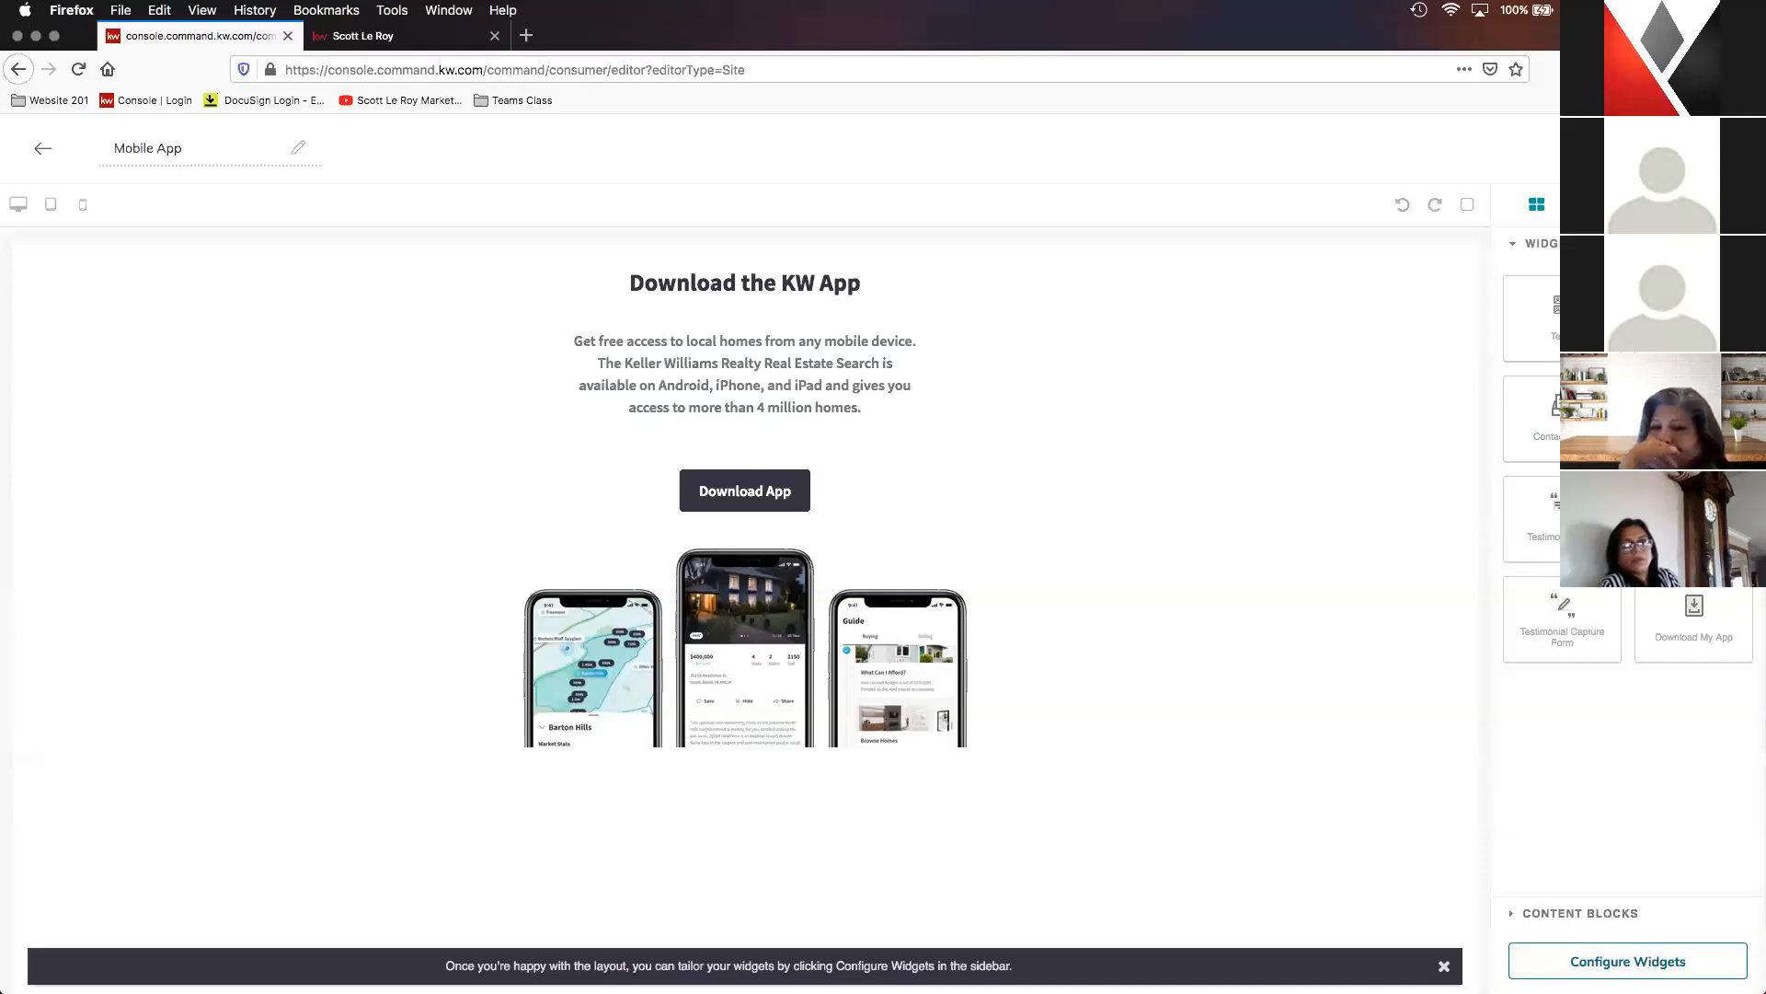
{"action": "left_click", "coordinate": [1644, 957]}
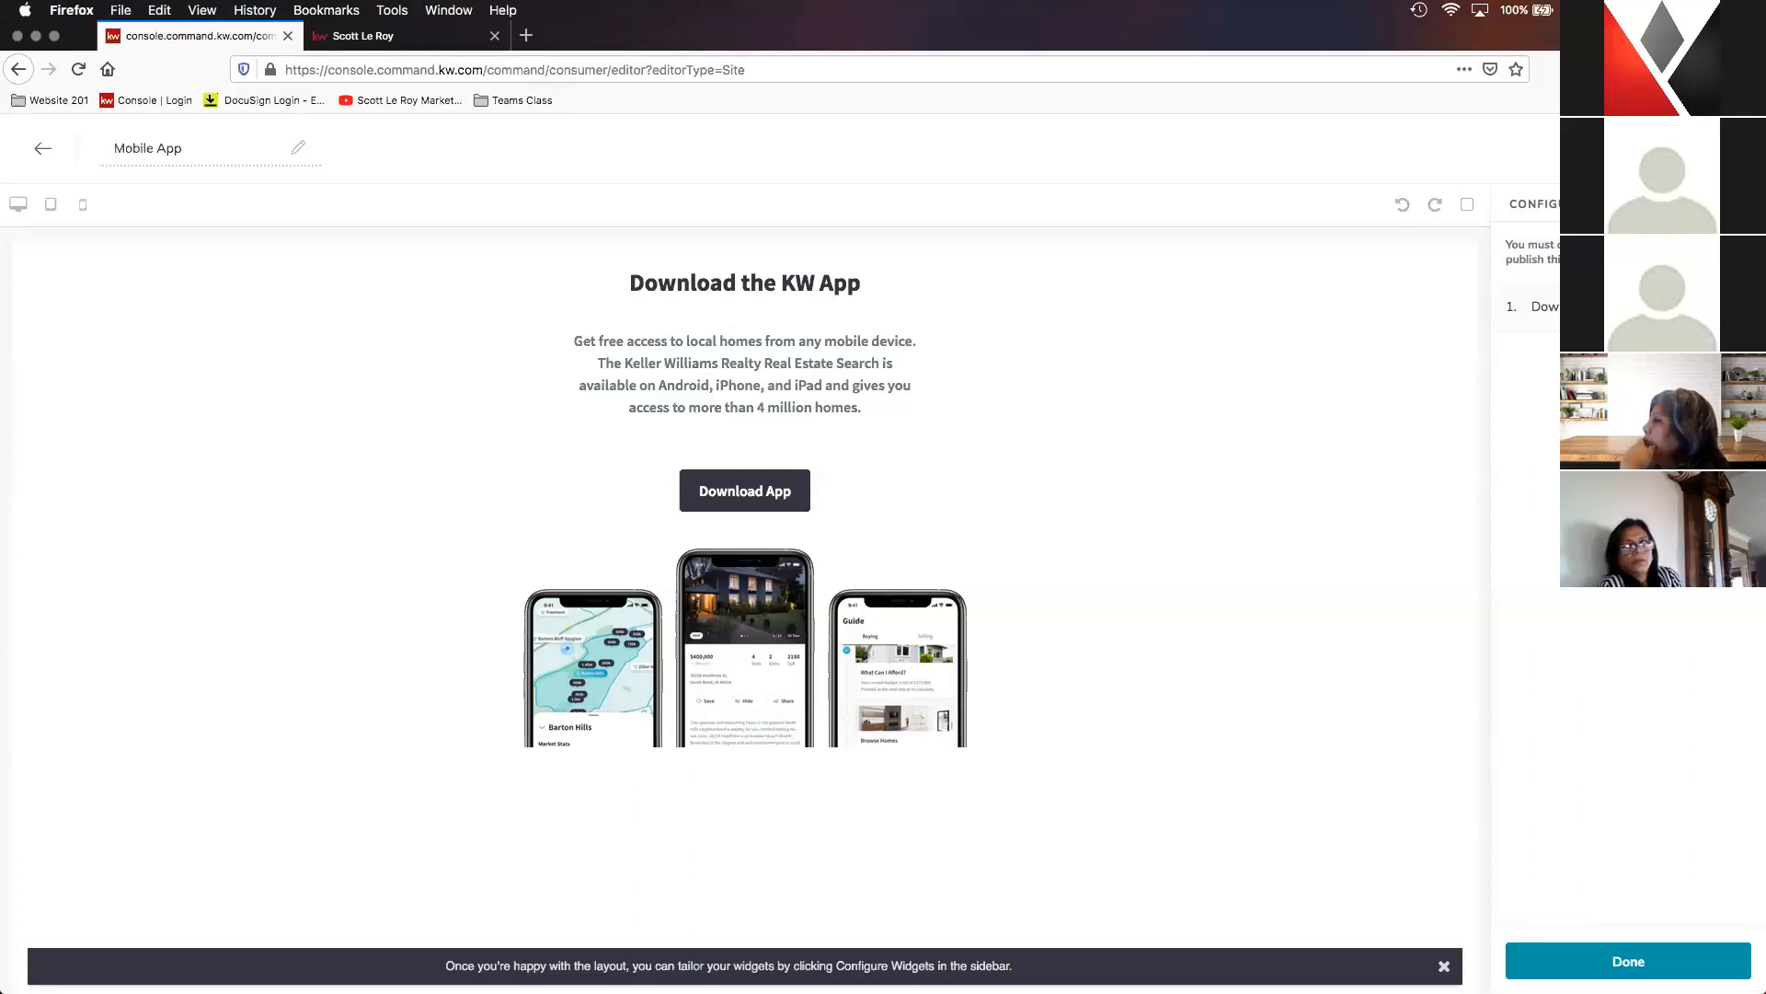
{"action": "left_click", "coordinate": [1546, 306]}
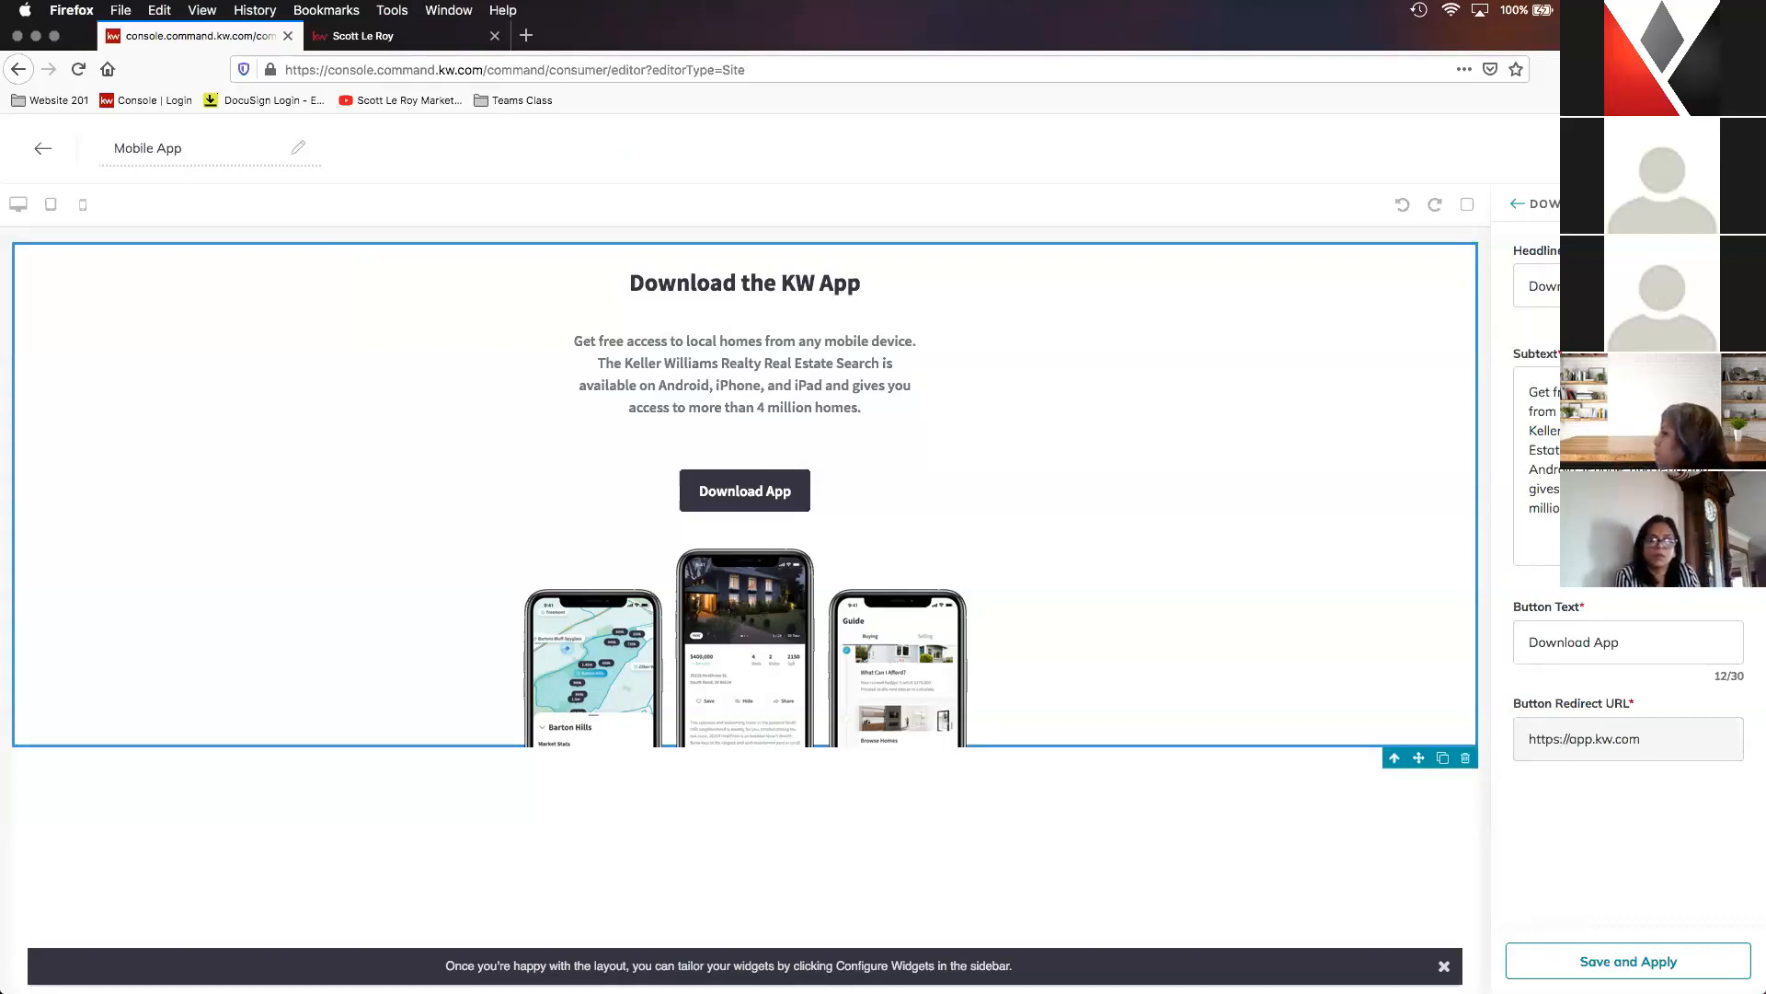
- Personalize the widget's headline with the agent's name before KW App, set the button text to "Download My KW App", and apply the changes
{"action": "left_click", "coordinate": [1629, 286]}
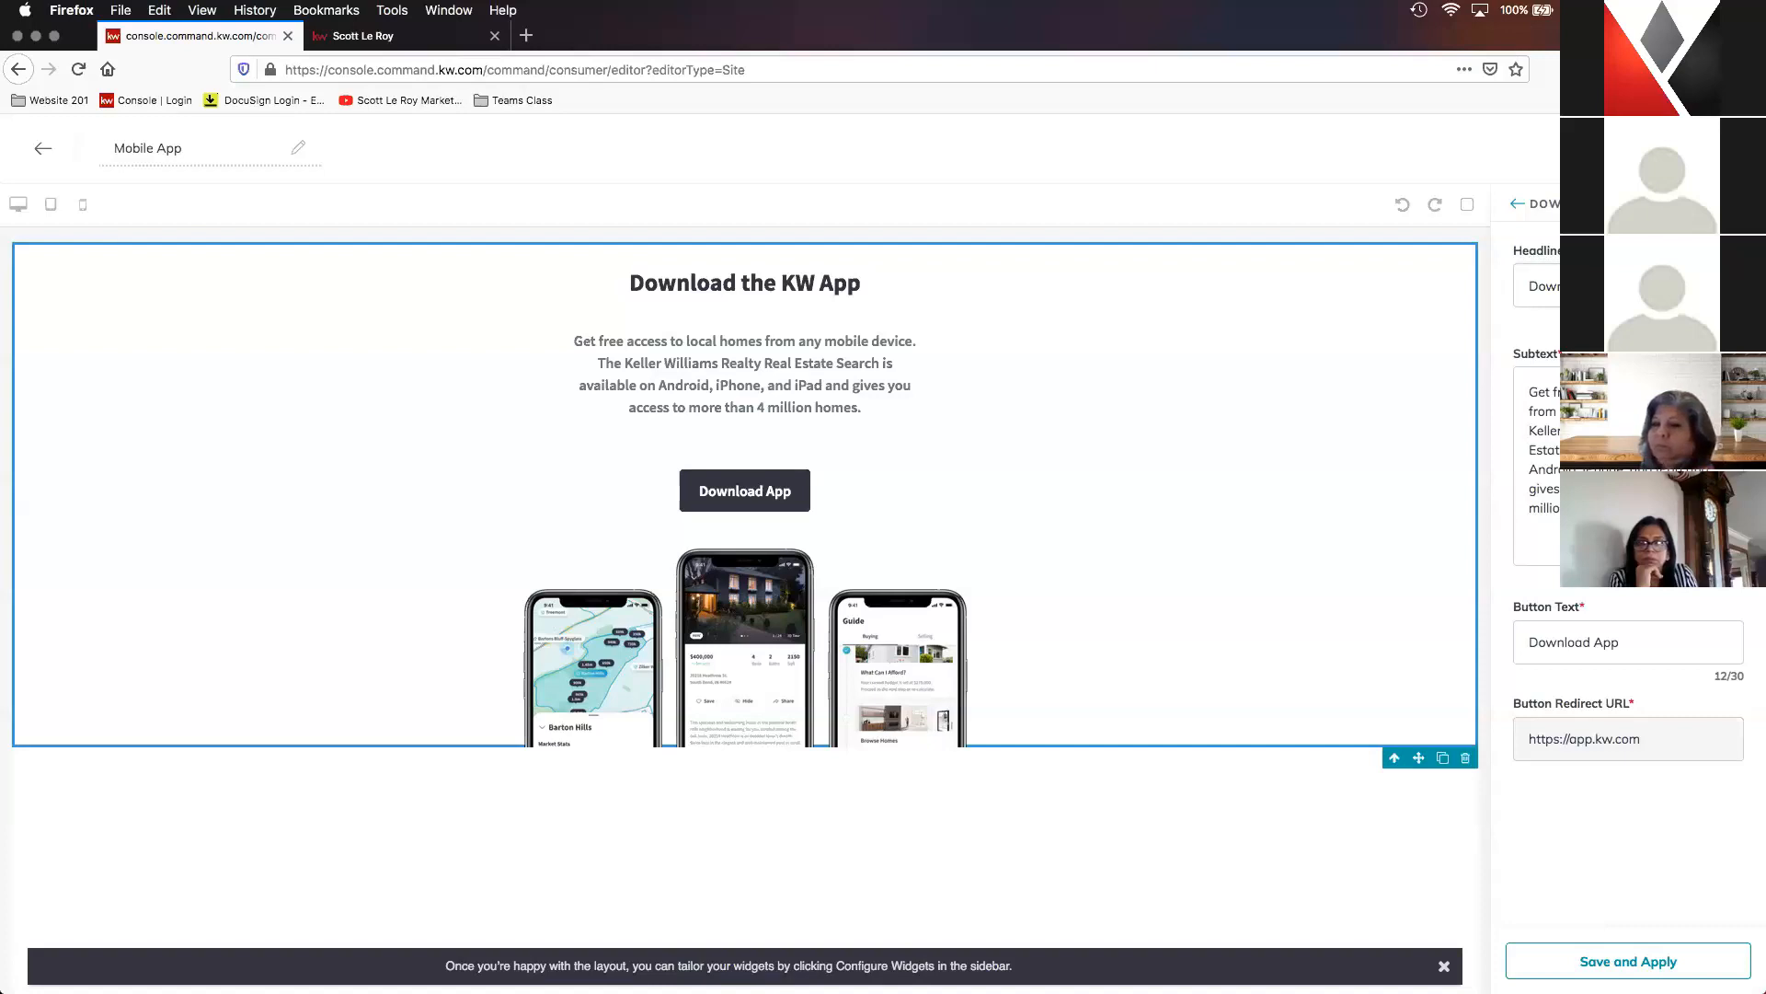
{"action": "left_click", "coordinate": [1628, 286]}
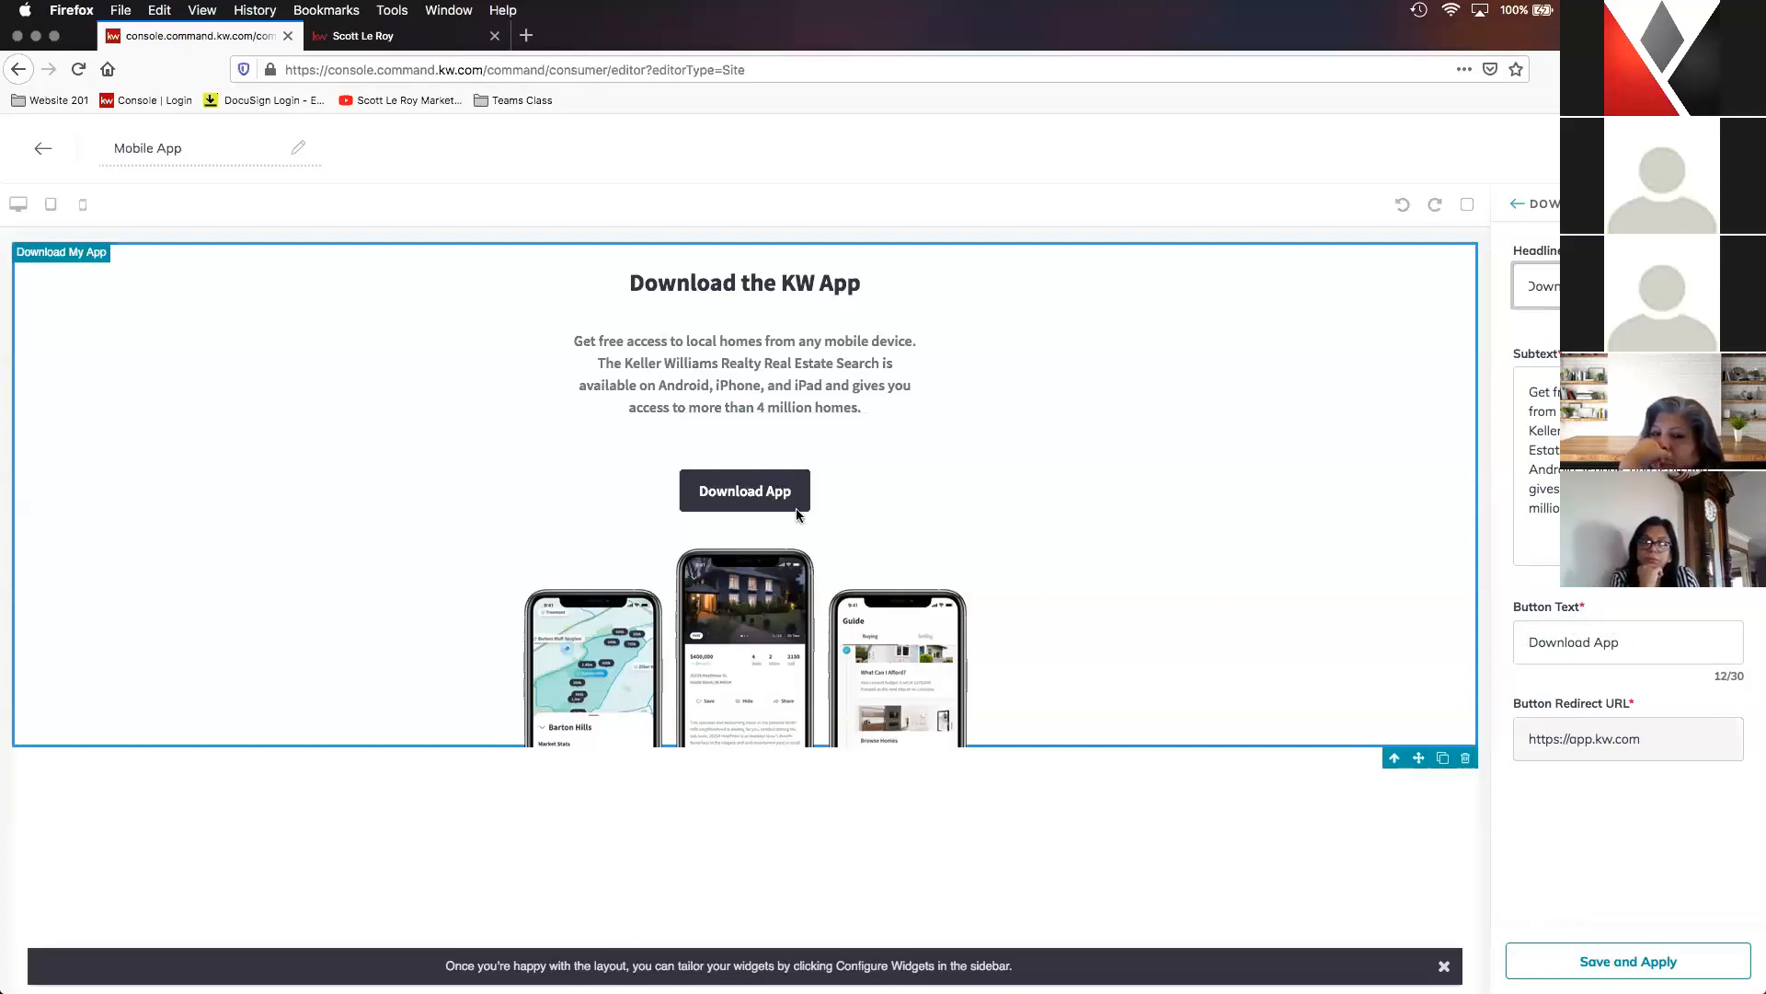
{"action": "left_click", "coordinate": [1595, 642]}
{"action": "type", "text": "My KW"}
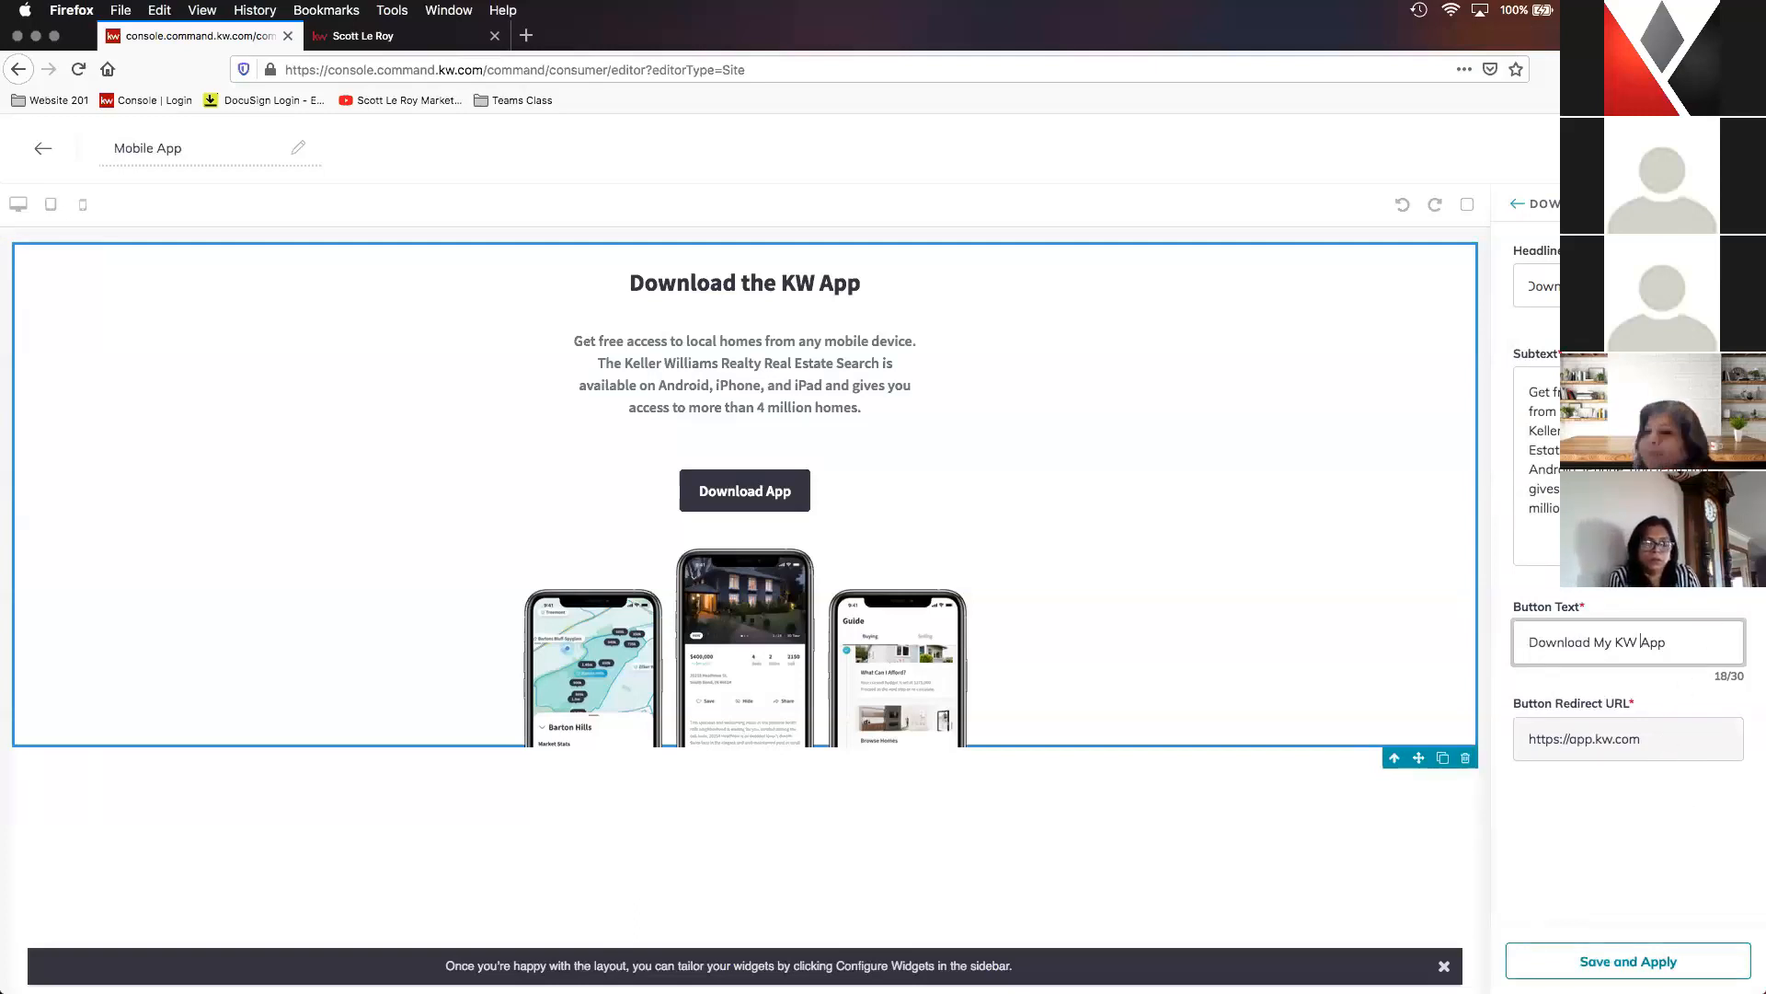
{"action": "left_click", "coordinate": [1628, 961]}
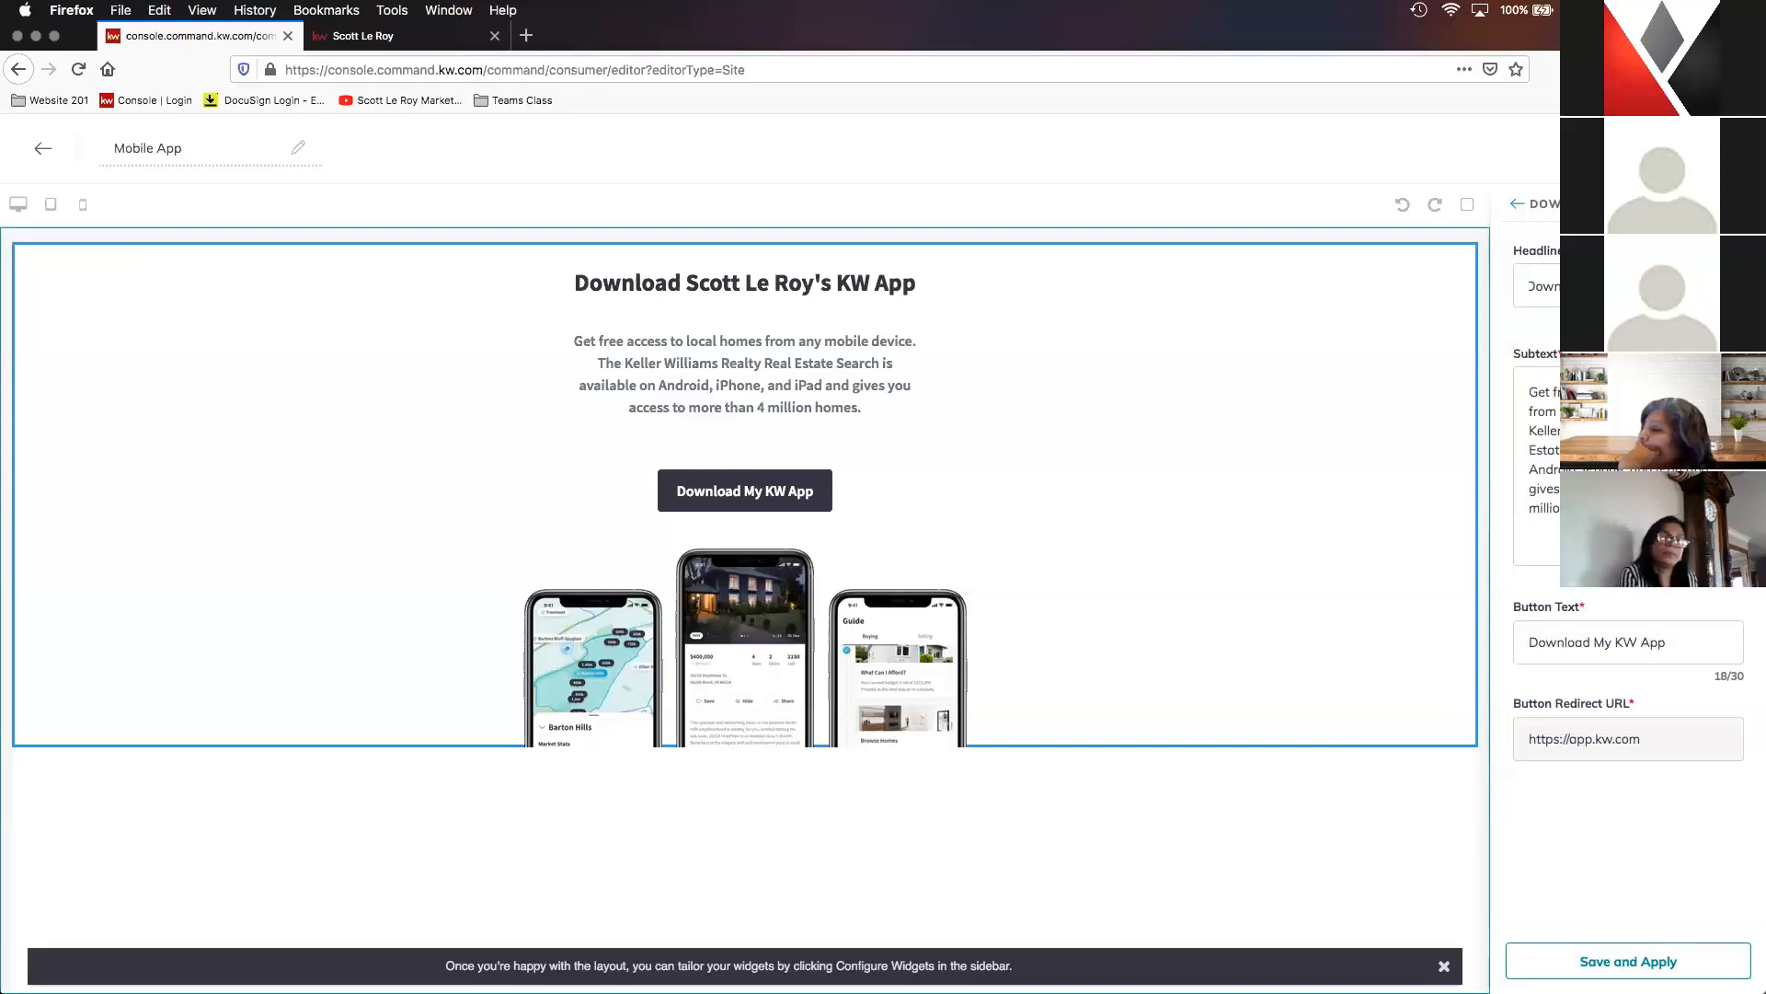
- Remove "KW" from the app widget's headline, apply it, and publish the Mobile App page to the agent site
{"action": "left_click", "coordinate": [1628, 466]}
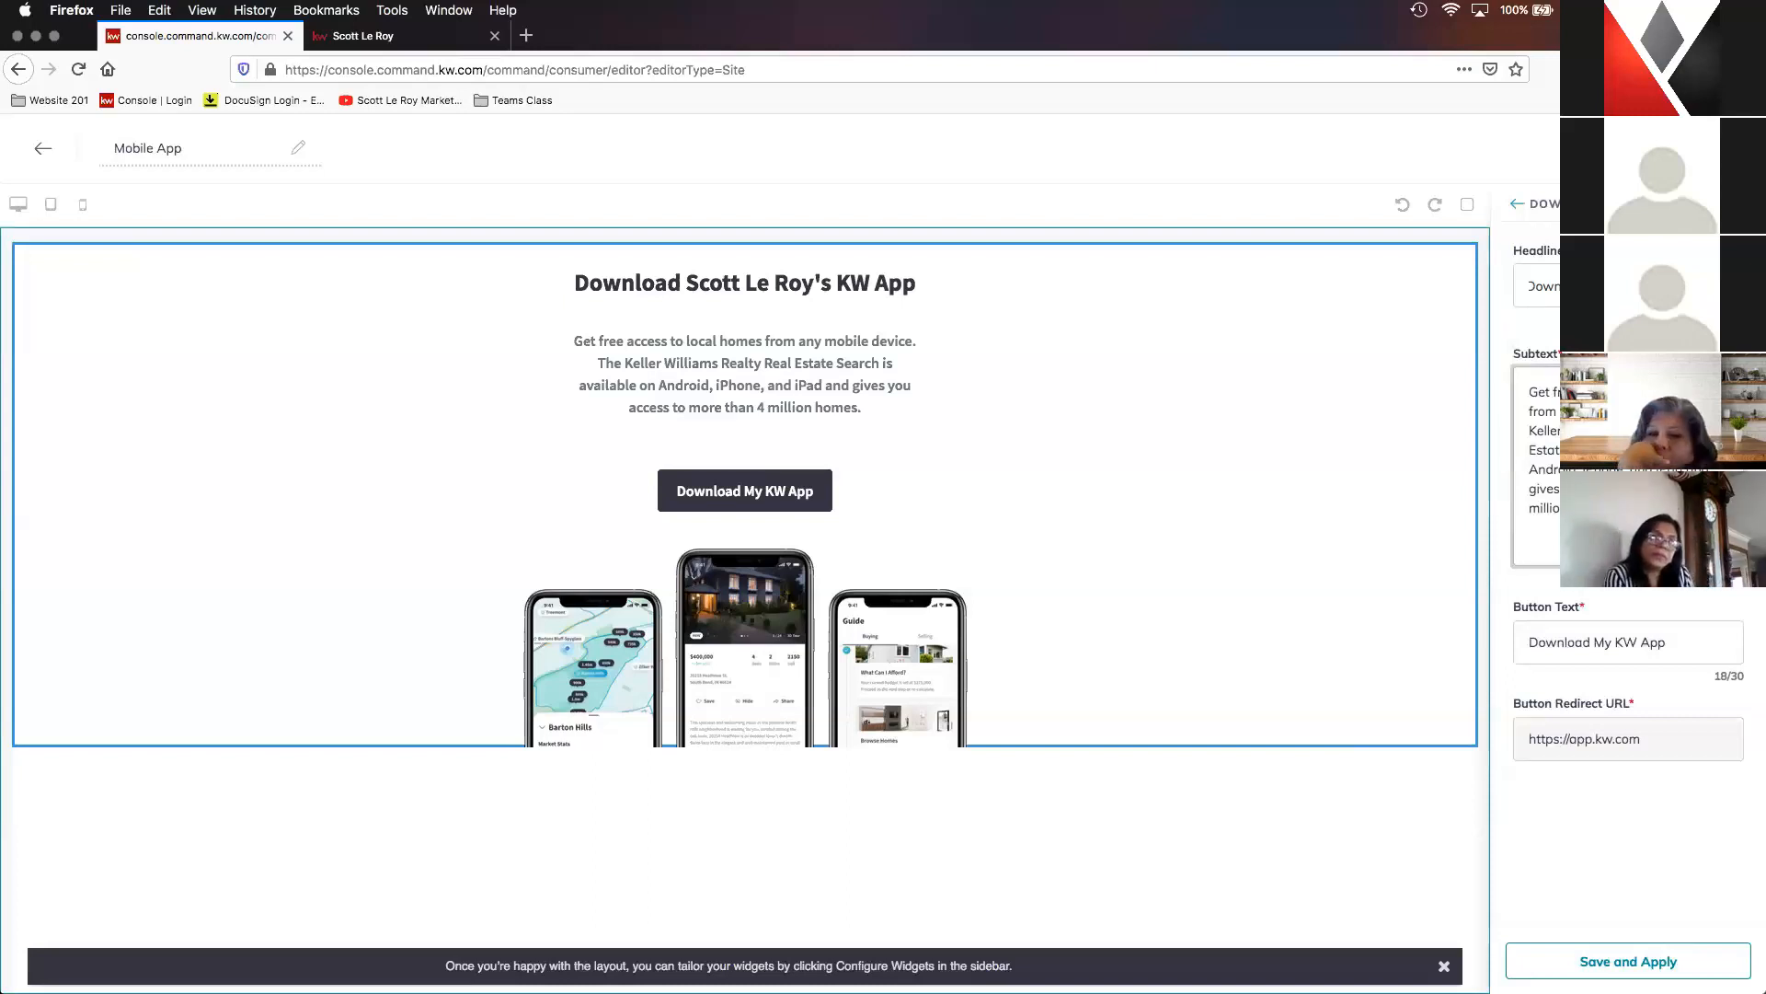
{"action": "left_click", "coordinate": [1629, 286]}
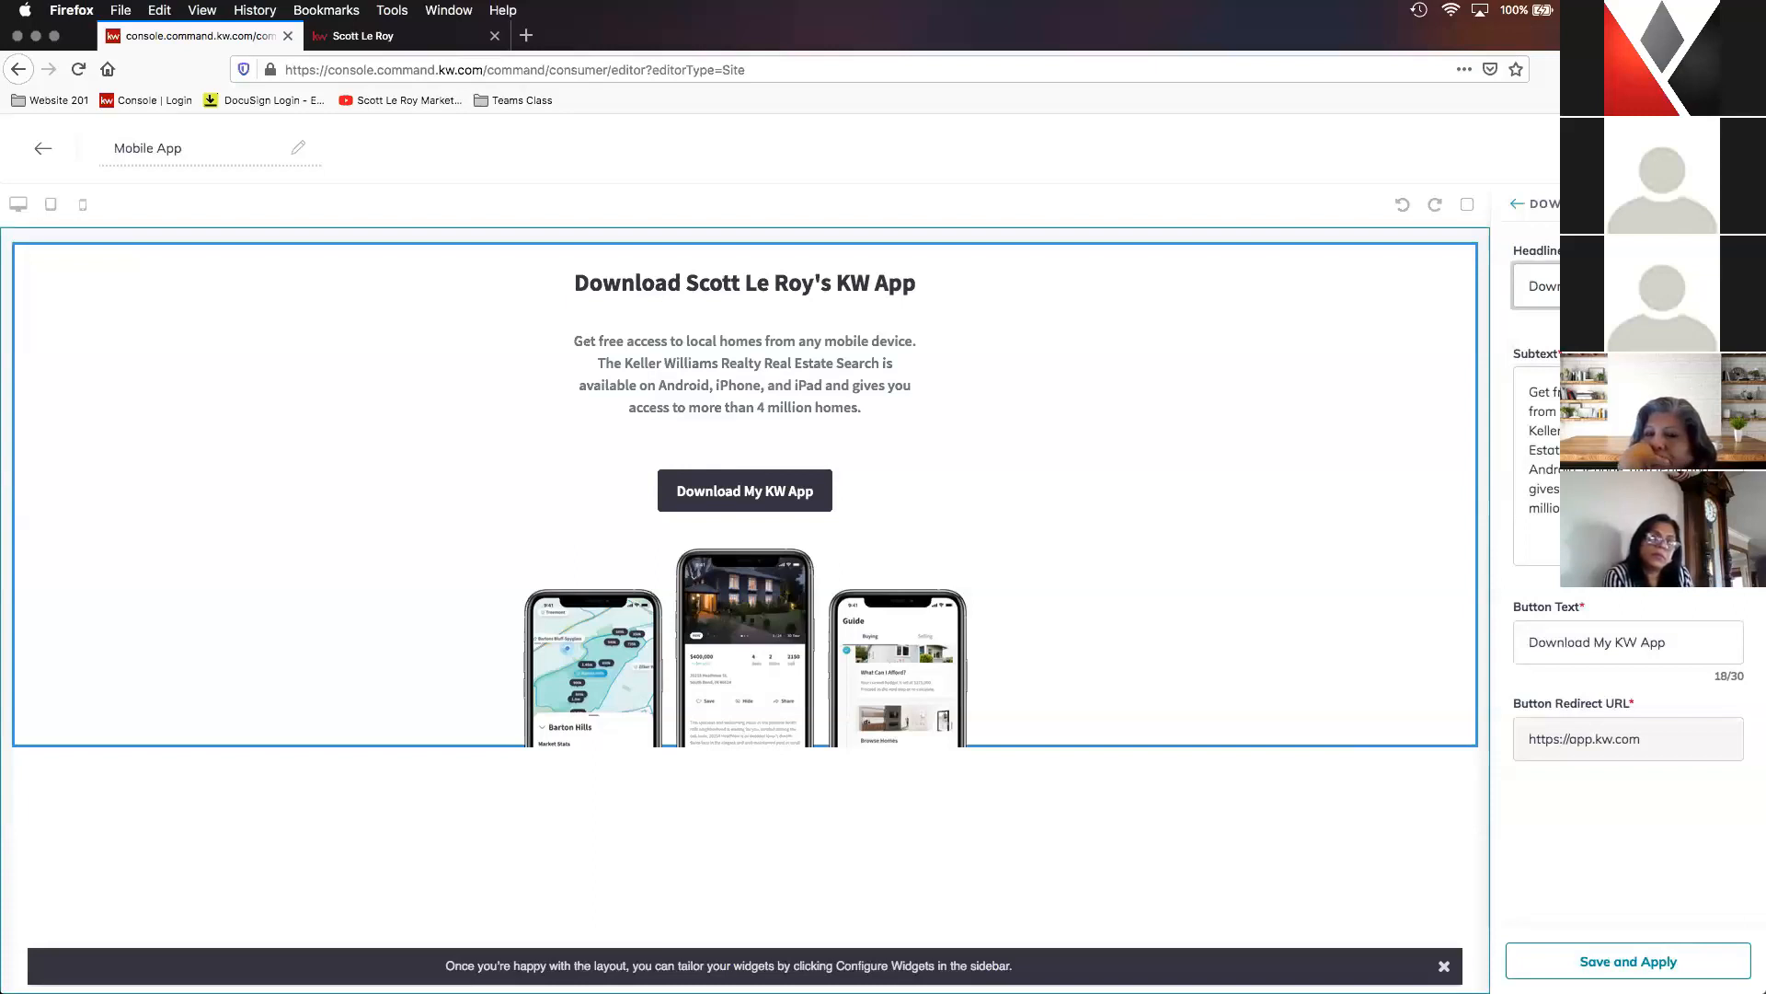
{"action": "left_click", "coordinate": [1697, 960]}
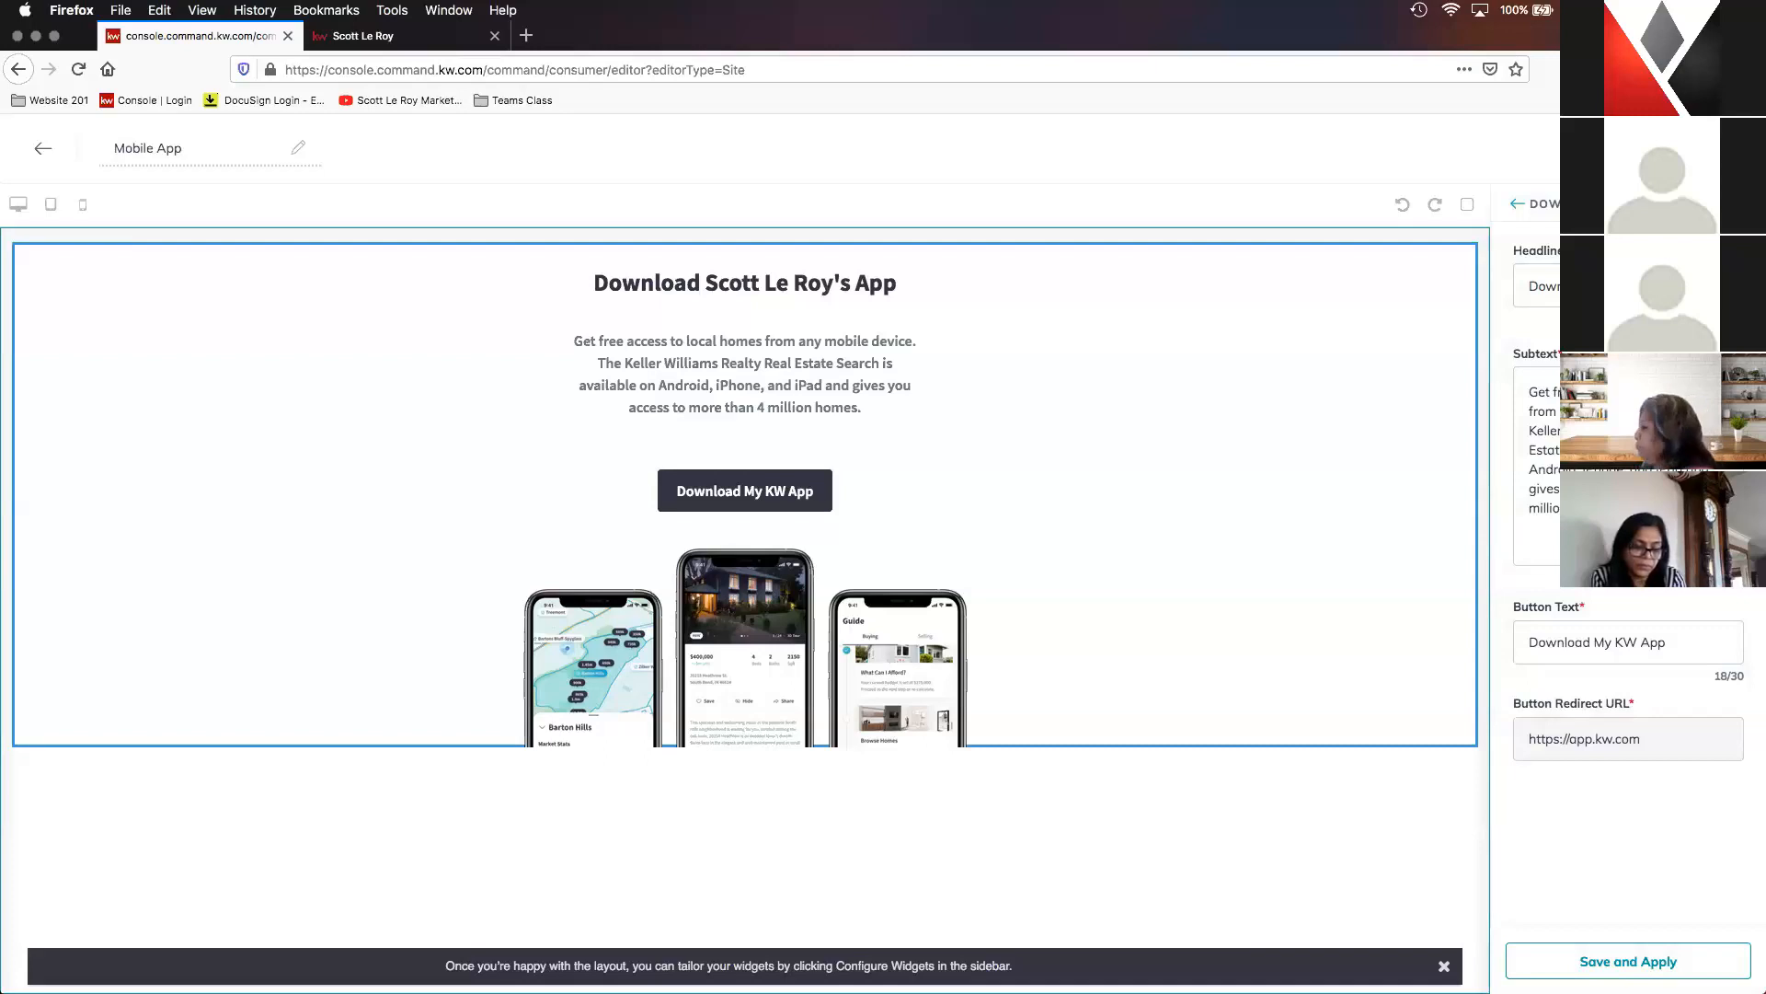
{"action": "left_click", "coordinate": [1691, 148]}
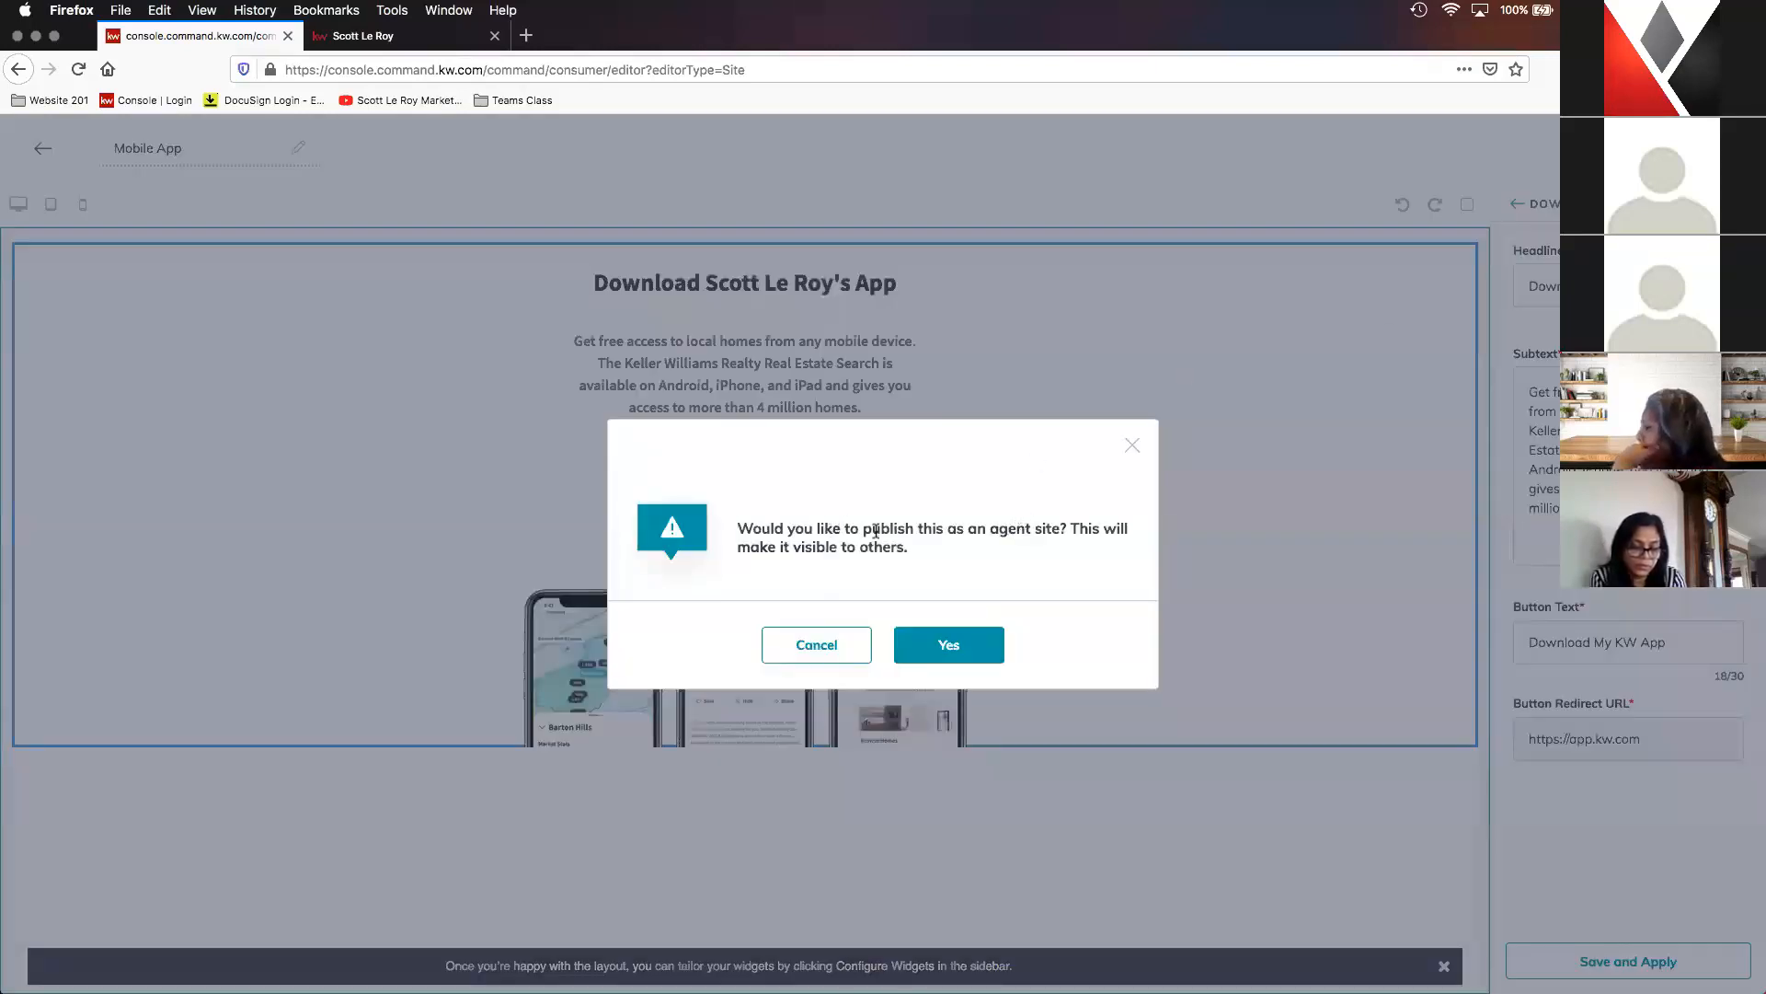
{"action": "left_click", "coordinate": [951, 654]}
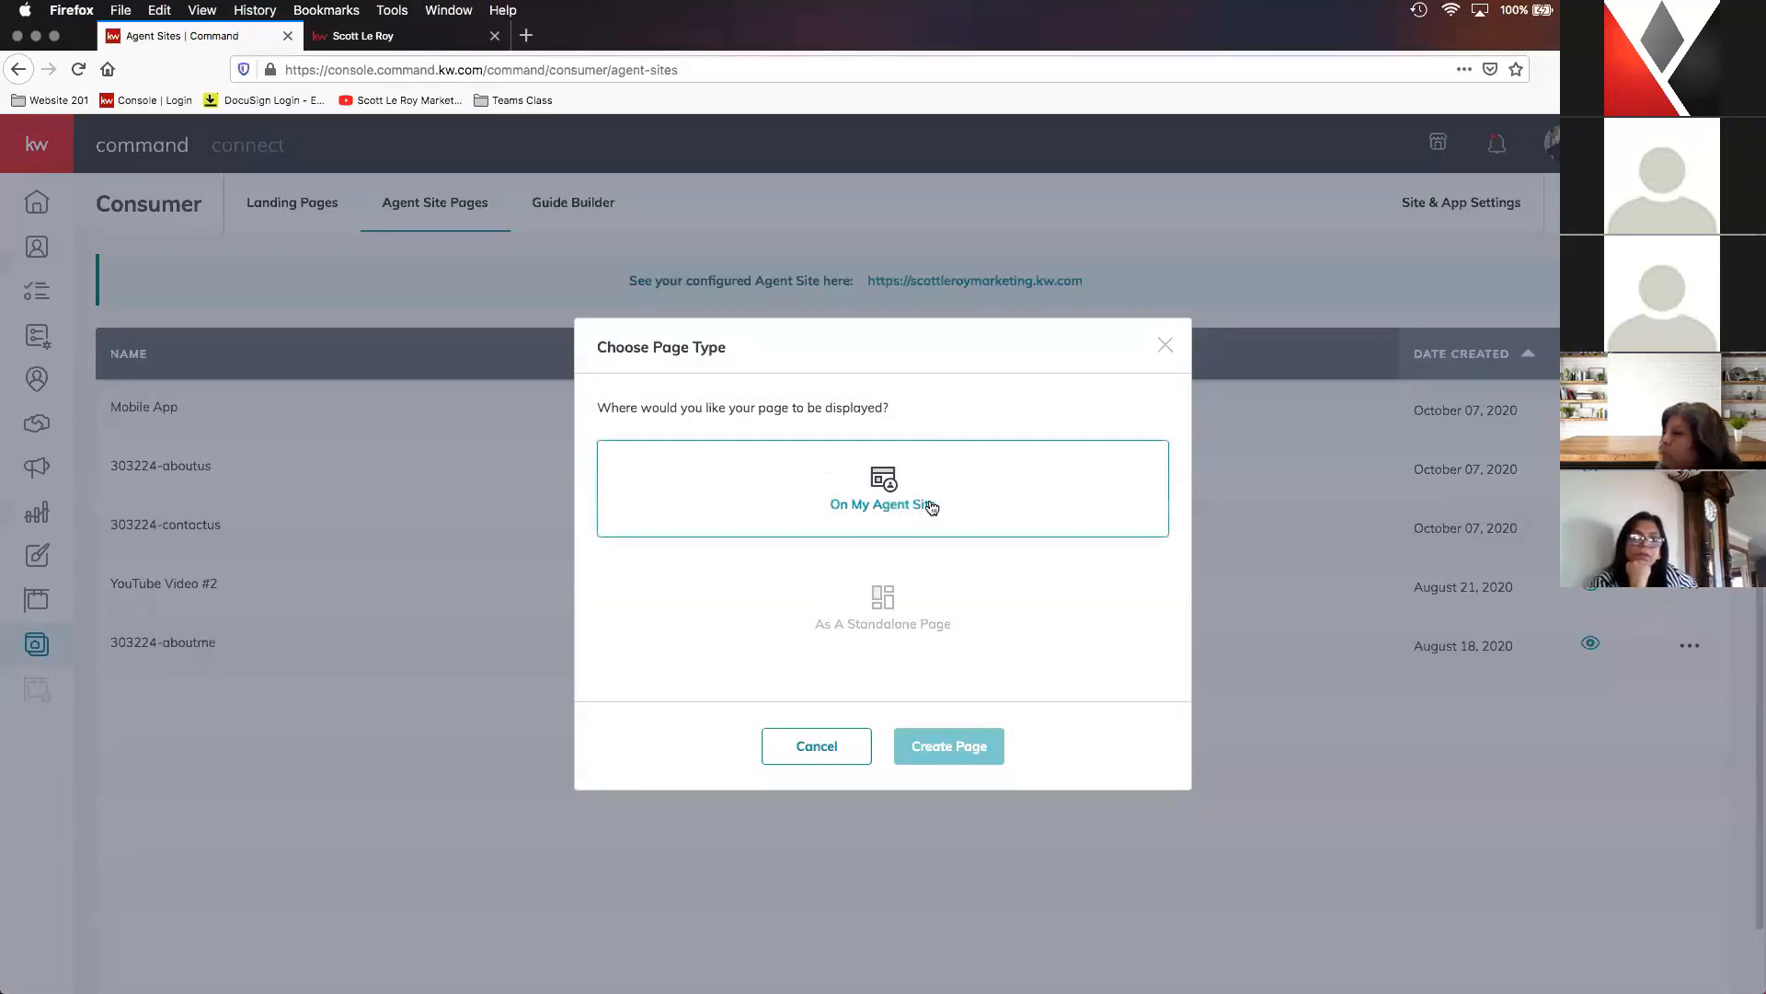
- Create another page displayed on the agent site and name it Testimonial Capture
{"action": "left_click", "coordinate": [929, 506]}
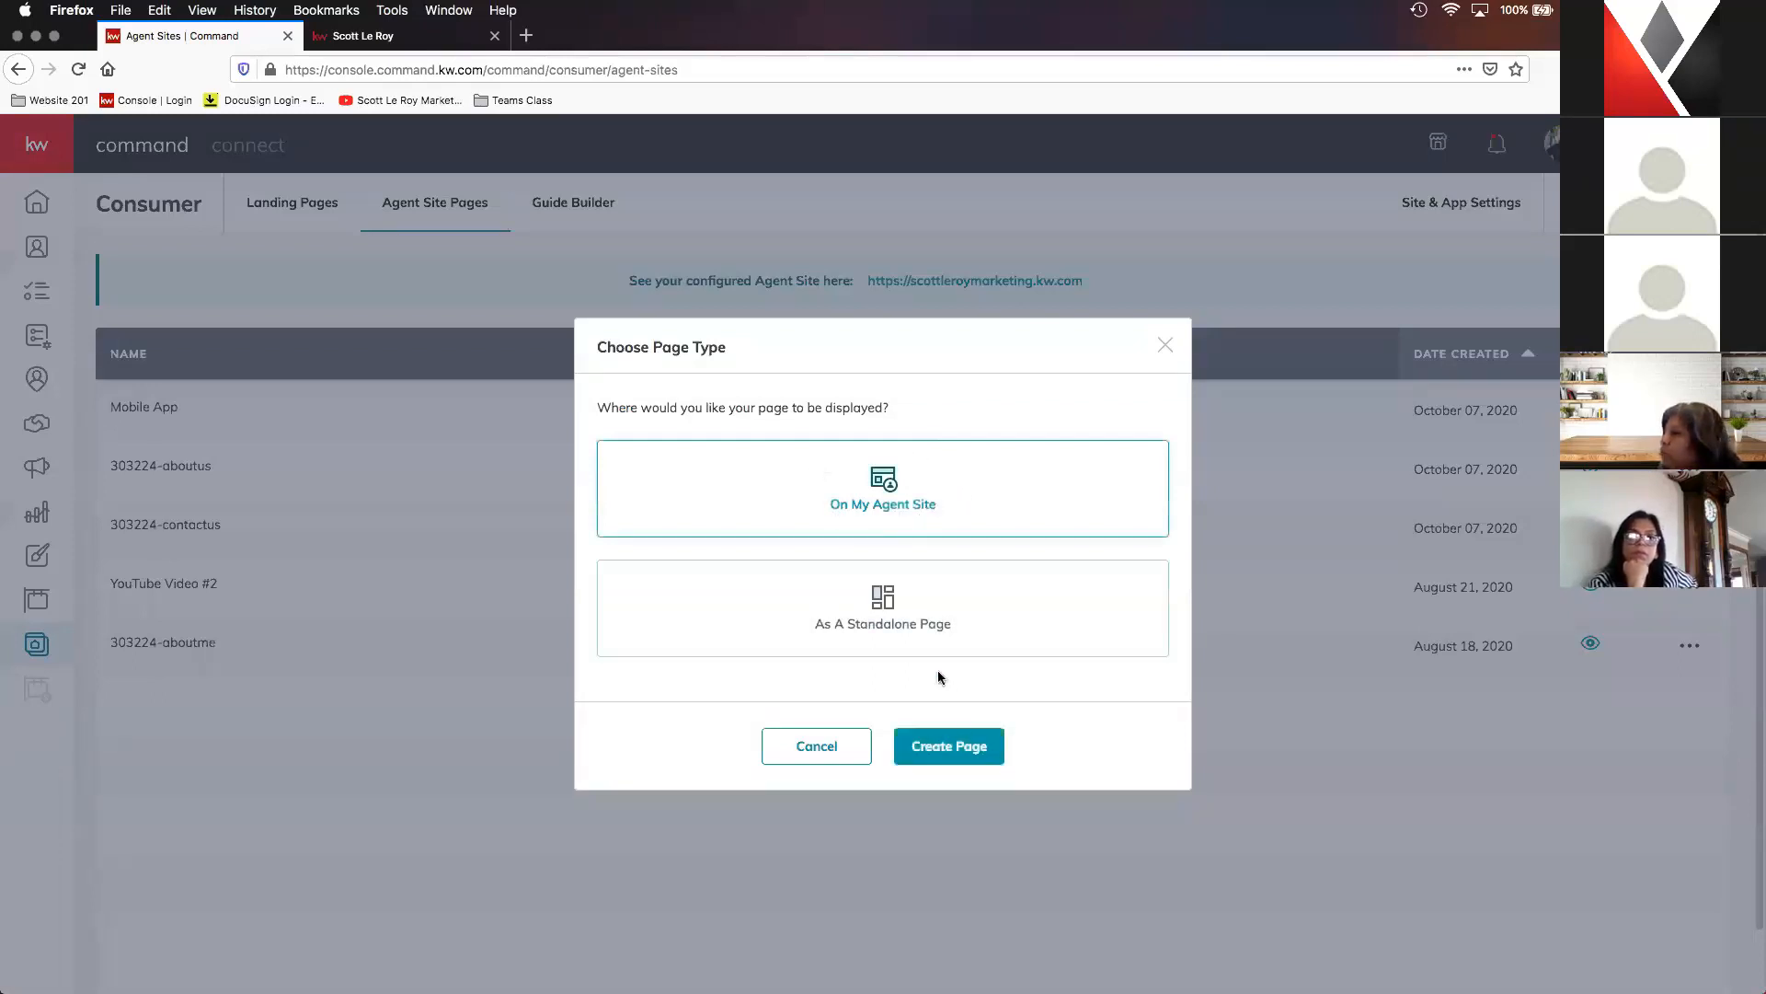
{"action": "left_click", "coordinate": [951, 757]}
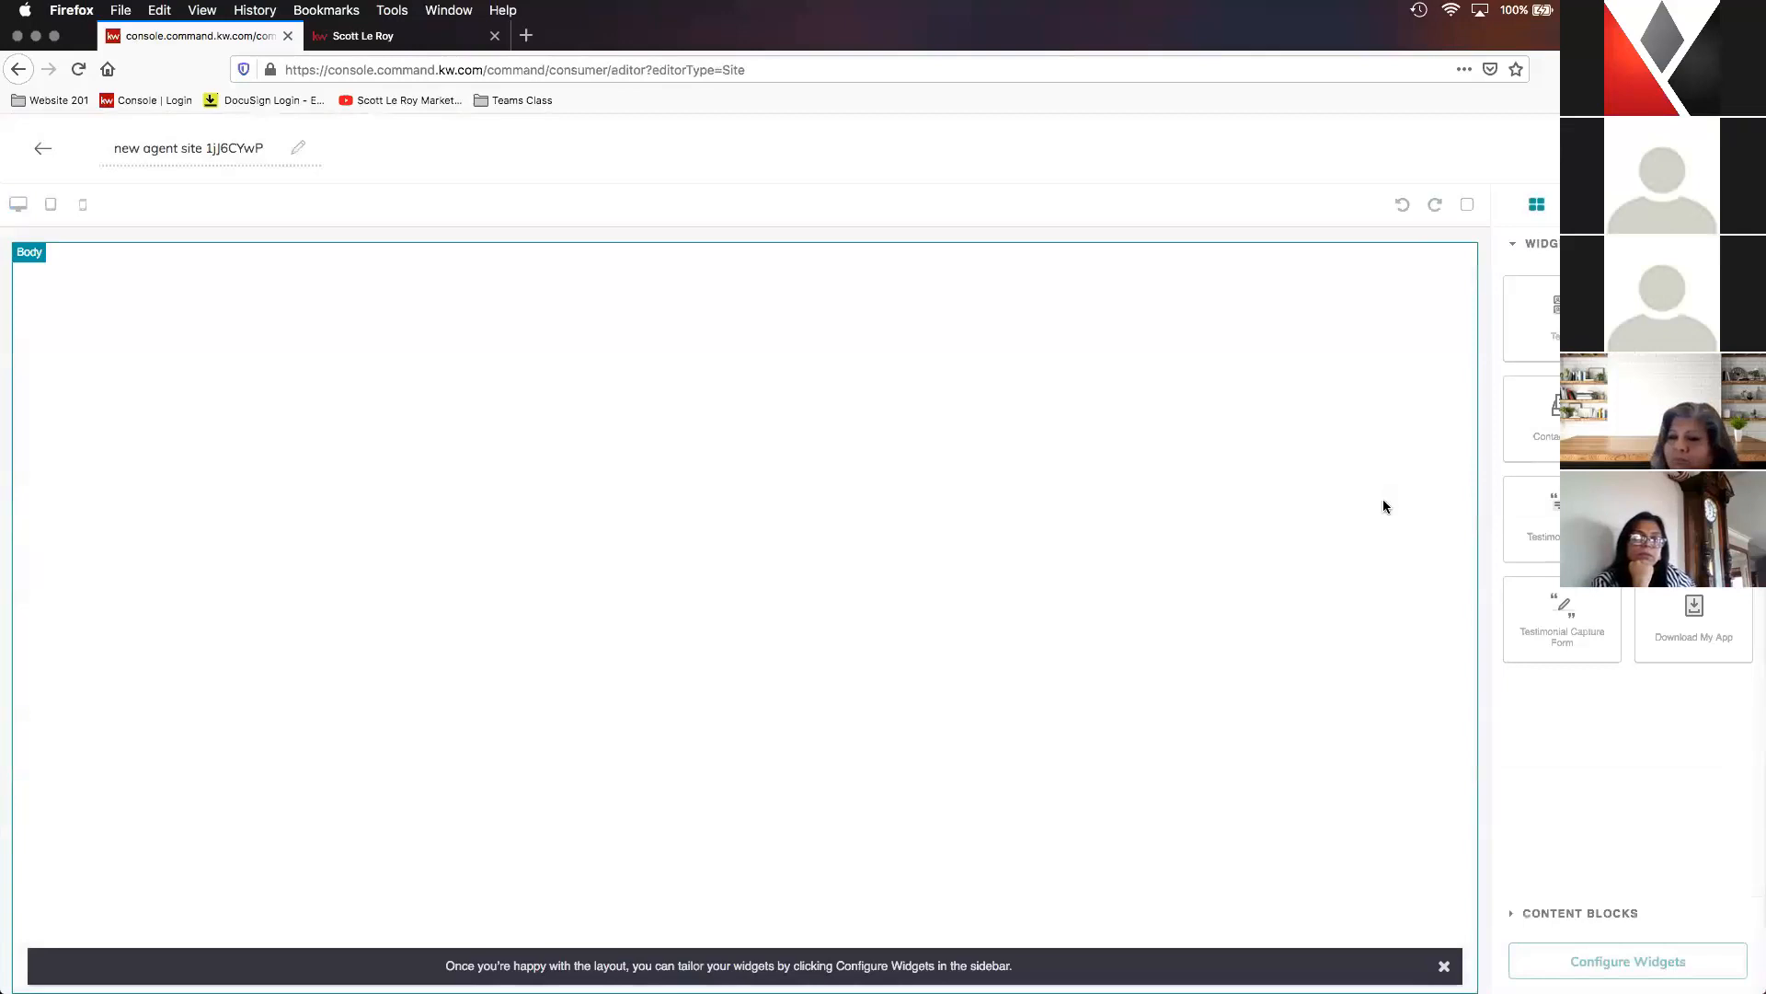
{"action": "left_click", "coordinate": [208, 147]}
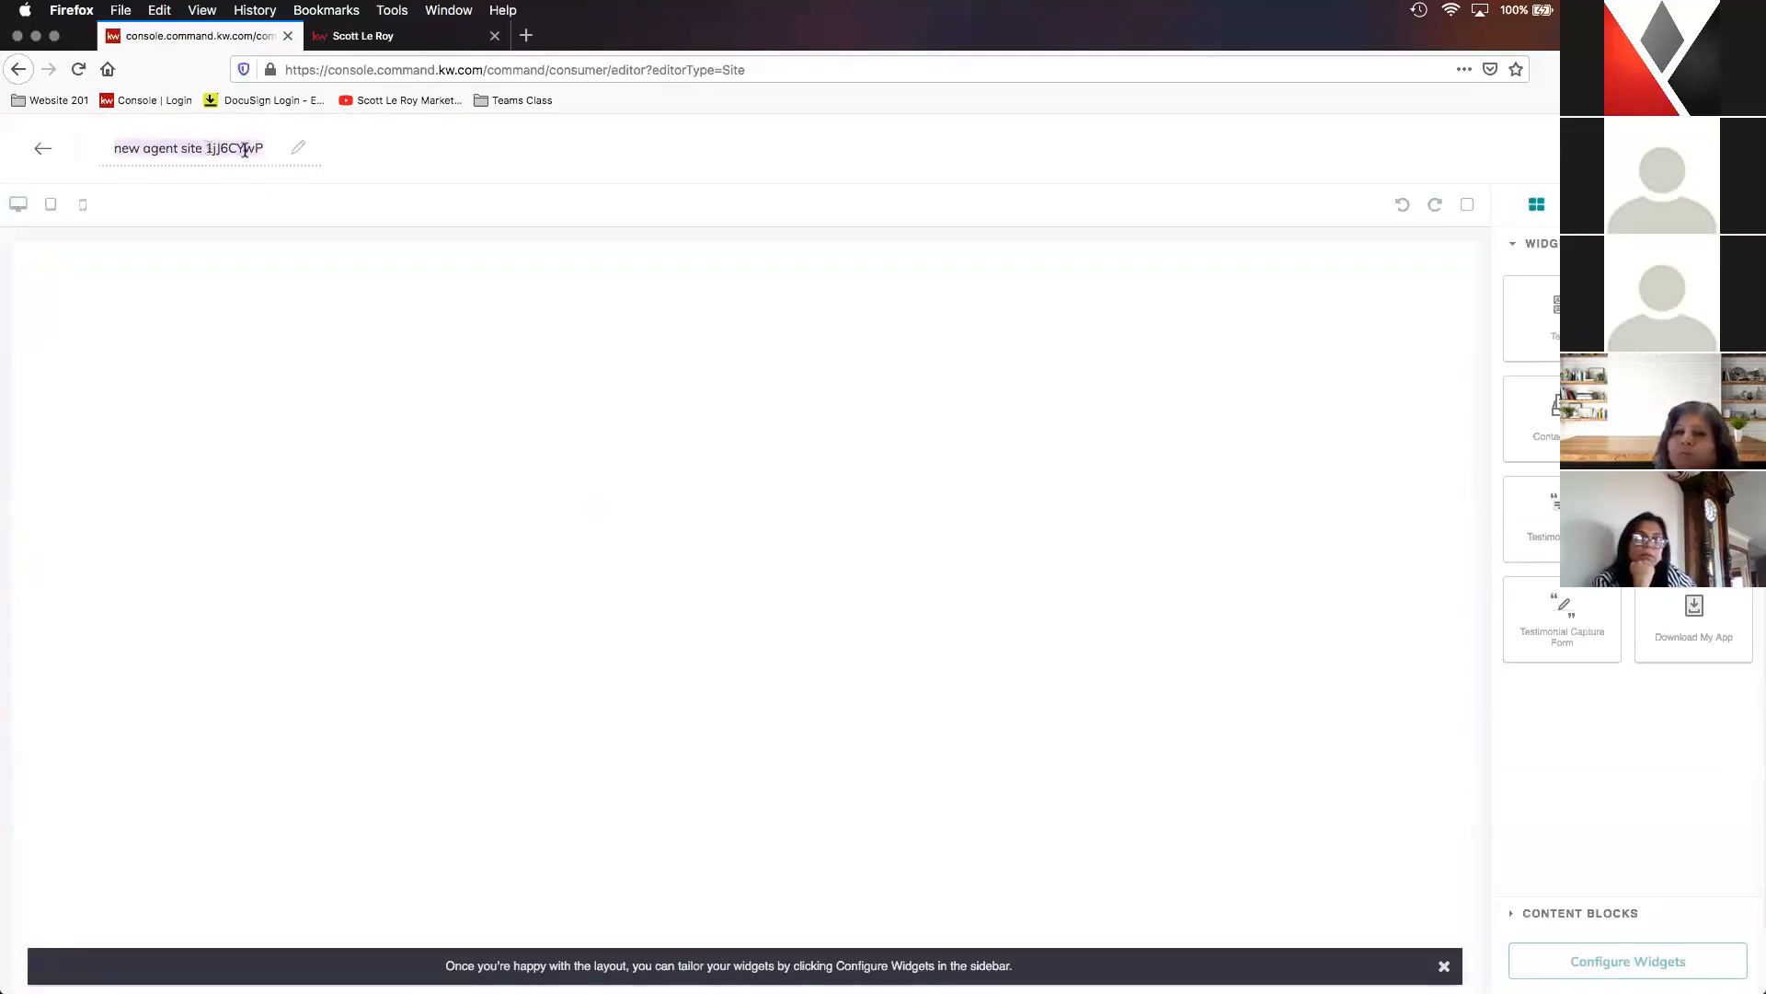
{"action": "type", "text": "Testim"}
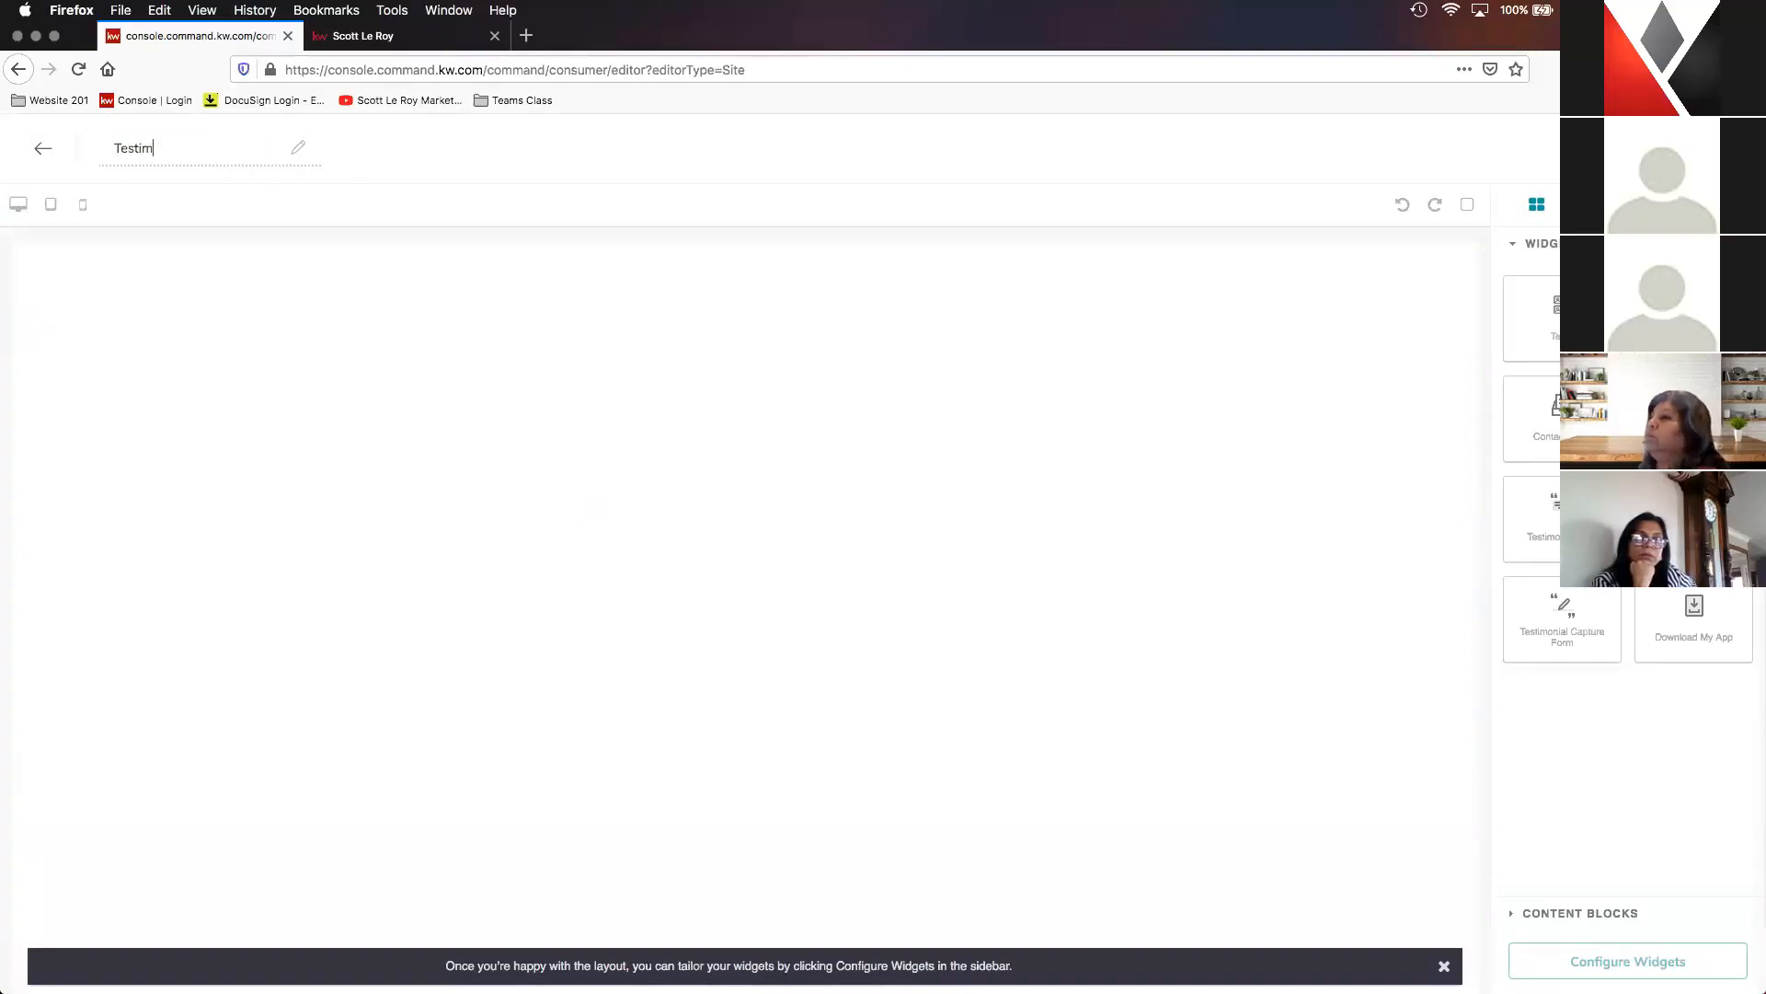
{"action": "type", "text": "onial Capture"}
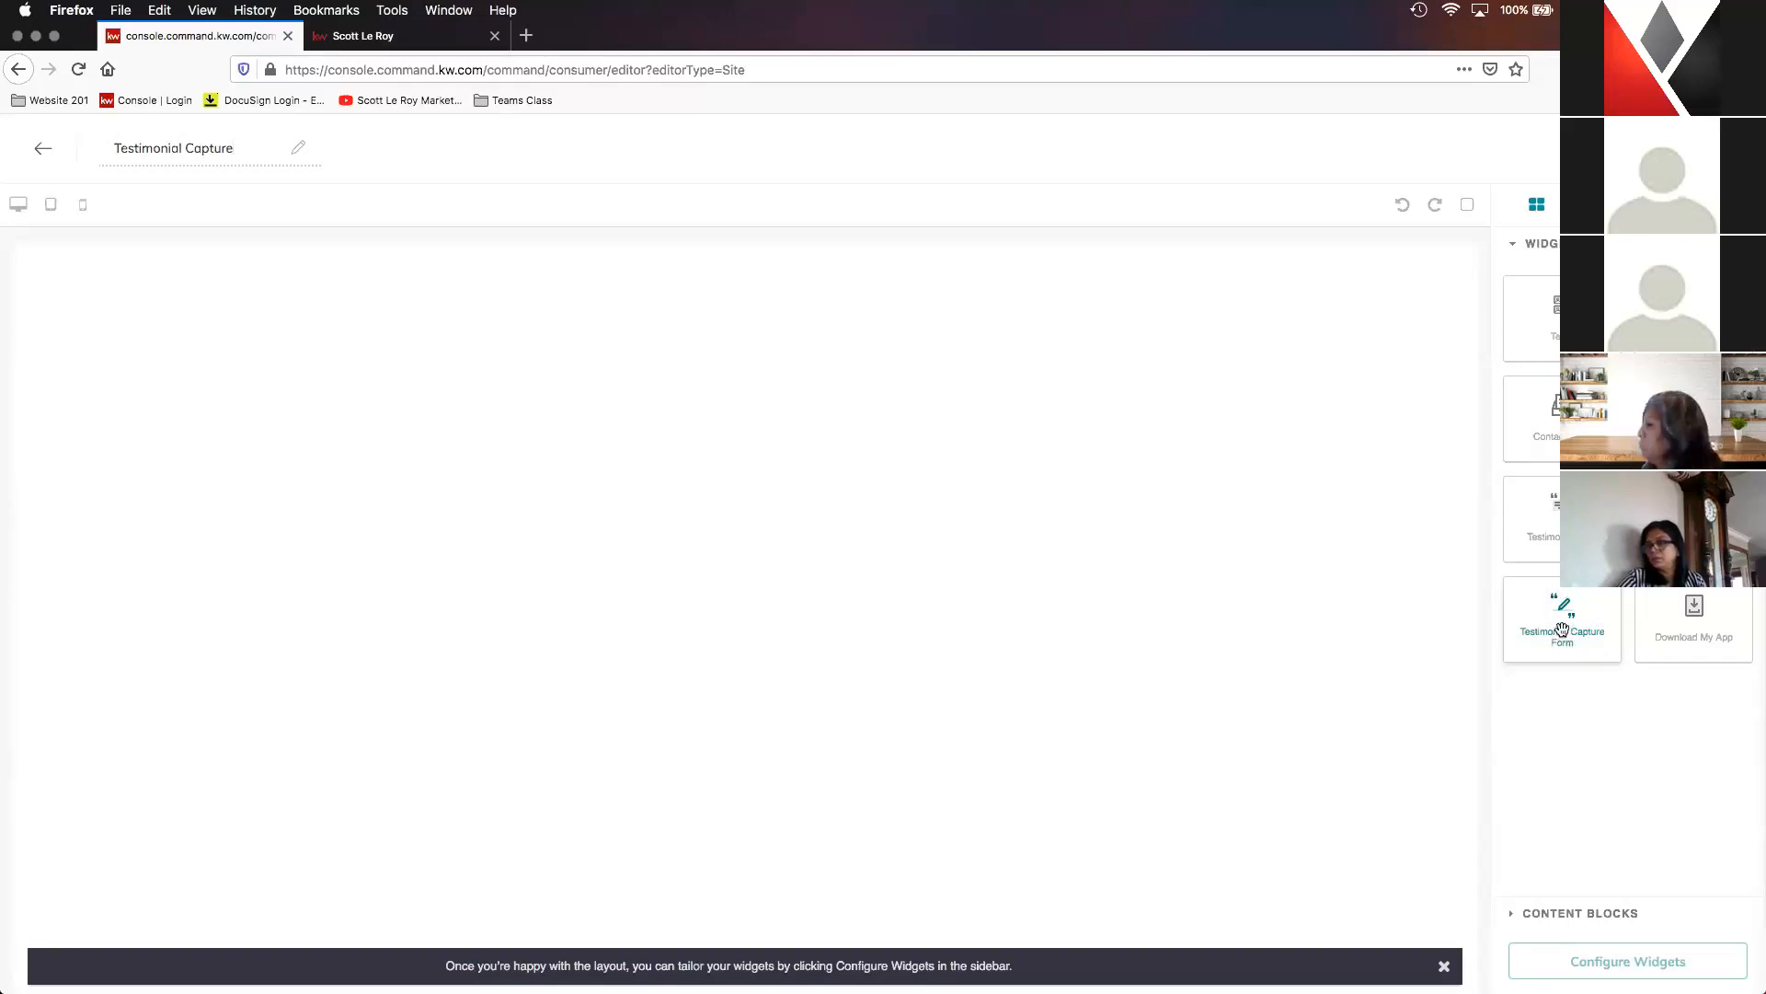
- Add the Testimonial Capture Form widget to the page and open its configuration
{"action": "left_click_drag", "start_coordinate": [1564, 609], "coordinate": [711, 329]}
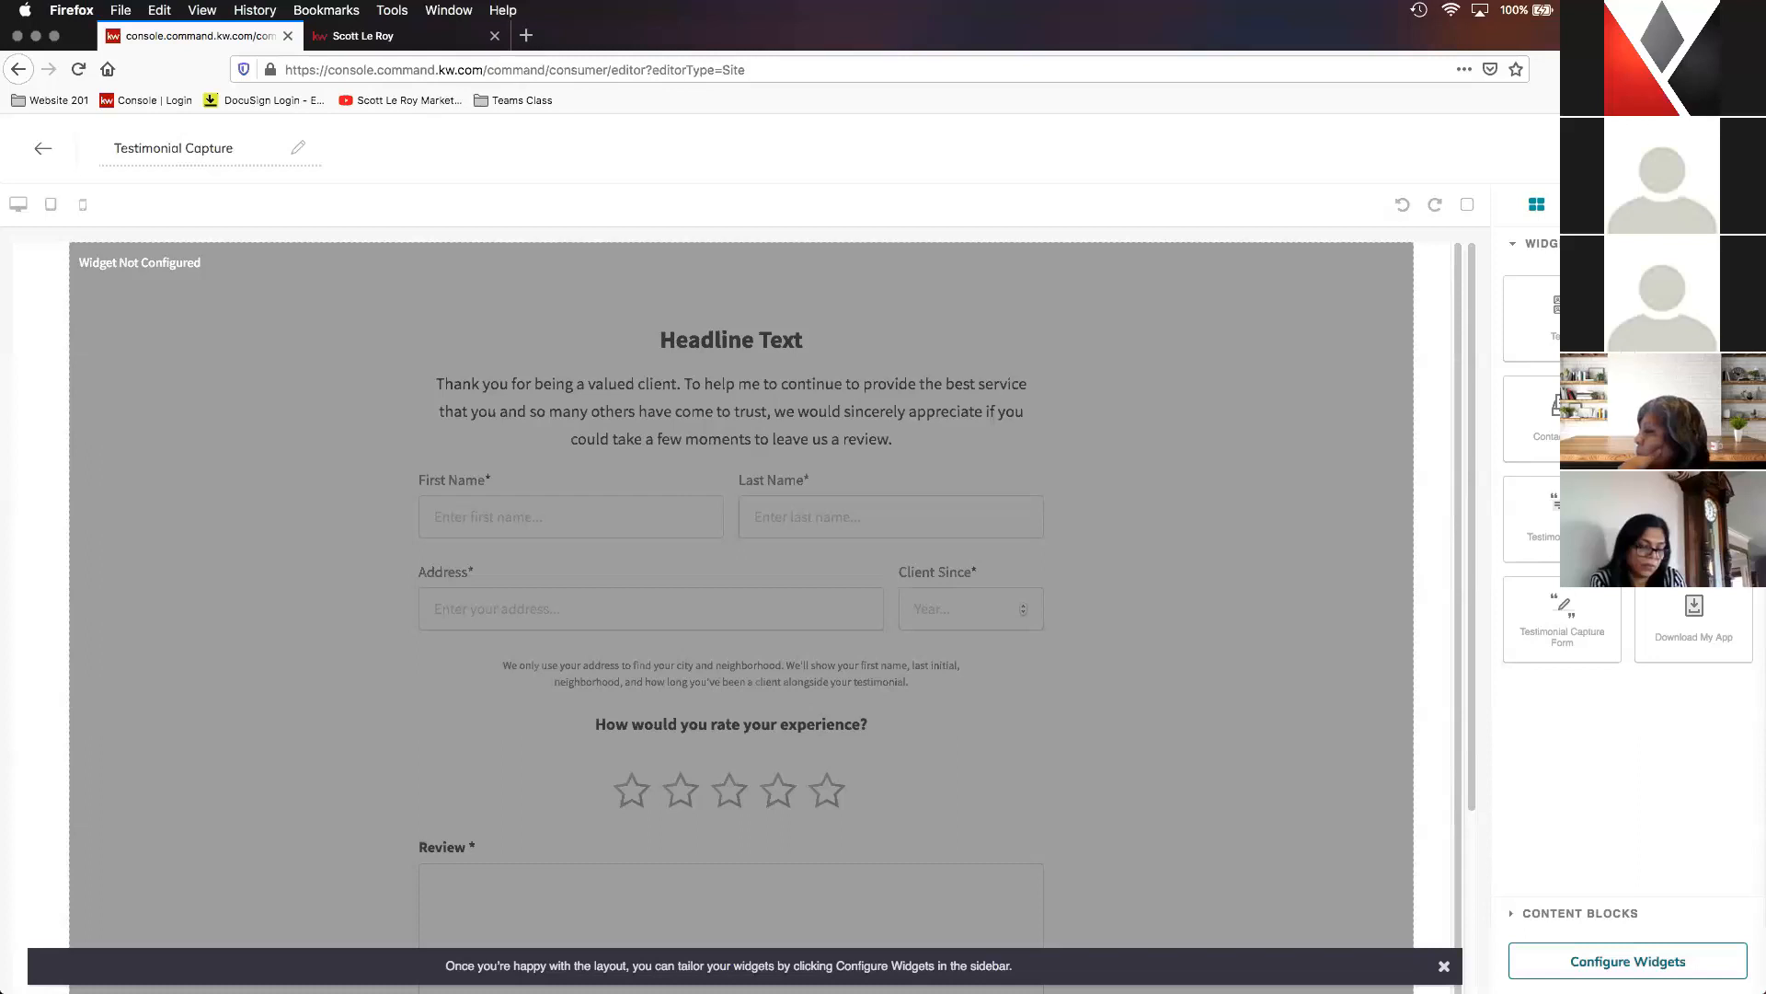
{"action": "left_click", "coordinate": [1627, 960]}
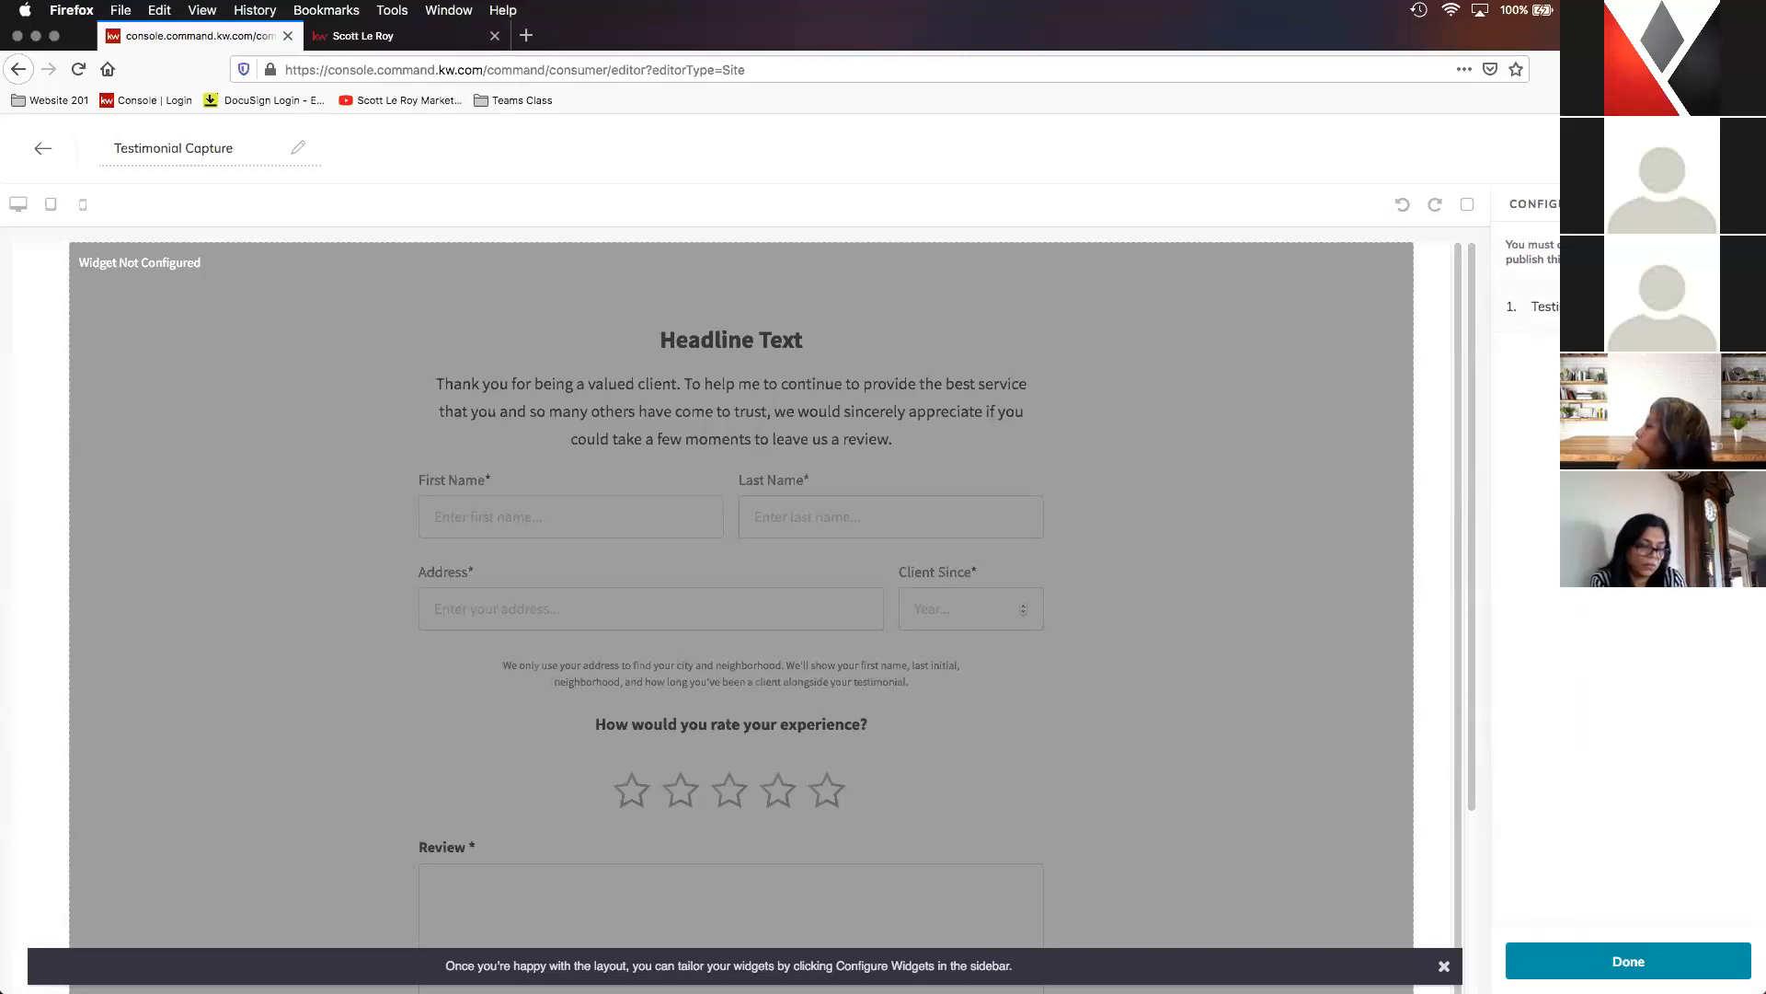
{"action": "left_click", "coordinate": [1601, 306]}
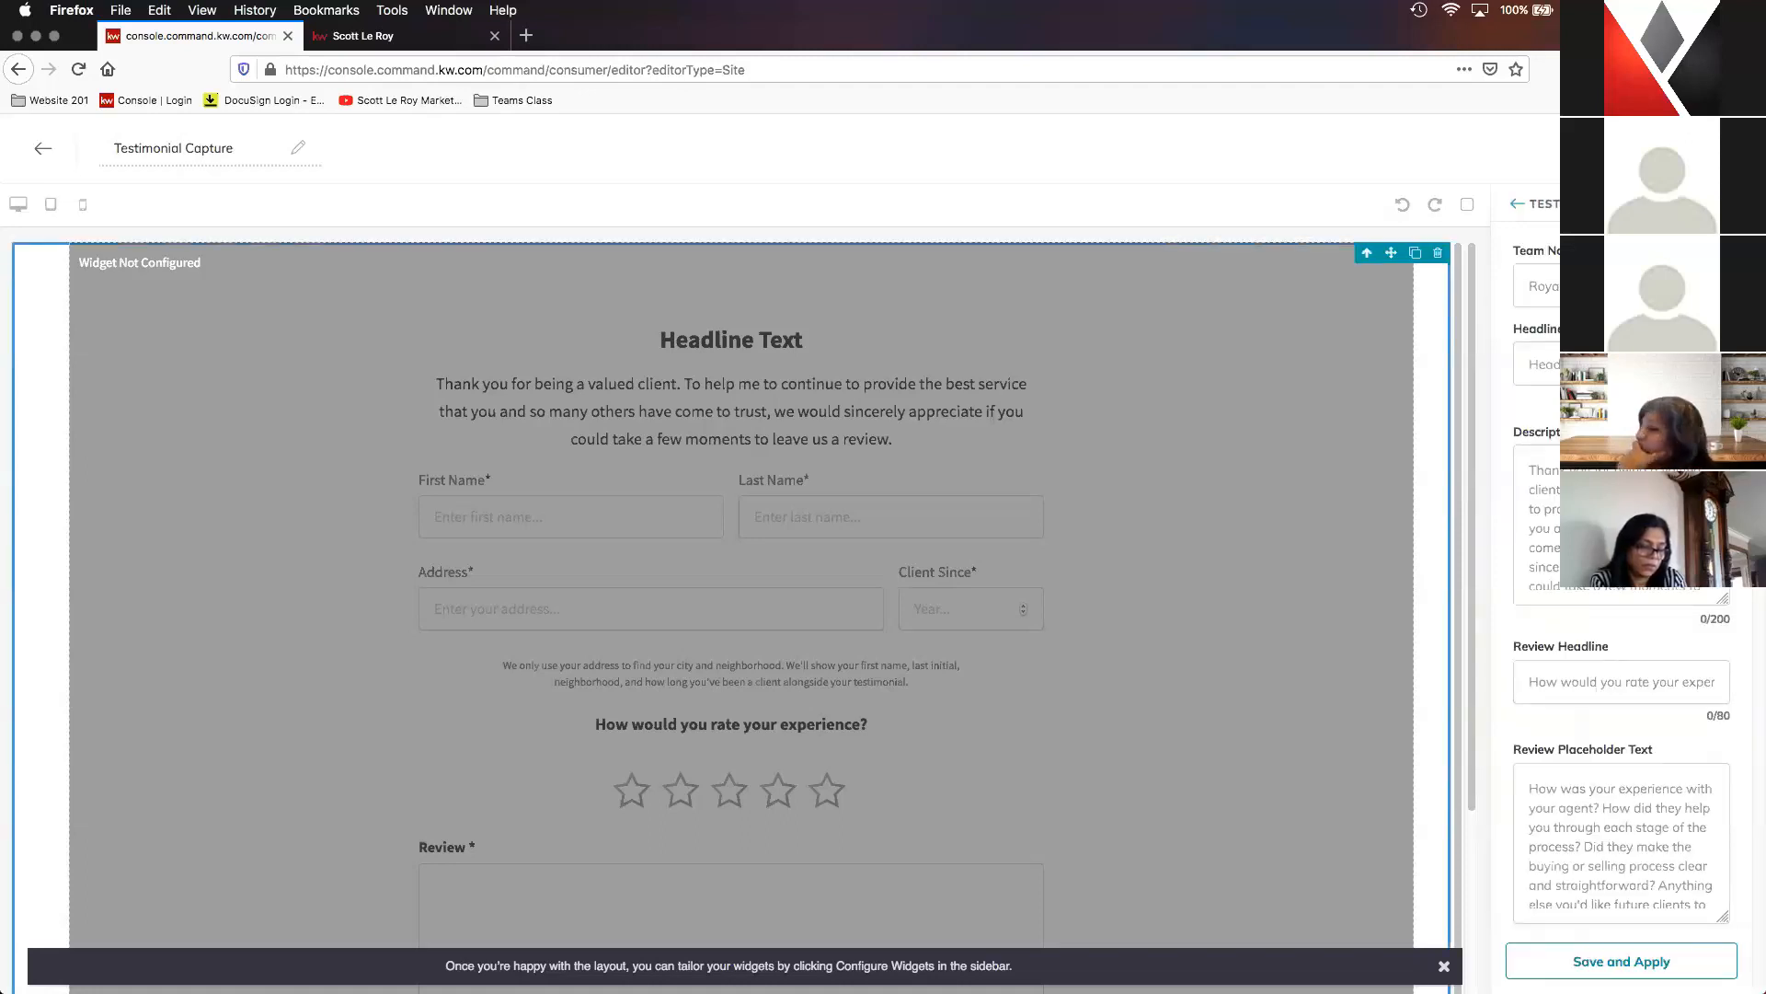
- Enter the agent's marketing business name as the testimonial form's team name
{"action": "left_click", "coordinate": [1610, 286]}
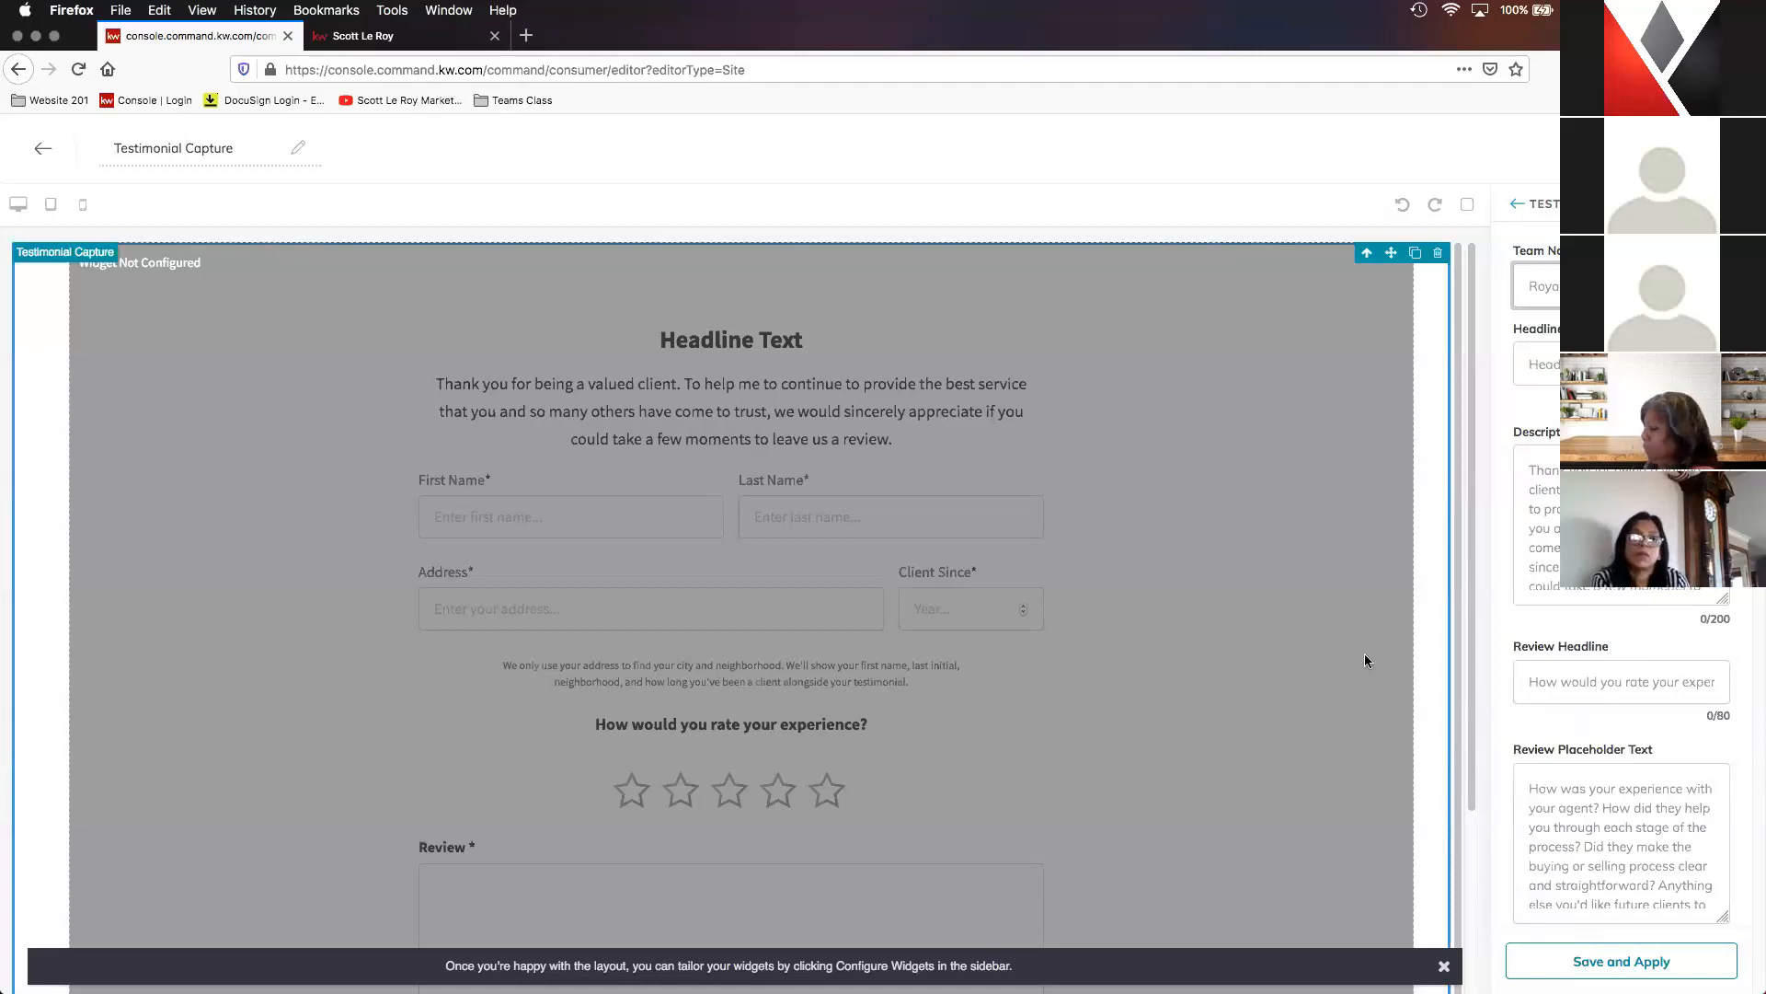
{"action": "scroll", "coordinate": [681, 701], "scroll_direction": "down", "scroll_amount": 1}
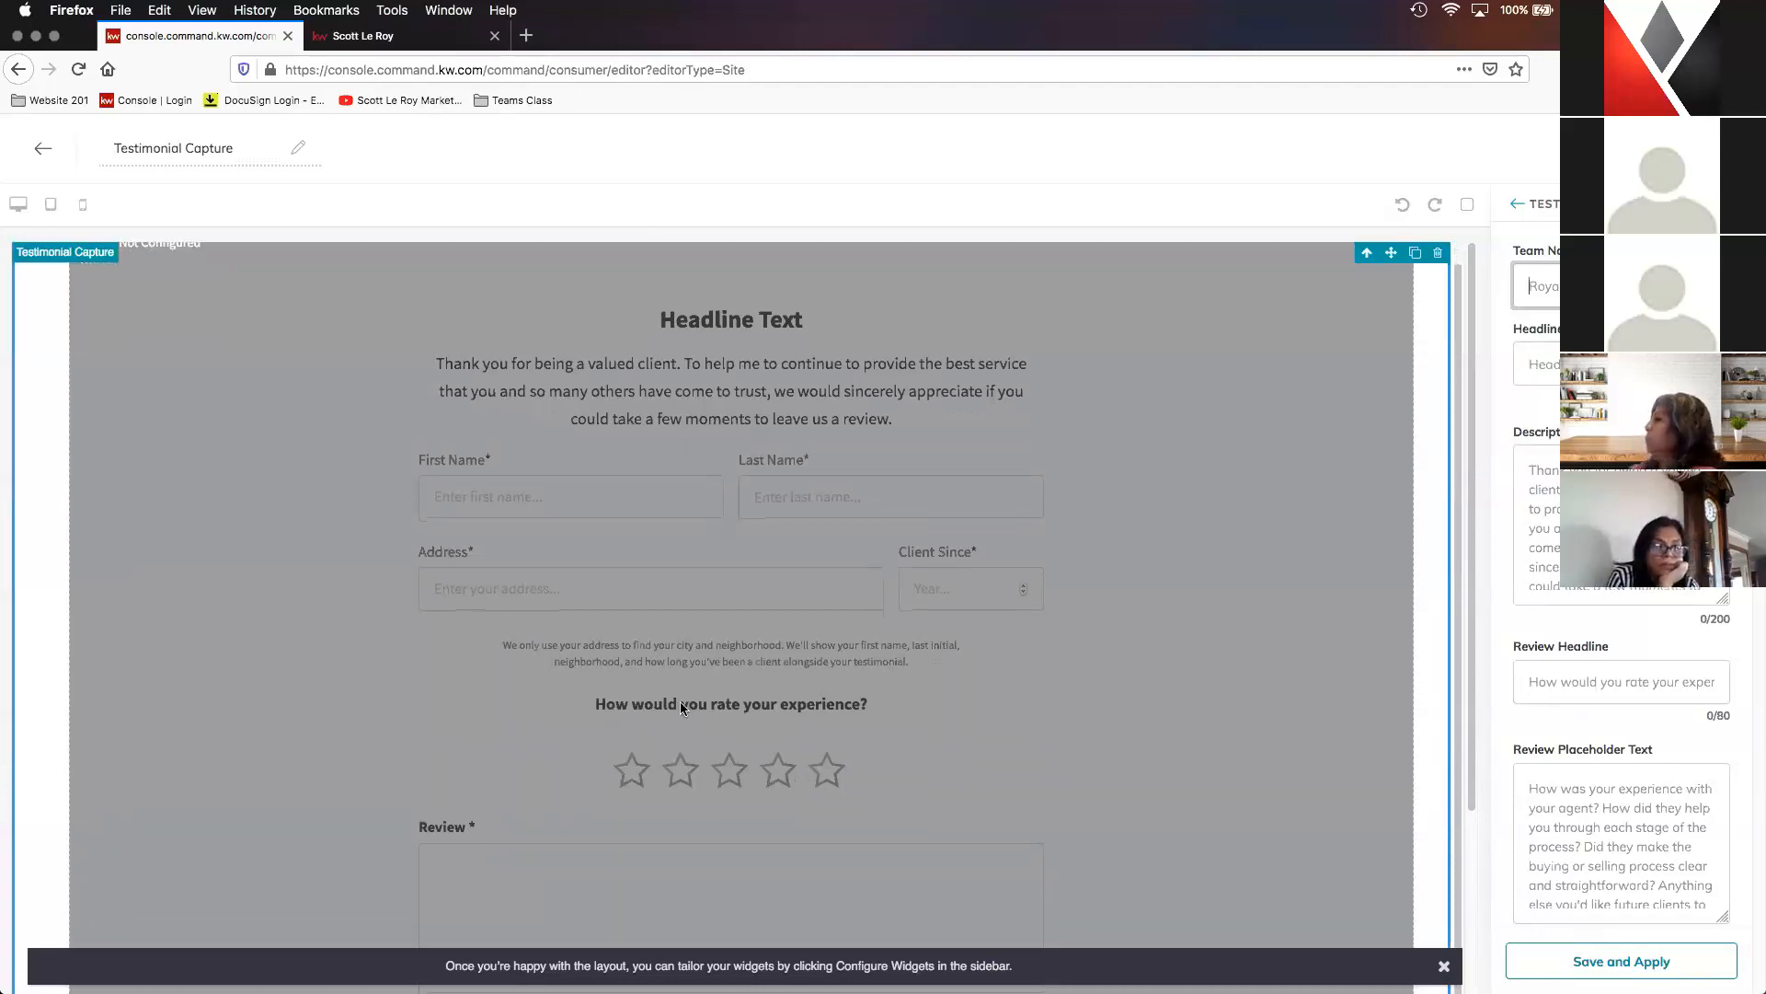
{"action": "scroll", "coordinate": [874, 696], "scroll_direction": "down", "scroll_amount": 5}
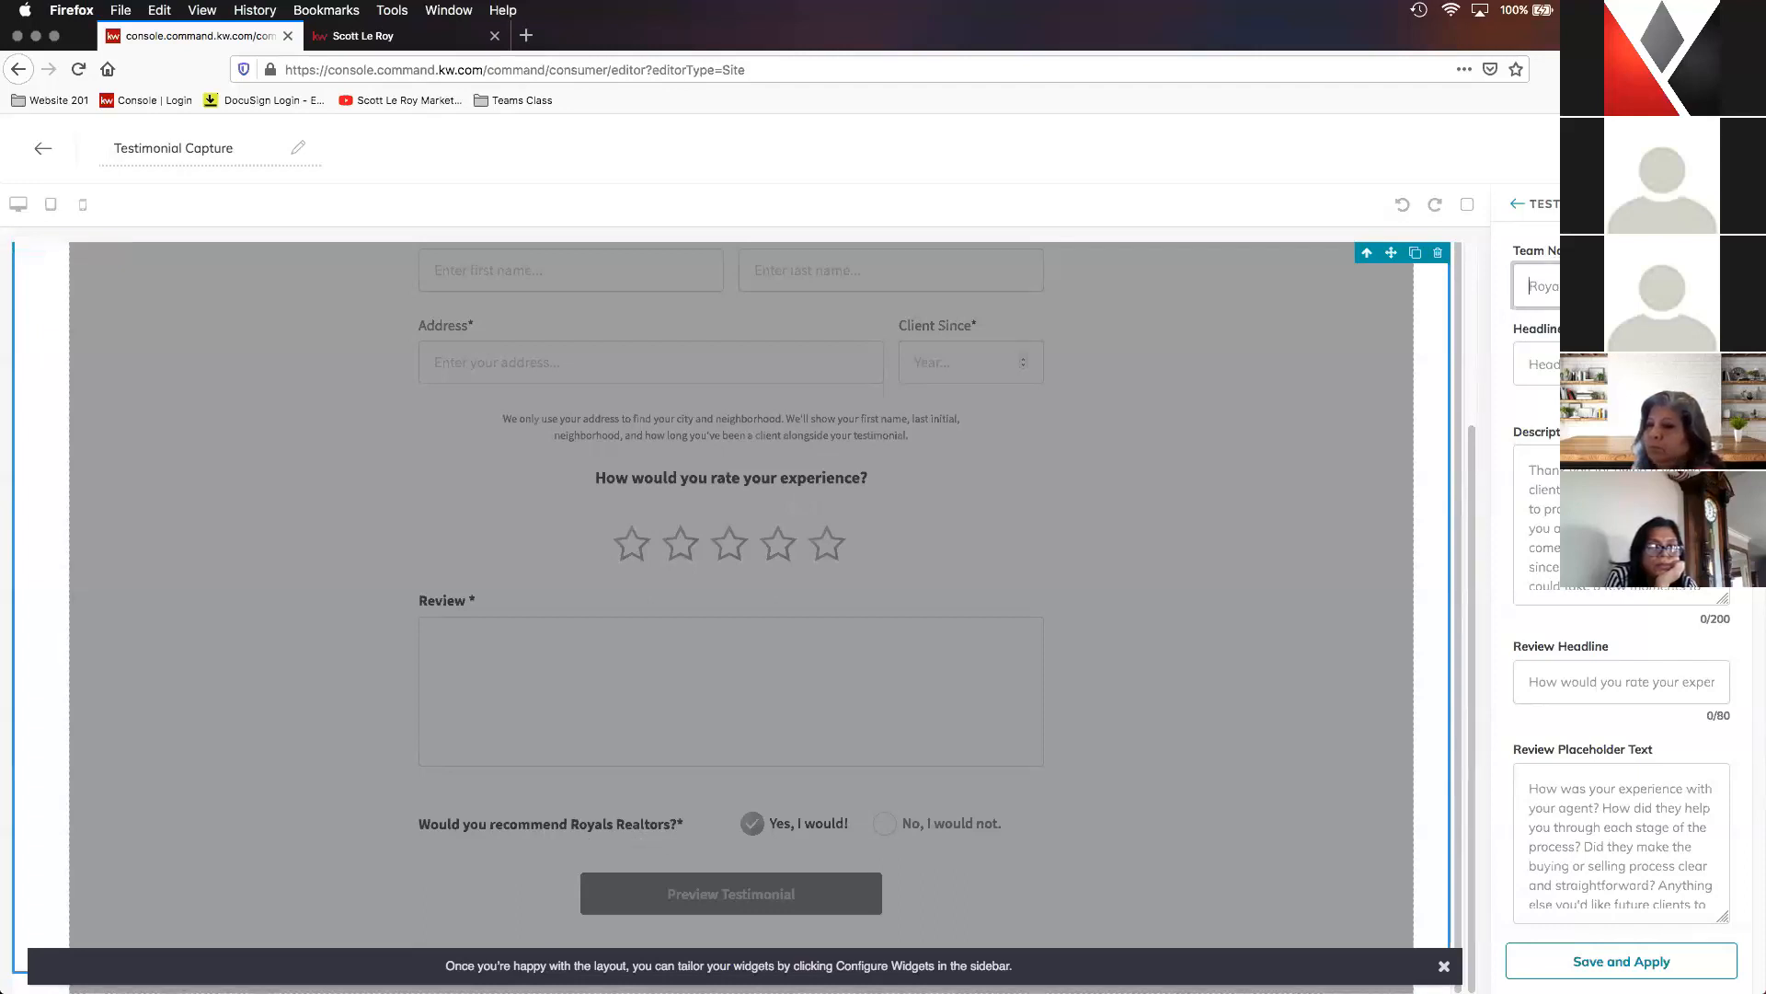
{"action": "type", "text": "Scott"}
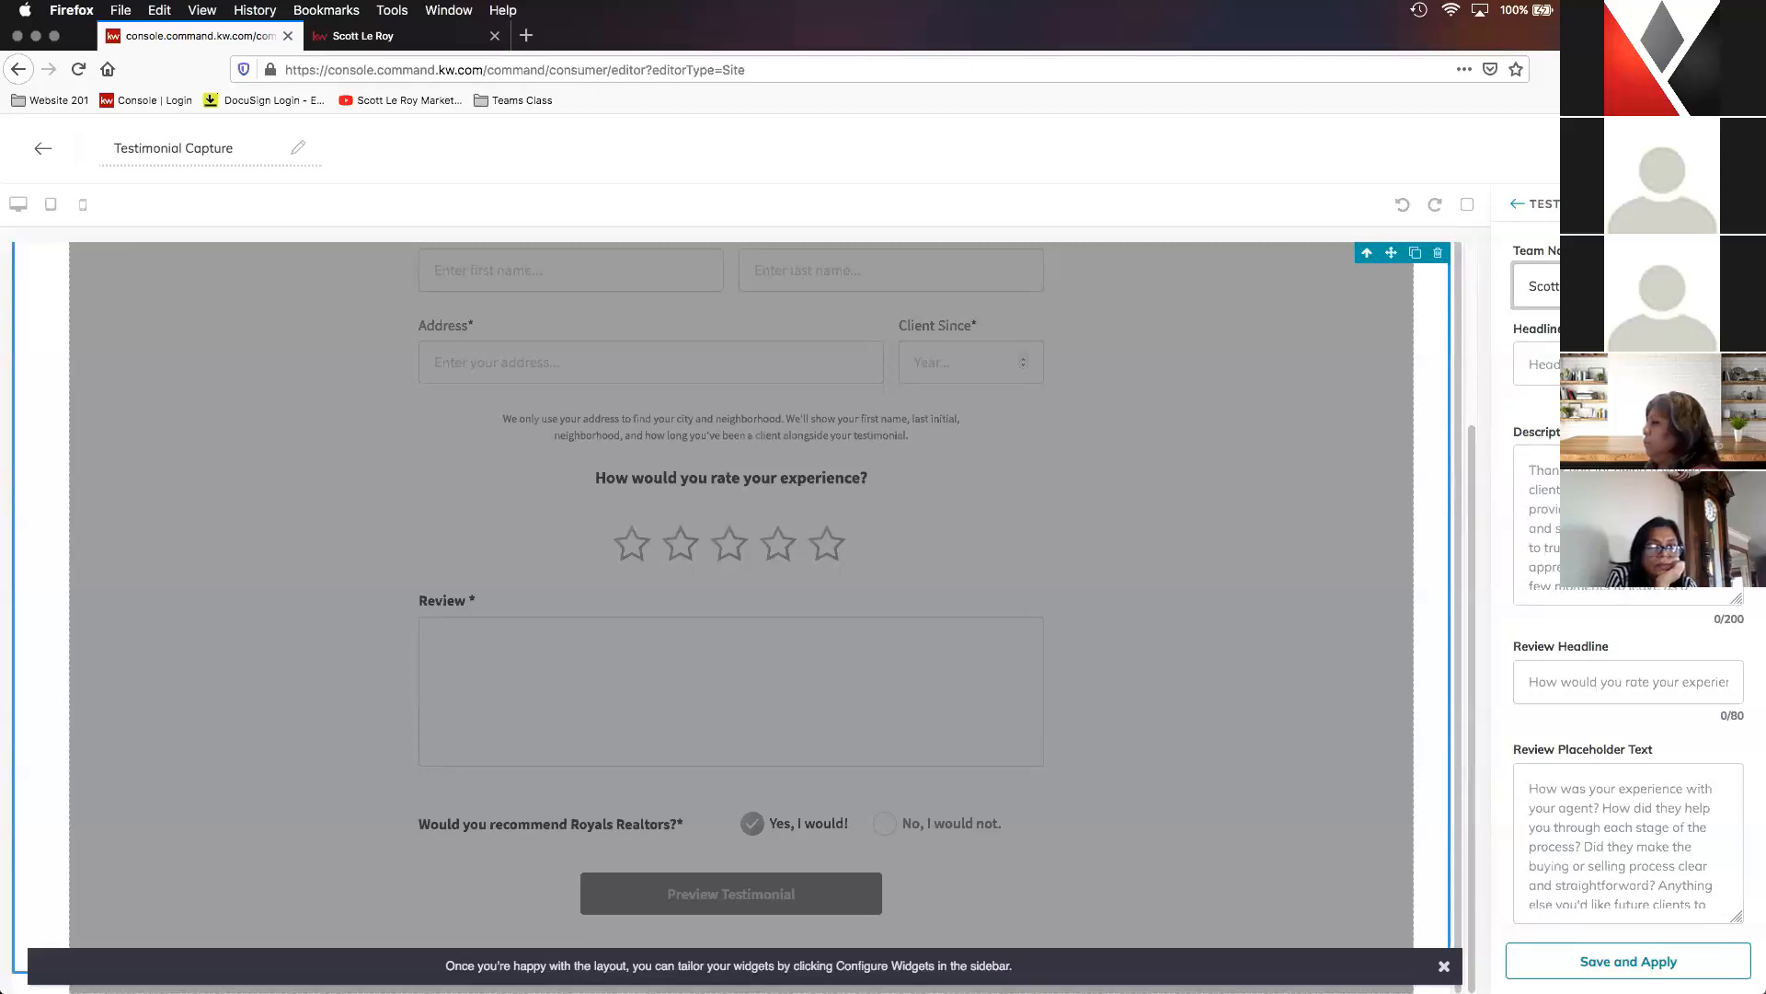
{"action": "scroll", "coordinate": [1443, 430], "scroll_direction": "up", "scroll_amount": 4}
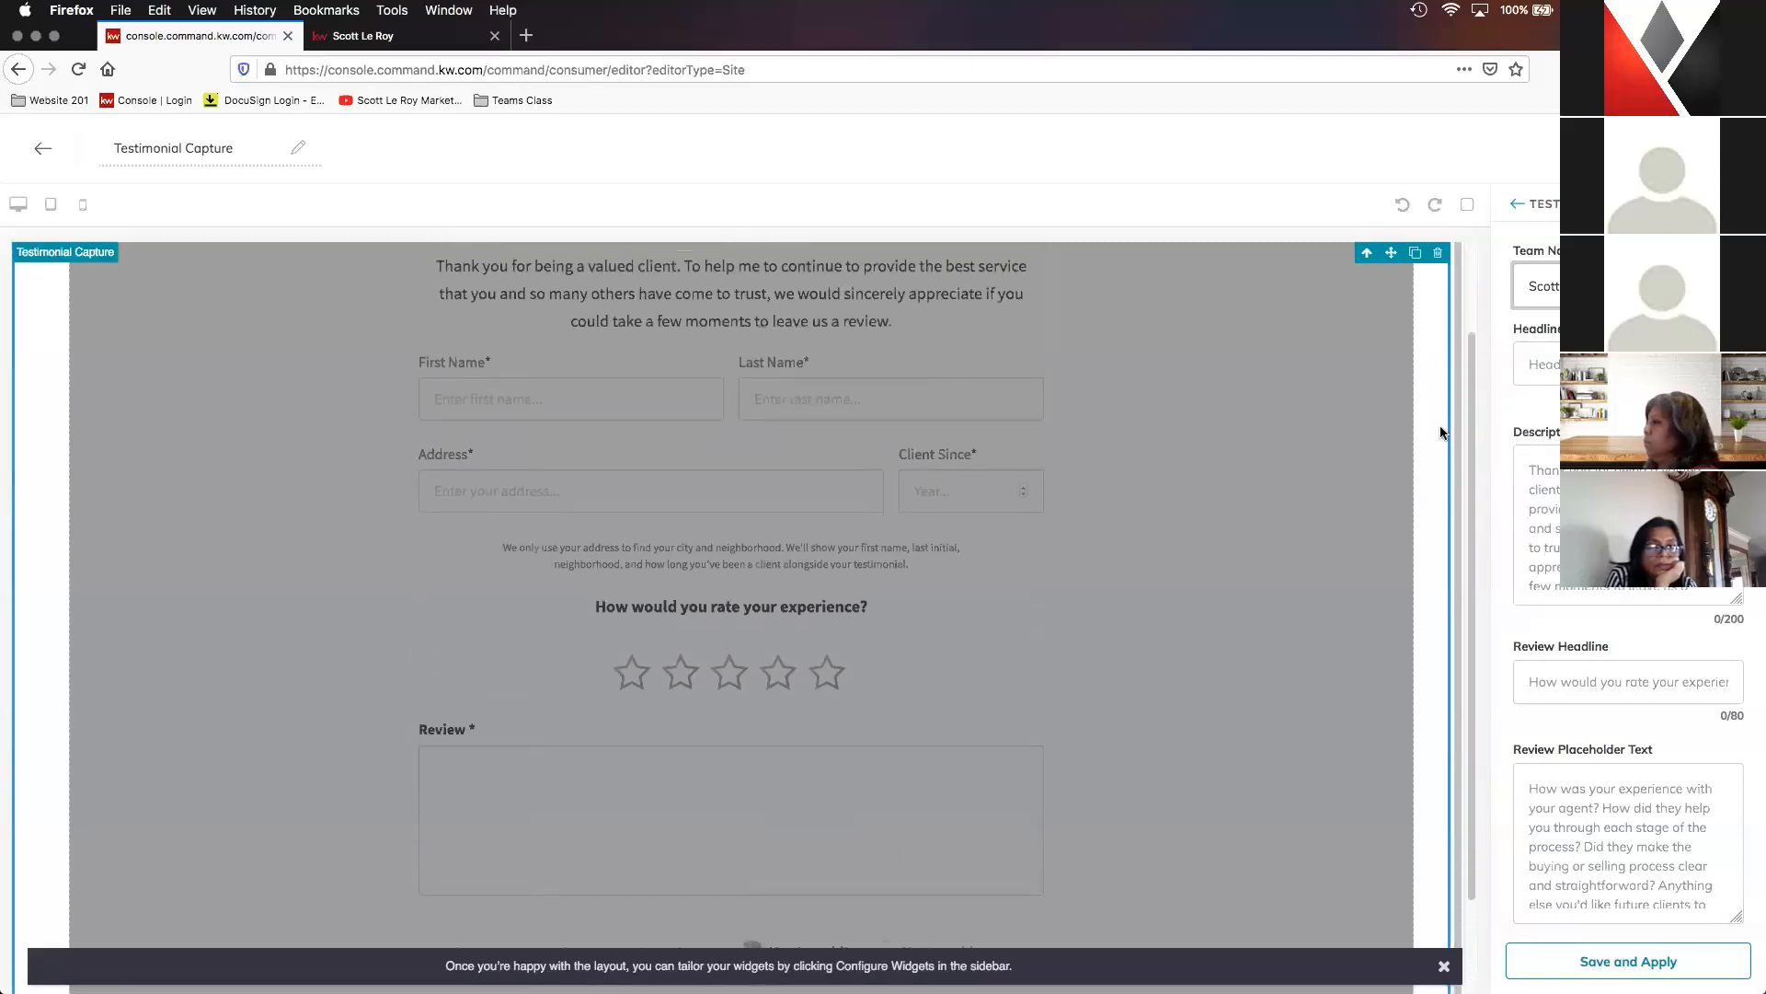
- Set the testimonial form's headline to "Leave a Review!" and apply the widget settings
{"action": "left_click", "coordinate": [1591, 364]}
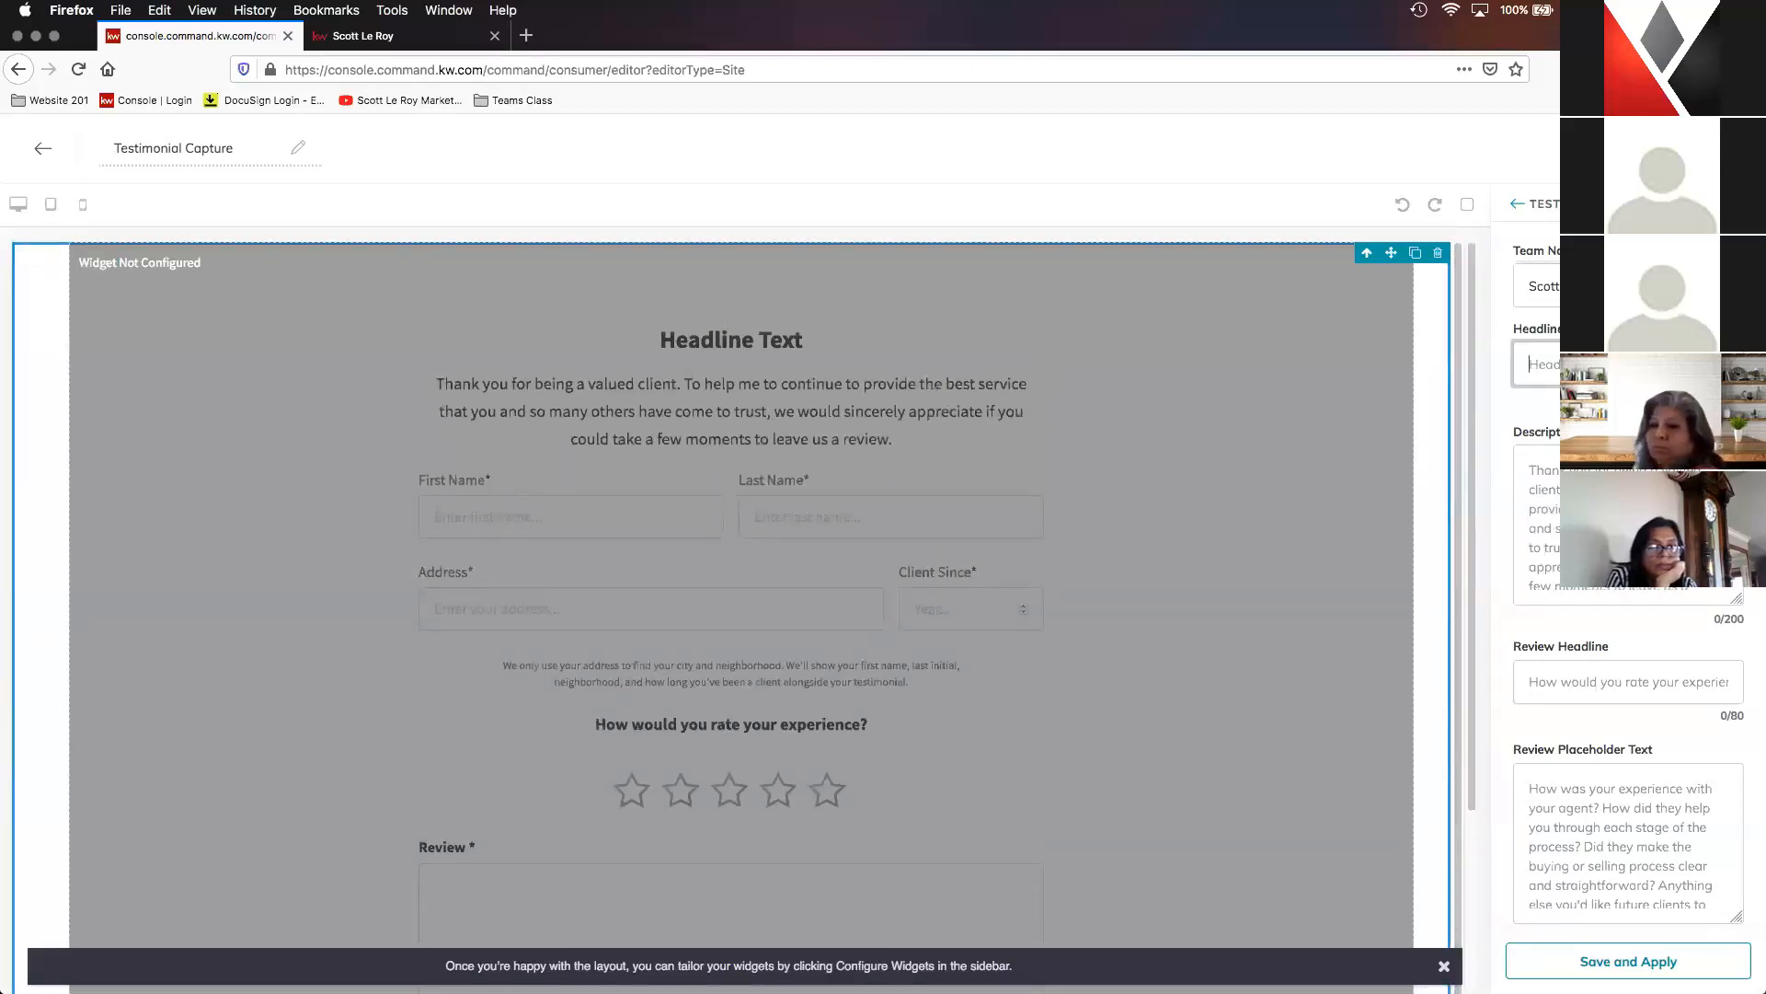
{"action": "type", "text": "Leave"}
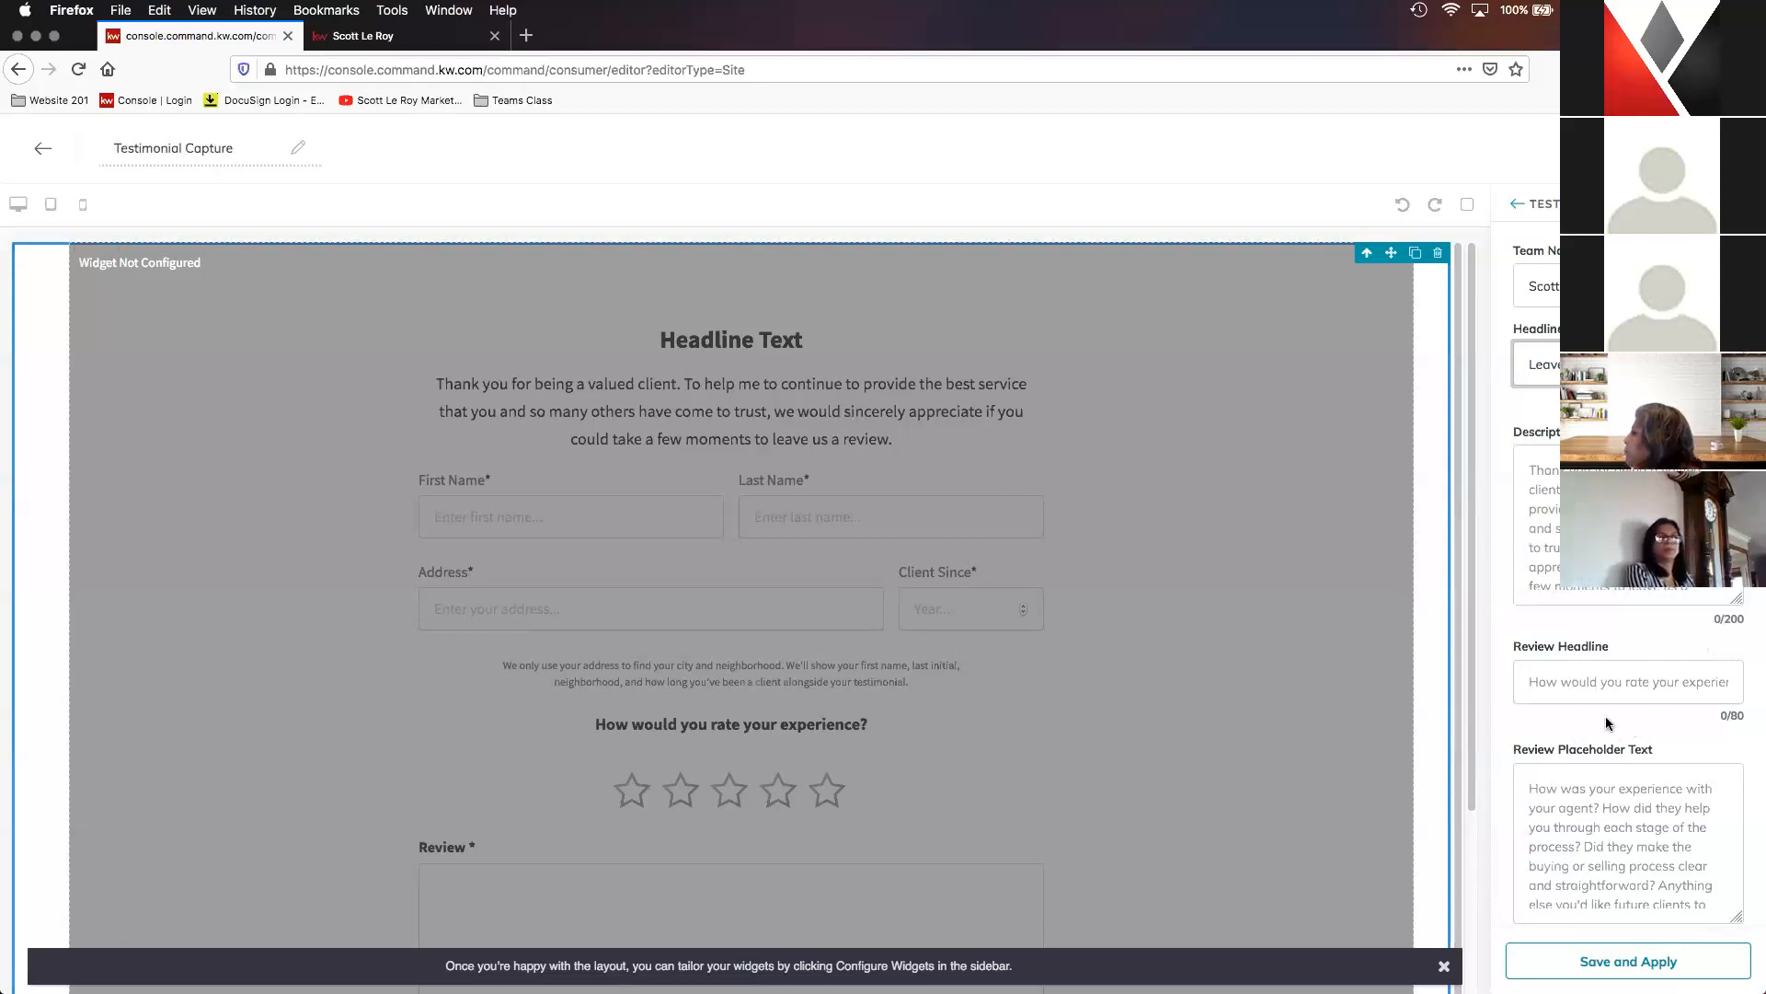
{"action": "scroll", "coordinate": [1293, 675], "scroll_direction": "down", "scroll_amount": 1}
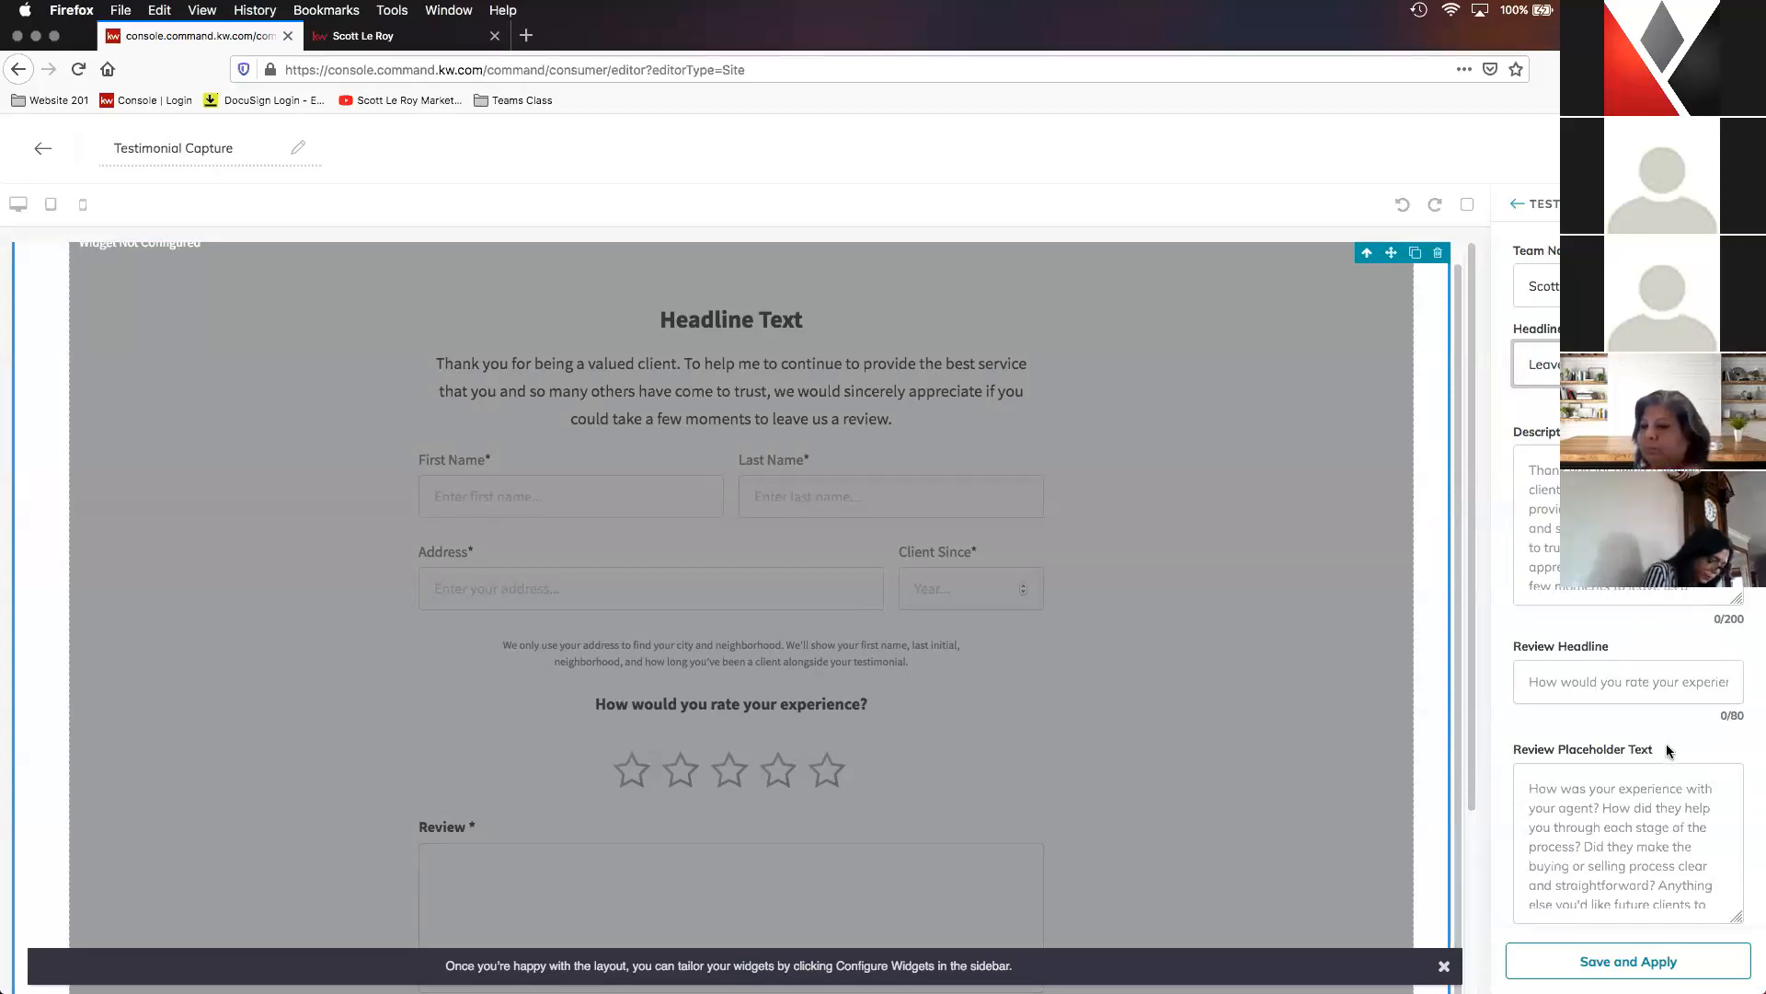
{"action": "key", "text": "super+minus"}
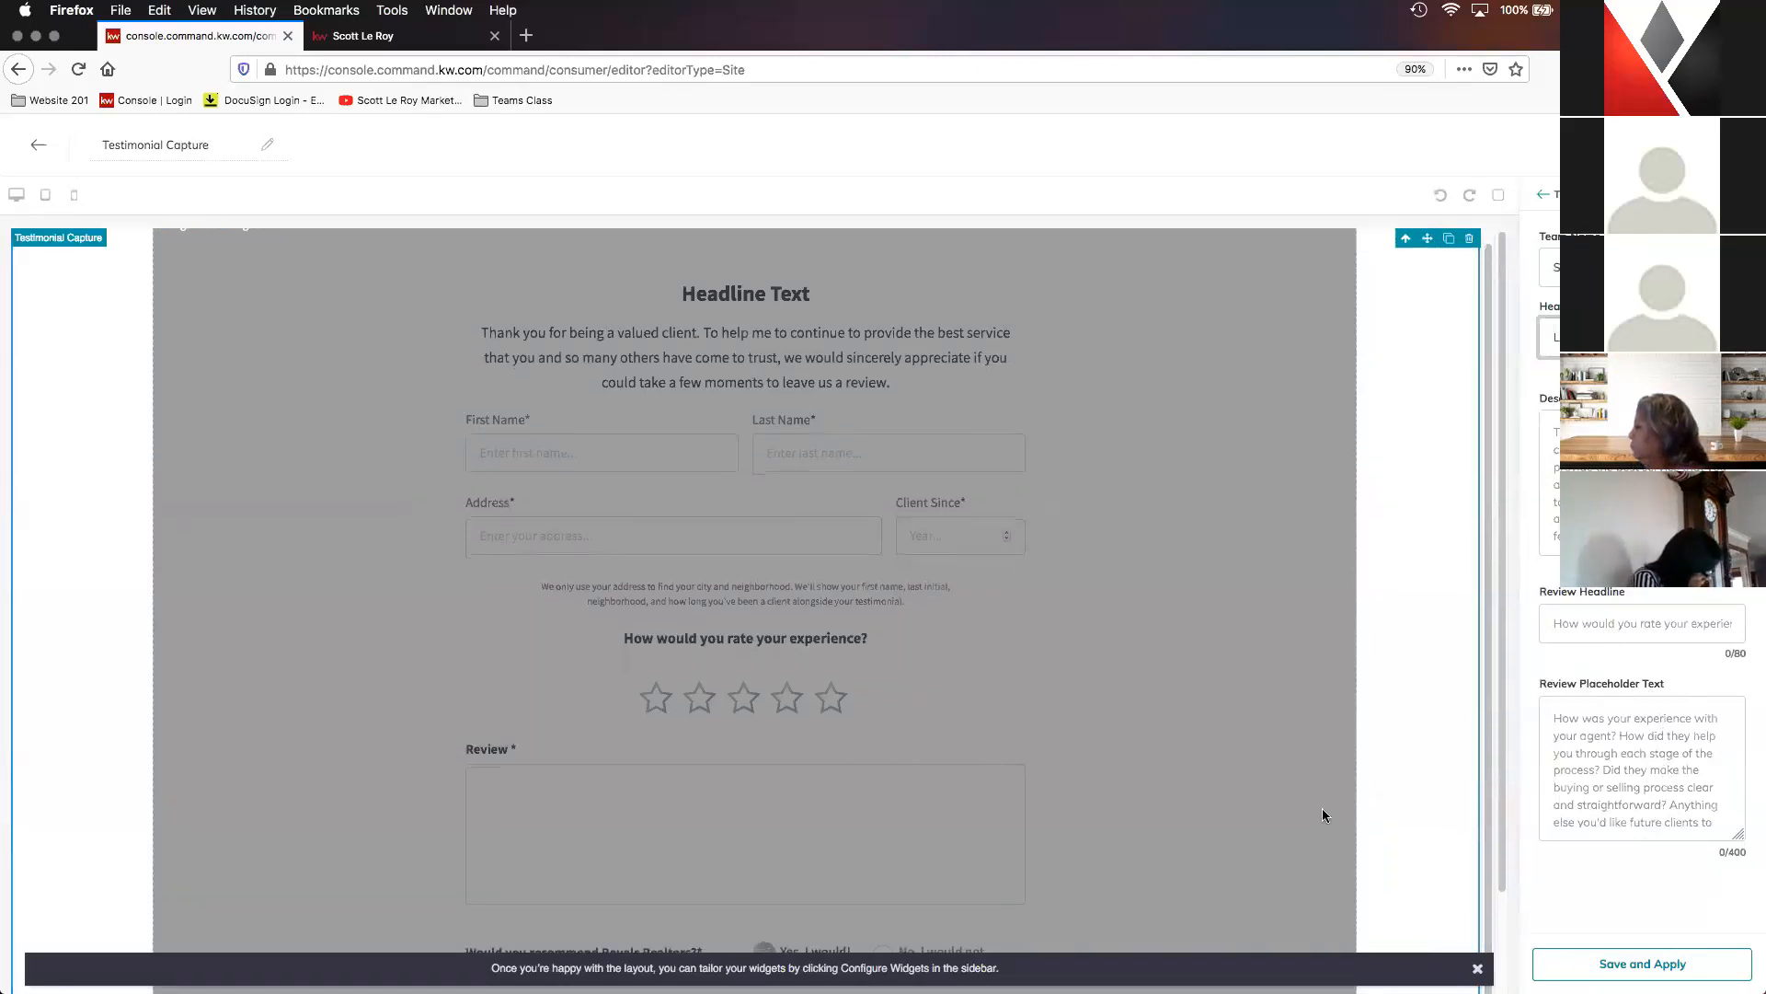
{"action": "scroll", "coordinate": [796, 709], "scroll_direction": "down", "scroll_amount": 2}
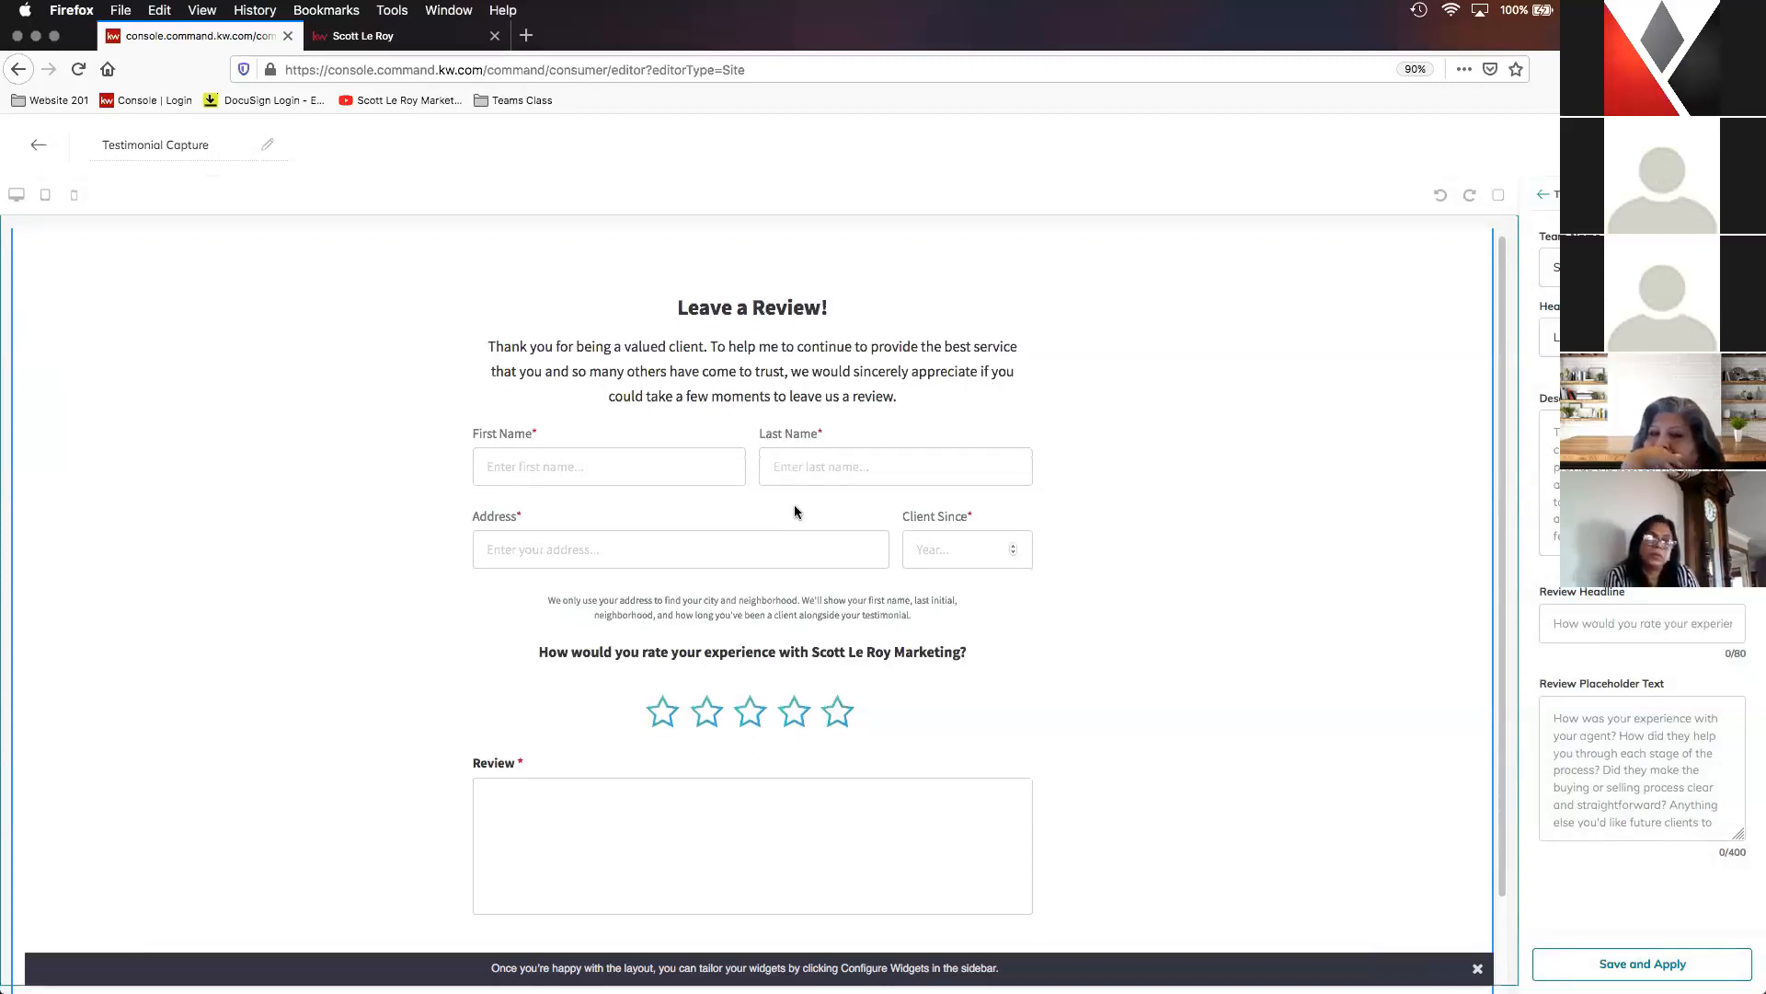
- Check the finished review form, publish the Testimonial Capture page to the agent site, and open the Site & App Settings
{"action": "scroll", "coordinate": [793, 509], "scroll_direction": "down", "scroll_amount": 2}
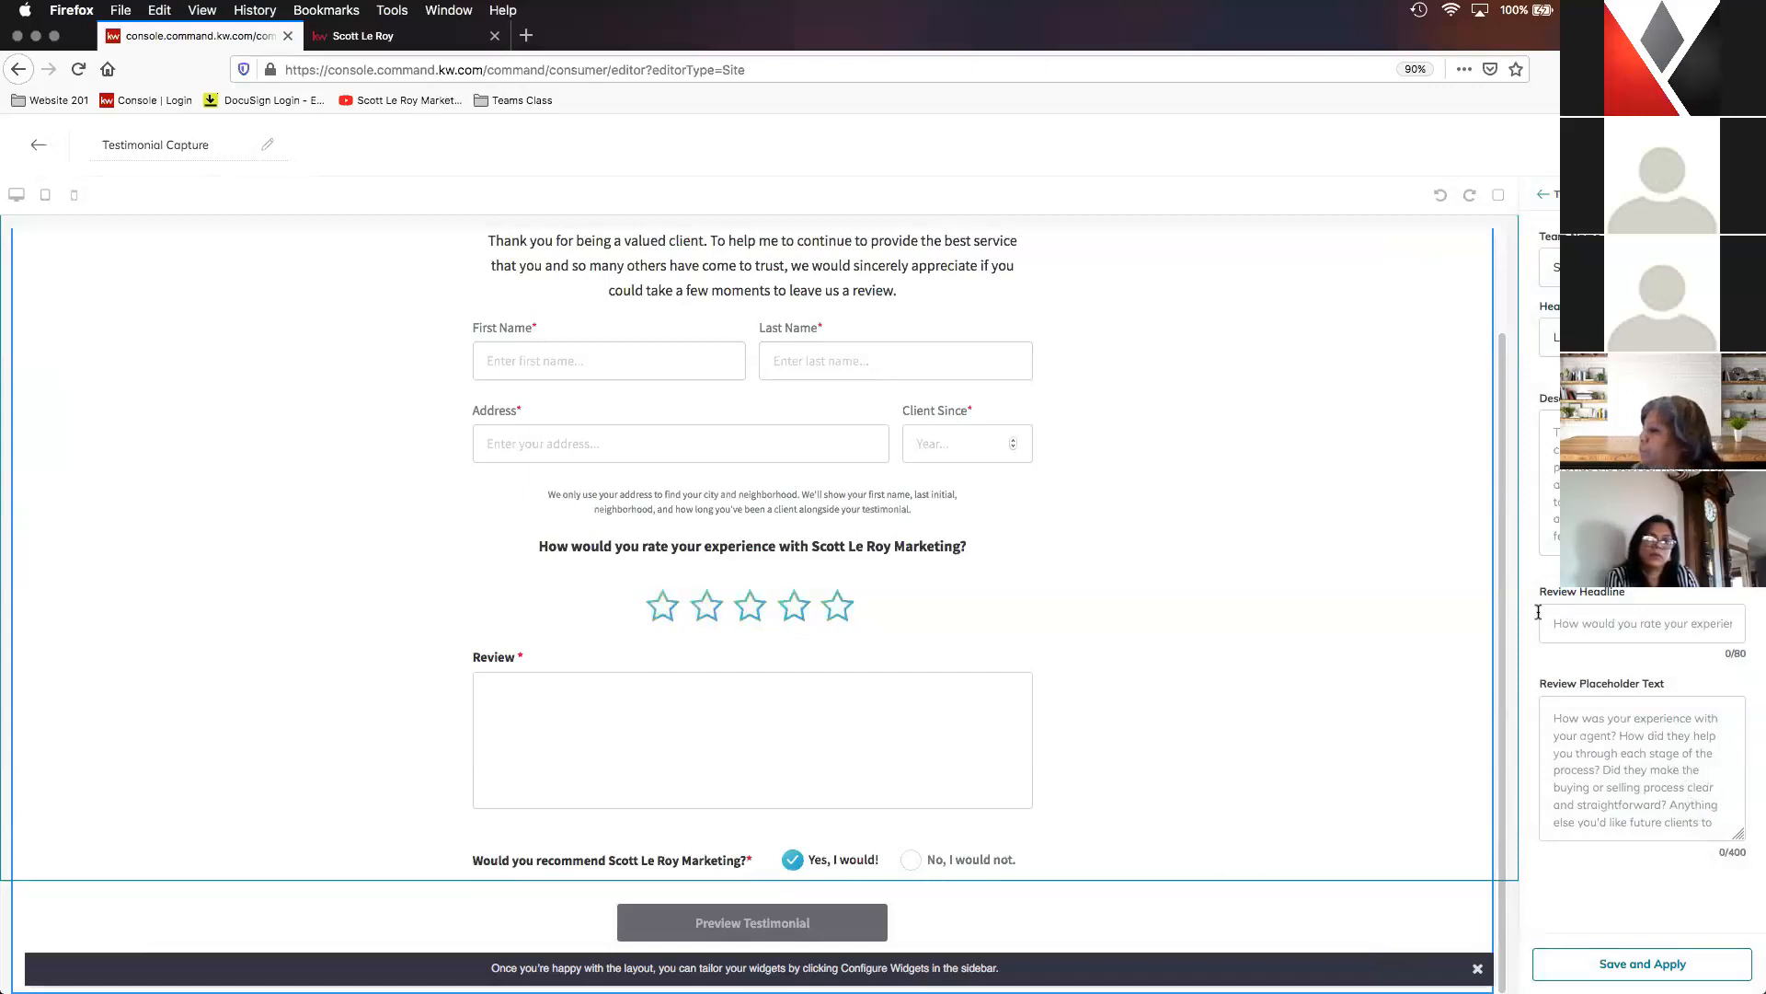
{"action": "scroll", "coordinate": [1461, 543], "scroll_direction": "up", "scroll_amount": 3}
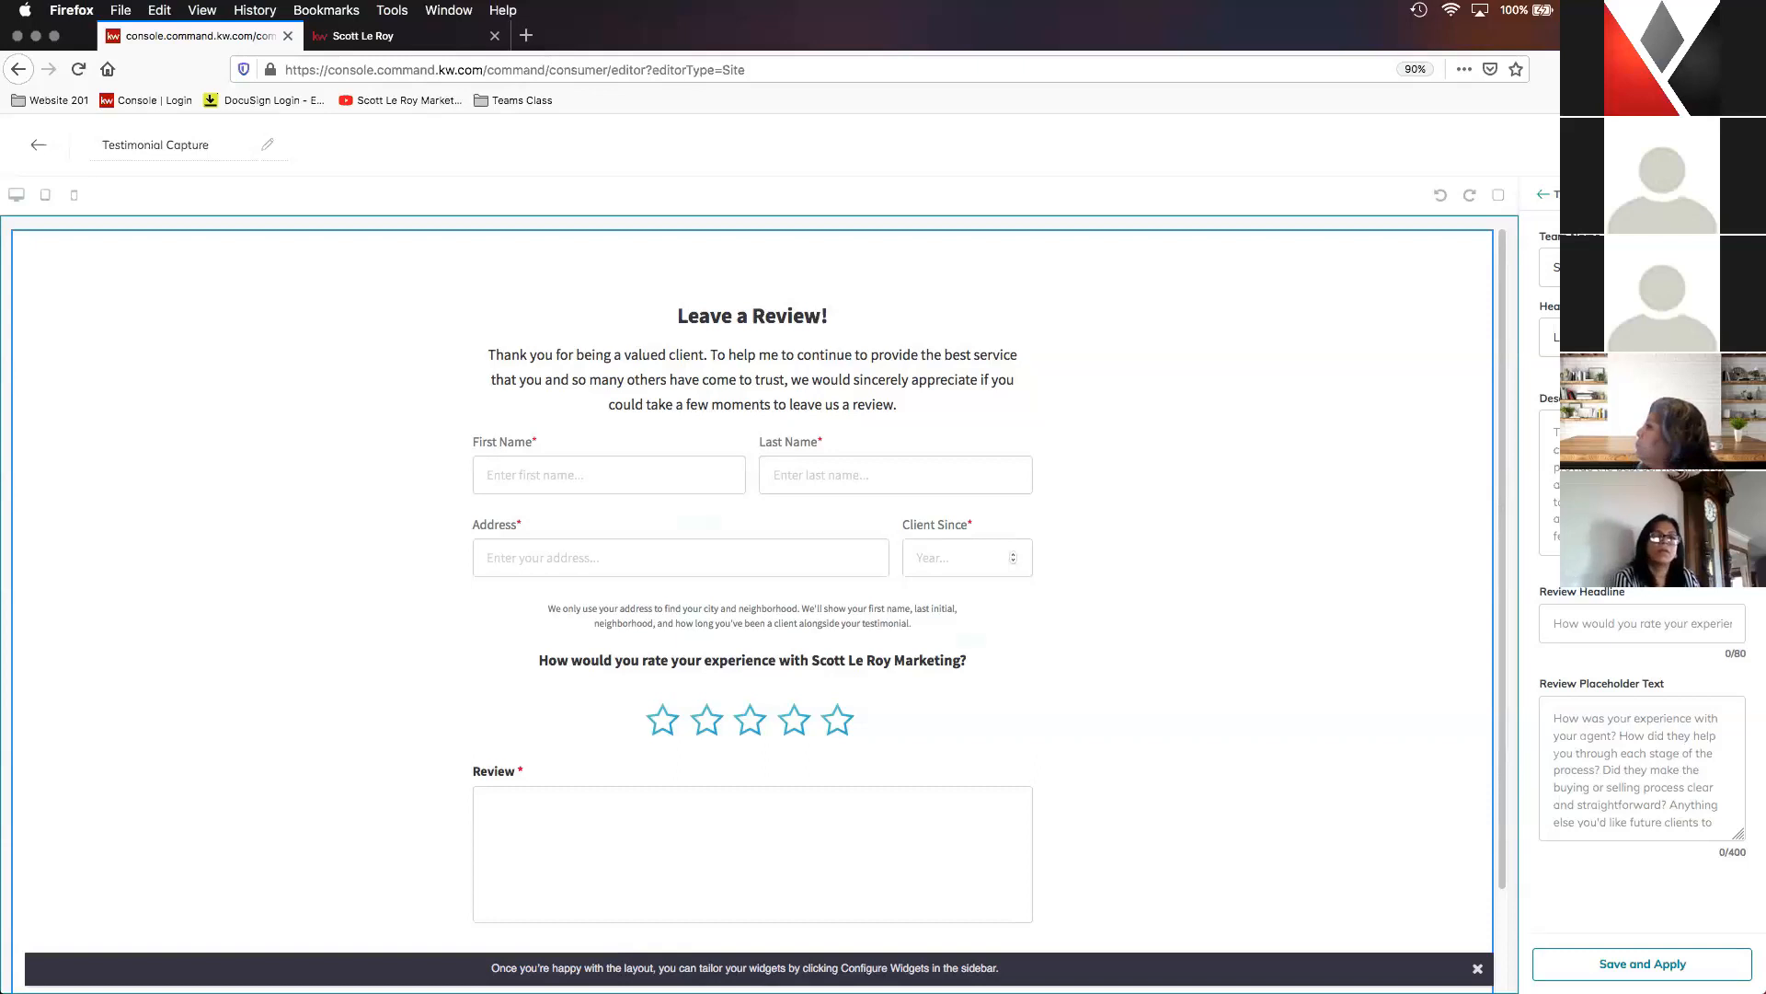
{"action": "left_click", "coordinate": [1697, 145]}
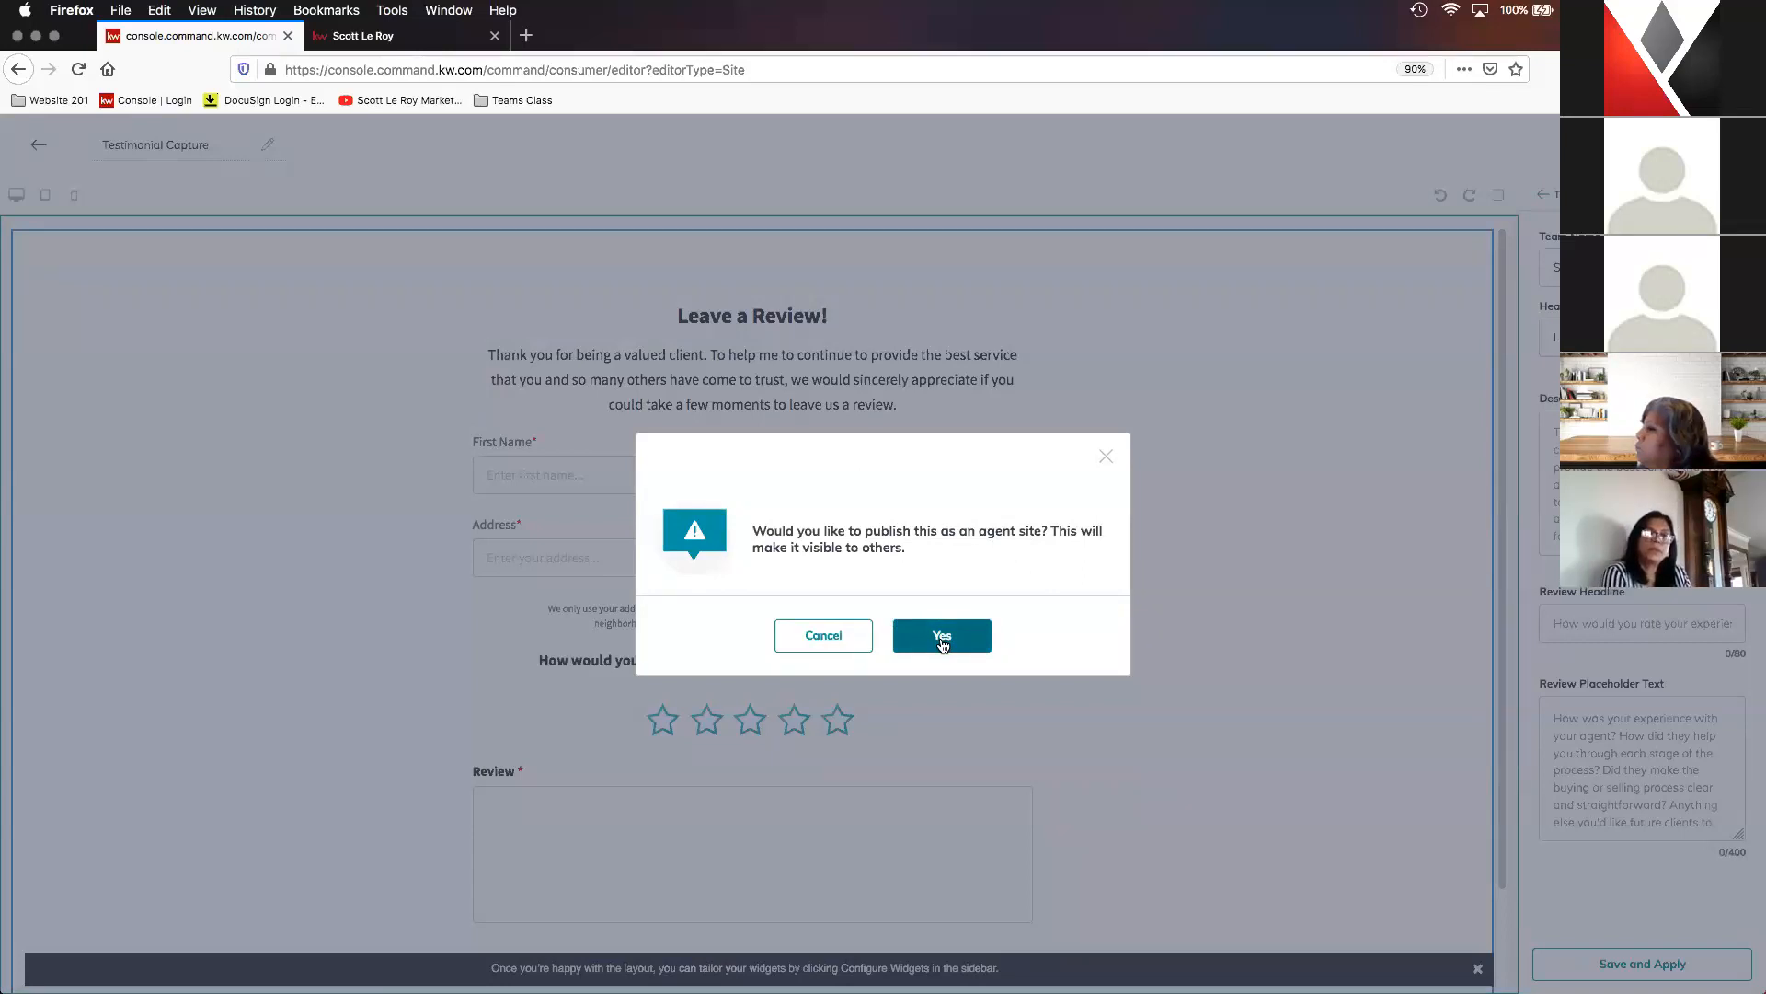
{"action": "left_click", "coordinate": [942, 644]}
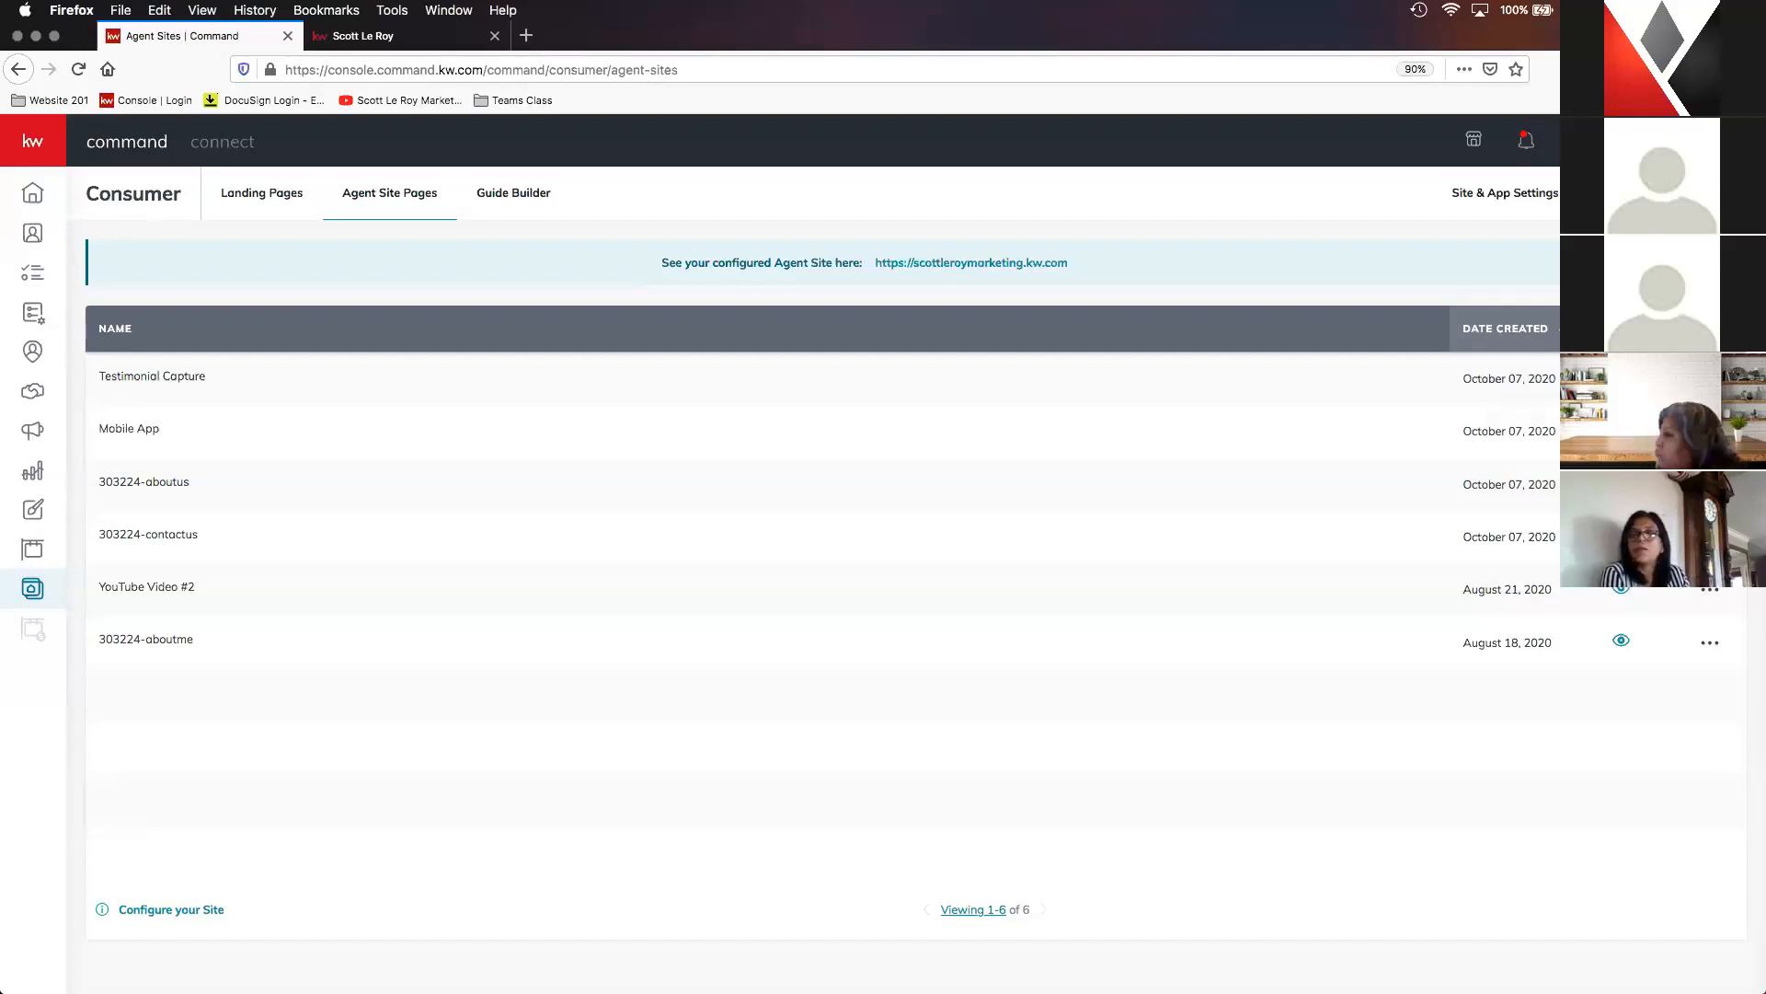
{"action": "left_click", "coordinate": [1517, 201]}
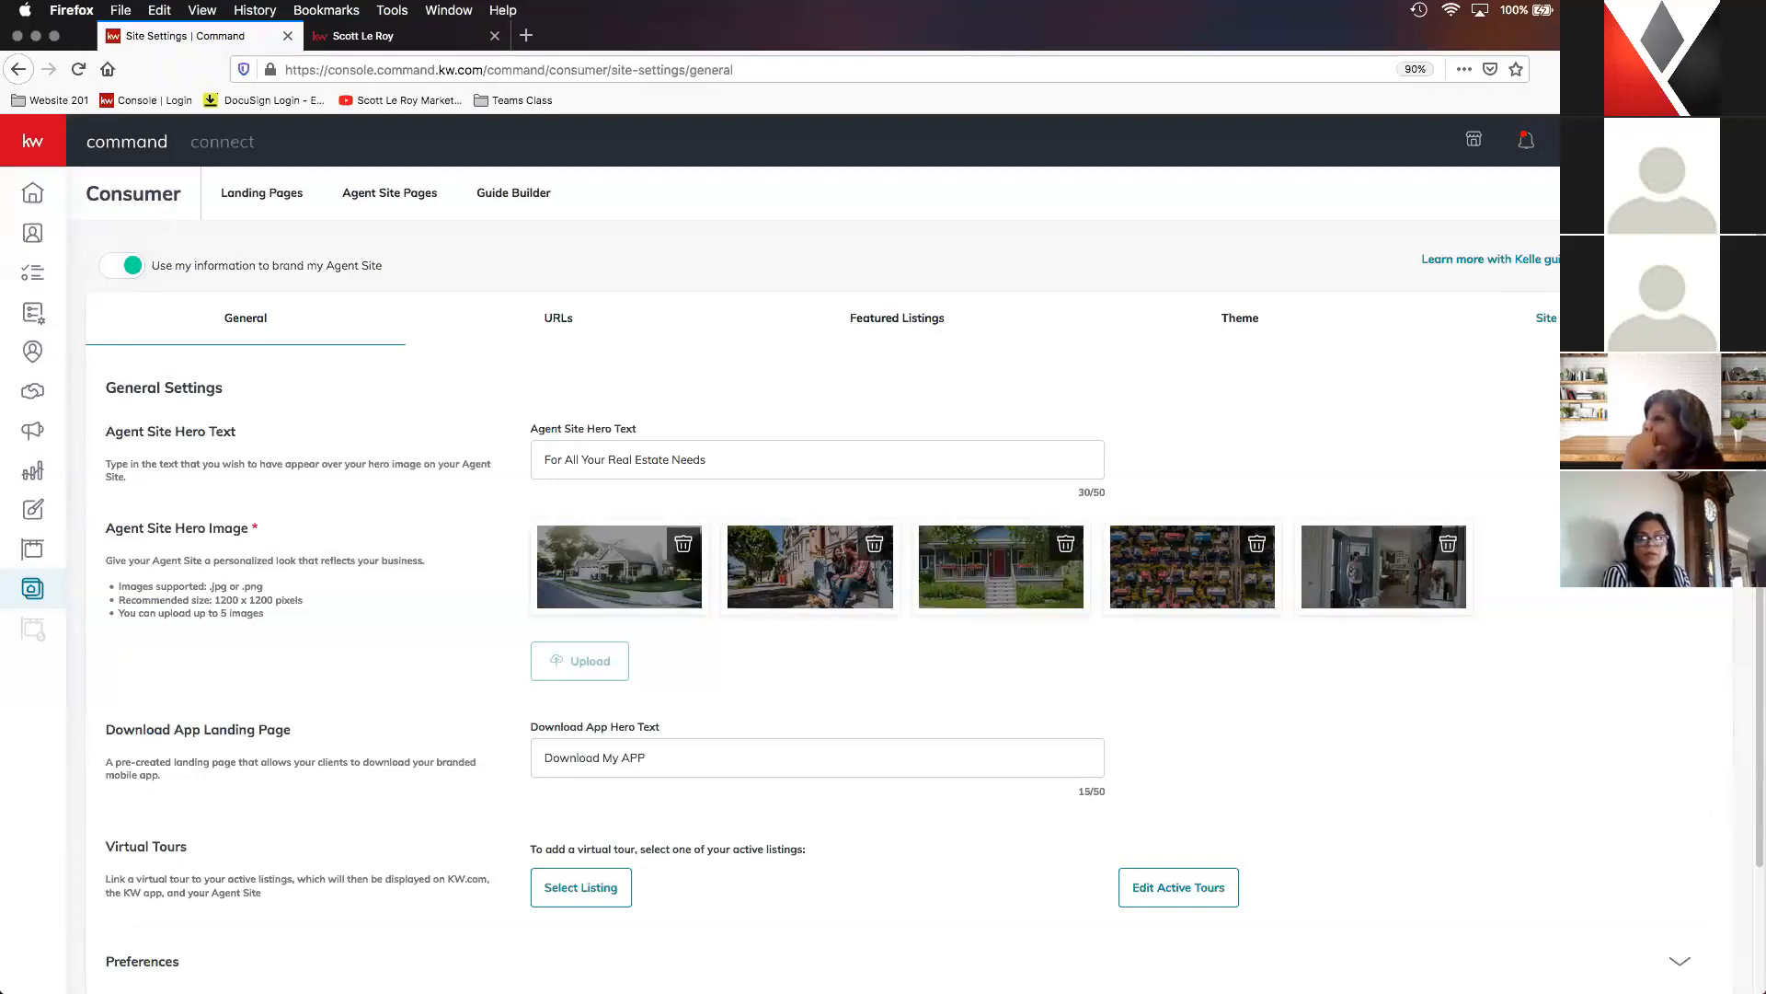
- Open the site page settings, move the Company Profile page above YouTube Video #2 in the navigation order, and save the page changes
{"action": "left_click", "coordinate": [1567, 318]}
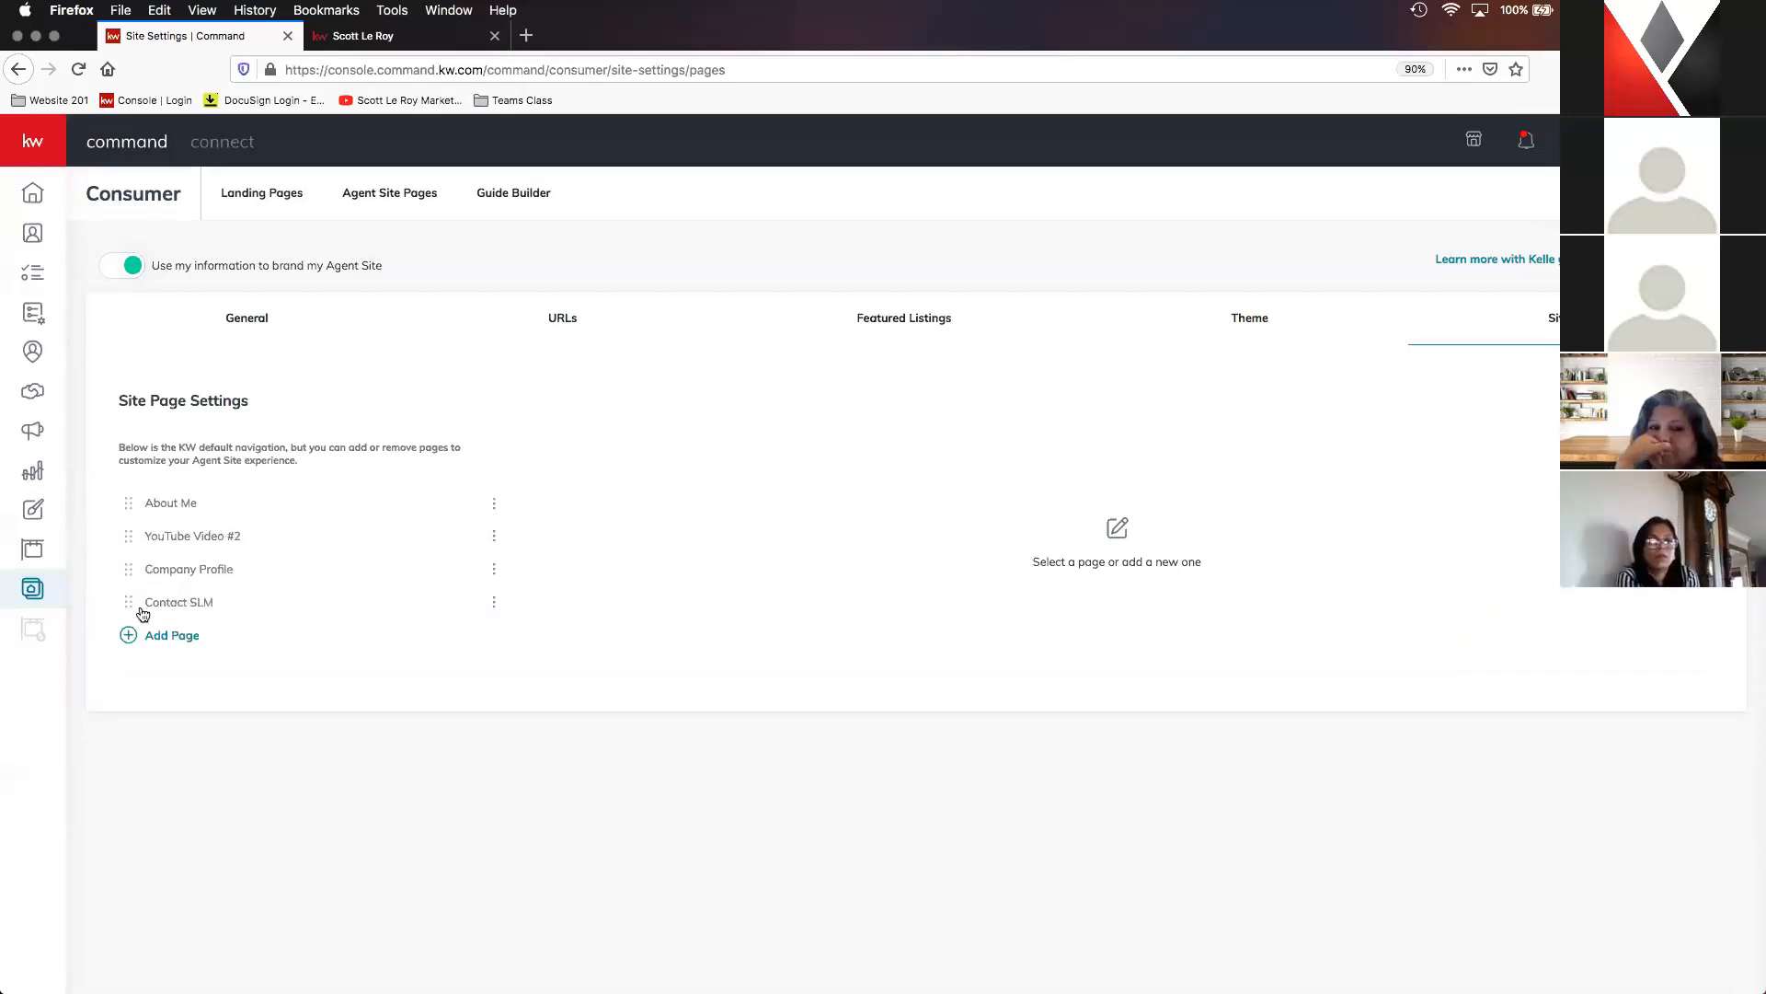
{"action": "left_click_drag", "start_coordinate": [126, 575], "coordinate": [120, 530]}
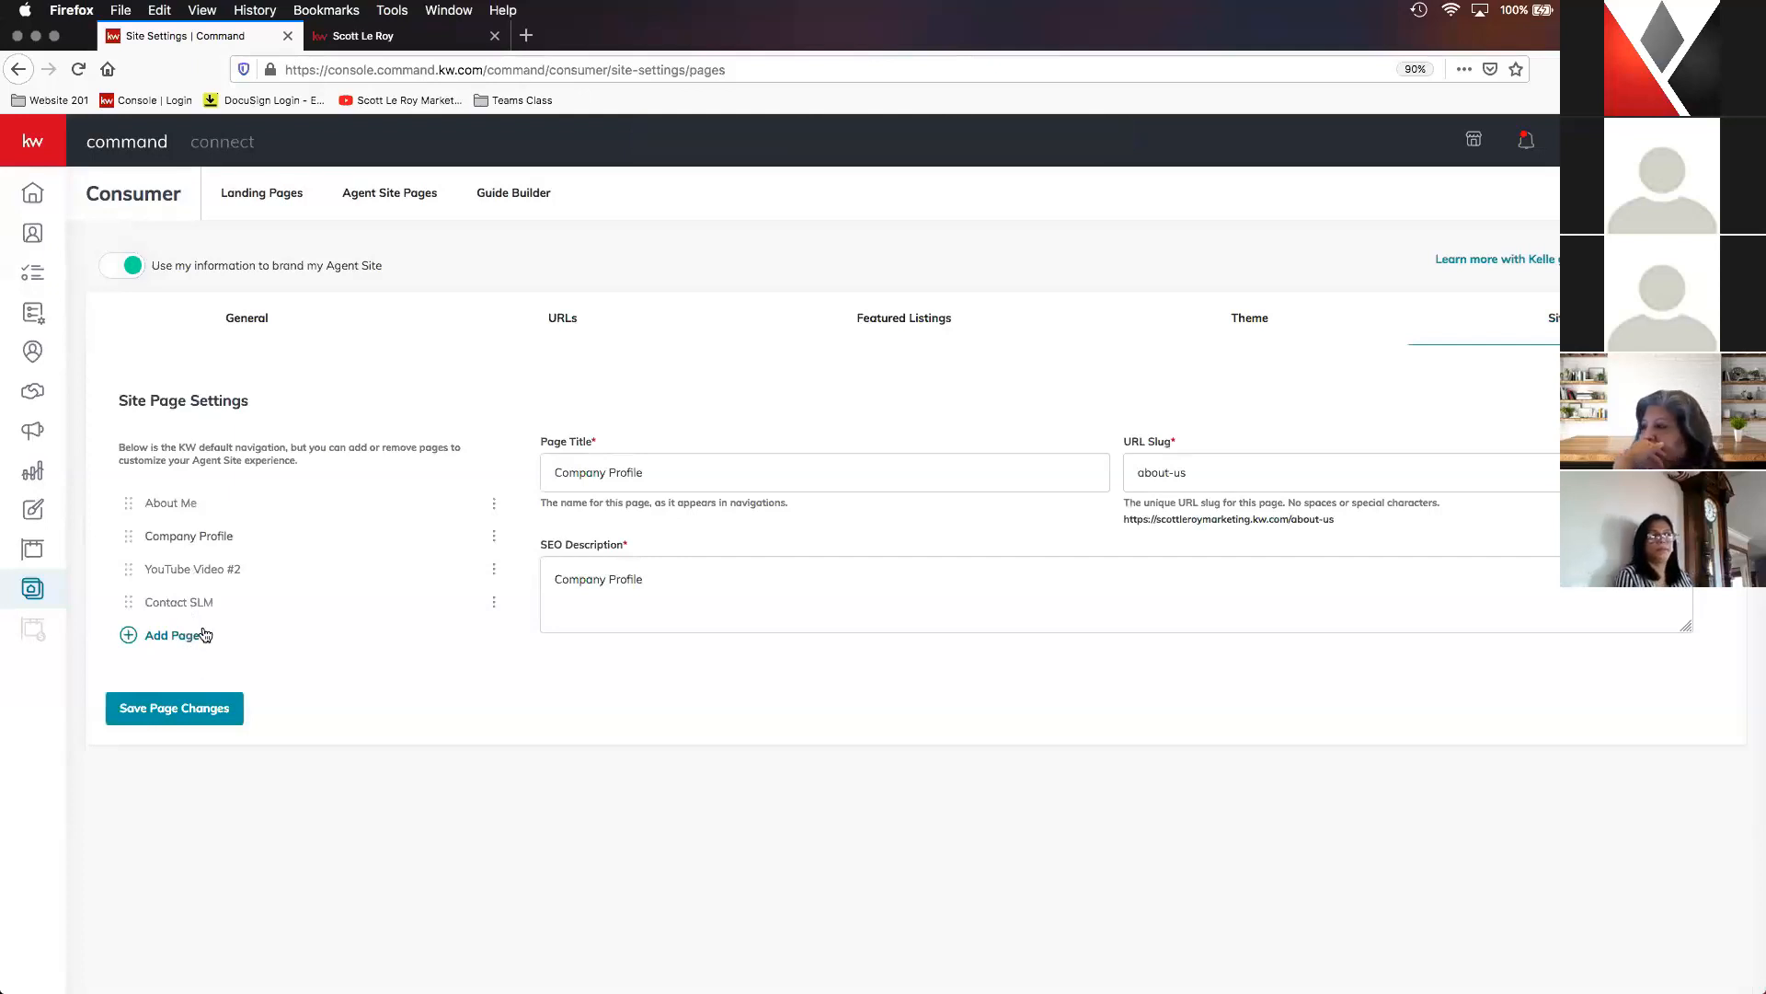
{"action": "left_click", "coordinate": [170, 717]}
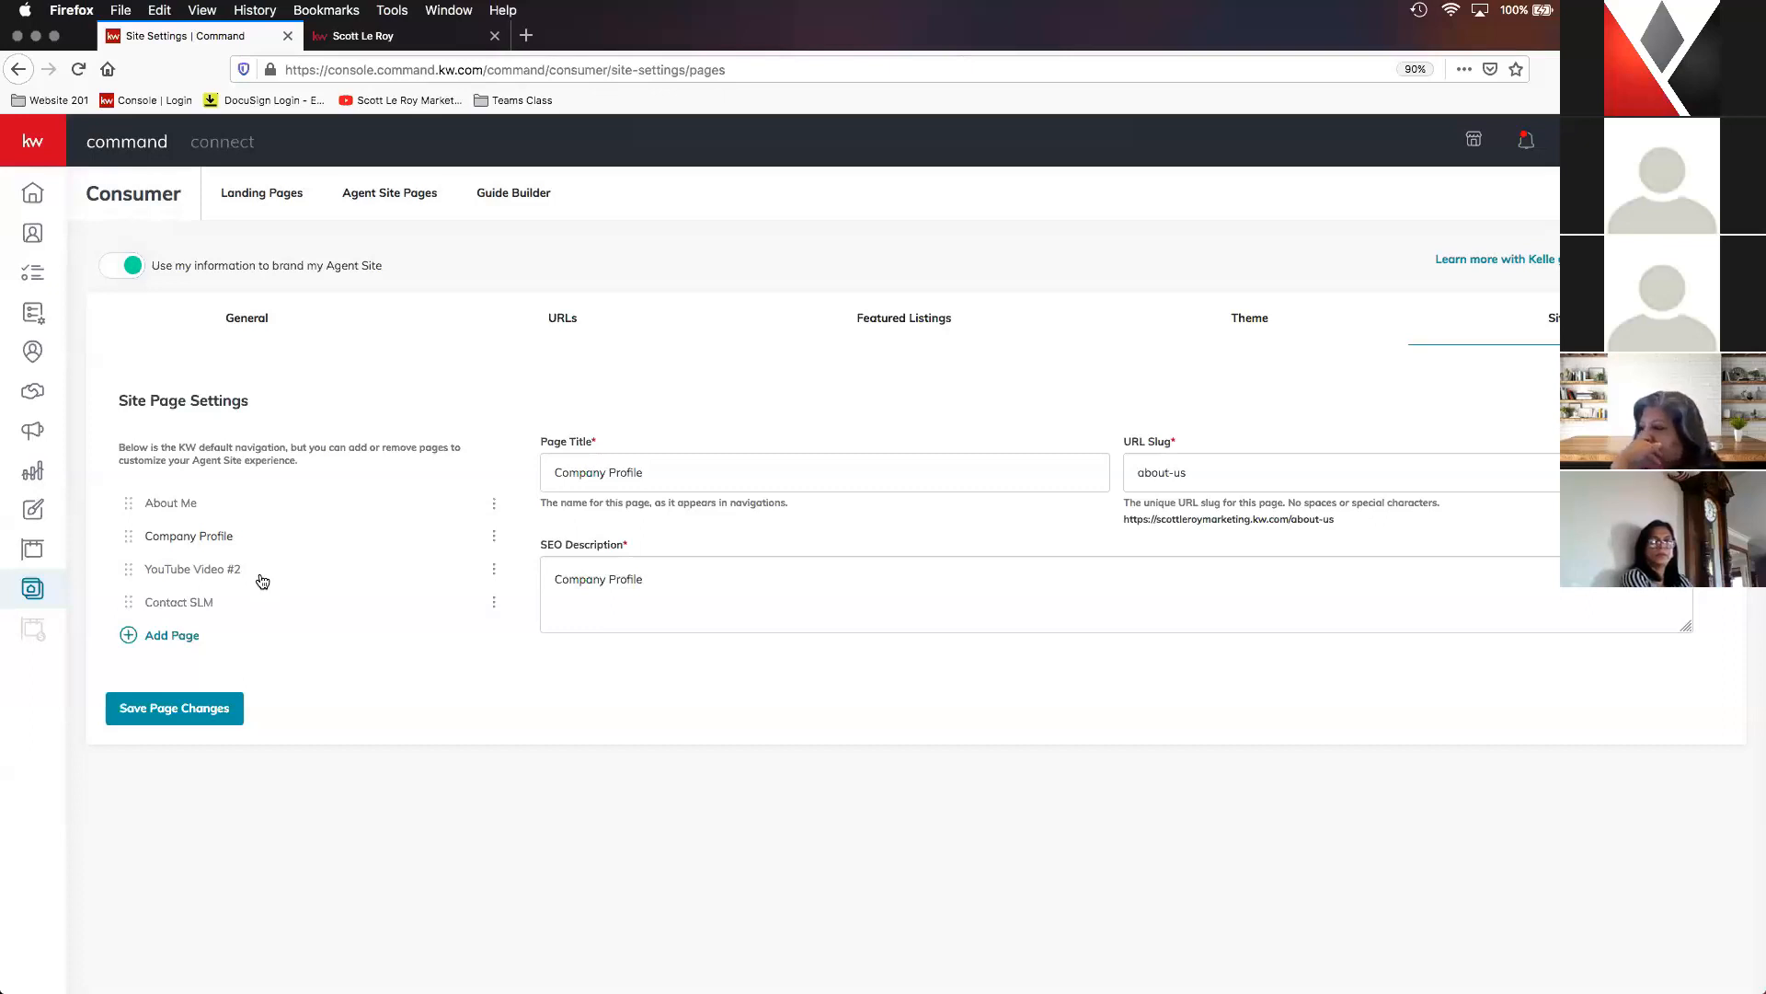
- Add the Mobile App page to the site navigation and title it "Download My Mobile App"
{"action": "left_click", "coordinate": [190, 641]}
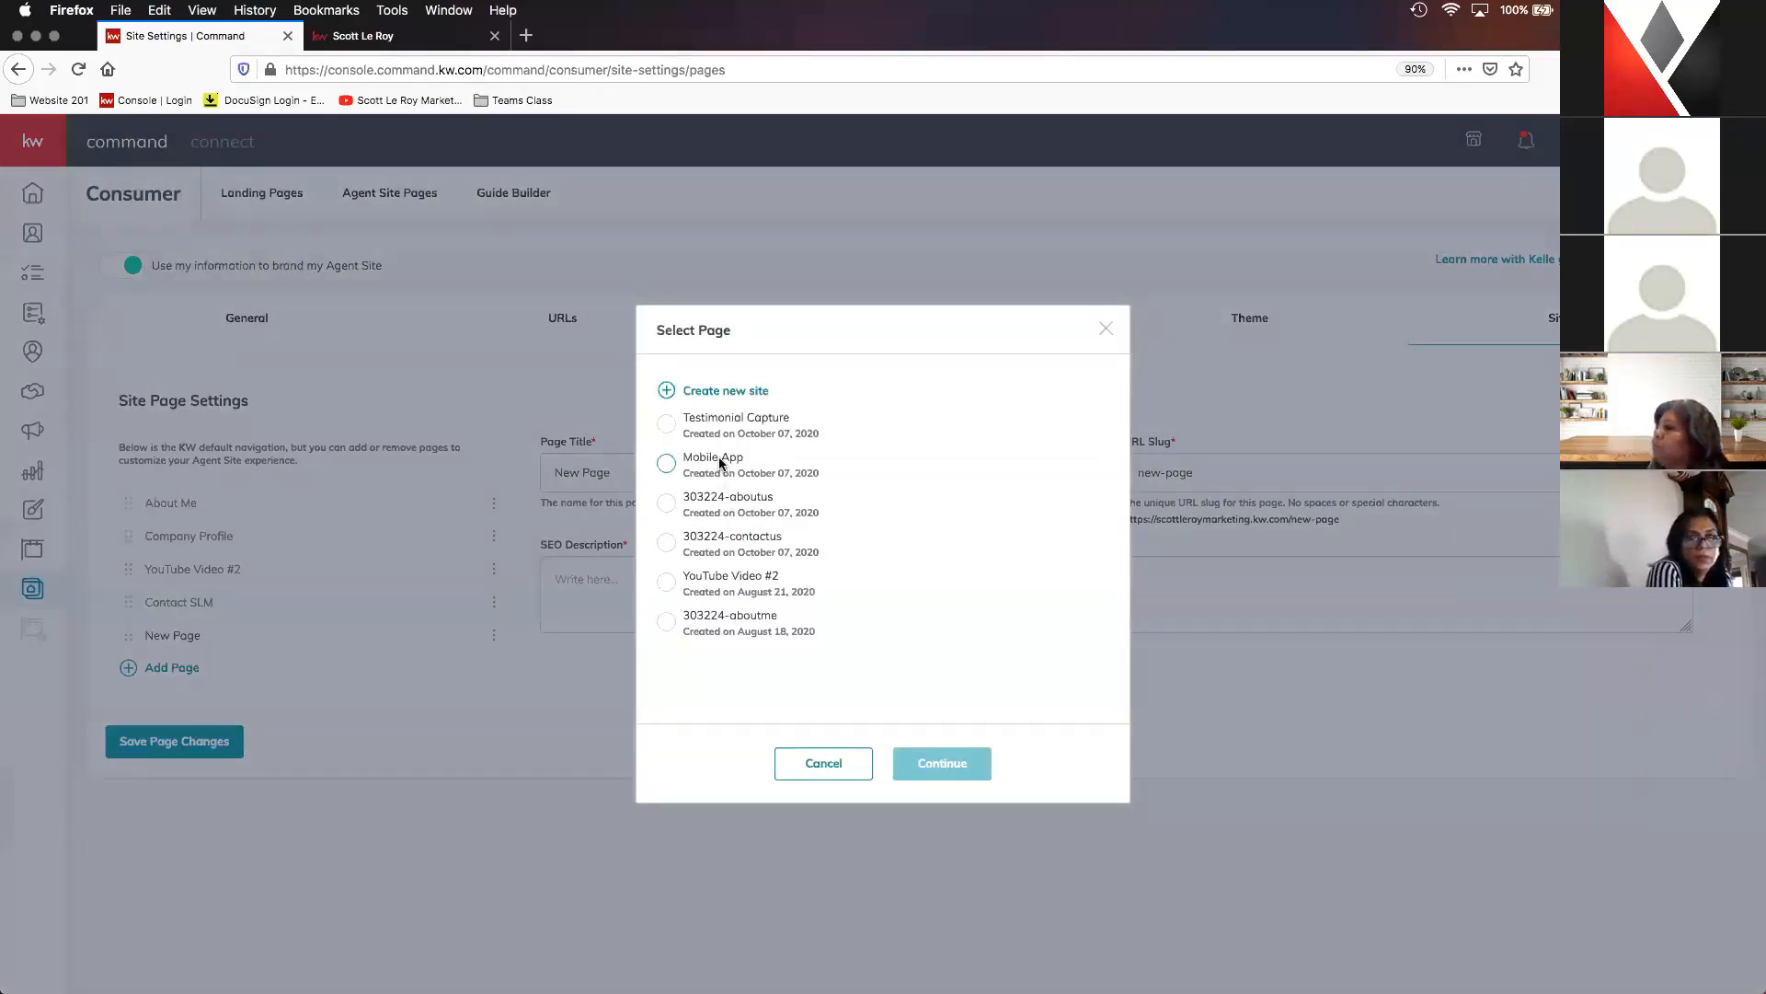
{"action": "left_click", "coordinate": [717, 469]}
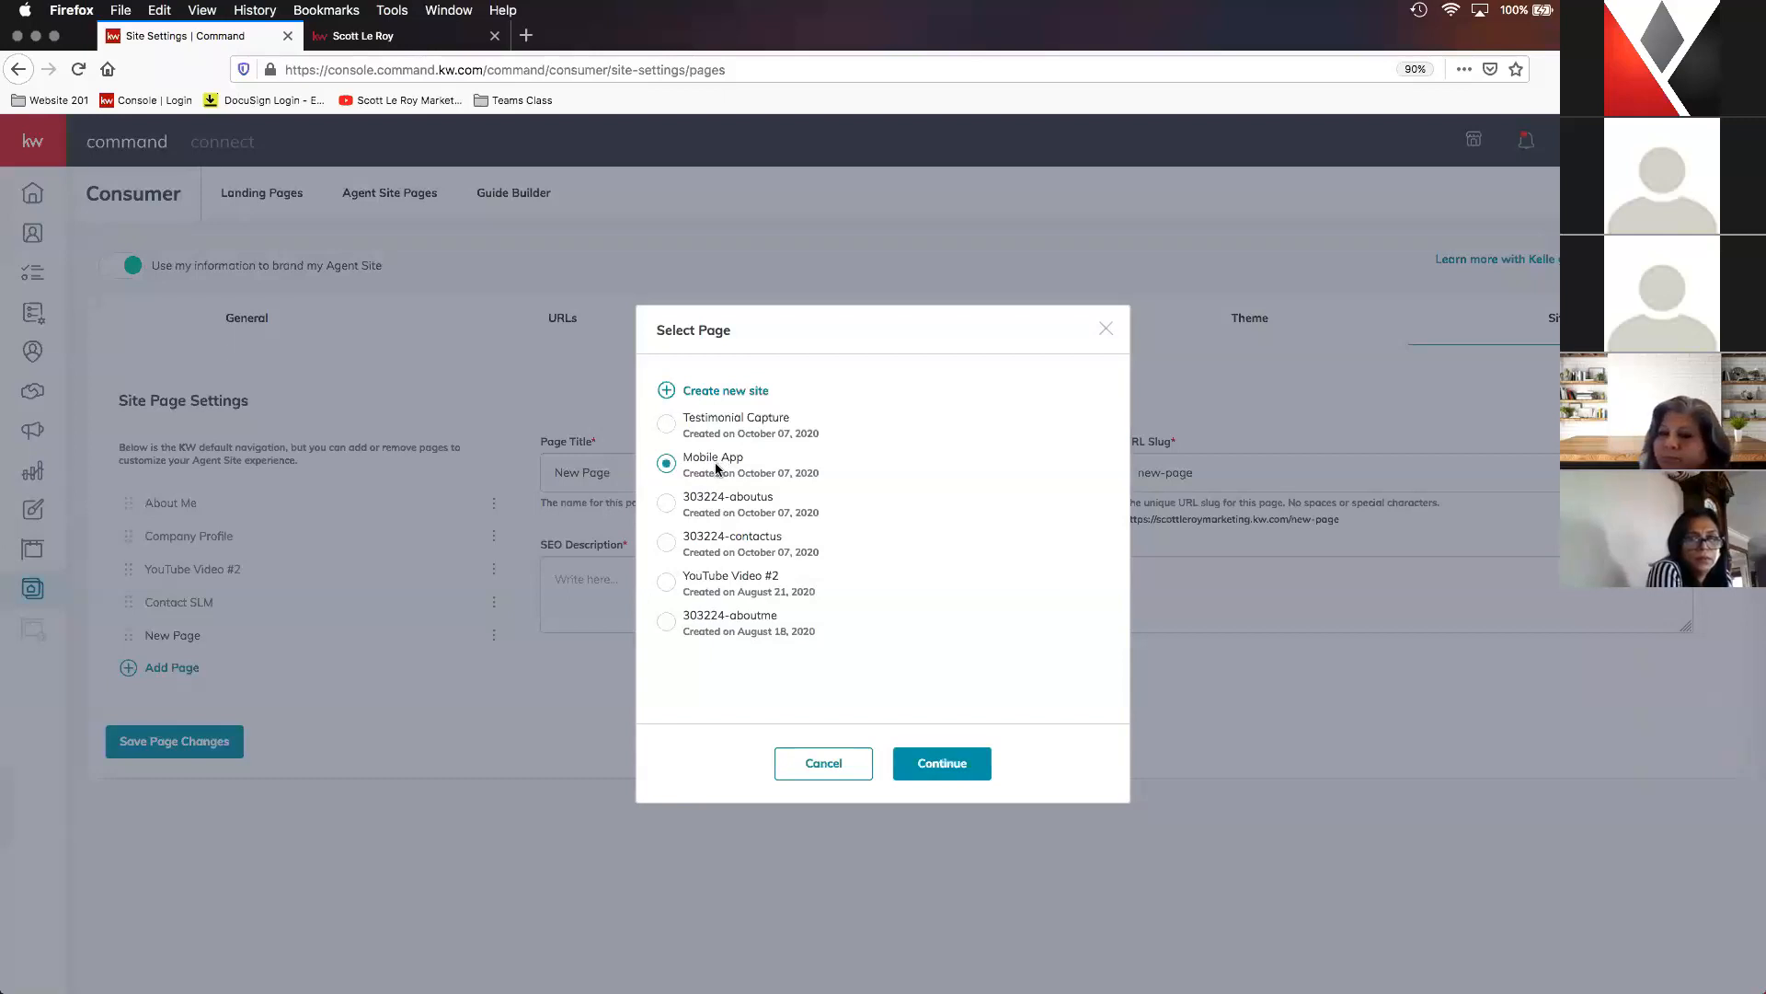
{"action": "left_click", "coordinate": [943, 772]}
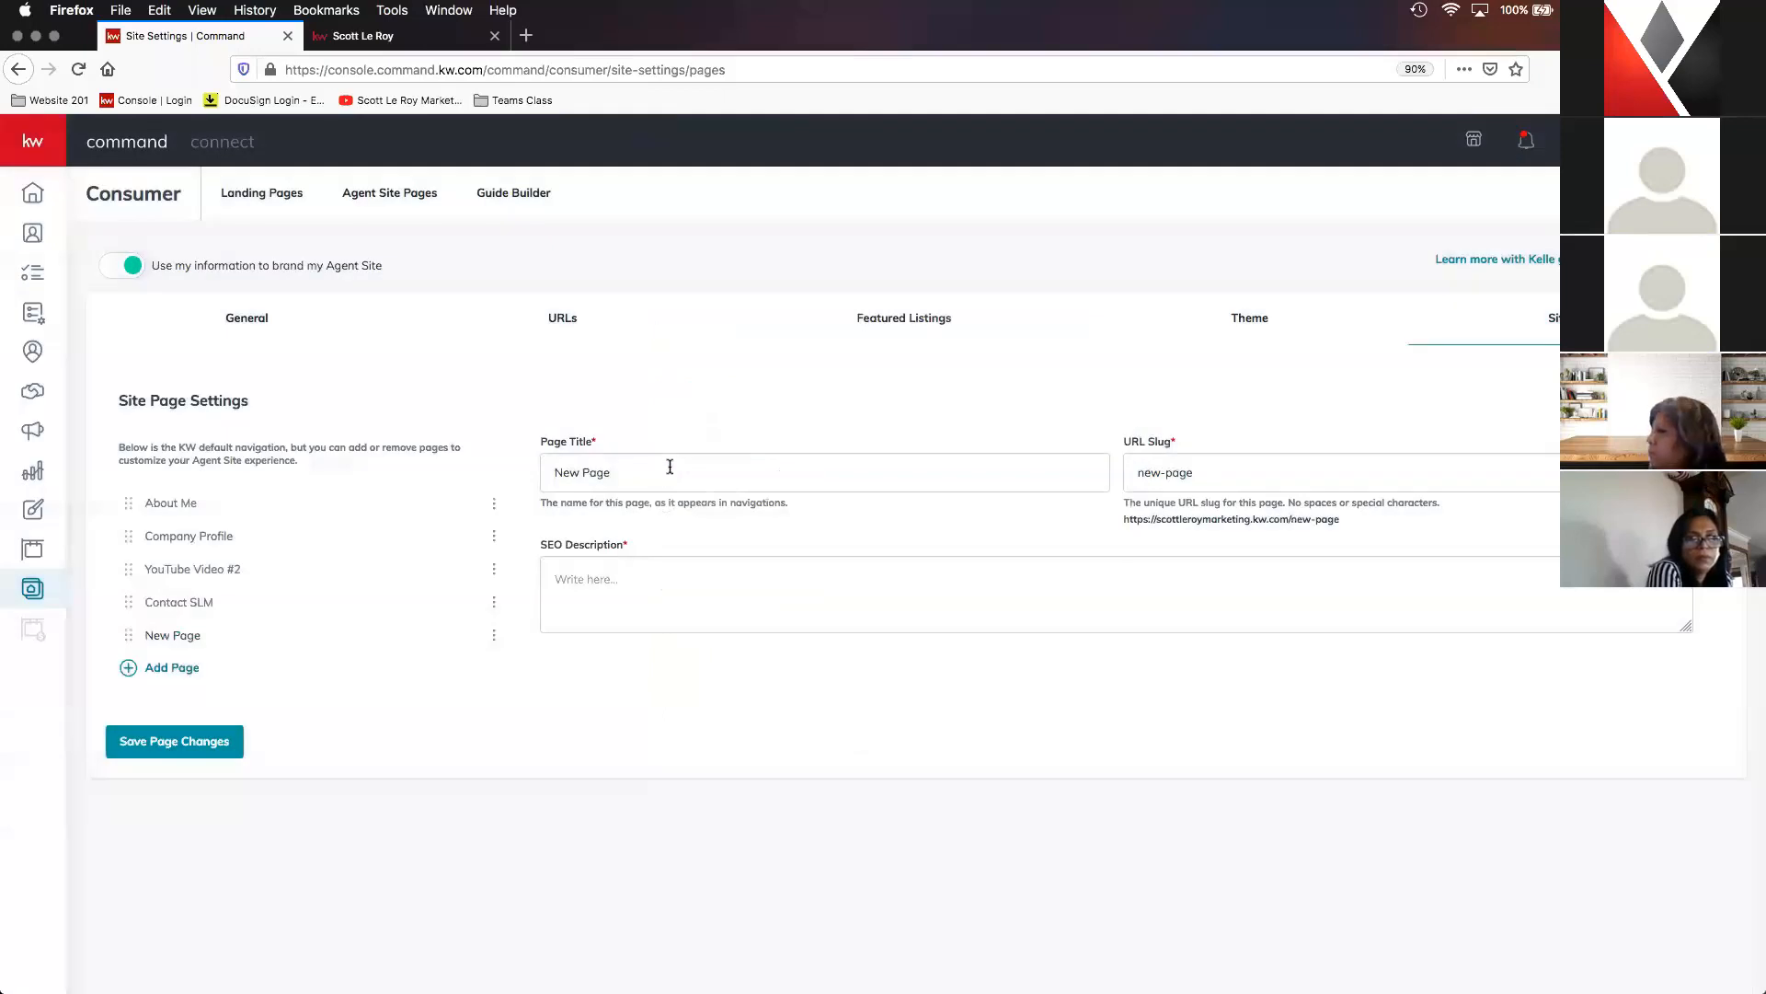
{"action": "triple_click", "coordinate": [669, 466]}
{"action": "type", "text": "Download"}
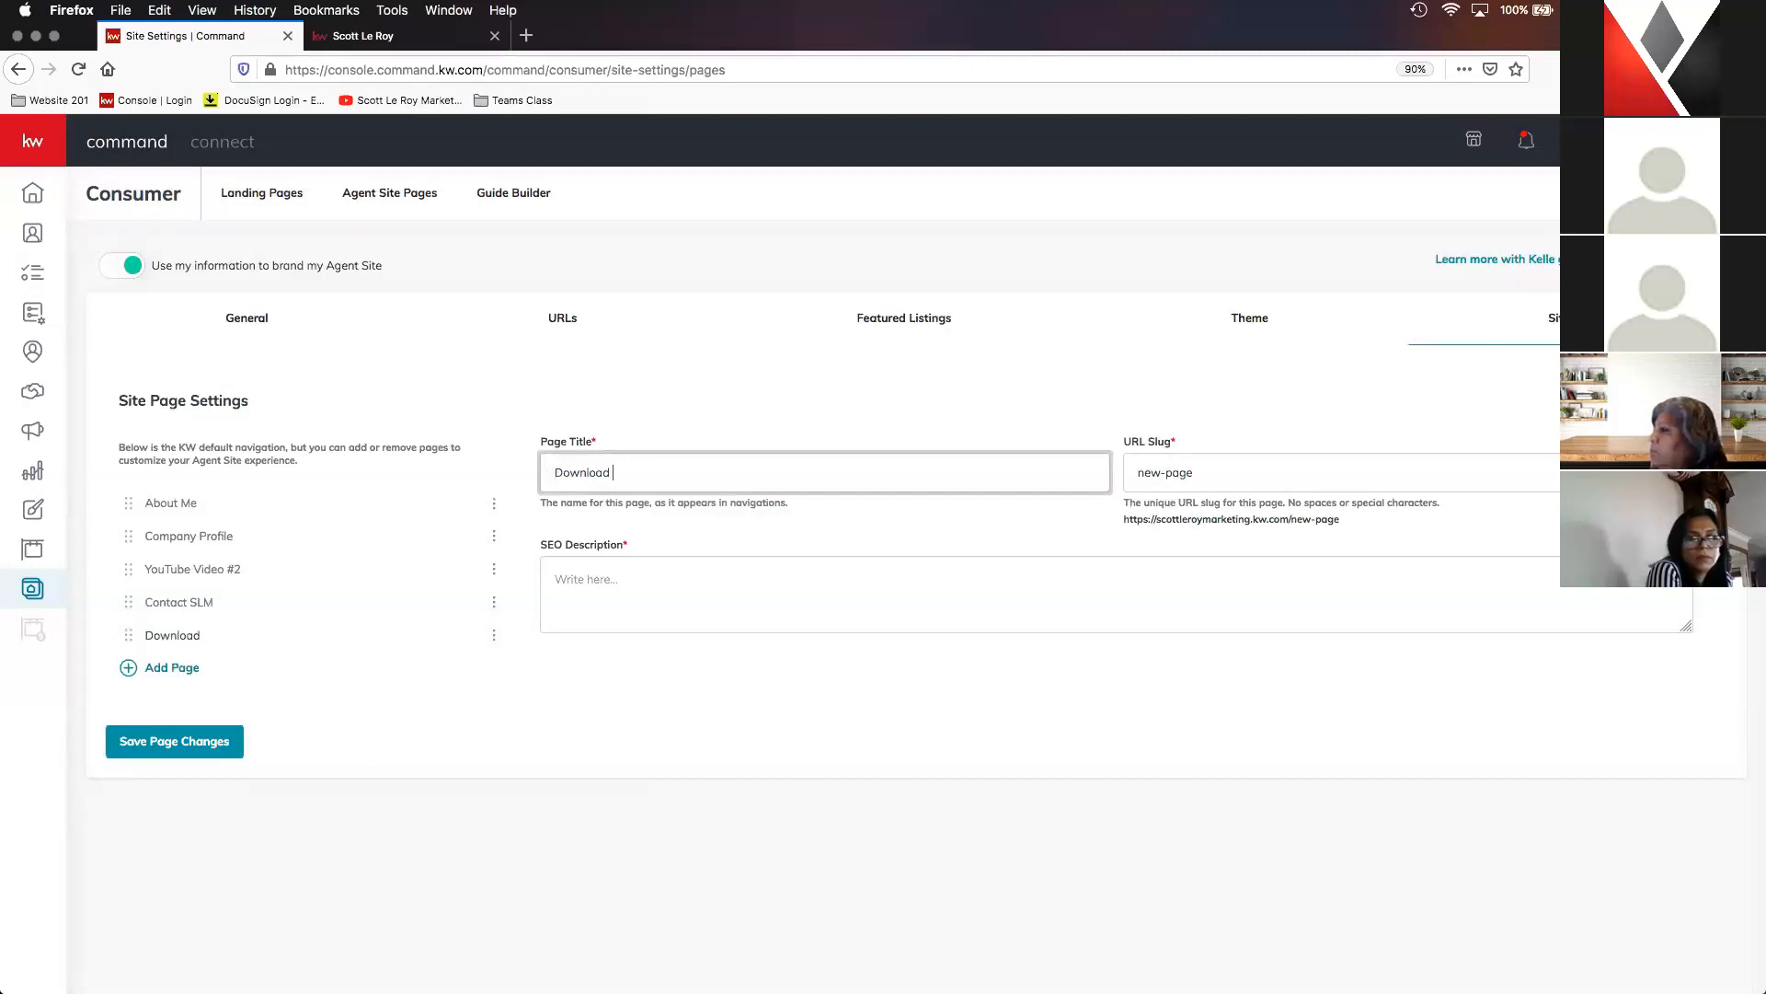
{"action": "type", "text": " My Mobile App"}
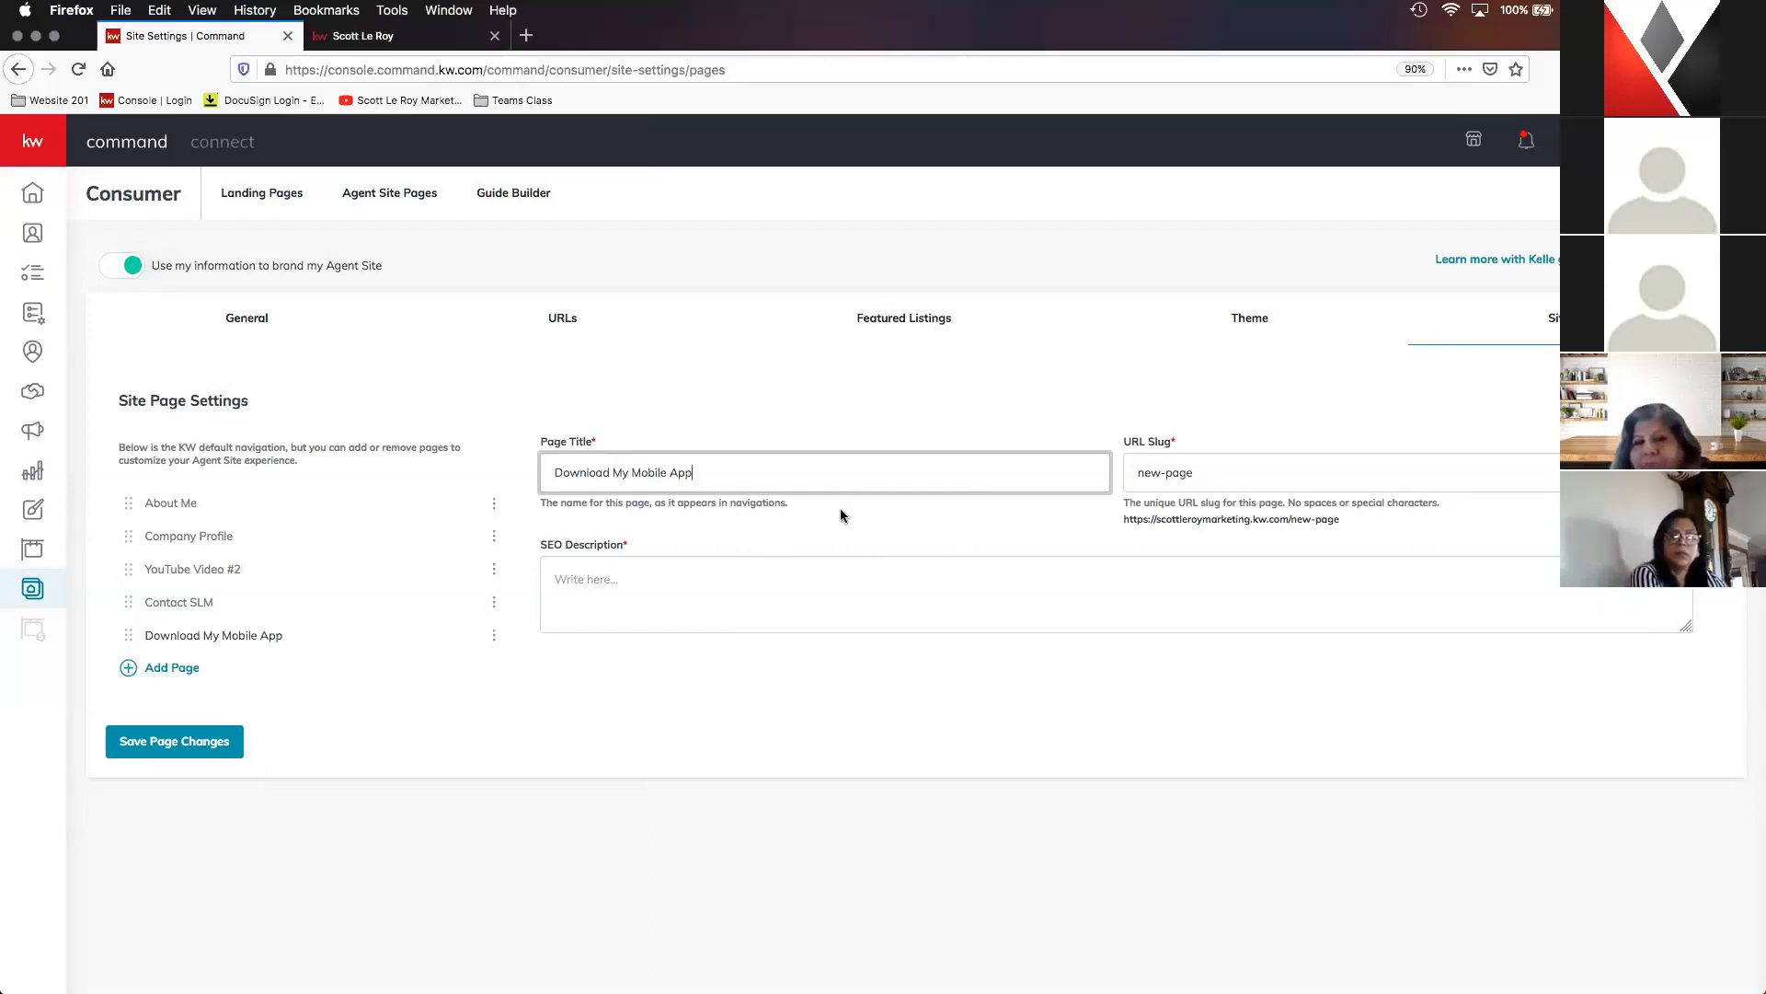
- Set the URL slug of the Download My Mobile App page to "mobile-app"
{"action": "left_click", "coordinate": [1246, 472]}
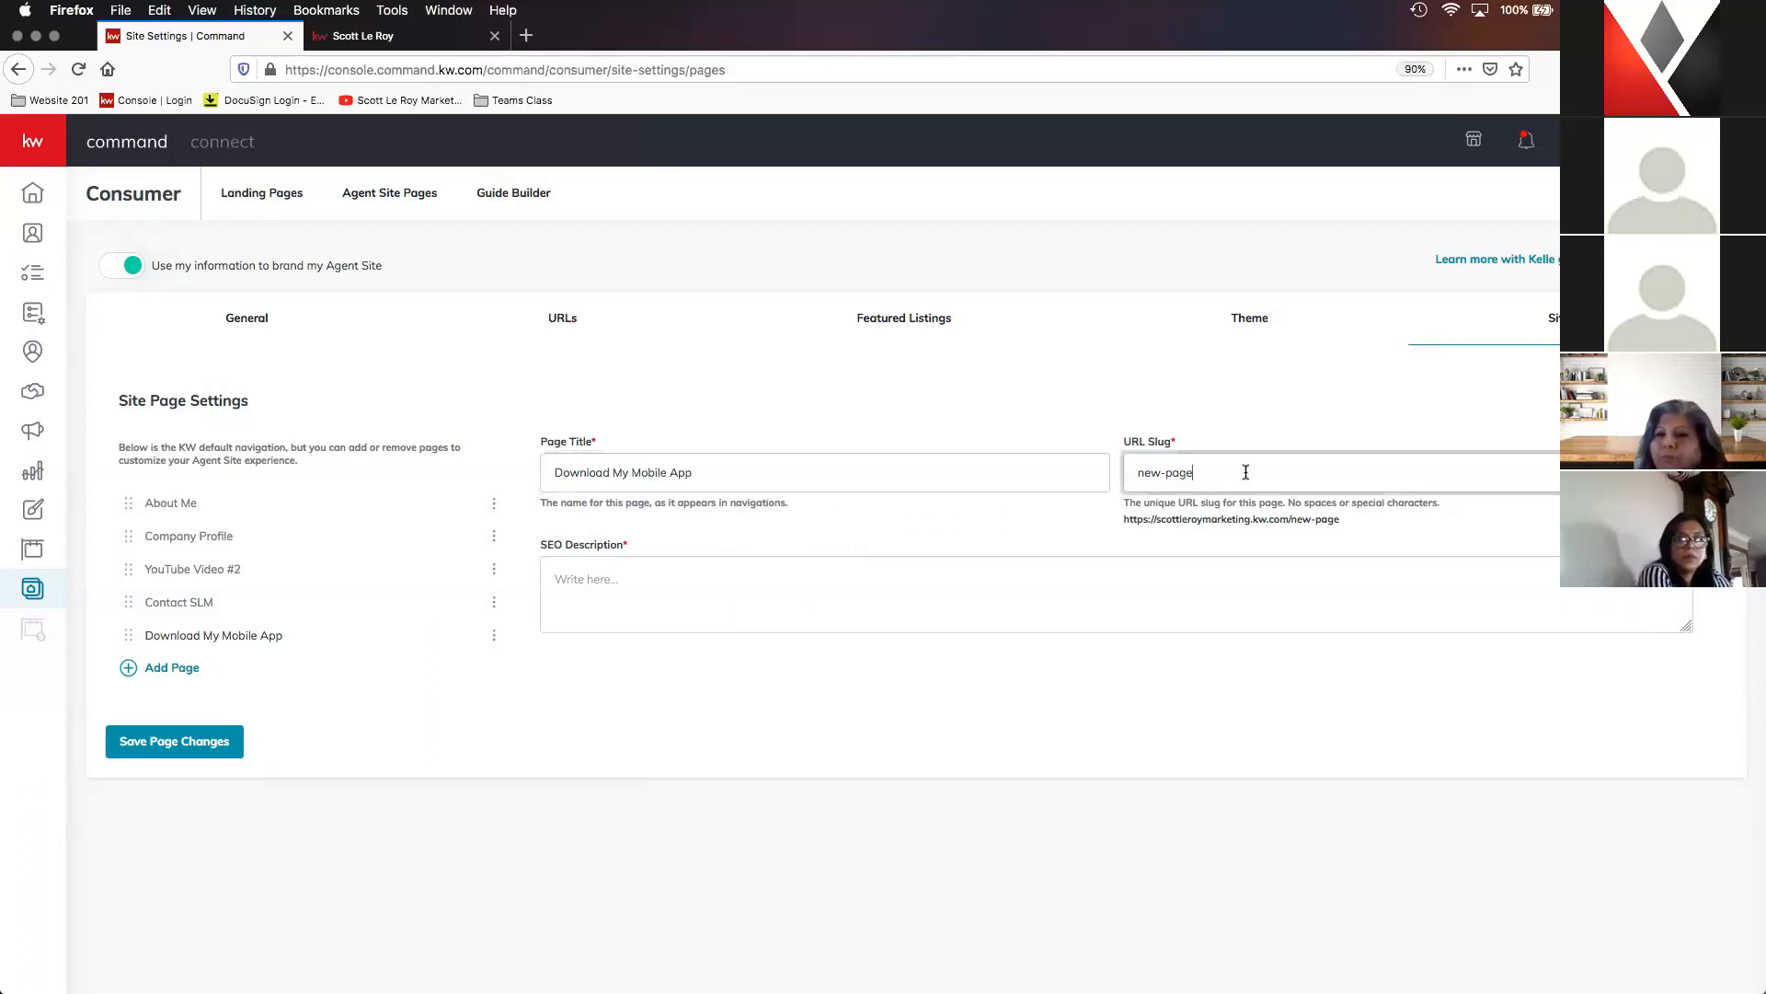
{"action": "left_click_drag", "start_coordinate": [1203, 469], "coordinate": [1134, 480]}
{"action": "type", "text": "mobile-app"}
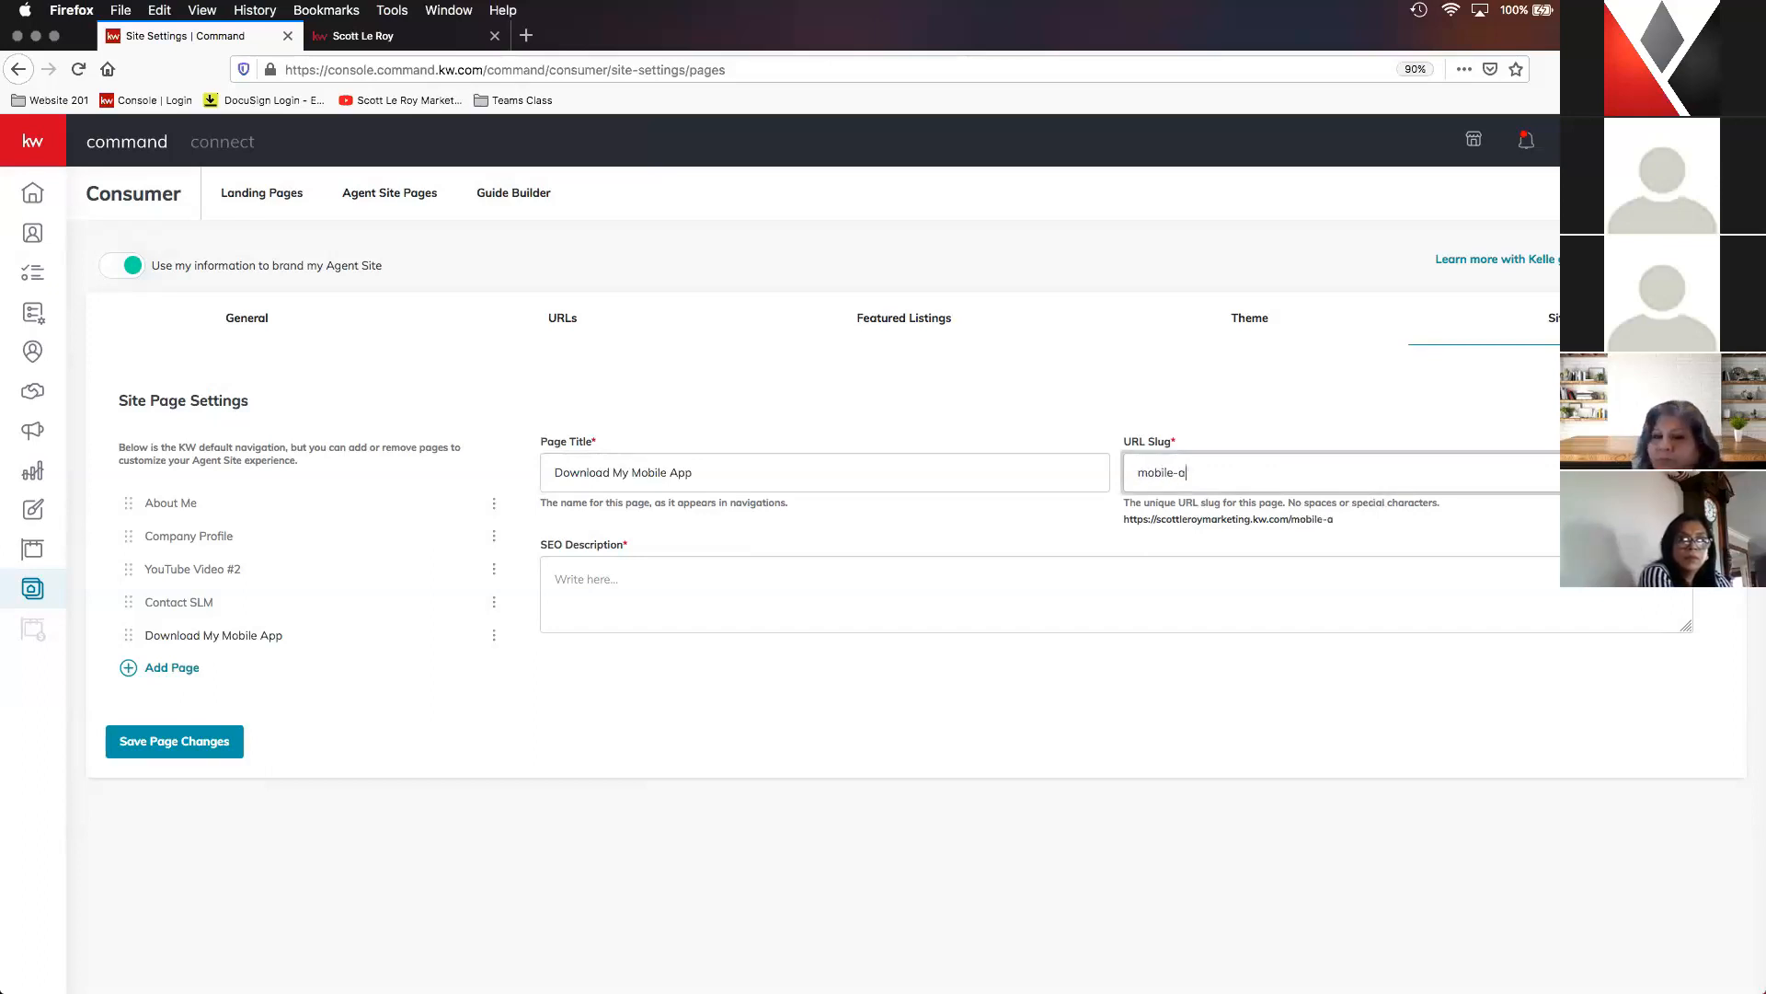
- Enter "Search for homes on the go with my mobile app!" as the mobile app page's SEO description and save the page changes
{"action": "left_click", "coordinate": [990, 576]}
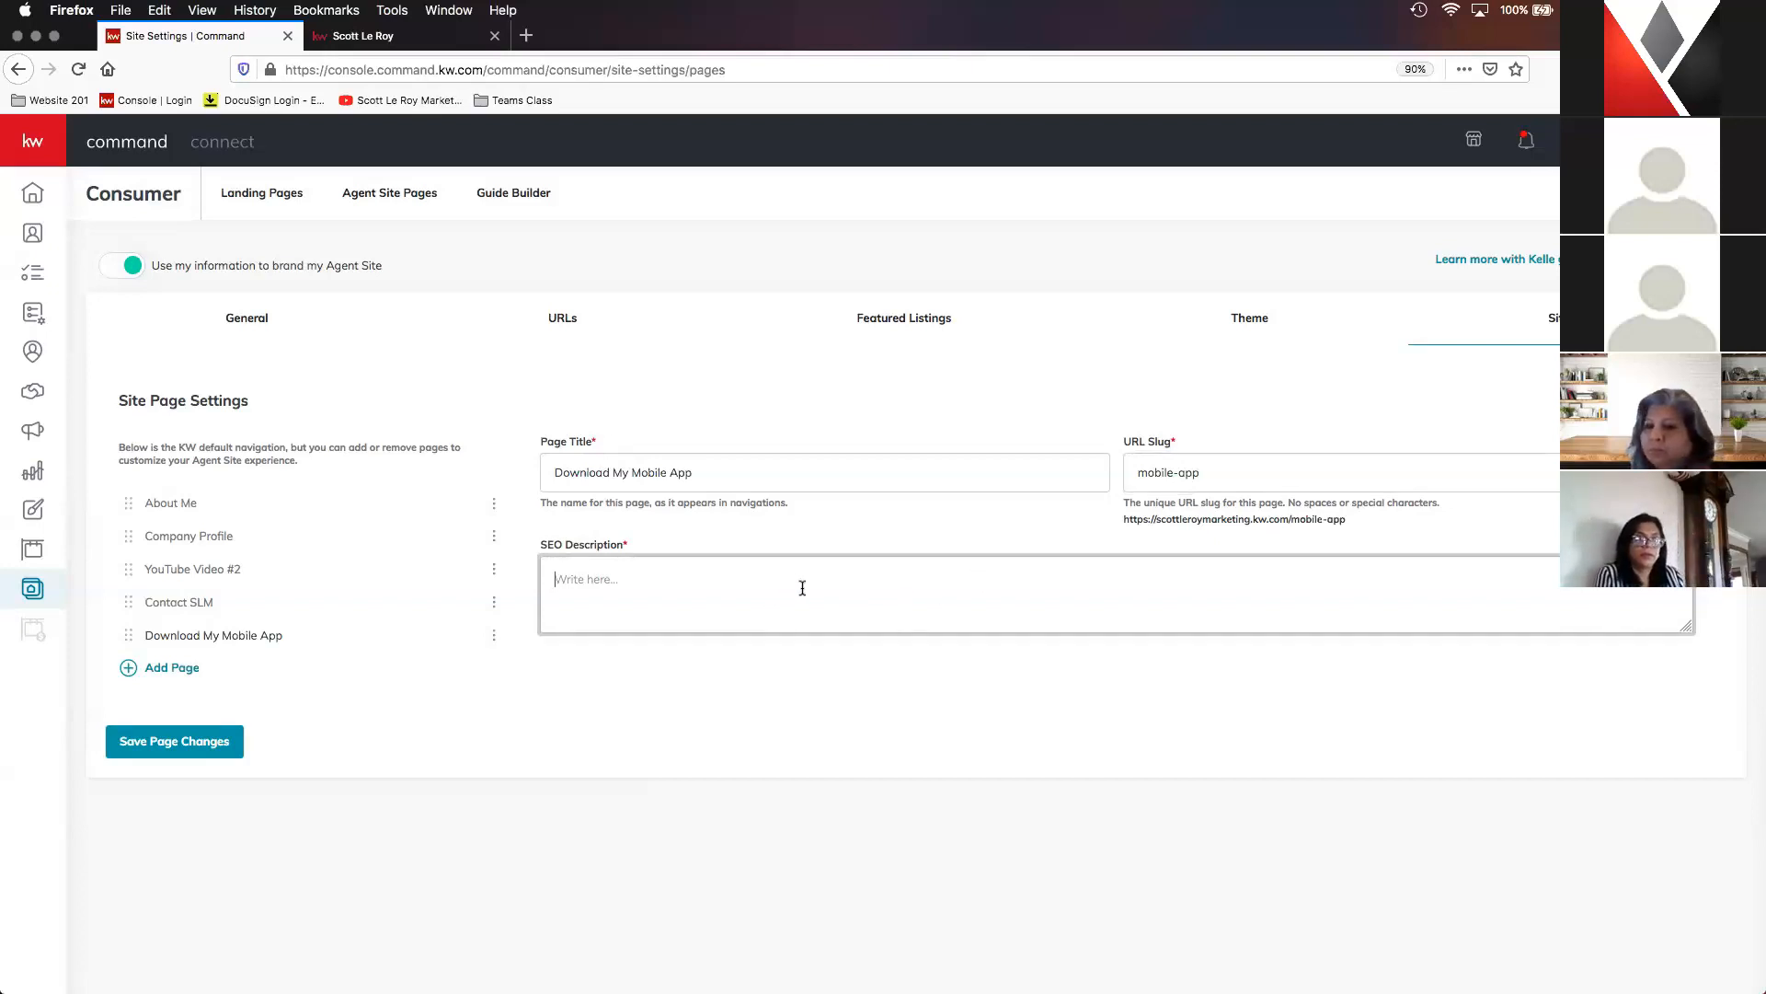
{"action": "type", "text": "S"}
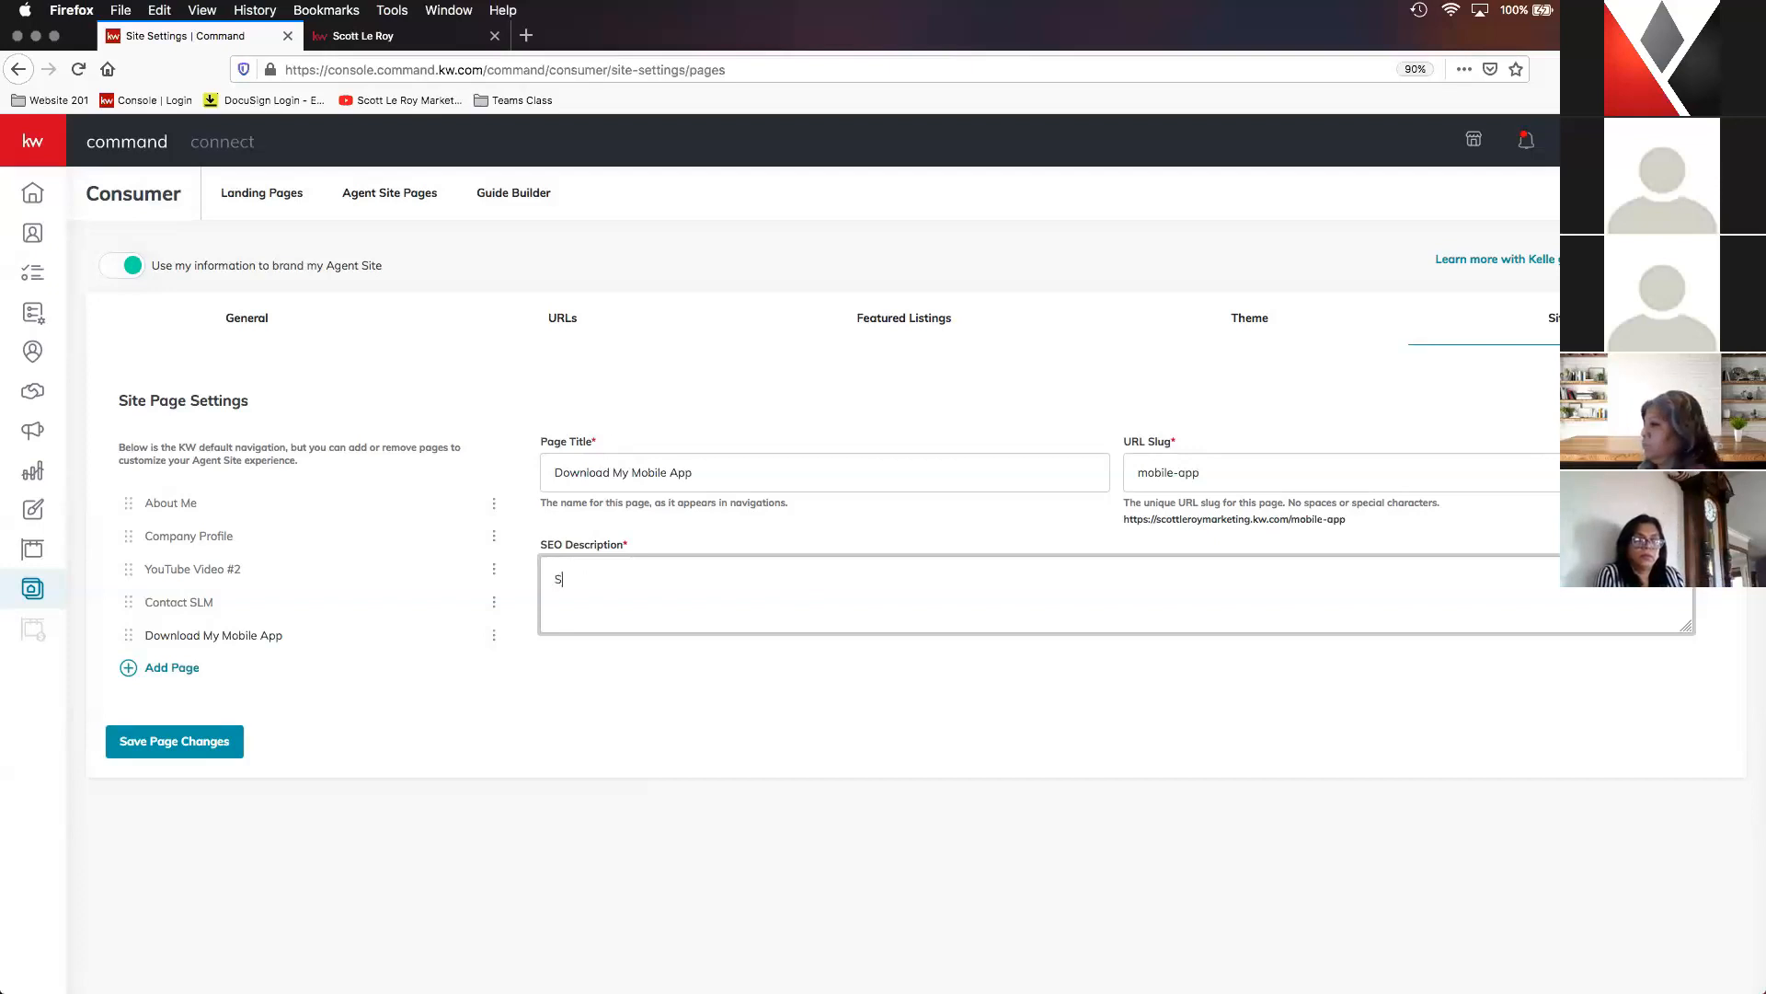
{"action": "type", "text": "earch for homes o"}
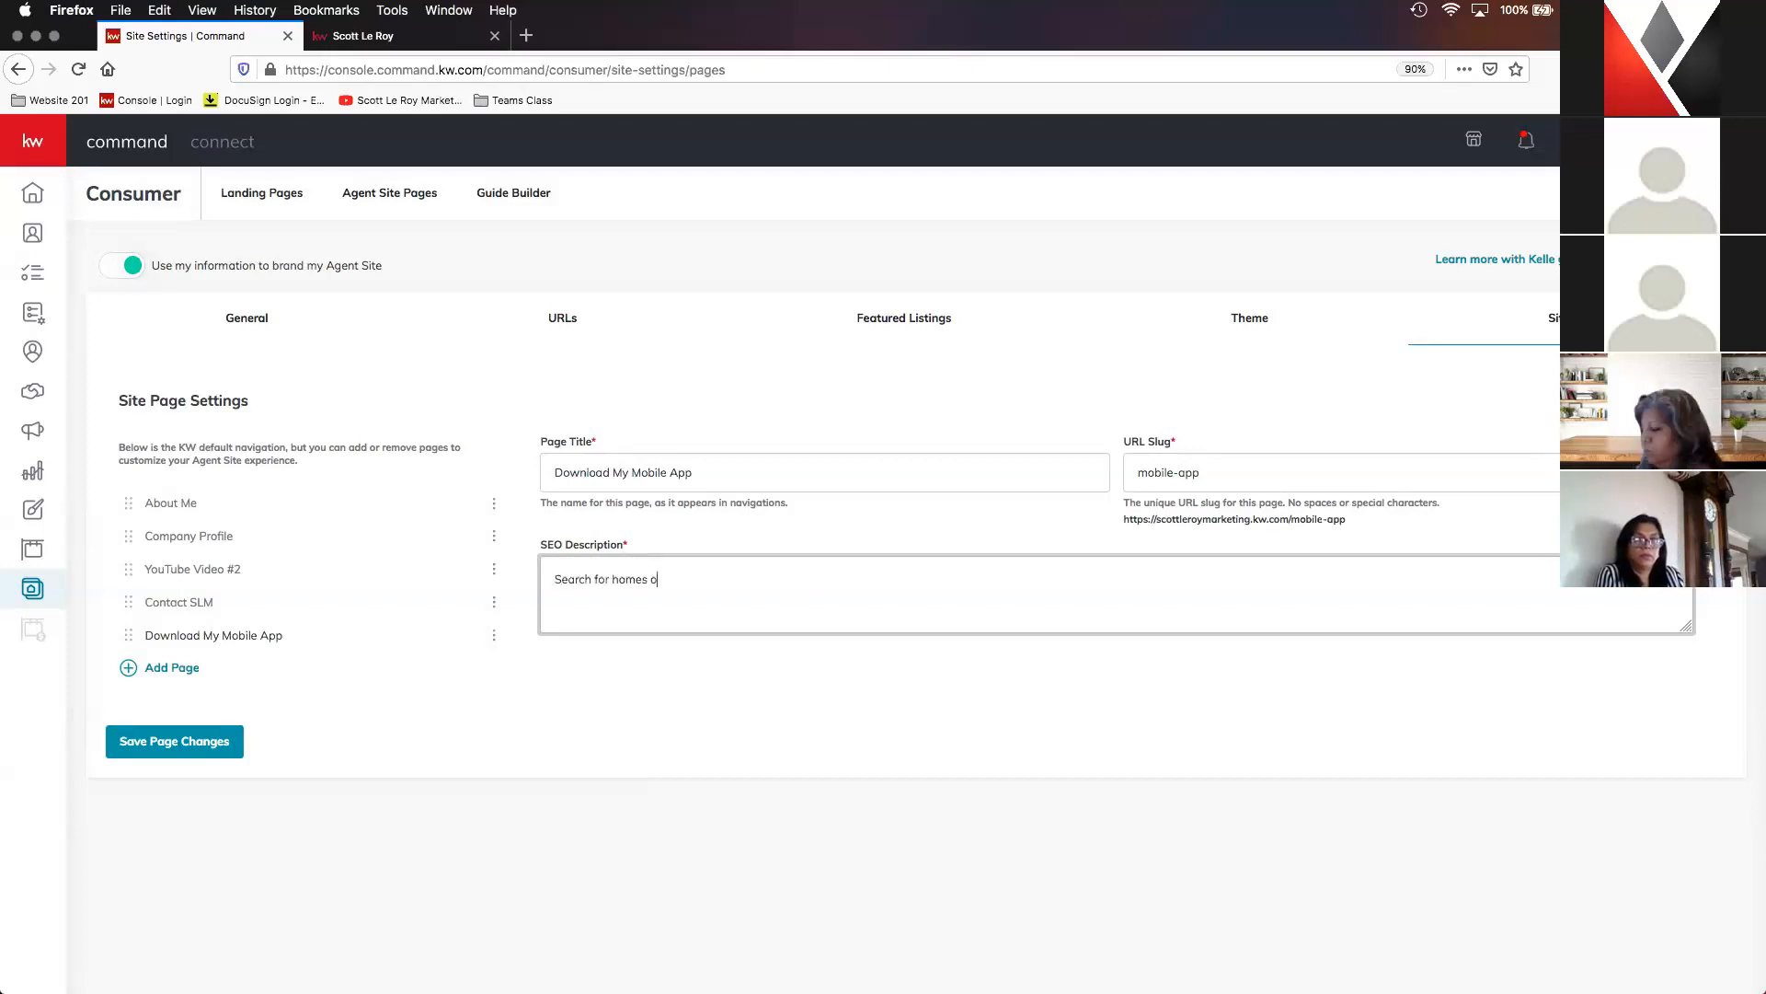
{"action": "type", "text": "n the gopwith"}
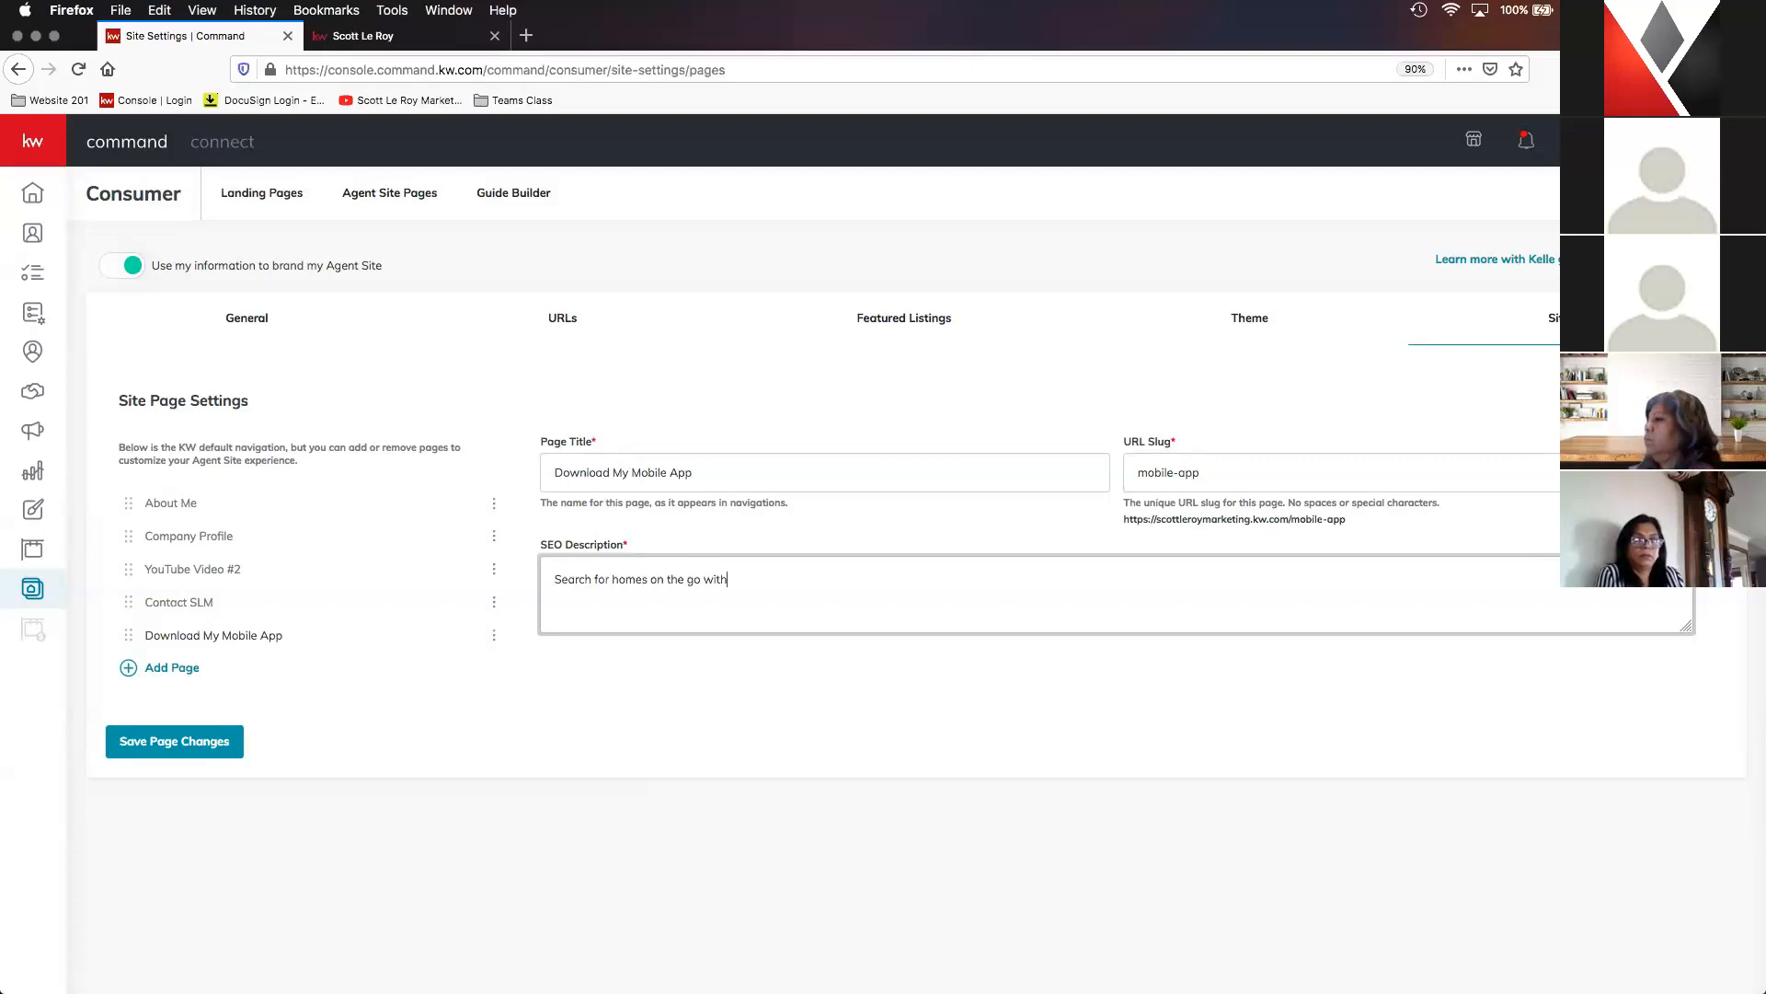
{"action": "type", "text": " my mobile"}
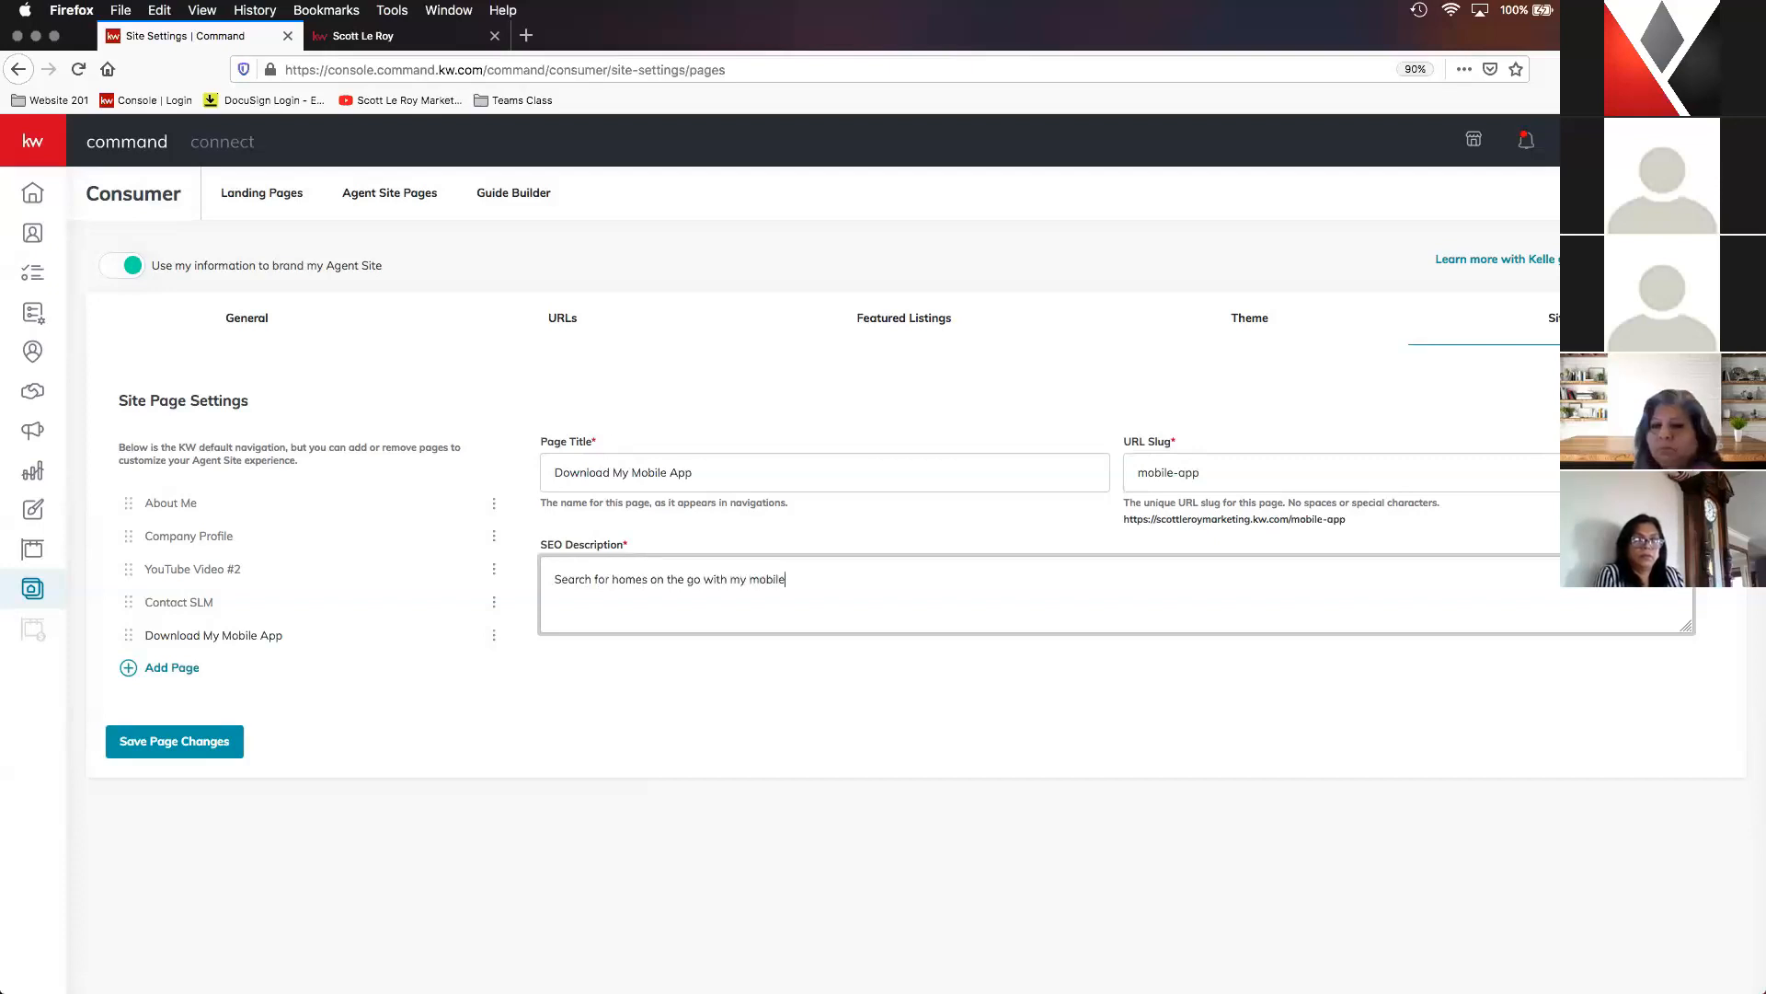
{"action": "type", "text": " app!"}
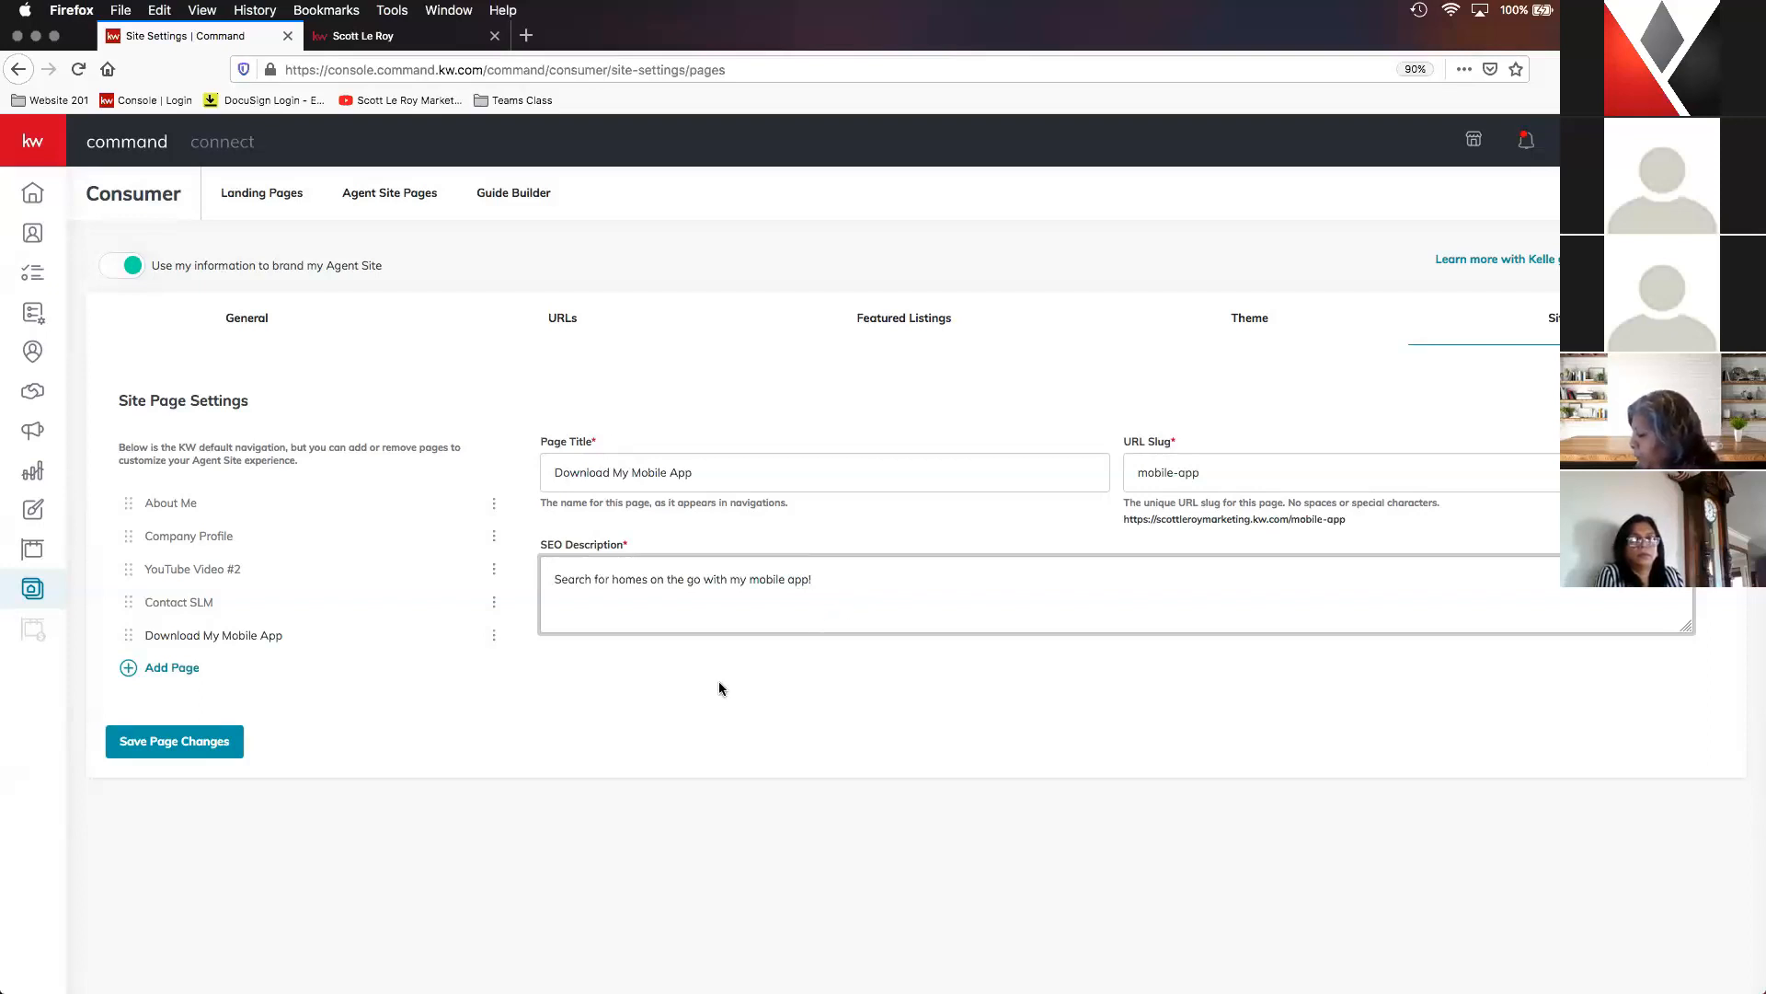
{"action": "left_click", "coordinate": [196, 753]}
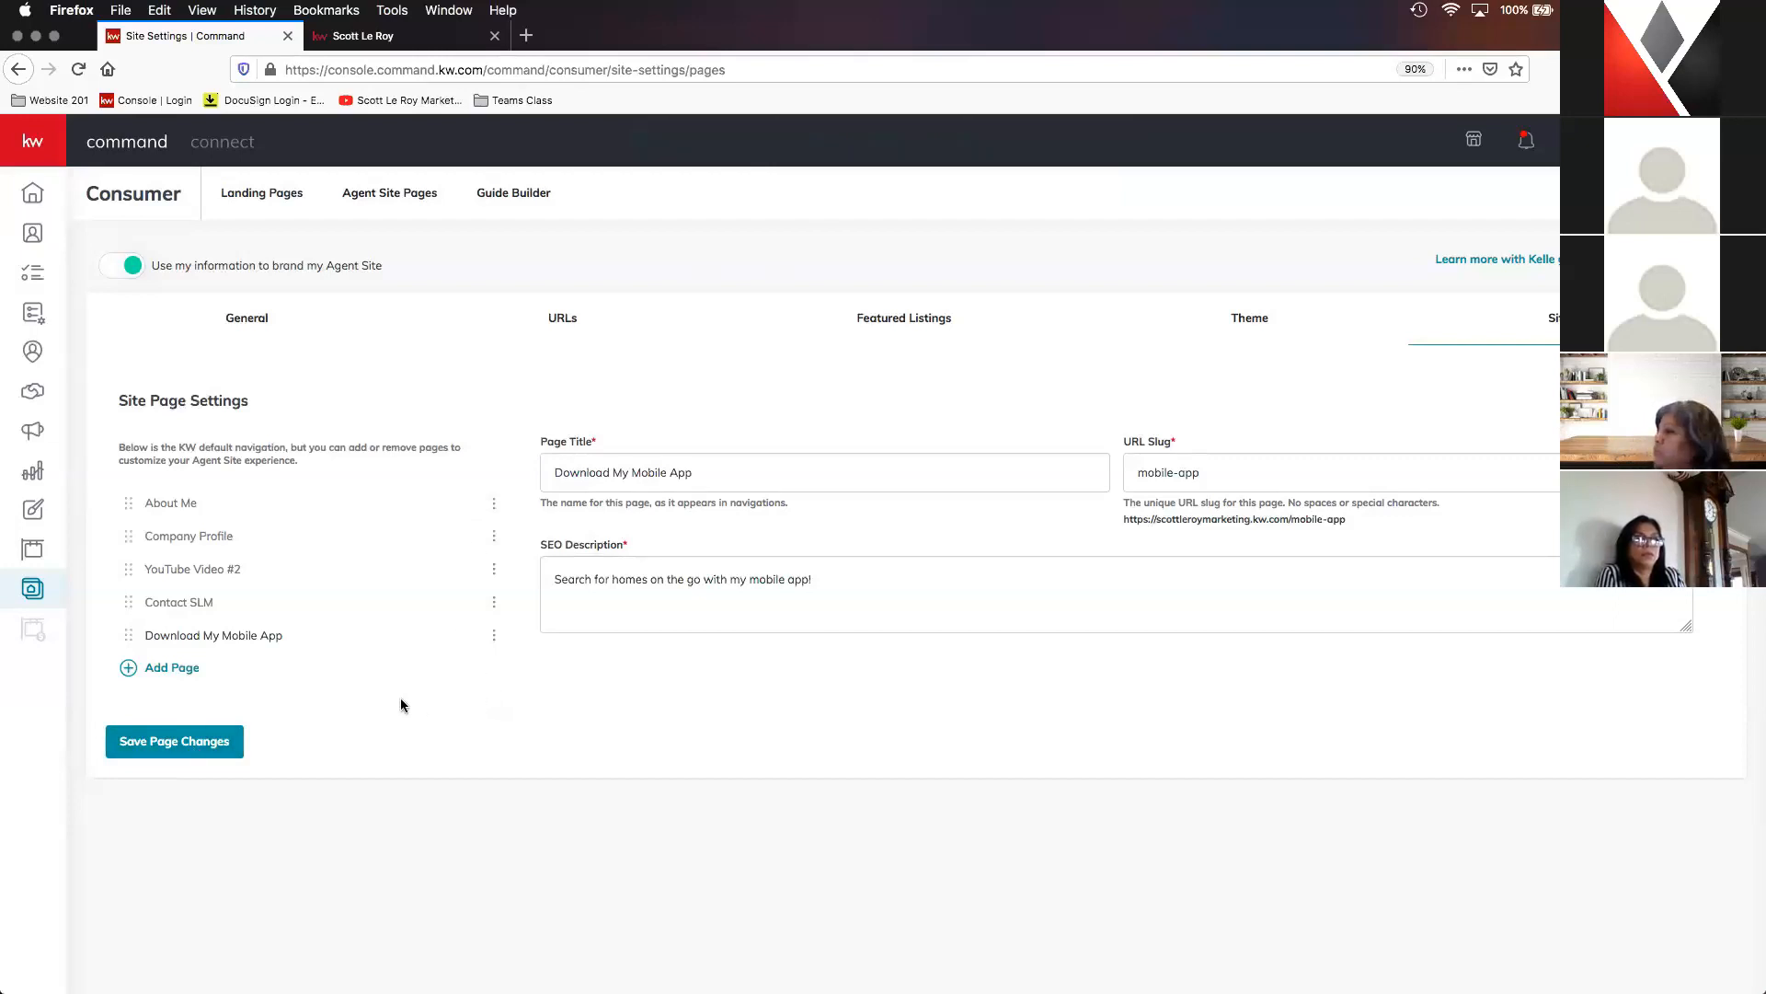
- Add the Testimonial Capture page to the site navigation and title it "Leave a Review"
{"action": "left_click", "coordinate": [171, 668]}
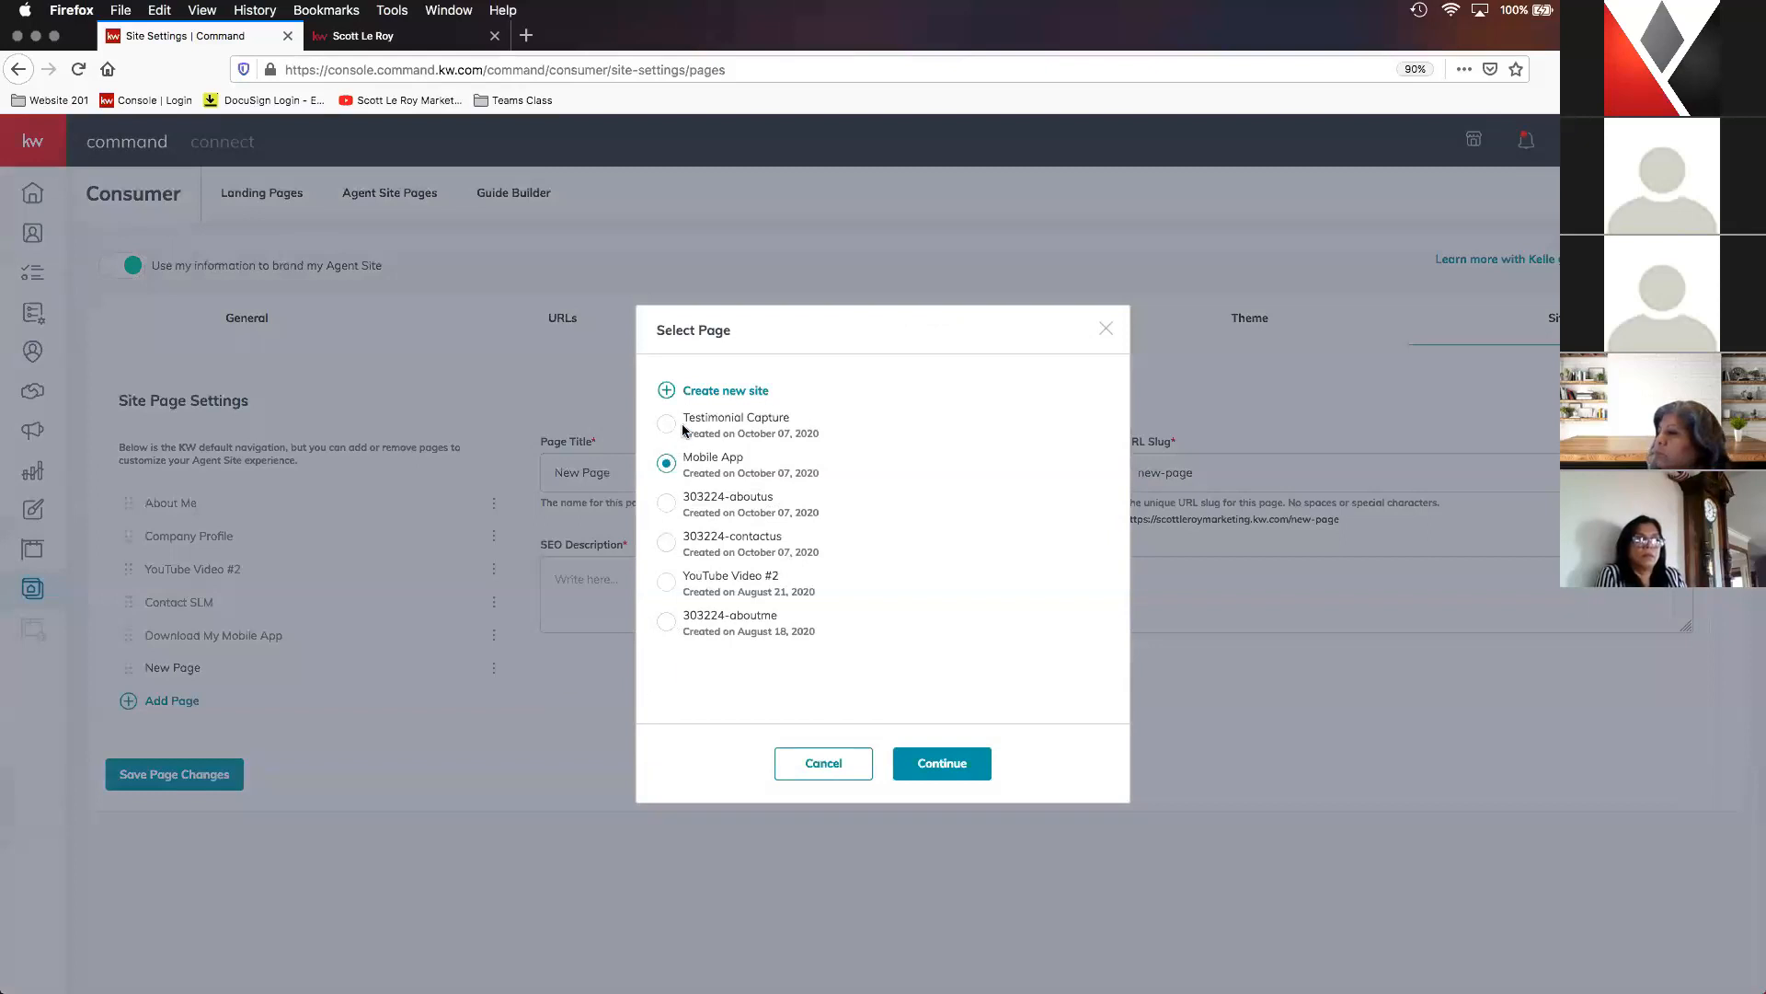
{"action": "left_click", "coordinate": [666, 425]}
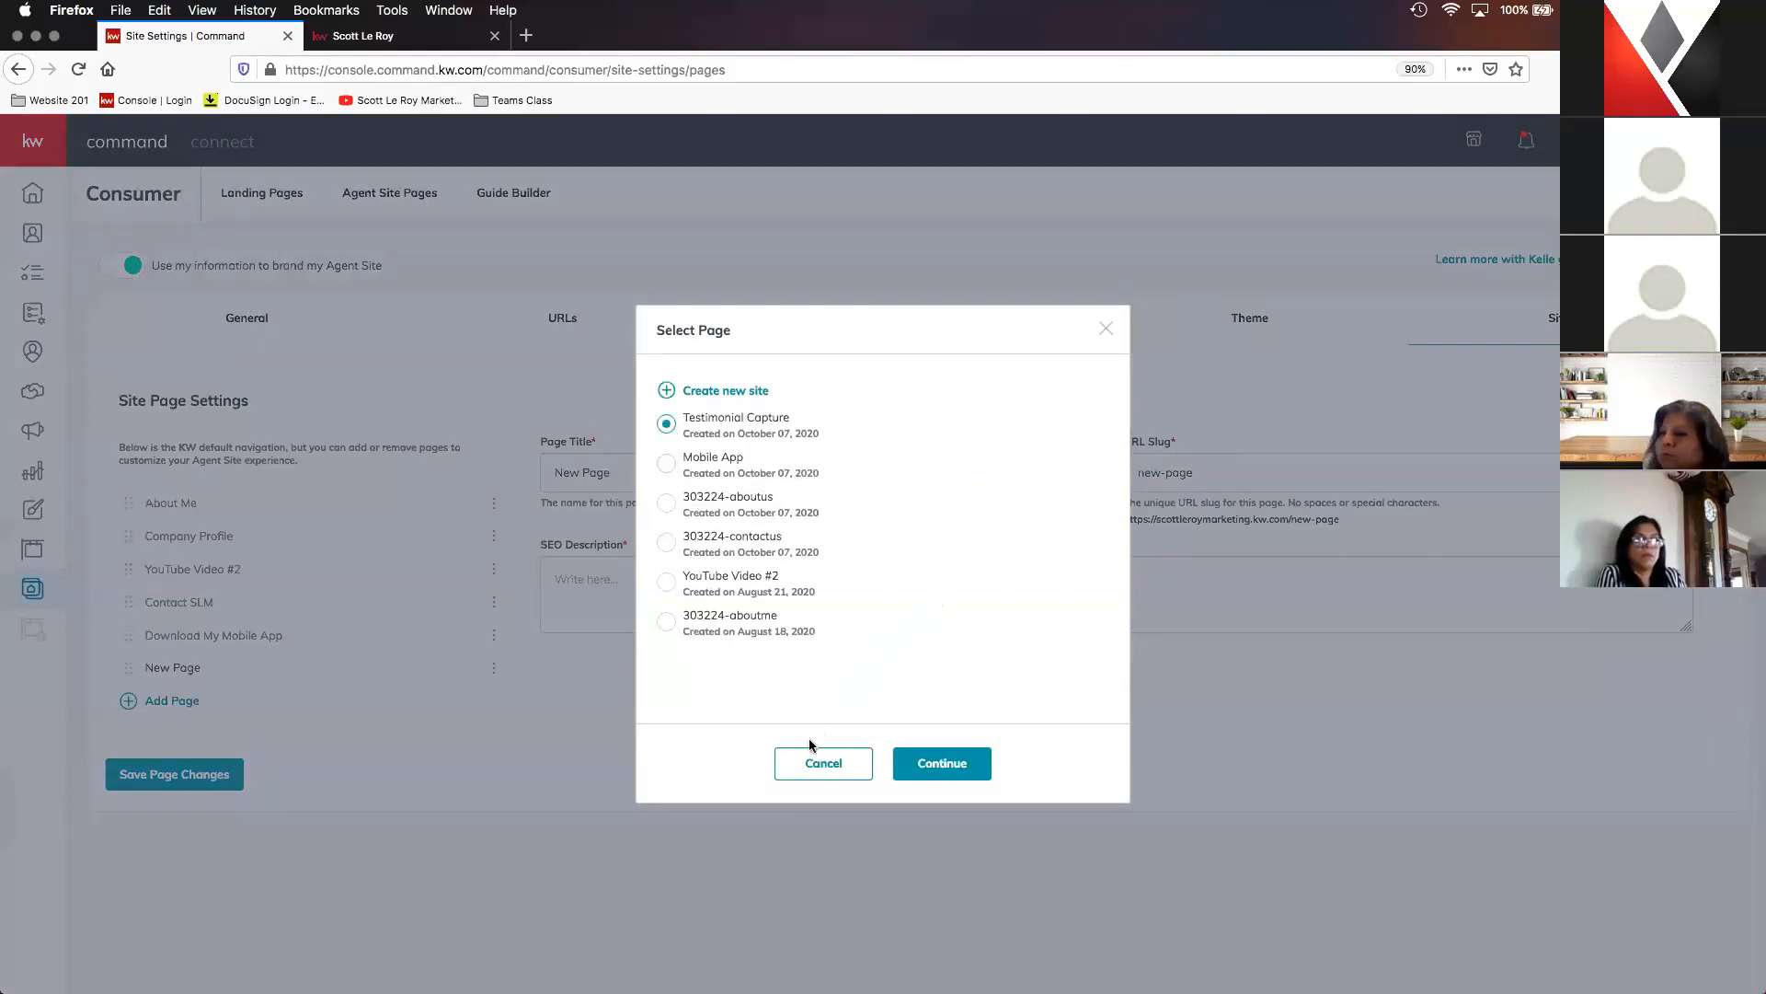
{"action": "left_click", "coordinate": [964, 767]}
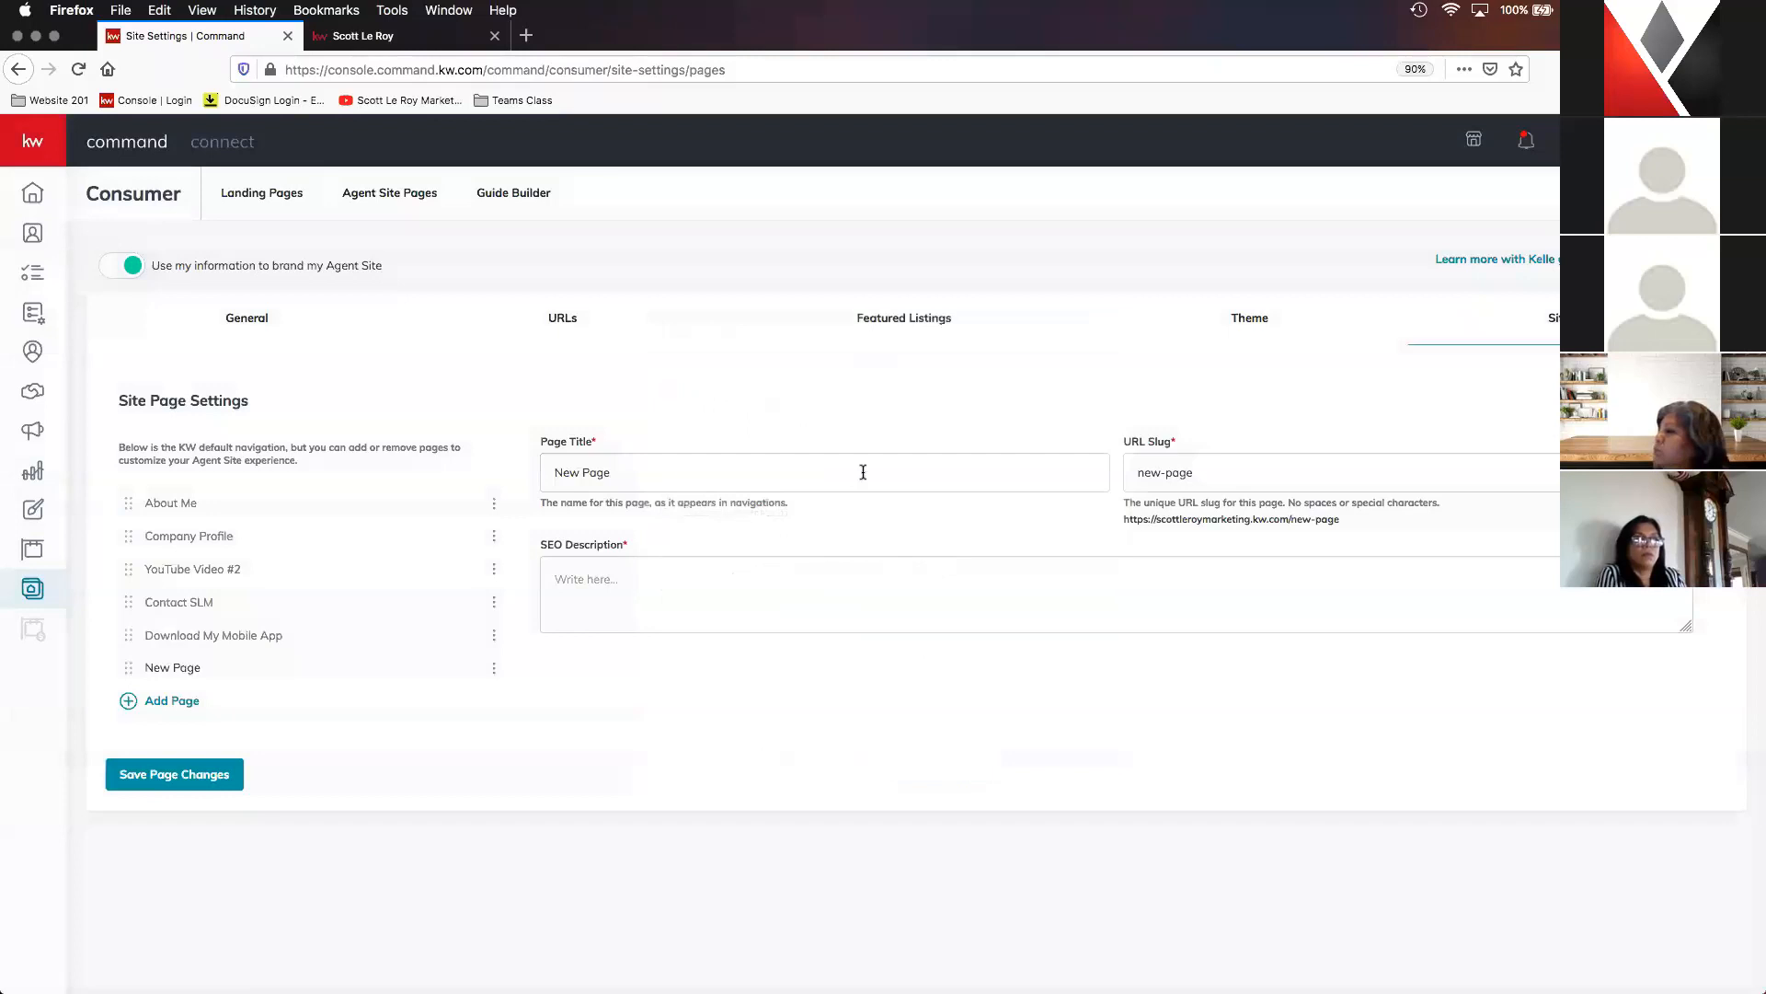
{"action": "left_click", "coordinate": [863, 472]}
{"action": "left_click_drag", "start_coordinate": [929, 472], "coordinate": [497, 468]}
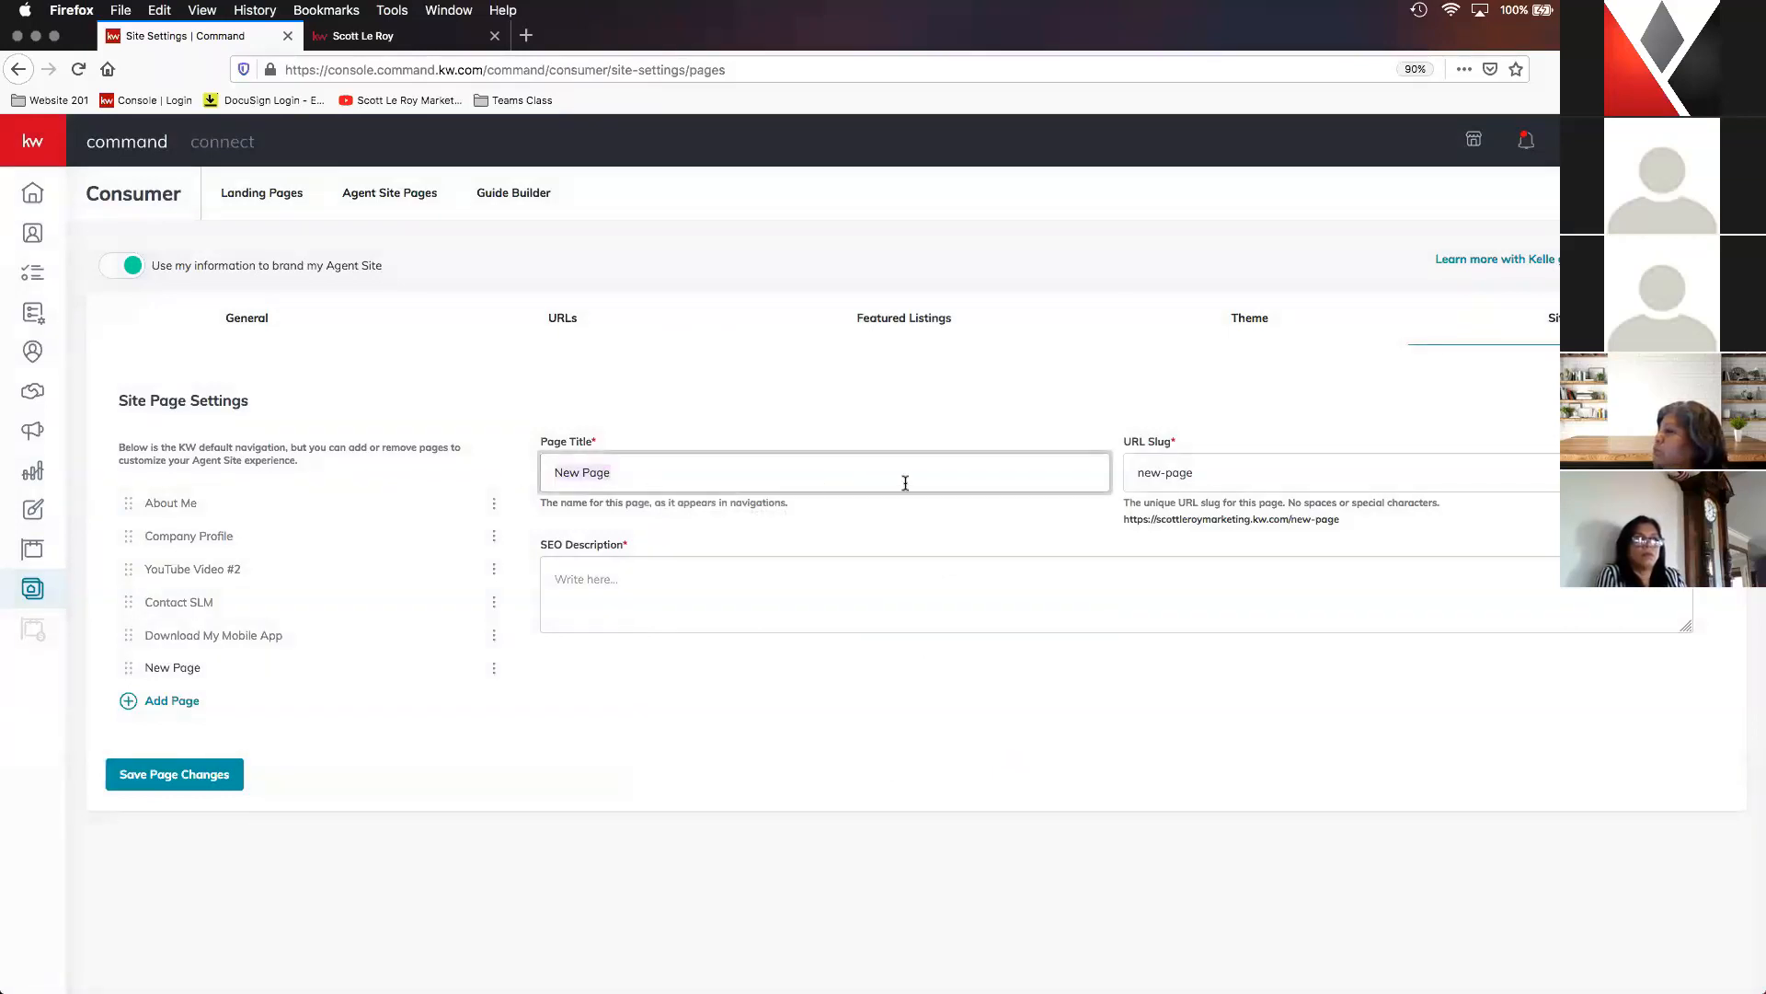
{"action": "type", "text": "Leave a"}
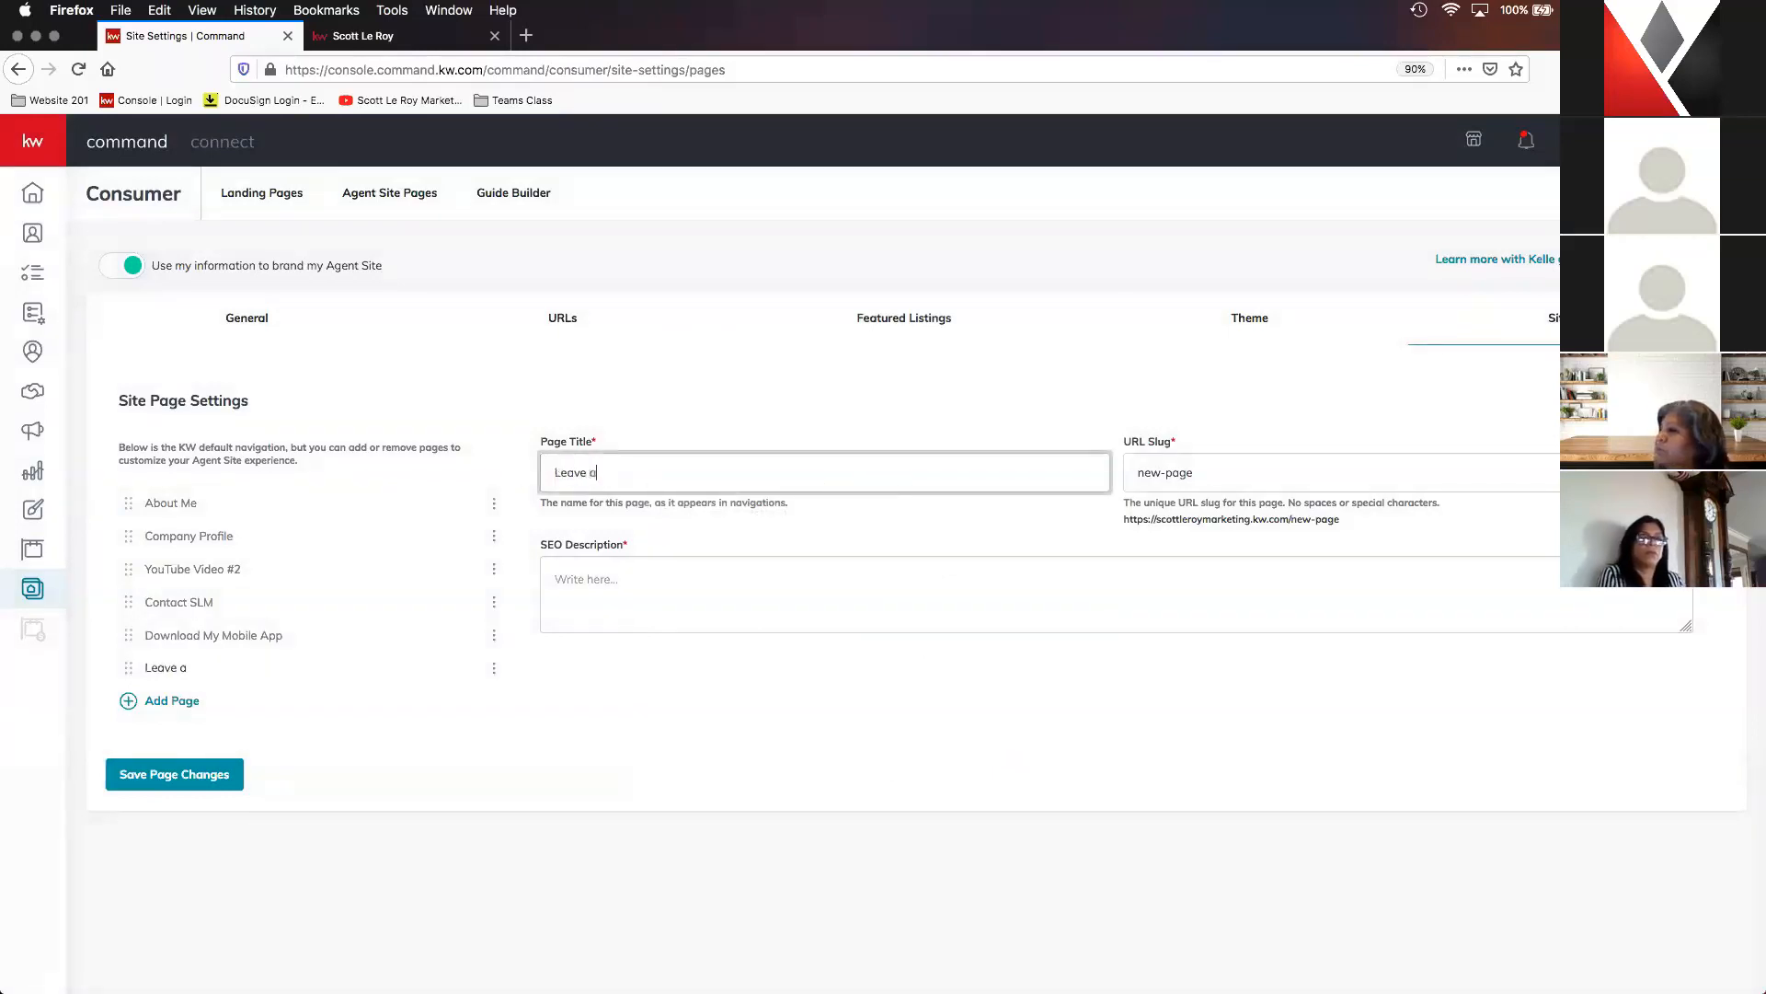
{"action": "type", "text": " Review"}
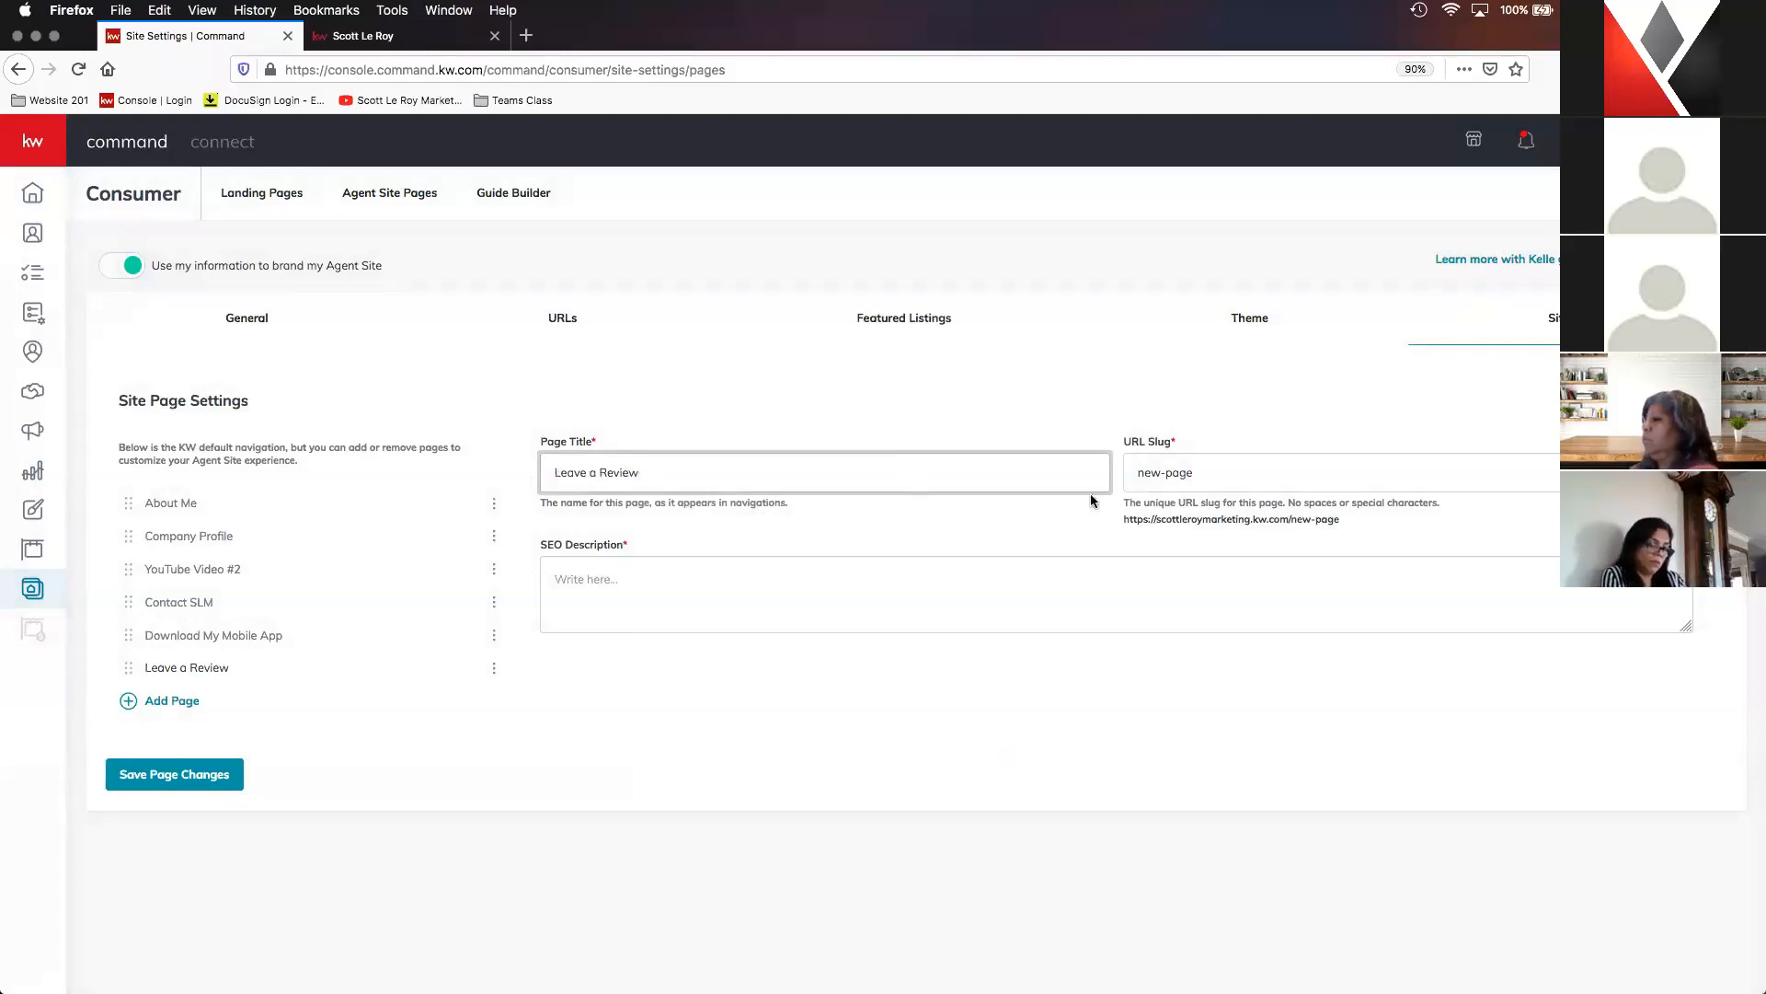
- Set the URL slug of the Leave a Review page to "leave-a-review"
{"action": "left_click", "coordinate": [1215, 469]}
{"action": "left_click_drag", "start_coordinate": [1121, 467], "coordinate": [1126, 467]}
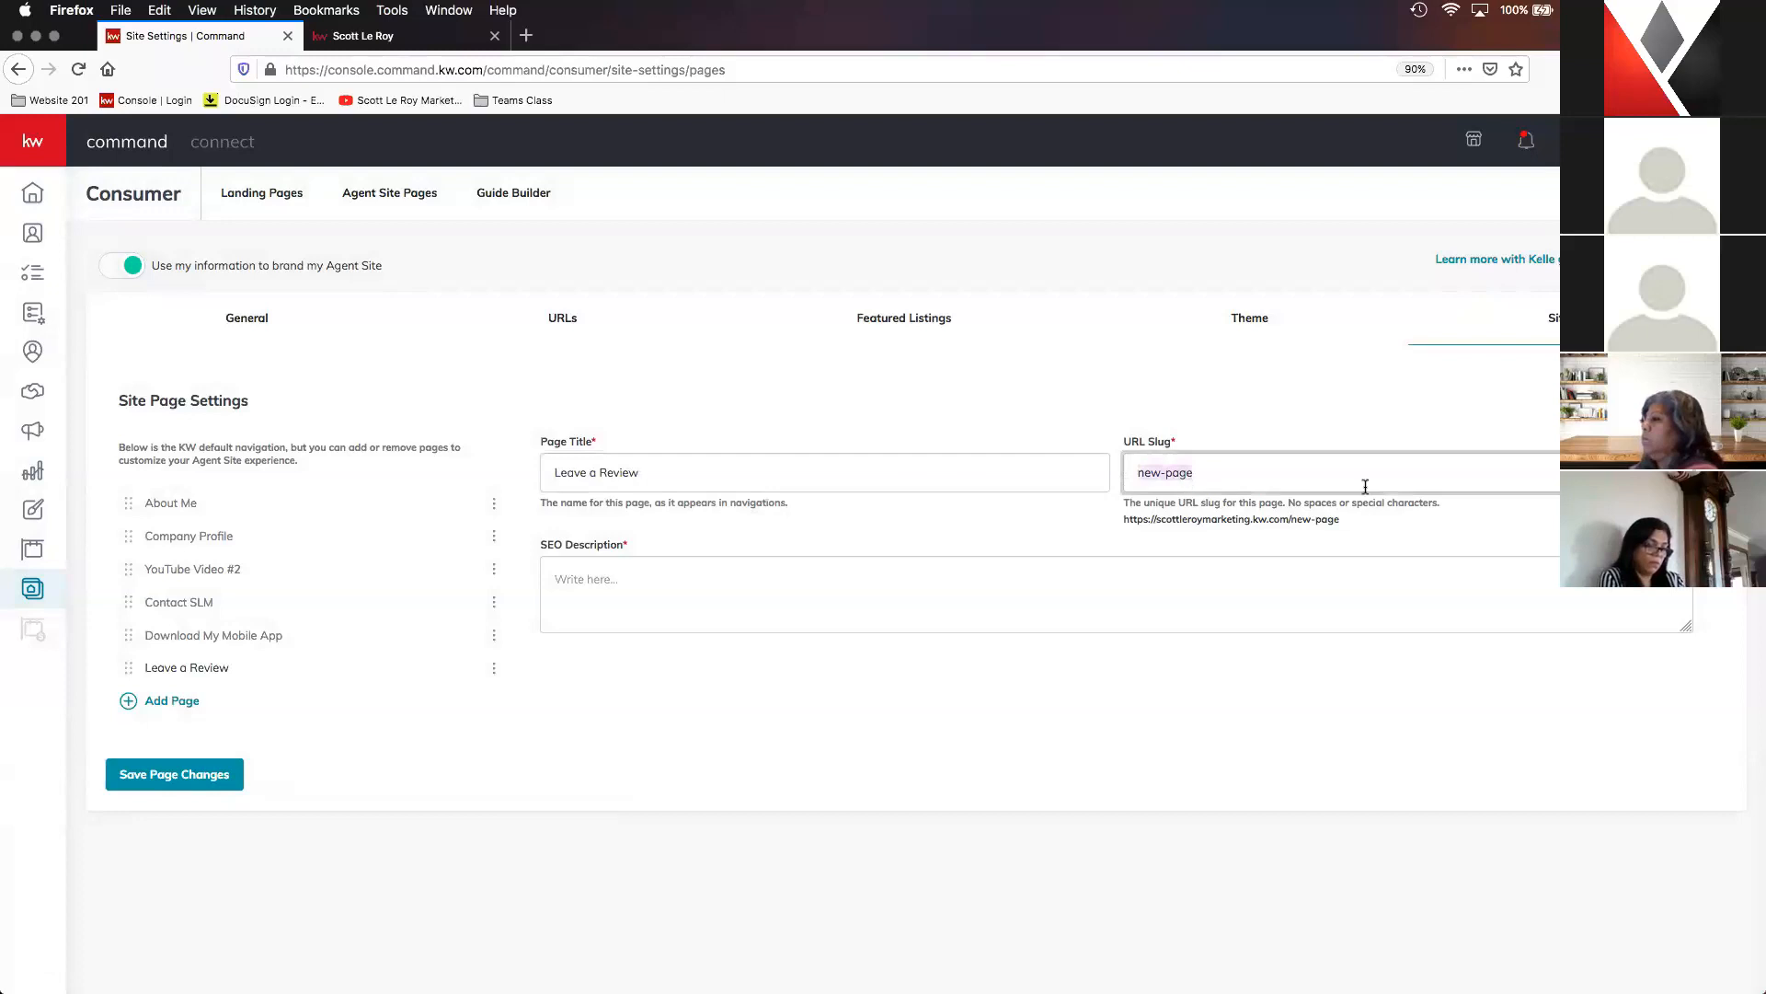
{"action": "type", "text": "leave-a-"}
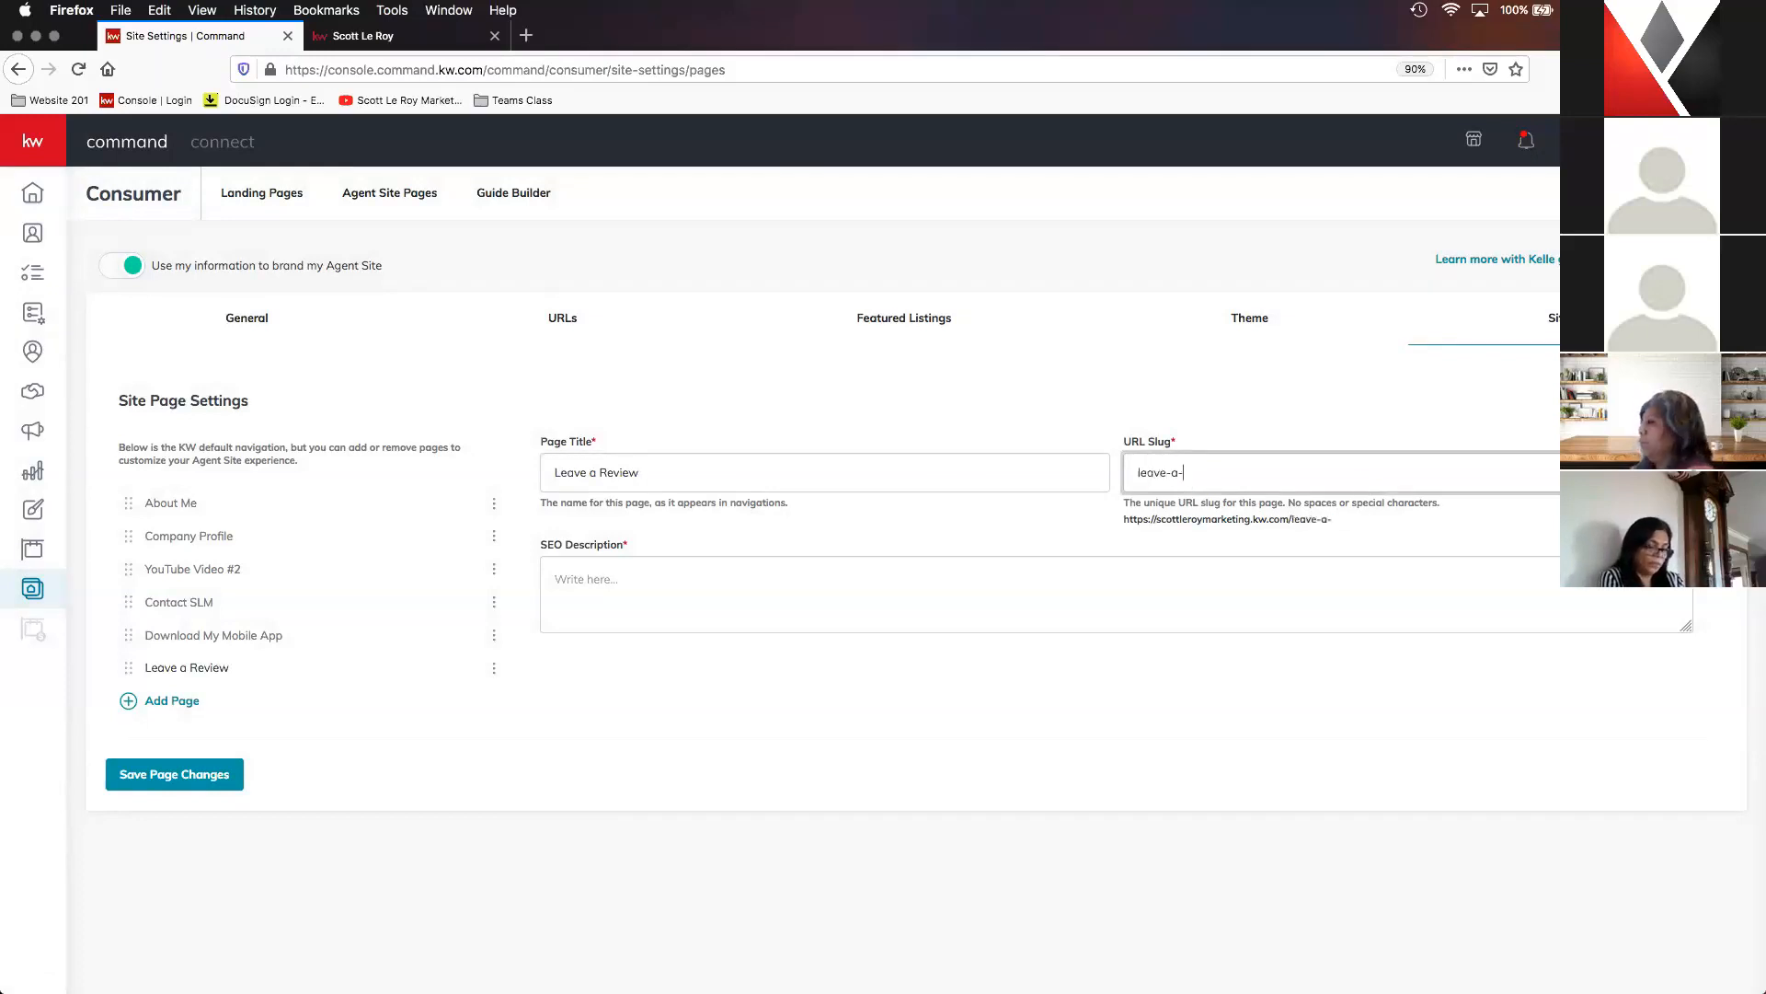
{"action": "type", "text": "review"}
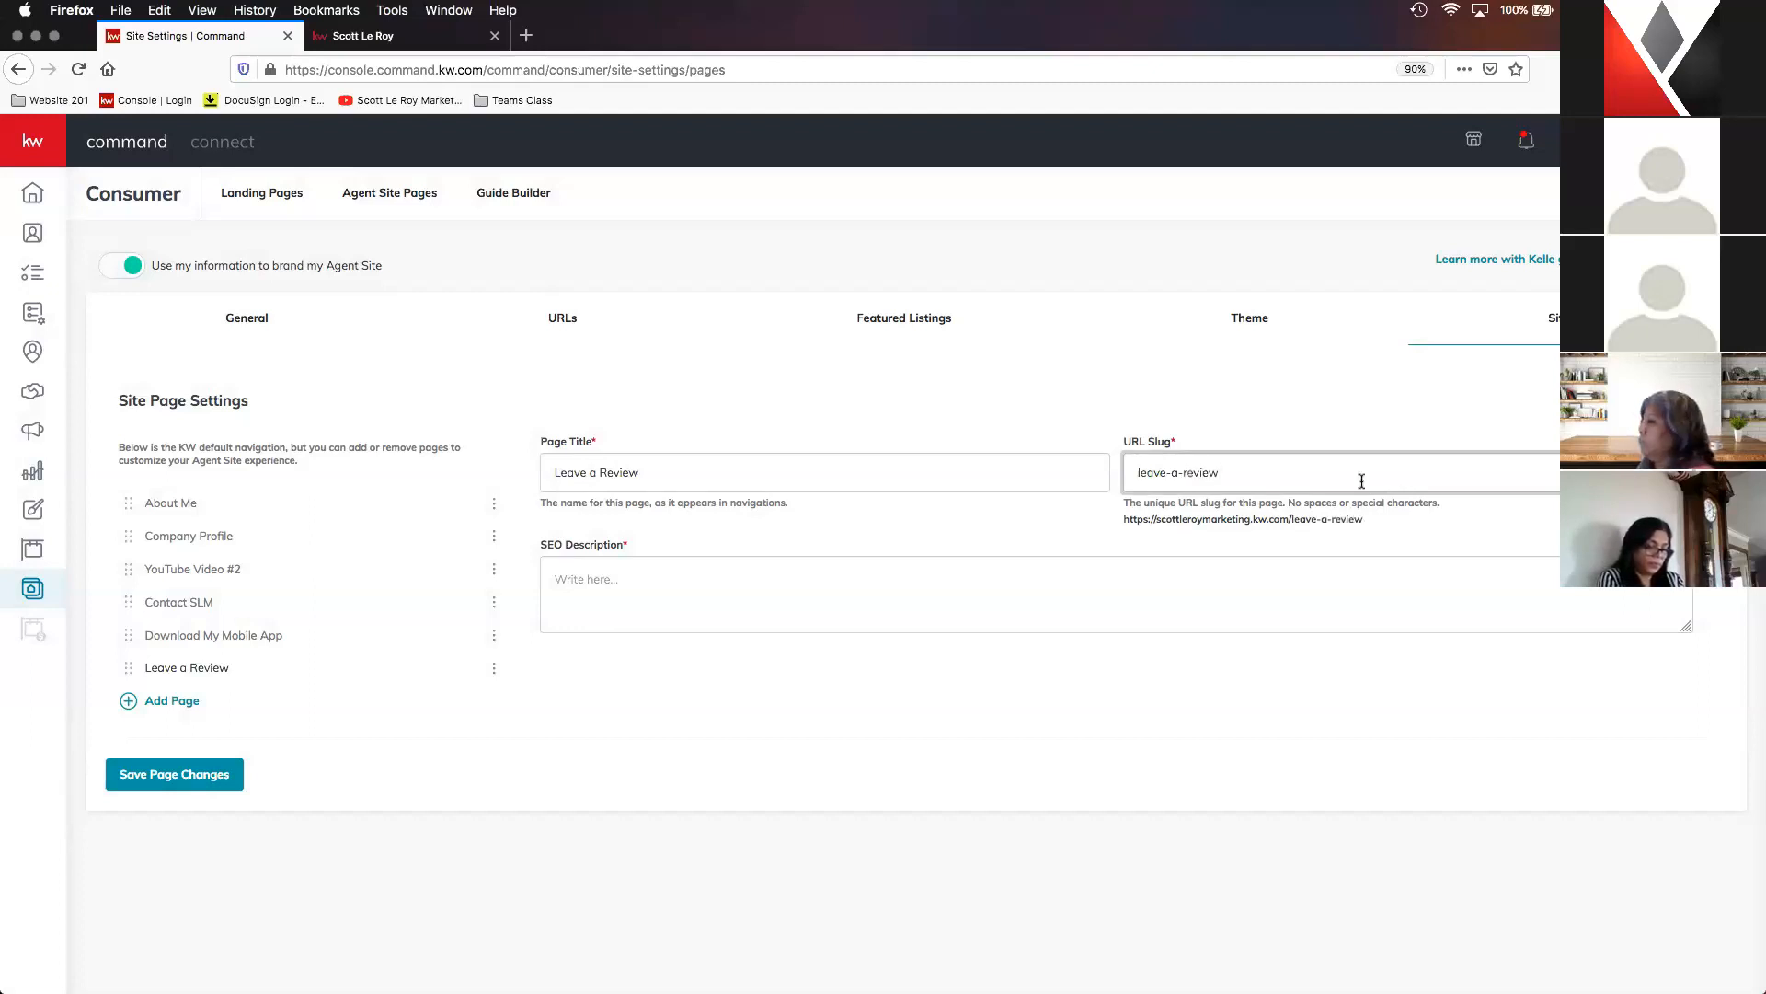
- Enter "Tell us what you think!" as the Leave a Review page's SEO description and save the page changes
{"action": "left_click", "coordinate": [991, 574]}
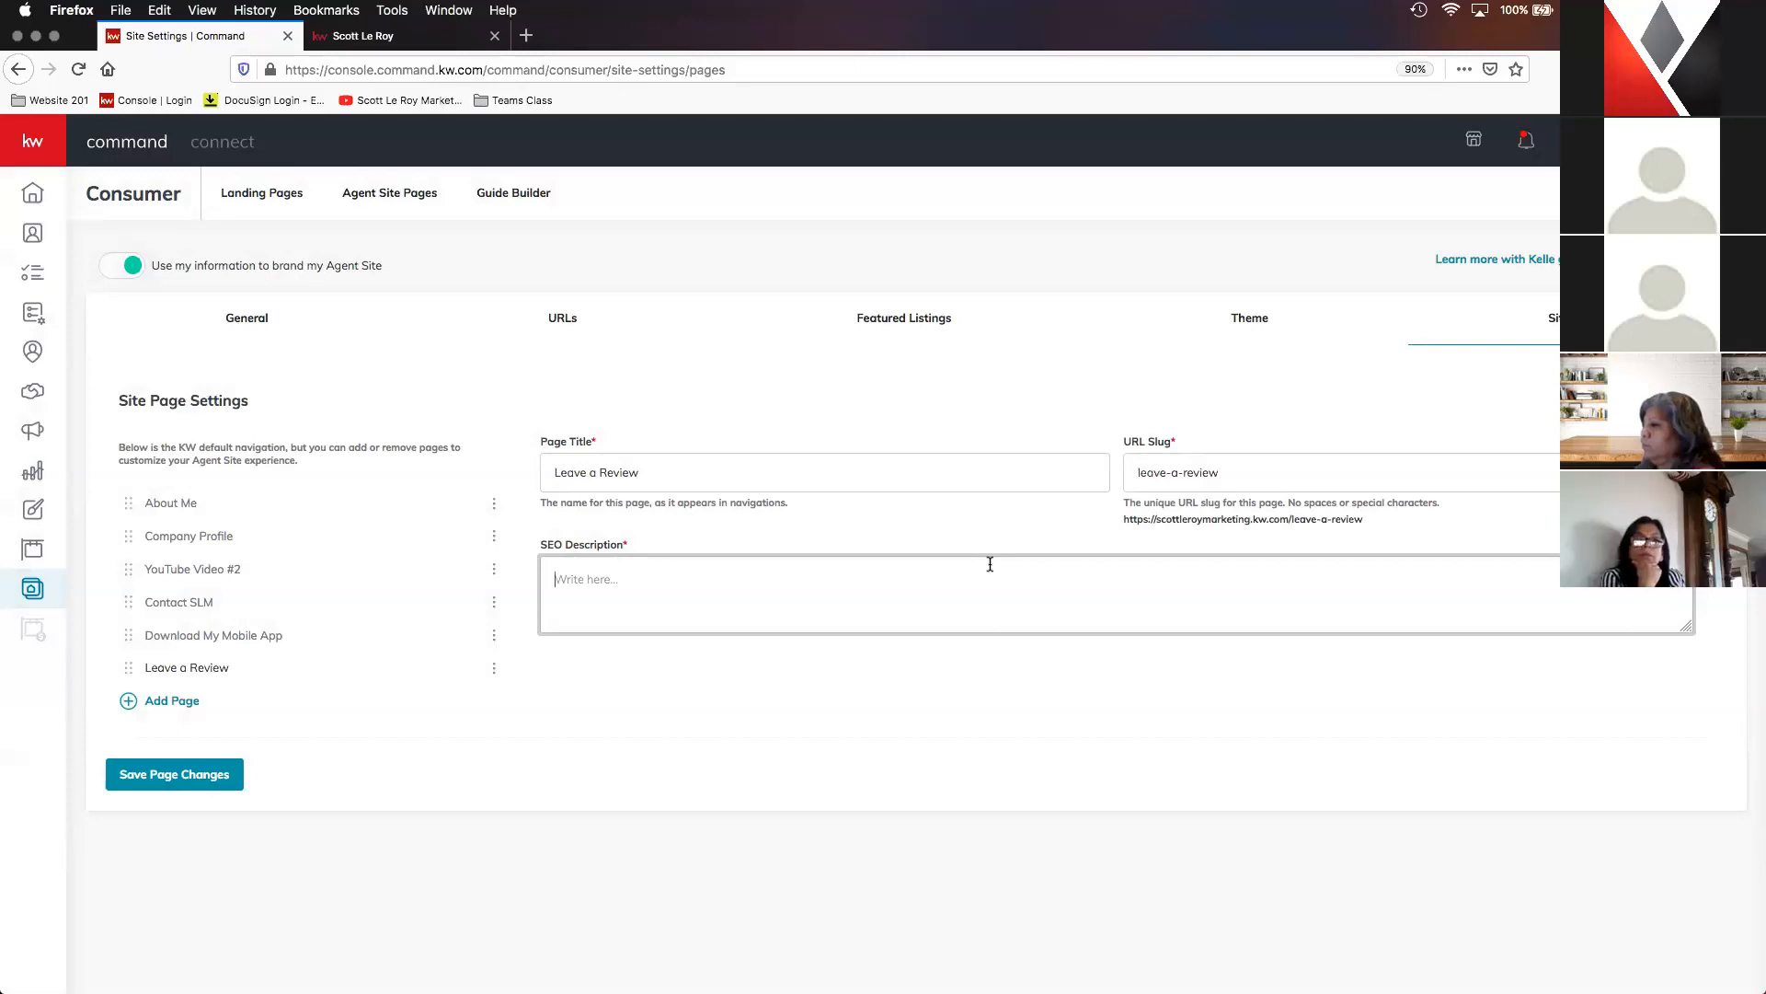
{"action": "type", "text": "Tell"}
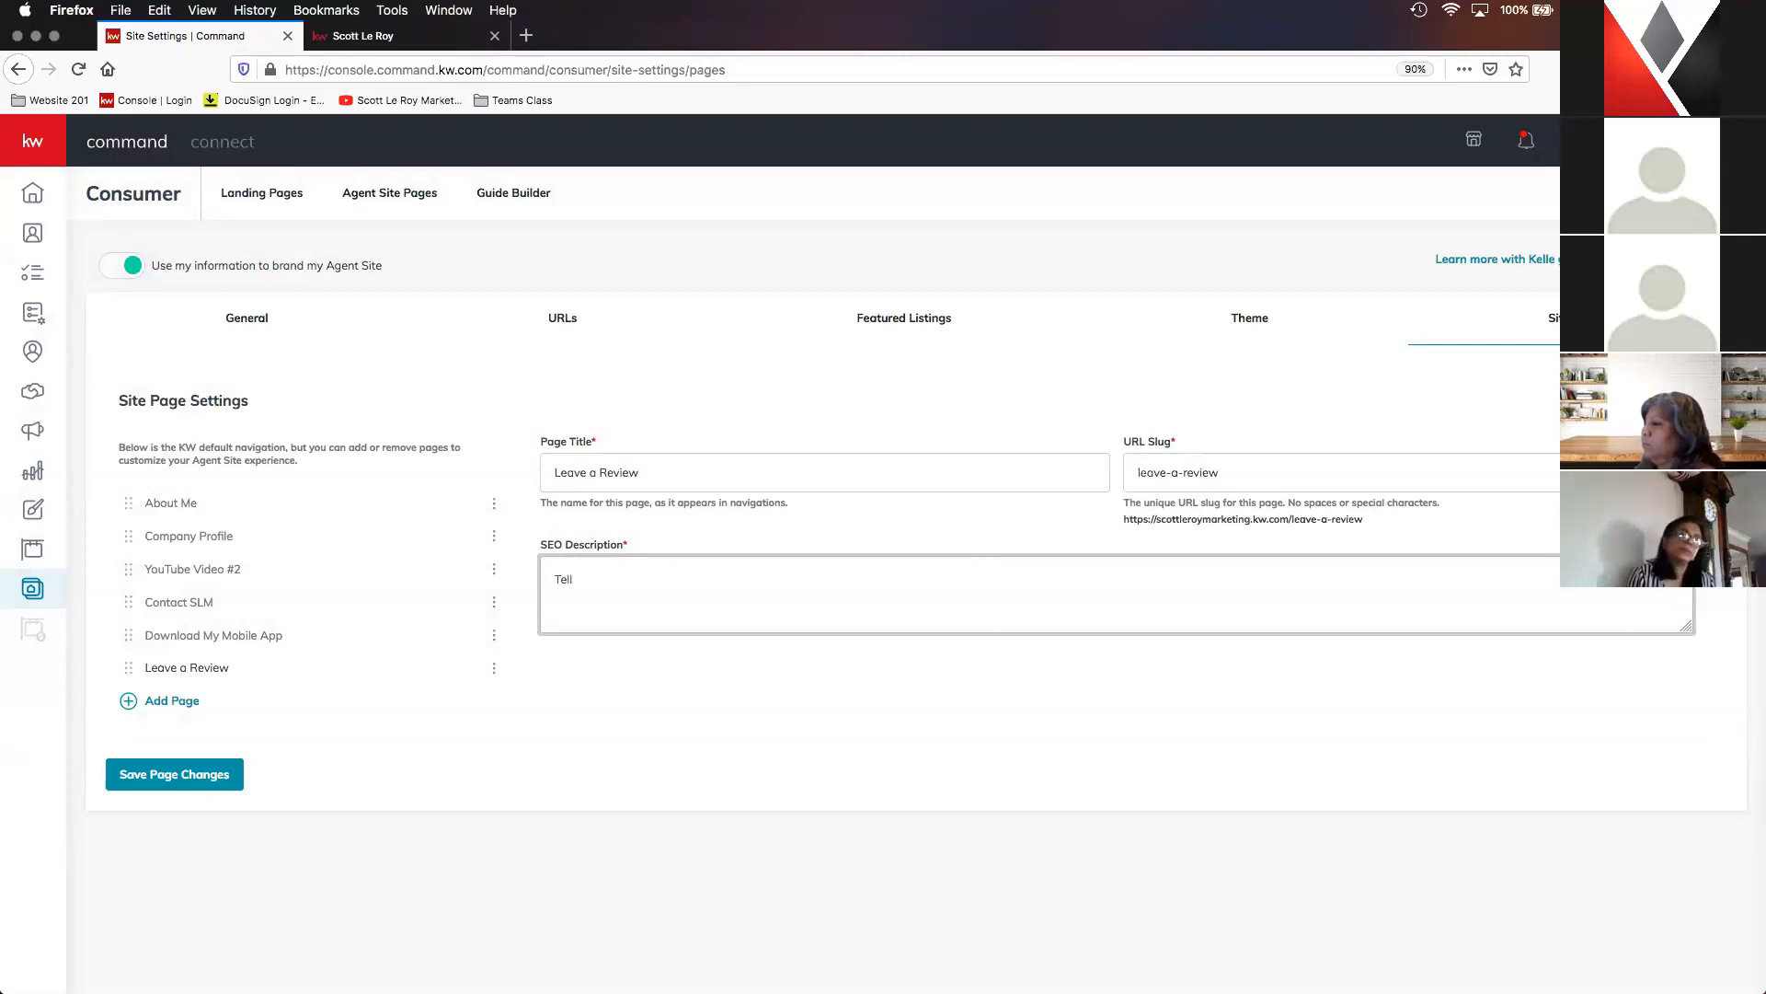
{"action": "type", "text": " us what you think!"}
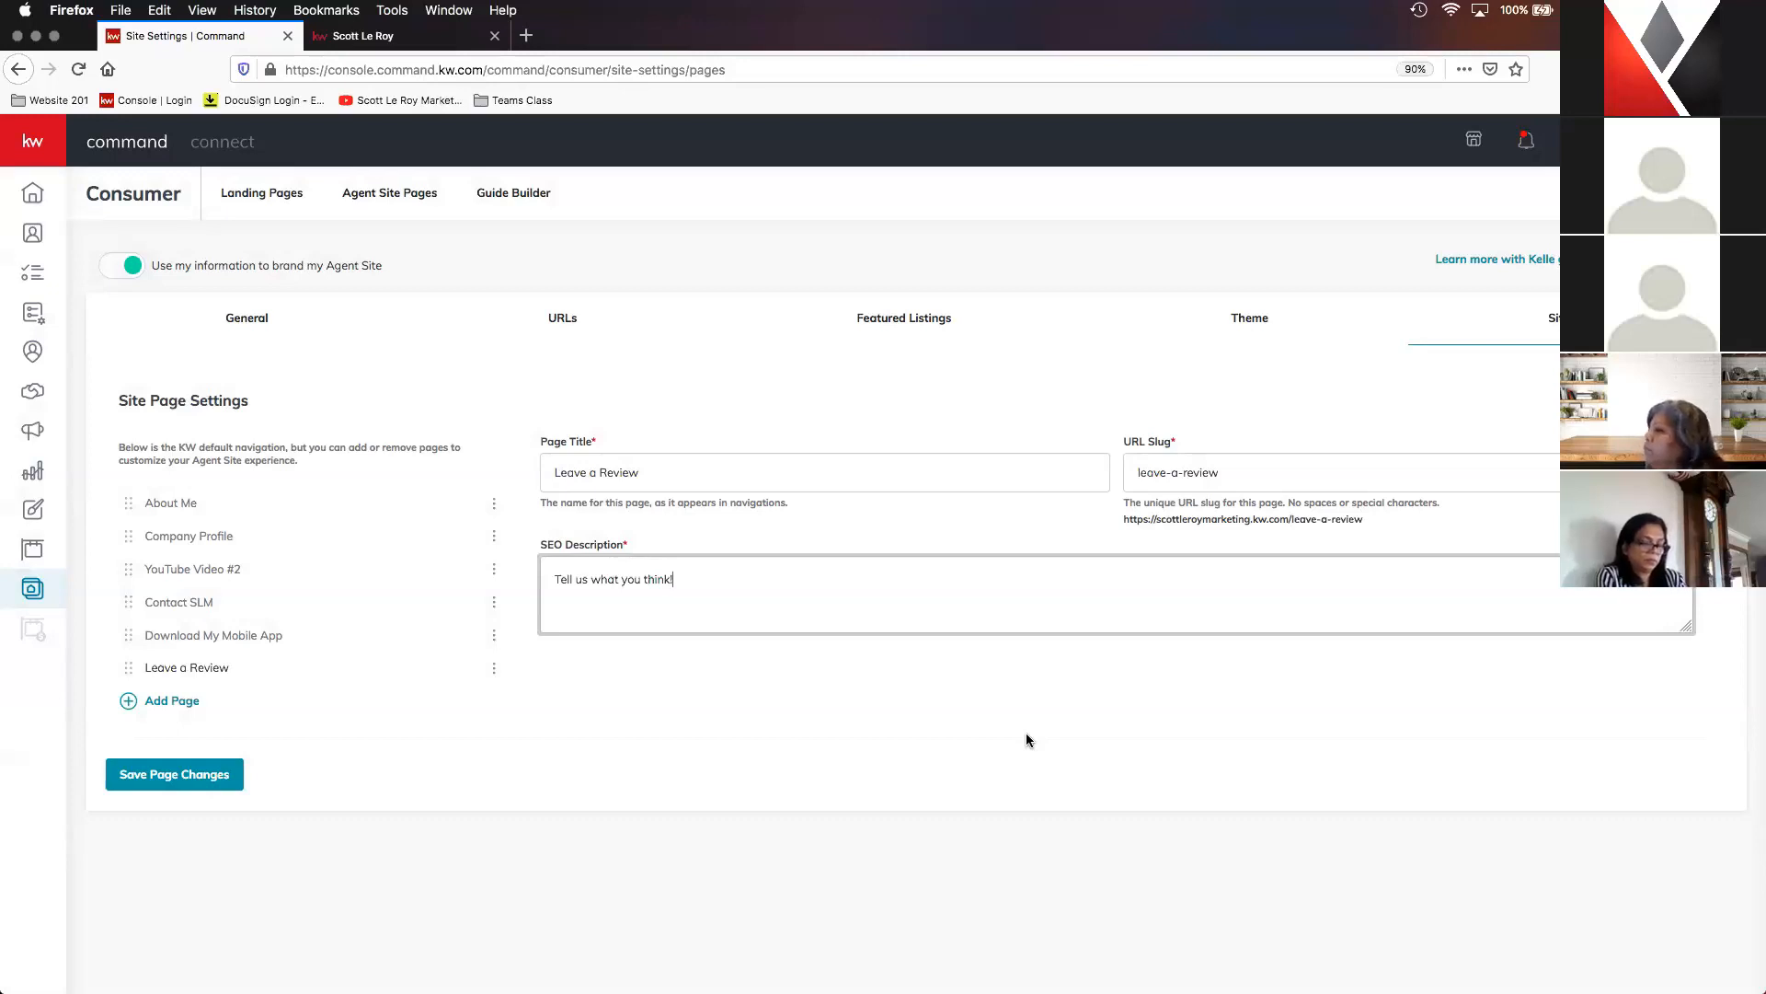
{"action": "left_click", "coordinate": [169, 780]}
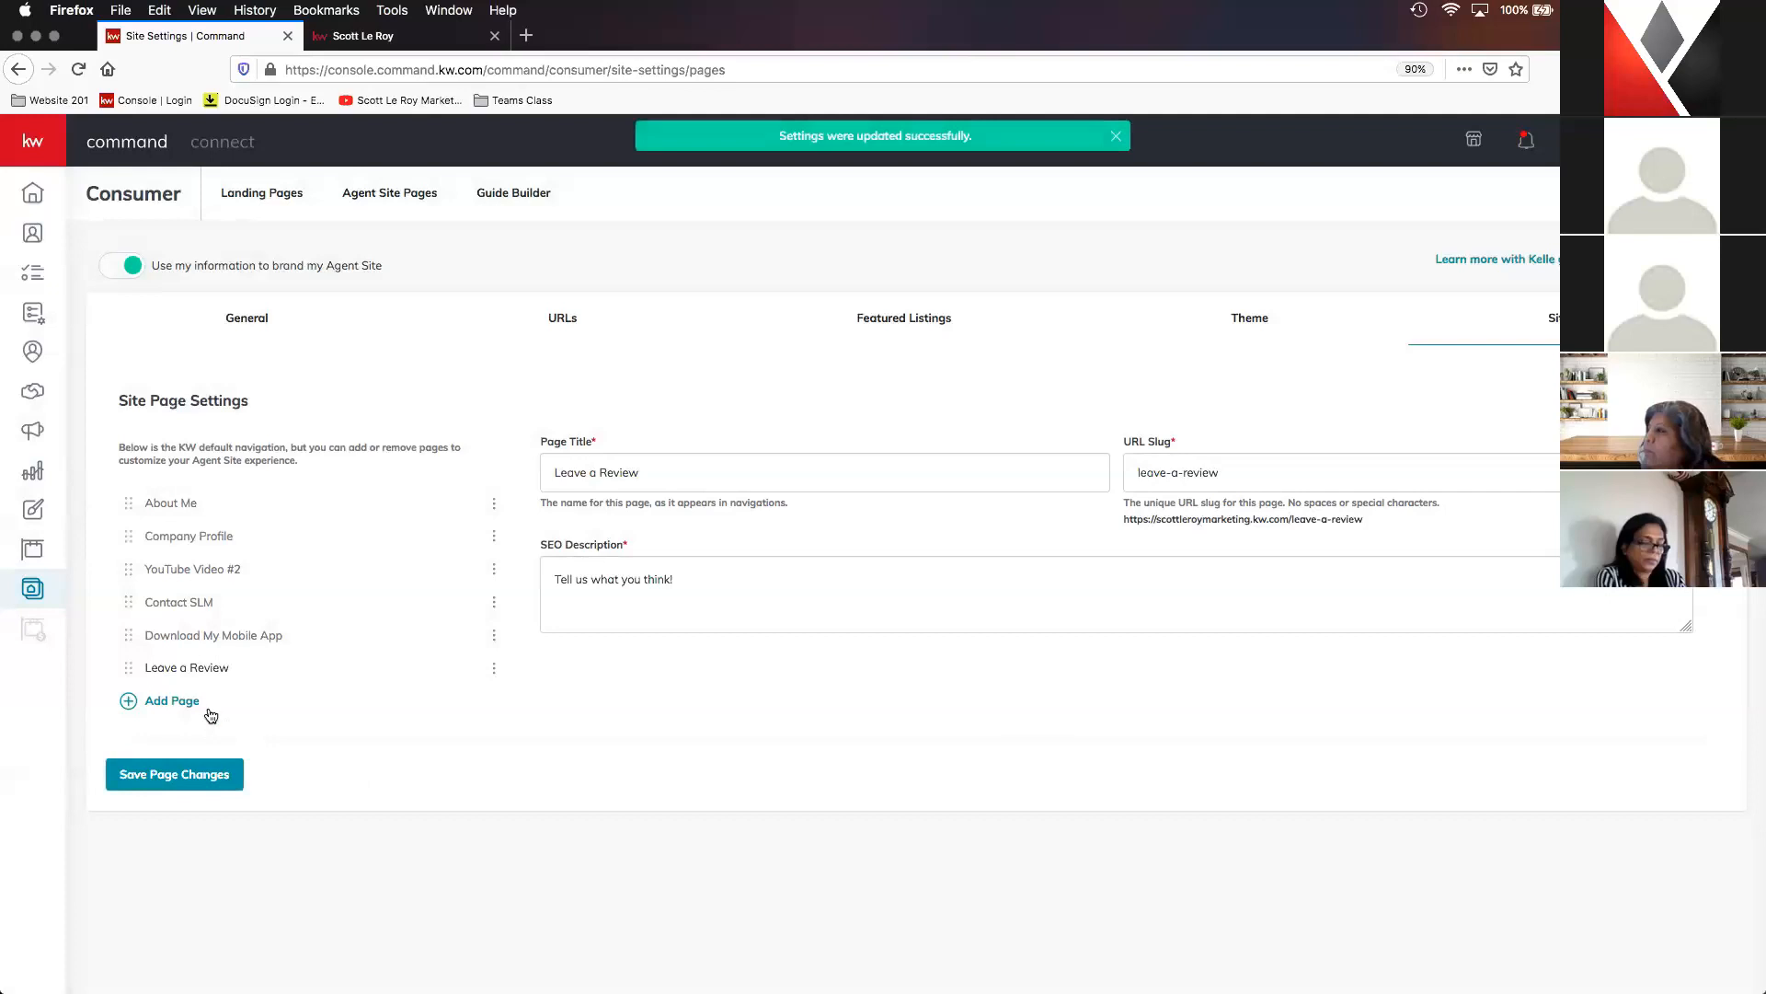
- Move the Contact SLM page to the end of the navigation order, below Leave a Review, and save the page changes
{"action": "left_click_drag", "start_coordinate": [128, 603], "coordinate": [130, 675]}
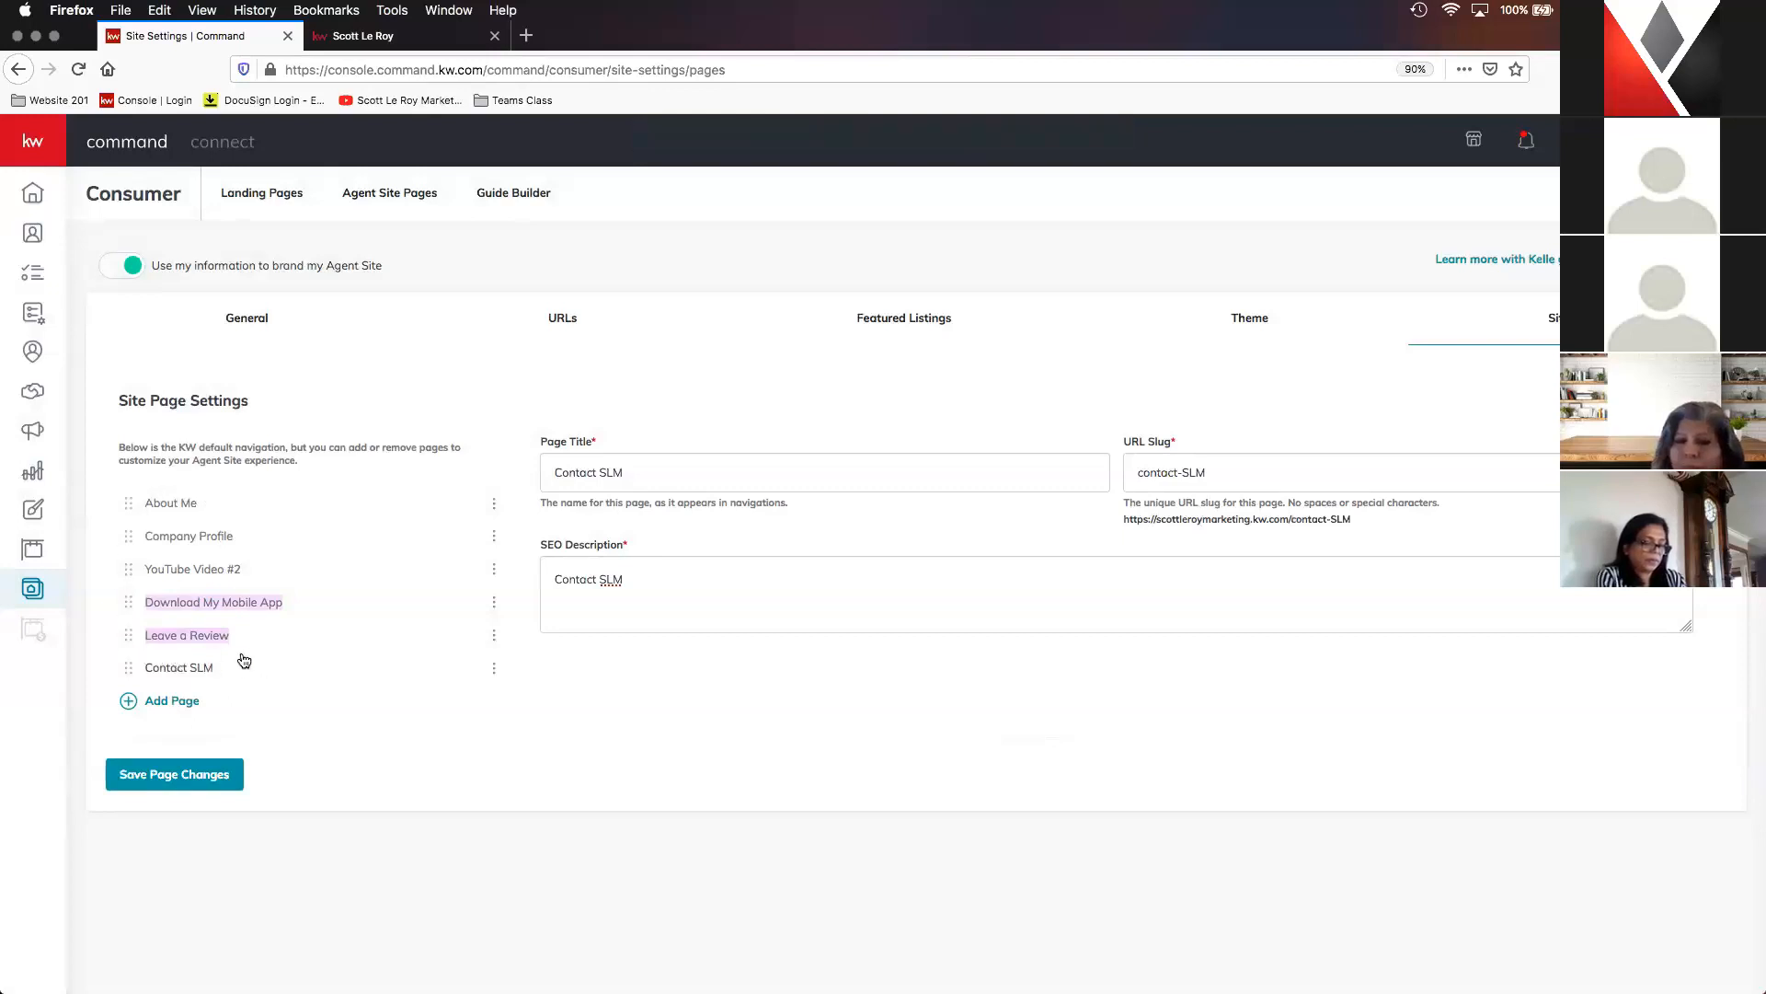
{"action": "left_click", "coordinate": [334, 759]}
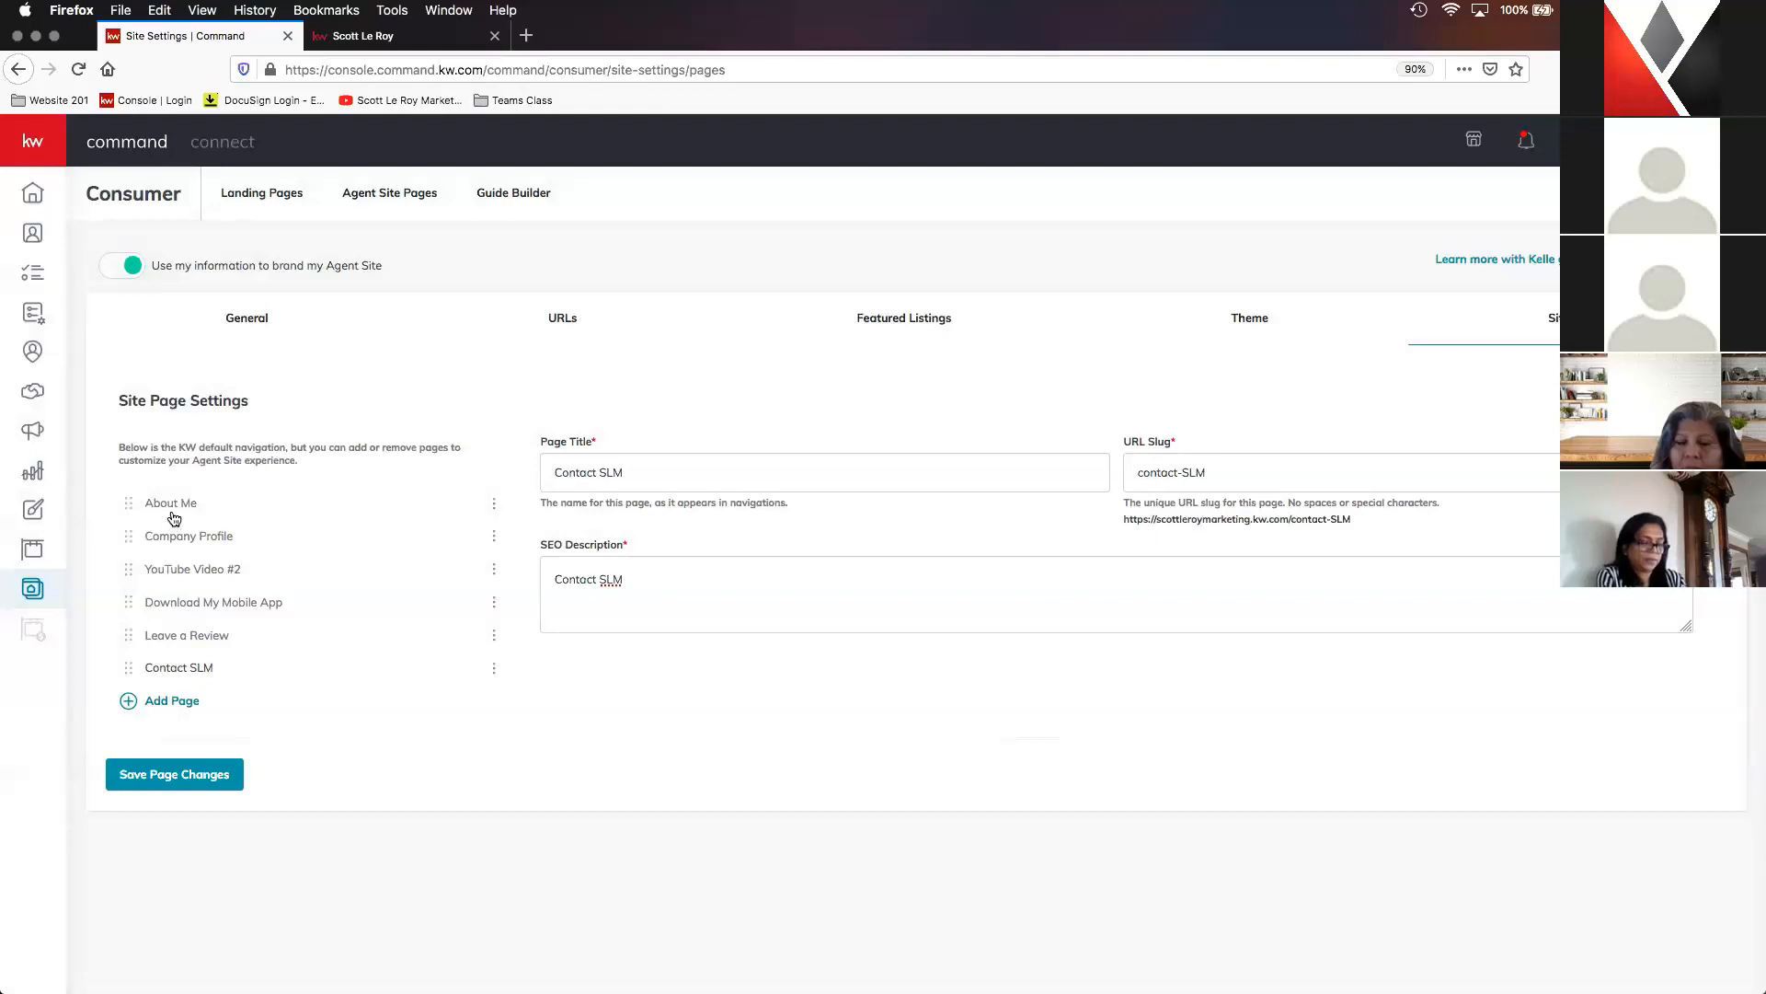
{"action": "left_click", "coordinate": [173, 778]}
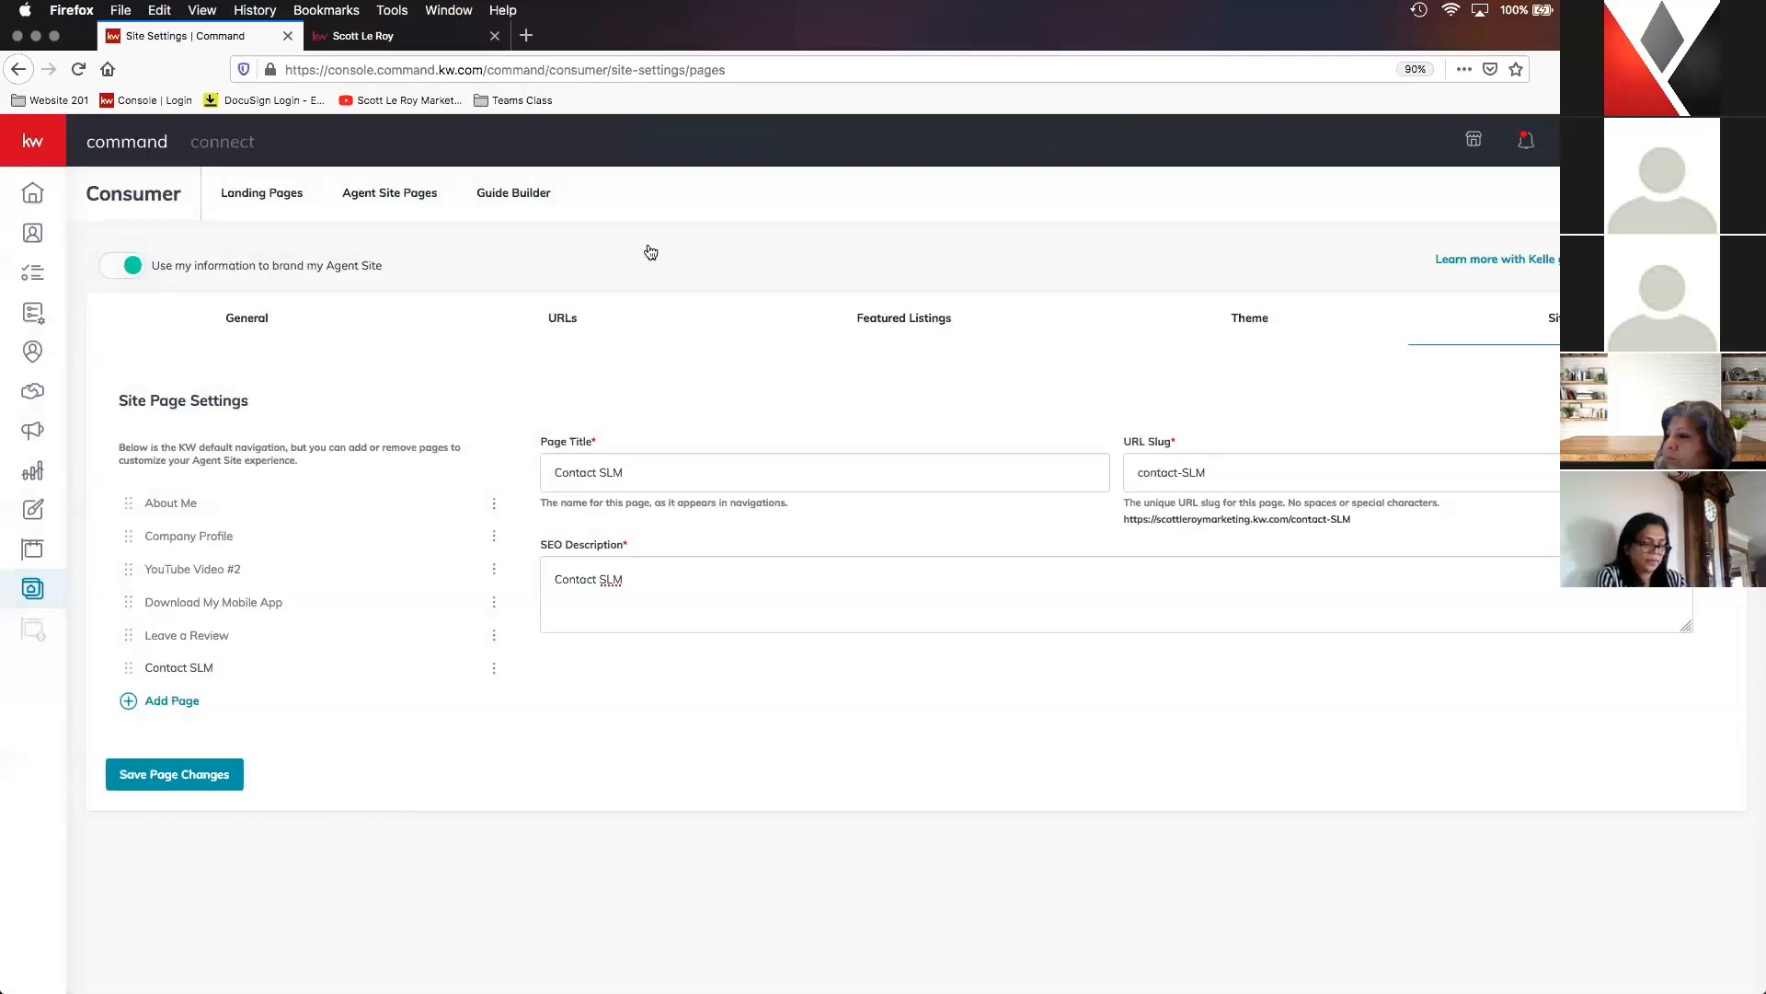
- Switch to the live agent site and reload it to check the updated page navigation
{"action": "left_click", "coordinate": [397, 39]}
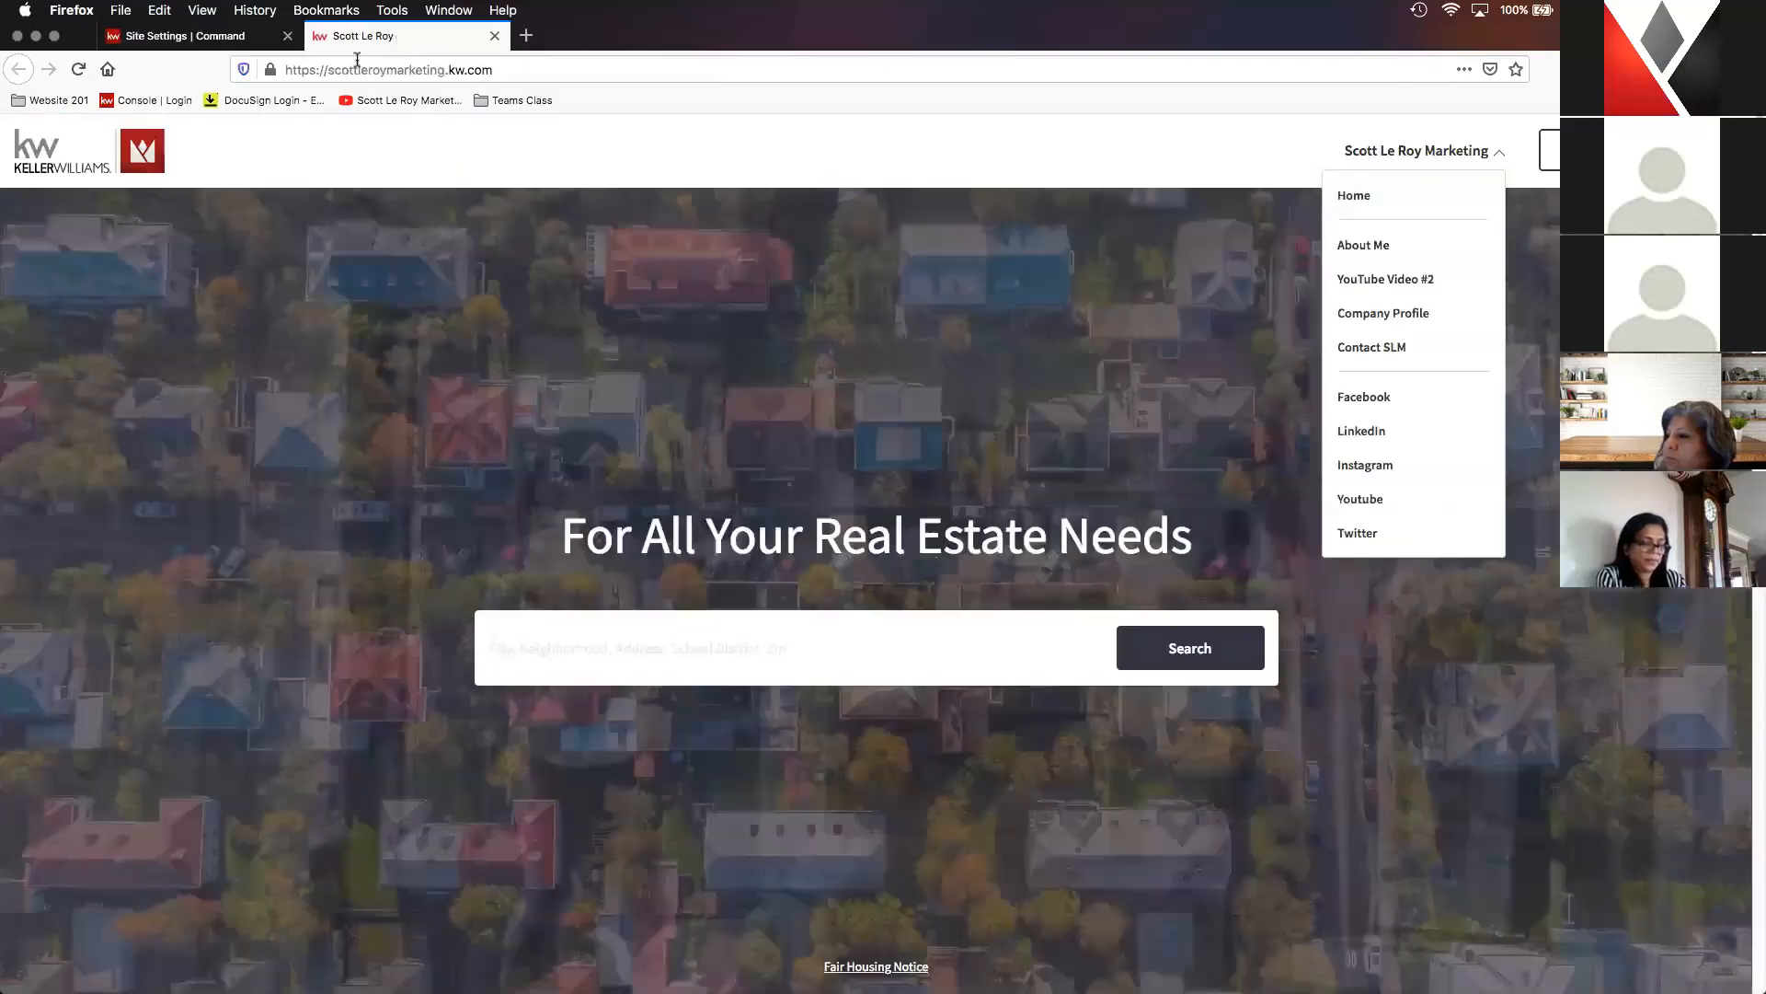
{"action": "left_click", "coordinate": [79, 71]}
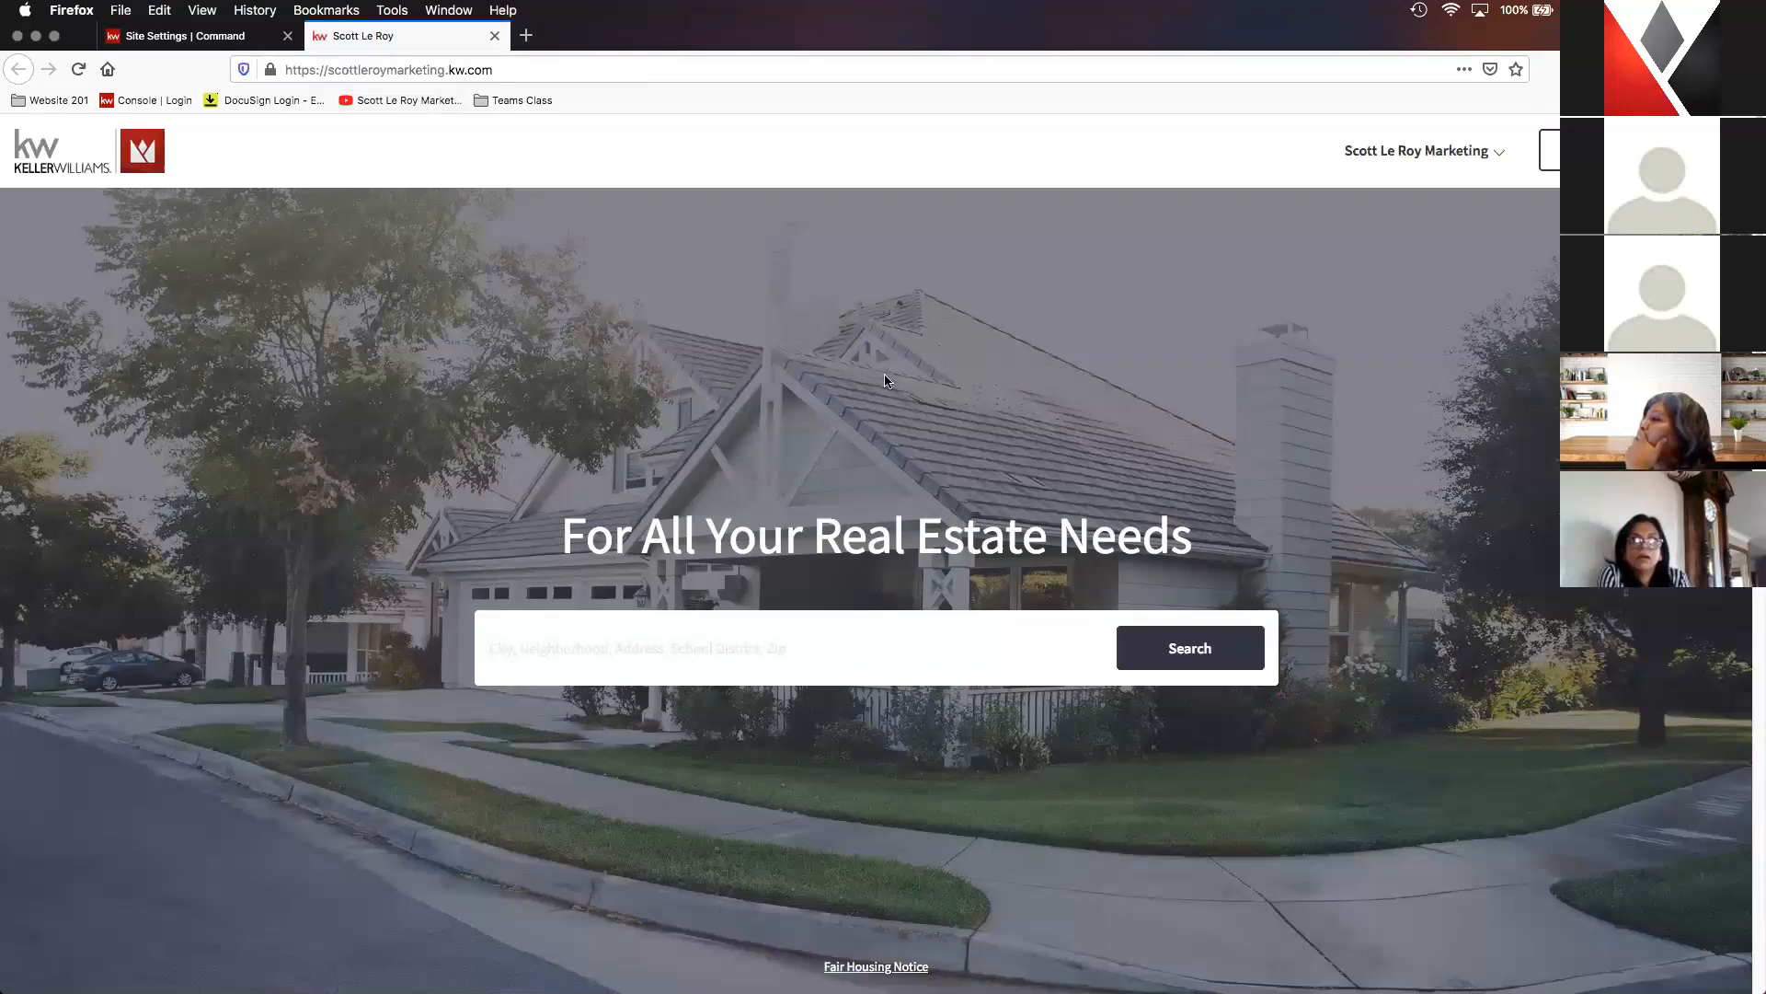
- Check the Leave a Review and Download My Mobile App pages on the live agent site through its navigation
{"action": "left_click", "coordinate": [1379, 158]}
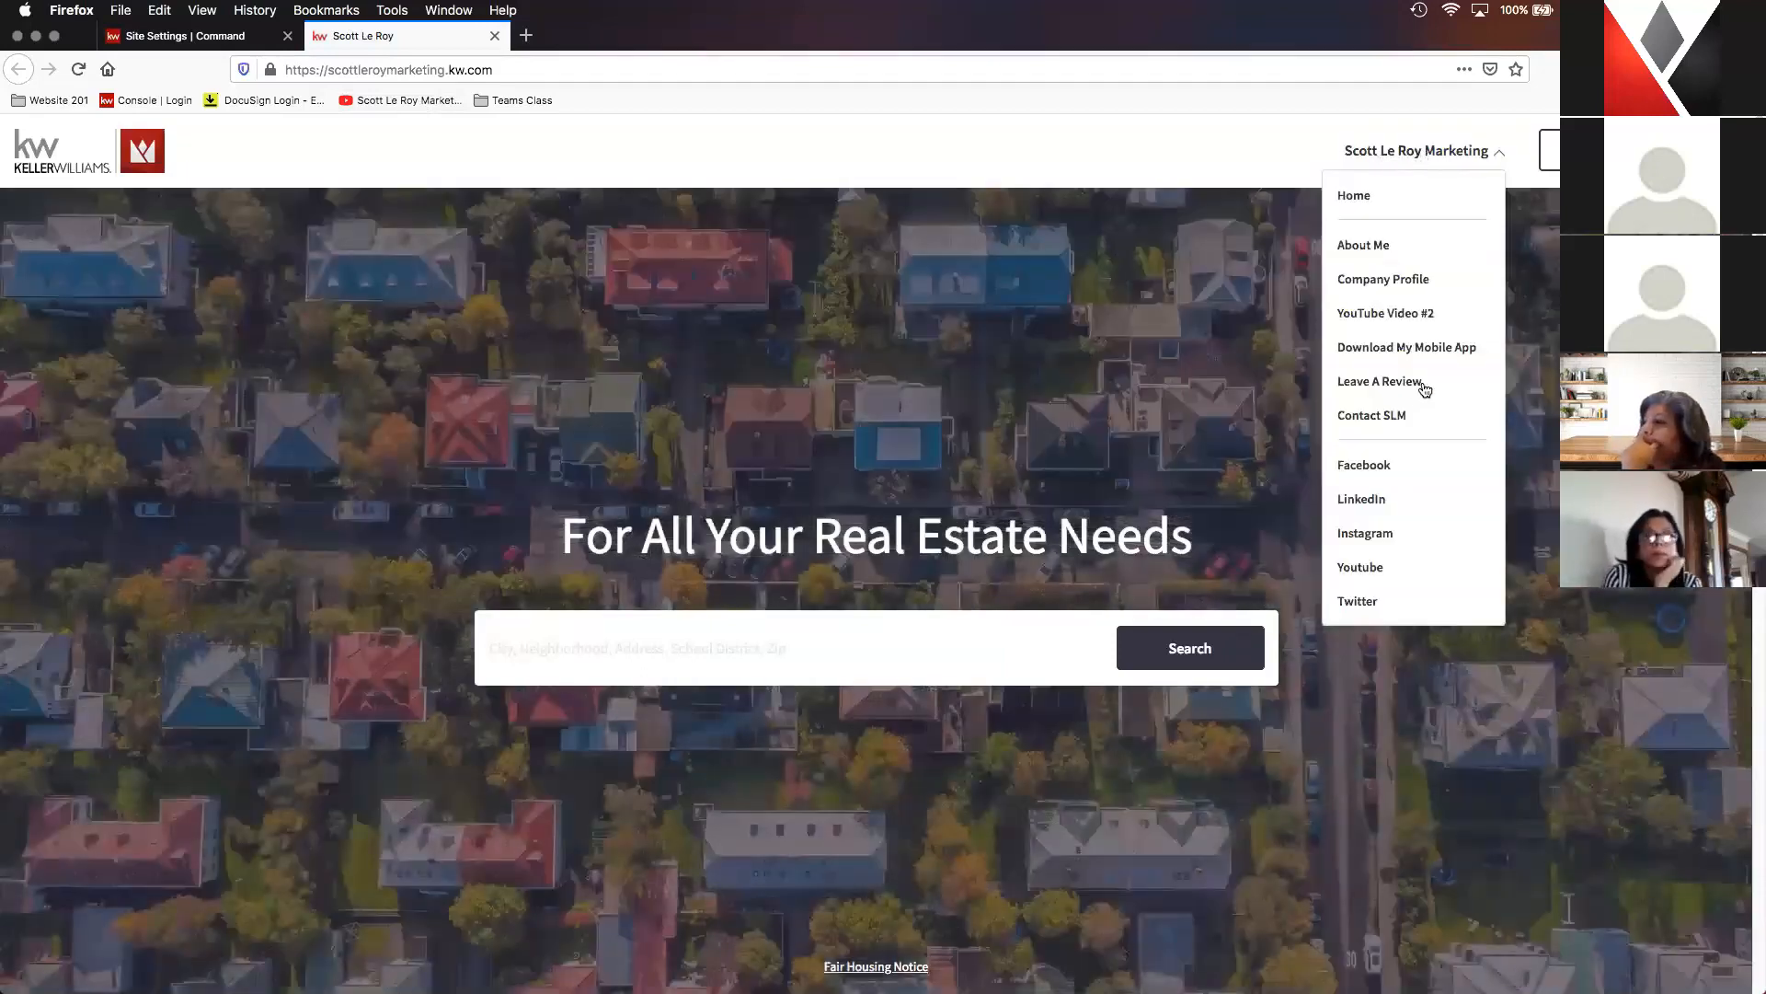
{"action": "left_click", "coordinate": [1403, 383]}
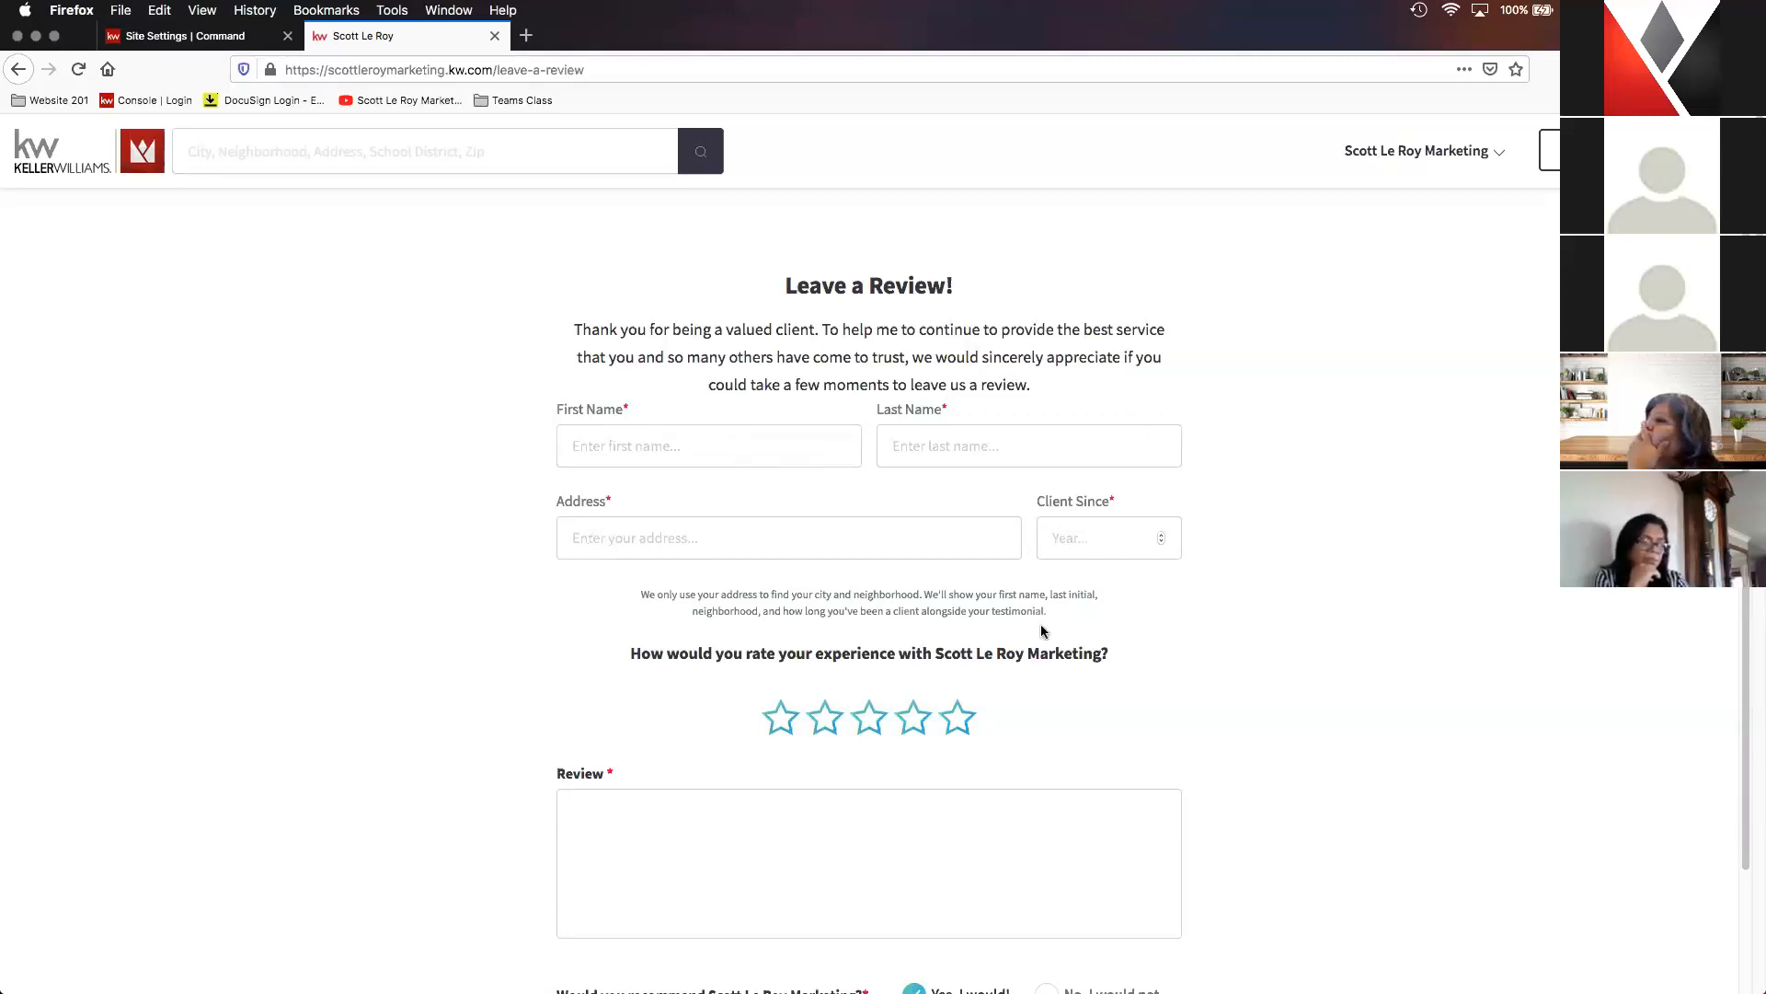
{"action": "left_click", "coordinate": [913, 718]}
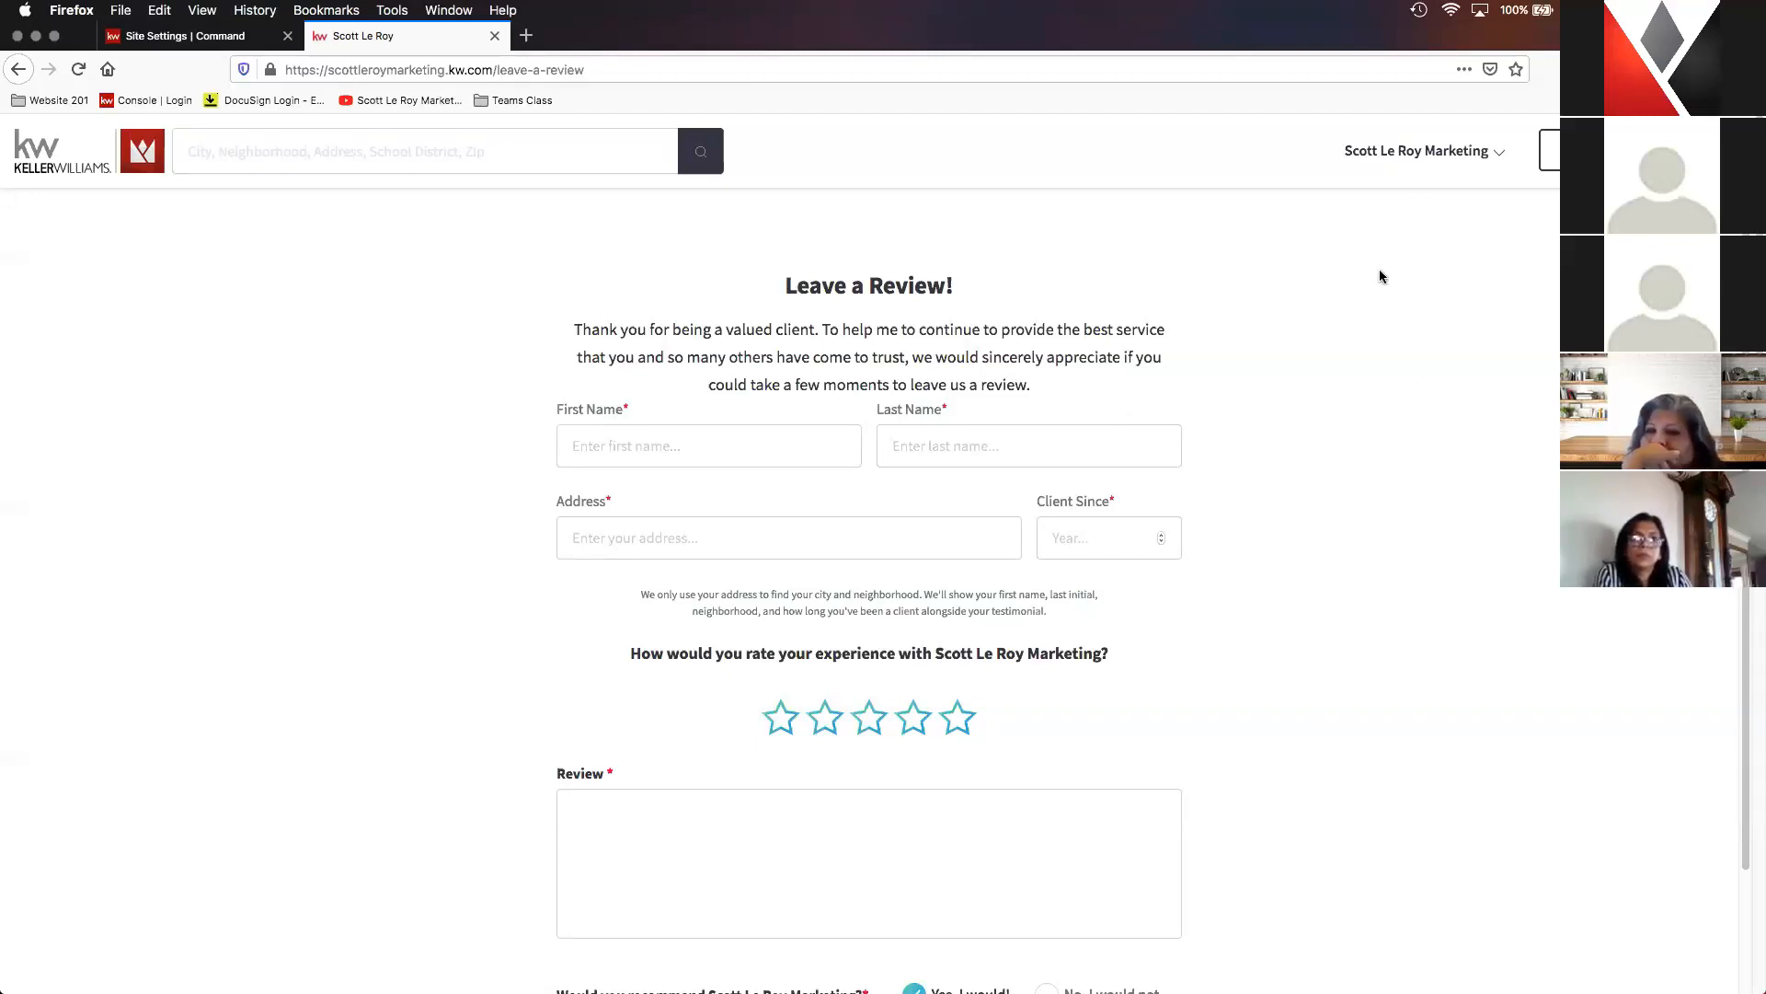
{"action": "left_click", "coordinate": [1406, 155]}
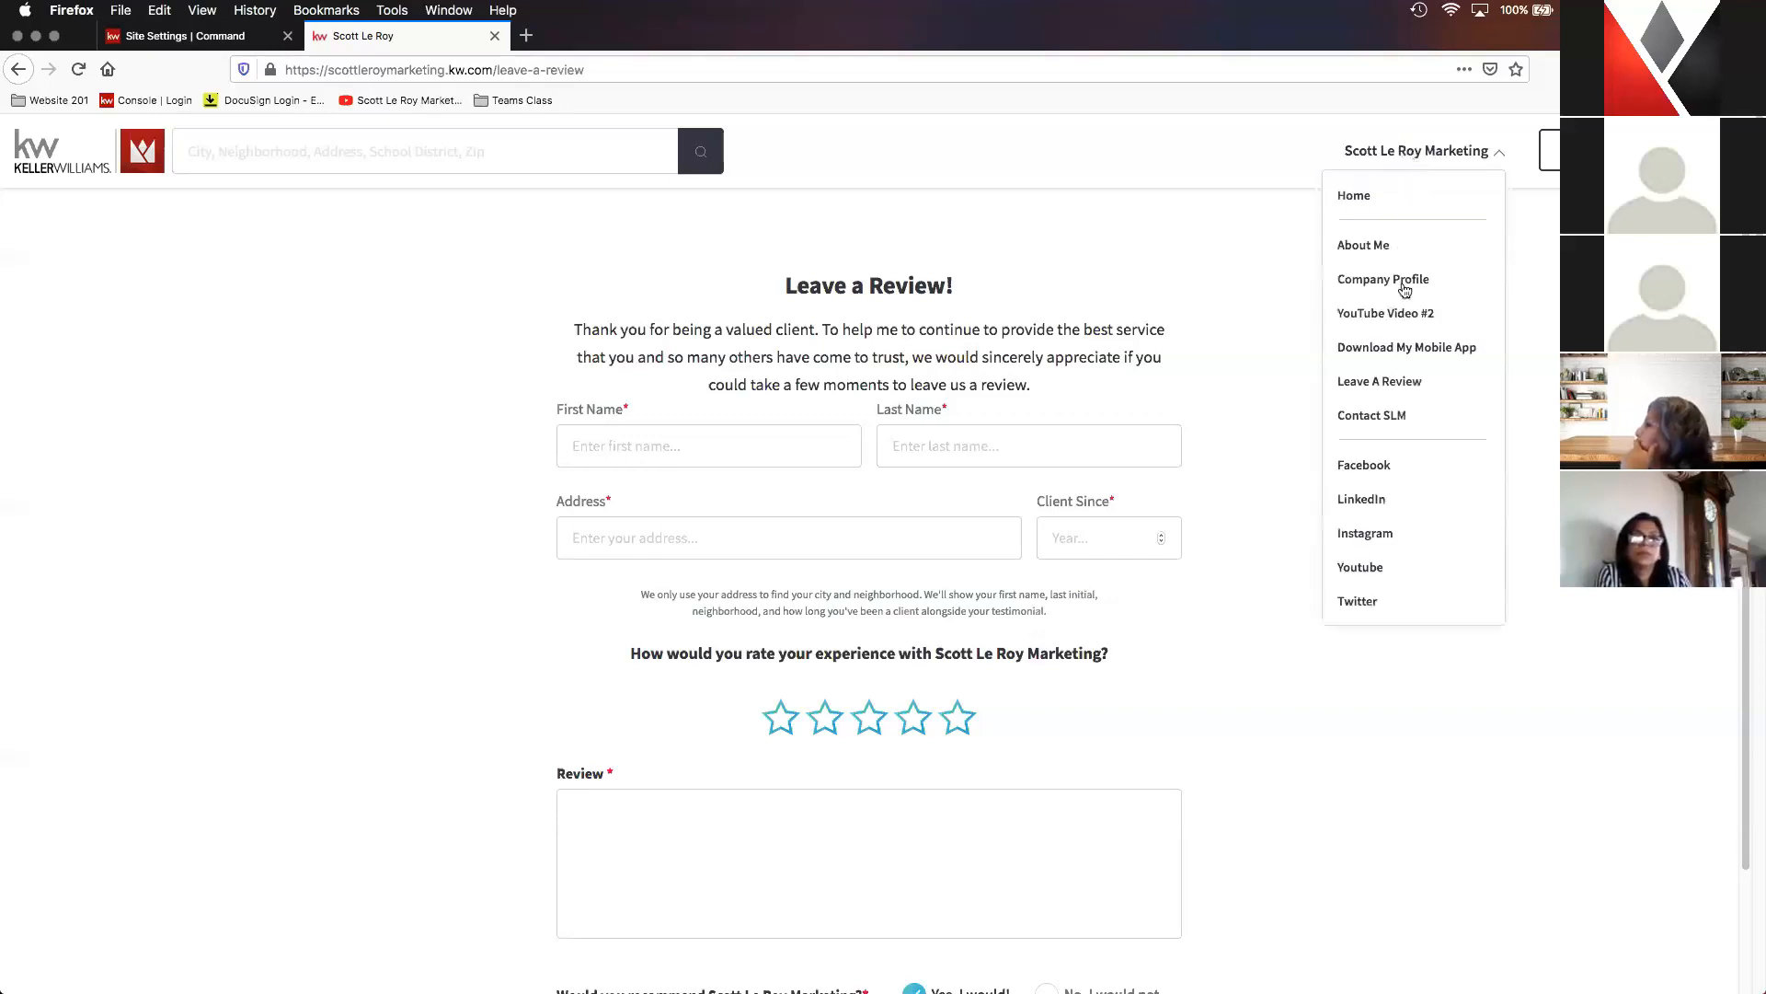
{"action": "left_click", "coordinate": [1377, 349]}
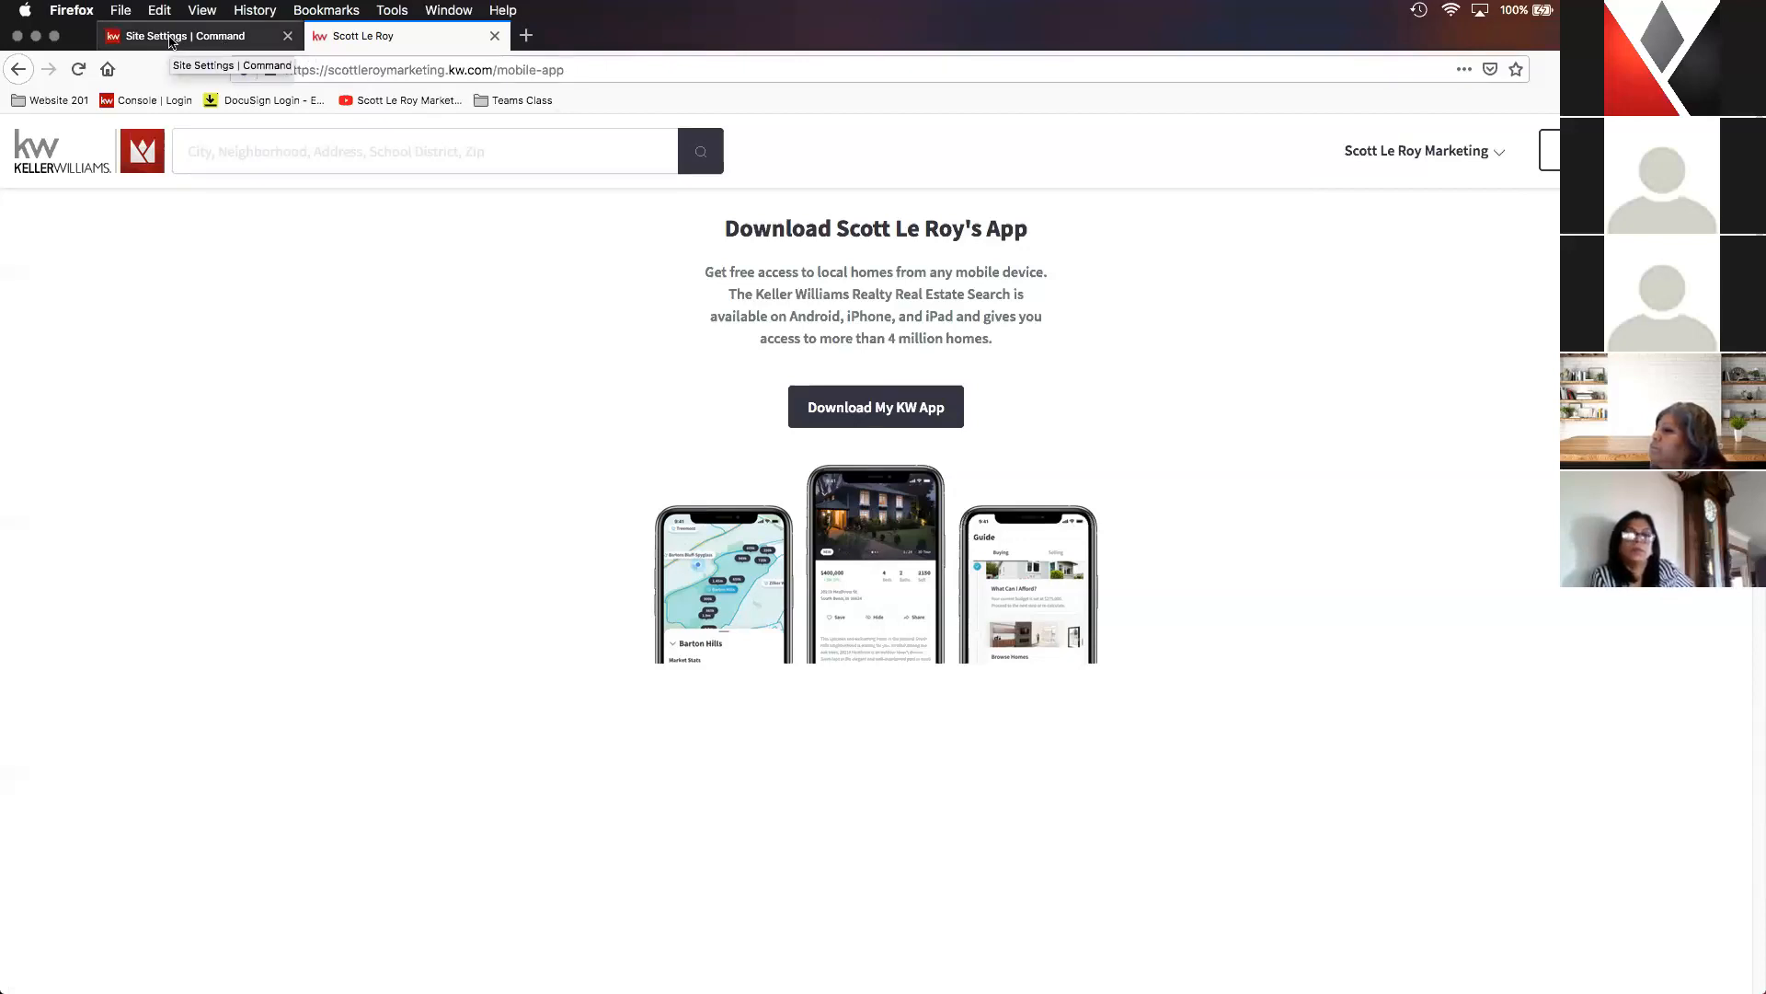
- Return to the Command site and create an agent site page named "Reviews" containing the Testimonials List widget
{"action": "left_click", "coordinate": [170, 38]}
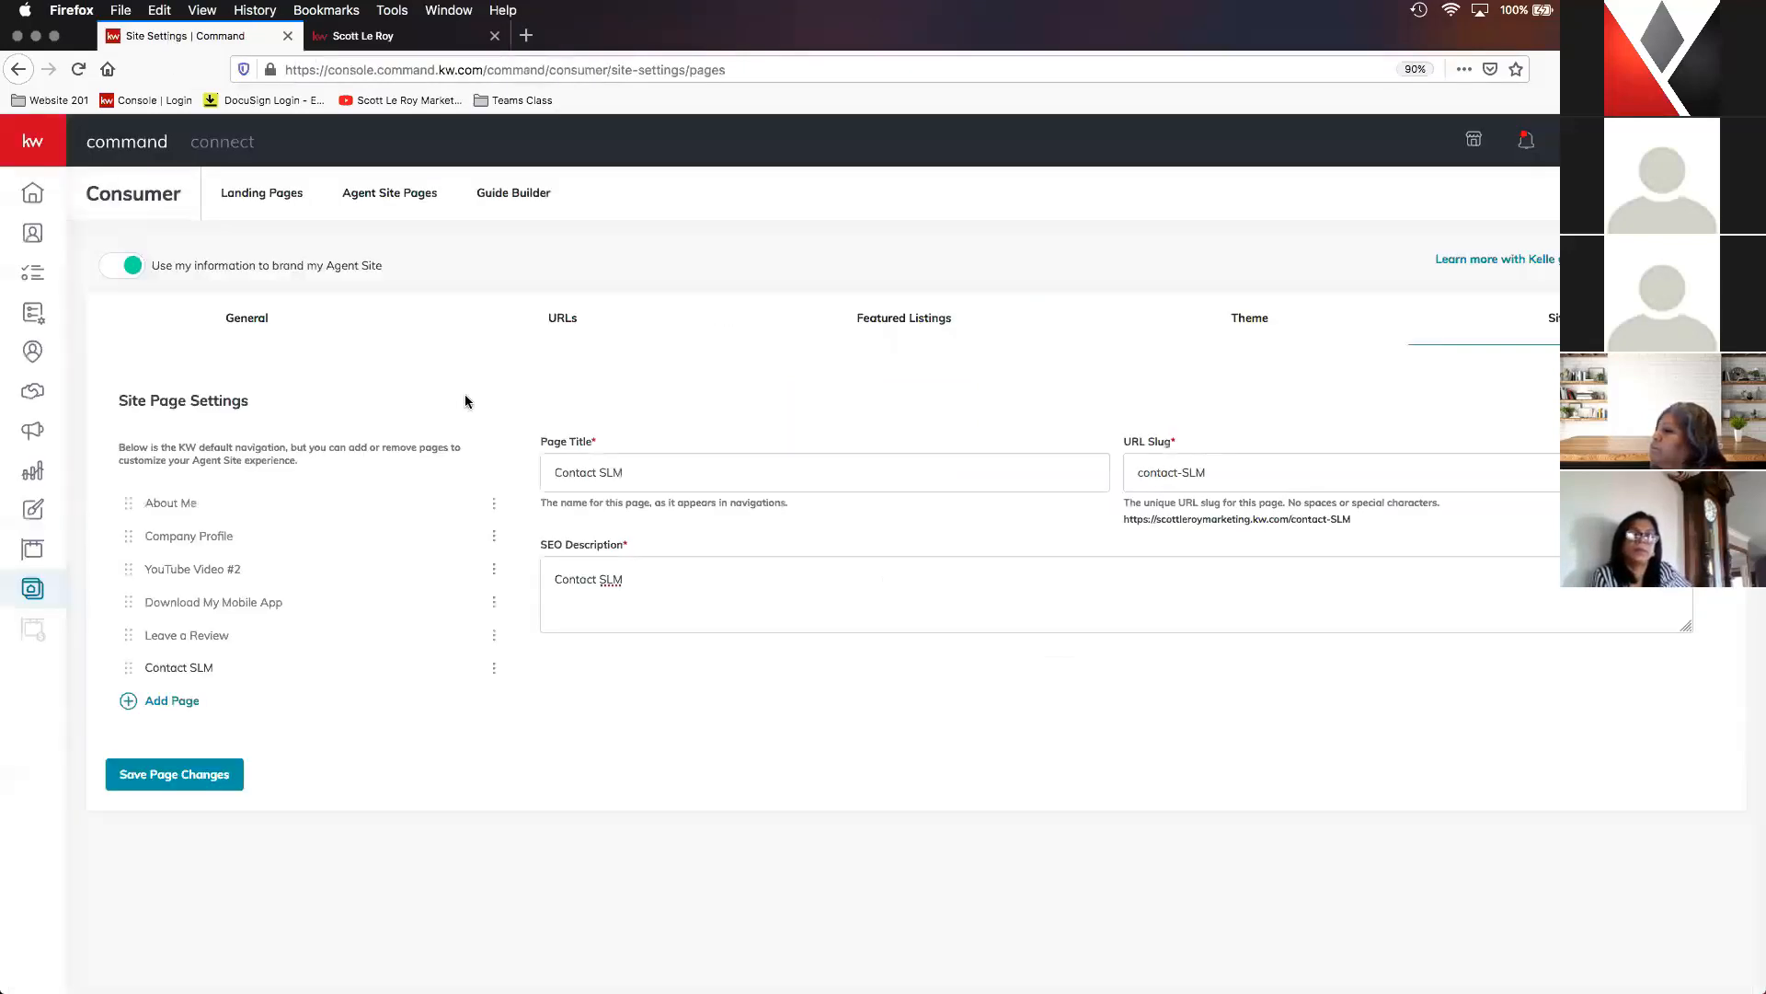
{"action": "left_click", "coordinate": [404, 208]}
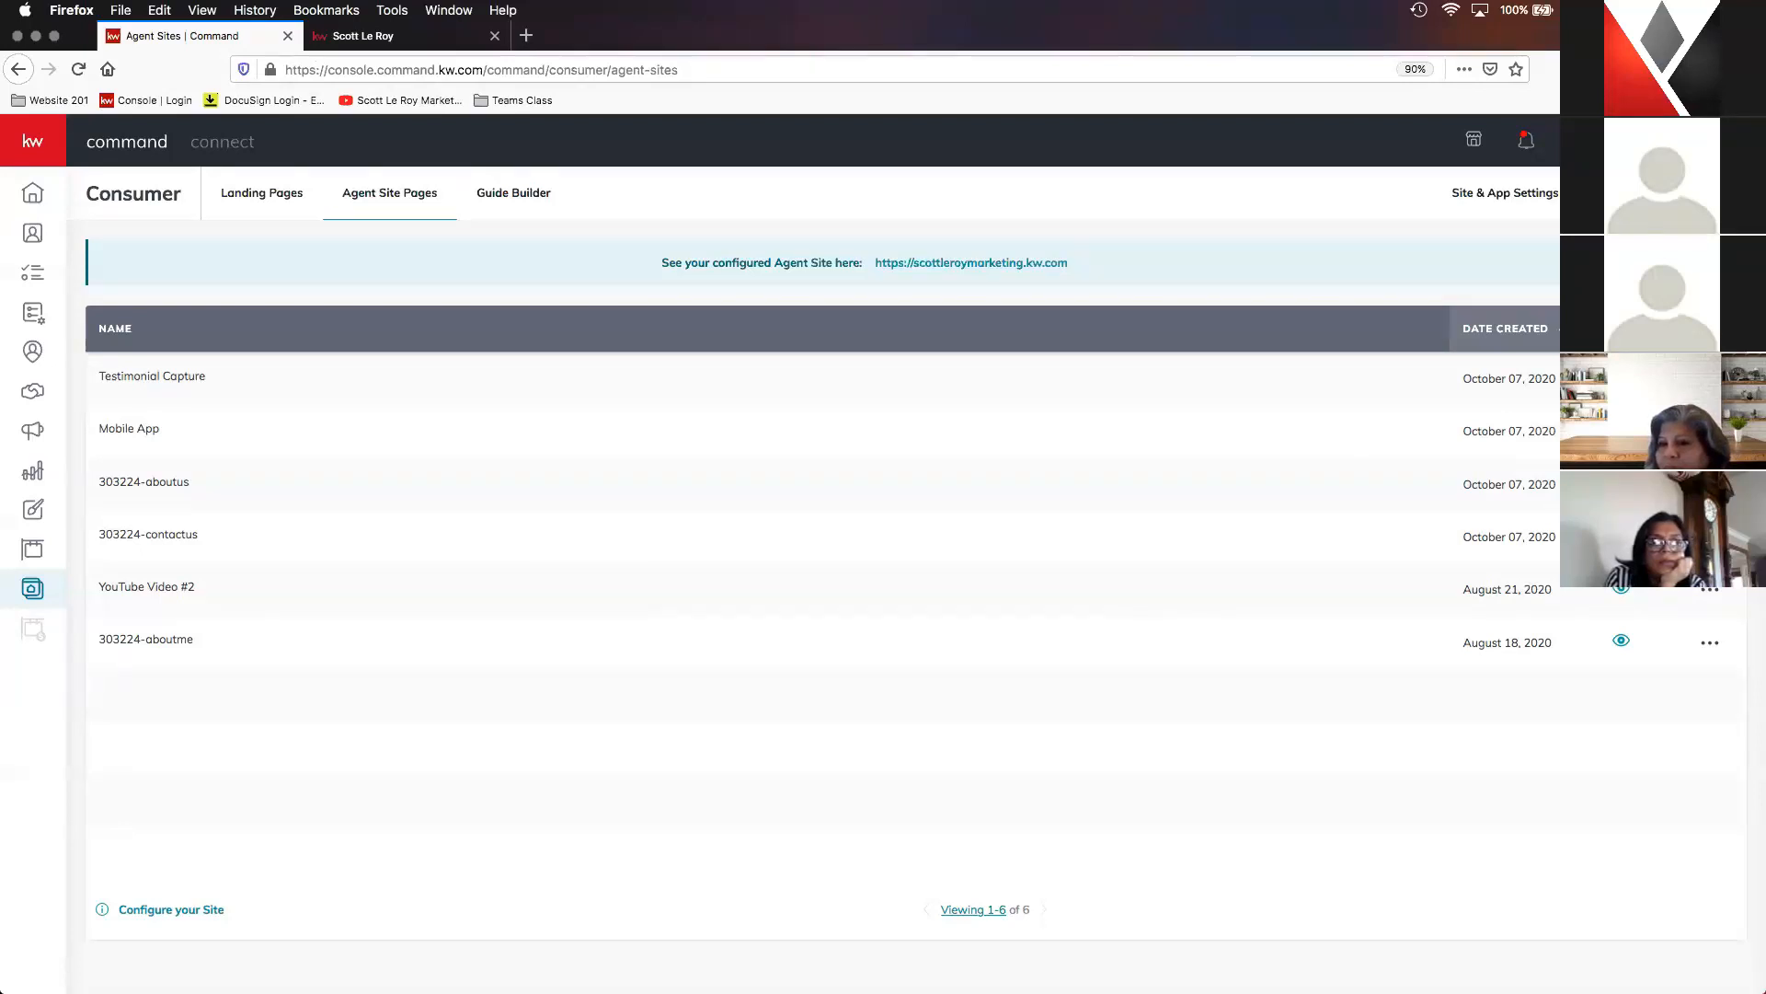
{"action": "left_click", "coordinate": [1663, 193]}
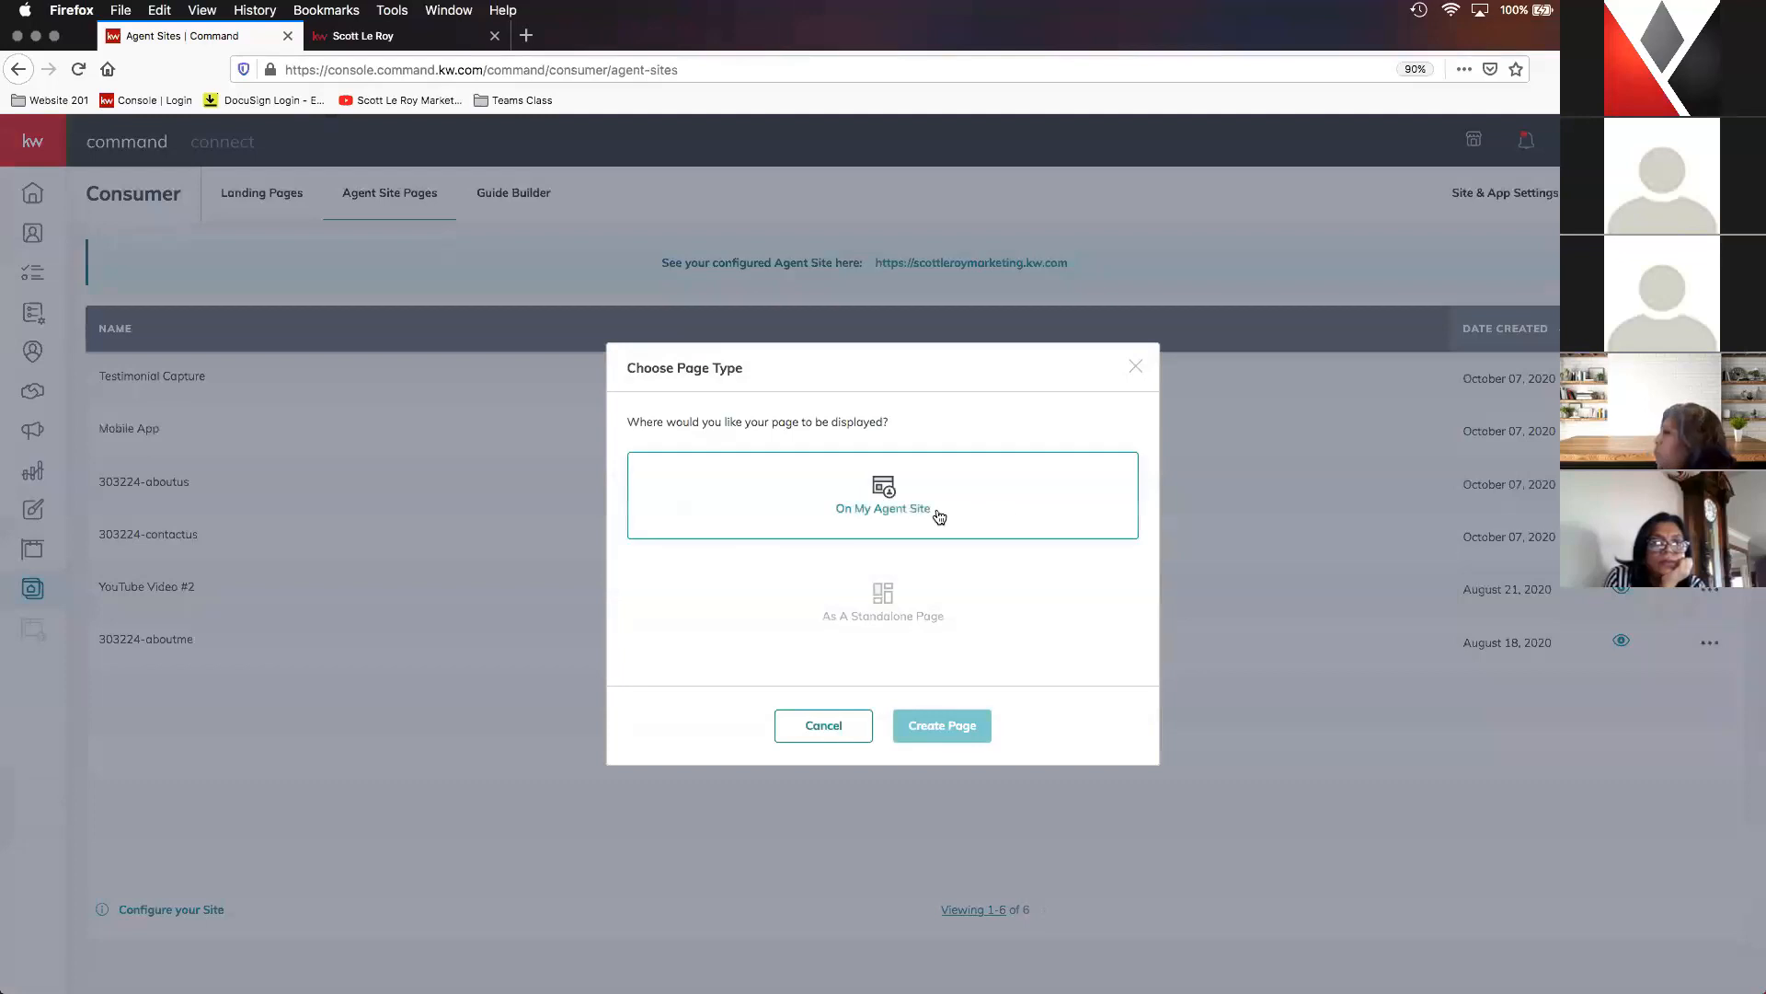
{"action": "left_click", "coordinate": [957, 520]}
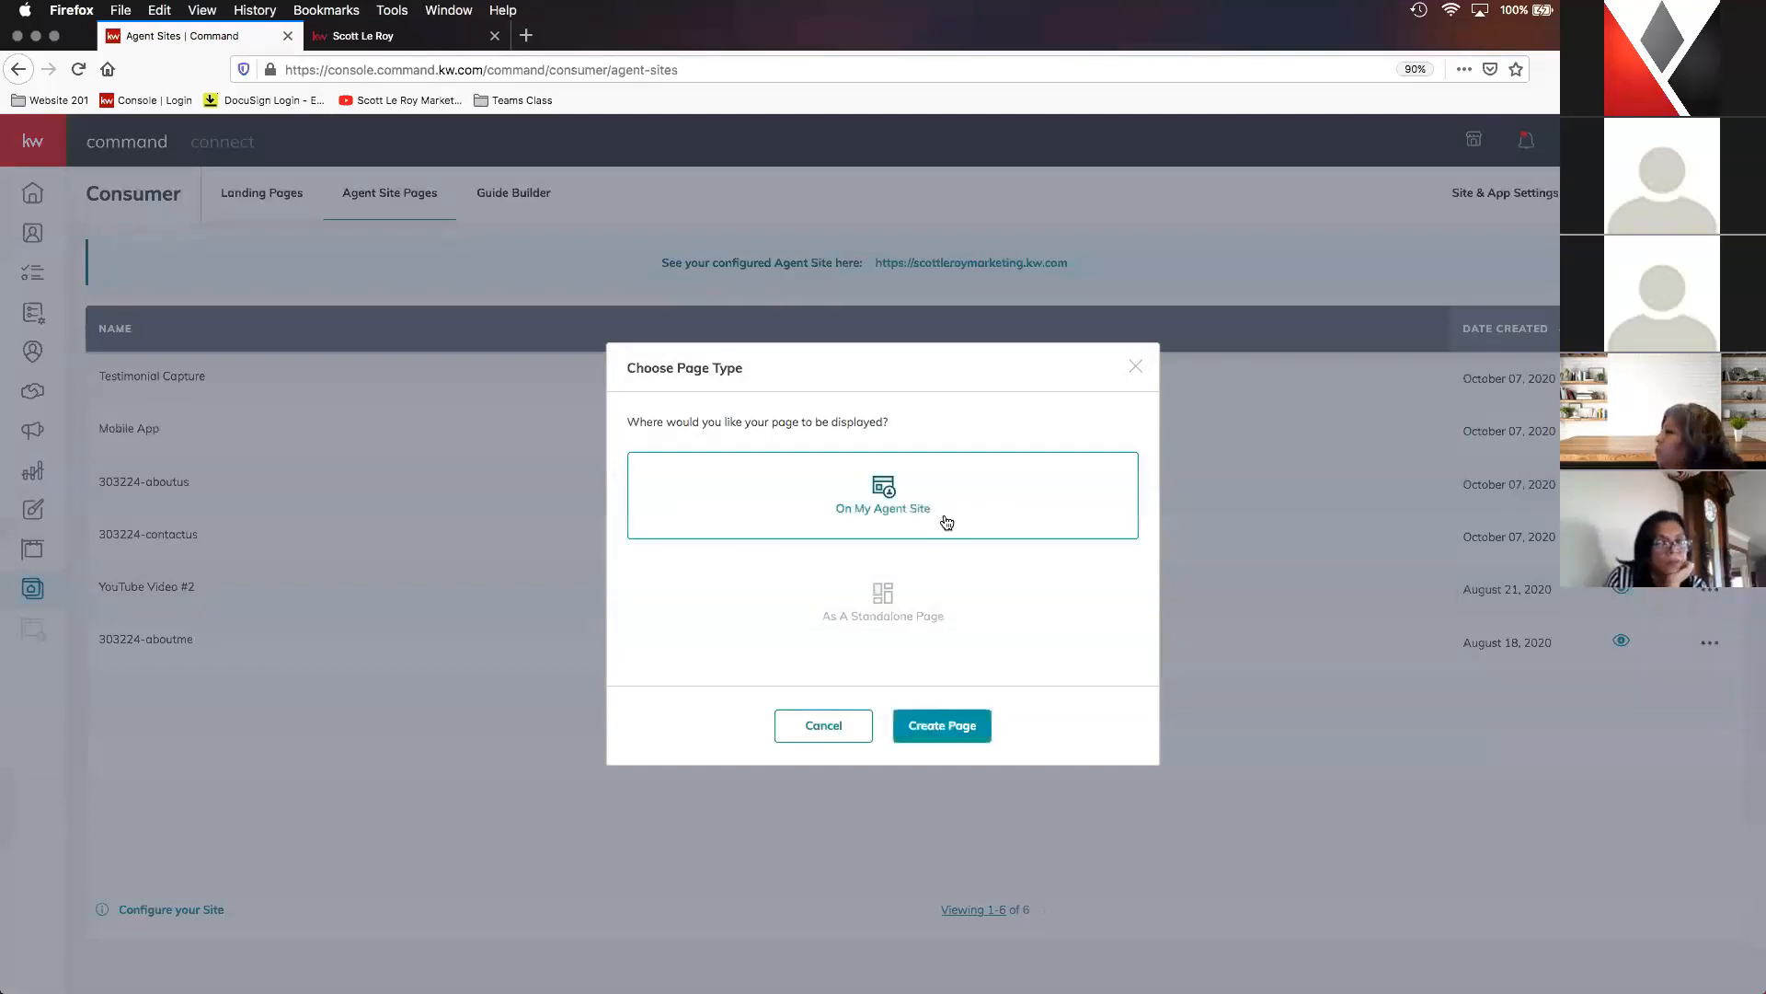
{"action": "left_click", "coordinate": [945, 732]}
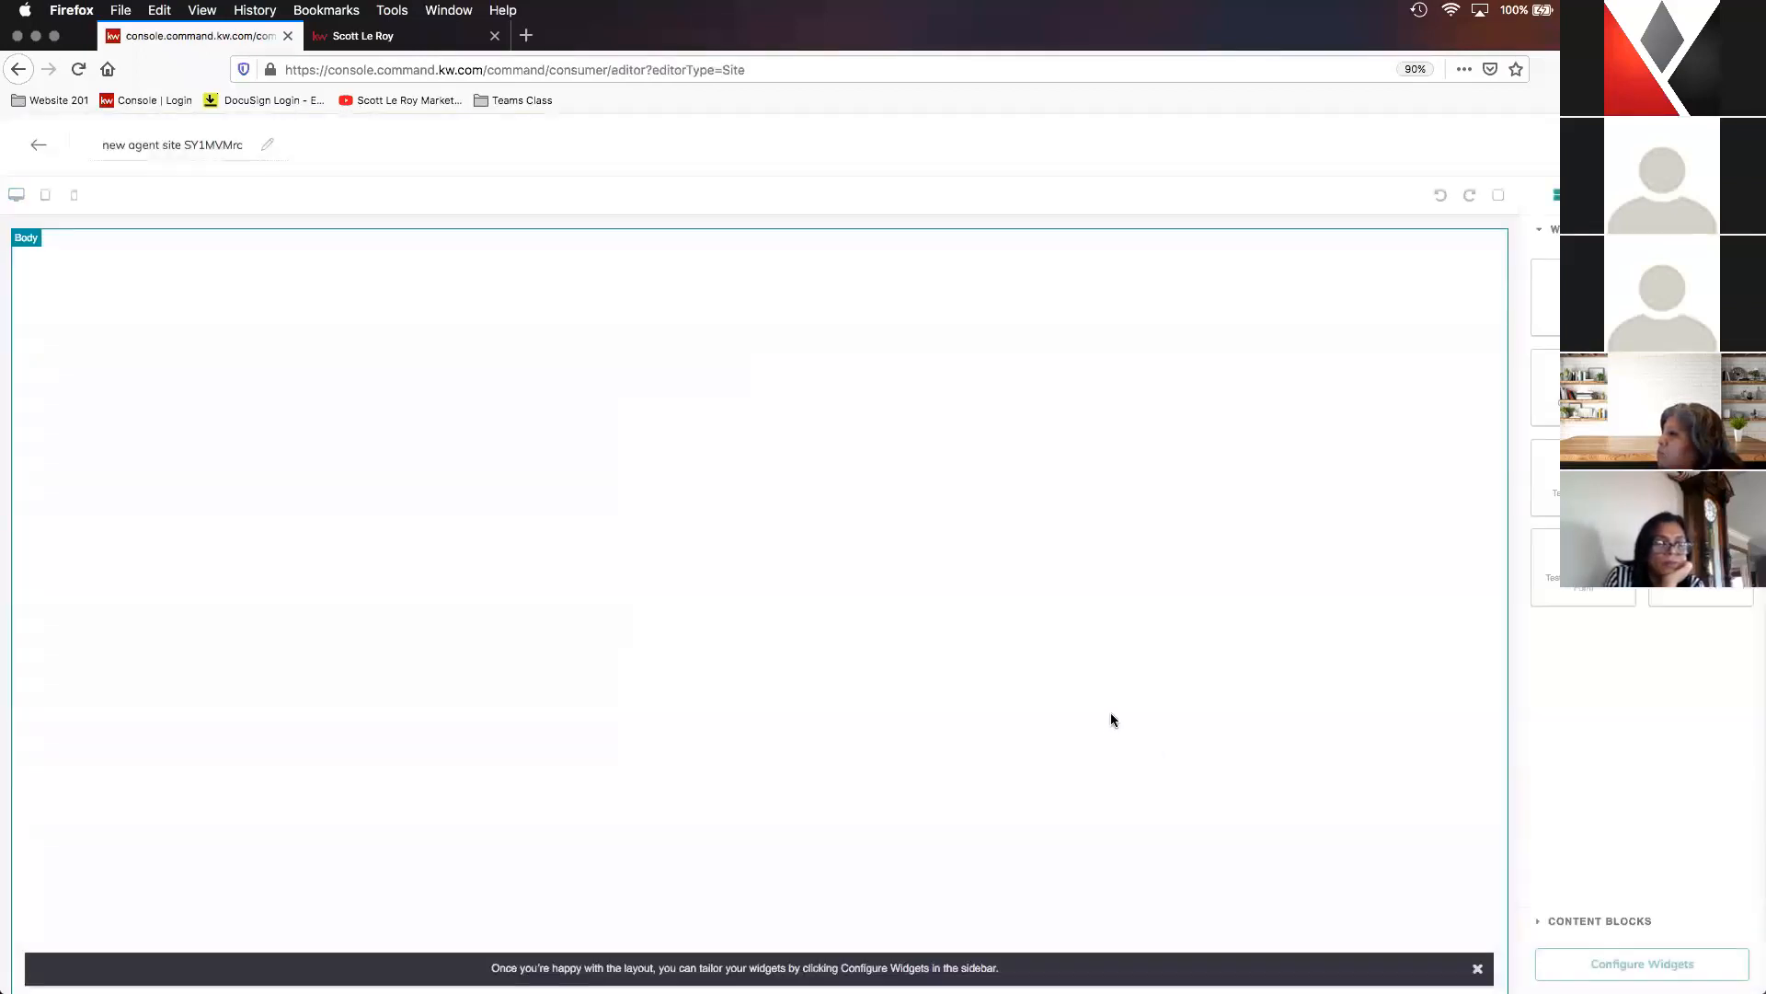
{"action": "triple_click", "coordinate": [206, 146]}
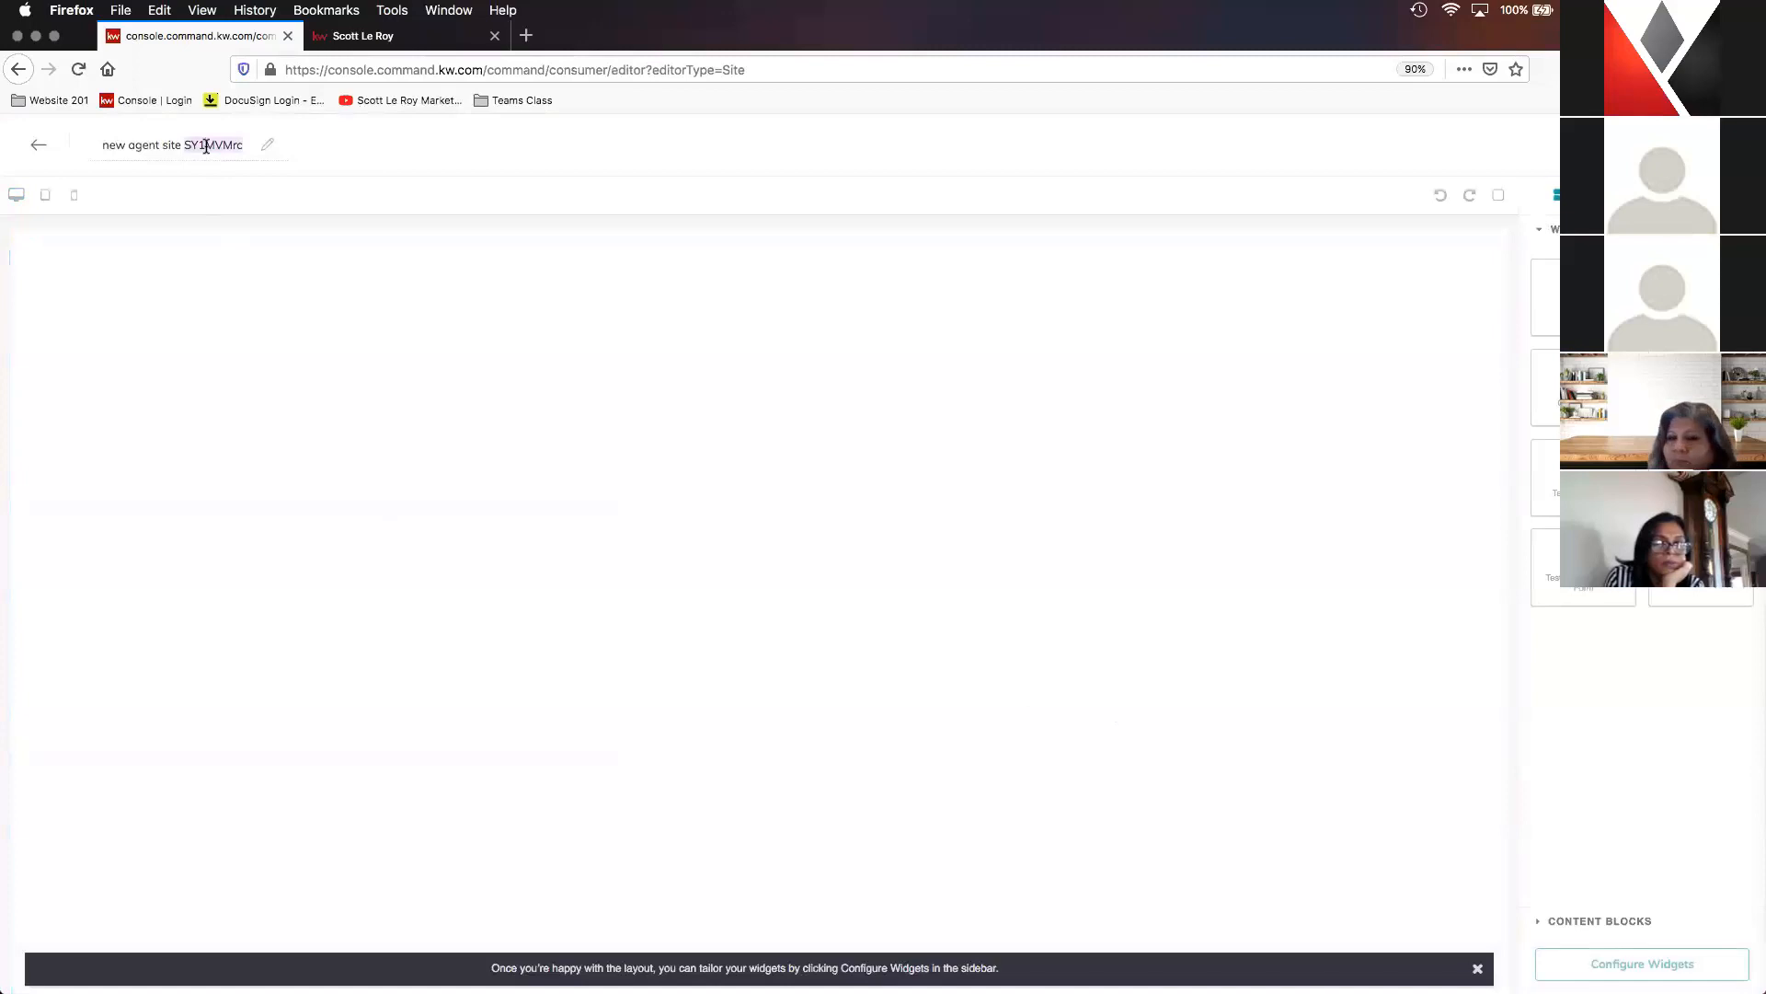
{"action": "type", "text": "Reviews"}
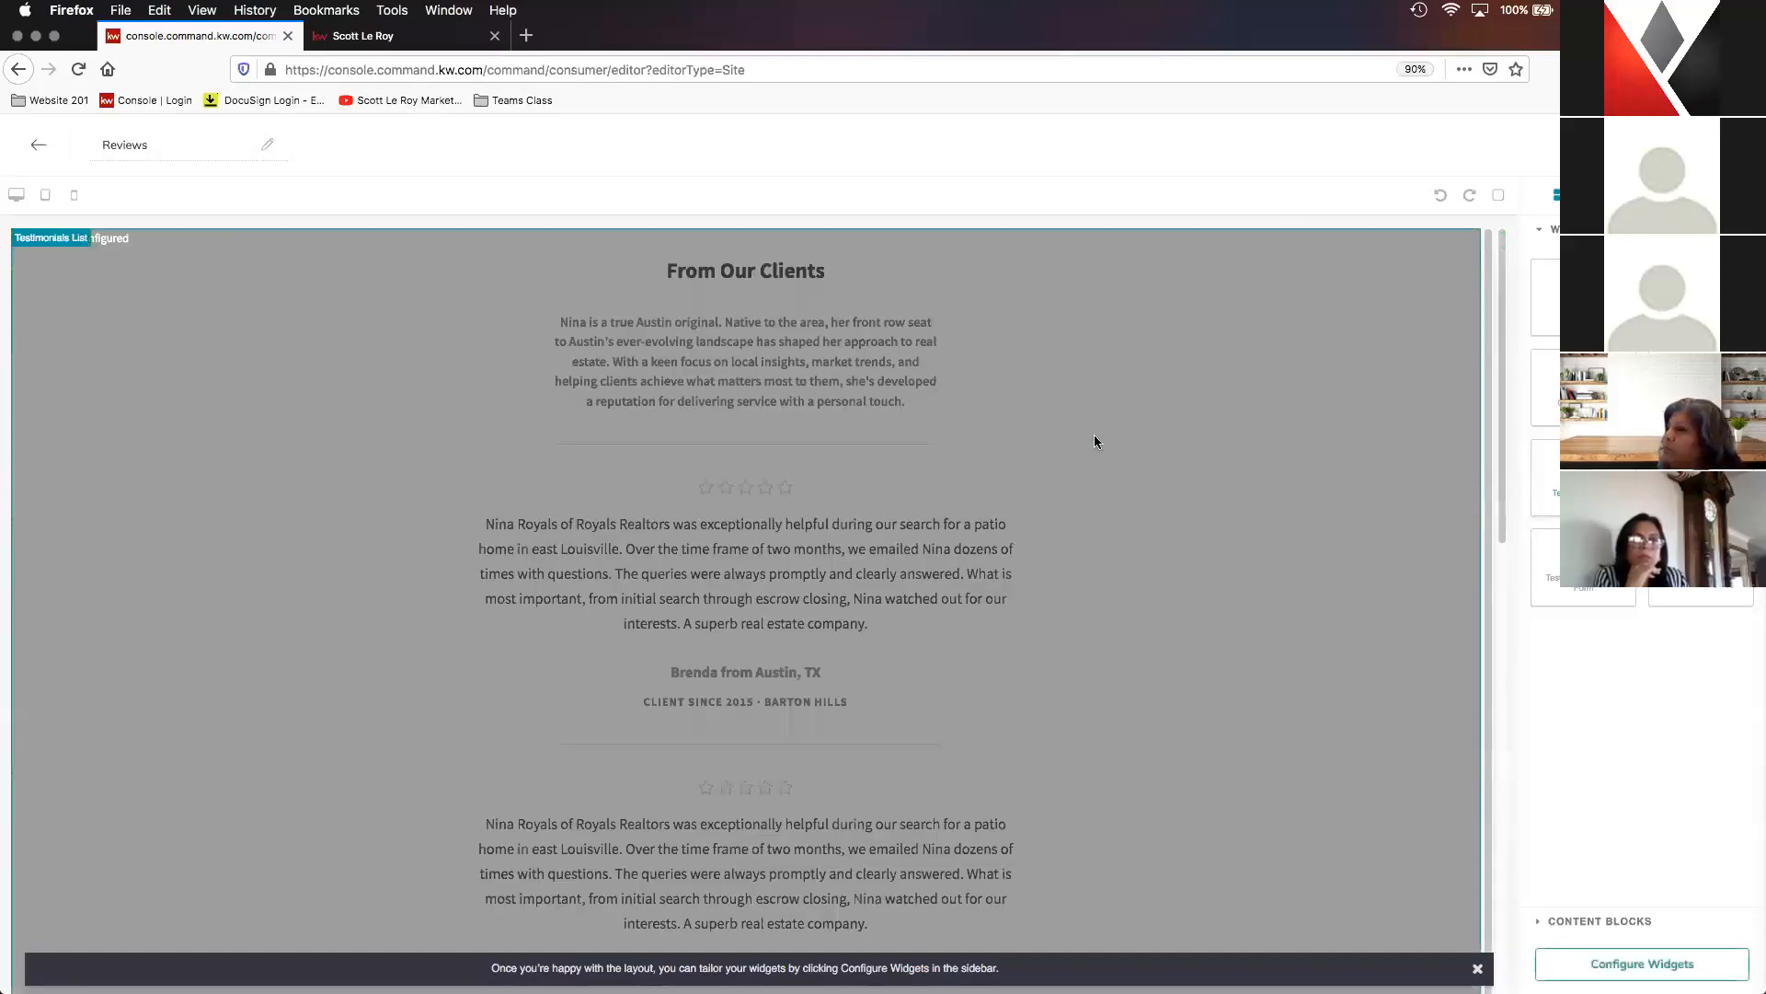
- Configure the Testimonials List widget with the headline "Client Reviews" and the introduction "See what our clients have to say!"
{"action": "scroll", "coordinate": [791, 460], "scroll_direction": "down", "scroll_amount": 1}
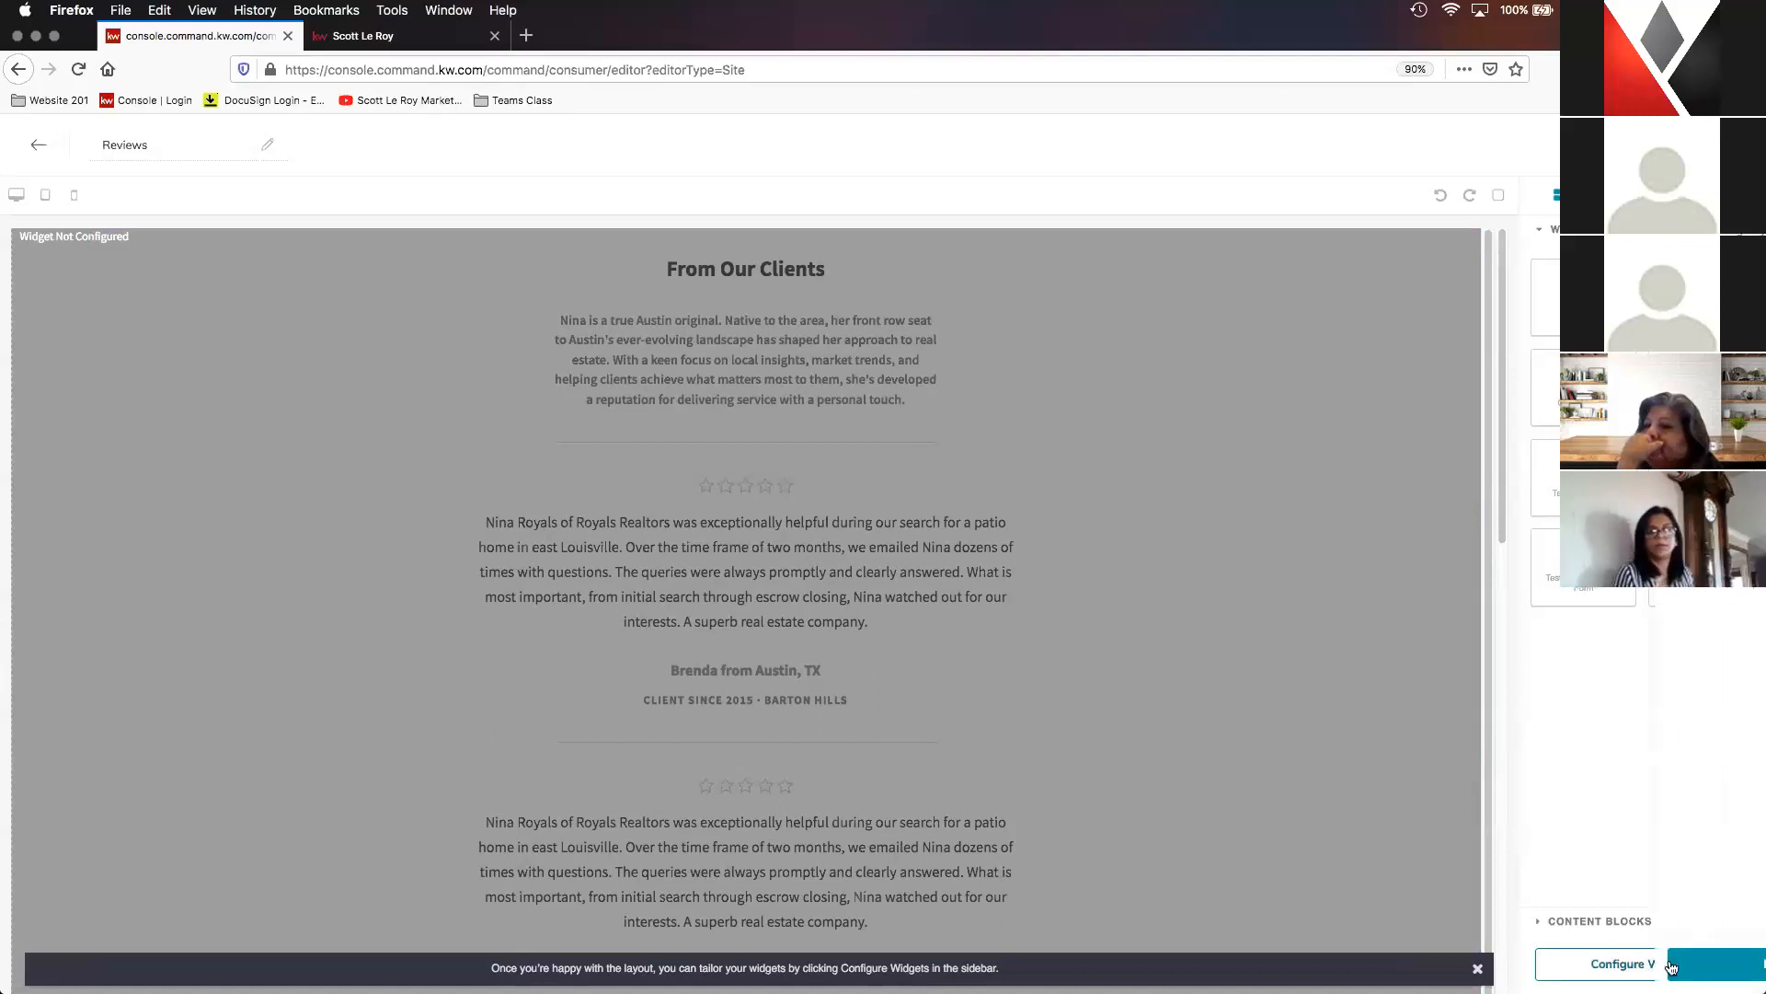
{"action": "left_click", "coordinate": [1672, 965]}
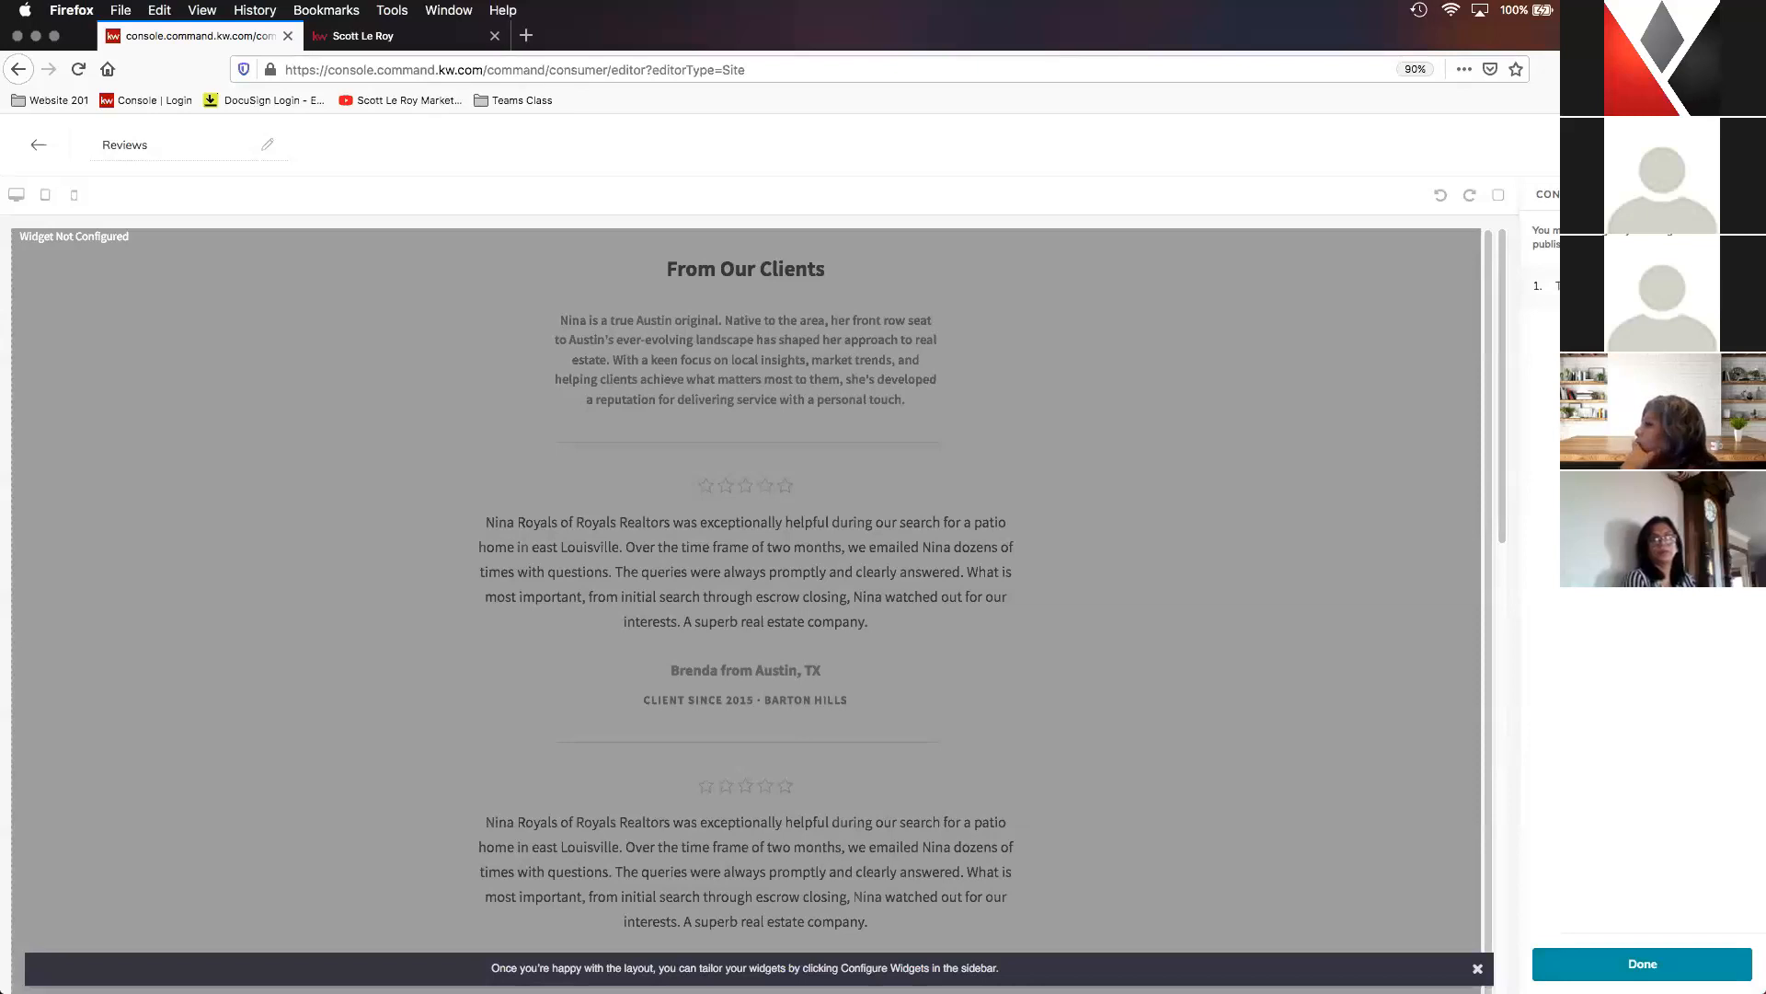
{"action": "left_click", "coordinate": [1642, 963]}
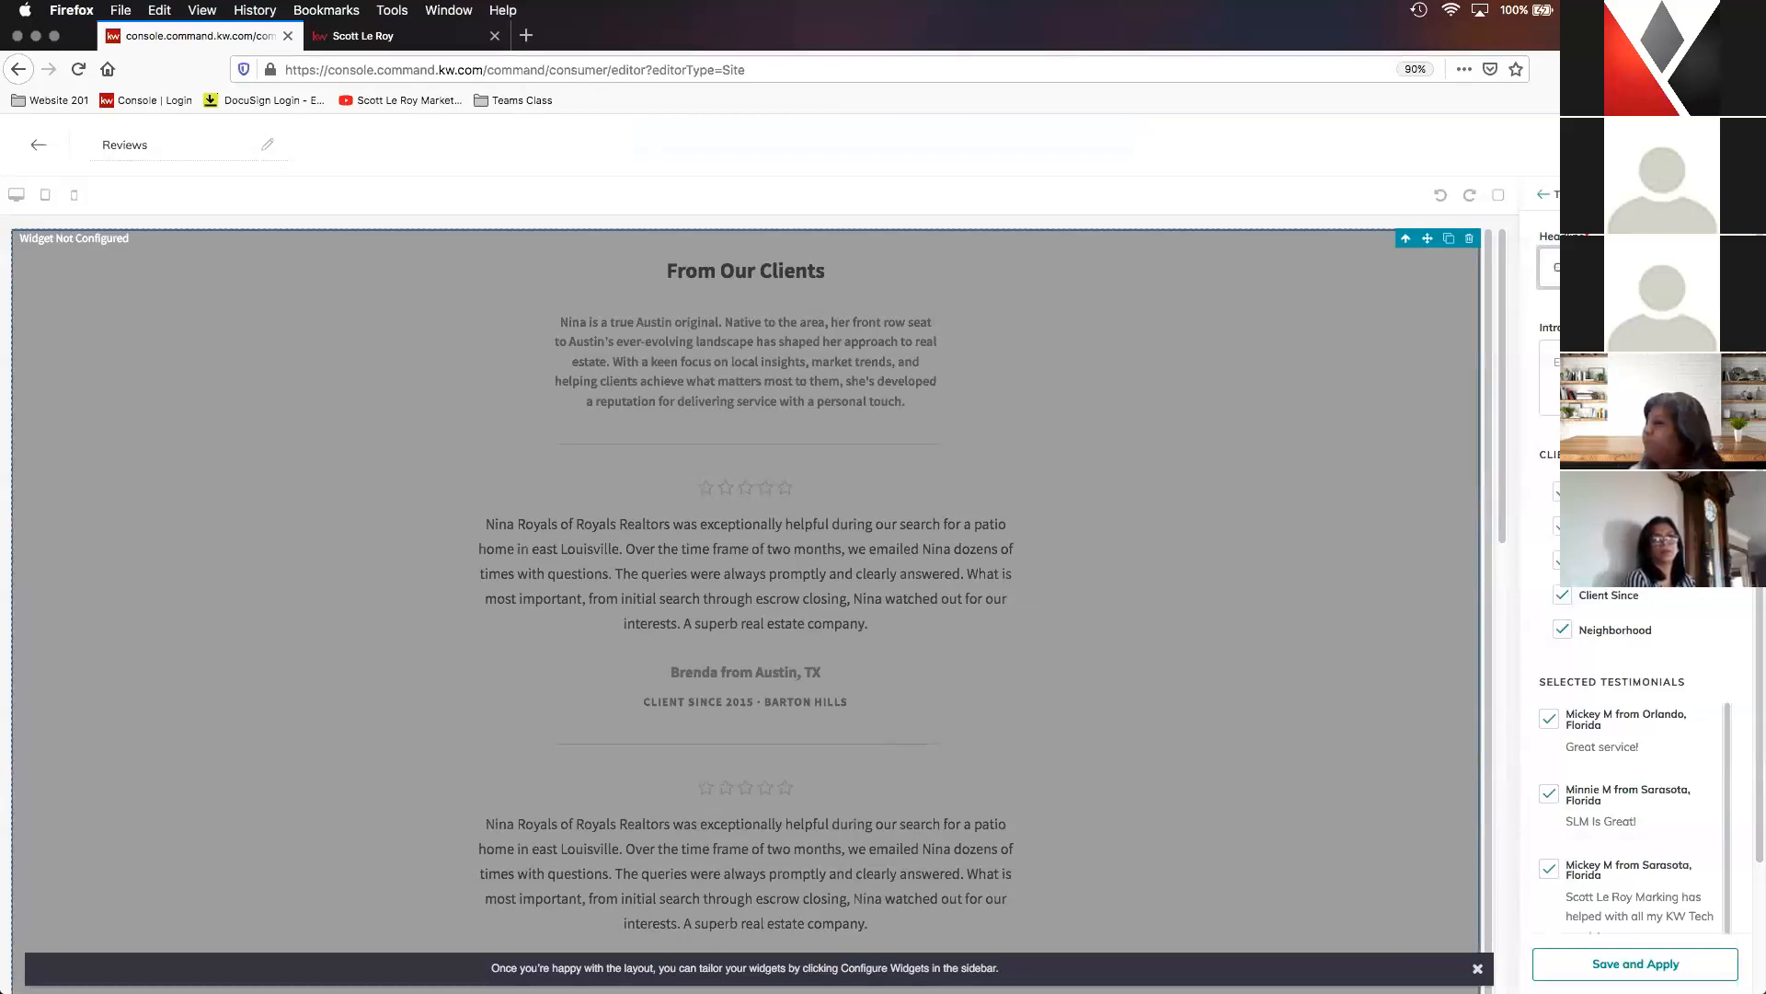
{"action": "left_click", "coordinate": [1605, 375]}
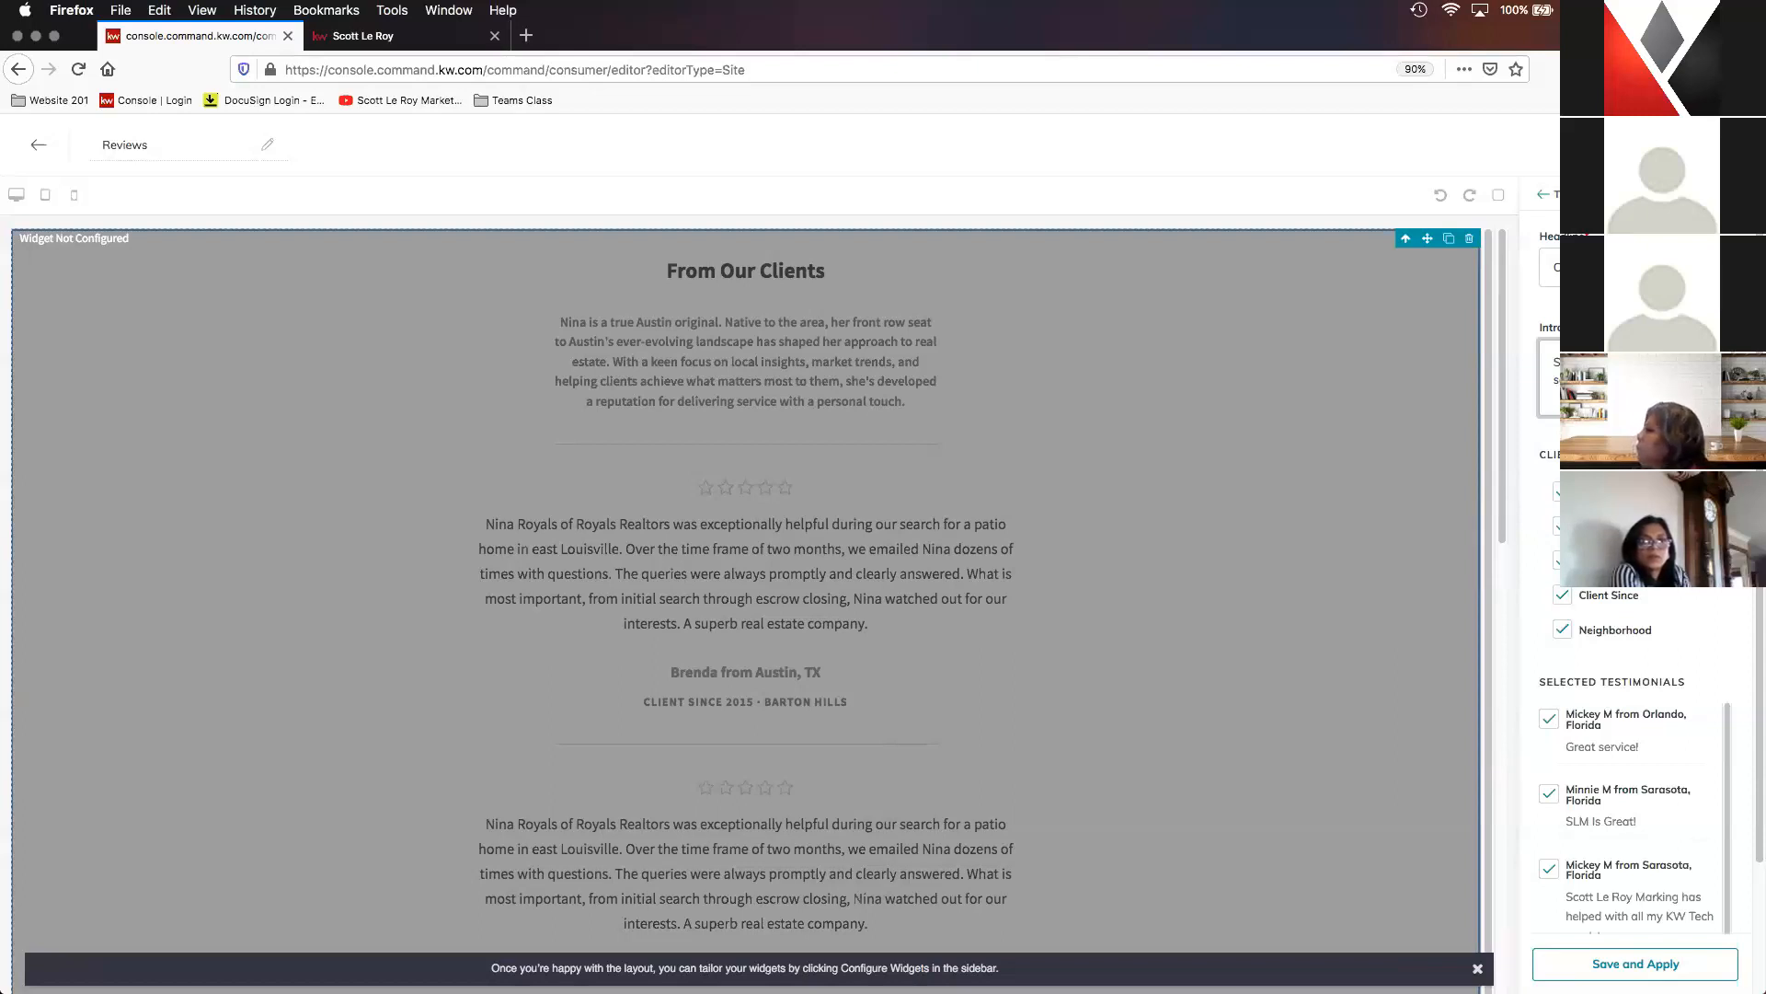
- Hide the Client Since and Neighborhood details, keep all testimonials selected, and apply the widget settings
{"action": "scroll", "coordinate": [1633, 736], "scroll_direction": "down", "scroll_amount": 2}
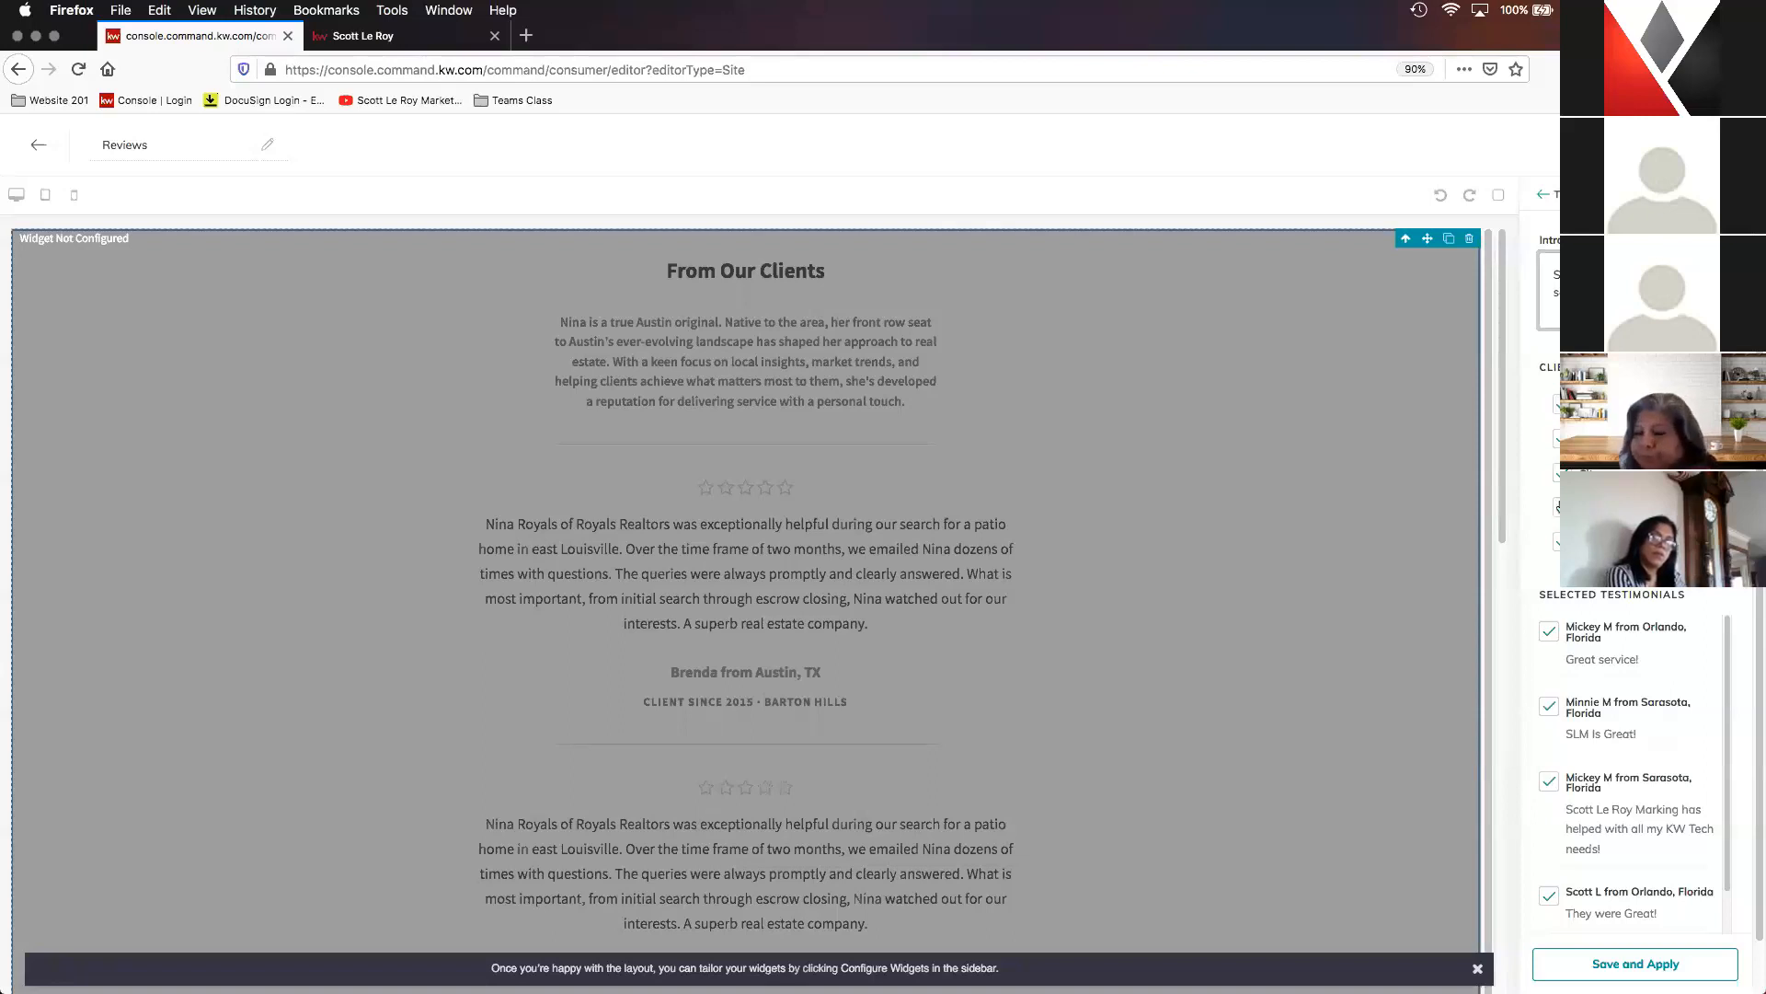
{"action": "left_click", "coordinate": [1560, 510]}
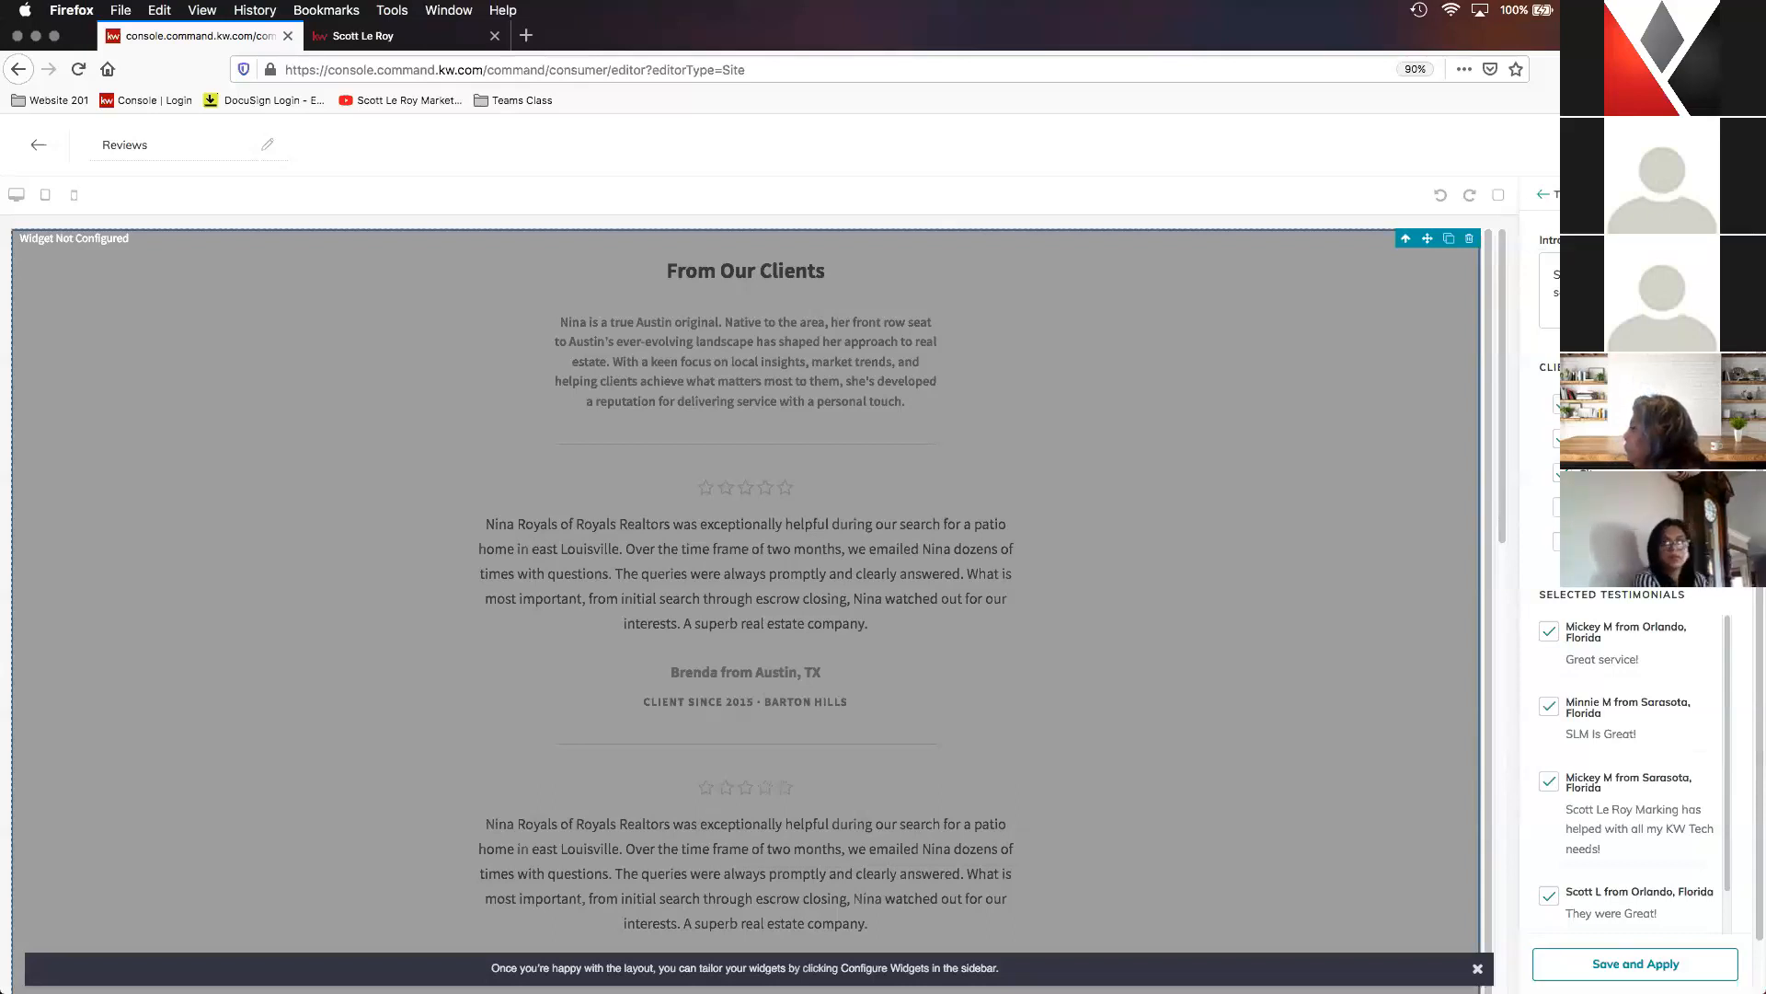
{"action": "scroll", "coordinate": [1576, 653], "scroll_direction": "down", "scroll_amount": 2}
{"action": "scroll", "coordinate": [1600, 763], "scroll_direction": "down", "scroll_amount": 4}
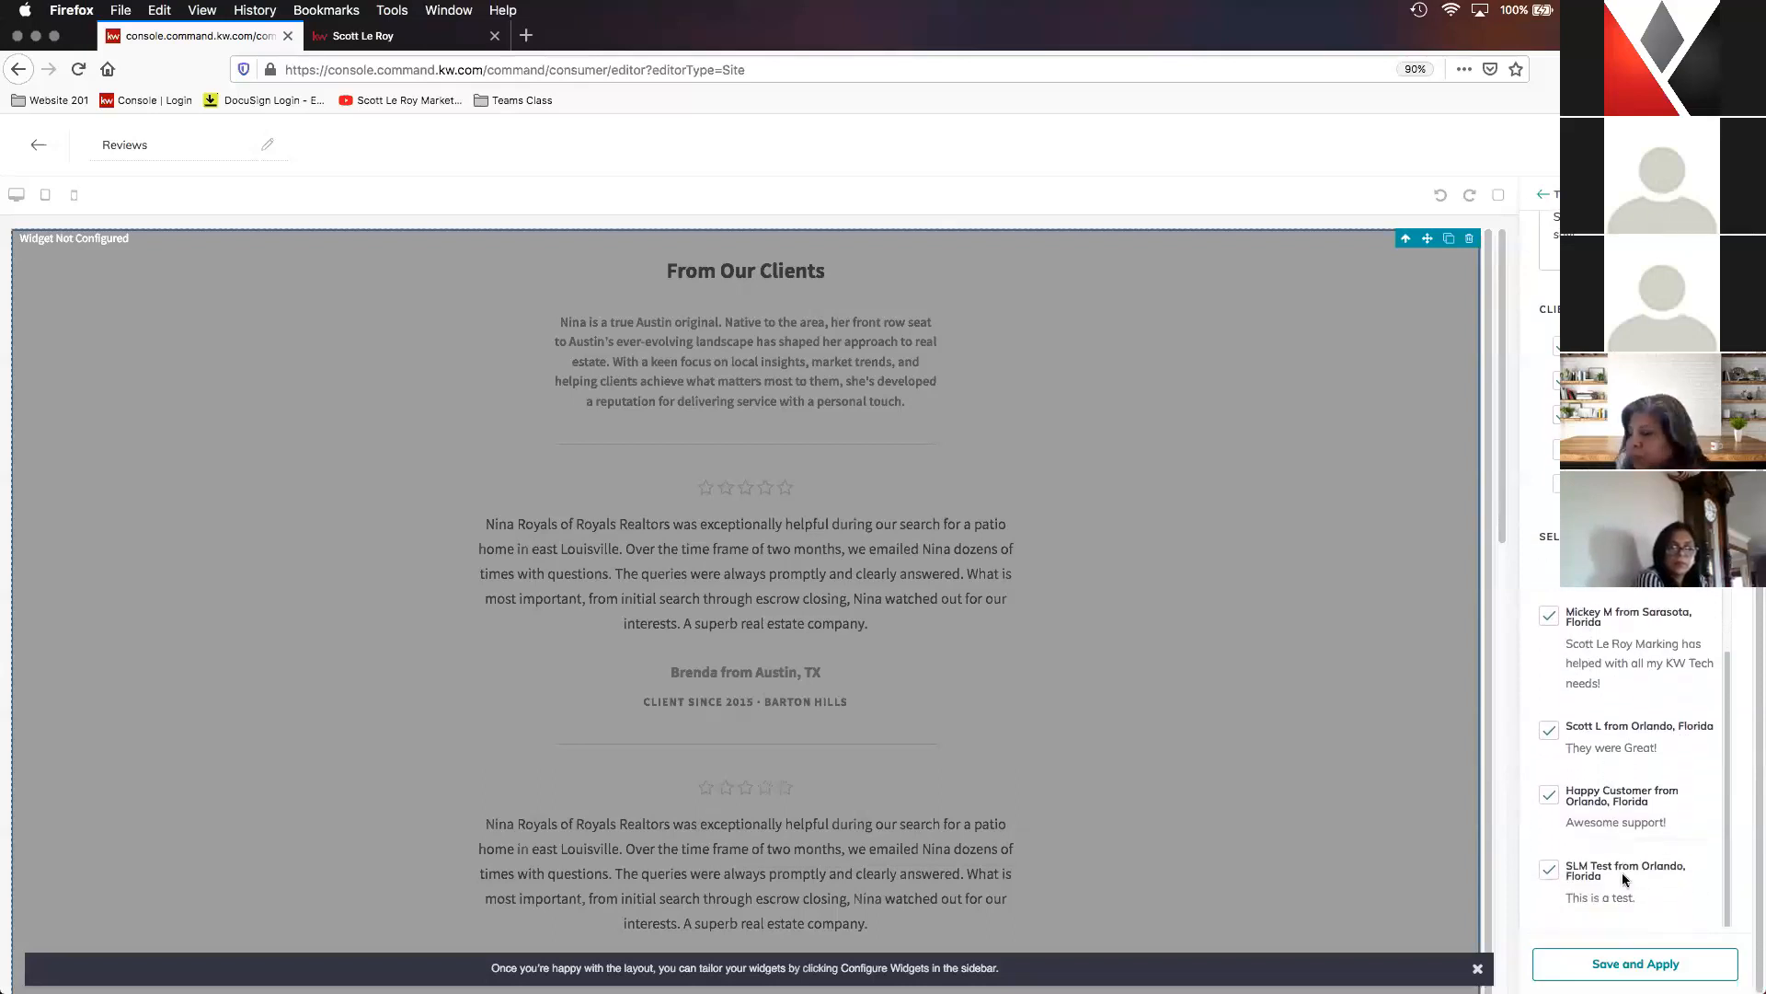
{"action": "scroll", "coordinate": [1601, 782], "scroll_direction": "up", "scroll_amount": 3}
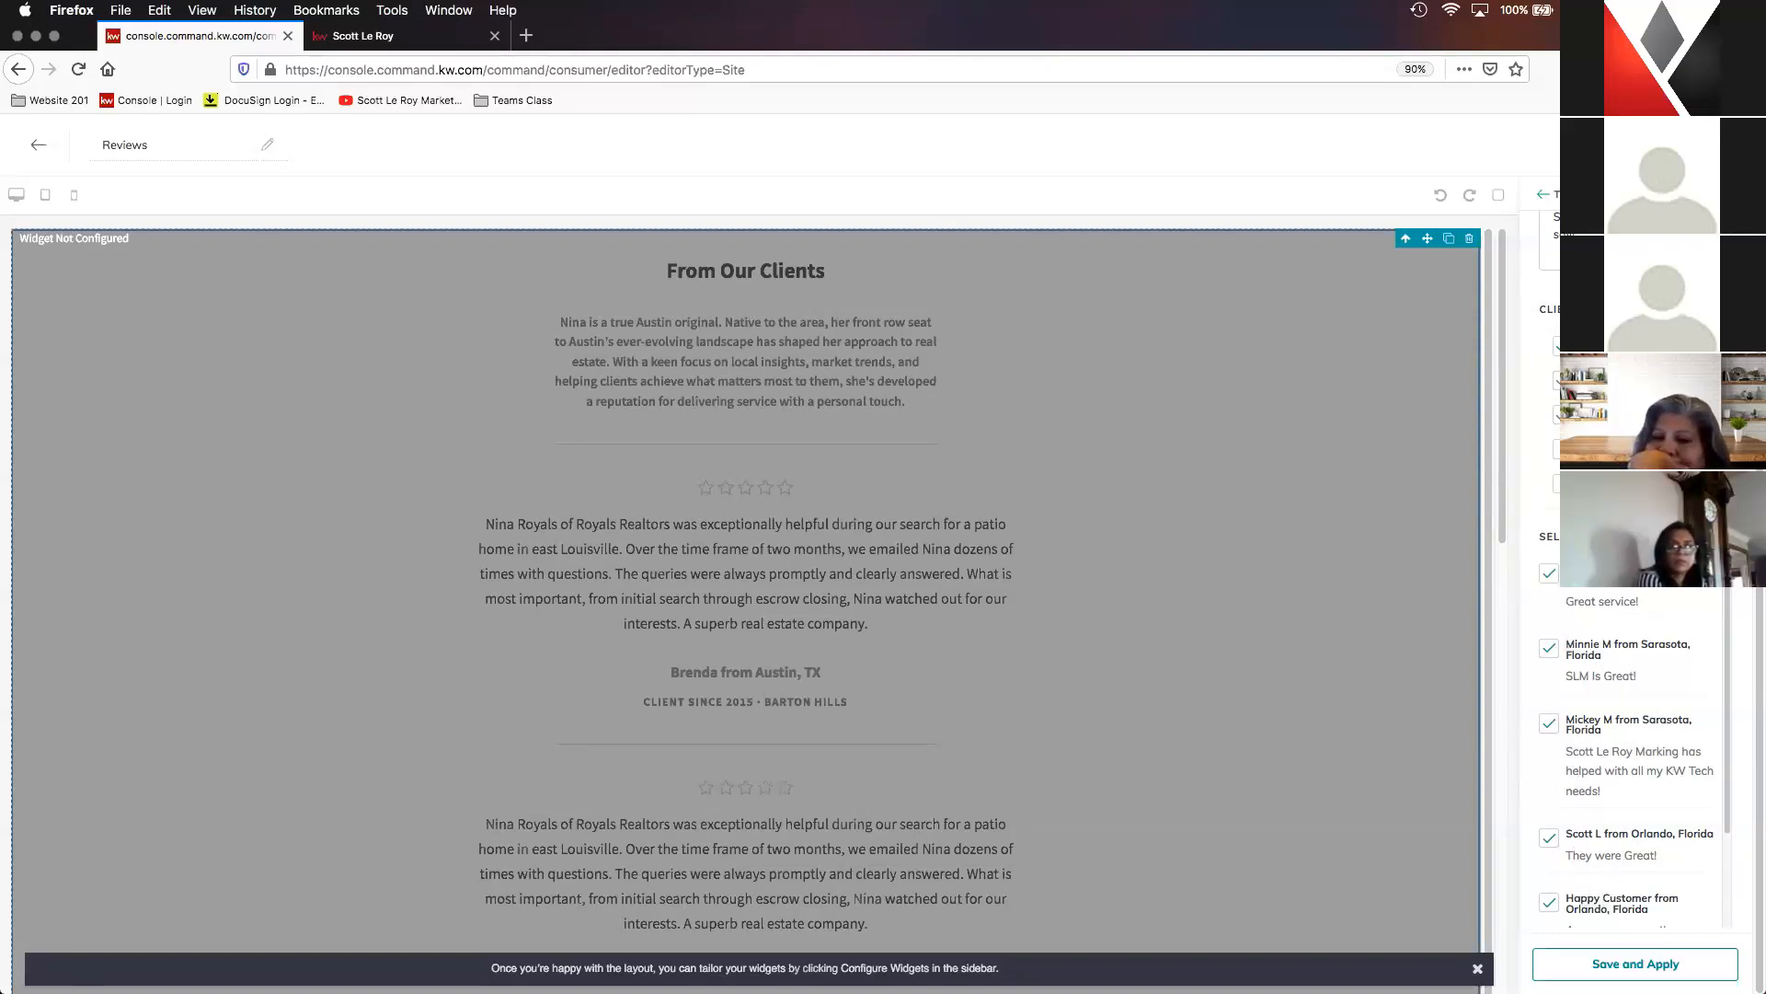
{"action": "left_click", "coordinate": [1663, 964]}
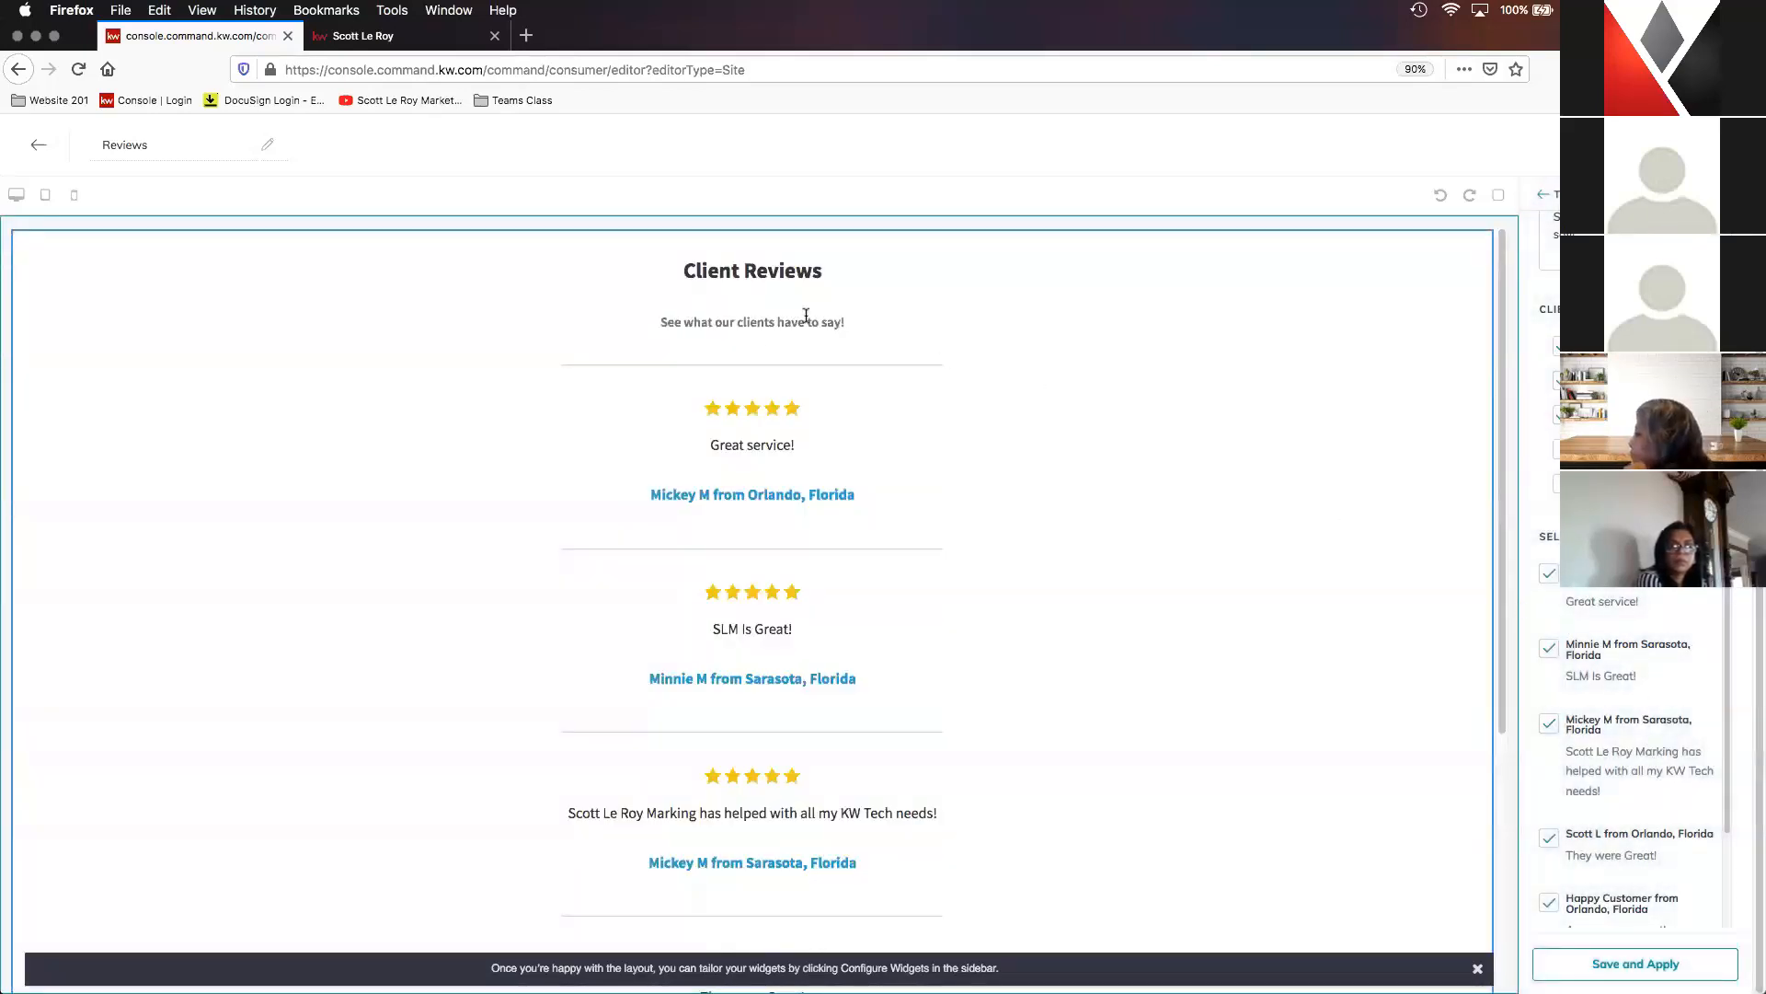
- Look through the testimonials in the page preview and publish the Reviews page as an agent site
{"action": "scroll", "coordinate": [777, 511], "scroll_direction": "down", "scroll_amount": 5}
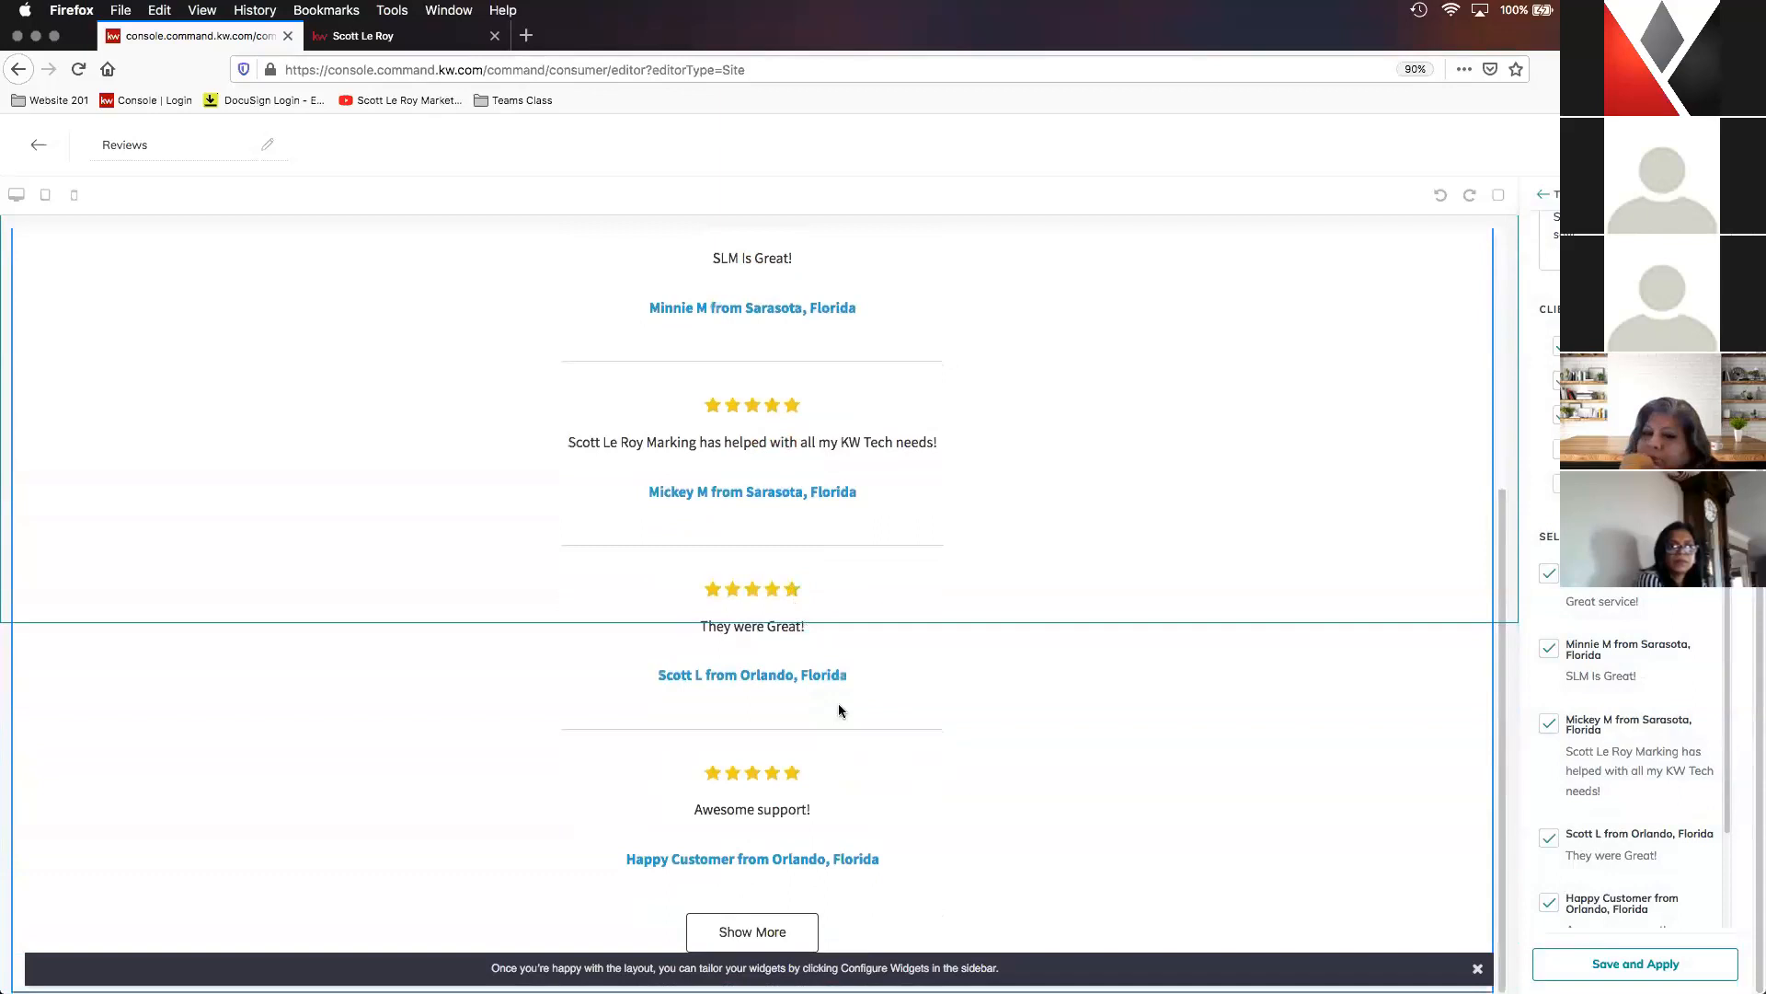
{"action": "scroll", "coordinate": [1196, 490], "scroll_direction": "up", "scroll_amount": 3}
{"action": "scroll", "coordinate": [1194, 489], "scroll_direction": "up", "scroll_amount": 3}
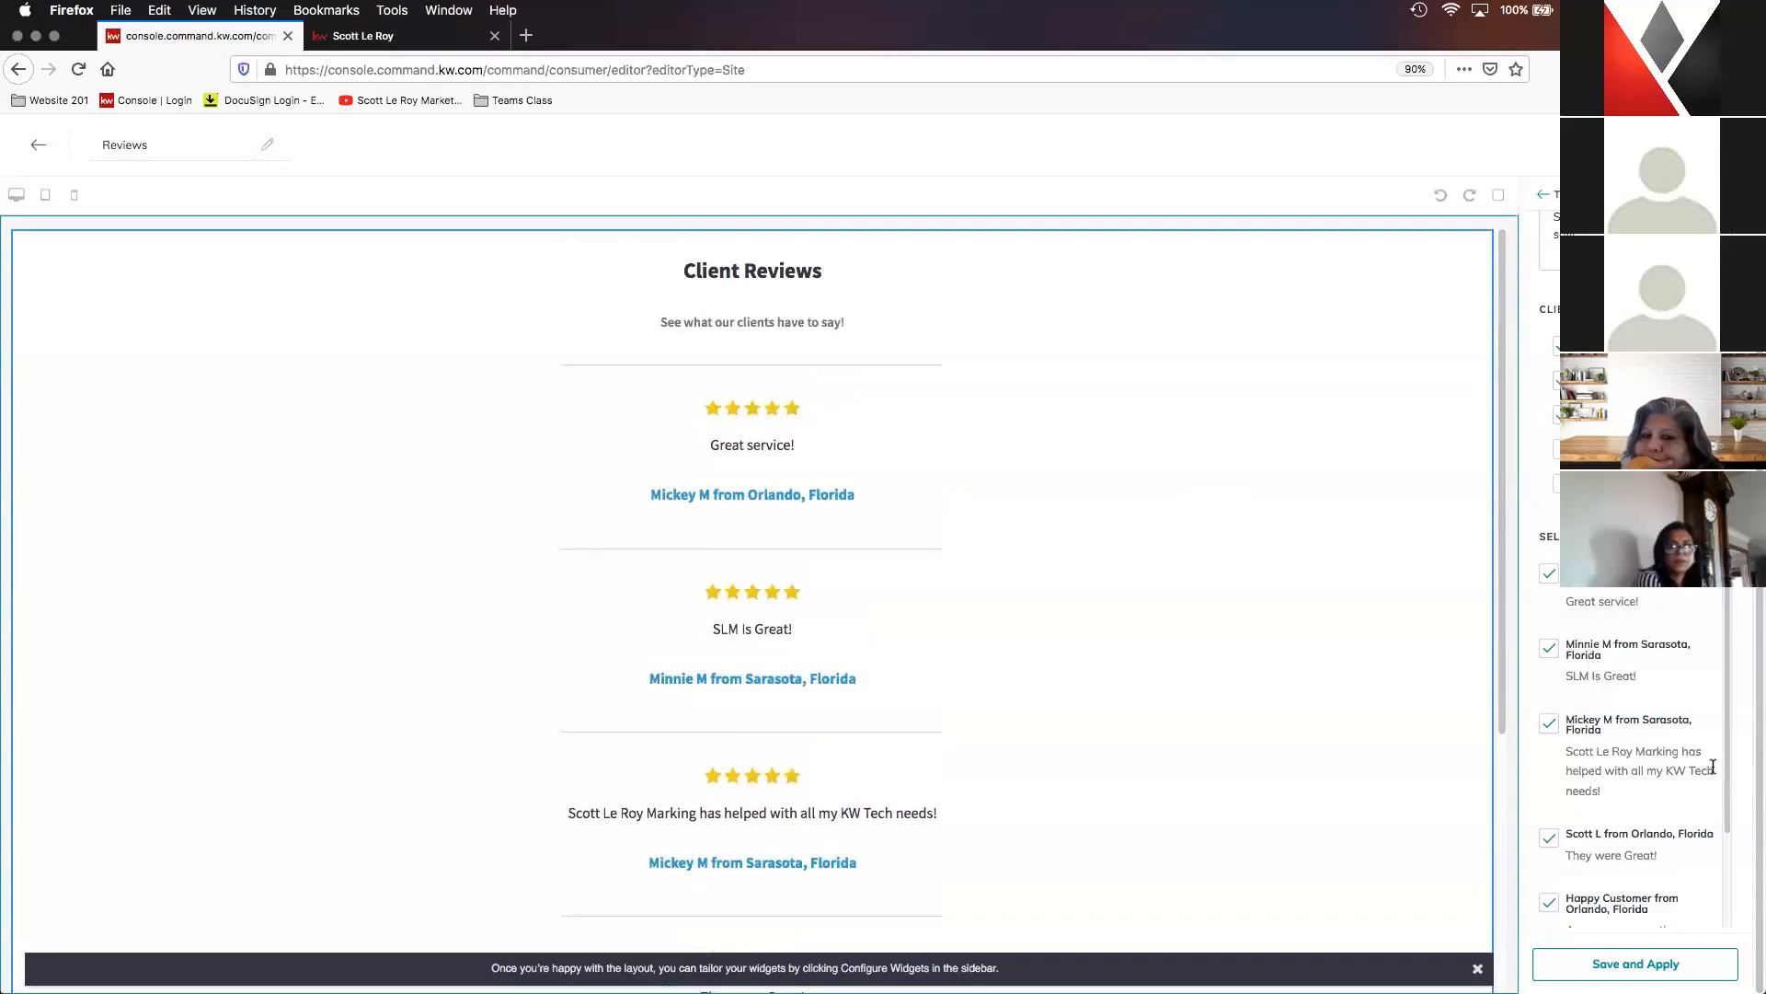
{"action": "left_click", "coordinate": [1691, 145]}
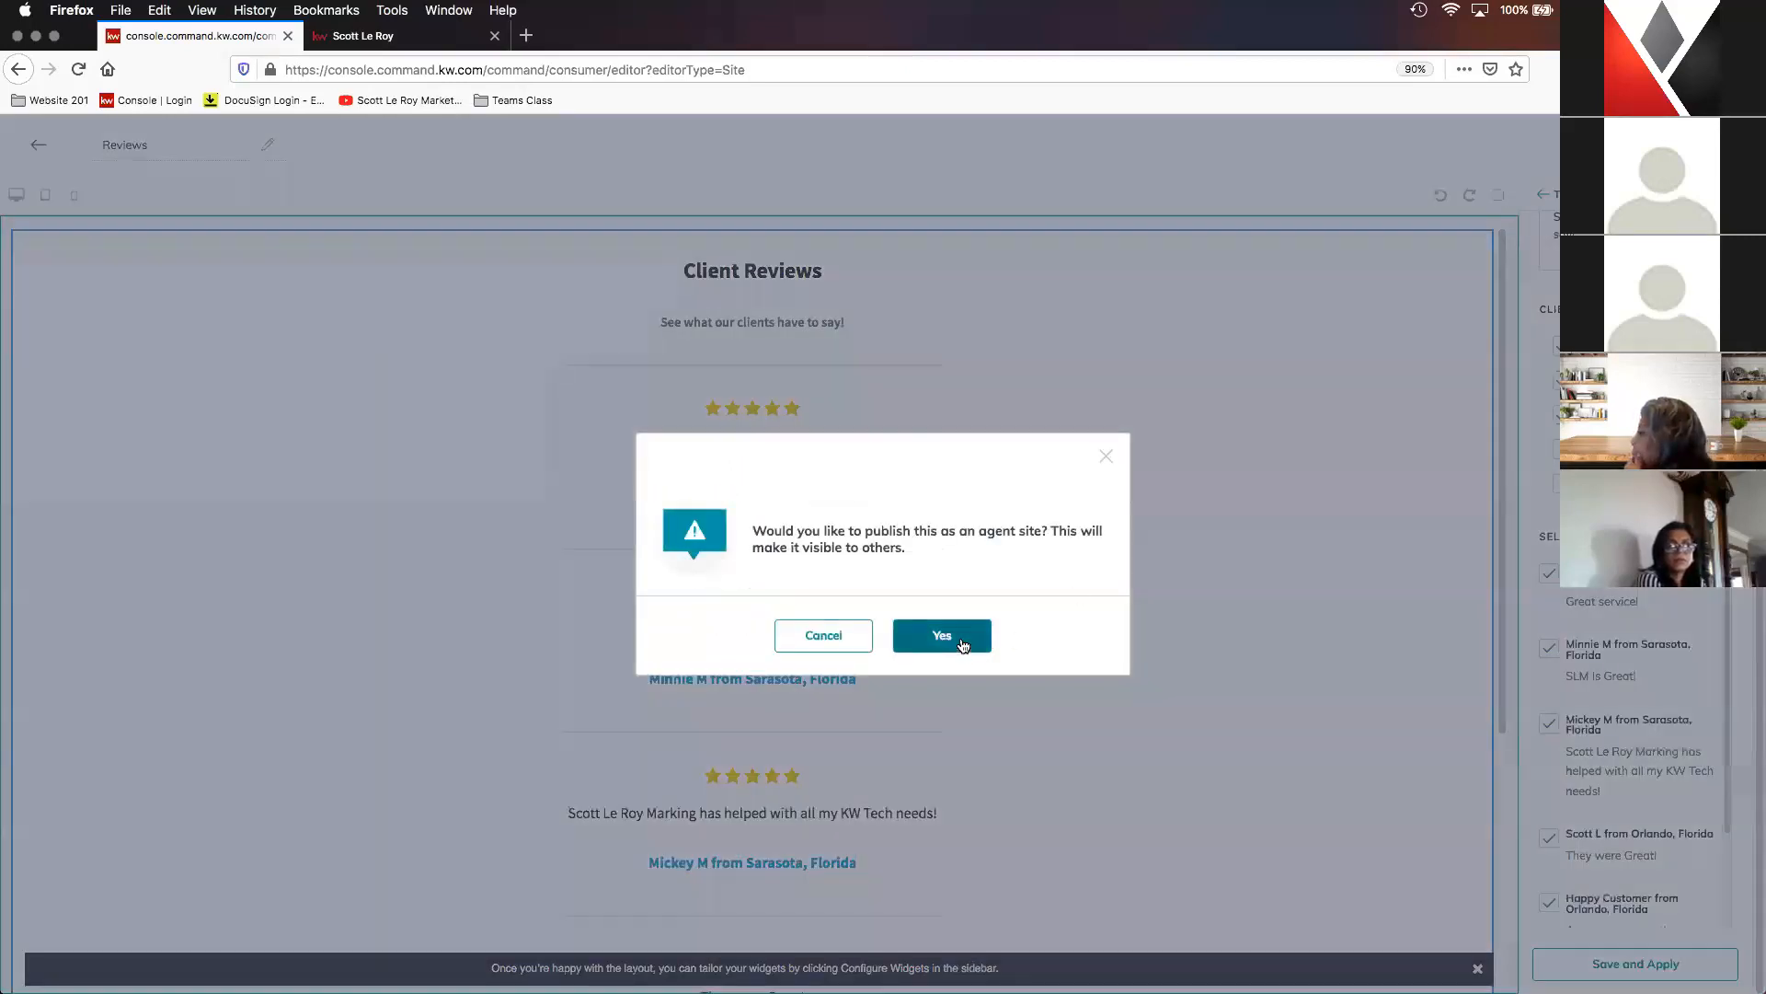
{"action": "left_click", "coordinate": [961, 644]}
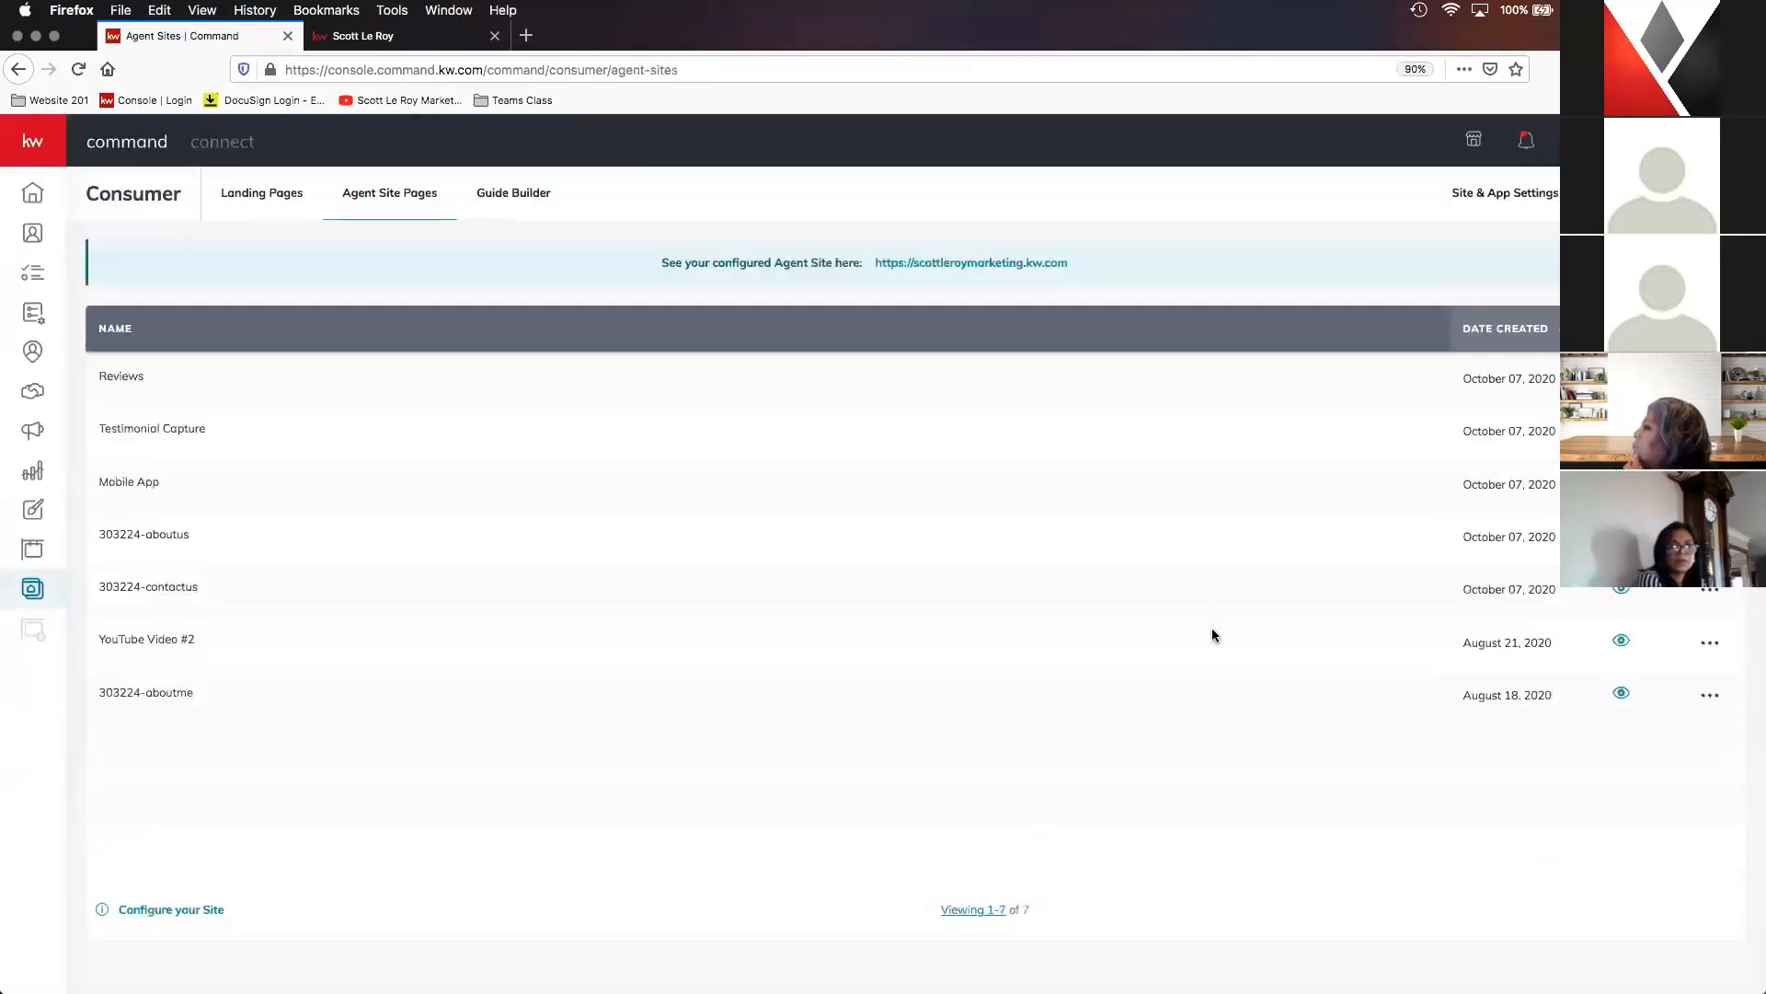
- Add the published Reviews page as a new entry in the Site Page Settings
{"action": "left_click", "coordinate": [1525, 195]}
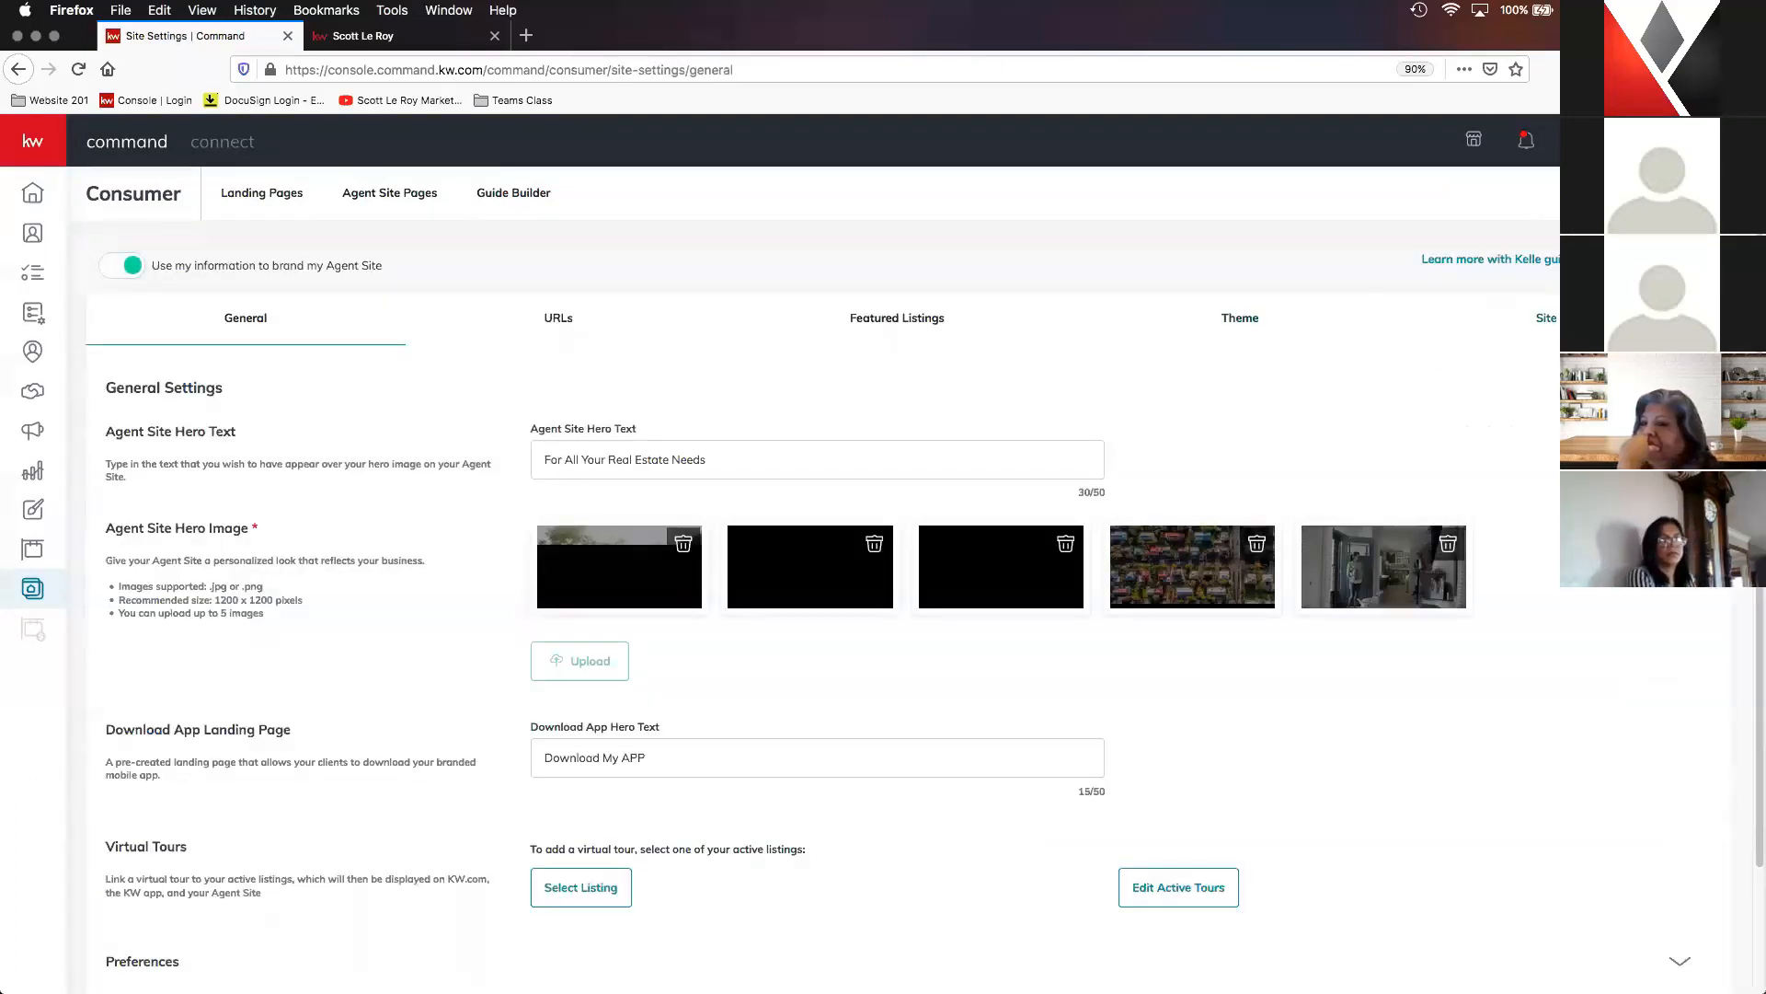
{"action": "left_click", "coordinate": [1552, 318]}
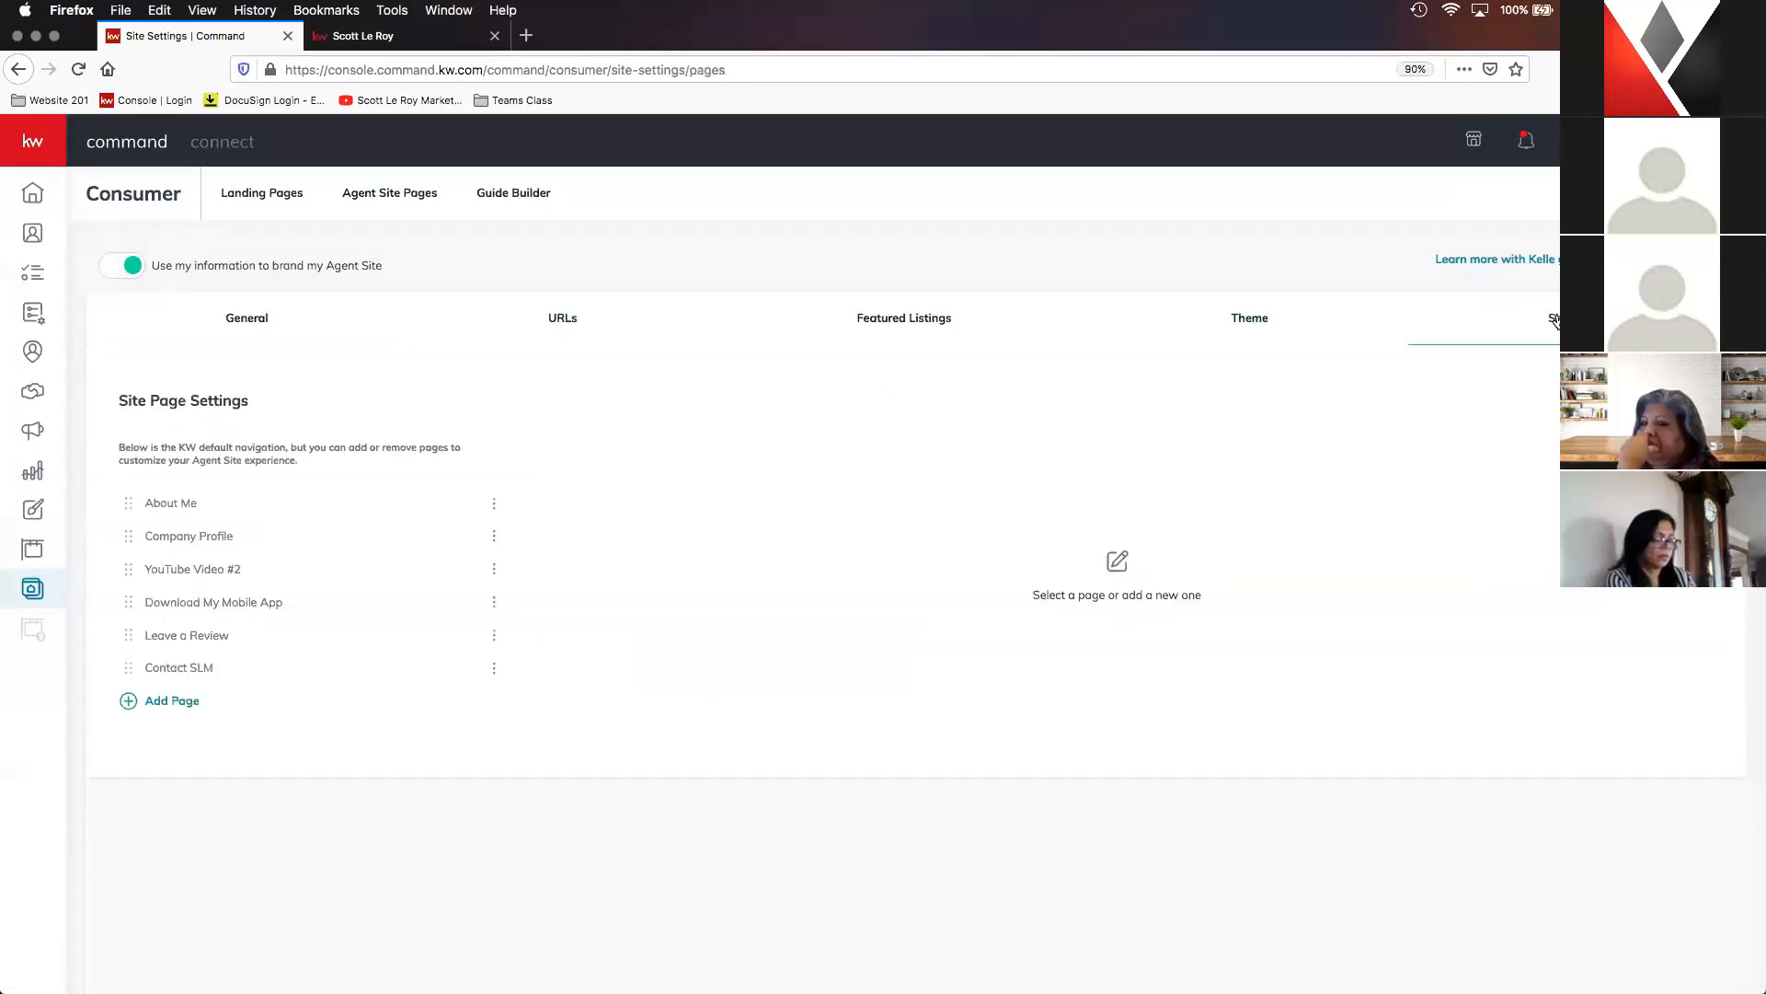
{"action": "left_click", "coordinate": [188, 706]}
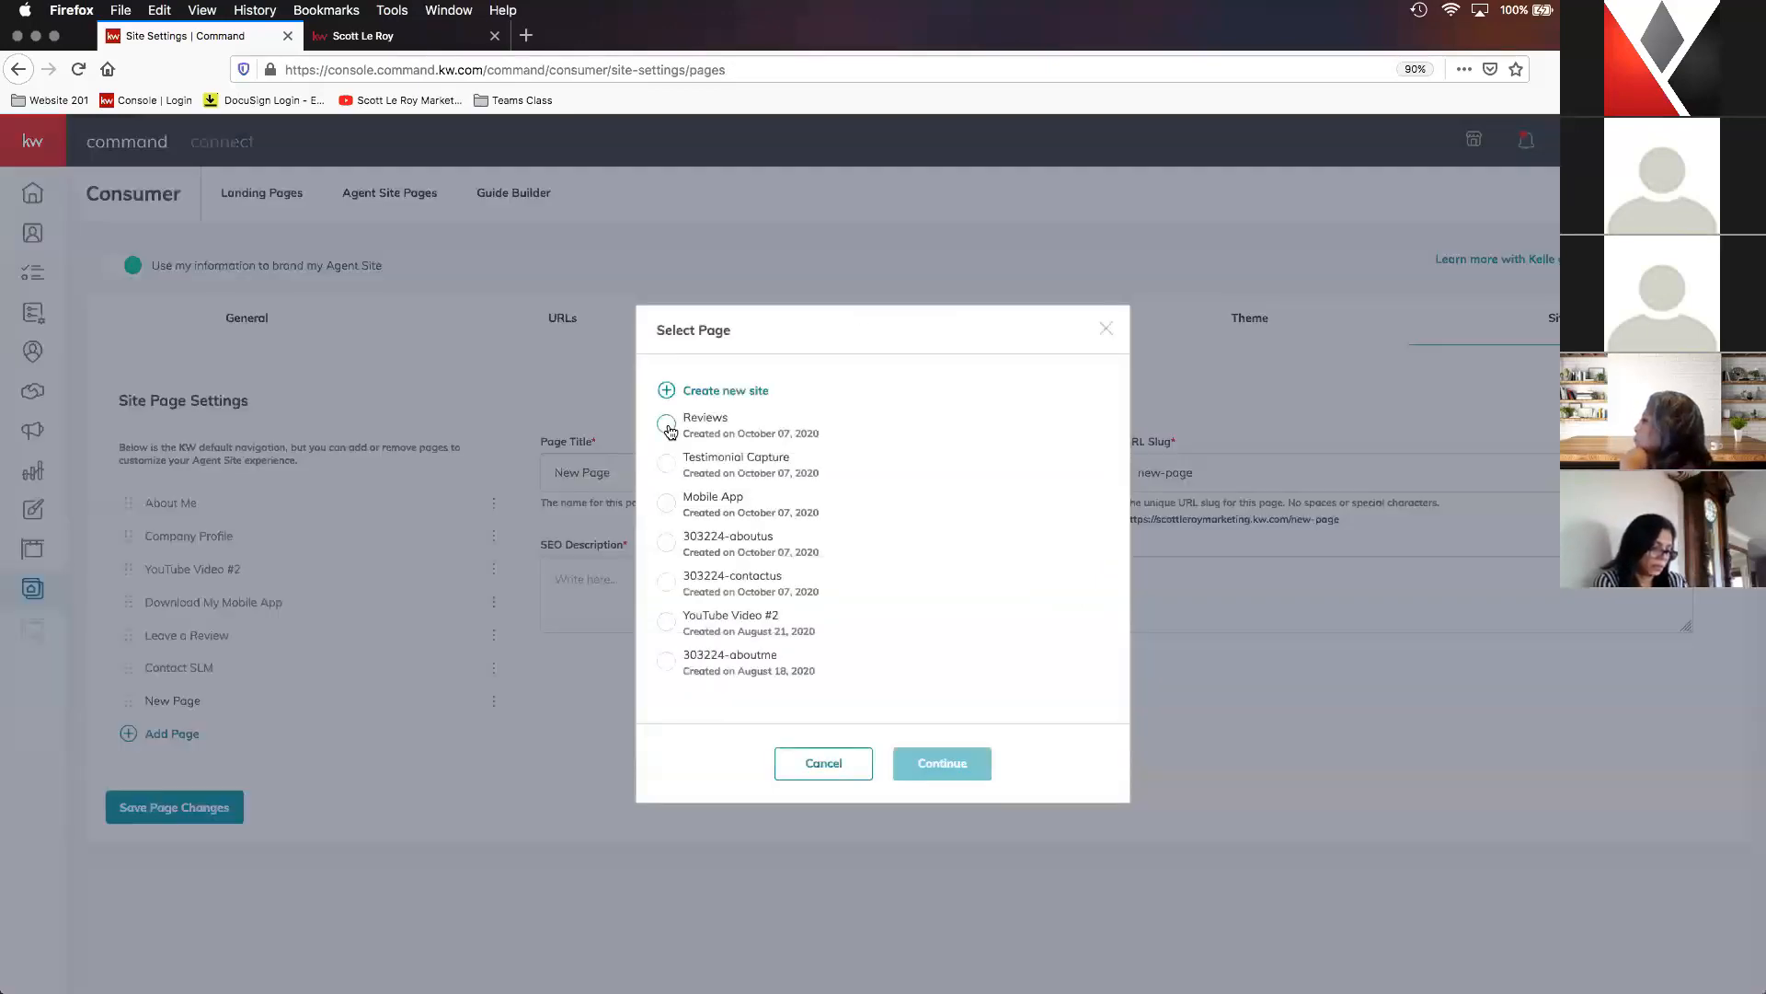
{"action": "left_click", "coordinate": [667, 425]}
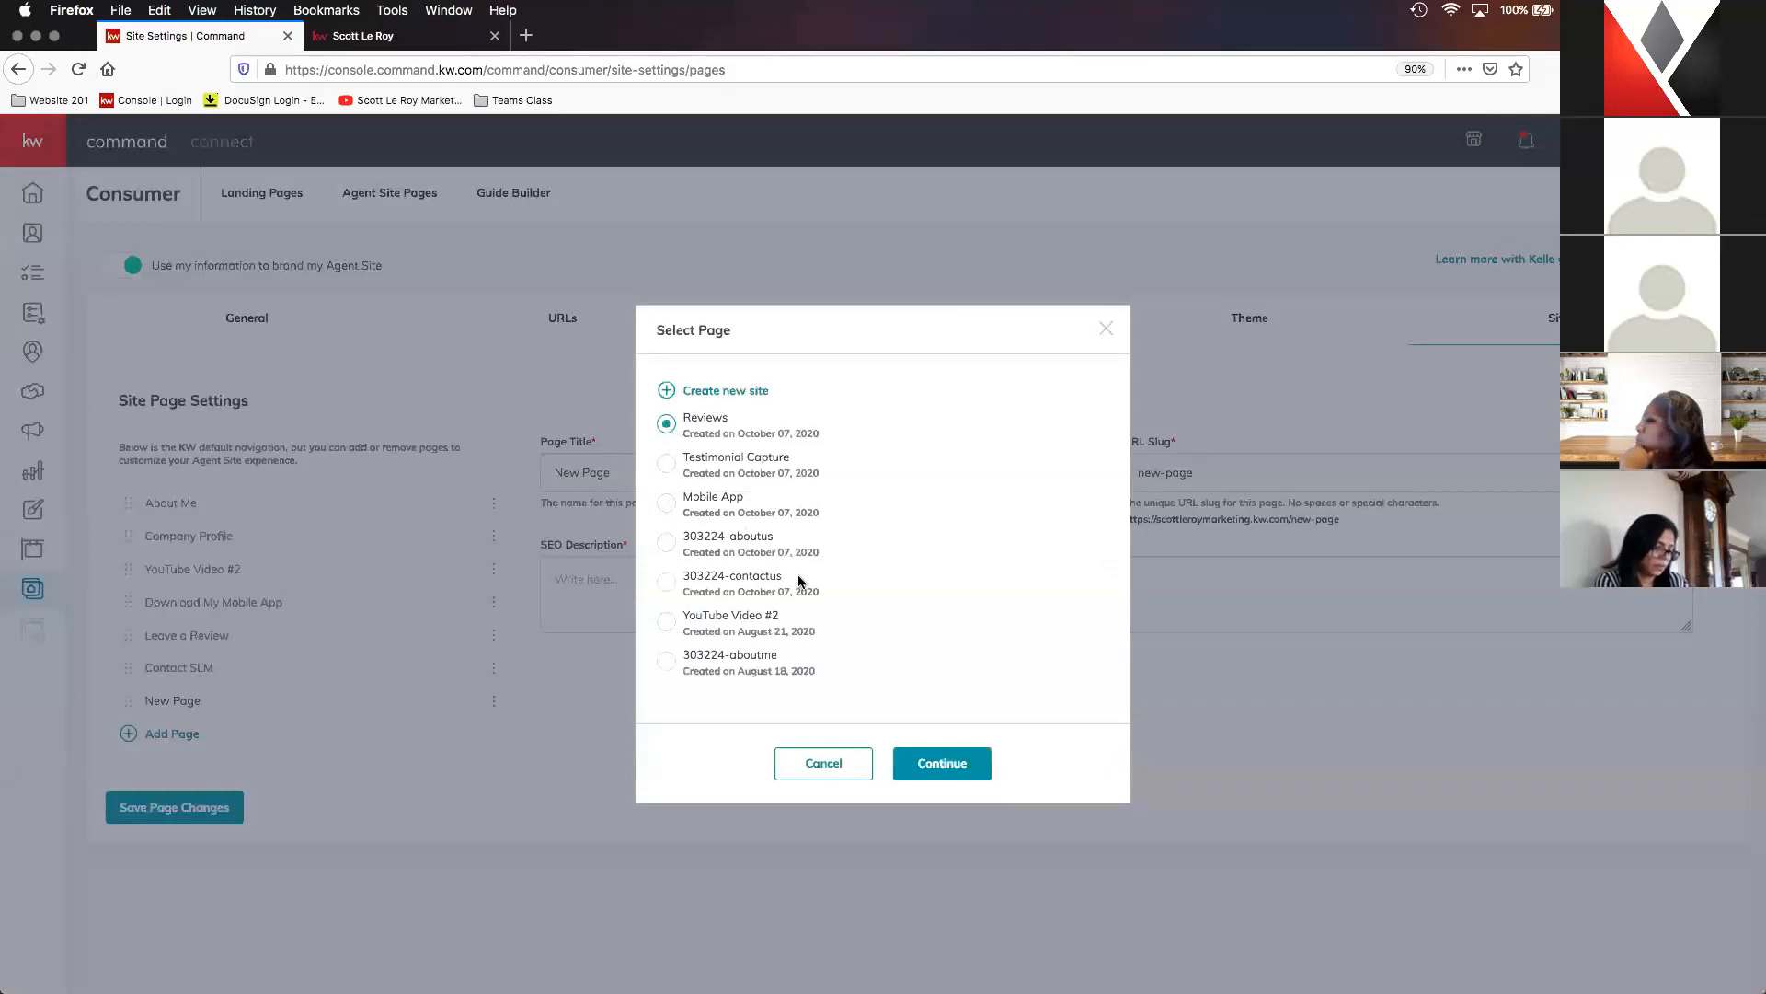
{"action": "left_click", "coordinate": [952, 769]}
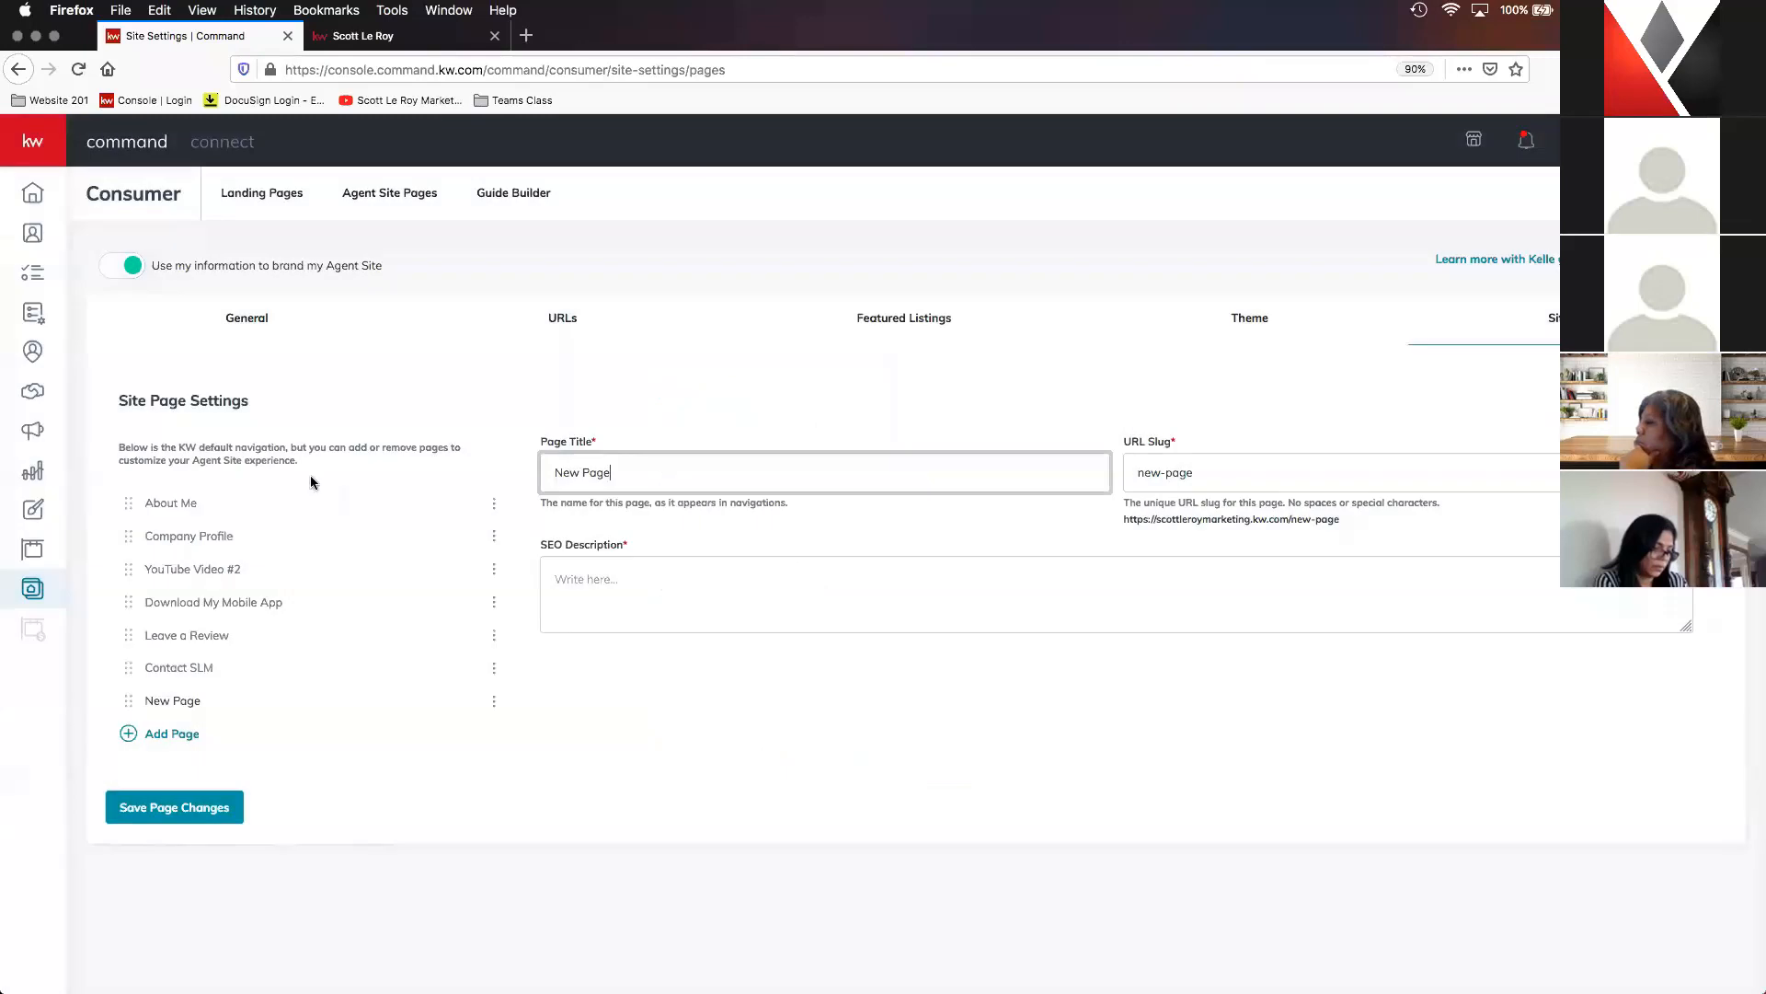
- Set the new page's title to "Client Reviews" and its URL slug to "client-reviews"
{"action": "triple_click", "coordinate": [732, 470]}
{"action": "type", "text": "Client Reviews"}
{"action": "key", "text": "Tab"}
{"action": "type", "text": "client-reviews"}
{"action": "key", "text": "Tab"}
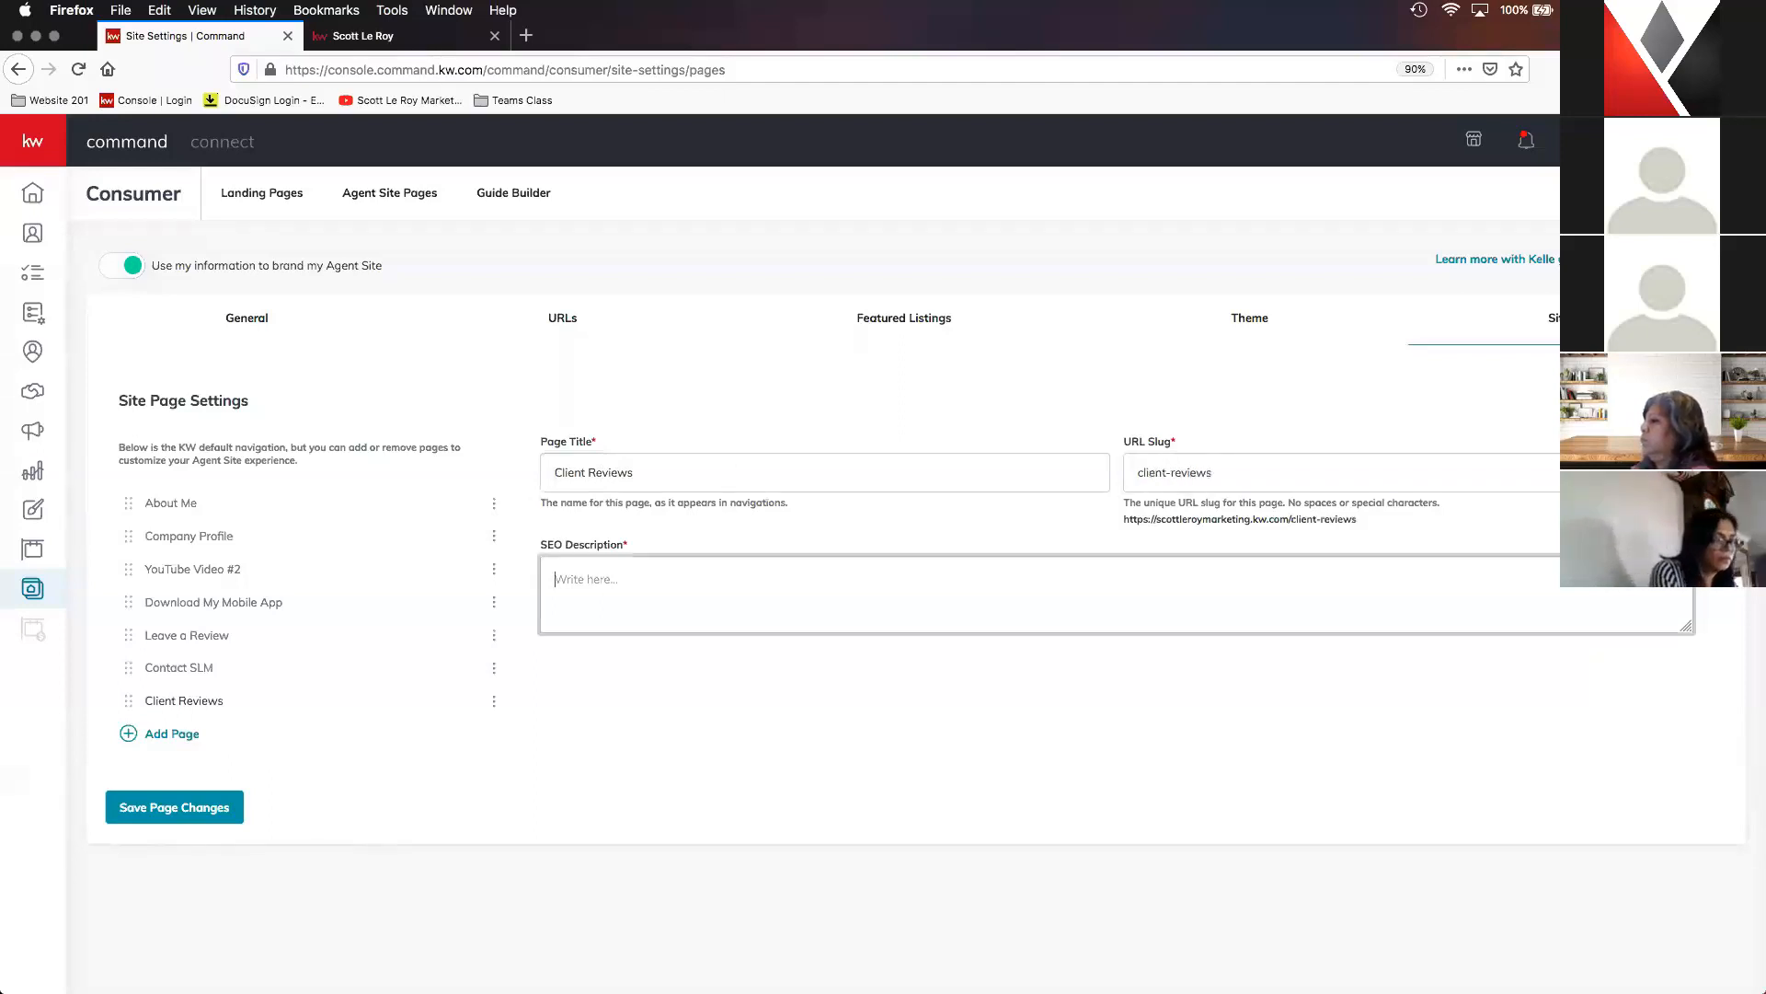
- Enter "See what our clients have to say!" as the Client Reviews page's SEO description and save the page changes
{"action": "type", "text": "See what our clients have to say!"}
{"action": "left_click", "coordinate": [212, 828]}
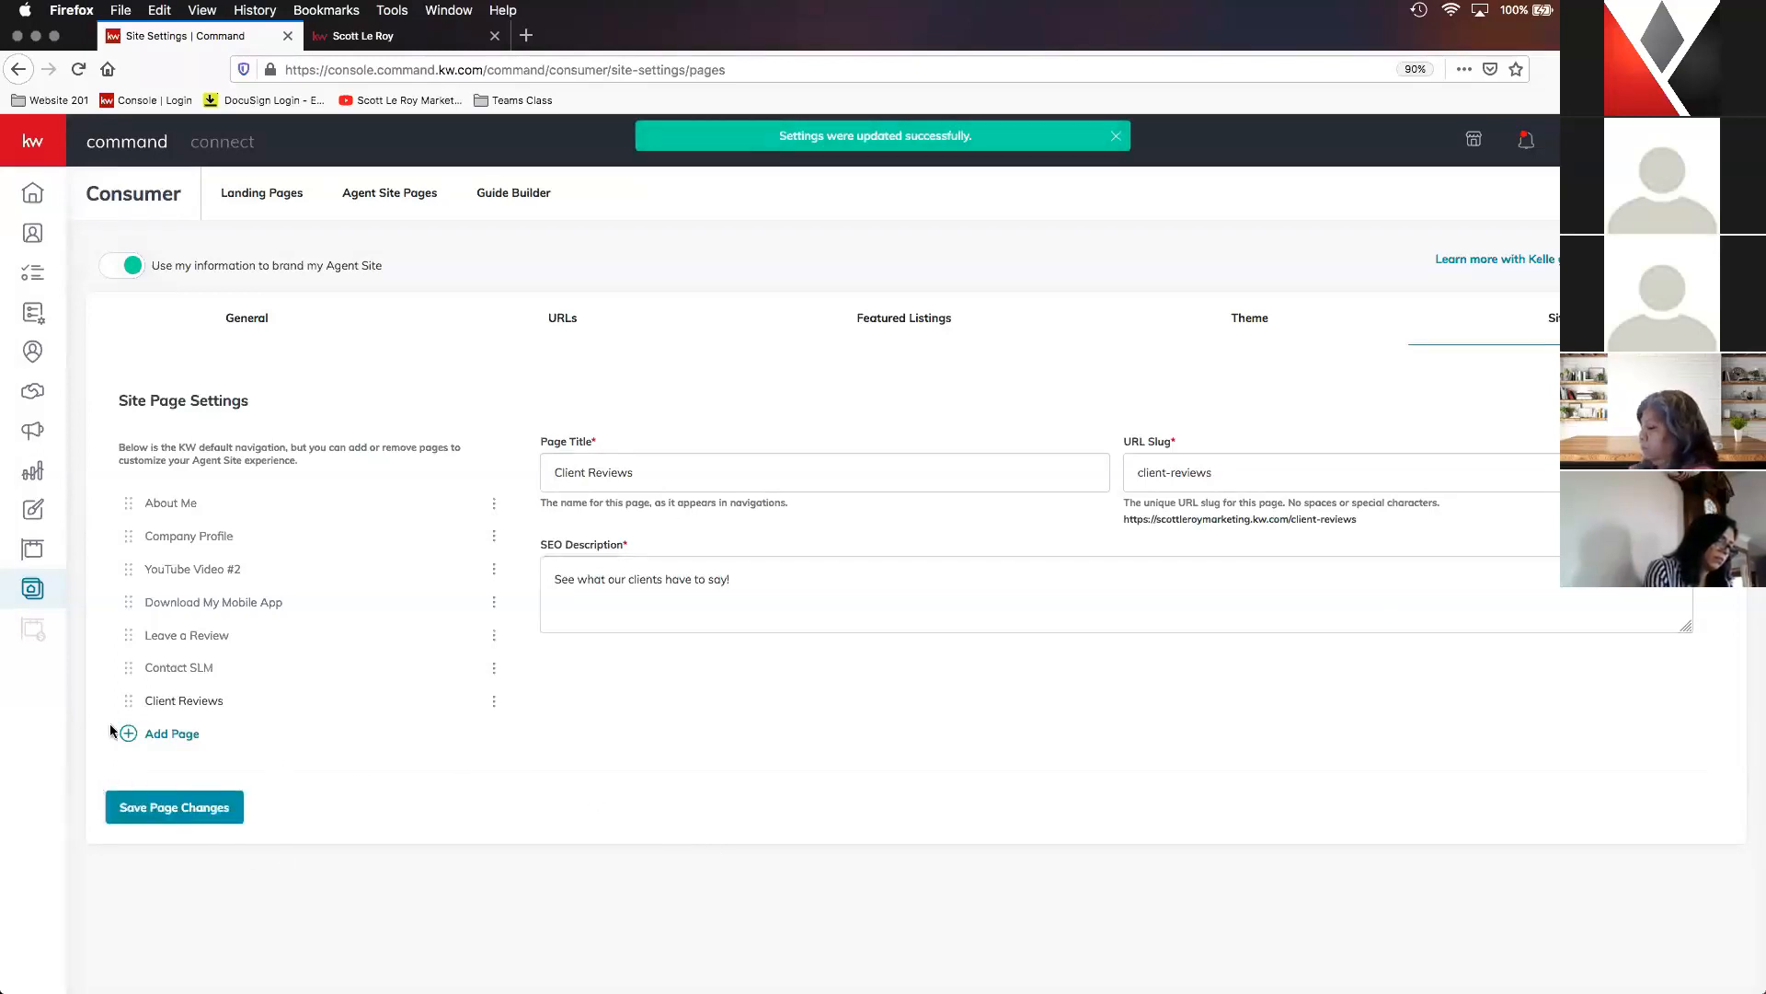
- Move the Client Reviews page above Contact SLM in the navigation order and save the page changes
{"action": "left_click_drag", "start_coordinate": [128, 703], "coordinate": [134, 669]}
{"action": "left_click", "coordinate": [194, 817]}
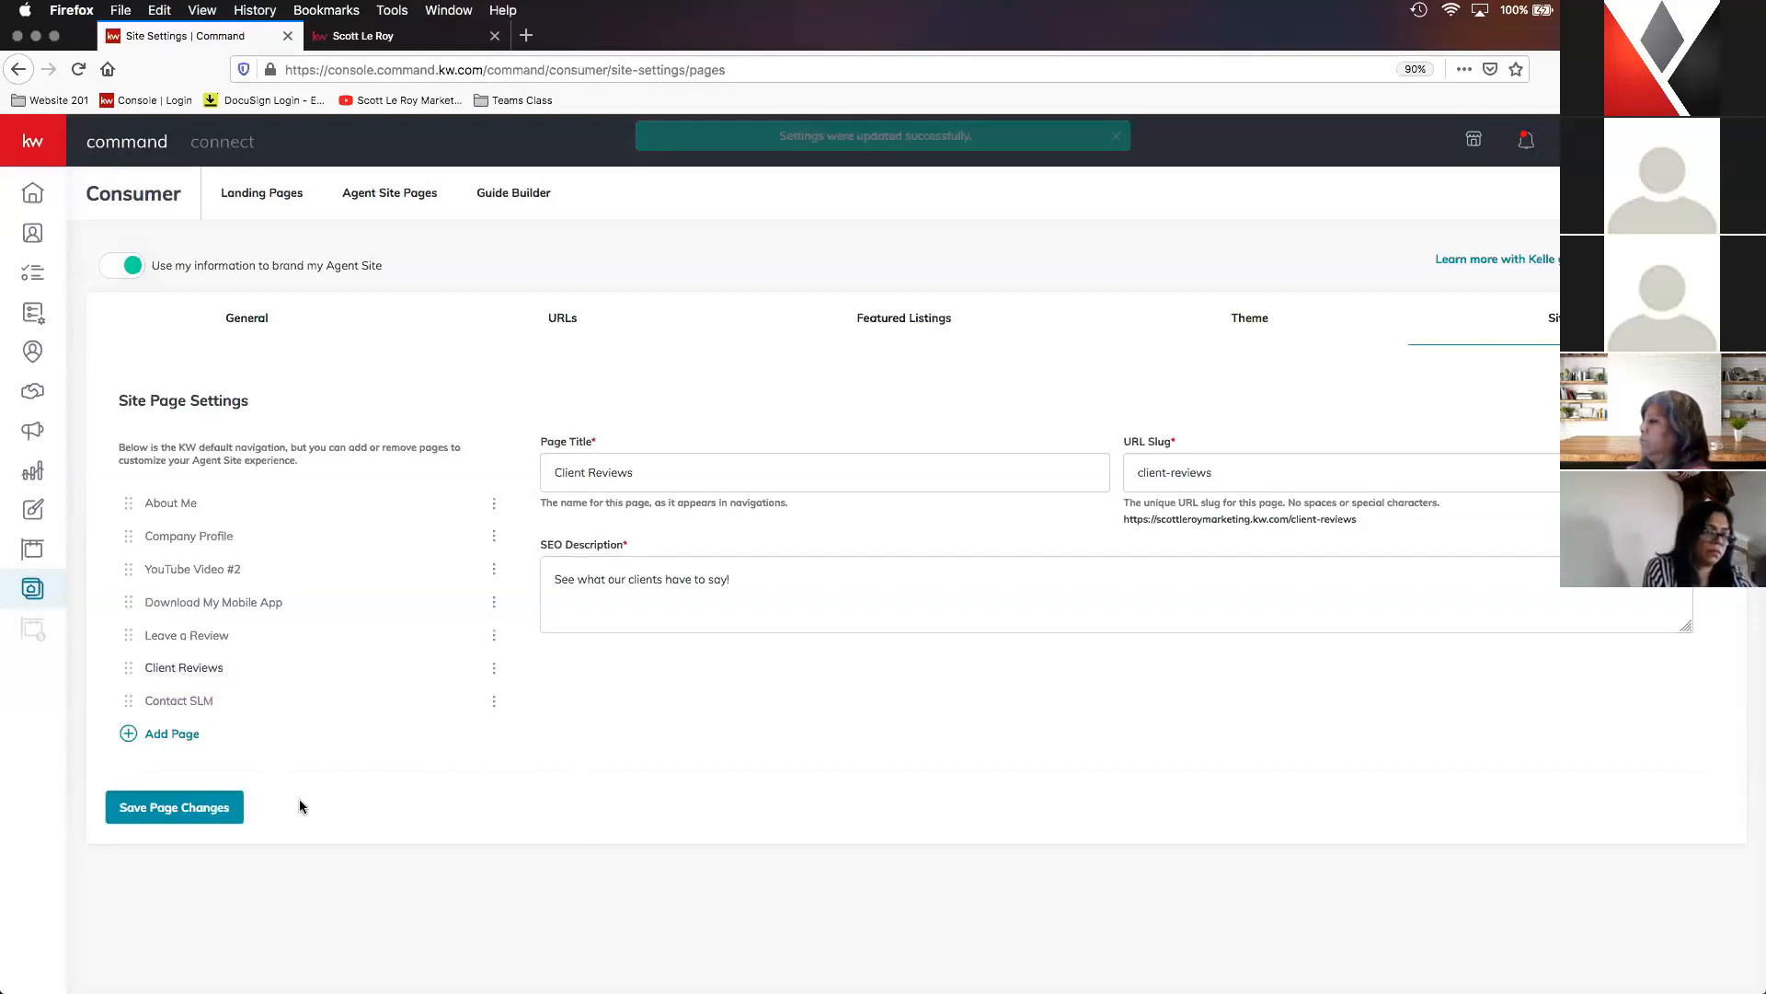
{"action": "left_click", "coordinate": [213, 807]}
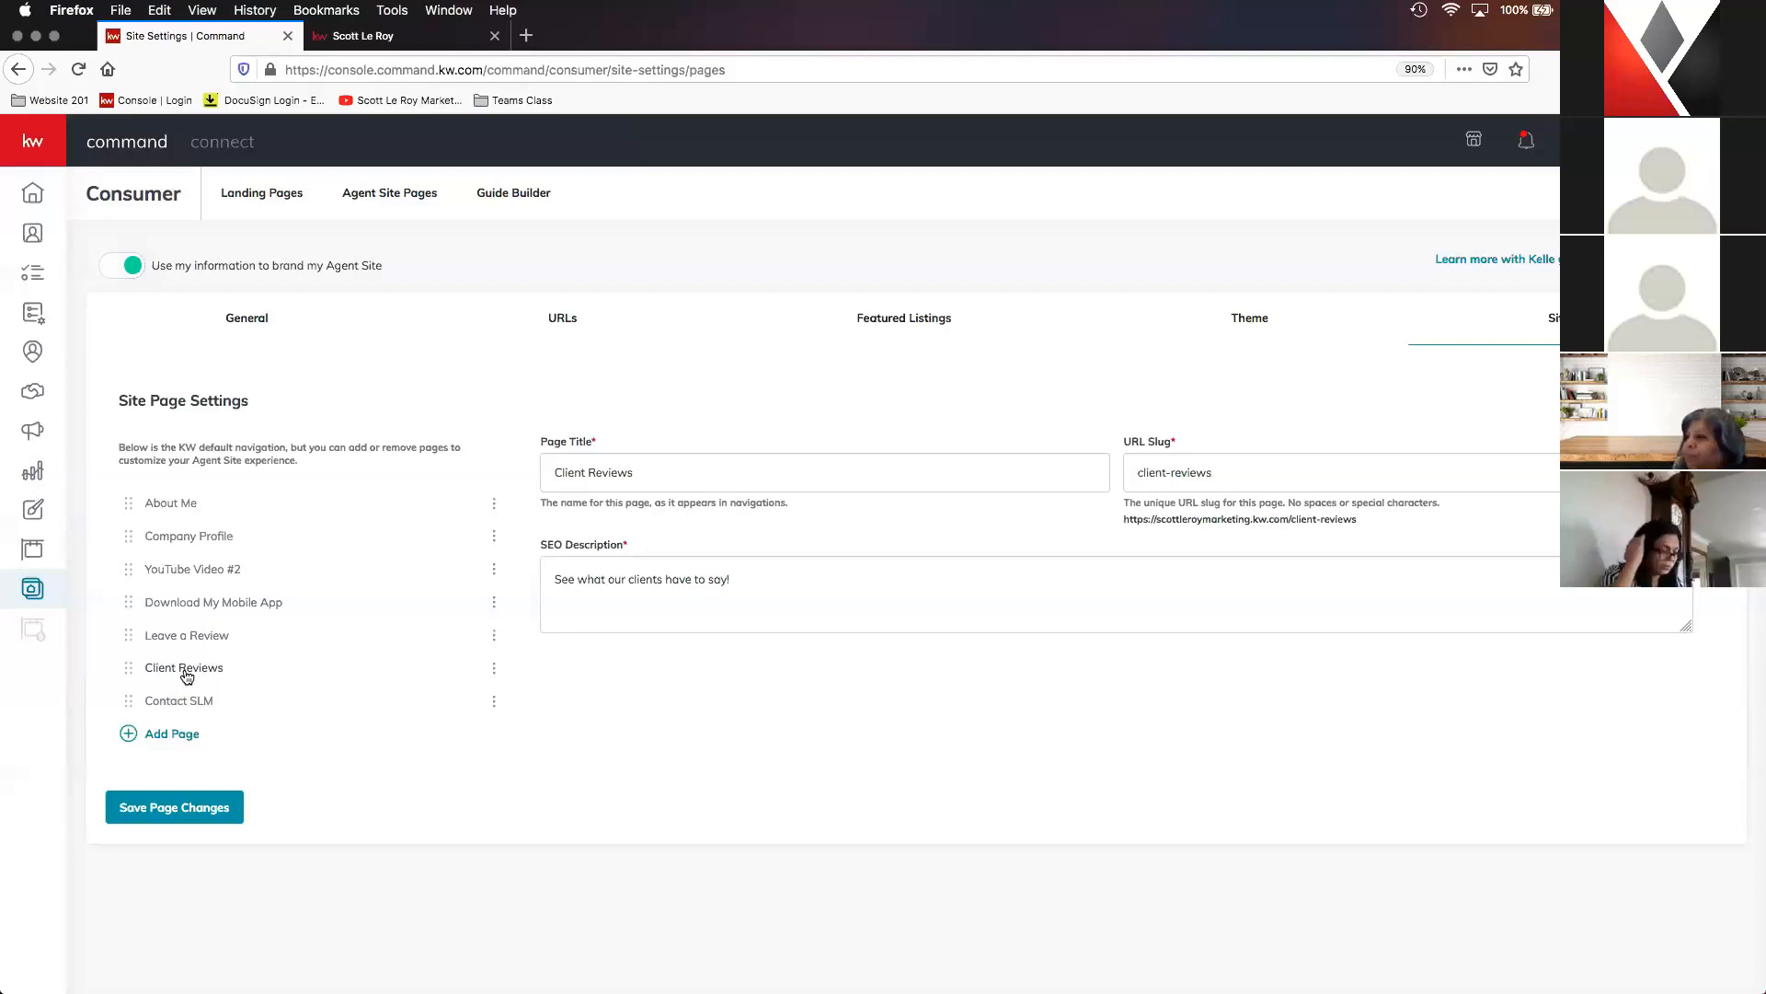
- Open the design templates in Designs and filter them to show only agent site templates
{"action": "left_click", "coordinate": [35, 514]}
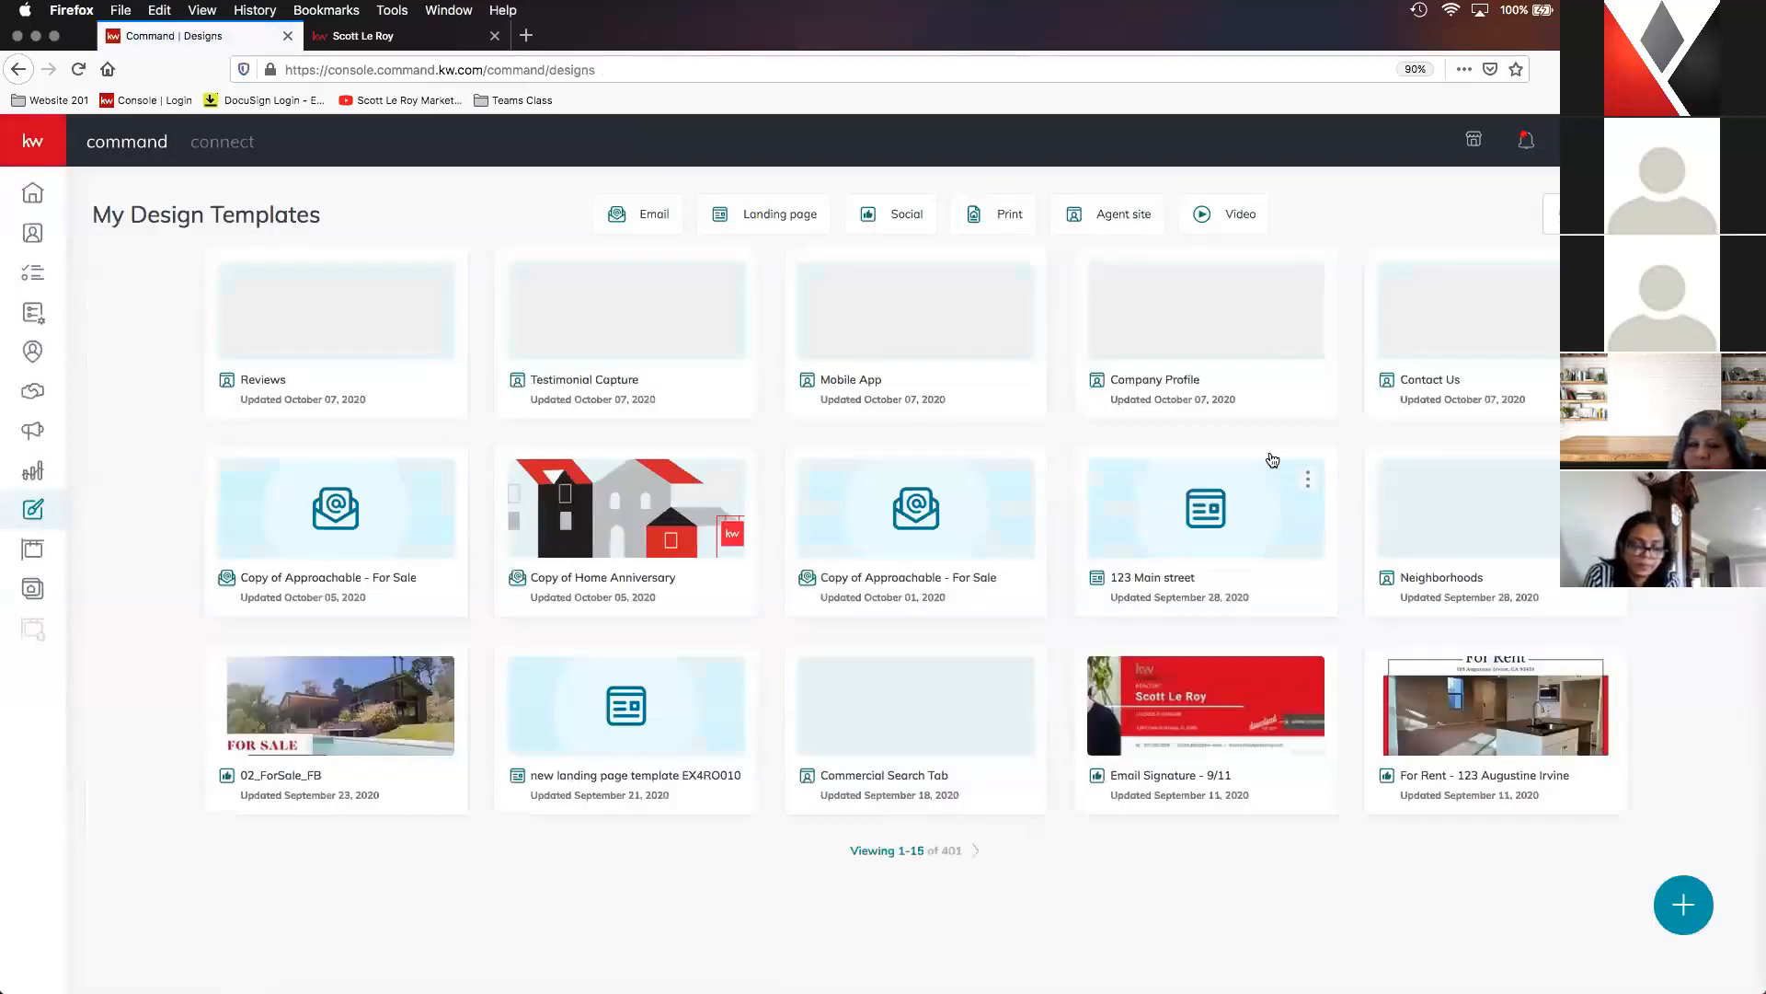
{"action": "left_click", "coordinate": [1112, 213]}
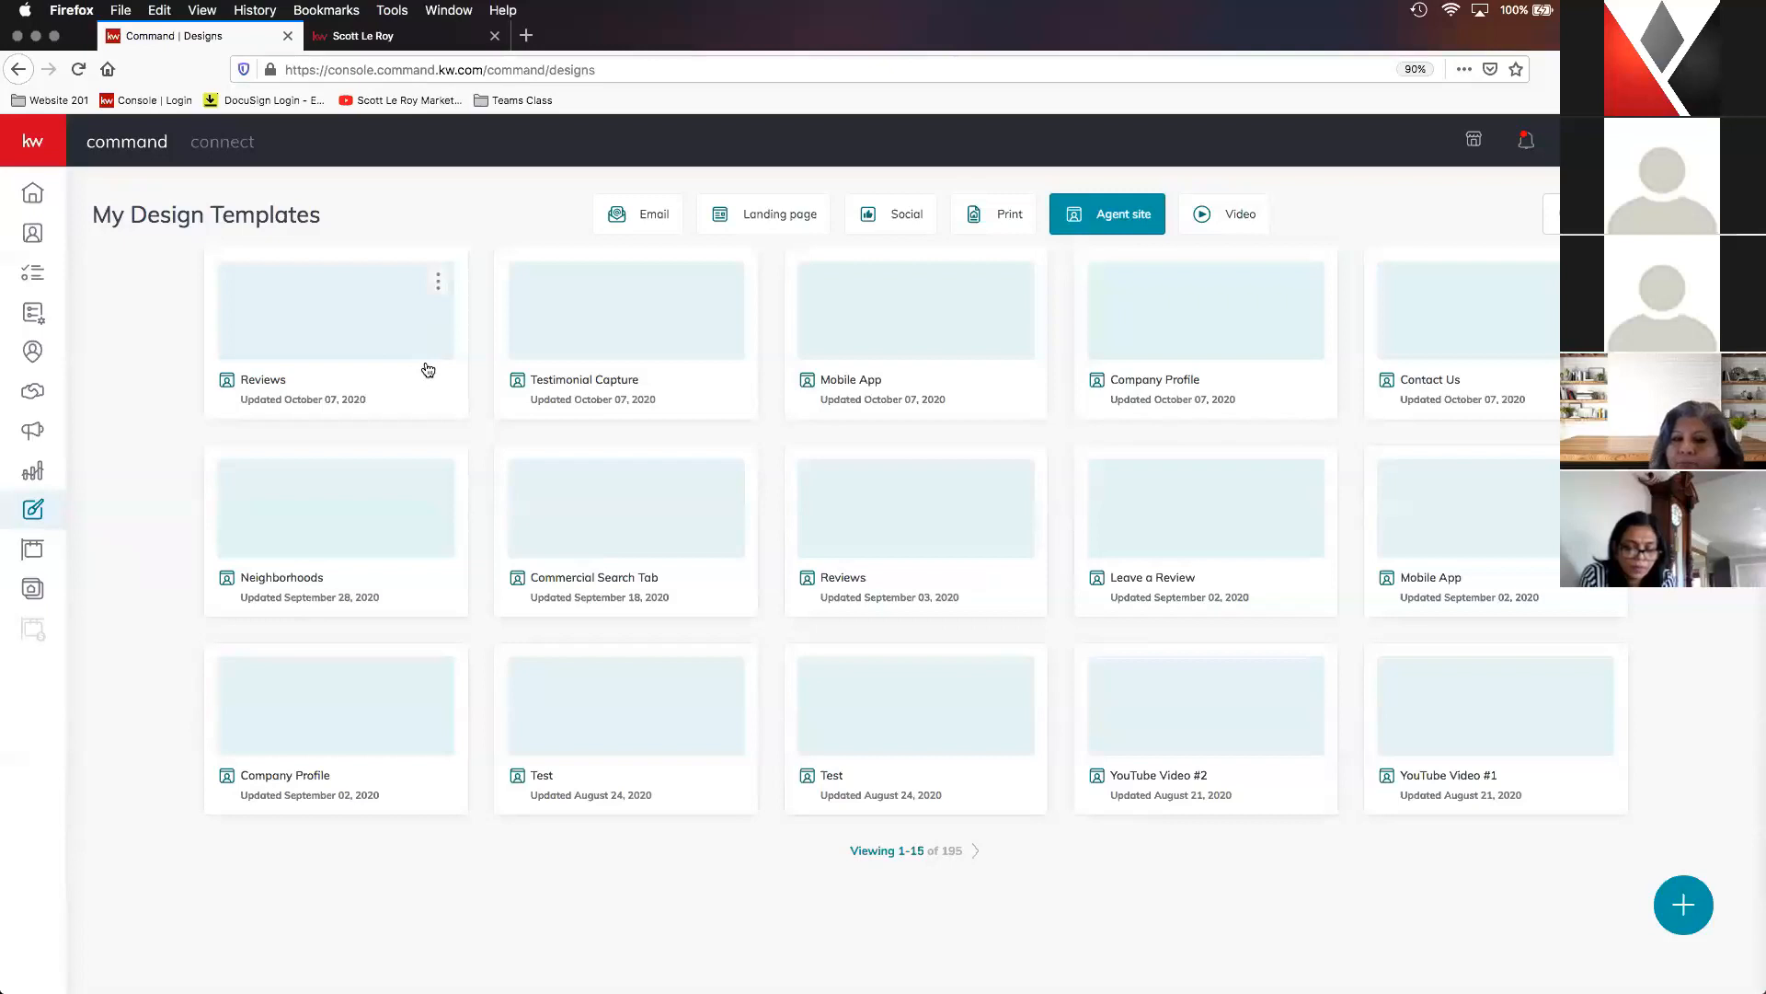
- Exclude the "Great service!" testimonial, Client Since and Neighborhood from the newest Reviews template's testimonial widget, and publish the design as an agent site
{"action": "left_click", "coordinate": [334, 341]}
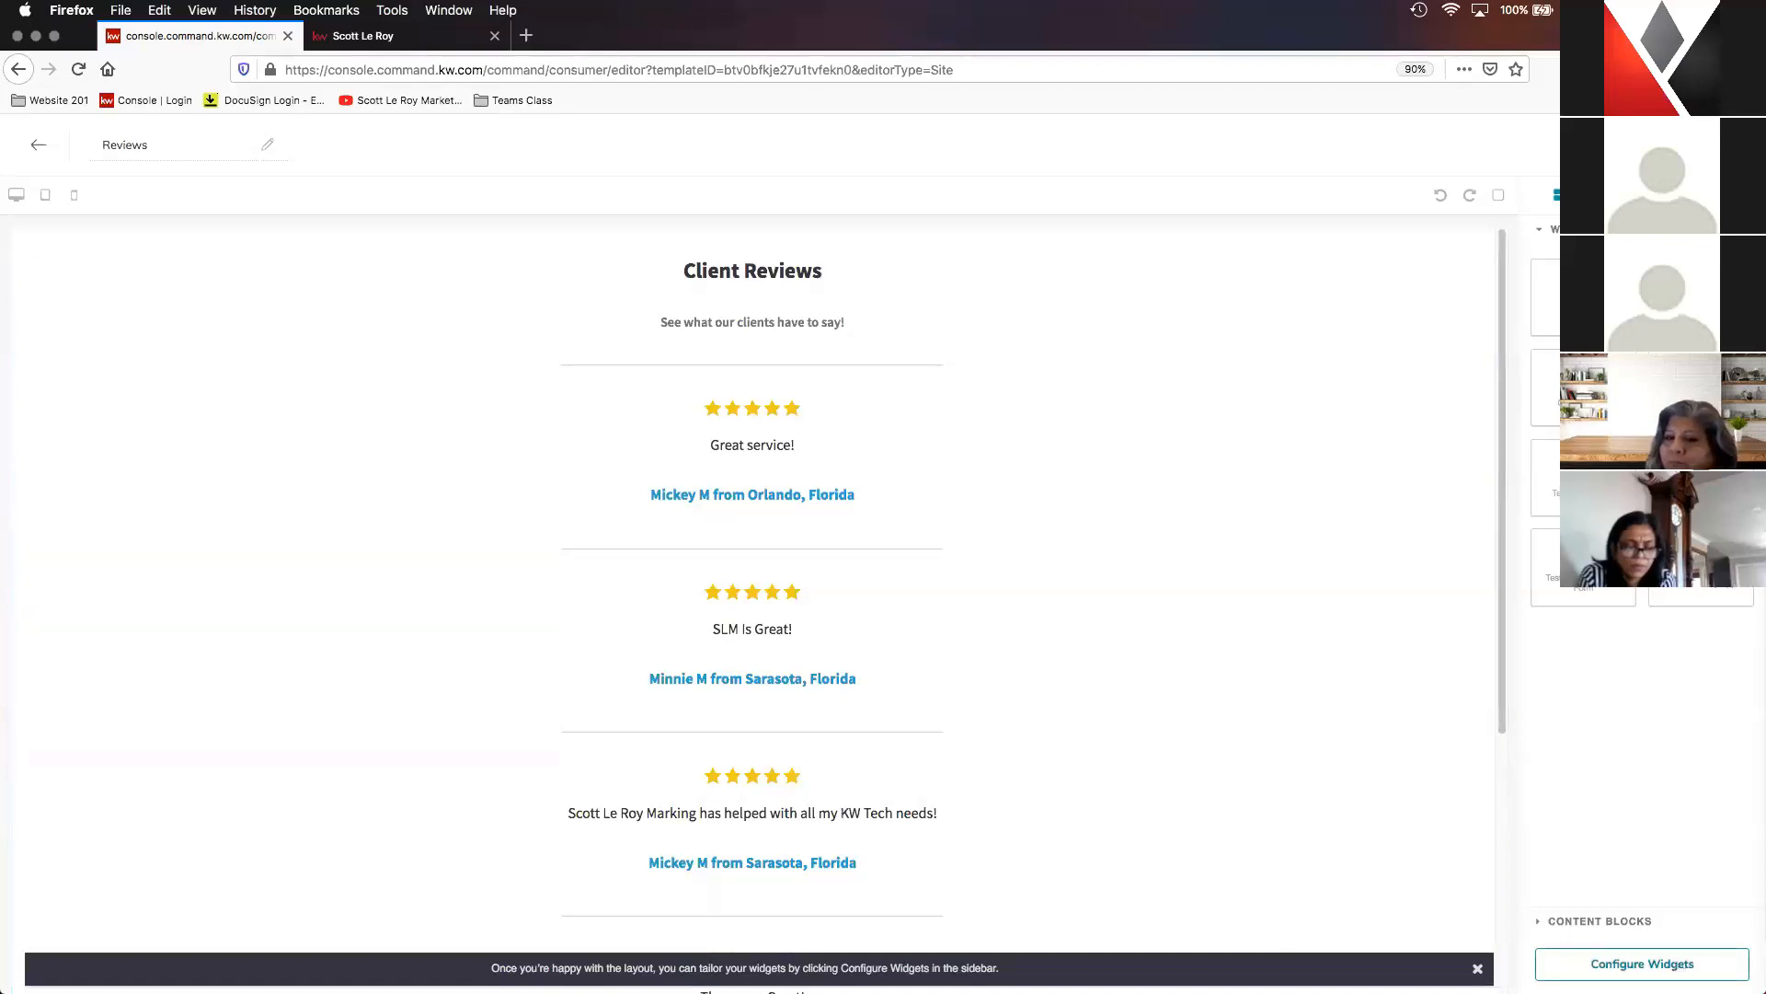
{"action": "left_click", "coordinate": [1642, 963]}
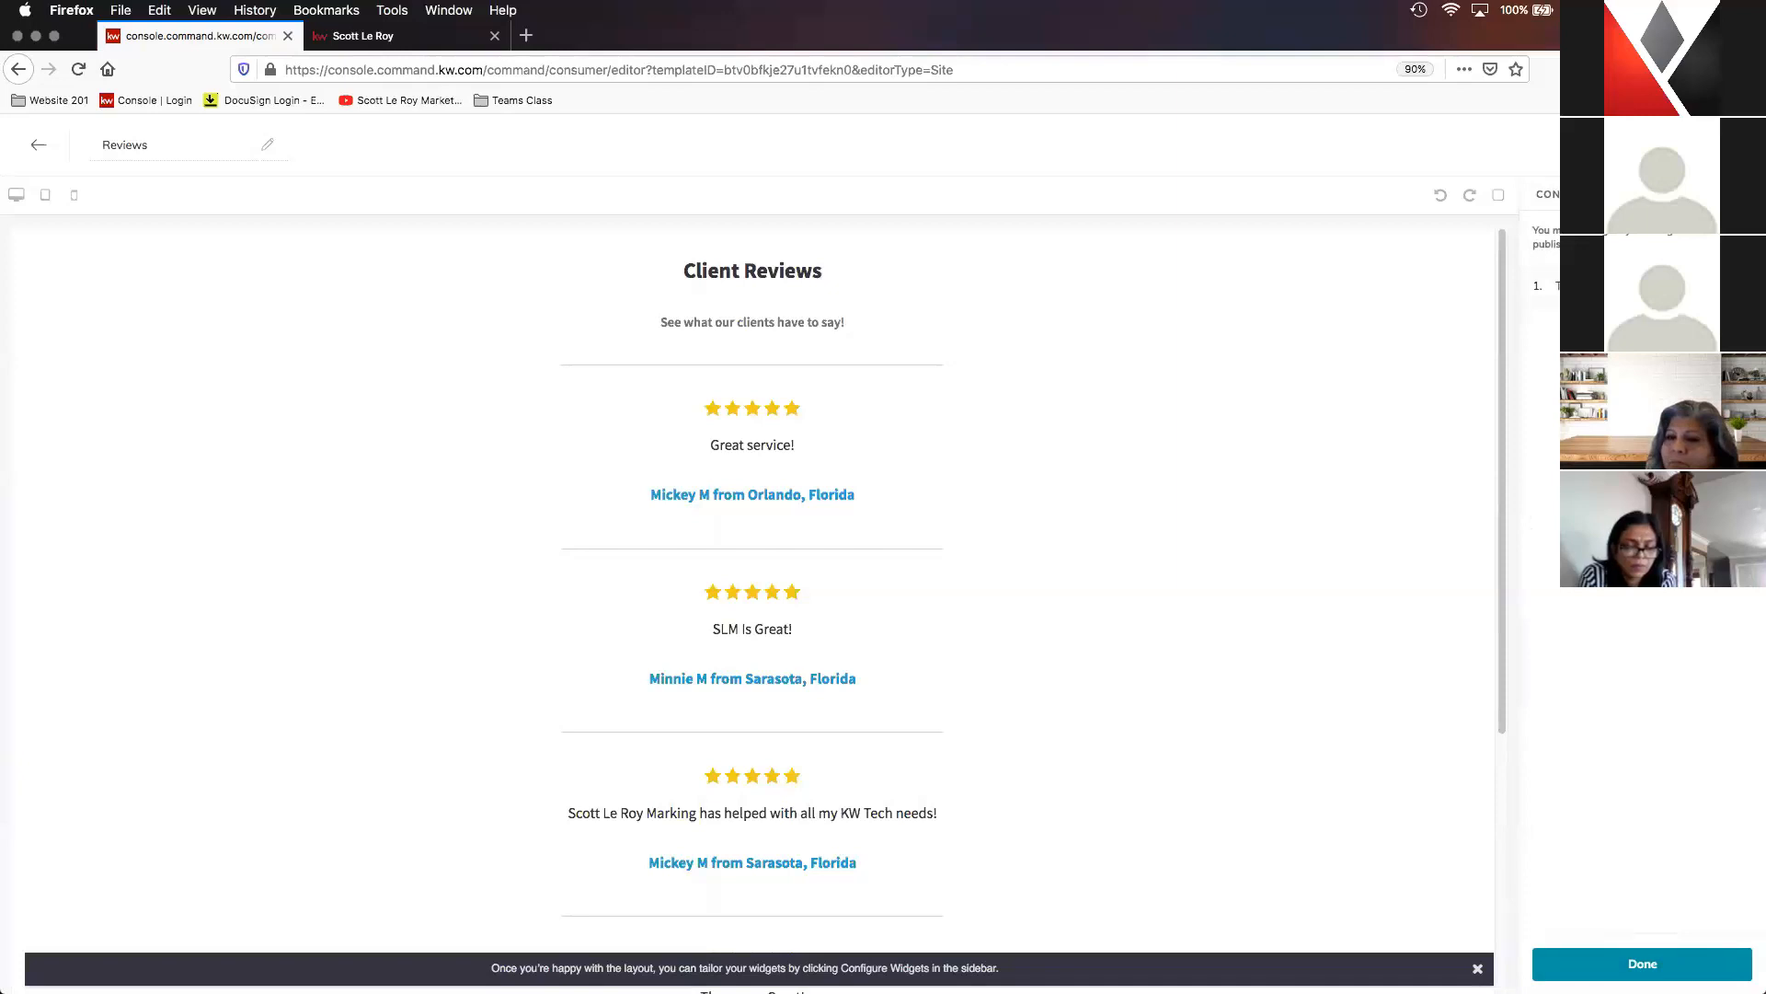
{"action": "left_click", "coordinate": [1599, 286]}
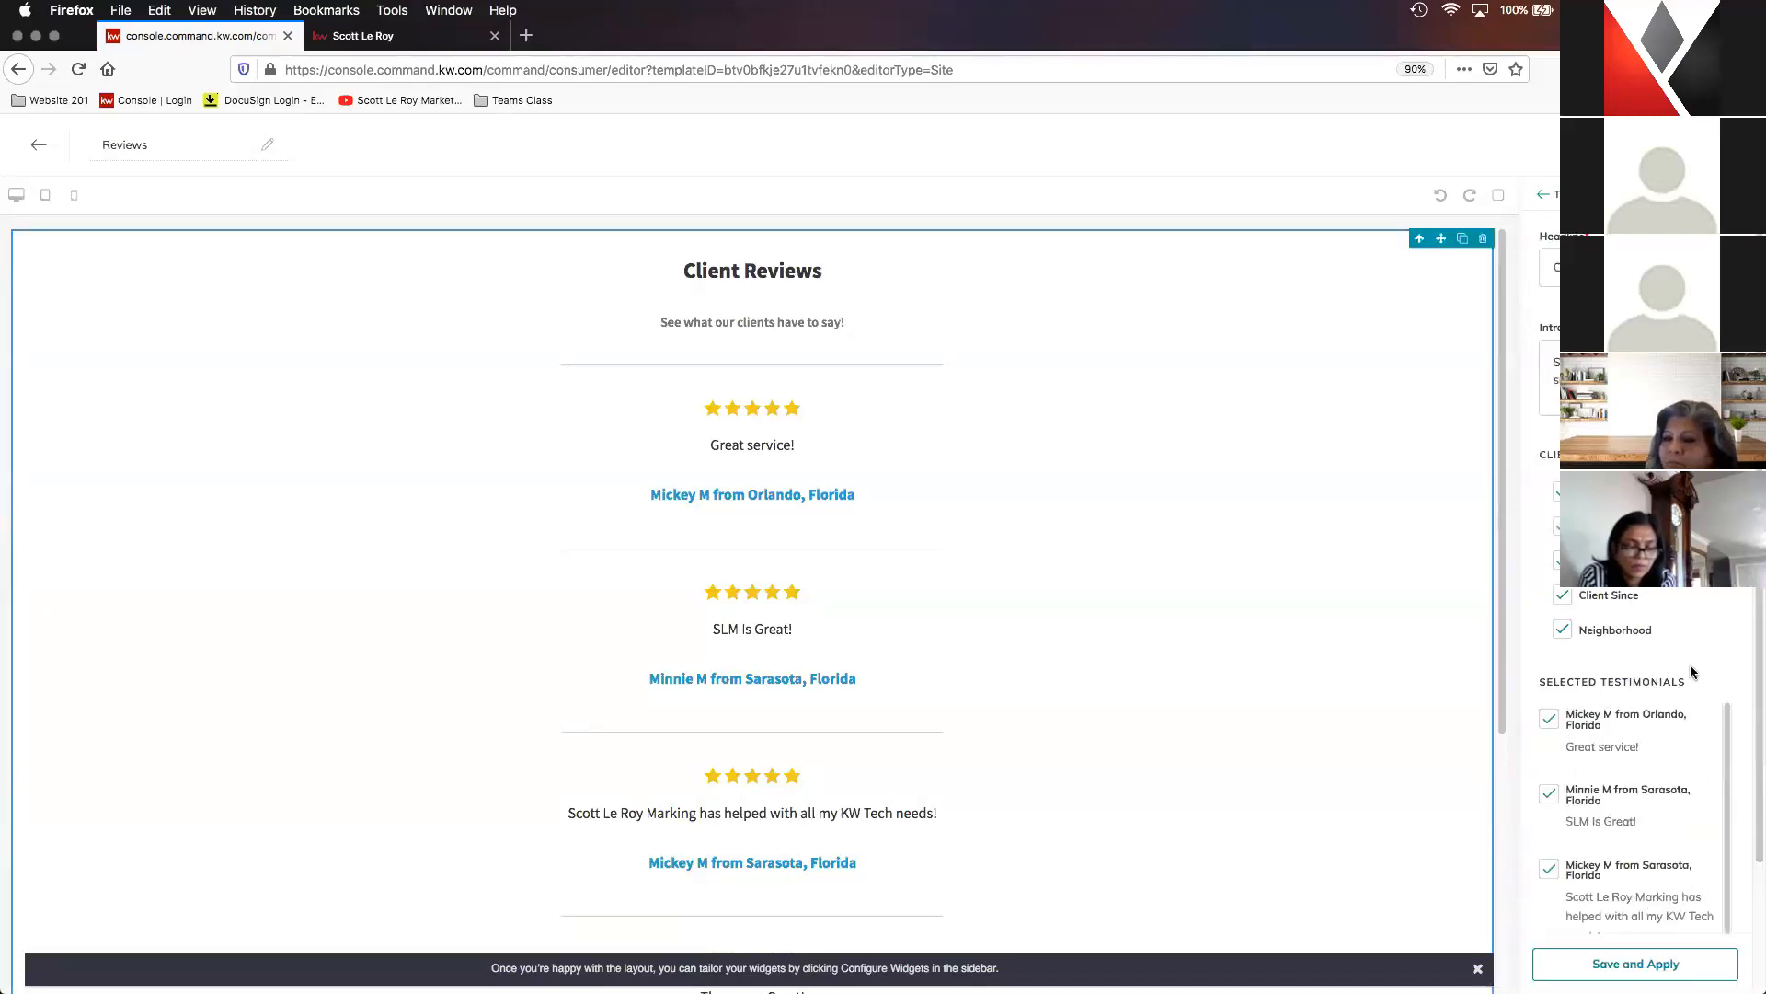
{"action": "left_click", "coordinate": [1547, 722]}
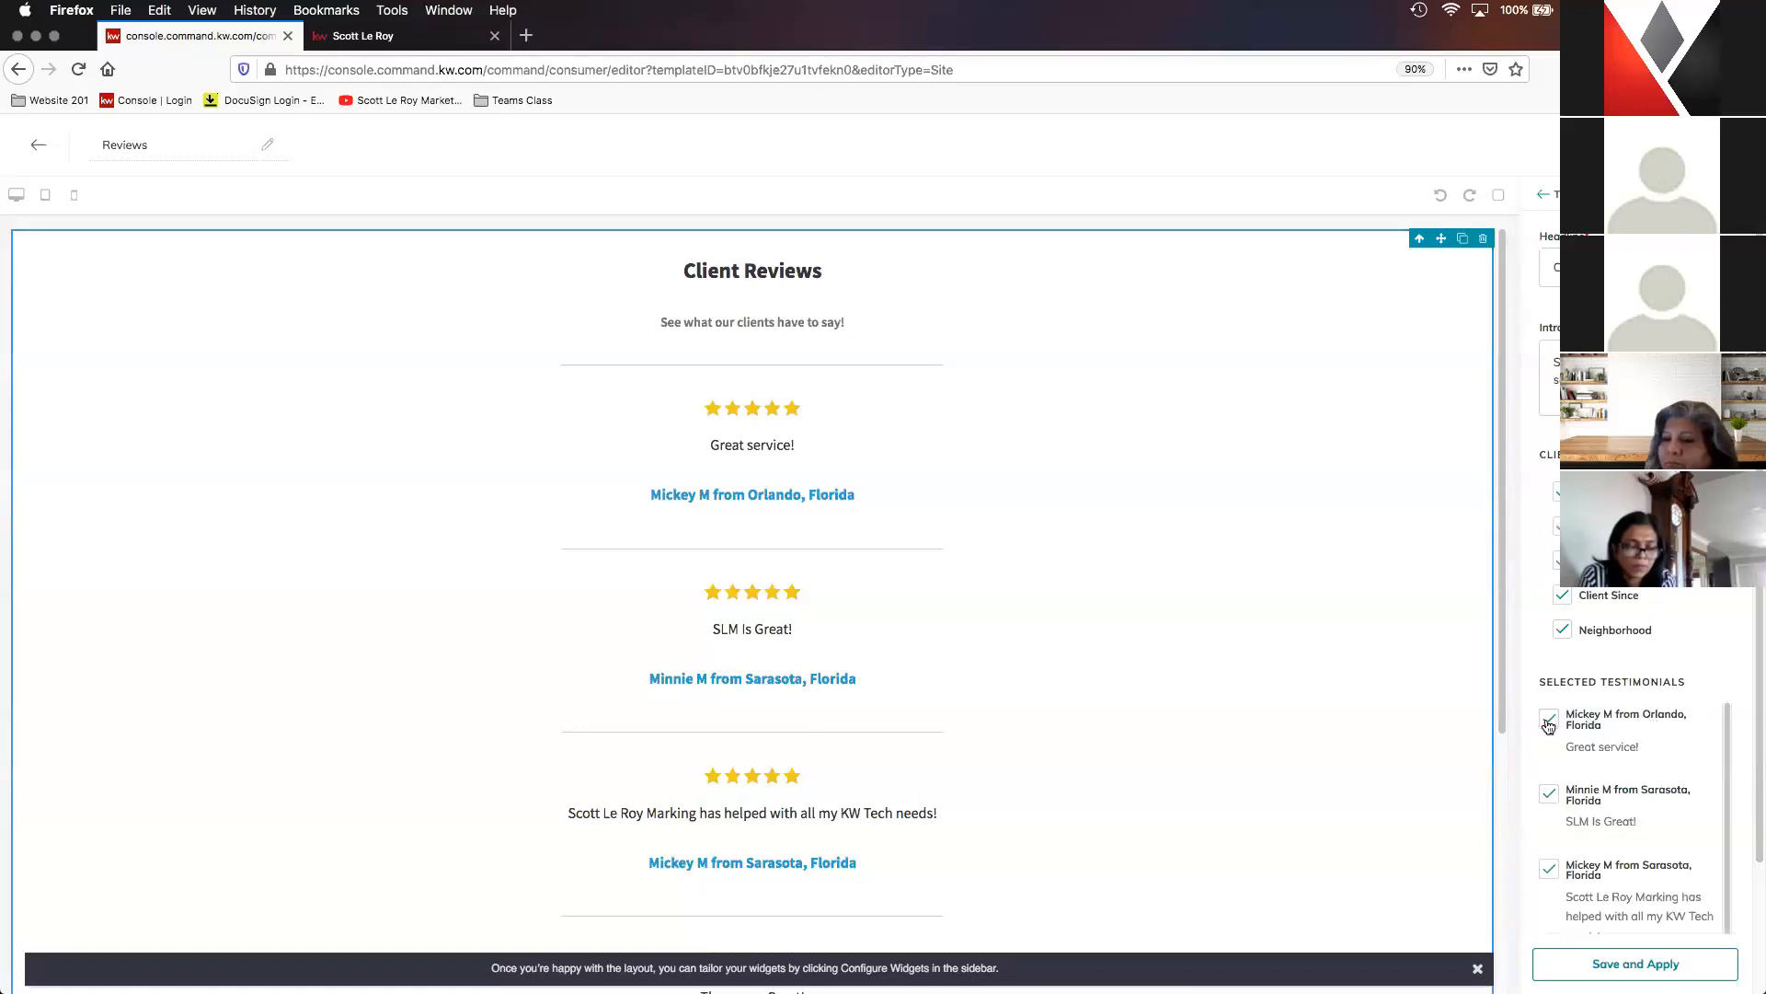
{"action": "left_click", "coordinate": [1562, 629]}
{"action": "left_click", "coordinate": [1562, 596]}
{"action": "left_click", "coordinate": [1653, 962]}
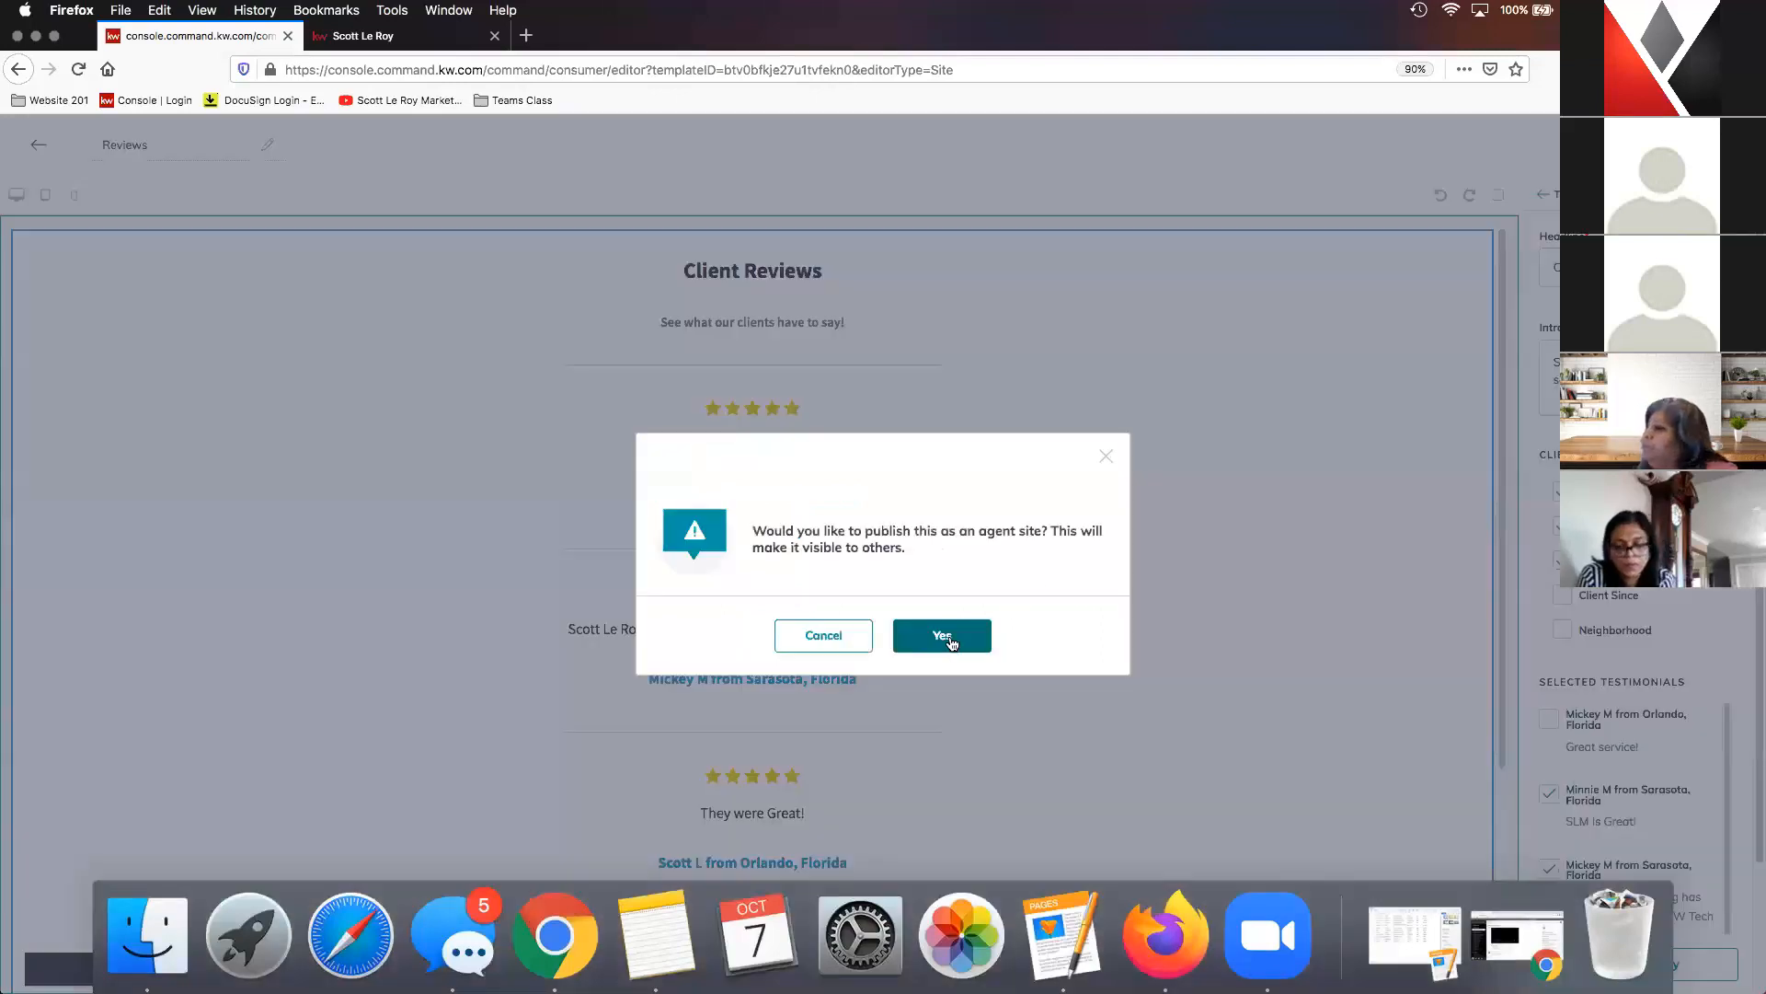
{"action": "left_click", "coordinate": [948, 638]}
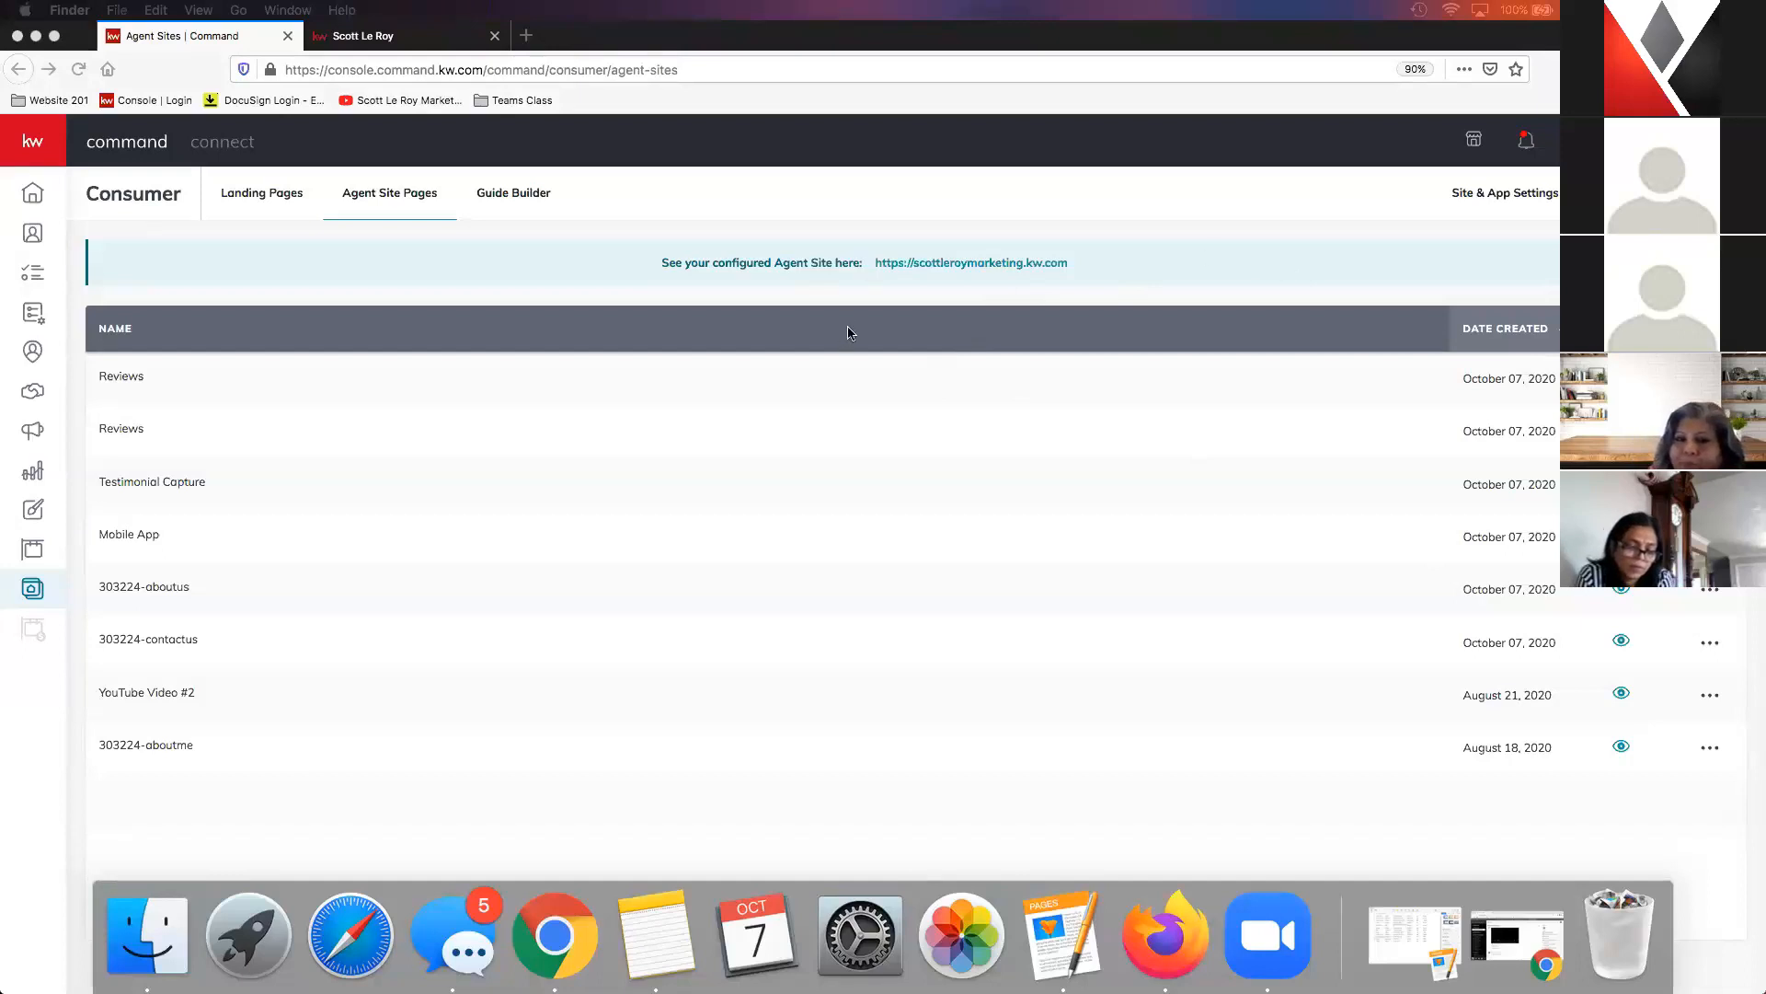
- Link the Client Reviews navigation page to the newest published Reviews page in the site page settings and save the page changes
{"action": "left_click", "coordinate": [397, 198]}
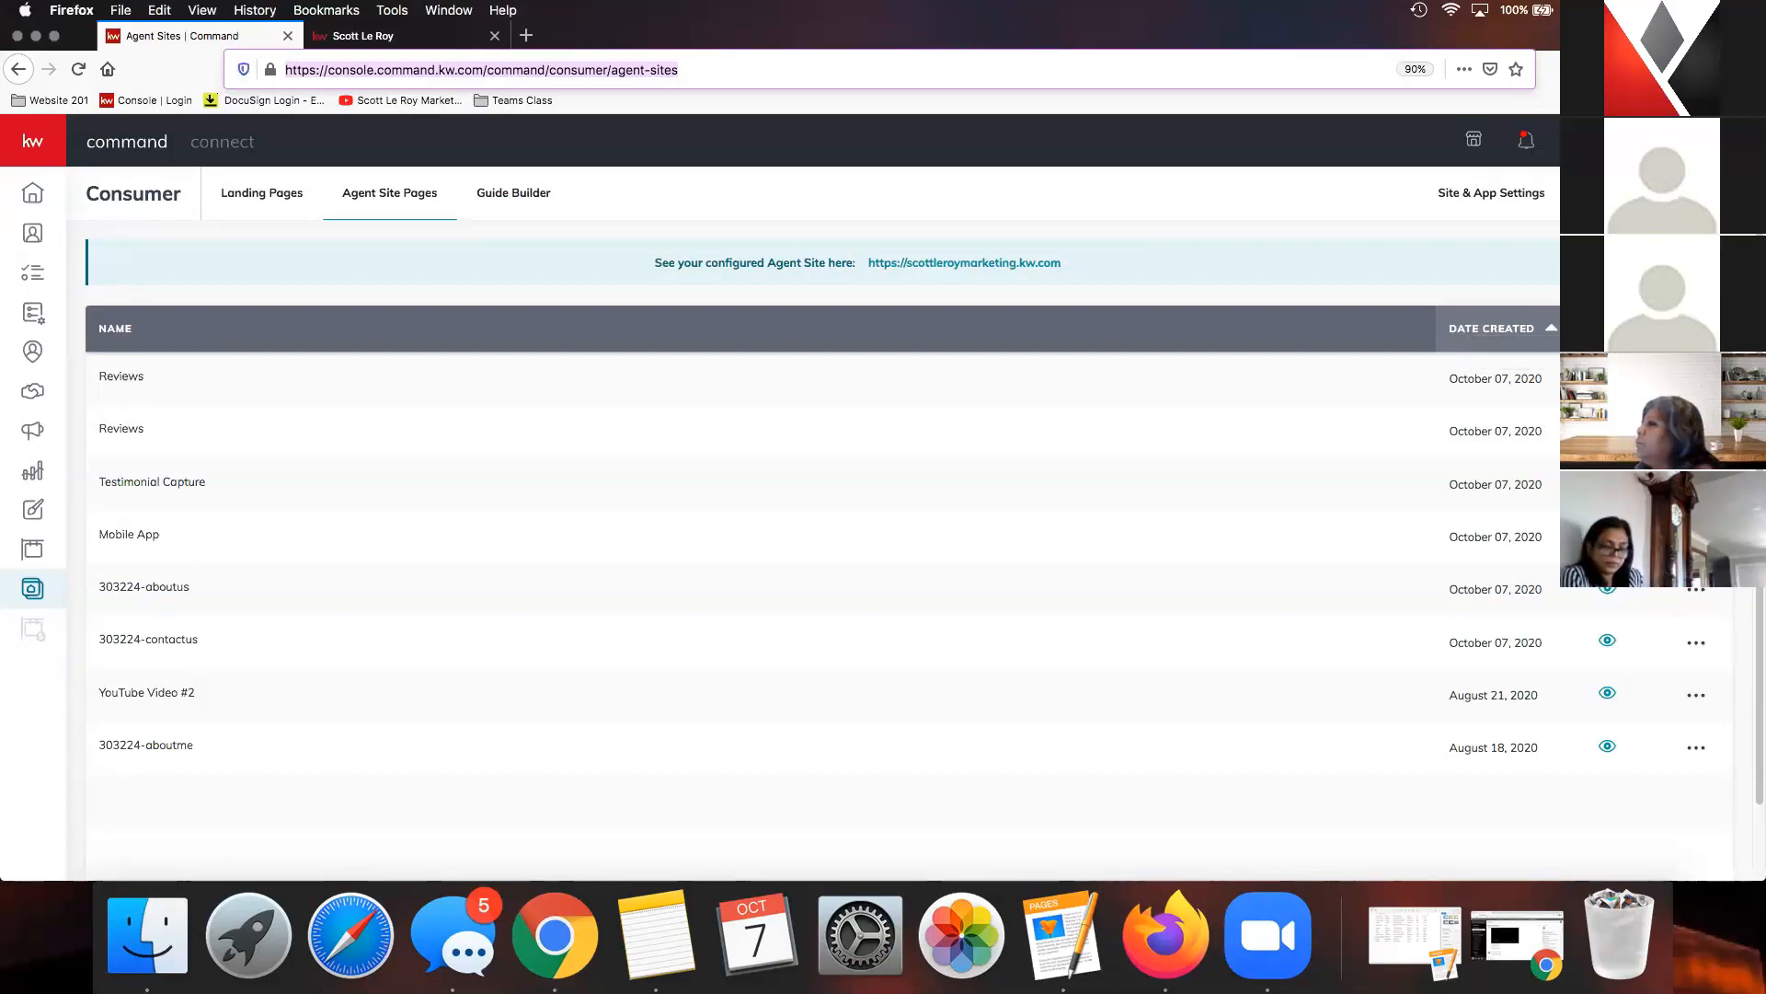
{"action": "left_click", "coordinate": [1483, 201]}
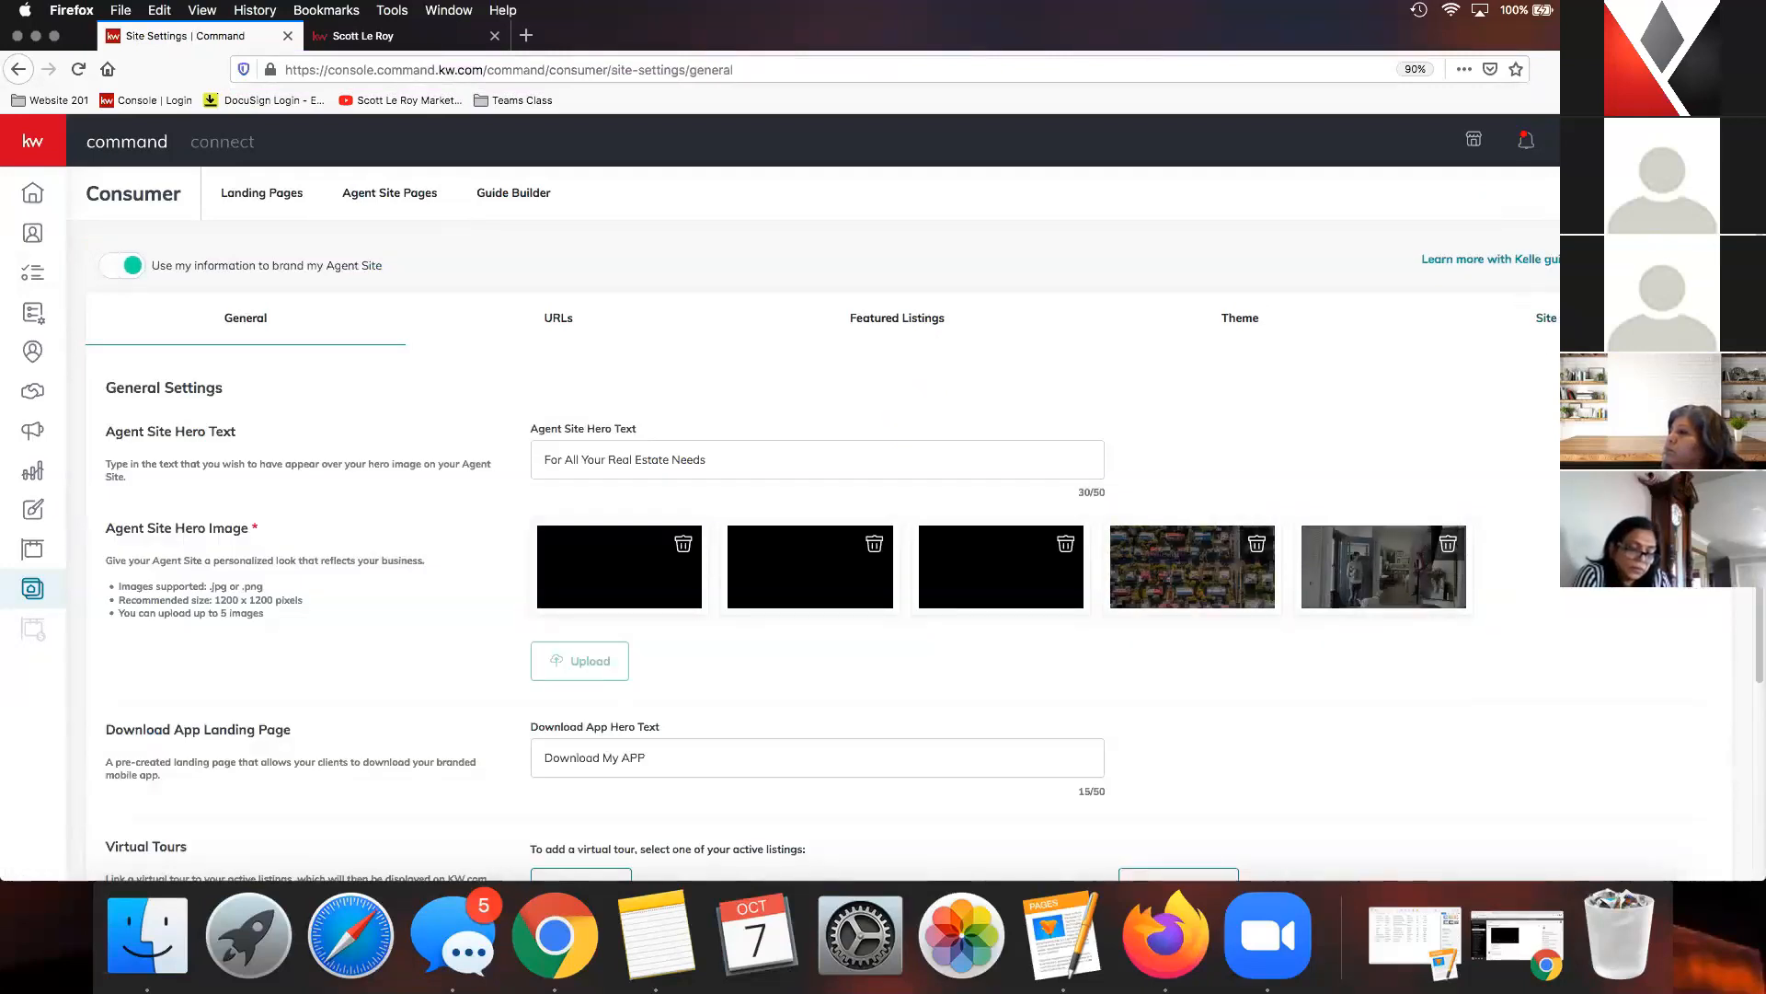
{"action": "left_click", "coordinate": [1570, 318]}
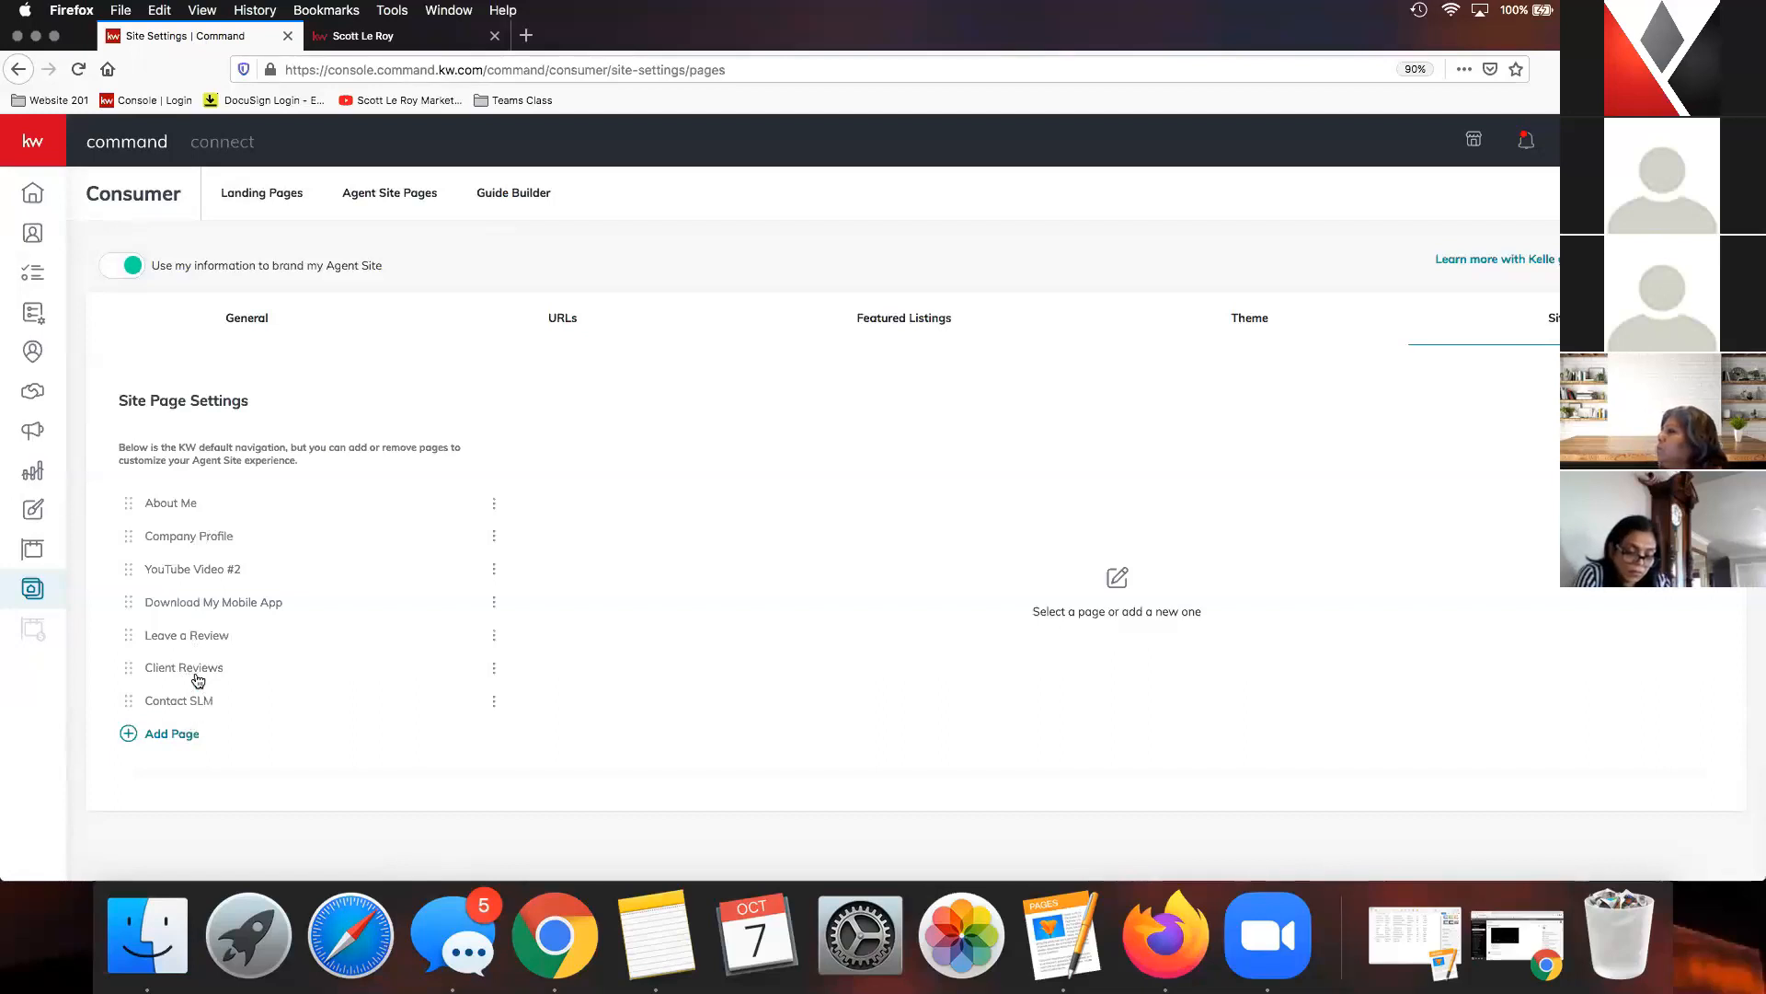
{"action": "left_click", "coordinate": [494, 669]}
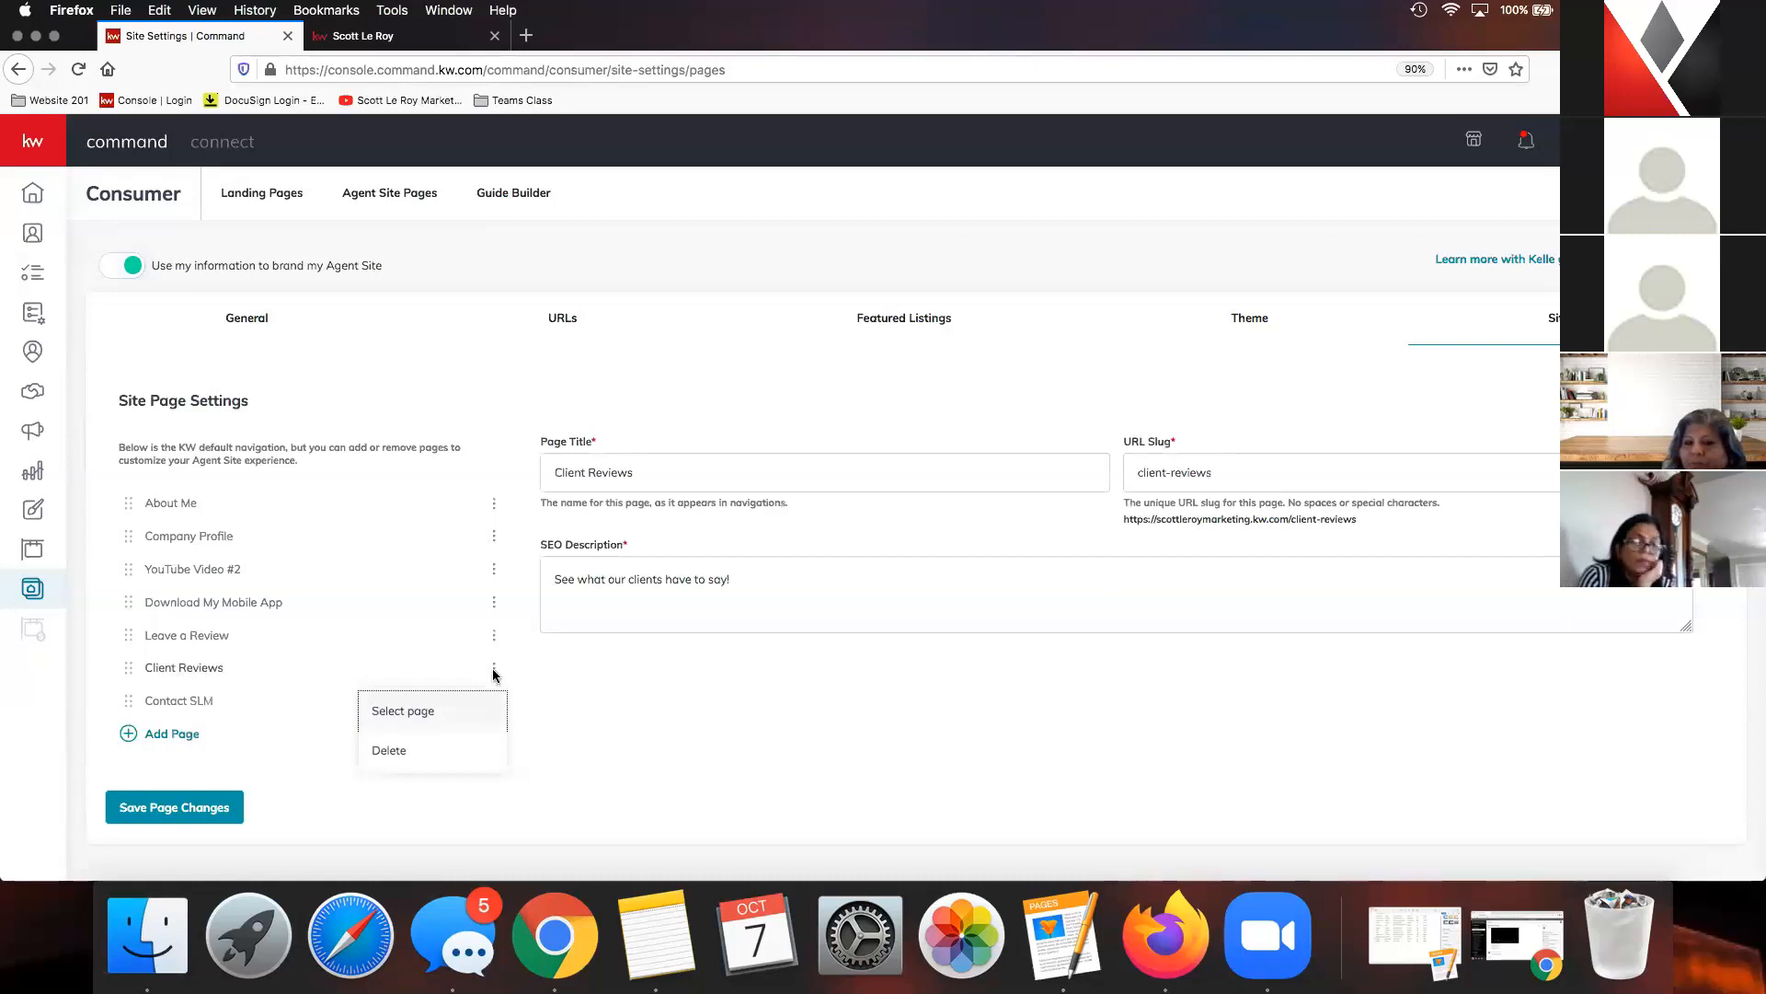
{"action": "left_click", "coordinate": [415, 712]}
{"action": "left_click", "coordinate": [666, 367]}
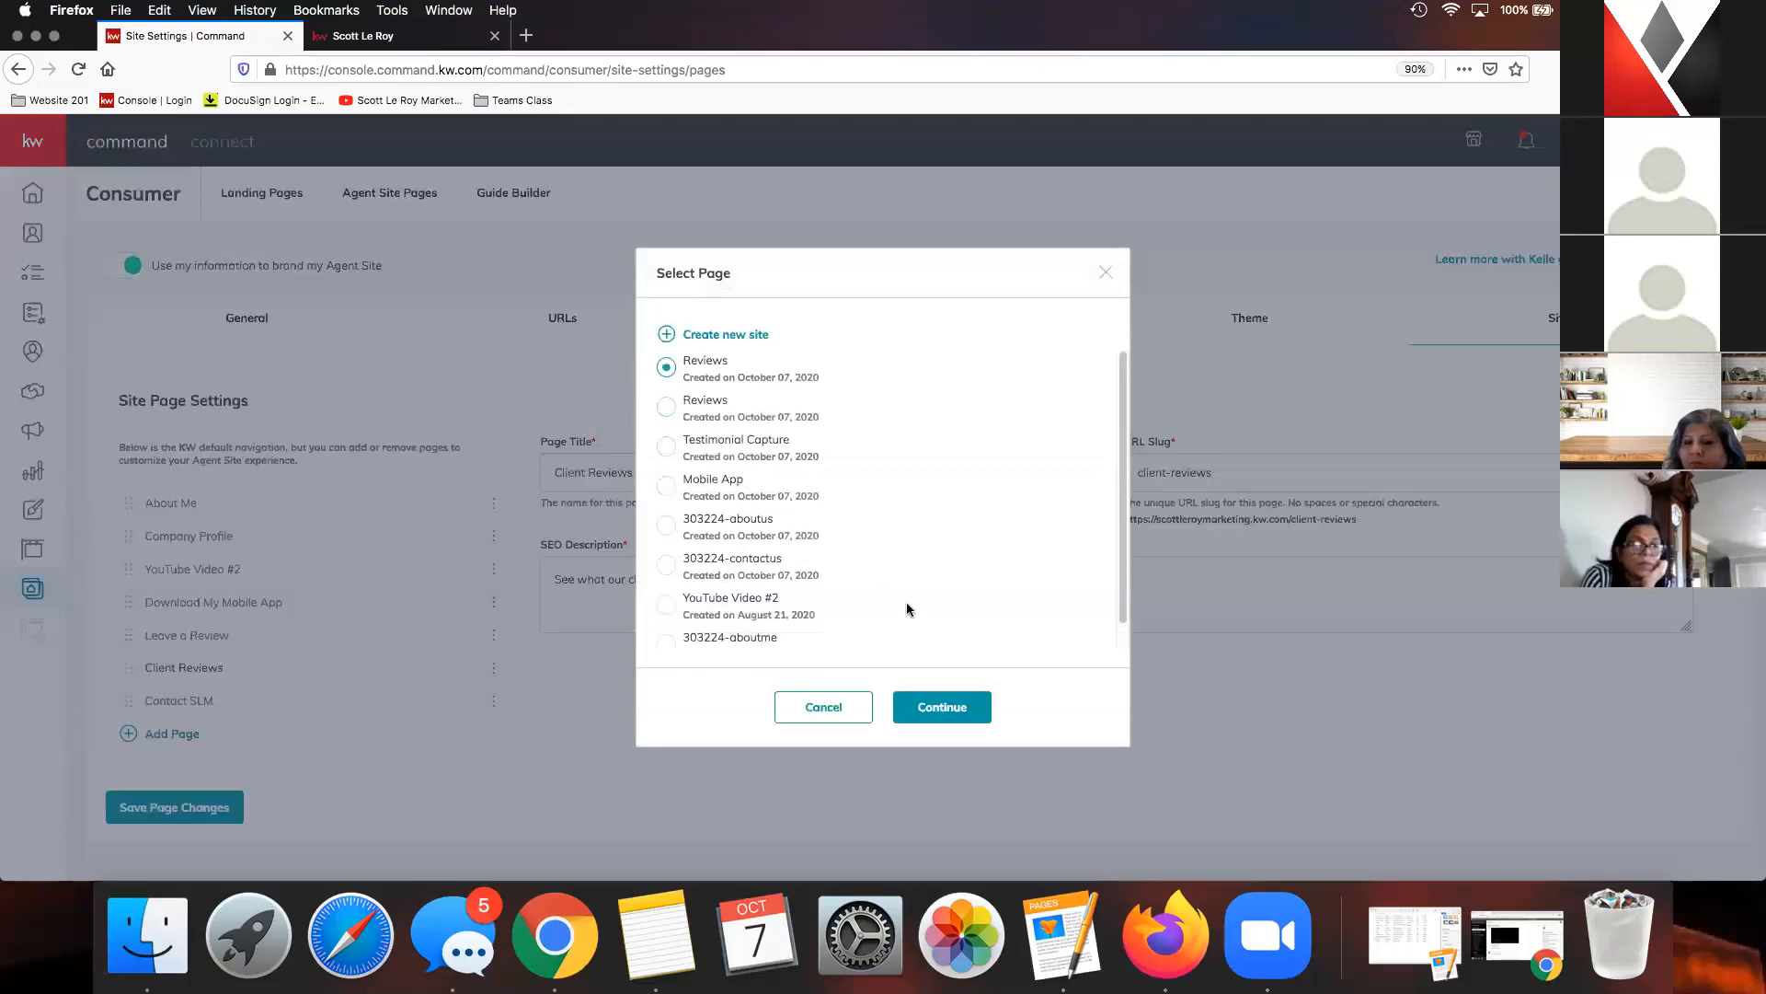
{"action": "left_click", "coordinate": [942, 708]}
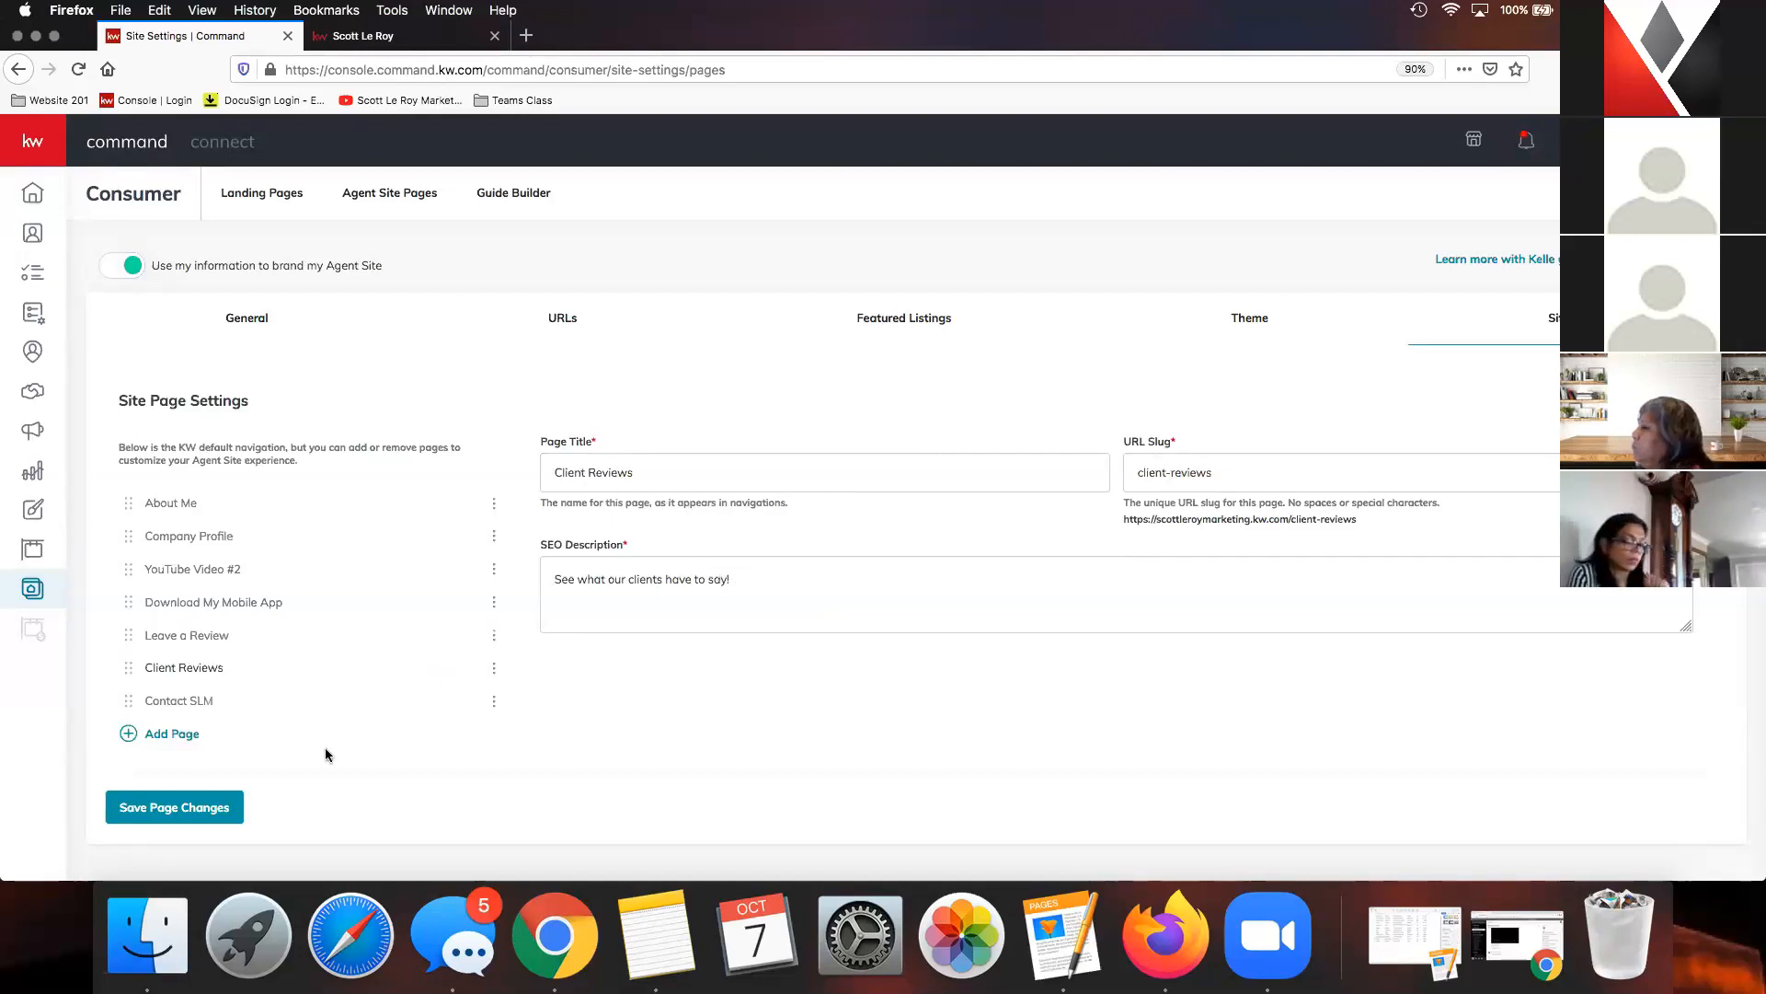
{"action": "left_click", "coordinate": [157, 811]}
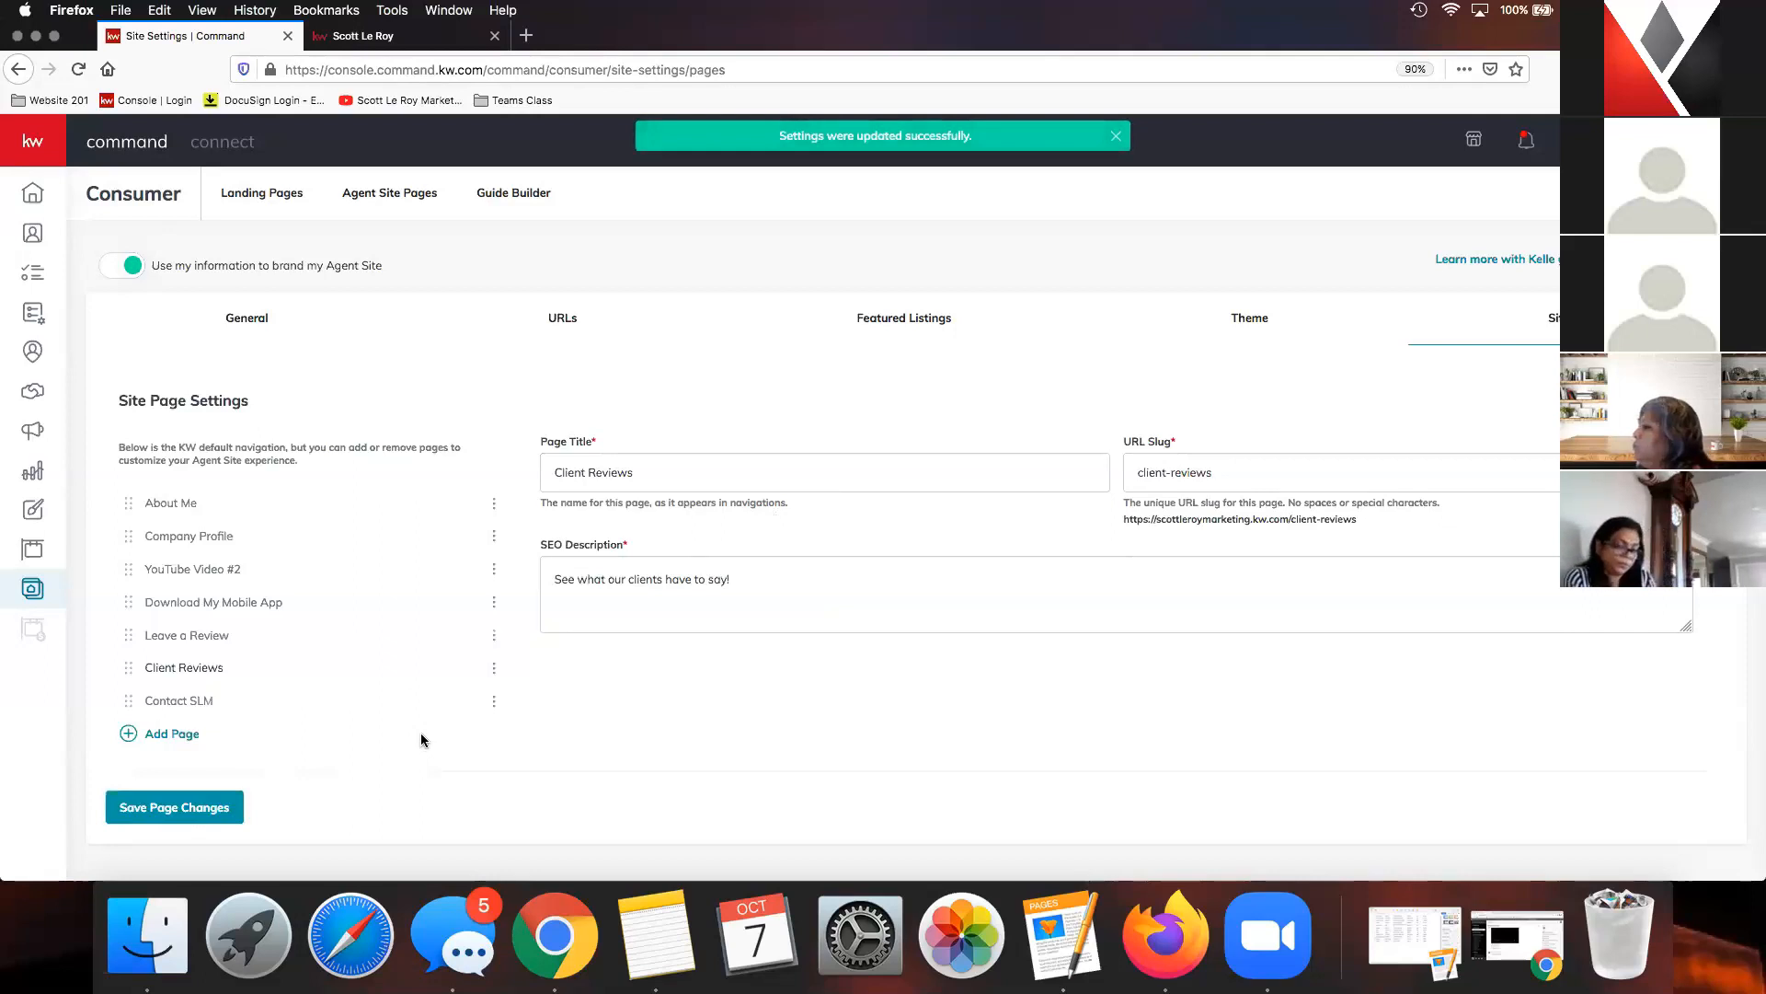
- Return to the list of published agent site pages
{"action": "left_click", "coordinate": [388, 201]}
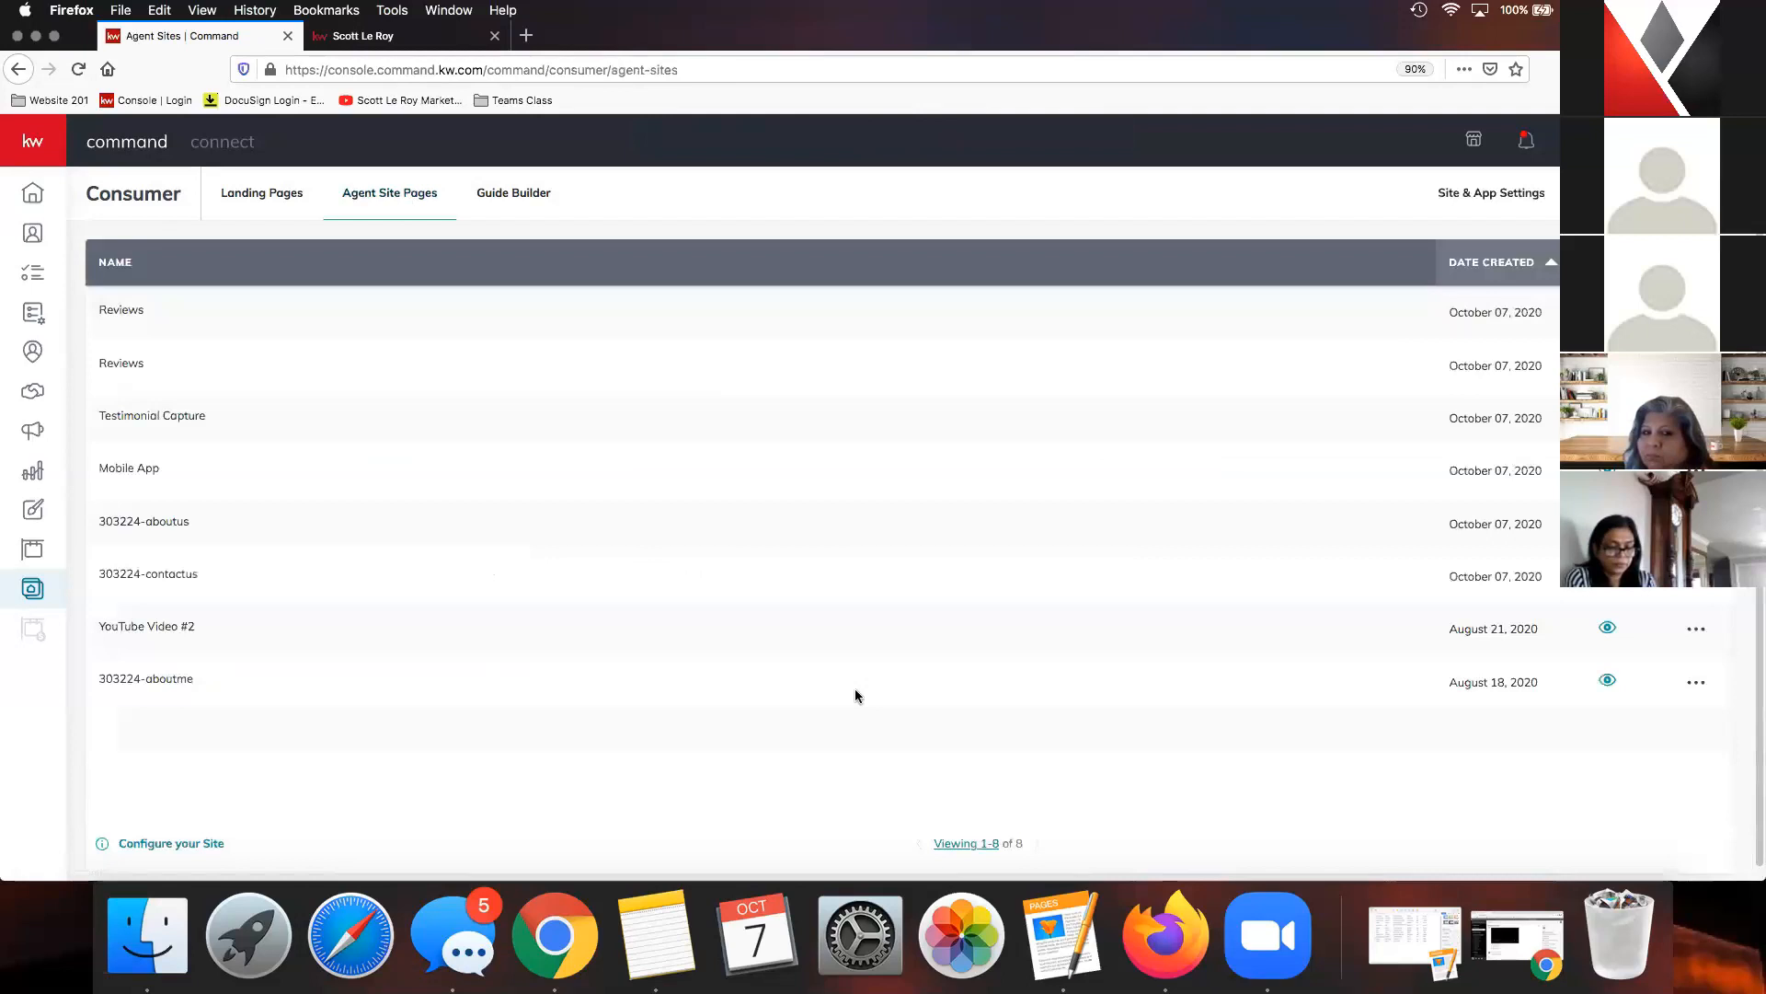